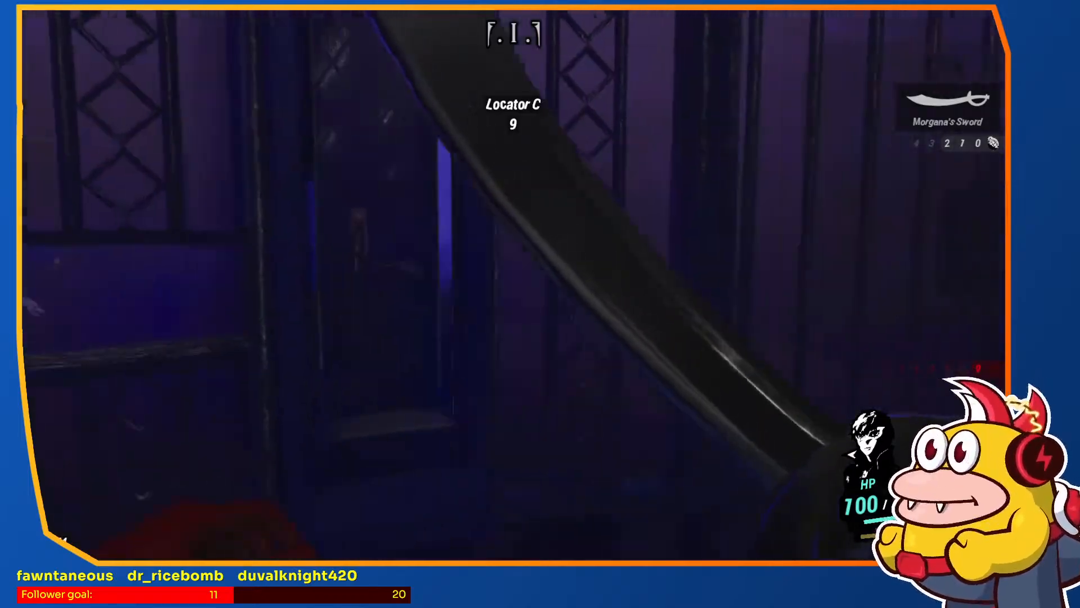
# Step: Walk between the cells and the surrounding corridor, checking the on-screen locator and zombie respawn debug messages in each area
pyautogui.press('w')
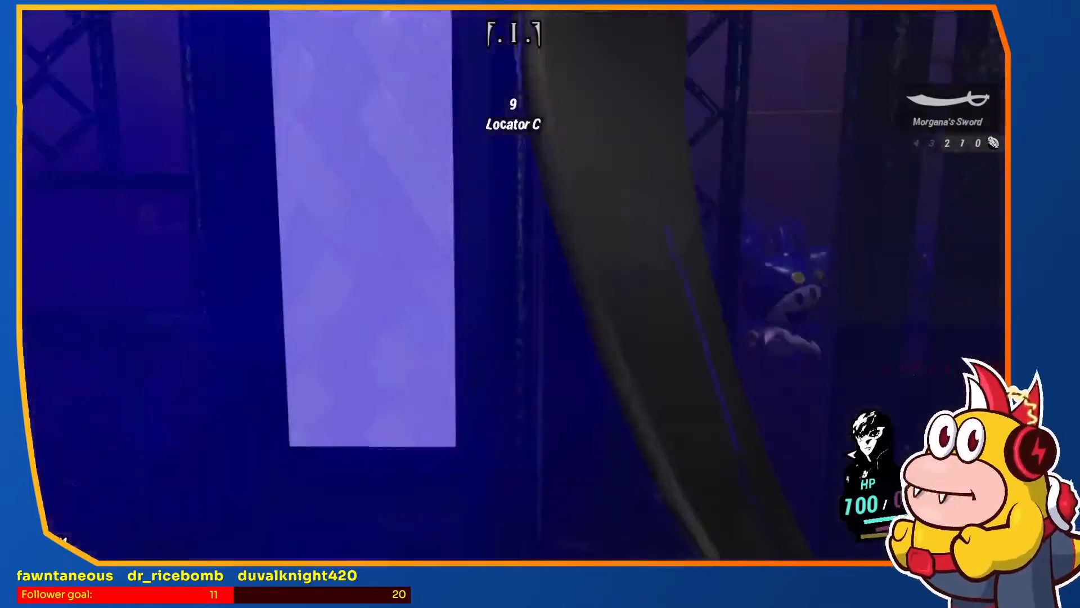
pyautogui.press('w')
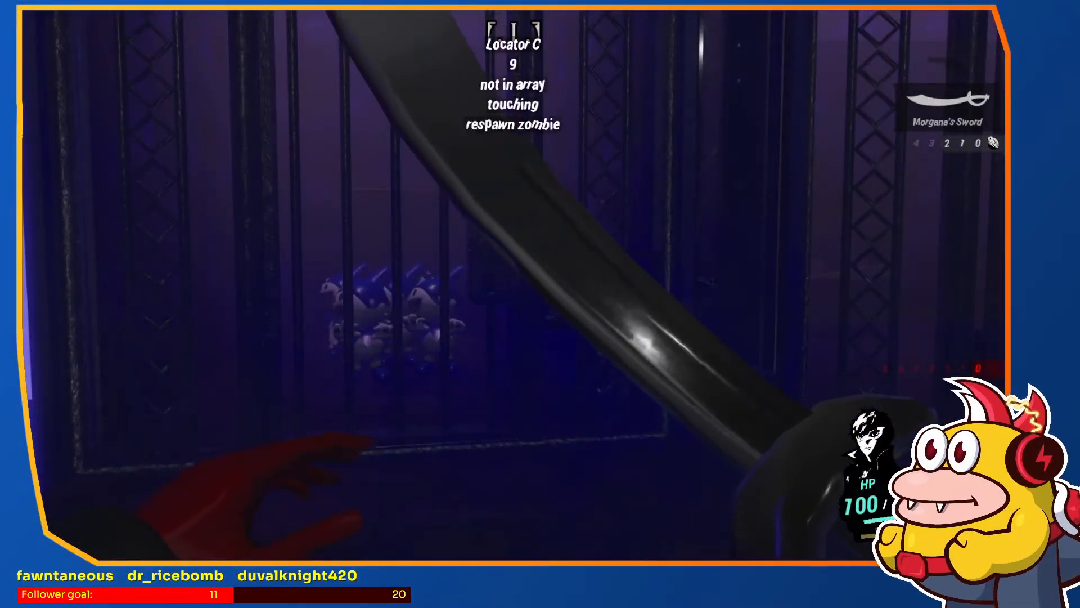
pyautogui.press('w')
pyautogui.press('w')
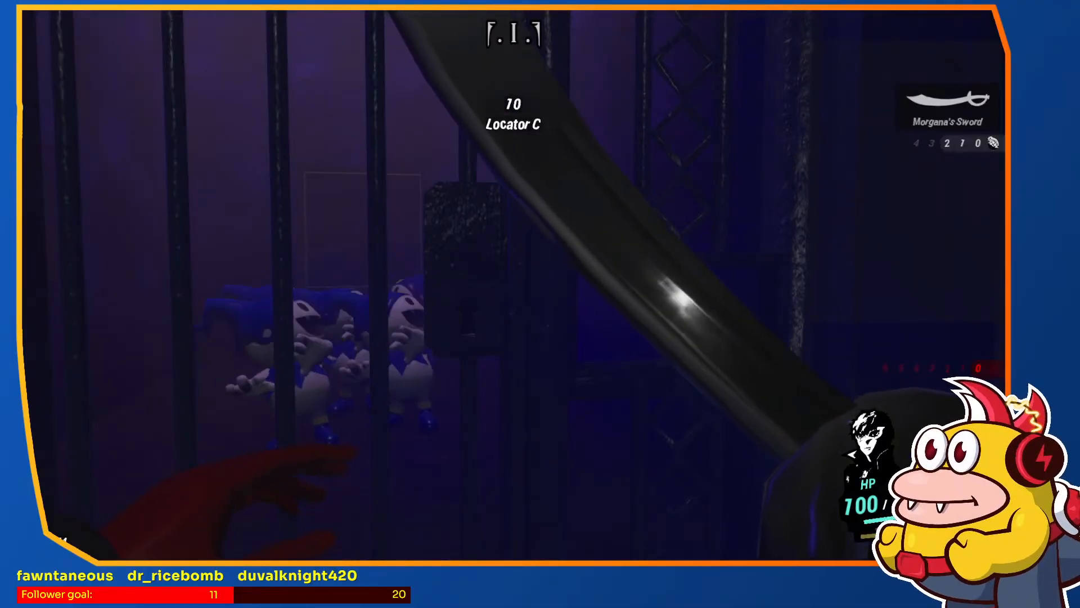
pyautogui.press('w')
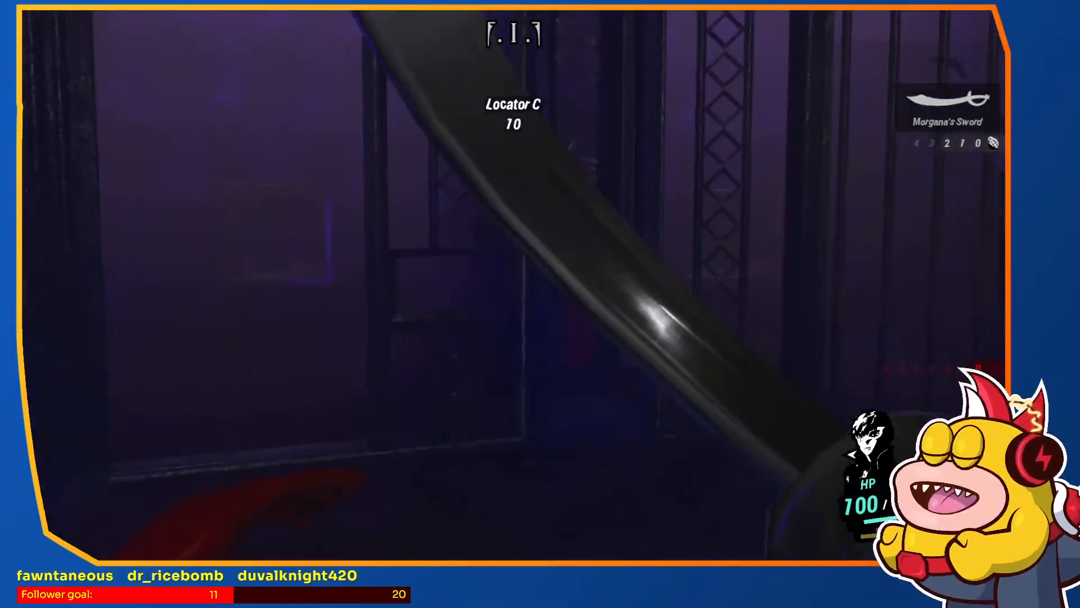
pyautogui.press('w')
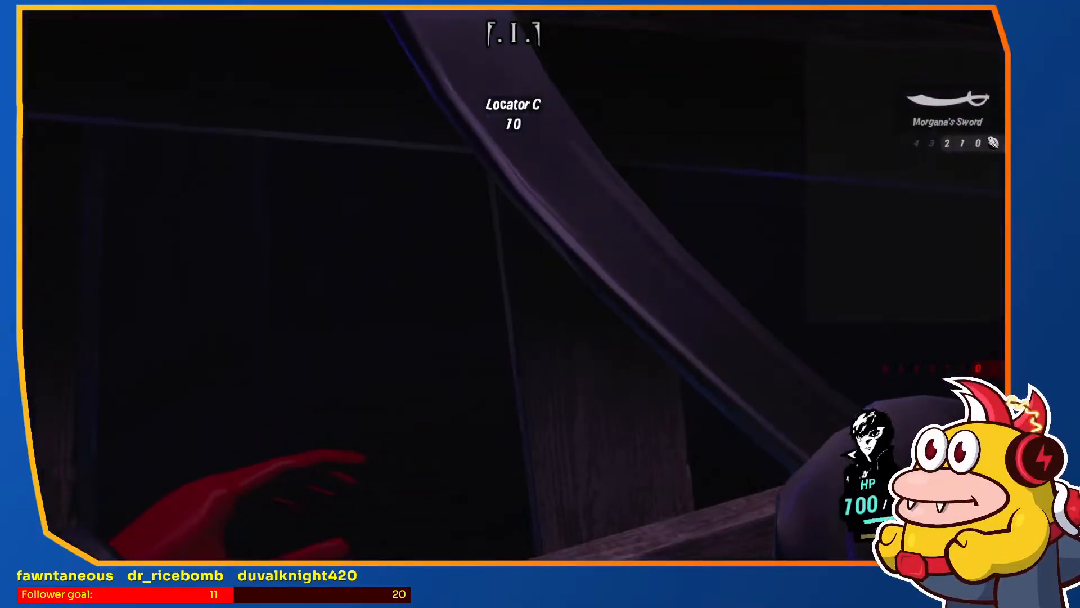
pyautogui.press('w')
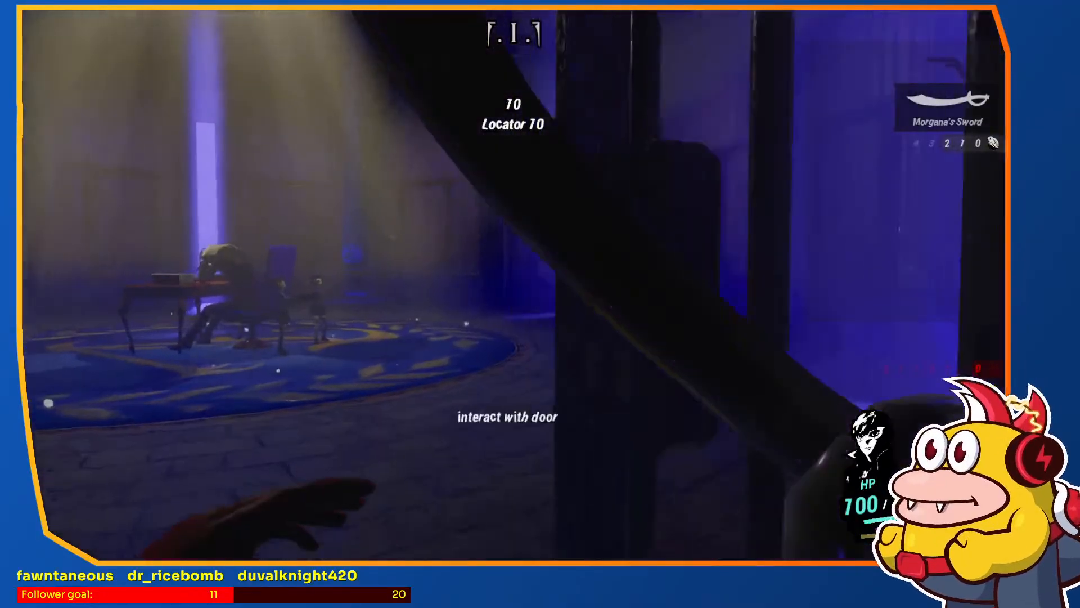
pyautogui.press('w')
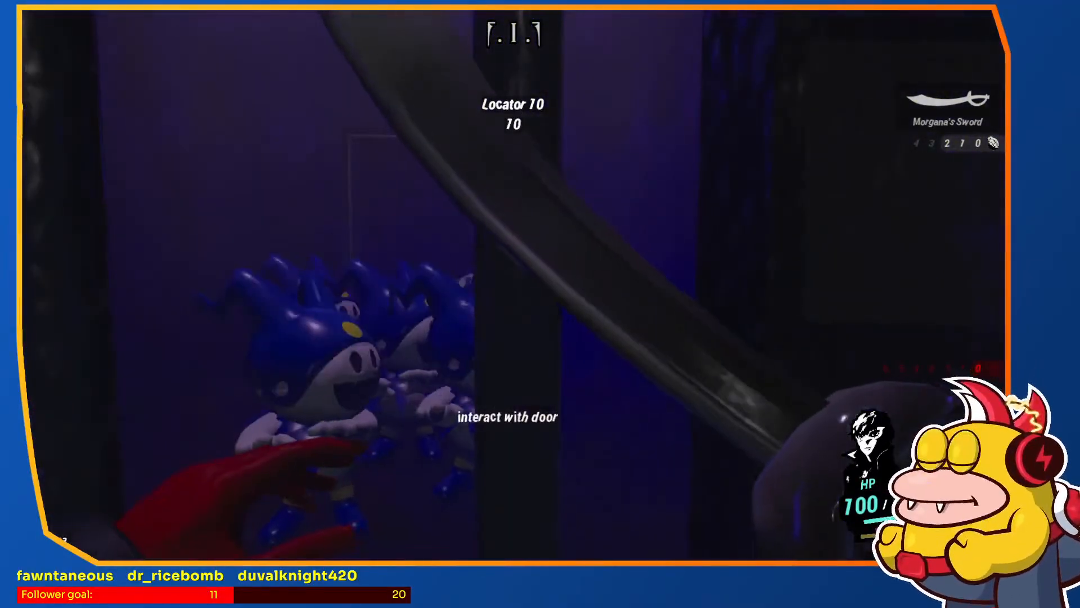
pyautogui.press('w')
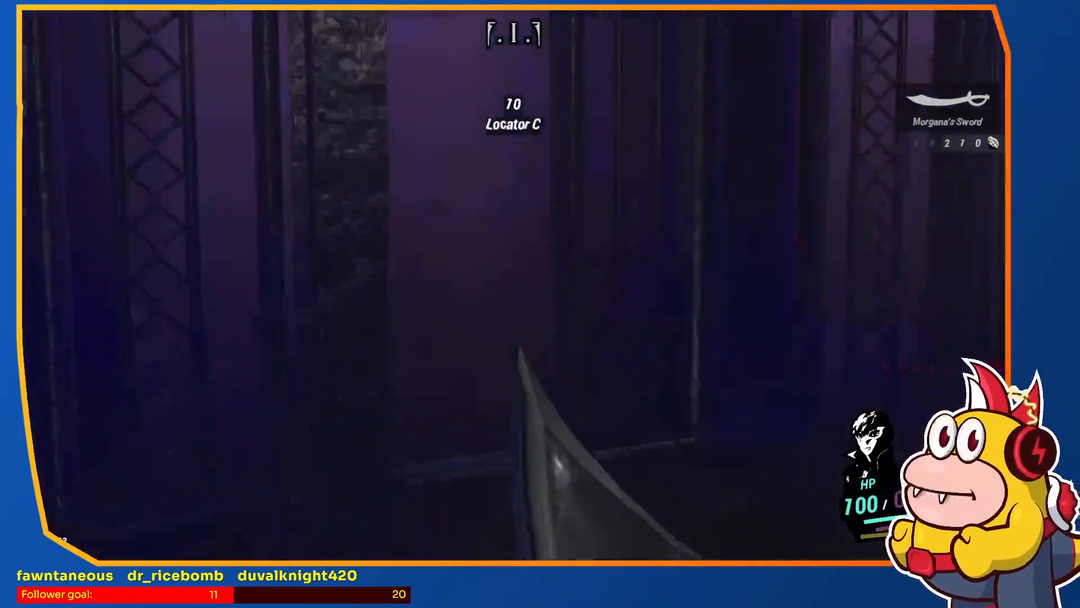
pyautogui.press('w')
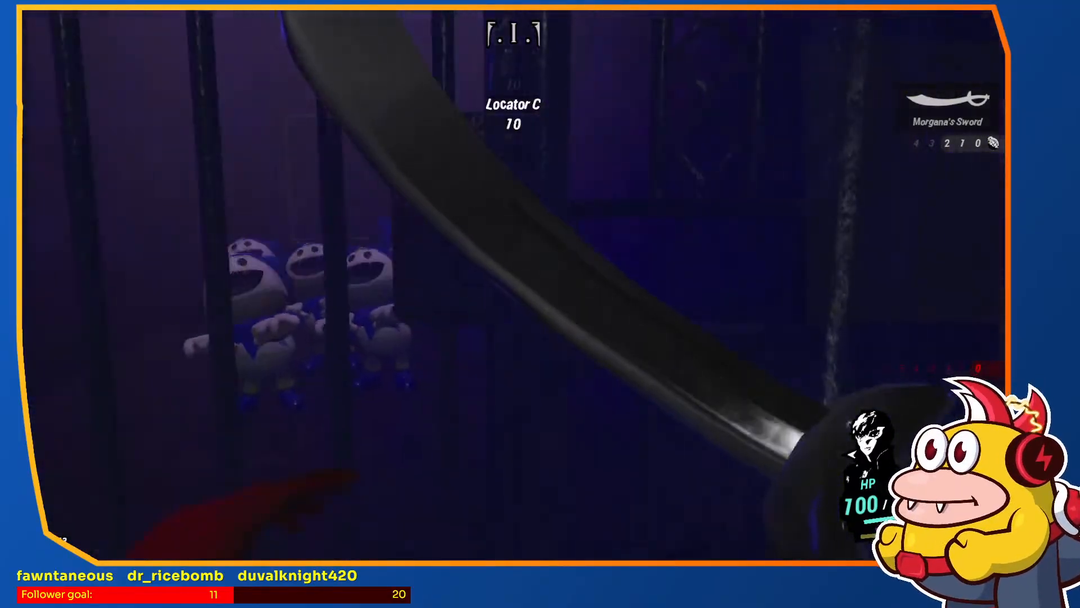
pyautogui.press('w')
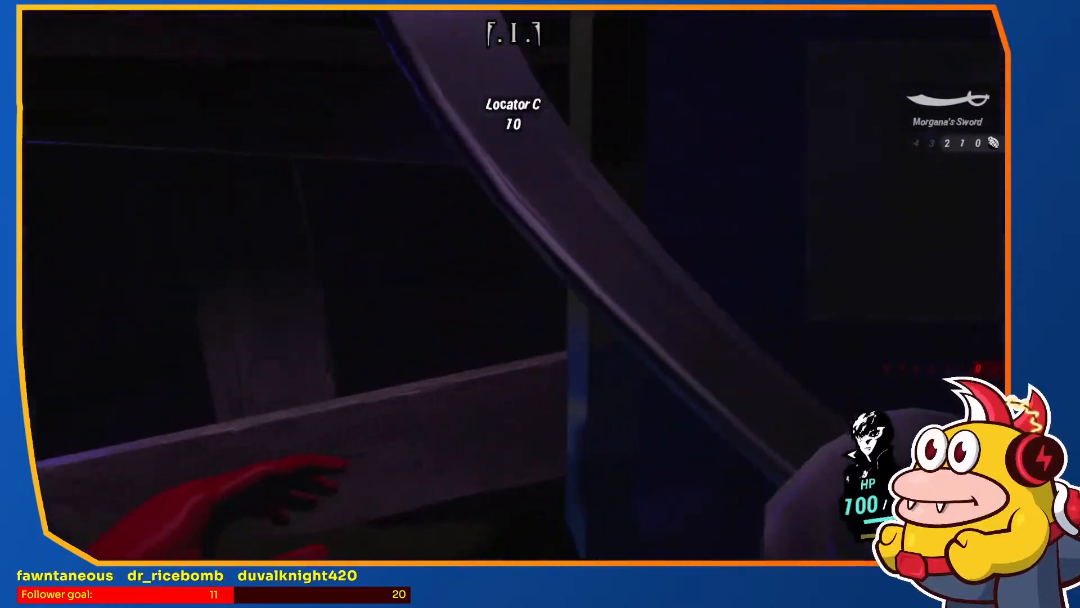
pyautogui.press('w')
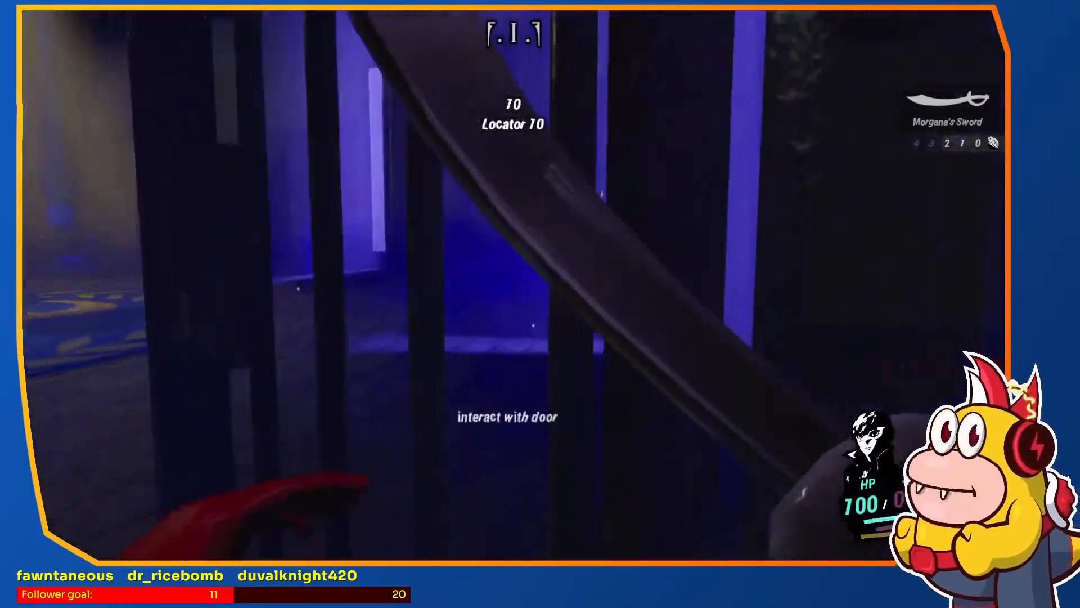
pyautogui.press('w')
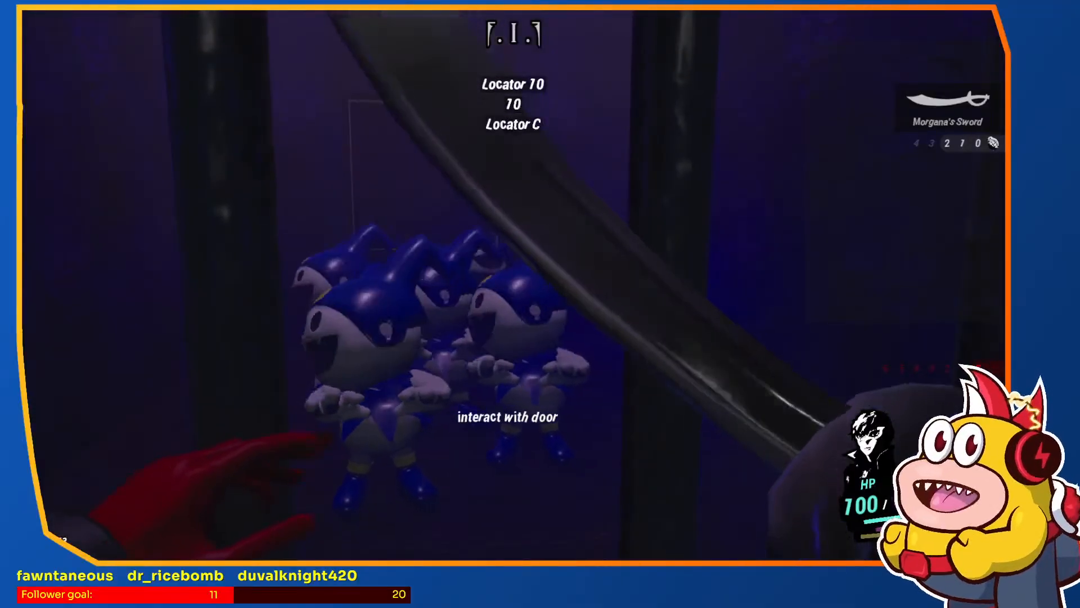
pyautogui.press('w')
pyautogui.press('w')
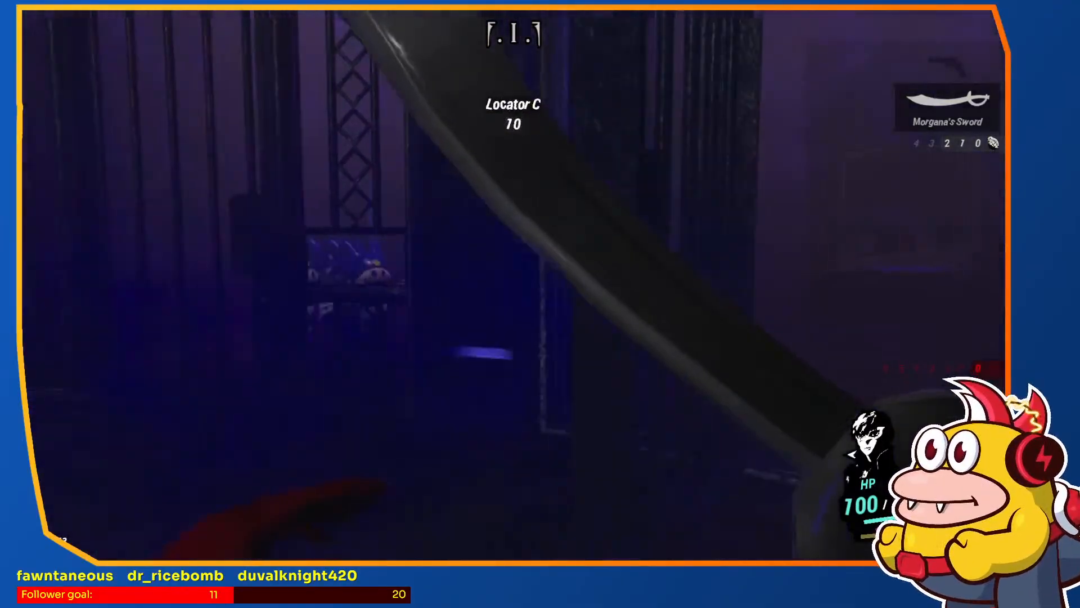
# Step: Restart the level with the standard game mode, random character selection and standard difficulty
pyautogui.press('Escape')
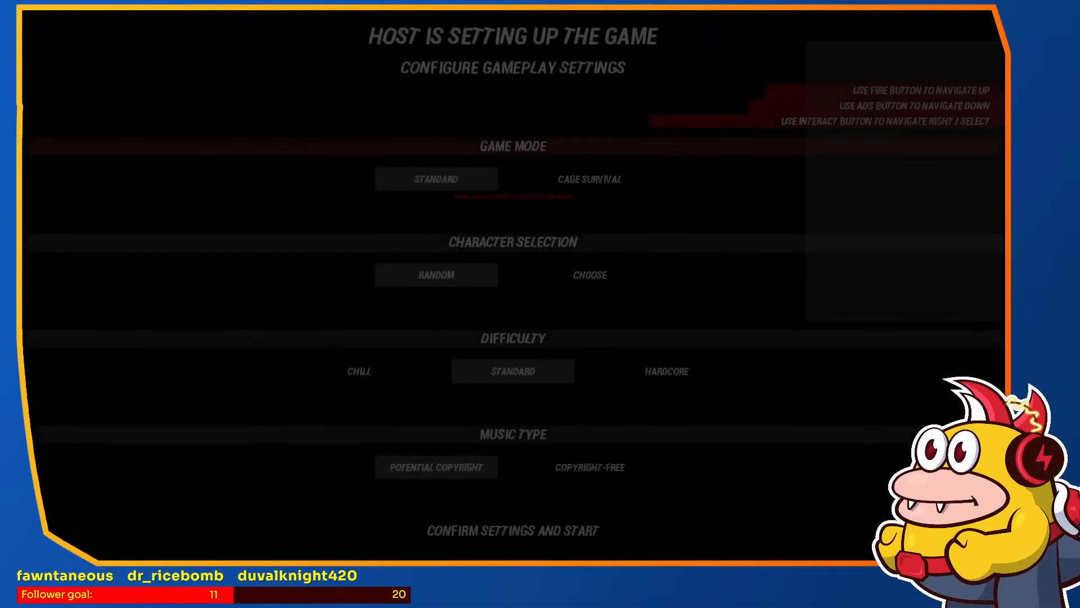
pyautogui.press('e')
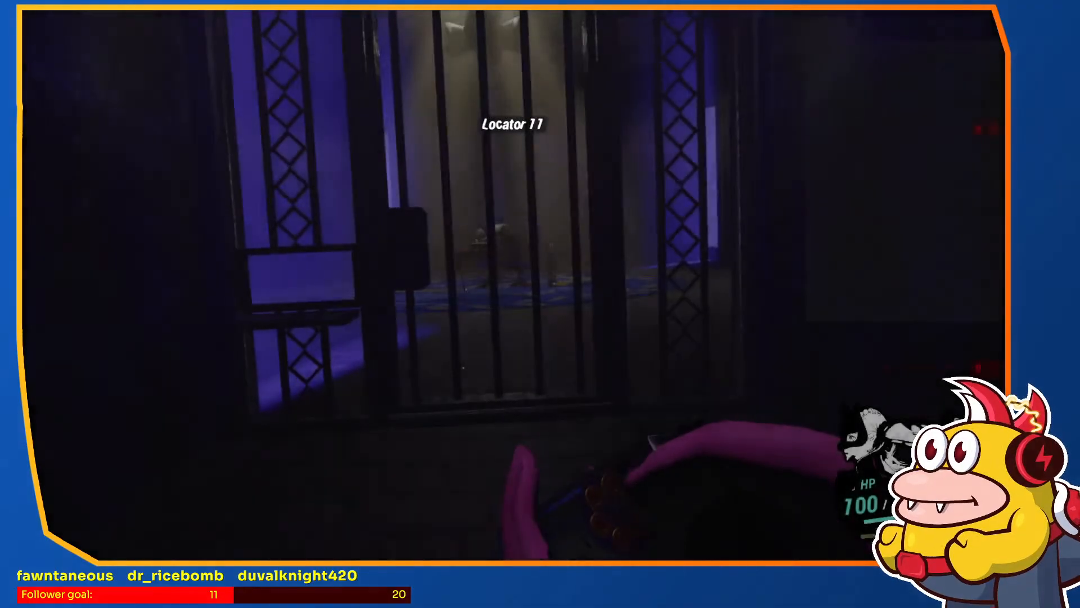
# Step: Lure zombies to the barricaded window of the starting cell and go out through the cell door
pyautogui.press('w')
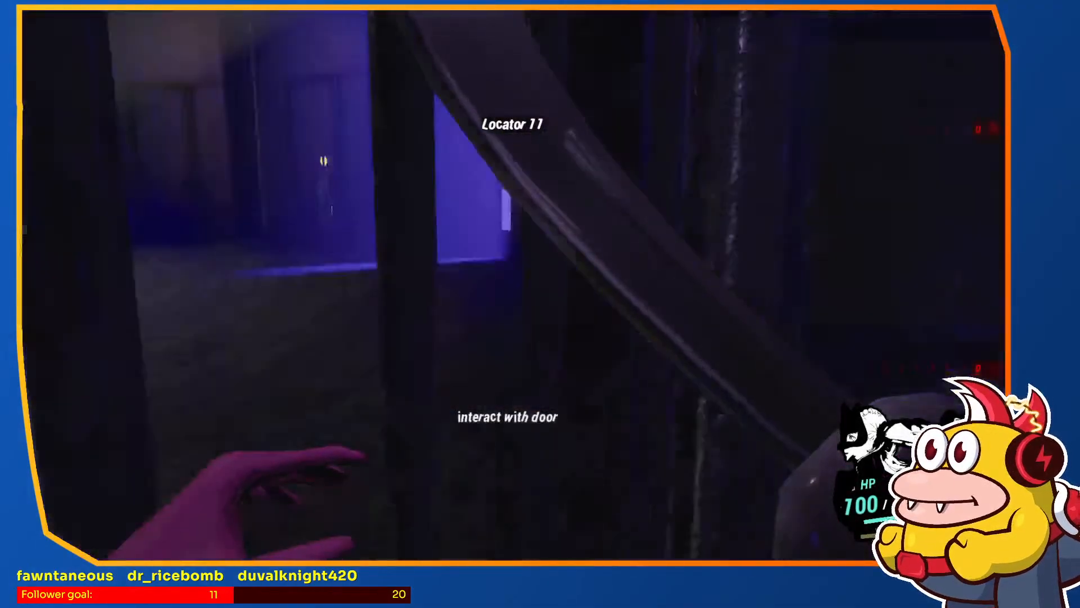
pyautogui.press('w')
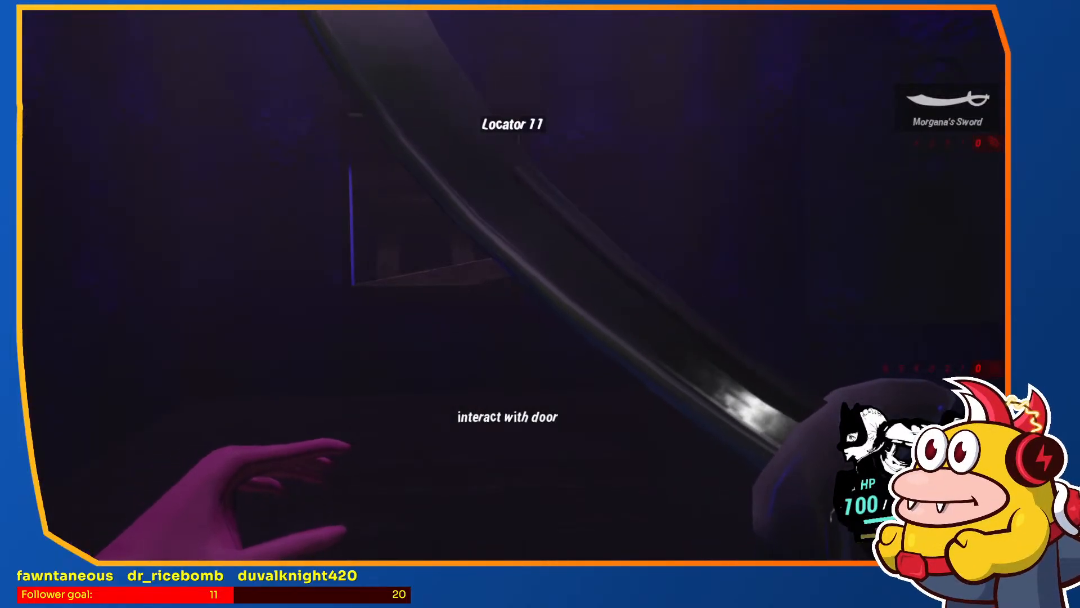
pyautogui.press('w')
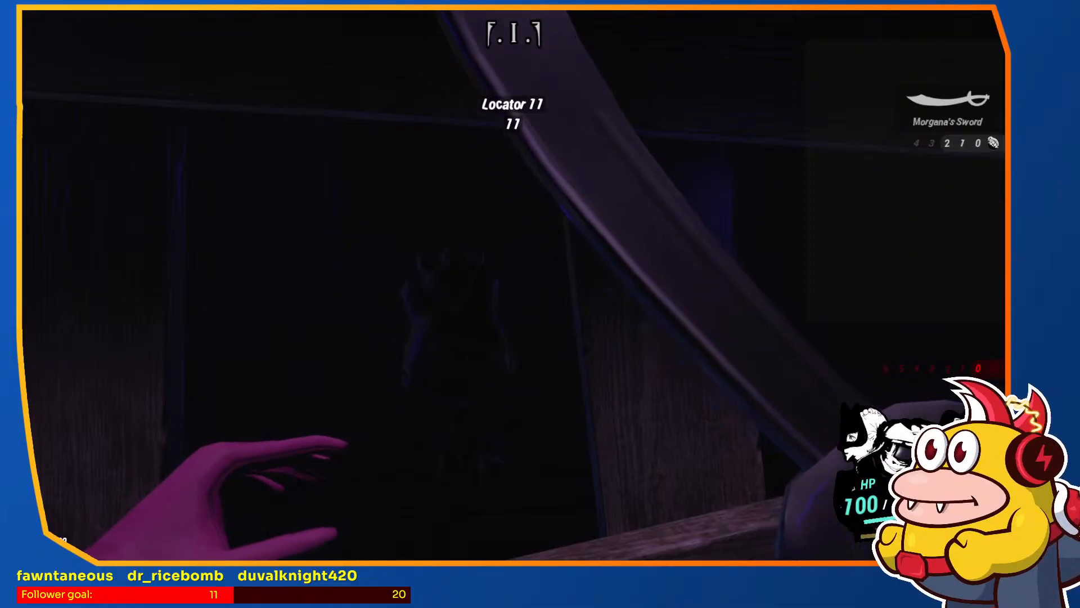
pyautogui.press('d')
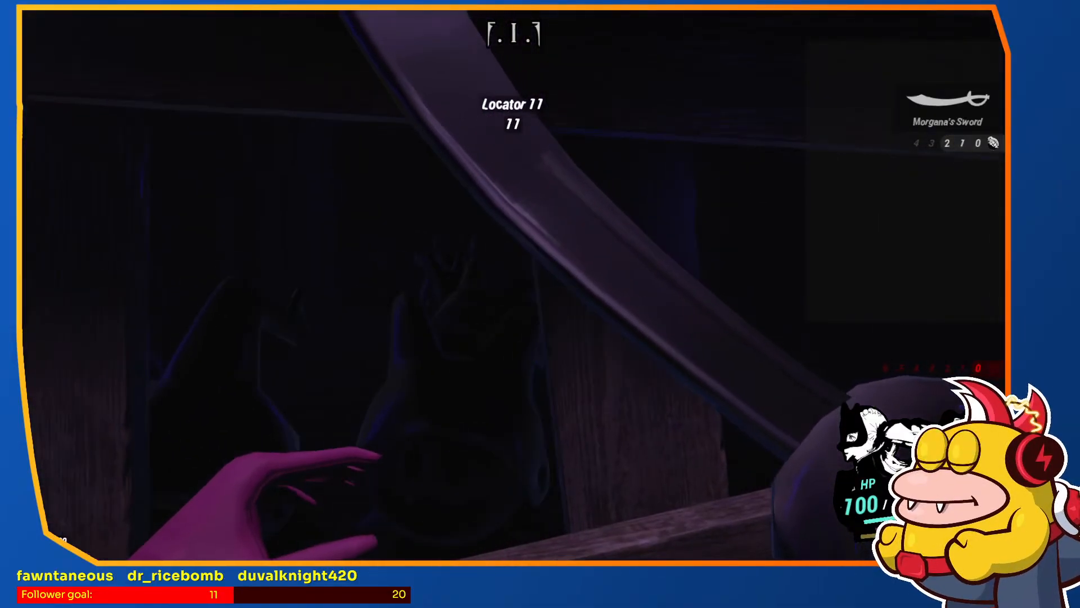
pyautogui.press('s')
pyautogui.press('w')
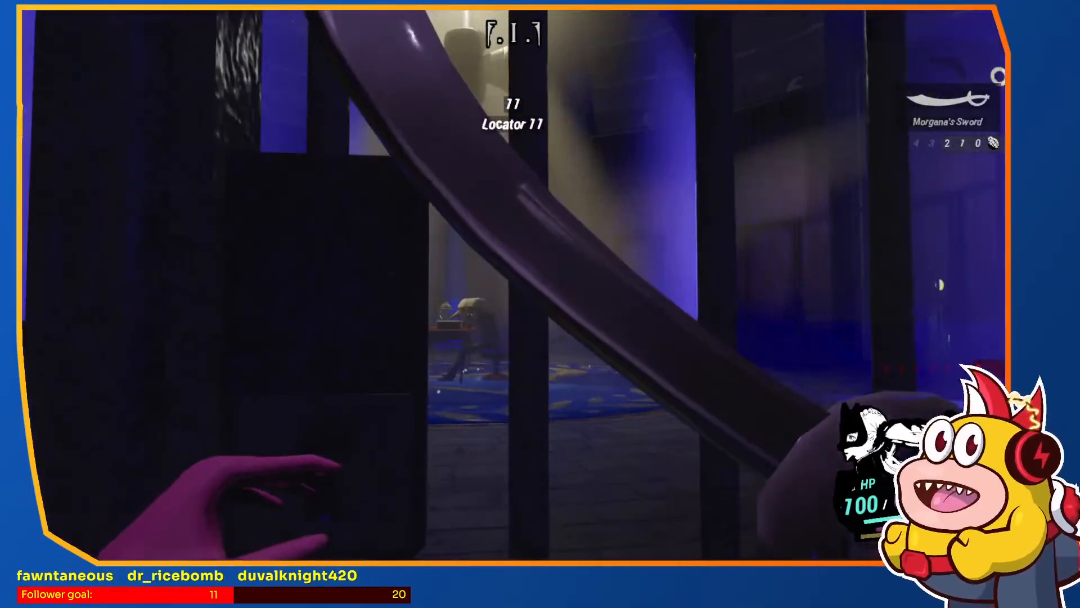
pyautogui.press('w')
pyautogui.press('e')
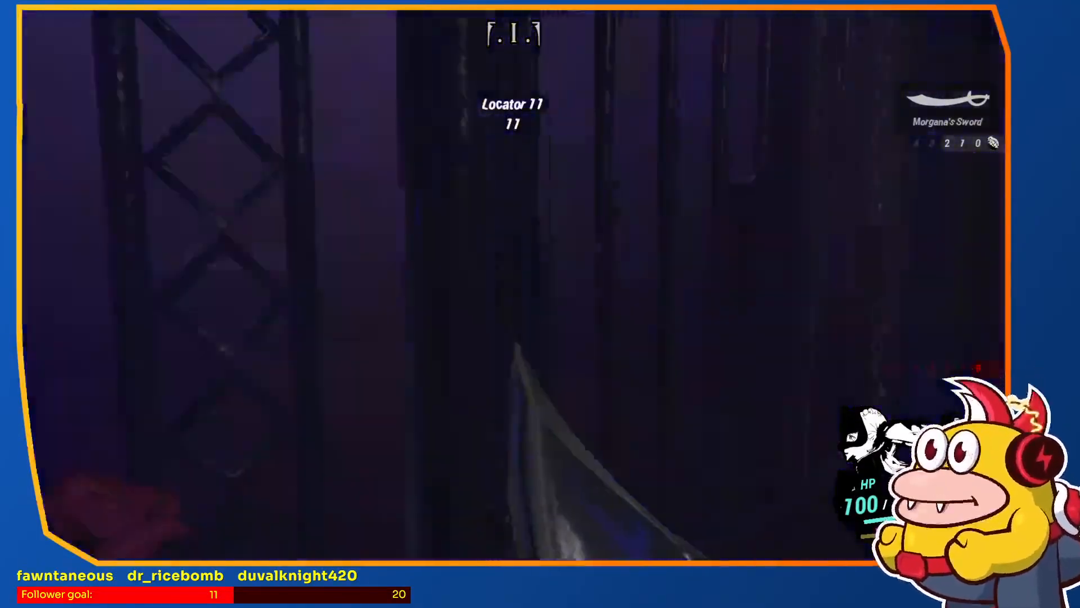
# Step: Move around outside the cells and test whether zombies left in the vacated area trigger the despawn debug messages
pyautogui.press('w')
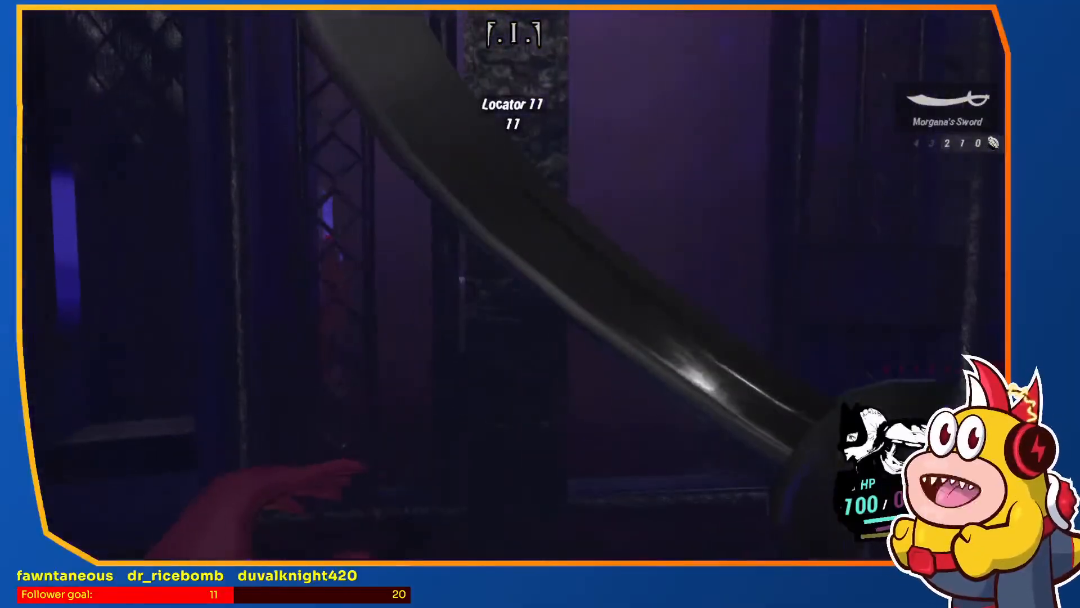
pyautogui.press('w')
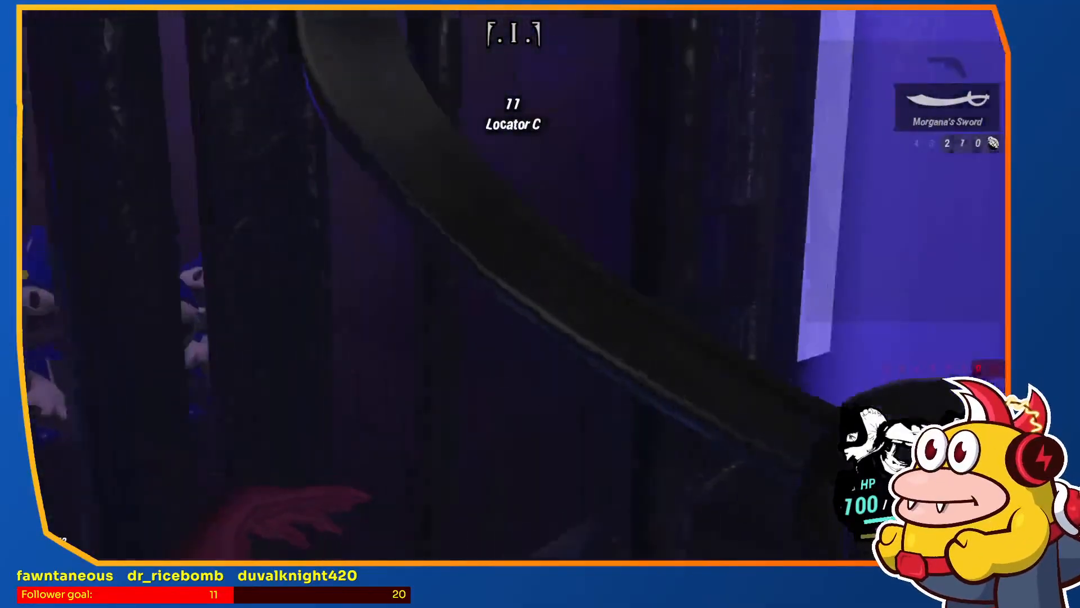
pyautogui.press('e')
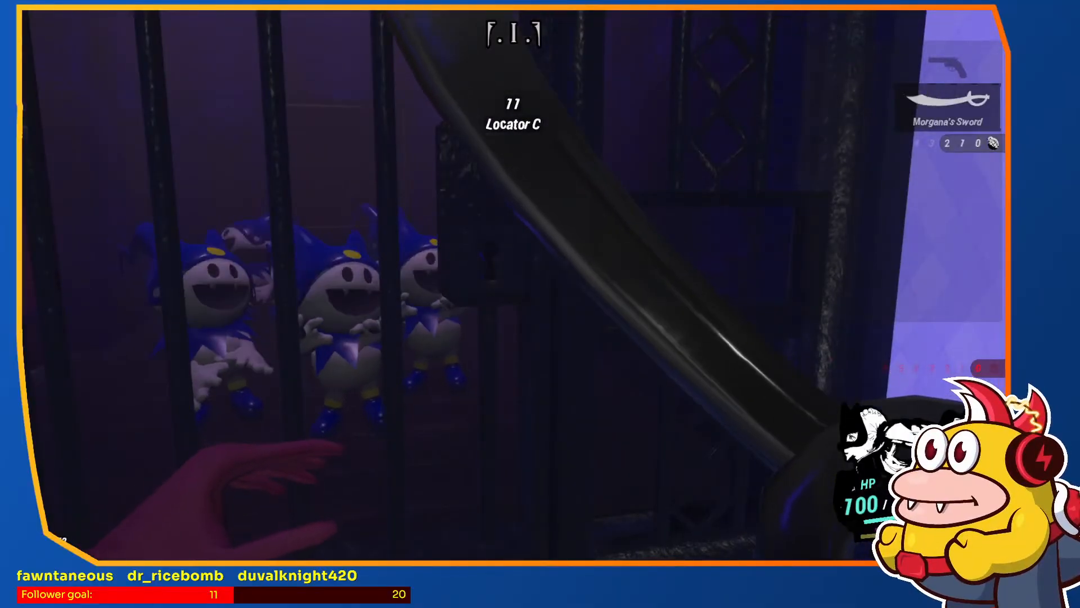
pyautogui.press('a')
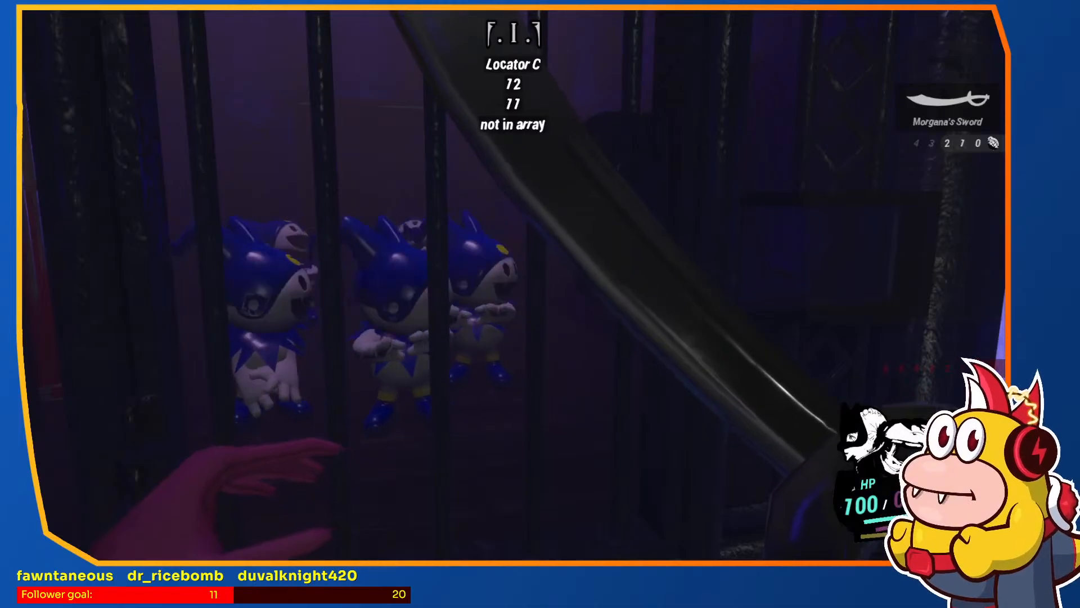
pyautogui.press('w')
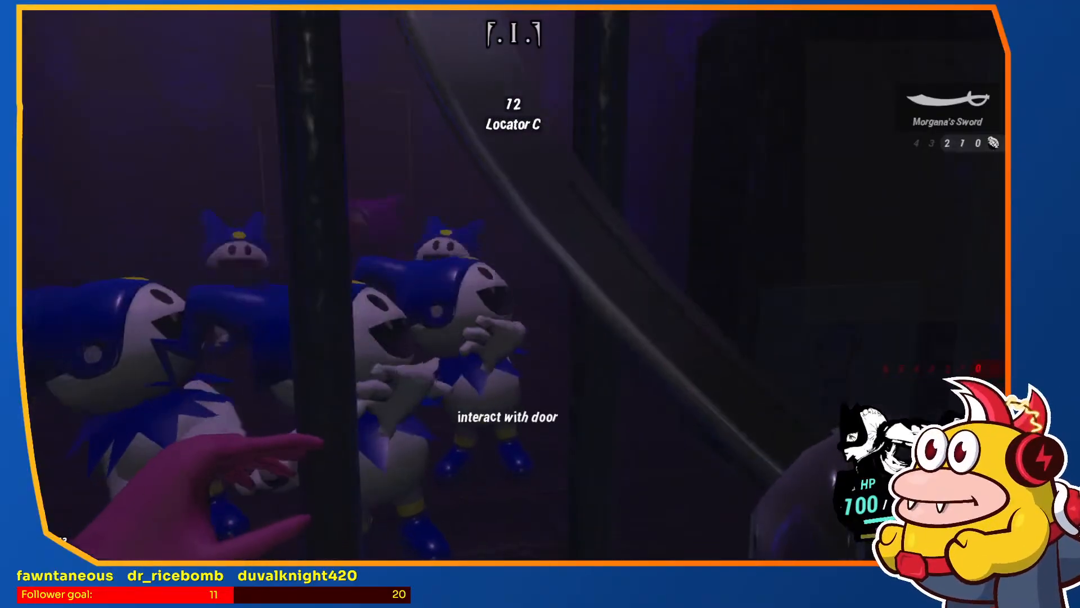
# Step: Pause the game, switch to Sublime Text and bring up the area_manager.gsc script
pyautogui.press('Escape')
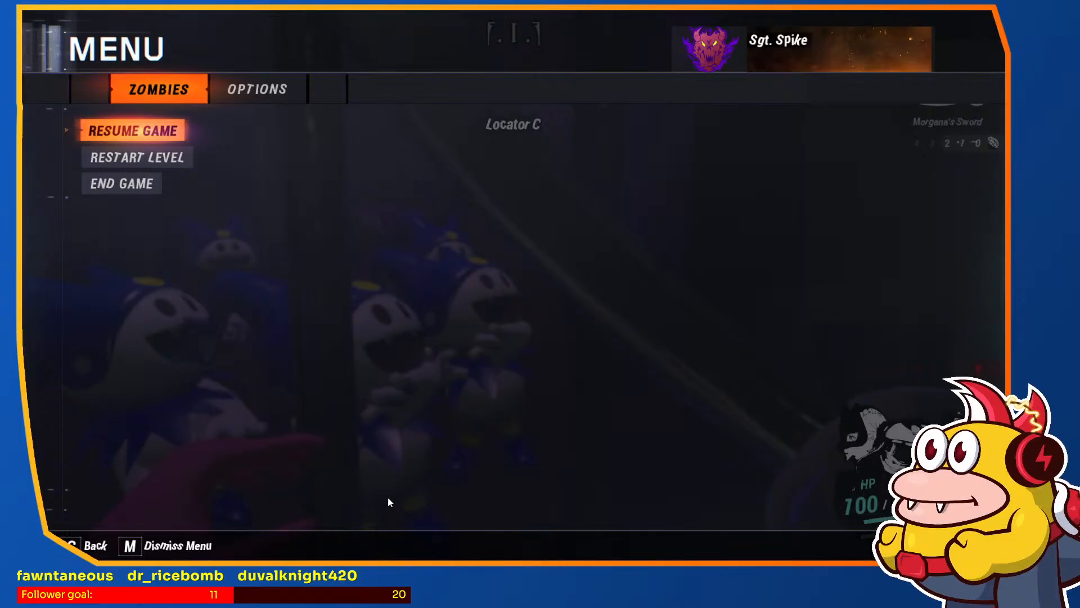
pyautogui.press('super')
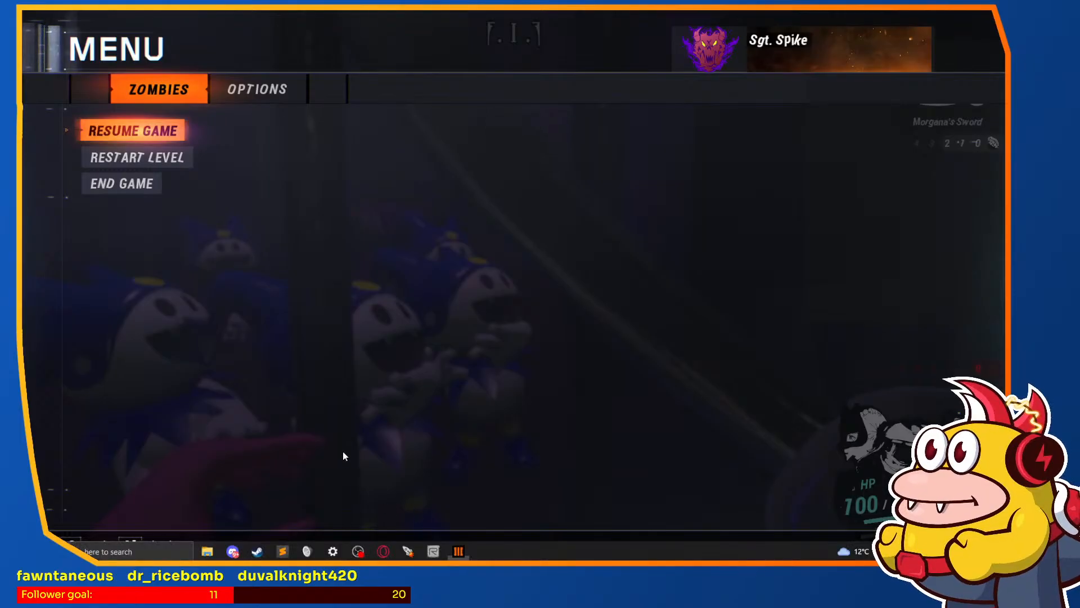
pyautogui.click(282, 551)
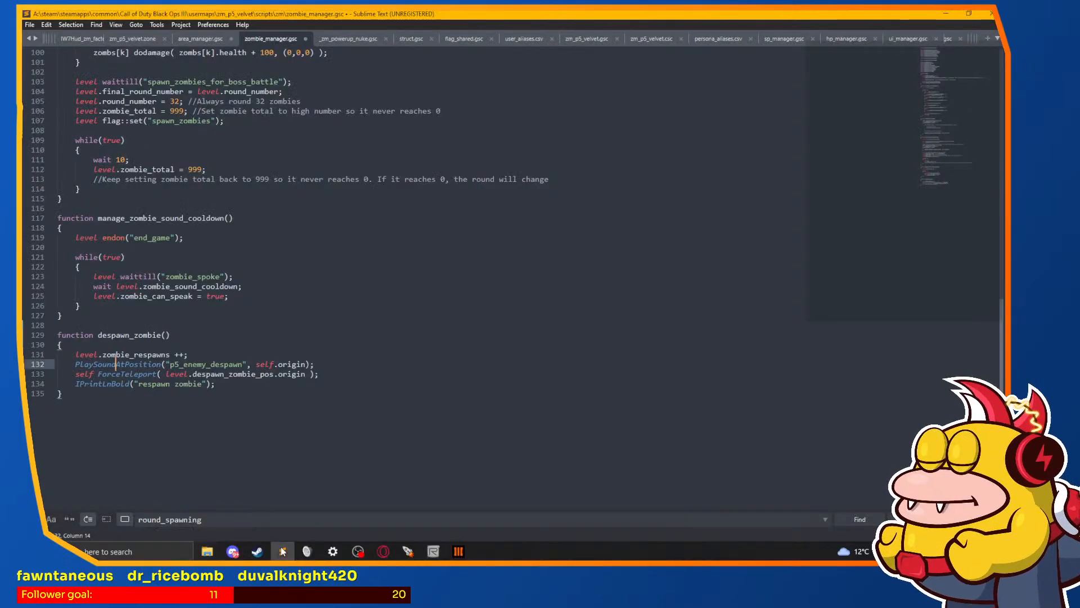
pyautogui.scroll(3, 270, 216)
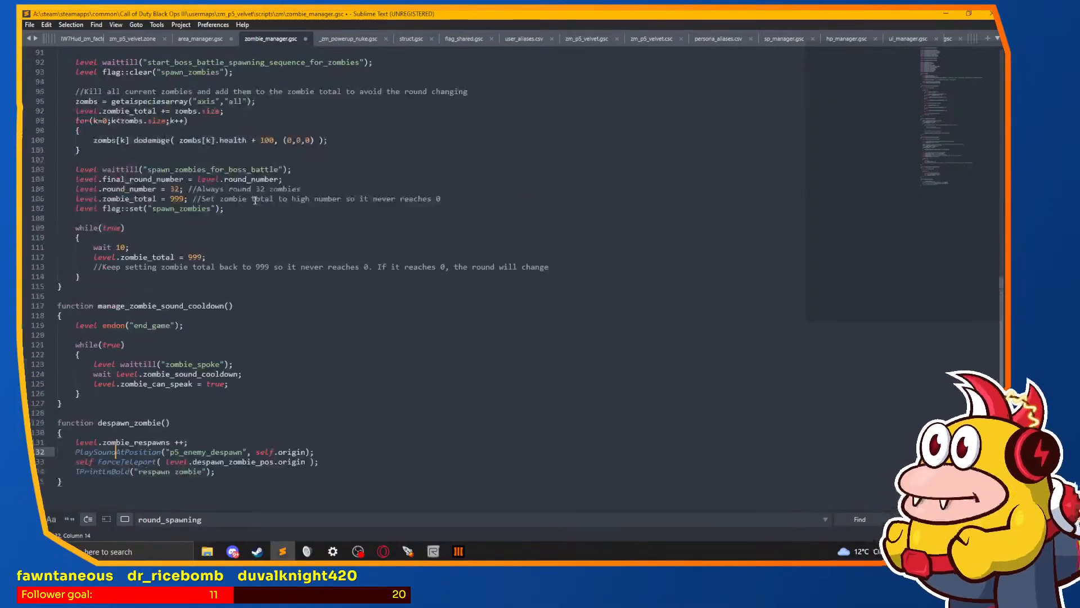
pyautogui.click(194, 39)
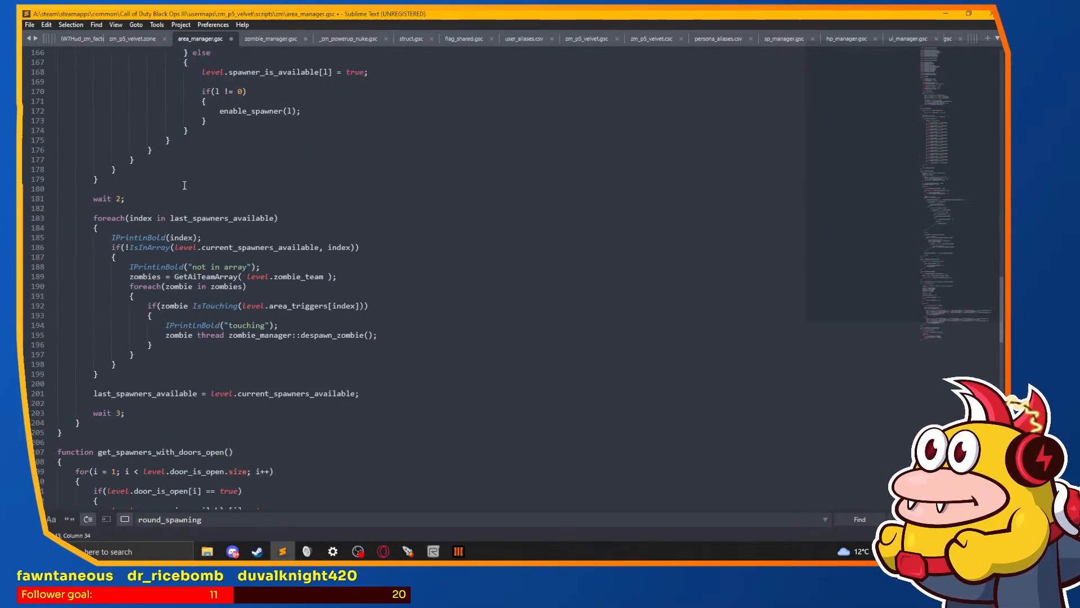
# Step: Examine the foreach loop over last_spawners_available in area_manager.gsc, including its zombie array and the IsTouching check that calls despawn_zombie
pyautogui.moveTo(129, 276); pyautogui.dragTo(276, 277)
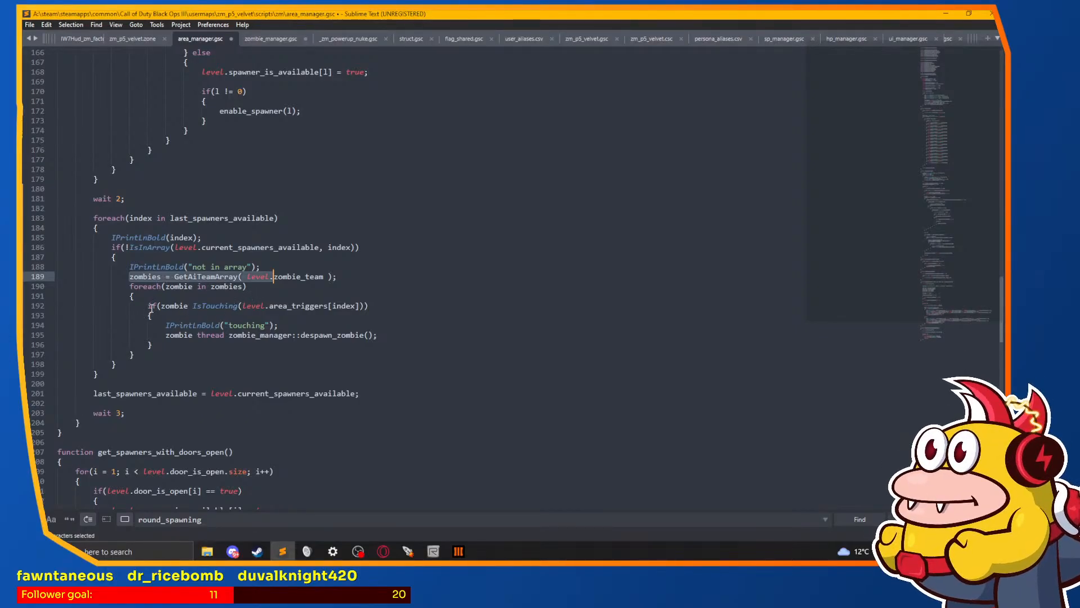
pyautogui.moveTo(154, 345); pyautogui.dragTo(145, 310)
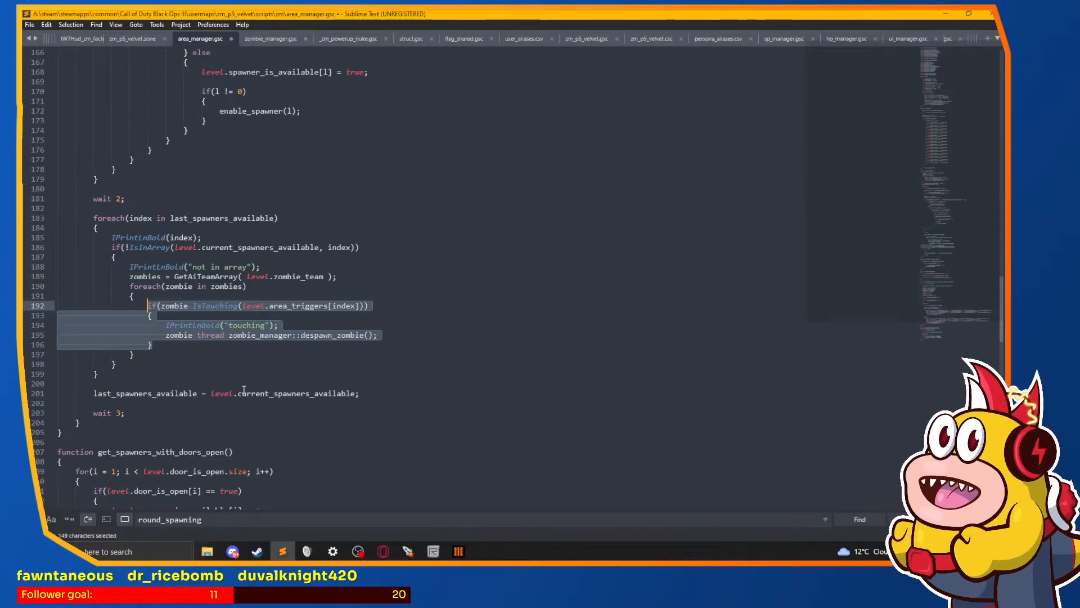
pyautogui.doubleClick(241, 218)
pyautogui.scroll(2, 243, 222)
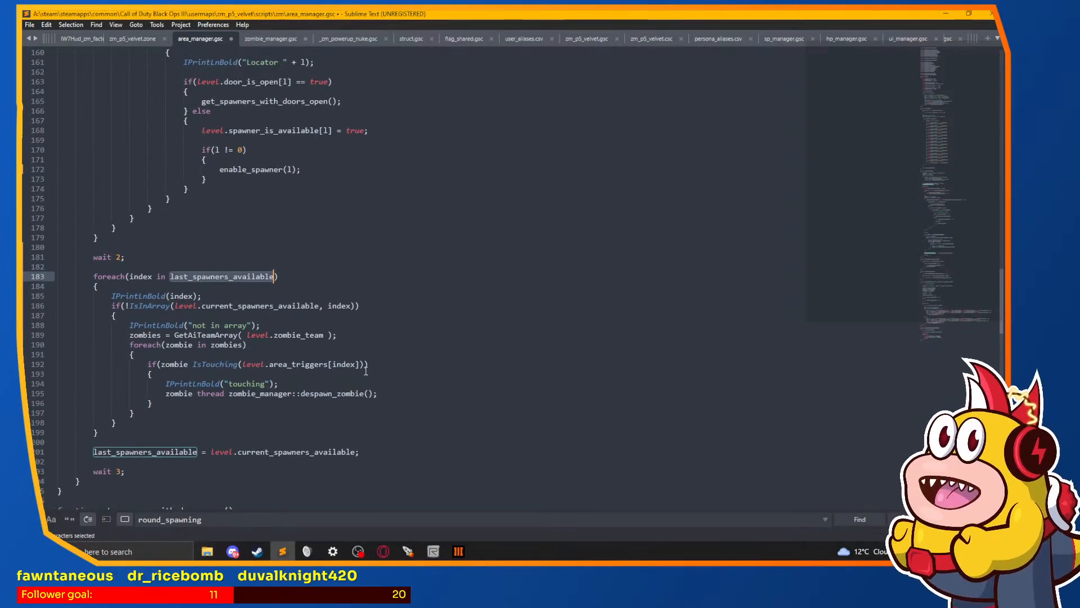
pyautogui.scroll(-2, 448, 375)
pyautogui.scroll(-1, 338, 303)
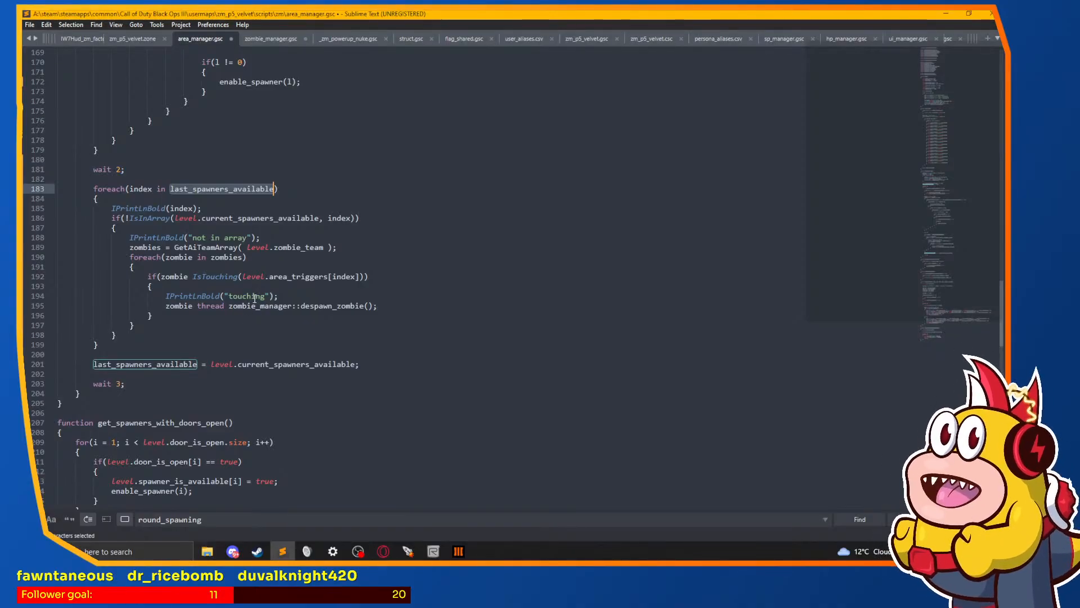
# Step: Examine the "touching" debug line and trace how level.area_triggers is filled in init() and used in the IsTouching check
pyautogui.click(277, 296)
pyautogui.keyDown('shift'); pyautogui.click(170, 295); pyautogui.keyUp('shift')
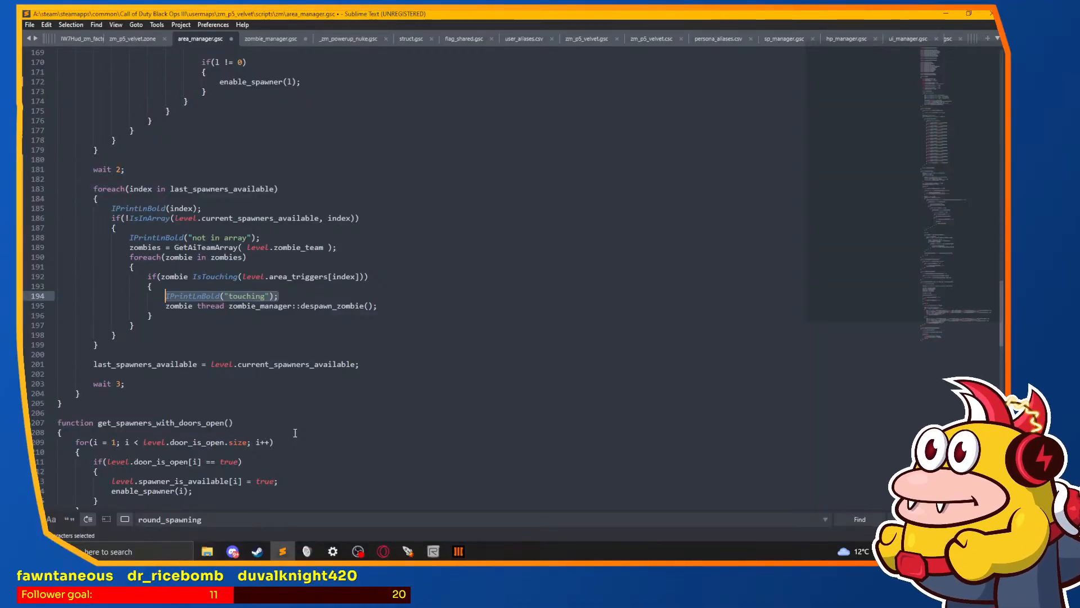
pyautogui.doubleClick(298, 277)
pyautogui.press('Escape')
pyautogui.scroll(20, 363, 320)
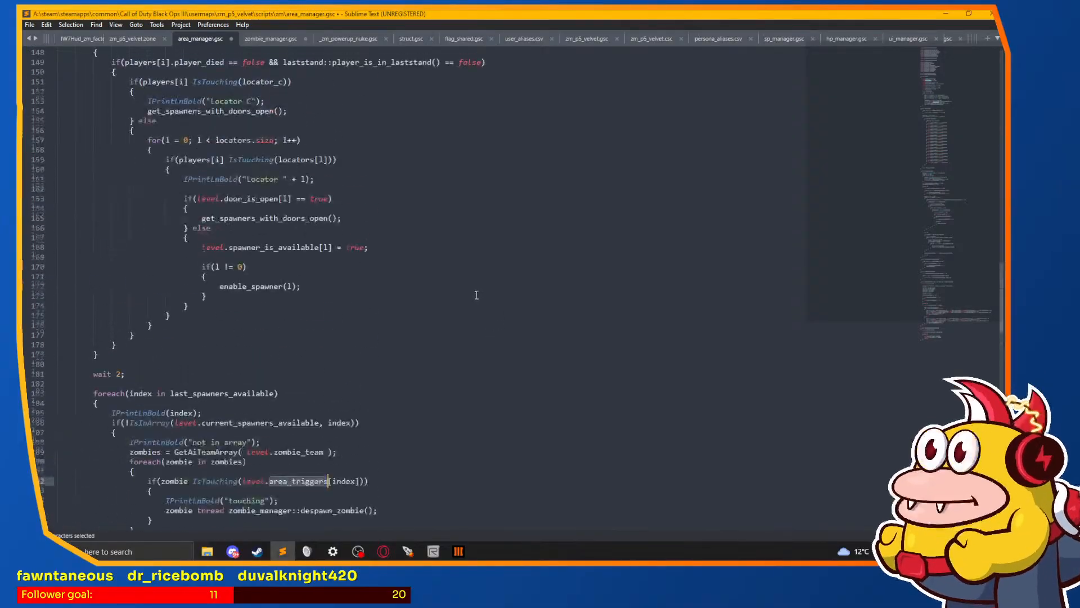
pyautogui.scroll(20, 363, 319)
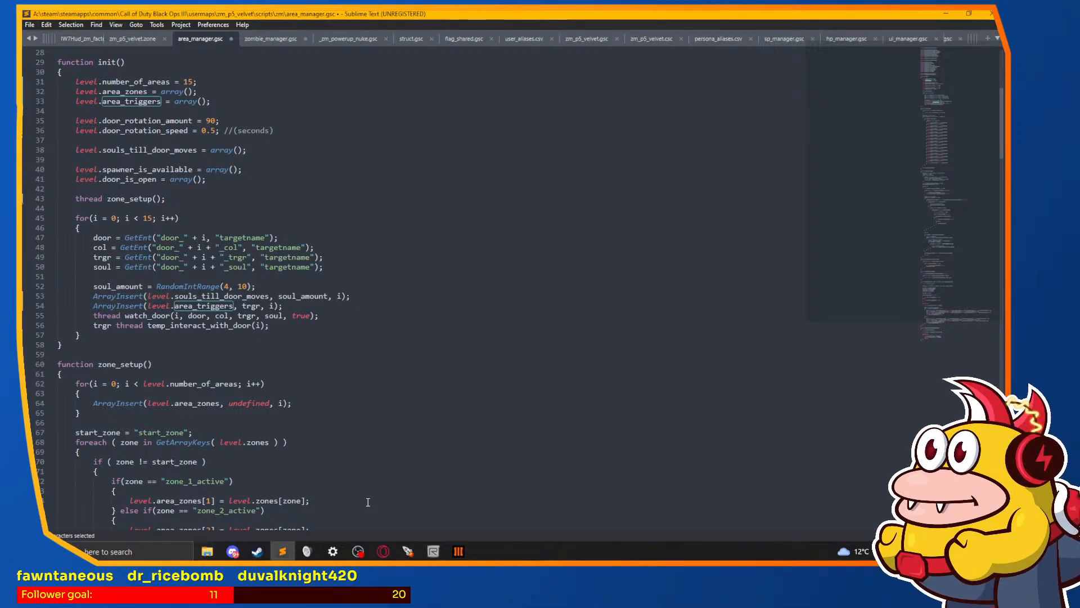
pyautogui.scroll(-3, 141, 435)
pyautogui.scroll(-20, 140, 435)
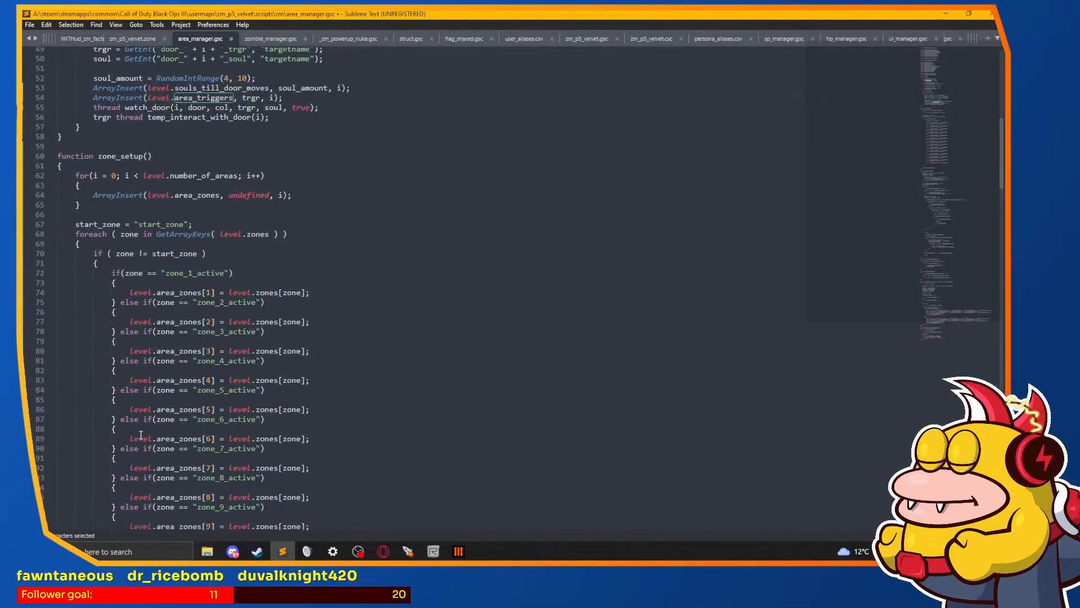
pyautogui.scroll(-10, 87, 413)
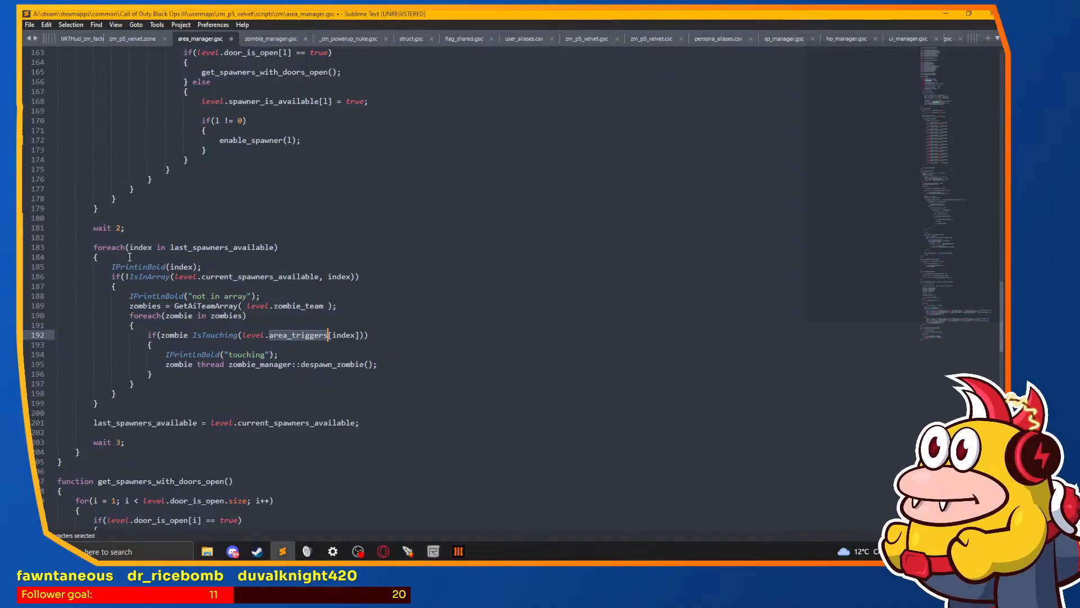
# Step: Below the wait 2 line, add an empty loop: for(i = 0; i < last_spawners_available.size; i++)
pyautogui.click(130, 234)
pyautogui.click(130, 222)
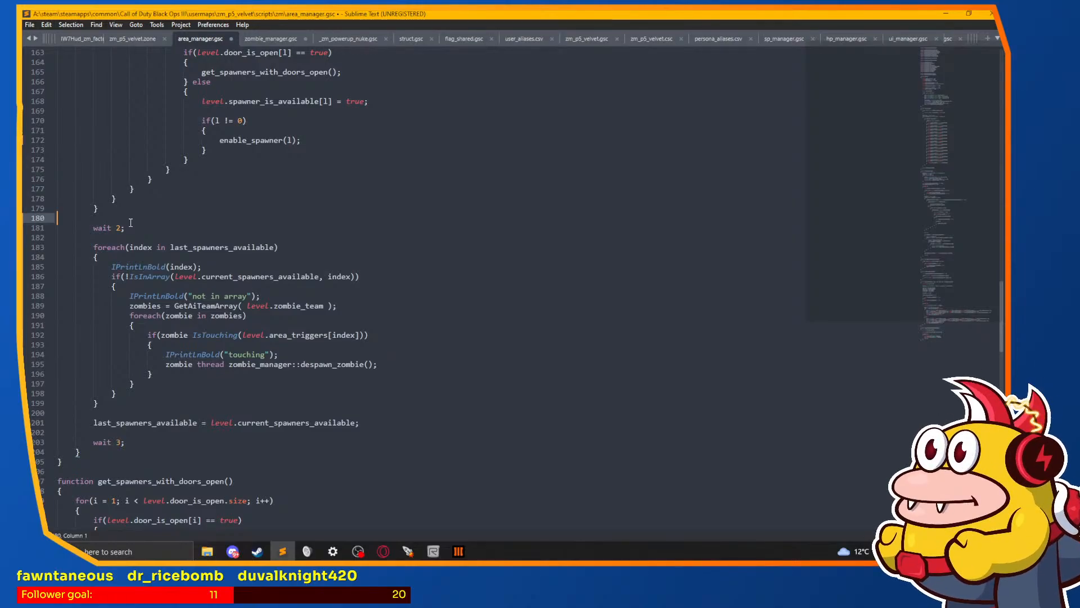
pyautogui.click(144, 228)
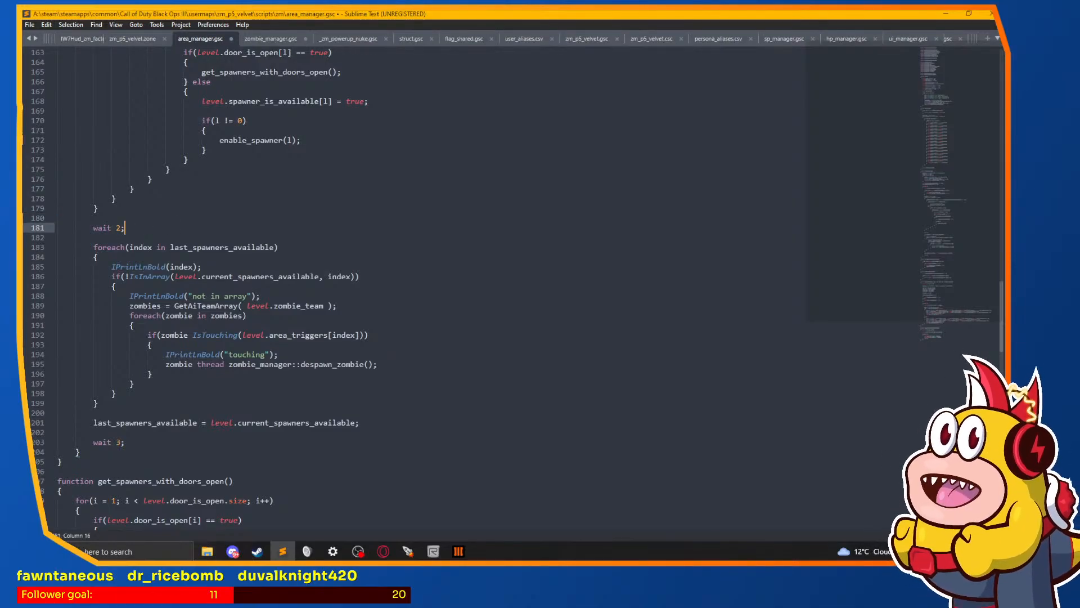
pyautogui.press('Return')
pyautogui.press('Return')
pyautogui.write('for(')
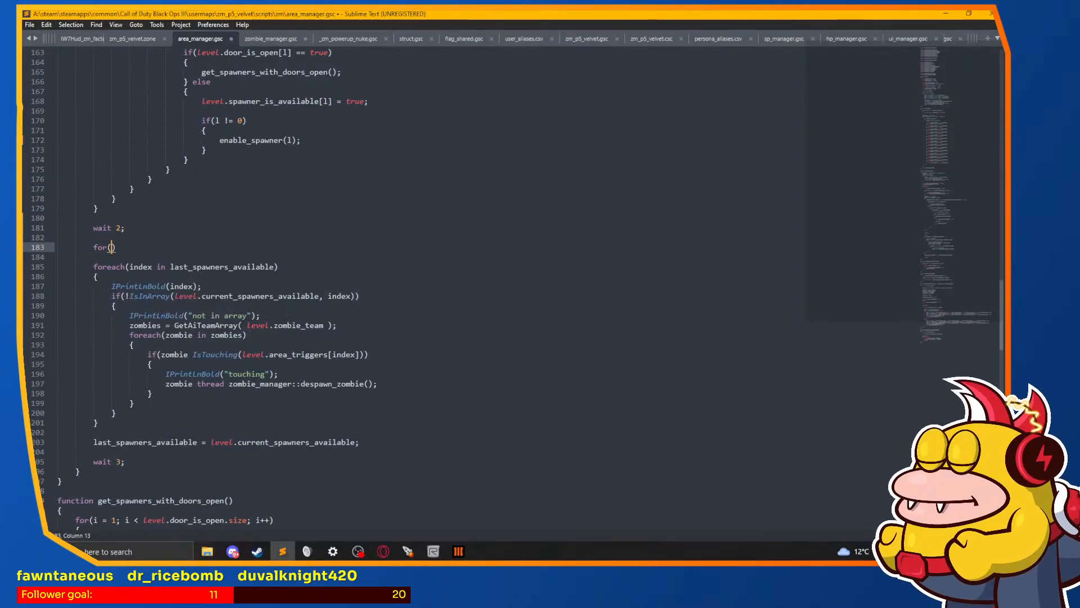
pyautogui.write('i = 0')
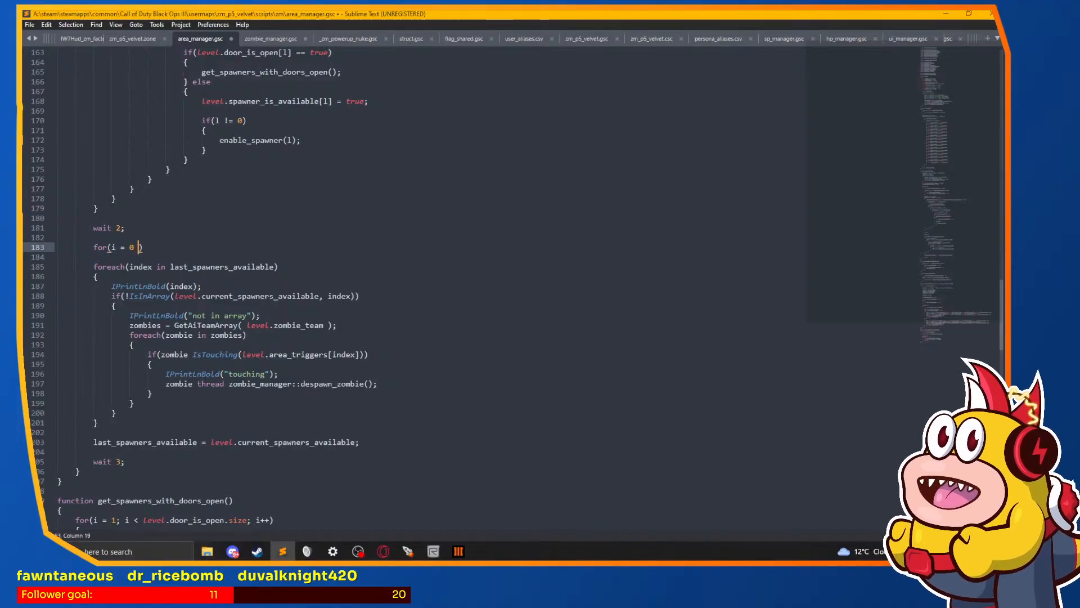
pyautogui.press('BackSpace')
pyautogui.write('; i < ')
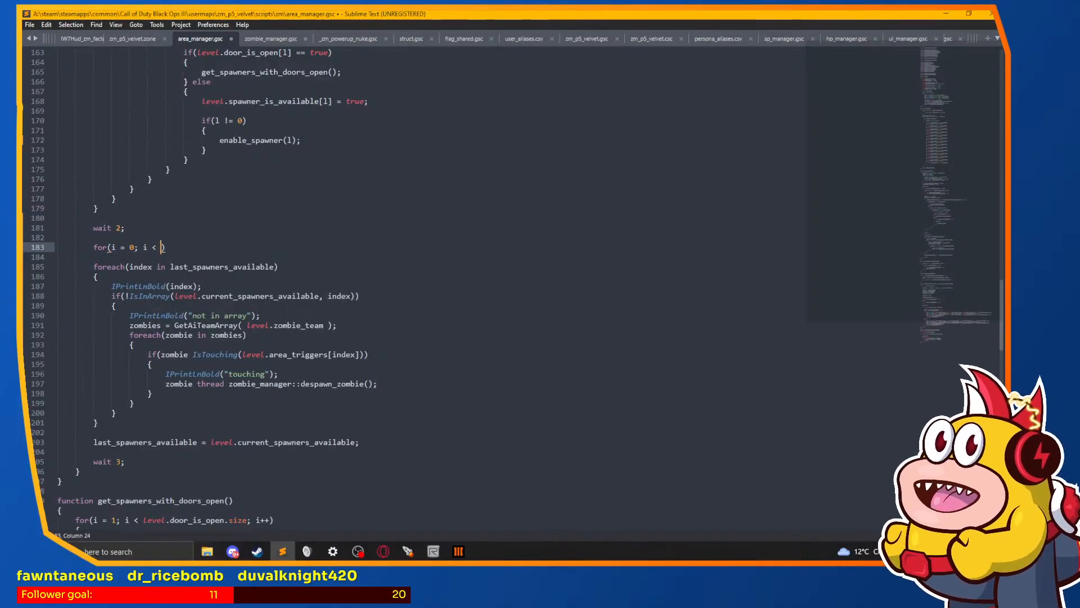
pyautogui.write('last+')
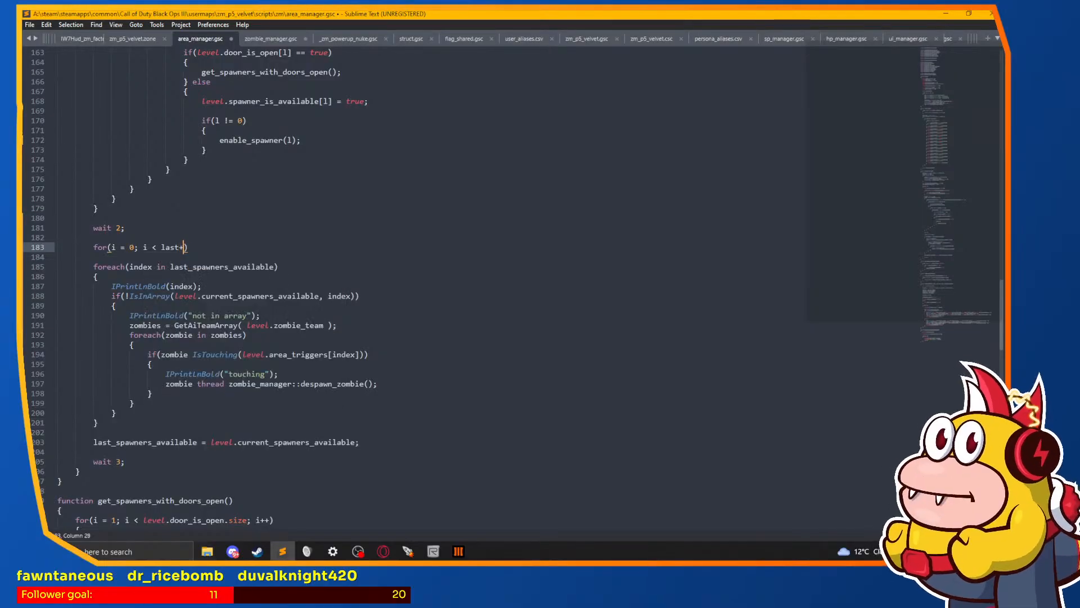
pyautogui.write('spawners_available.size')
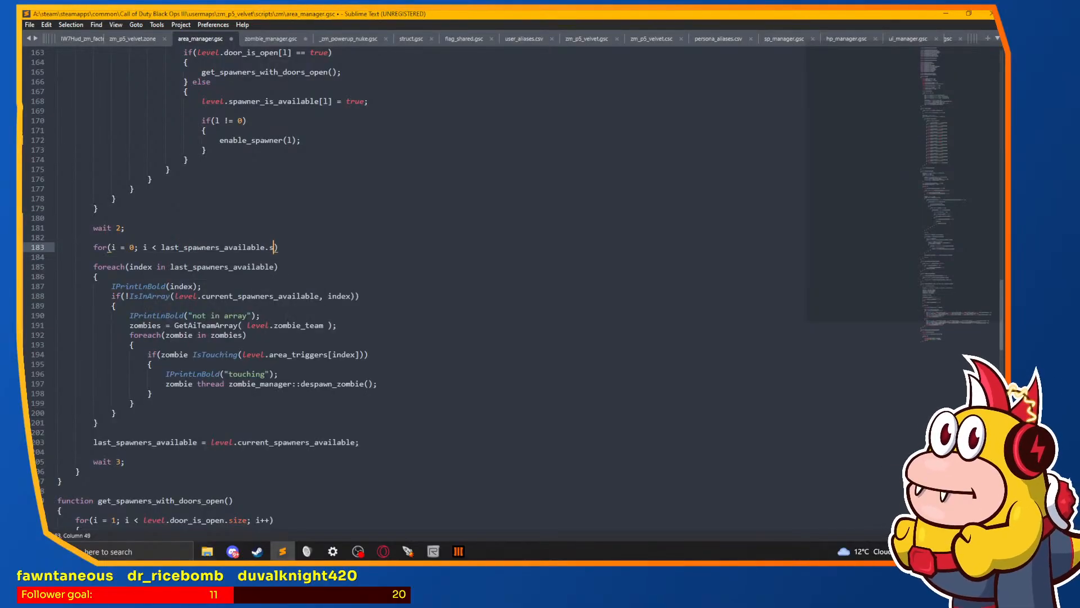
pyautogui.write('; i++')
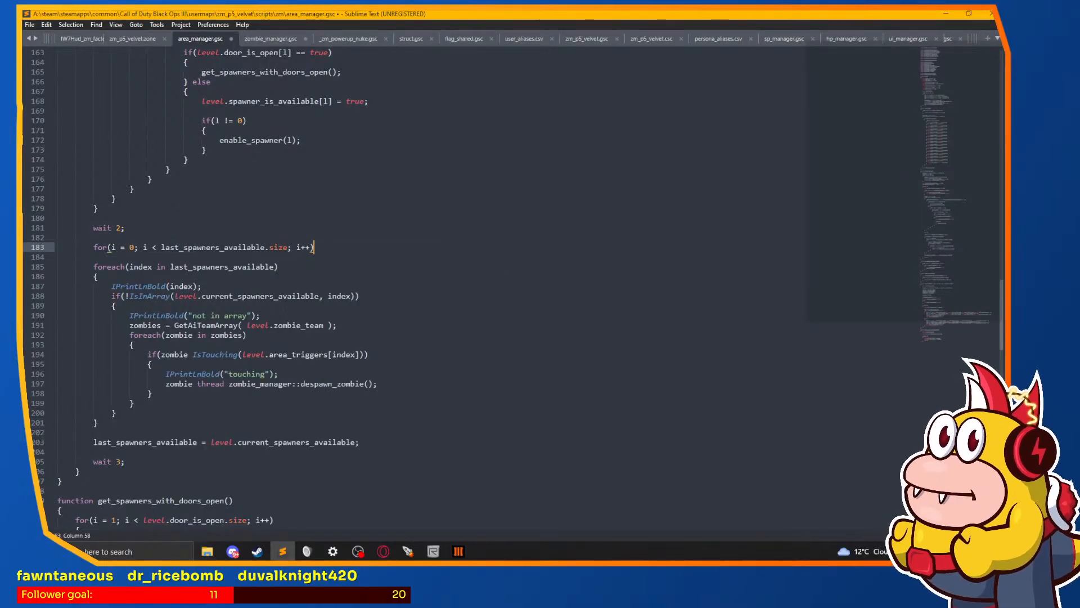
pyautogui.press('Return')
pyautogui.write('{')
pyautogui.press('Return')
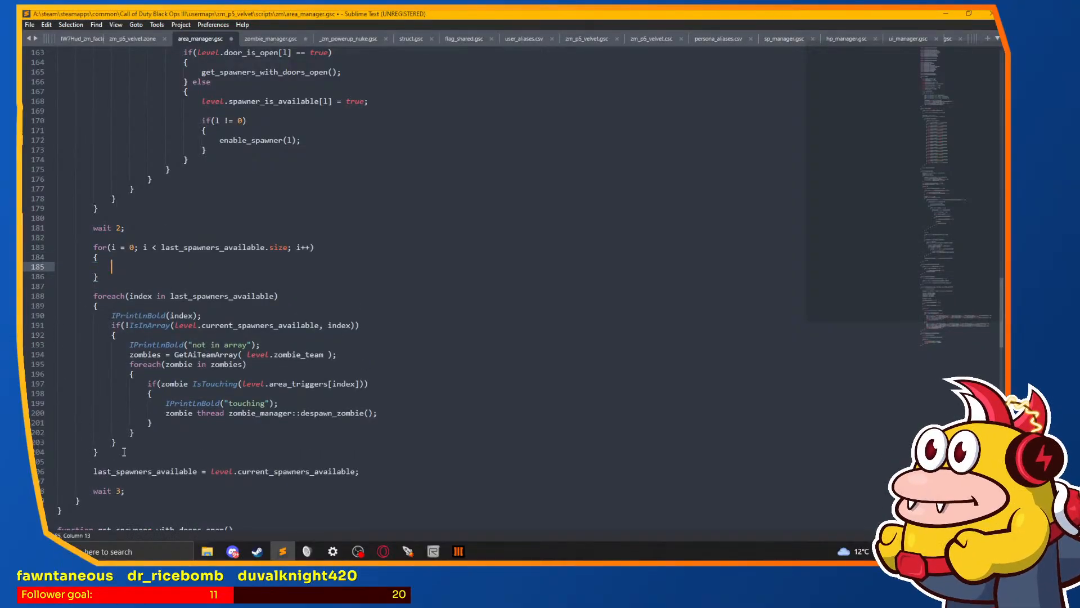
# Step: Move the whole body of the foreach loop over last_spawners_available into the new for loop
pyautogui.moveTo(121, 443); pyautogui.dragTo(111, 315)
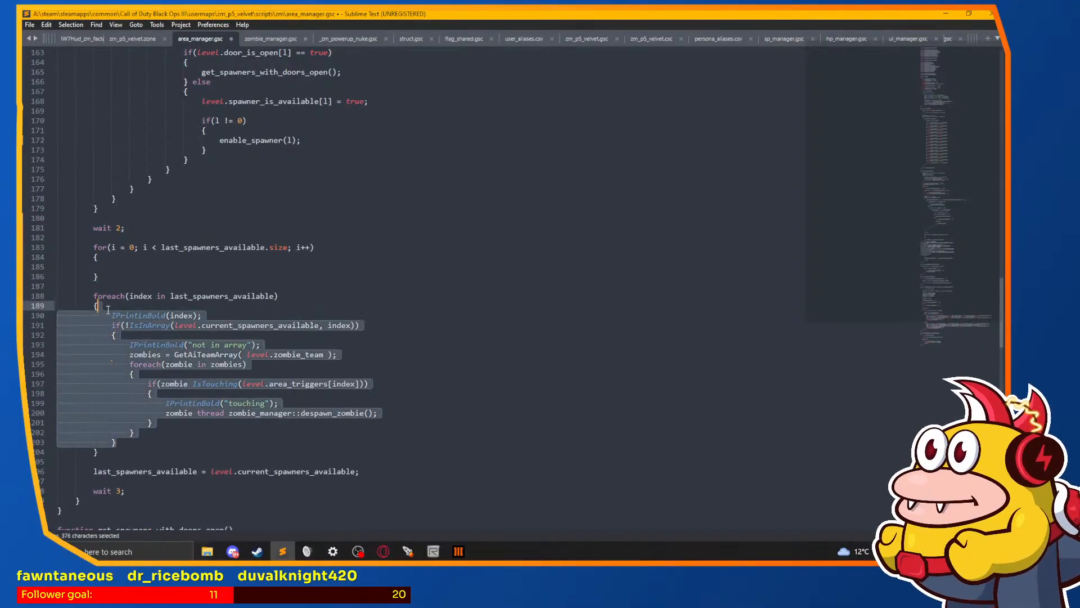
pyautogui.hotkey('ctrl', 'x')
pyautogui.click(119, 263)
pyautogui.hotkey('ctrl', 'v')
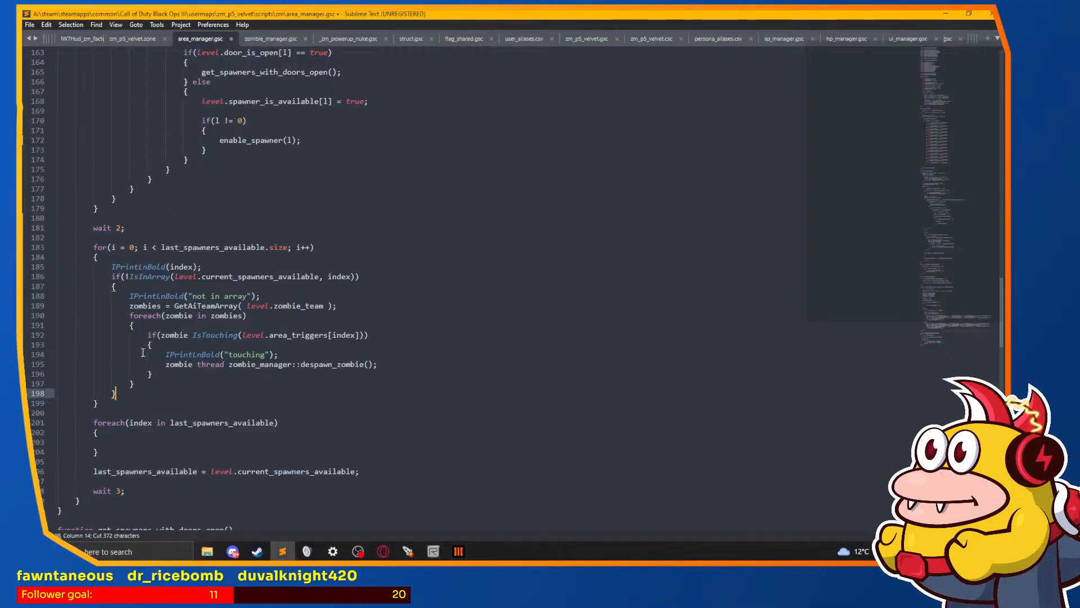
# Step: Replace index with last_spawners_available[i] in the first IPrintLnBold call of the for loop
pyautogui.doubleClick(175, 266)
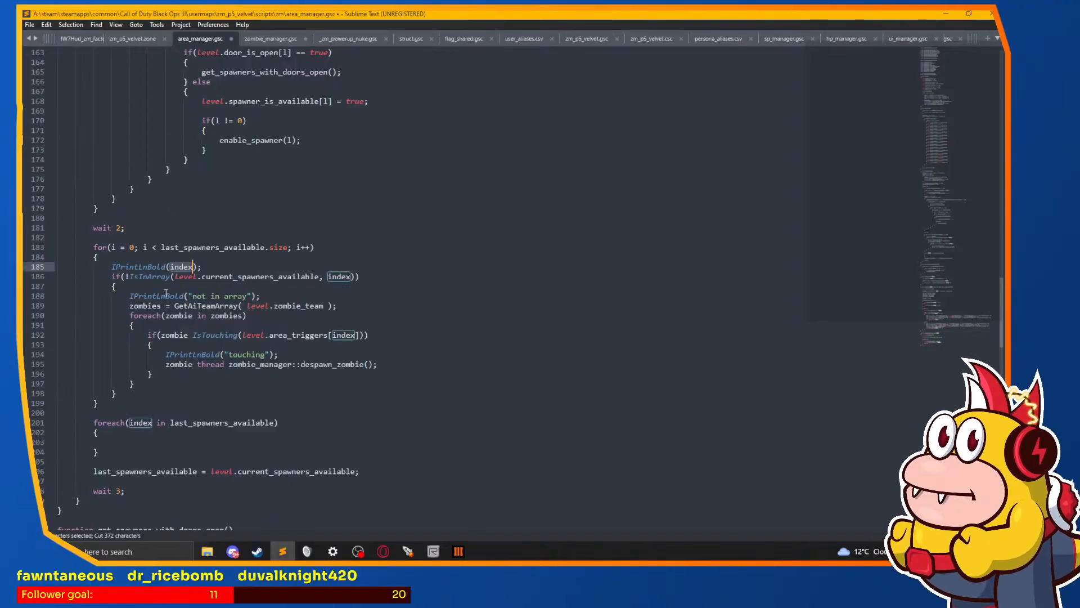
pyautogui.doubleClick(214, 247)
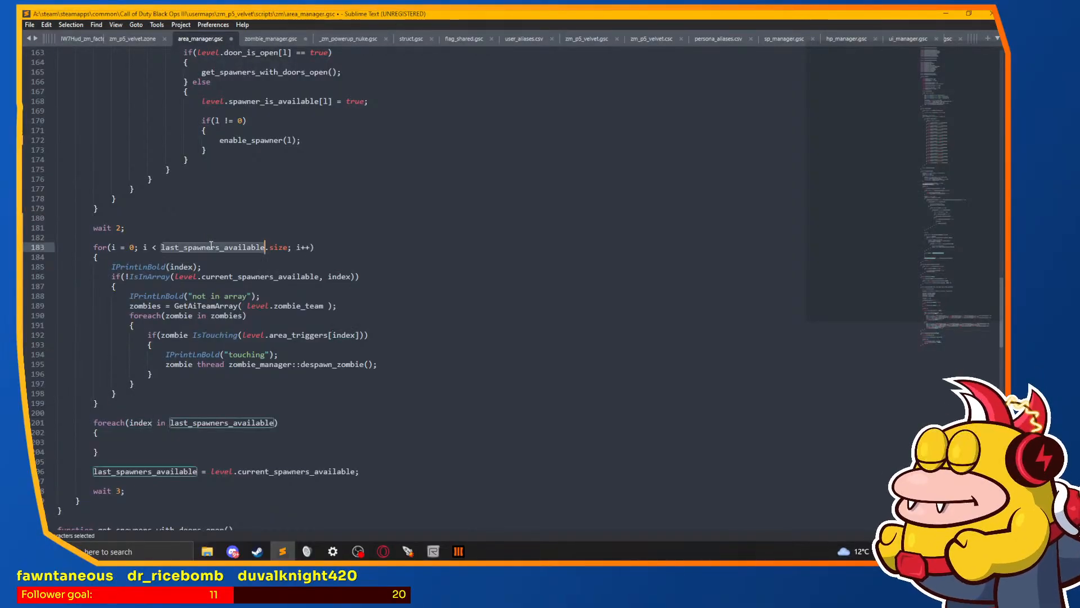
pyautogui.hotkey('ctrl', 'c')
pyautogui.doubleClick(181, 267)
pyautogui.hotkey('ctrl', 'v')
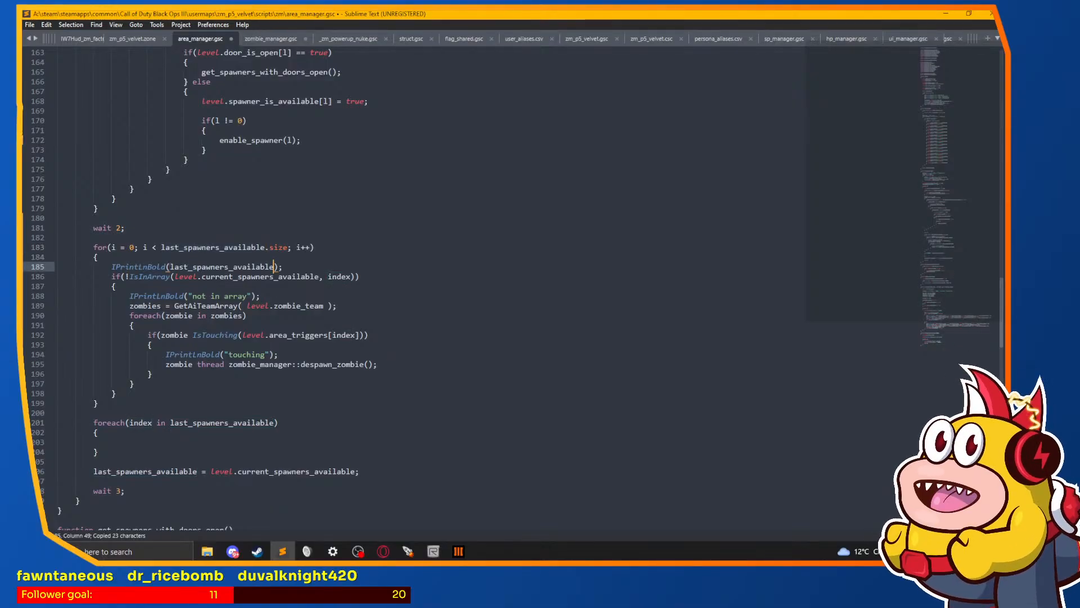
pyautogui.write('[')
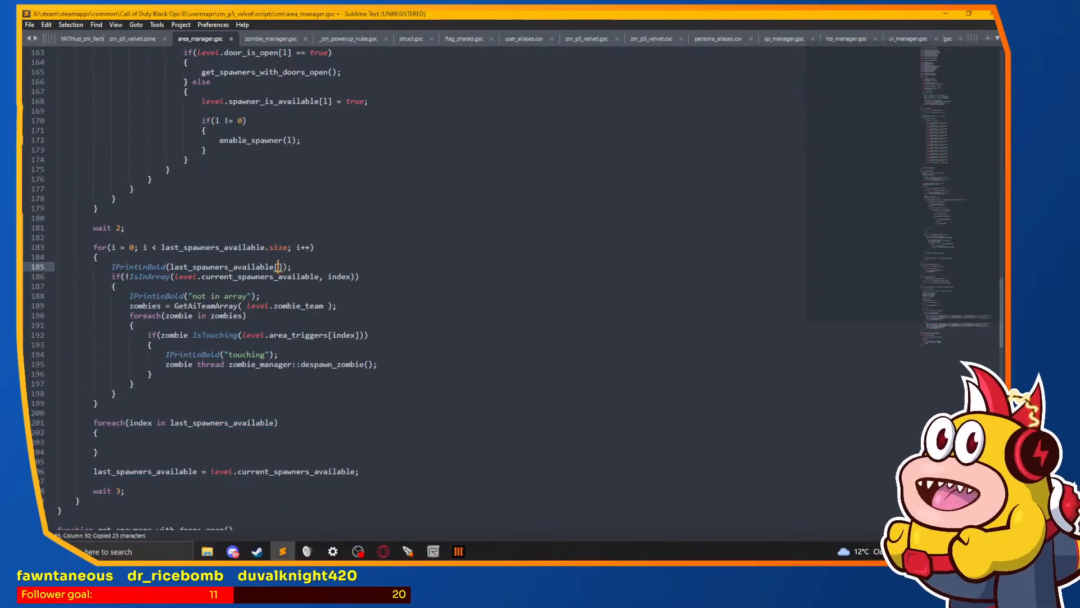
pyautogui.write('i')
pyautogui.press('Escape')
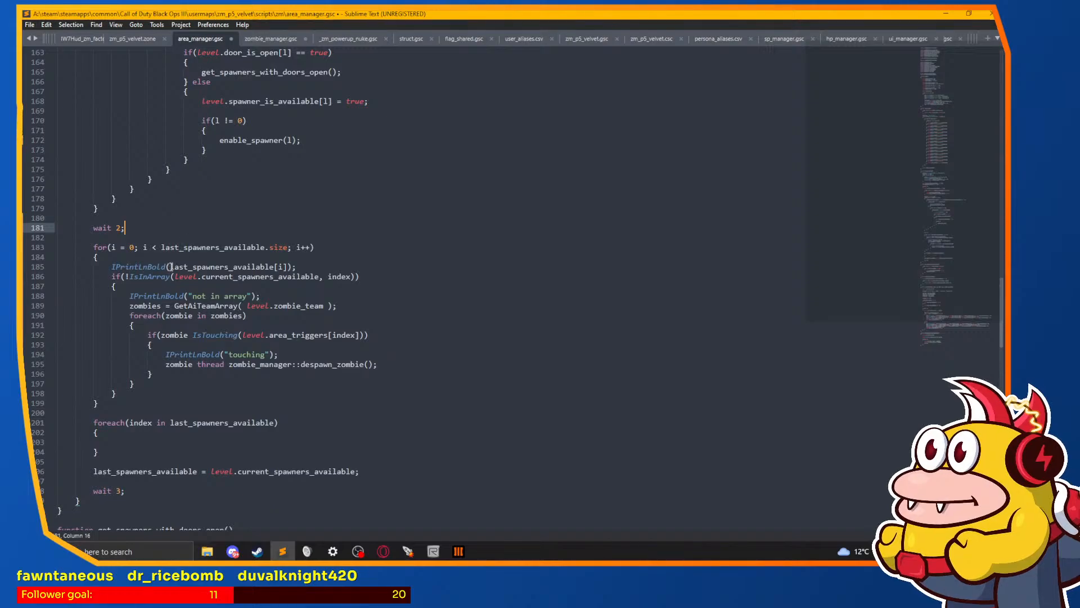
# Step: Replace index with last_spawners_available[i] in both the IsInArray condition and the area_triggers lookup of the IsTouching check
pyautogui.moveTo(169, 266); pyautogui.dragTo(288, 267)
pyautogui.hotkey('ctrl', 'c')
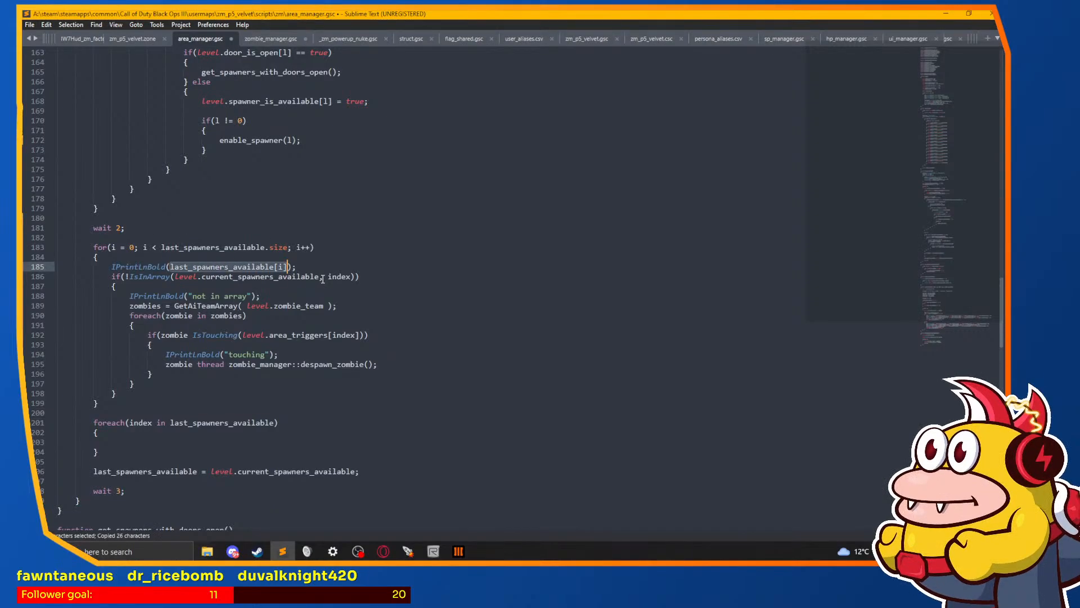
pyautogui.doubleClick(338, 276)
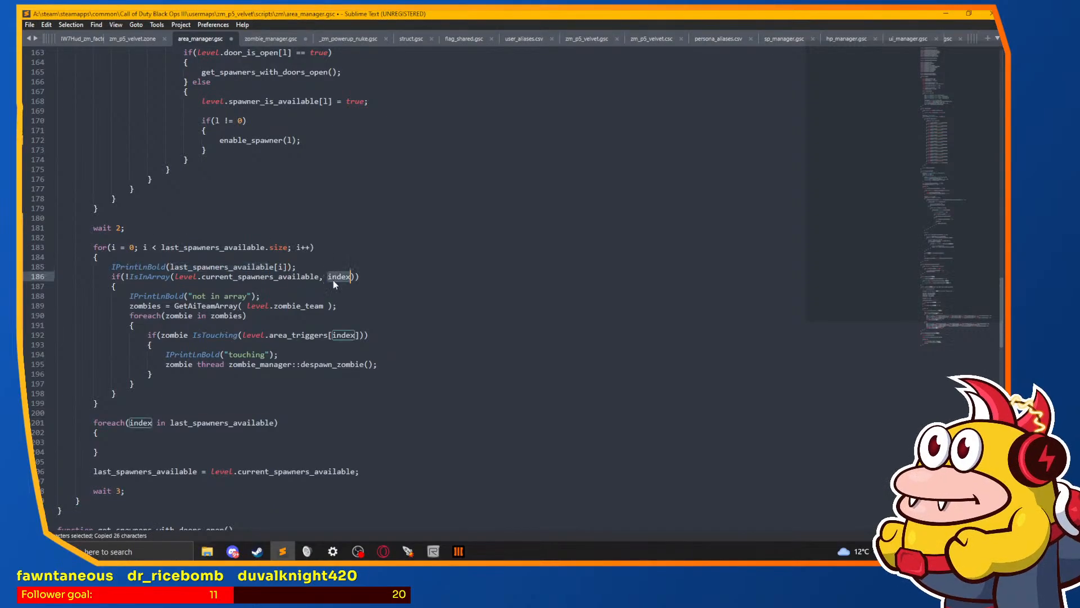
pyautogui.hotkey('ctrl', 'v')
pyautogui.doubleClick(343, 334)
pyautogui.hotkey('ctrl', 'v')
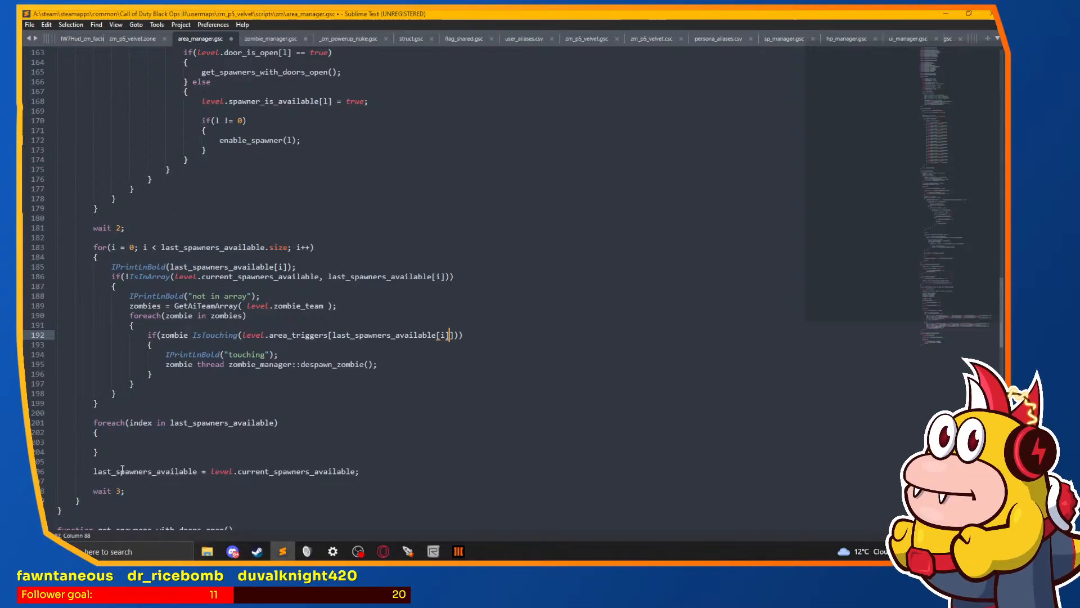
# Step: Delete the leftover empty foreach loop and save all open scripts
pyautogui.moveTo(56, 463); pyautogui.dragTo(52, 413)
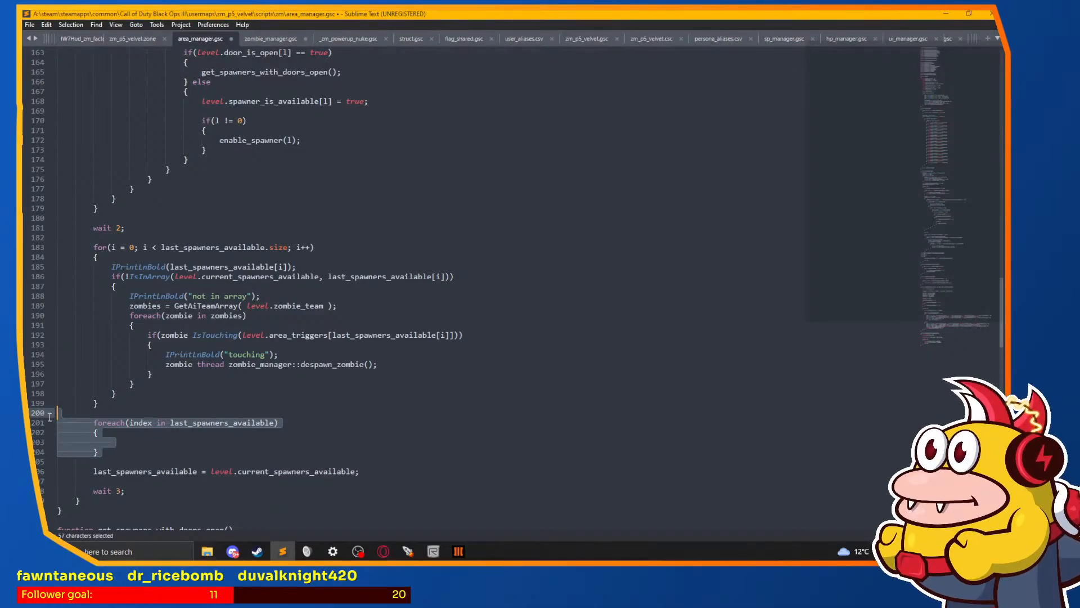
pyautogui.press('Delete')
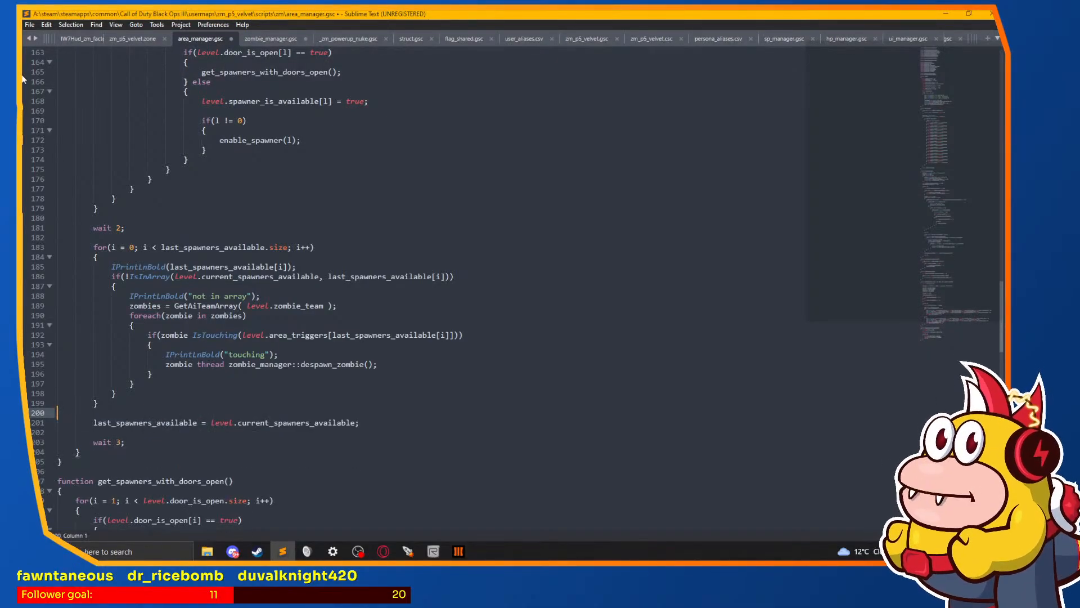
pyautogui.click(28, 25)
pyautogui.click(44, 136)
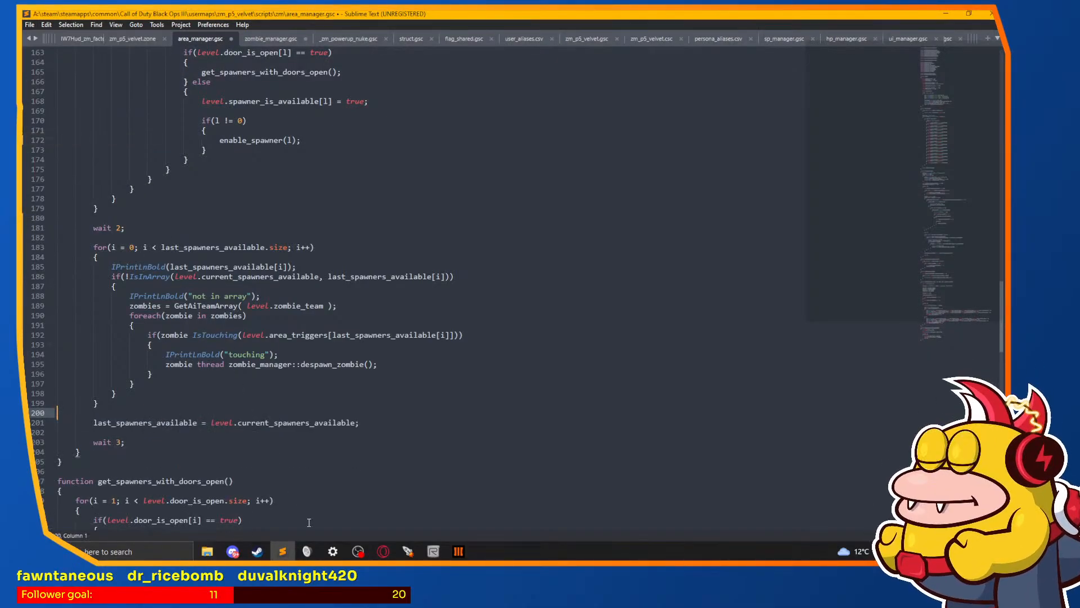
# Step: Cancel the current run in the Black Ops III Mod Tools Launcher and, with all scripts saved again, rebuild zm_p5_velvet with Link and Run
pyautogui.click(408, 551)
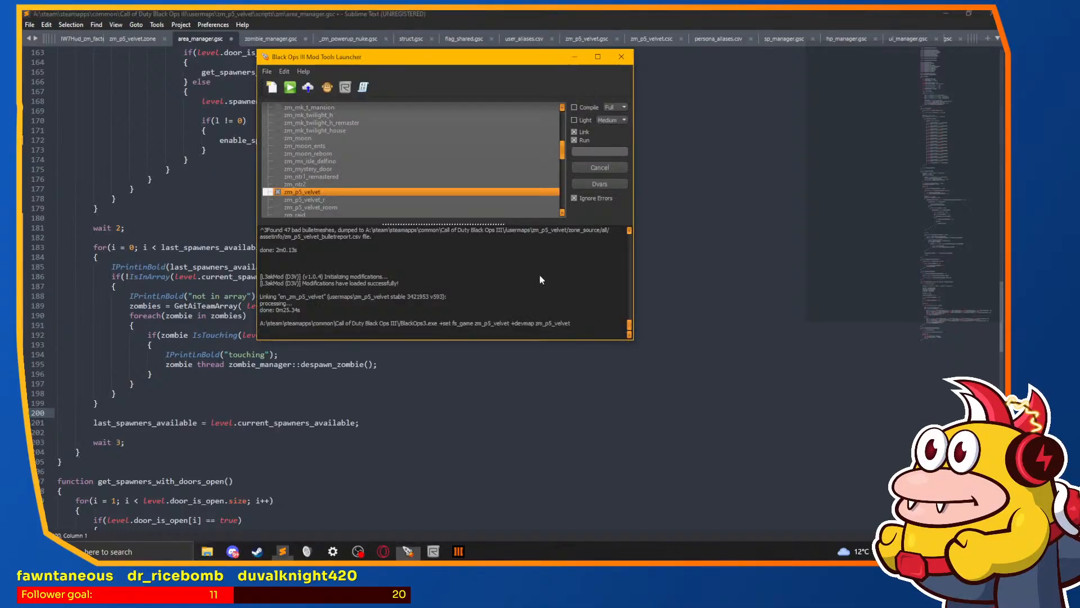
pyautogui.click(598, 172)
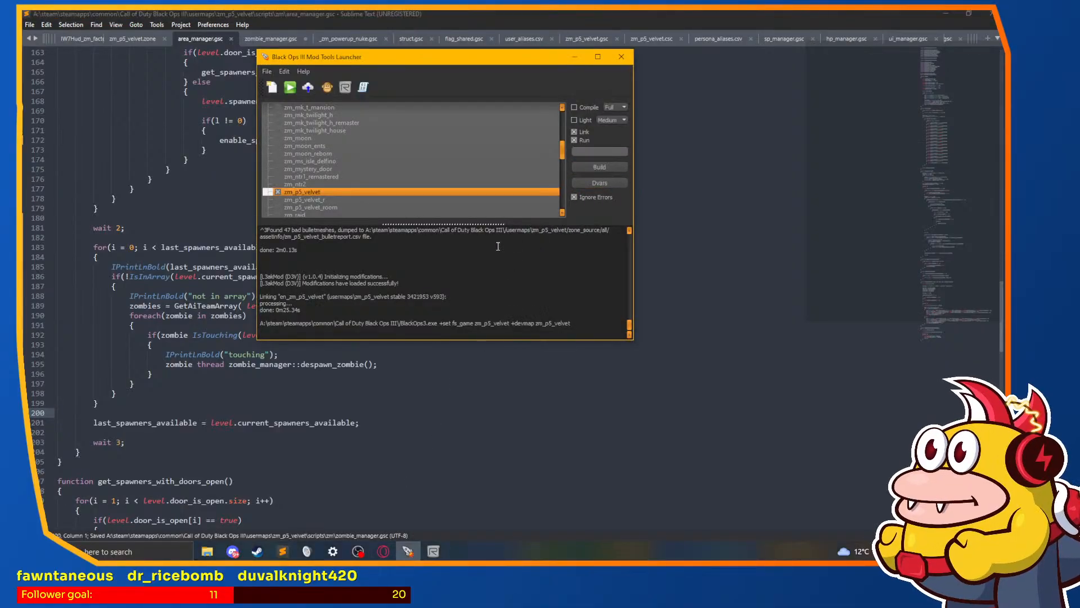
pyautogui.click(29, 26)
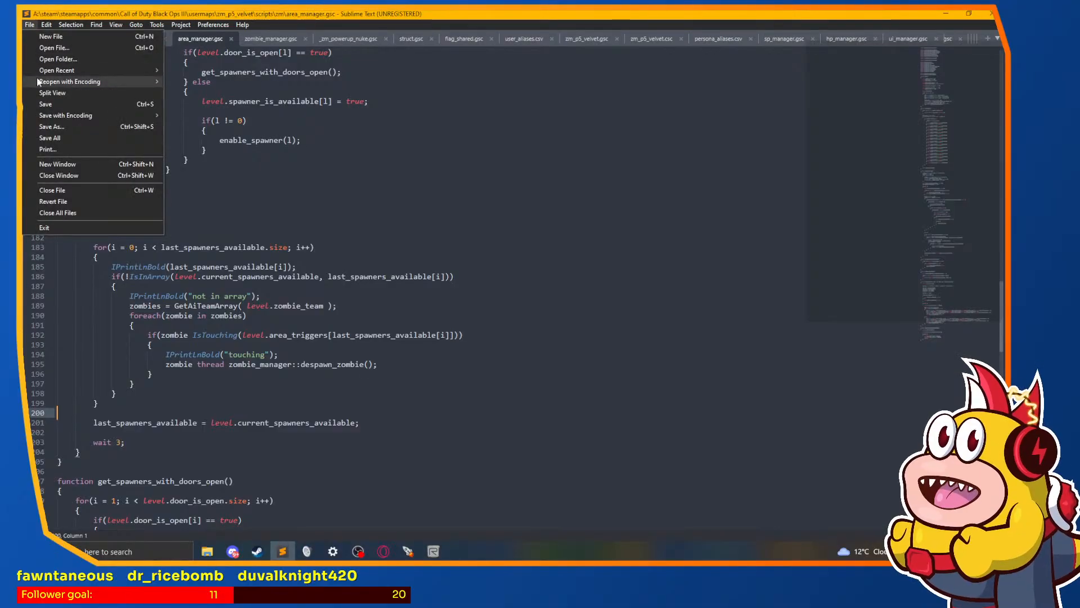
pyautogui.click(58, 140)
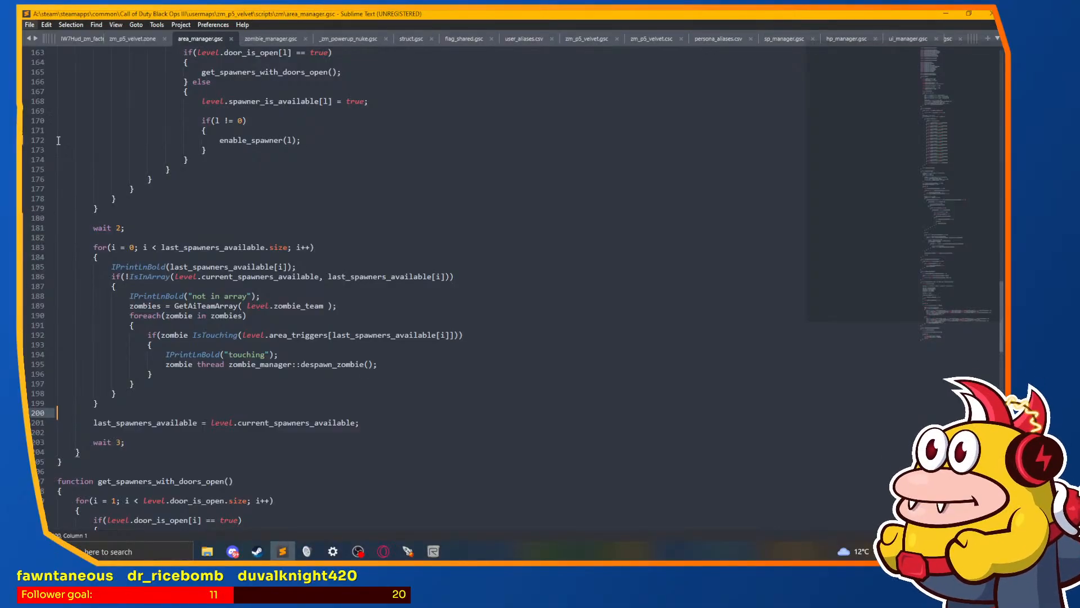
pyautogui.click(408, 551)
pyautogui.click(599, 153)
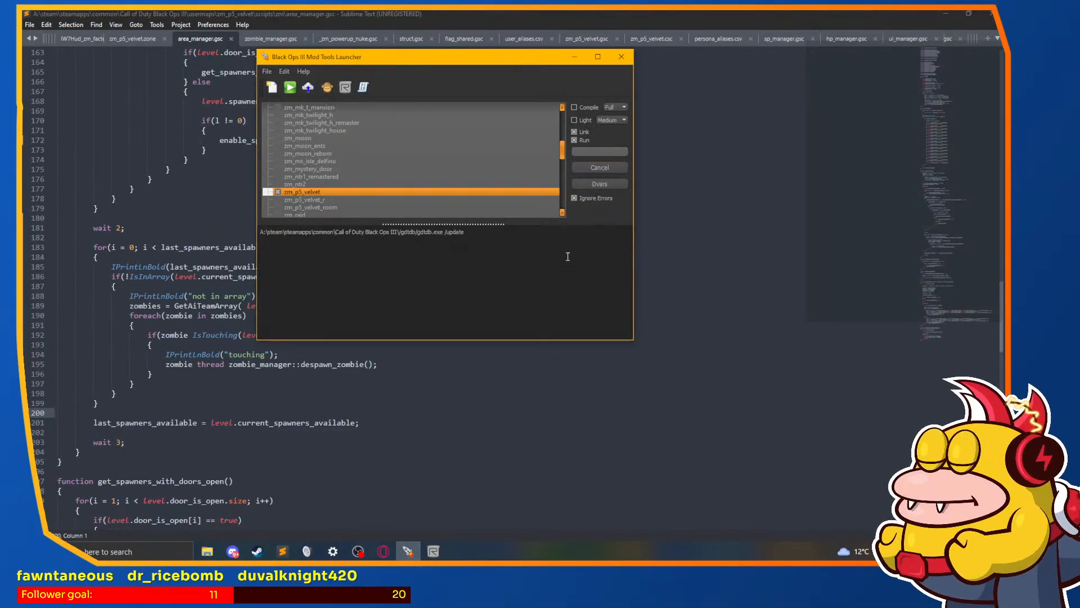
# Step: Switch back to Sublime Text and bring up the _zm_spawner.gsc script
pyautogui.click(397, 393)
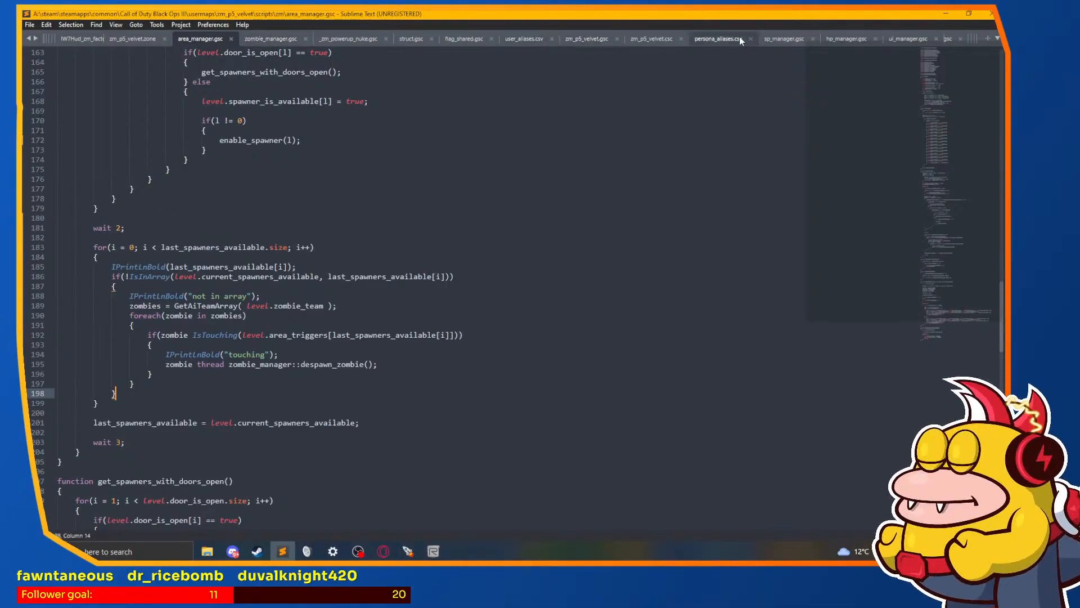
pyautogui.click(998, 38)
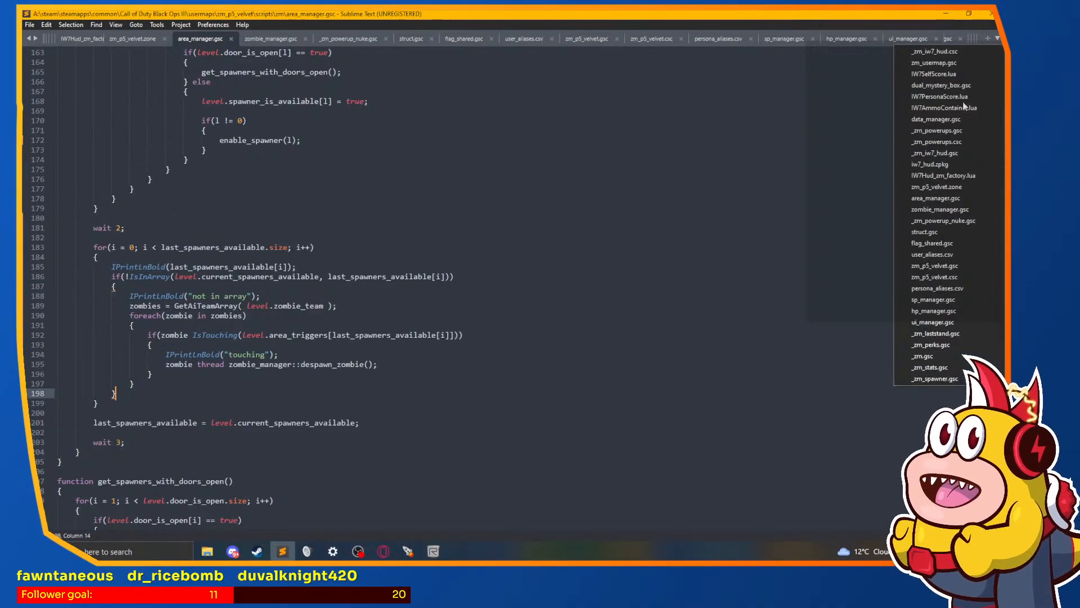
pyautogui.click(933, 381)
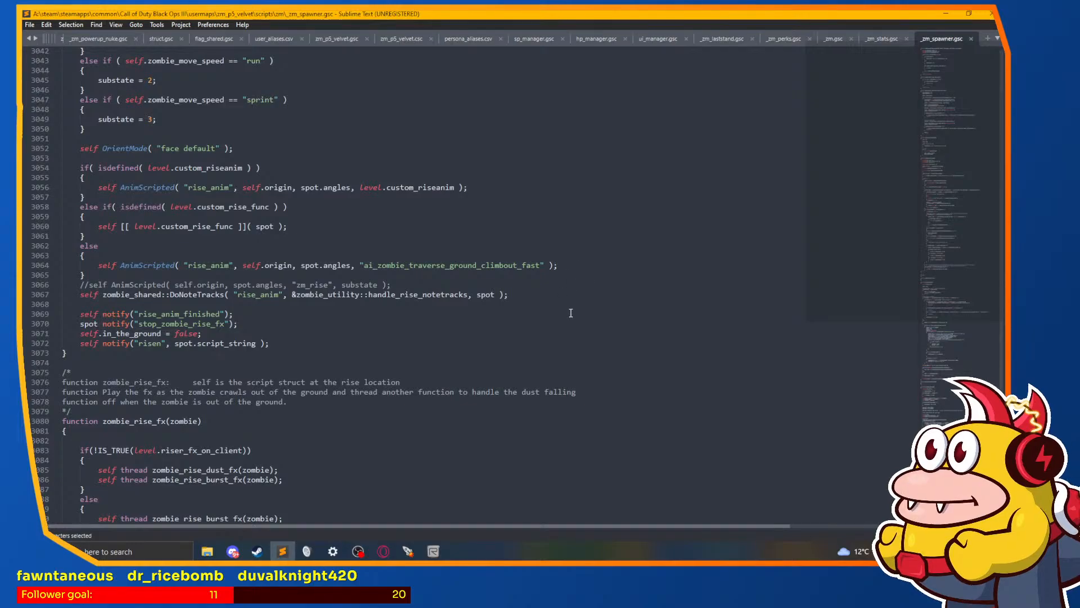
# Step: Review the do_zombie_rise function in _zm_spawner.gsc, and switch to the Radiant map editor
pyautogui.scroll(6, 459, 393)
pyautogui.scroll(18, 460, 392)
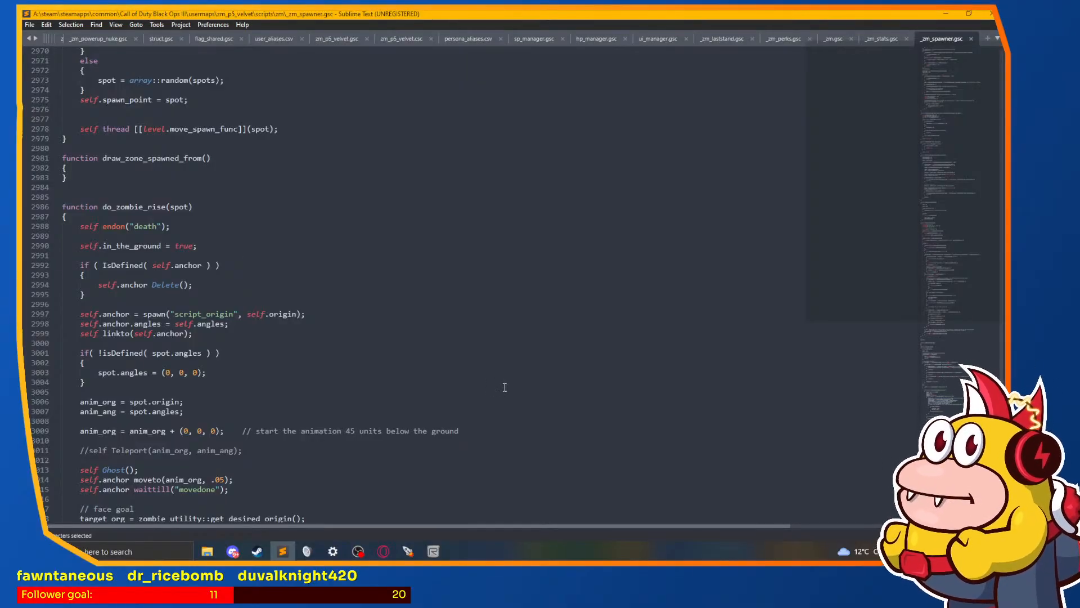
pyautogui.click(431, 552)
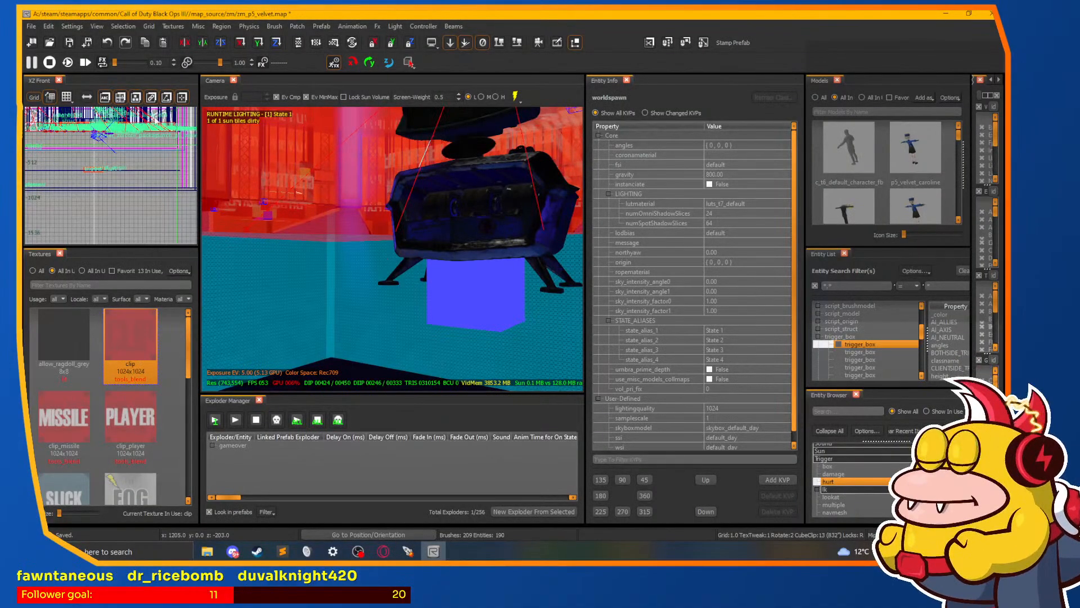
# Step: Set script_noteworthy of the zone_4_spawners struct behind barricade_4 to riser_location
pyautogui.rightClick(360, 188)
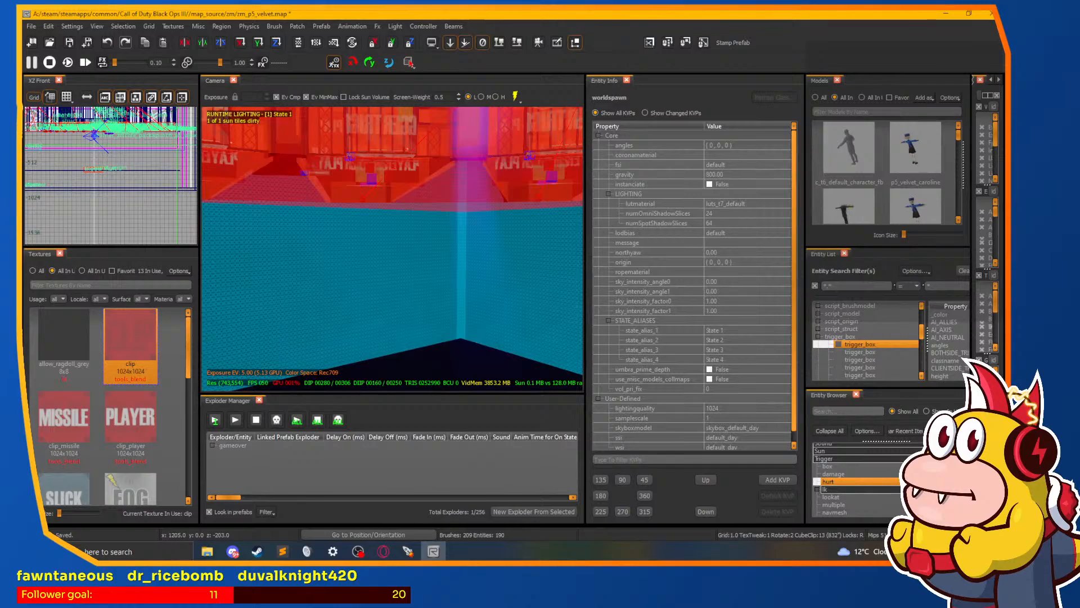
pyautogui.rightClick(418, 205)
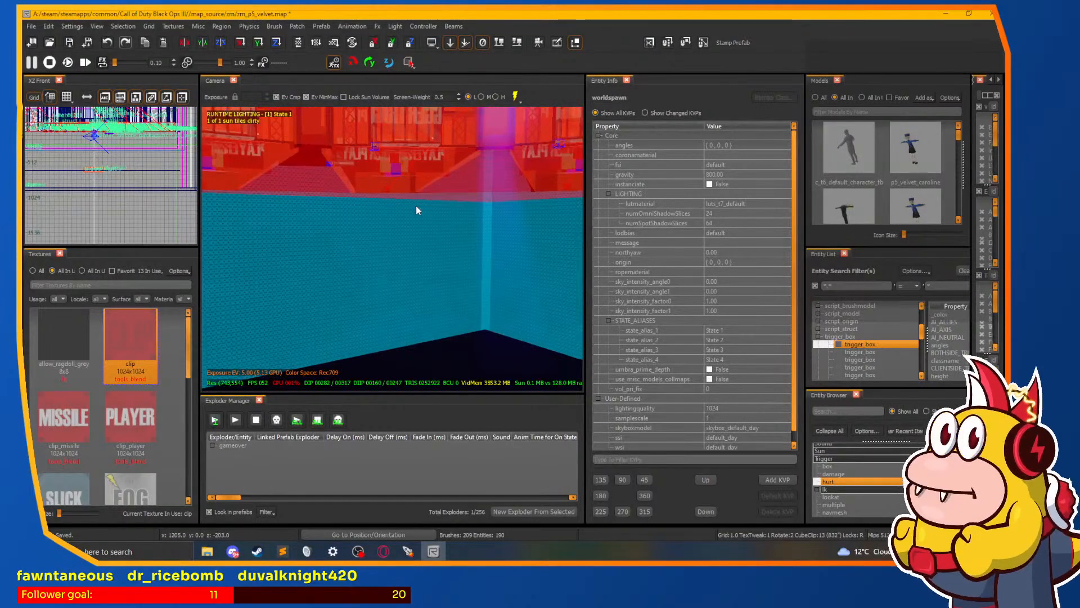
pyautogui.rightClick(402, 208)
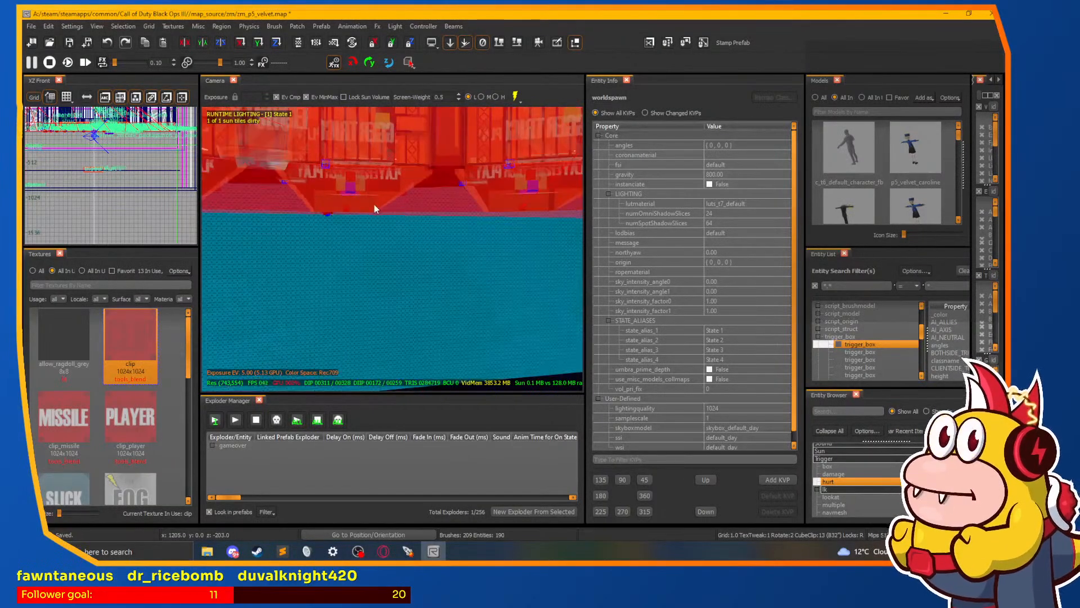
pyautogui.rightClick(390, 214)
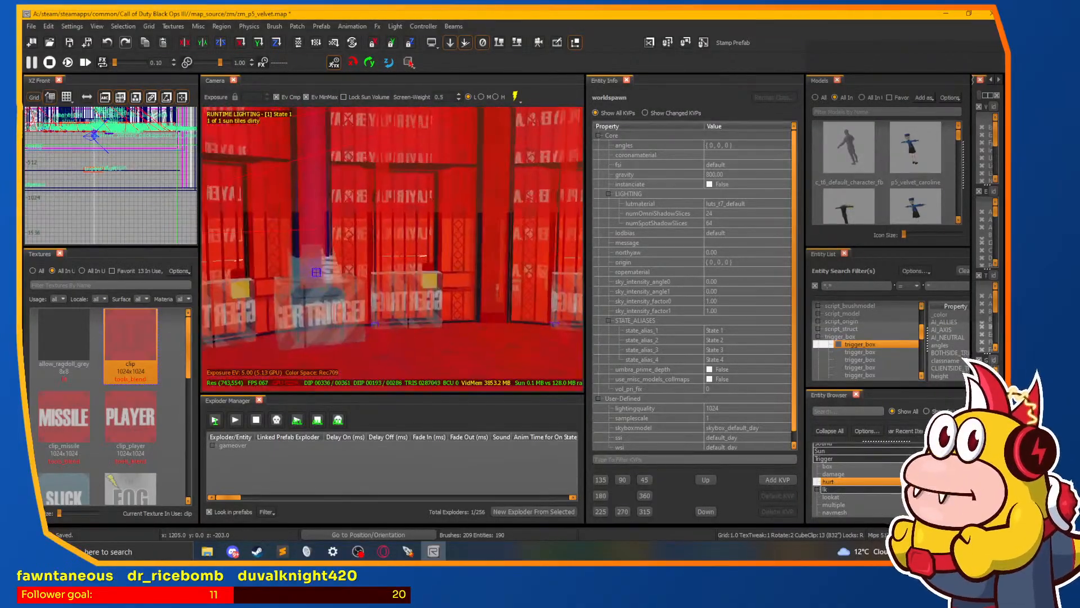
pyautogui.rightClick(407, 225)
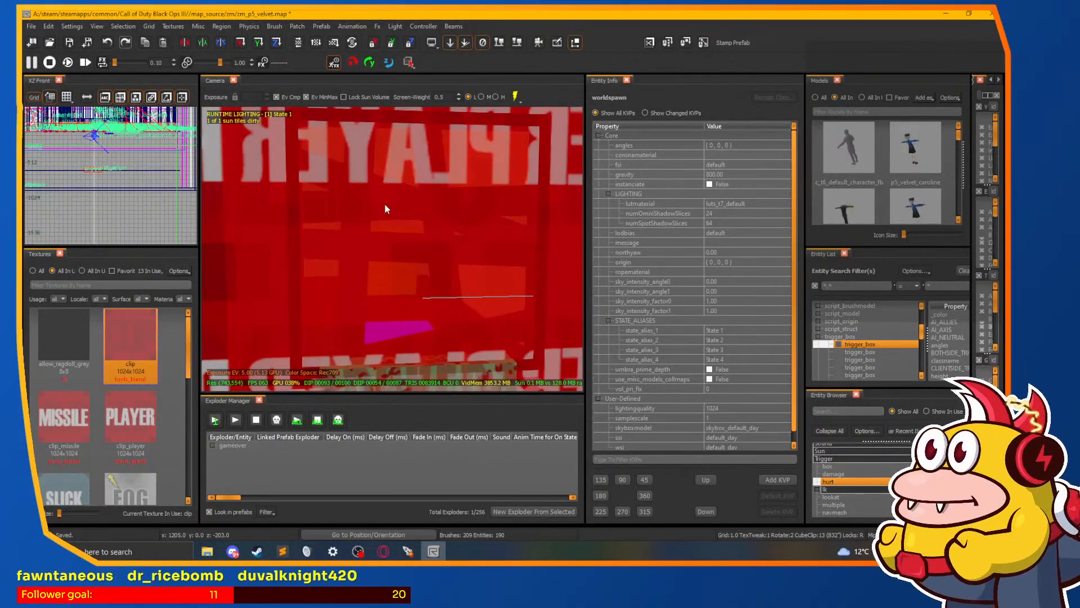
pyautogui.rightClick(384, 204)
pyautogui.rightClick(420, 218)
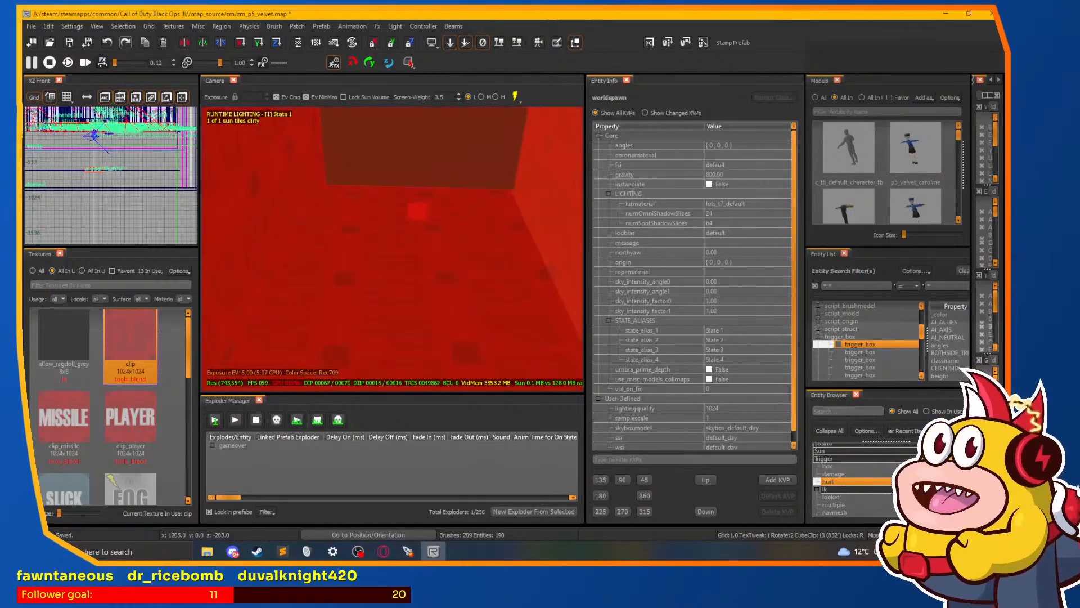
pyautogui.scroll(2, 429, 217)
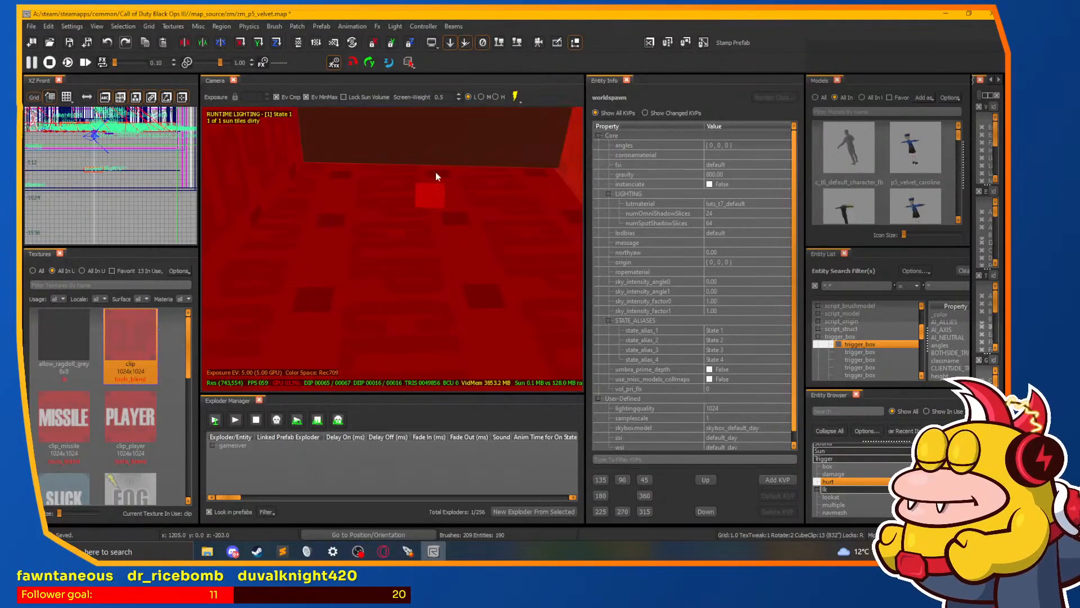
pyautogui.click(414, 241)
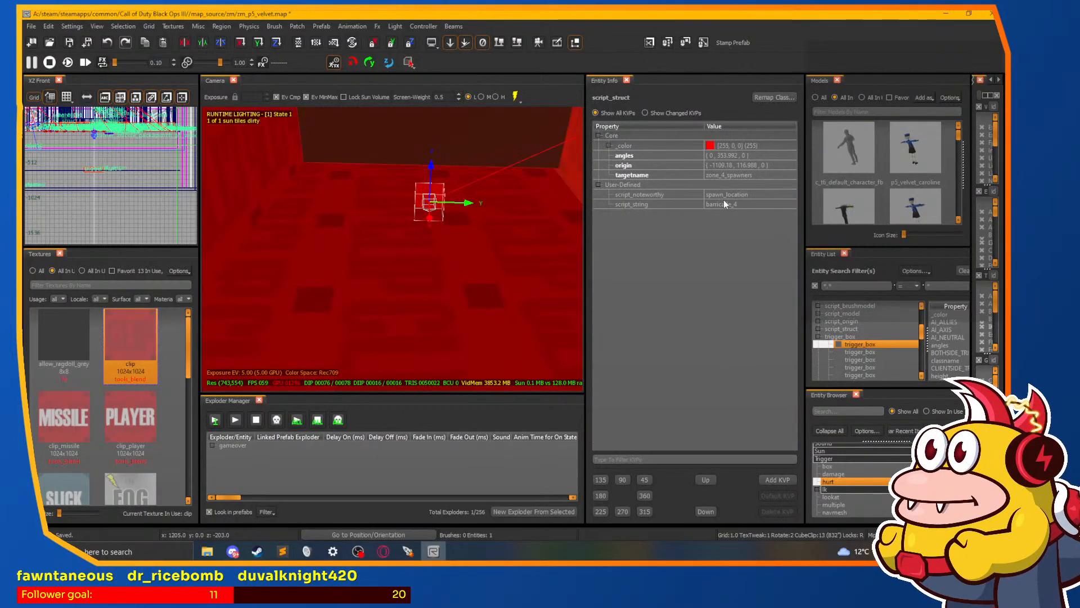
pyautogui.click(711, 194)
pyautogui.press('BackSpace')
pyautogui.press('BackSpace')
pyautogui.press('BackSpace')
pyautogui.press('BackSpace')
pyautogui.press('BackSpace')
pyautogui.write('riser')
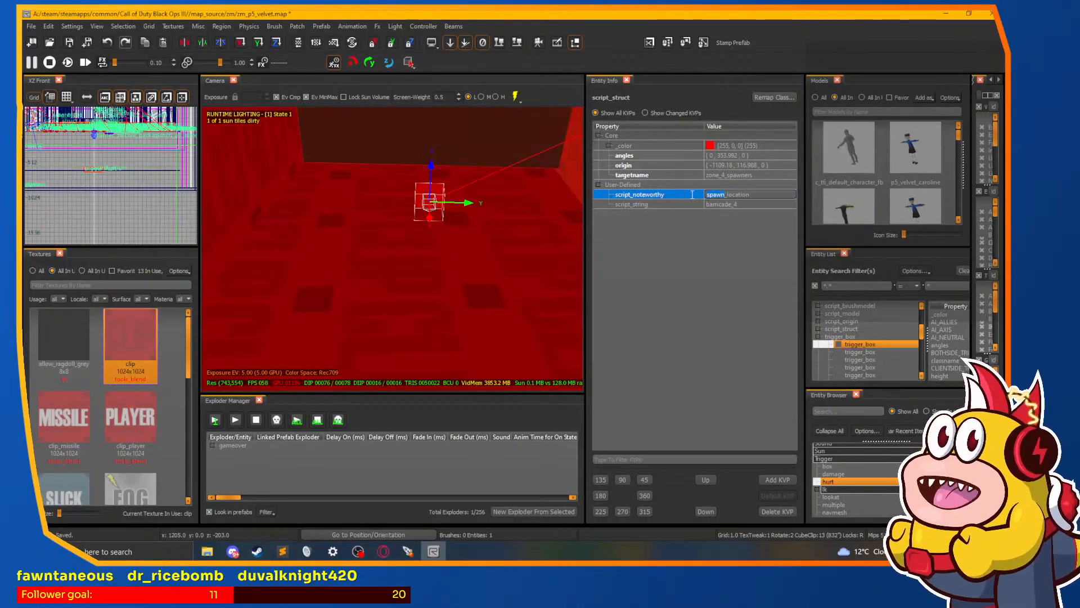
pyautogui.press('Return')
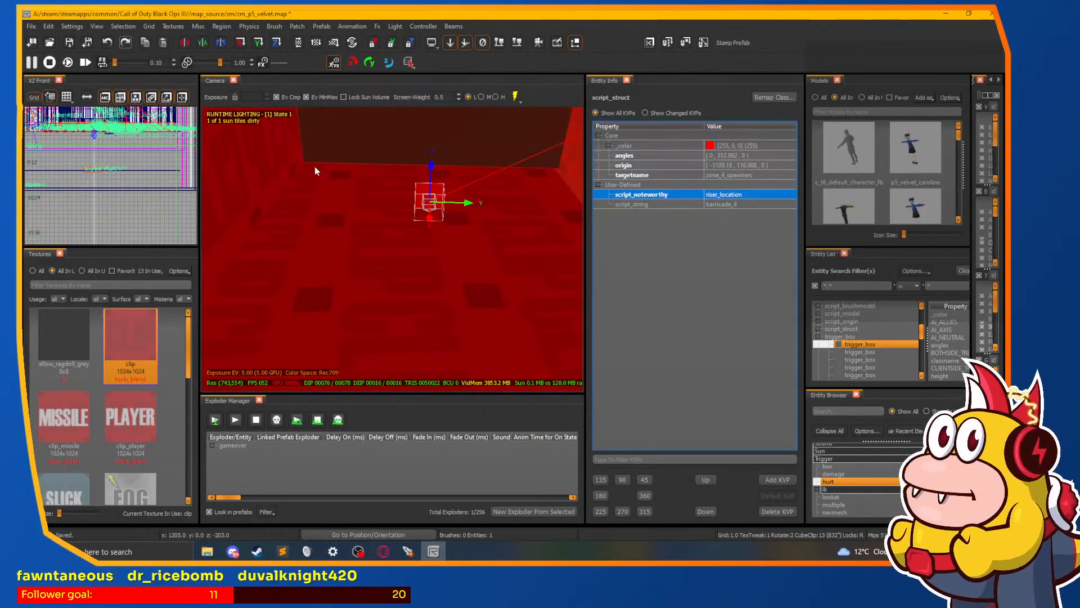
pyautogui.press('Escape')
# Step: Set script_noteworthy of the neighbouring zone_5_spawners struct at barricade_5 to riser_location
pyautogui.rightClick(471, 261)
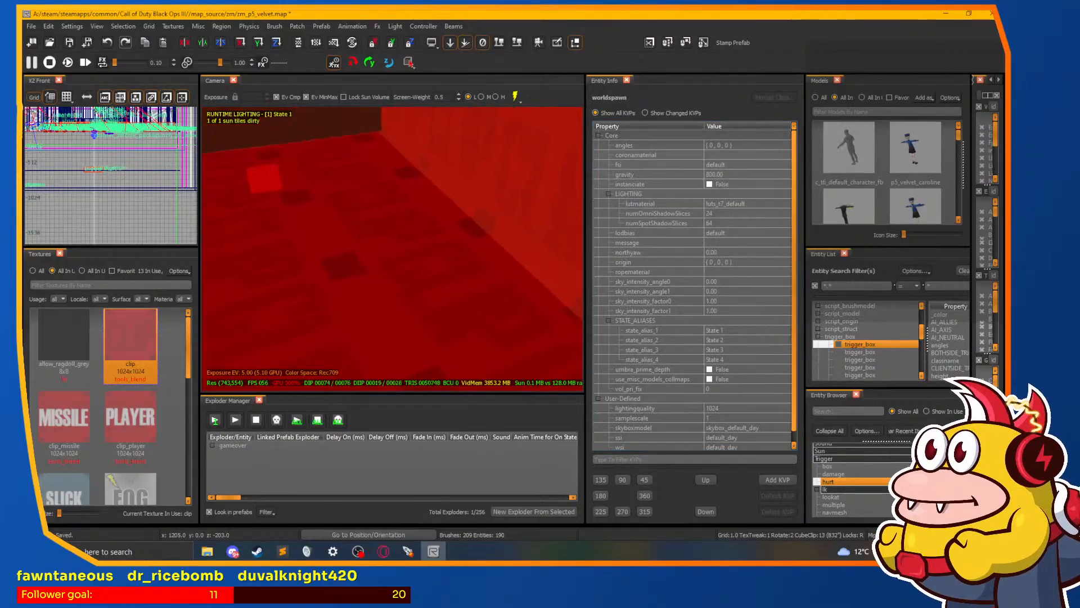
pyautogui.rightClick(389, 233)
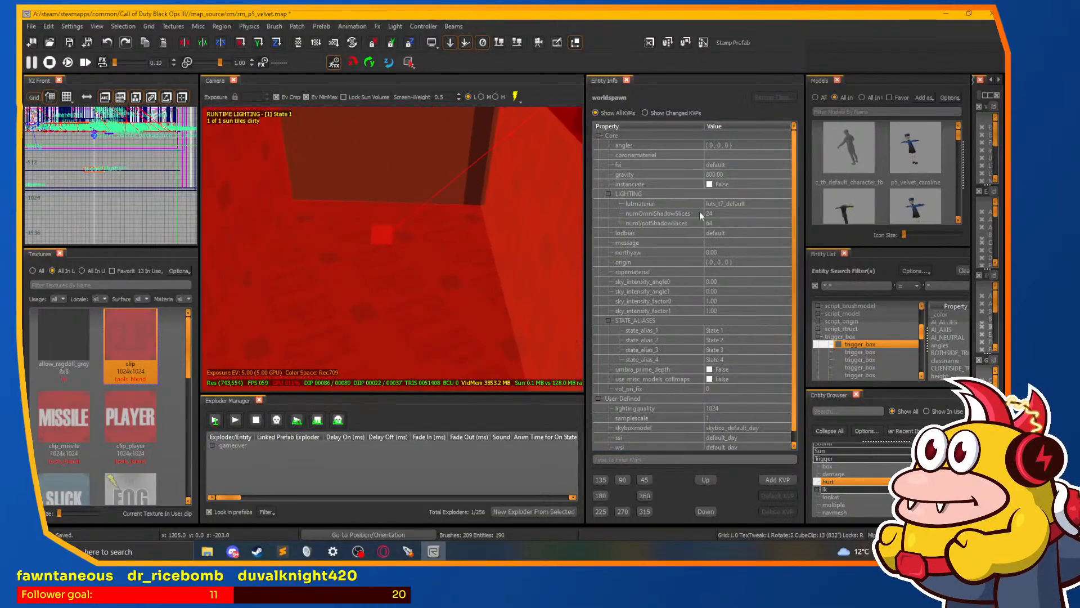
pyautogui.click(740, 194)
pyautogui.write('riser_location')
pyautogui.press('Return')
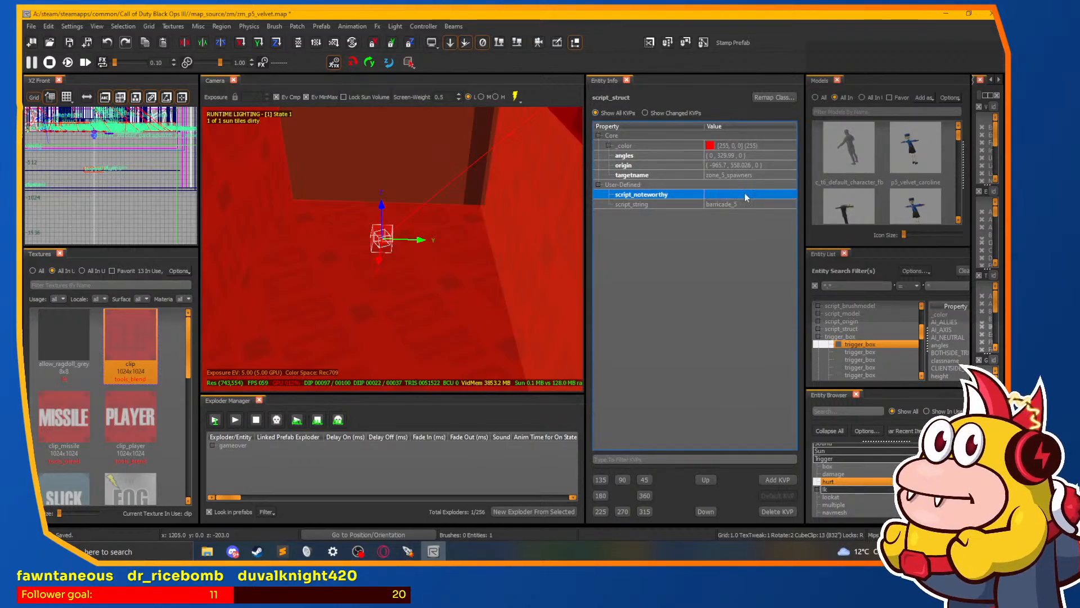
# Step: Change the zone_6_spawners struct at barricade_6 so its script_noteworthy is riser_location
pyautogui.rightClick(526, 235)
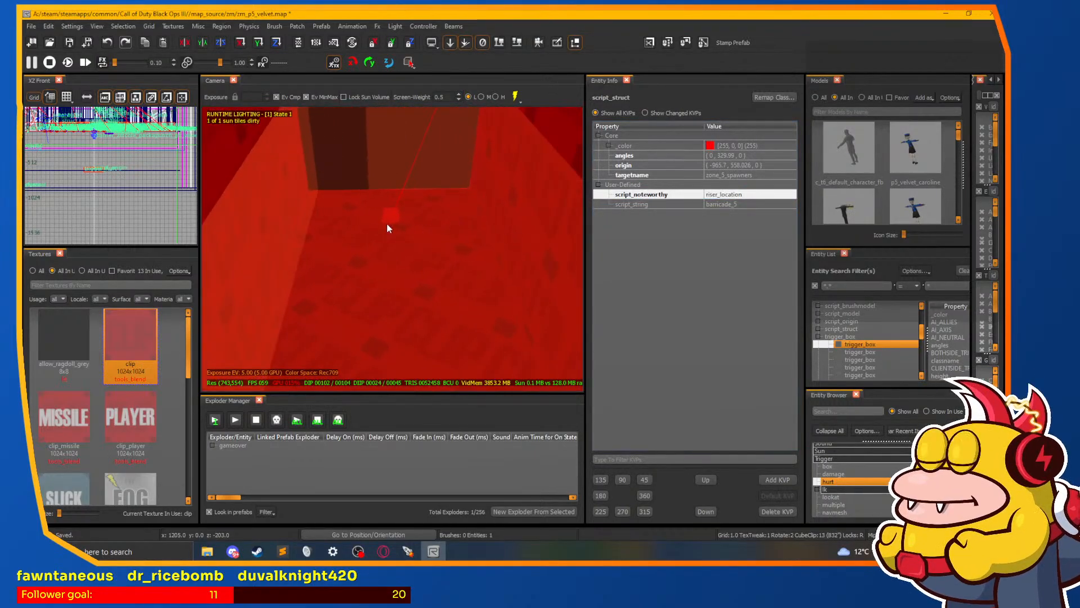
pyautogui.press('Escape')
pyautogui.keyDown('shift'); pyautogui.click(391, 218); pyautogui.keyUp('shift')
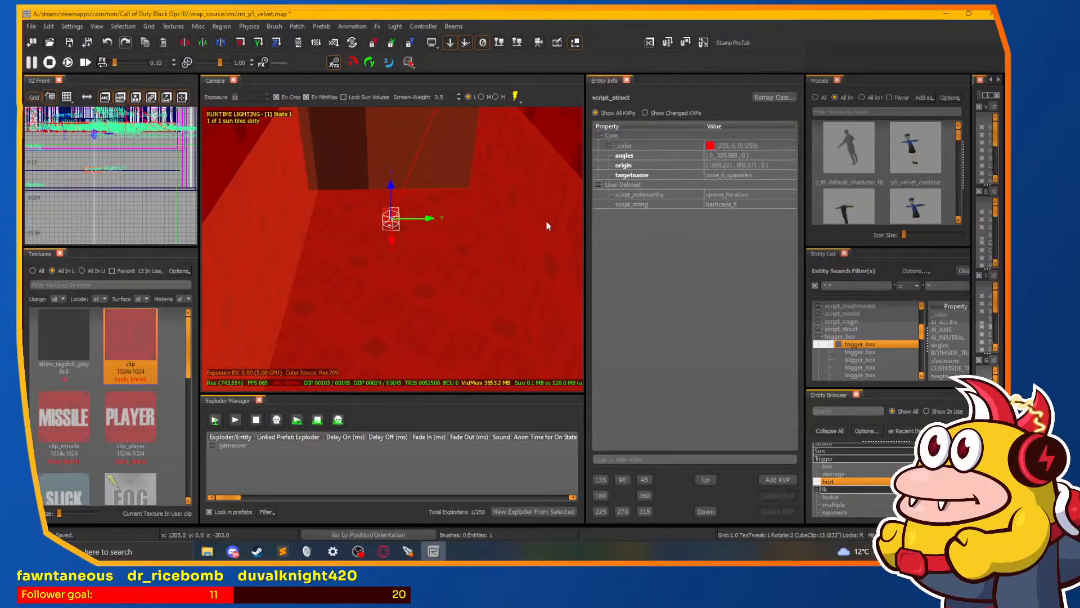
pyautogui.click(728, 193)
pyautogui.write('riser_location')
pyautogui.press('Return')
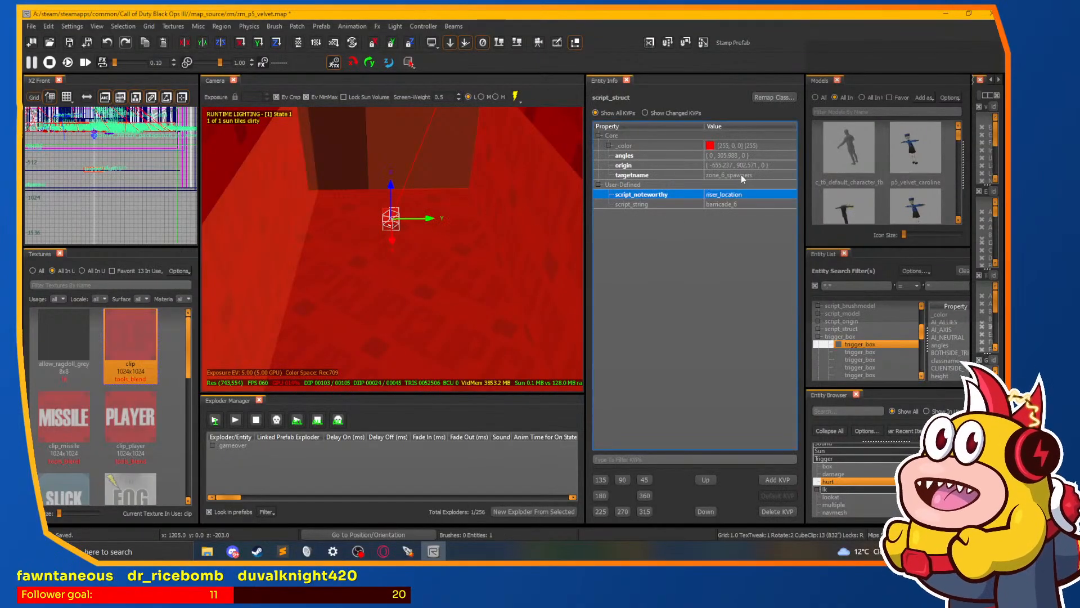
# Step: Select the zone_7_spawners struct at barricade_7 and set its script_noteworthy to riser_location
pyautogui.rightClick(398, 252)
pyautogui.rightClick(398, 252)
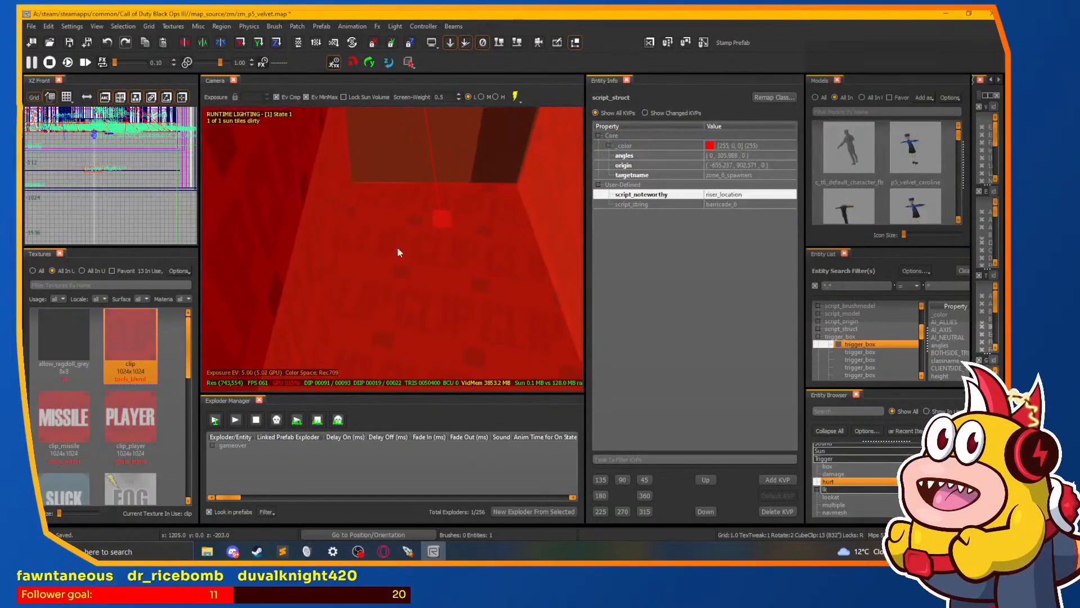
pyautogui.press('Escape')
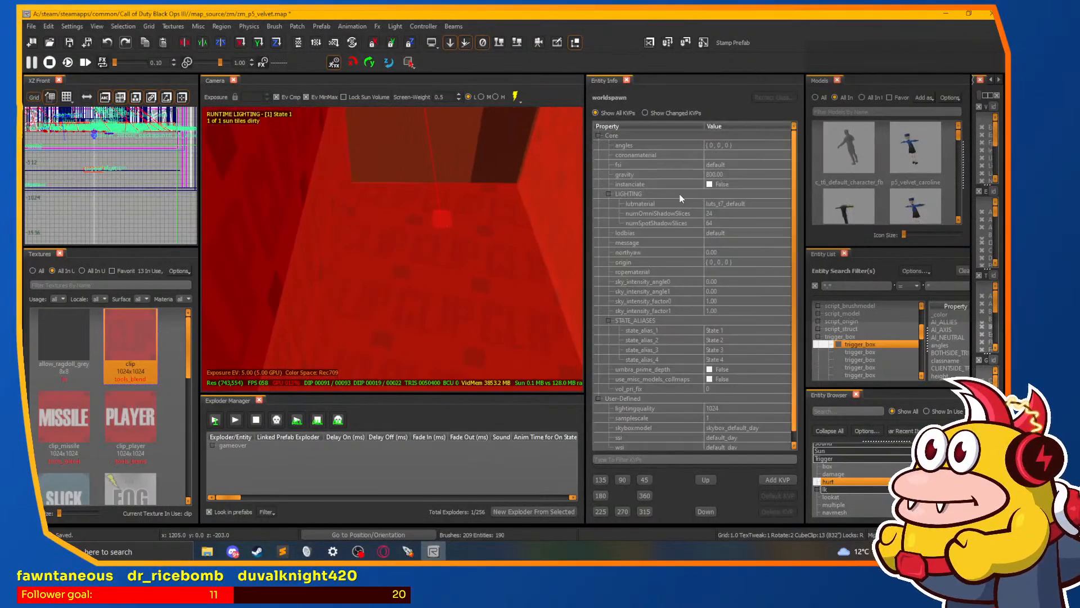
pyautogui.click(444, 216)
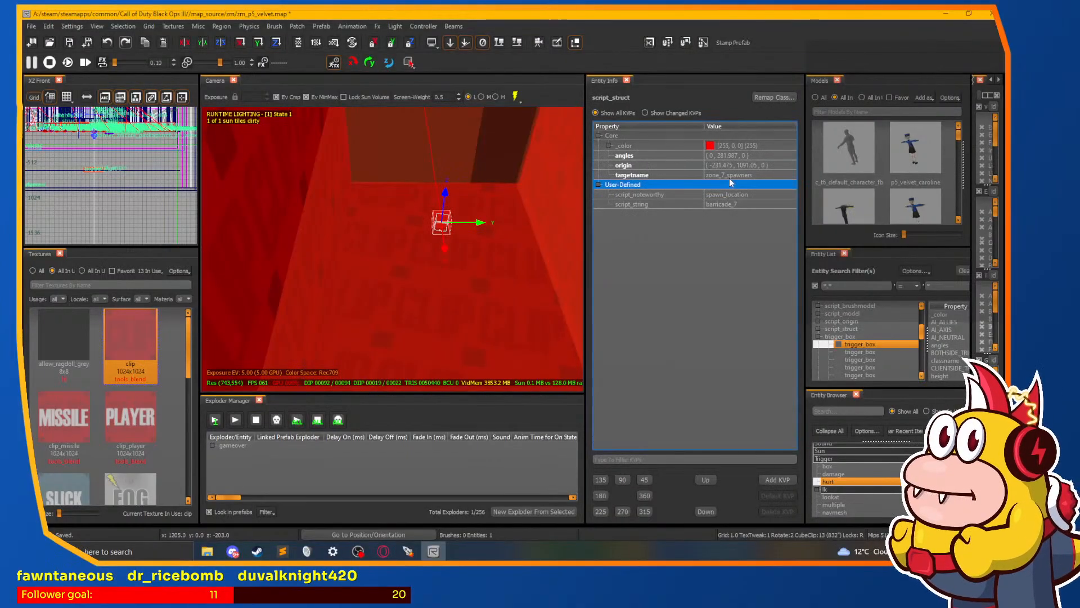
pyautogui.click(729, 194)
pyautogui.write('riser_location')
pyautogui.press('Return')
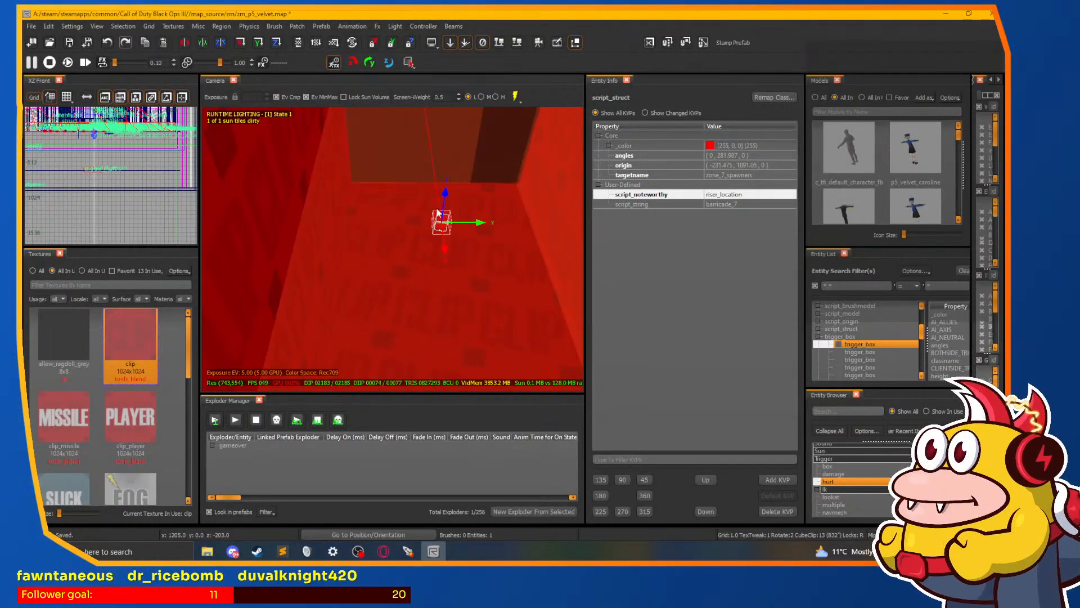
# Step: Set script_noteworthy of the zone_8_spawners struct at barricade_8 to riser_location and deselect it
pyautogui.scroll(2, 452, 230)
pyautogui.rightClick(422, 232)
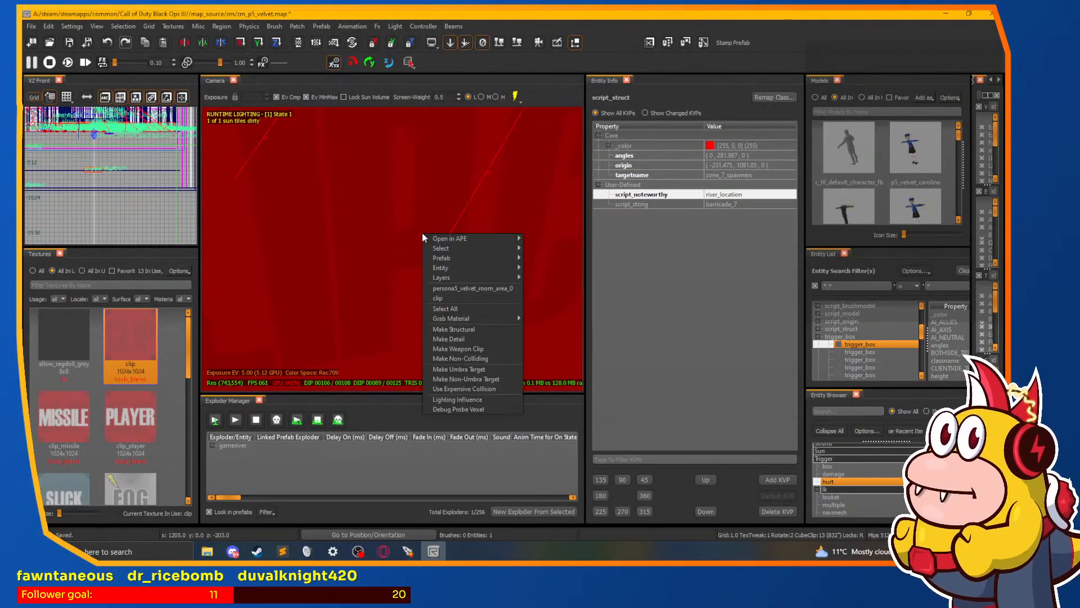
pyautogui.click(389, 234)
pyautogui.rightClick(356, 230)
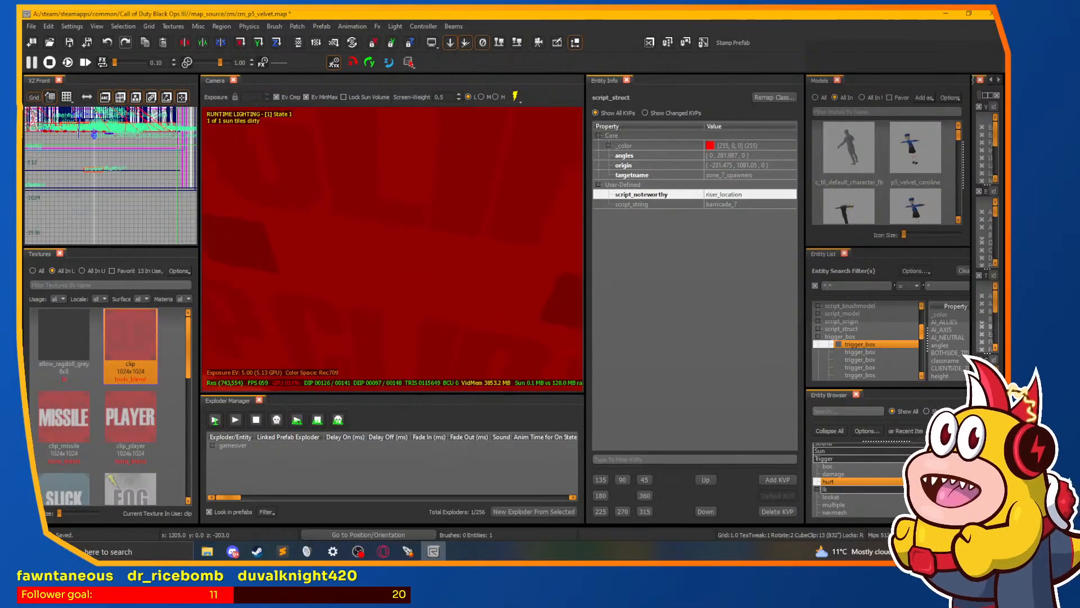
pyautogui.rightClick(409, 255)
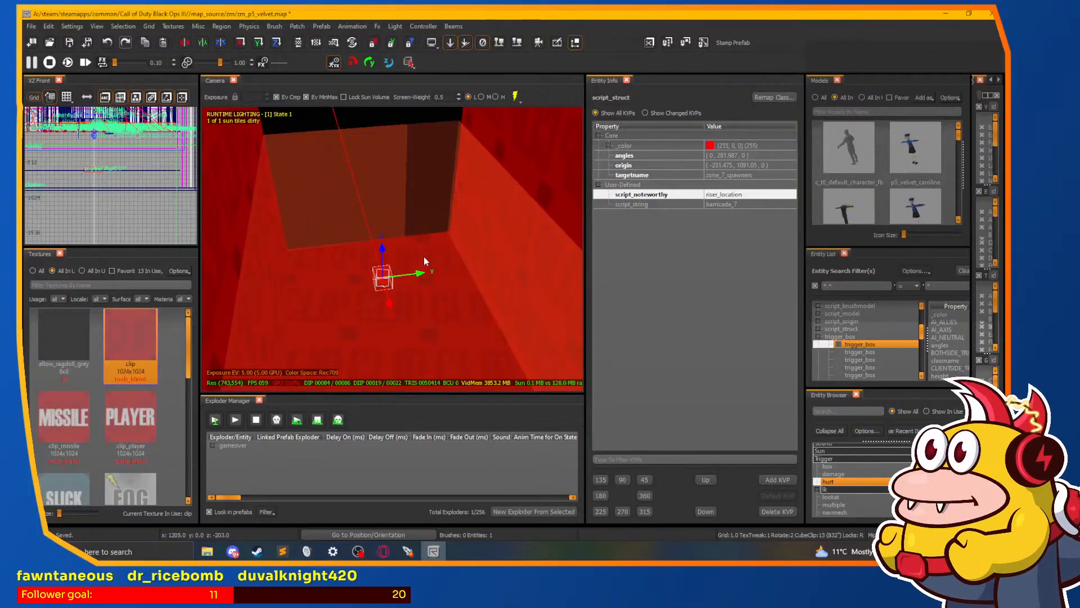
pyautogui.press('Escape')
pyautogui.rightClick(426, 264)
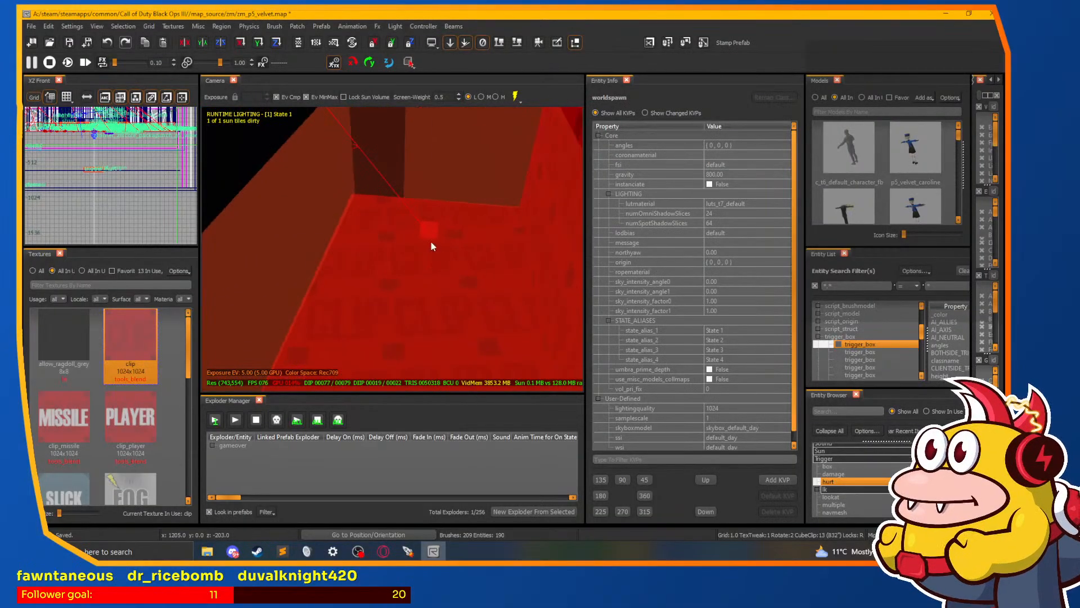
pyautogui.click(431, 243)
pyautogui.click(720, 194)
pyautogui.write('riser_location')
pyautogui.press('Return')
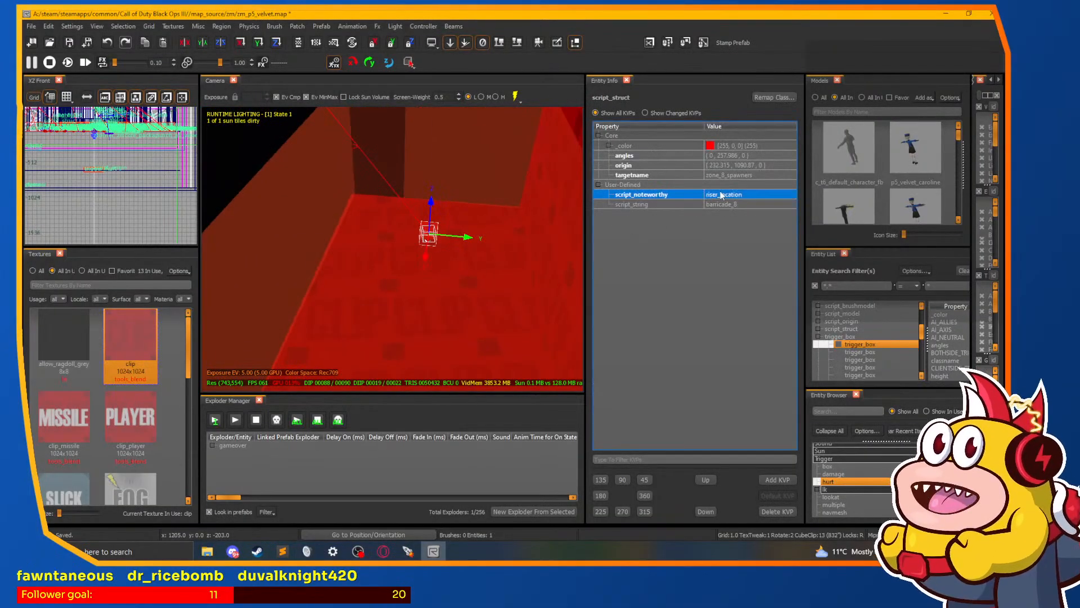
pyautogui.press('Escape')
# Step: Give the zone_9_spawners struct at barricade_9 the script_noteworthy value riser_location and deselect it
pyautogui.rightClick(357, 229)
pyautogui.rightClick(495, 221)
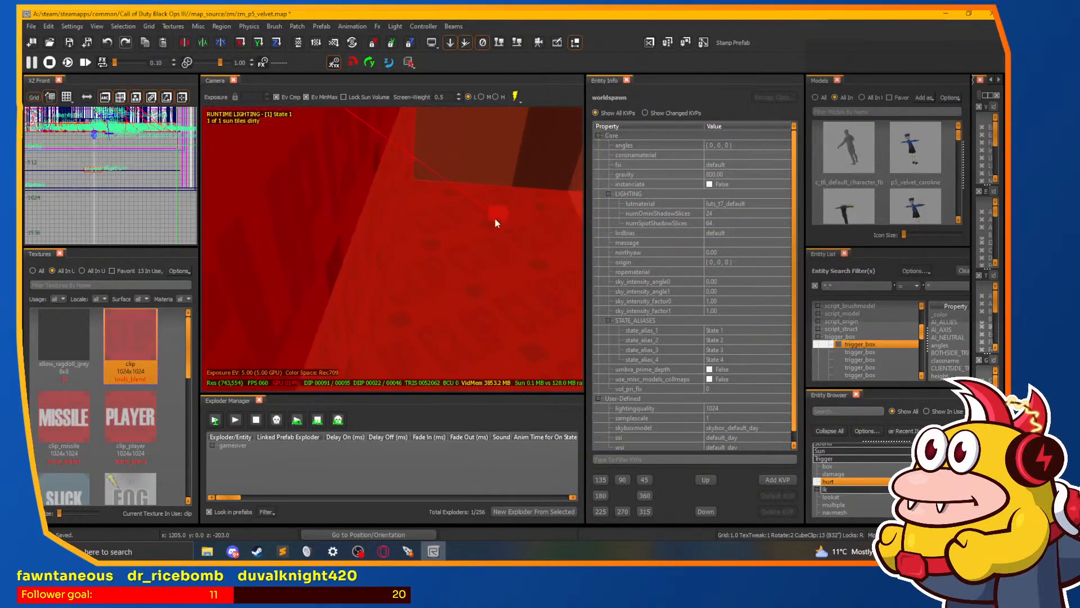
pyautogui.keyDown('shift'); pyautogui.click(496, 221); pyautogui.keyUp('shift')
pyautogui.click(744, 195)
pyautogui.write('riser_location')
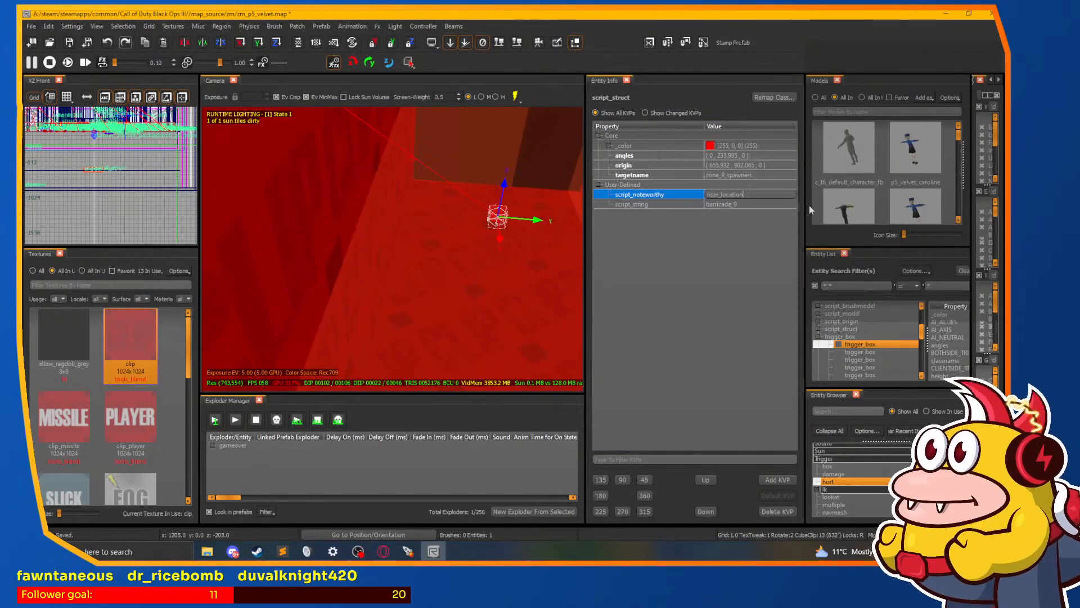
pyautogui.press('Return')
pyautogui.press('Escape')
# Step: Set script_noteworthy to riser_location on the zone_10_spawners struct at barricade_10 and deselect it
pyautogui.rightClick(517, 216)
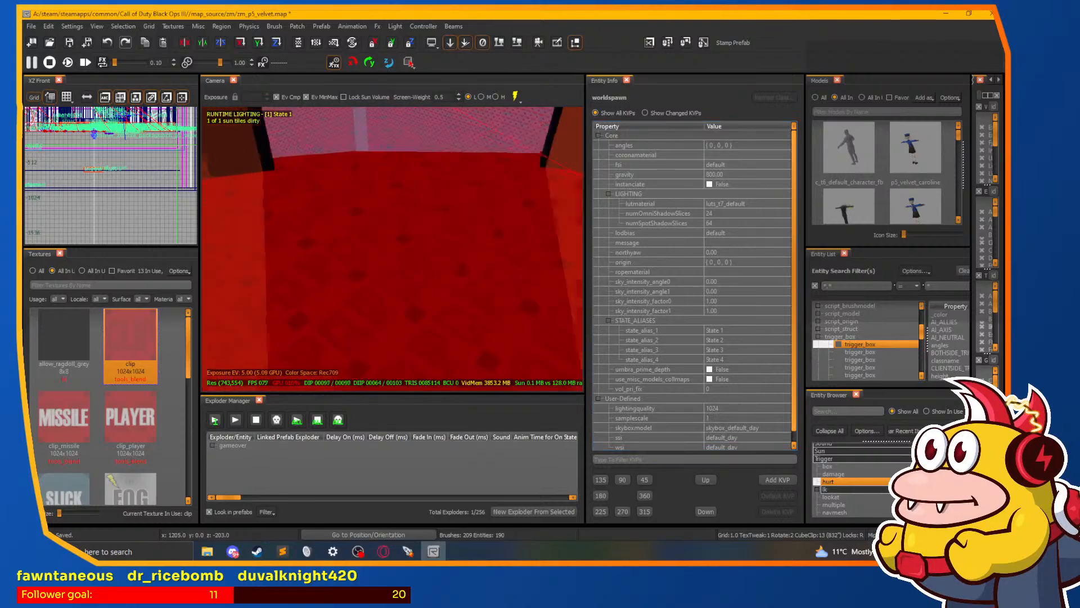
pyautogui.rightClick(518, 216)
pyautogui.keyDown('shift'); pyautogui.click(498, 202); pyautogui.keyUp('shift')
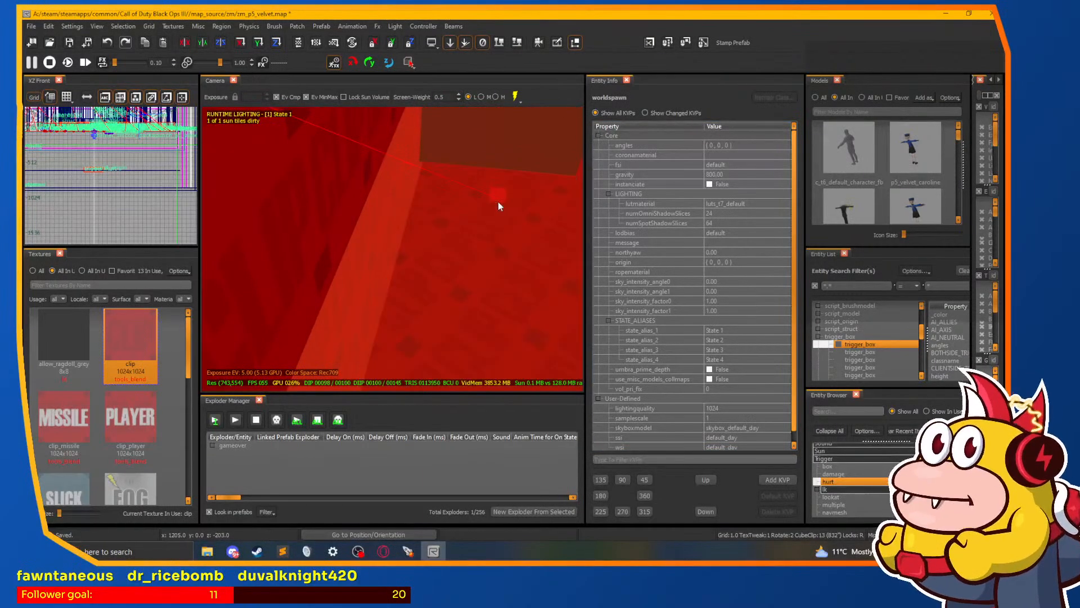
pyautogui.click(738, 196)
pyautogui.hotkey('ctrl', 'v')
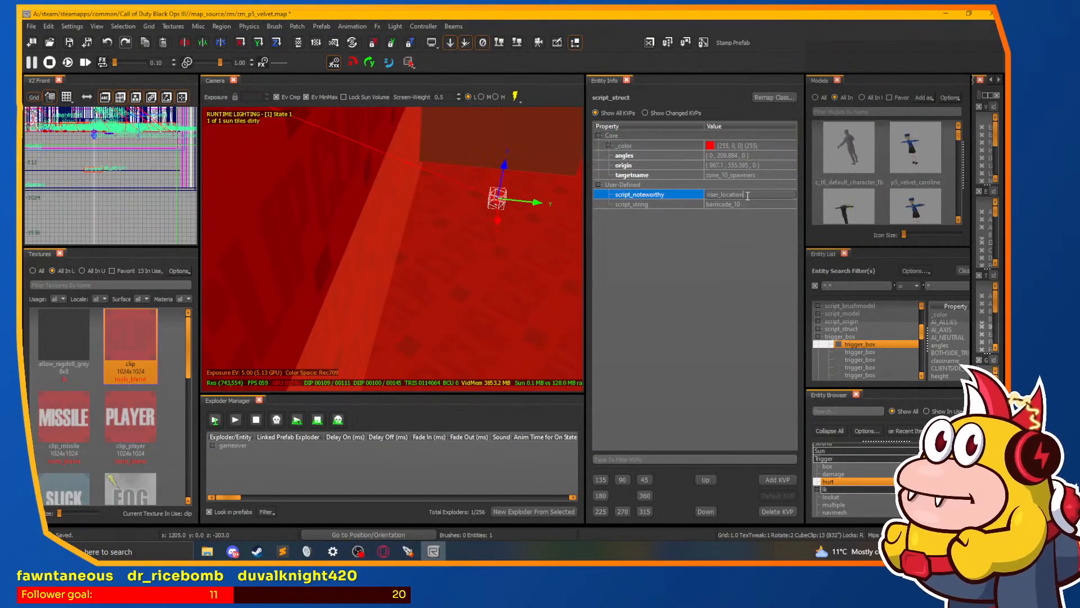
pyautogui.press('Return')
pyautogui.press('Escape')
# Step: Check the properties of the zone_11_spawners struct at barricade_11 and deselect it
pyautogui.rightClick(390, 205)
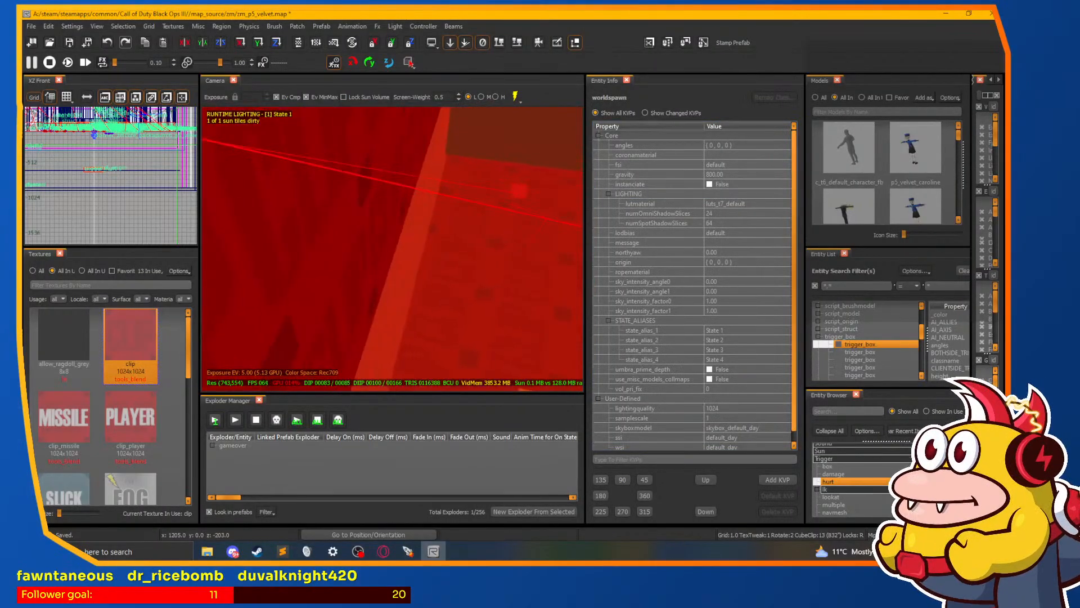
pyautogui.rightClick(498, 187)
pyautogui.keyDown('shift'); pyautogui.click(500, 189); pyautogui.keyUp('shift')
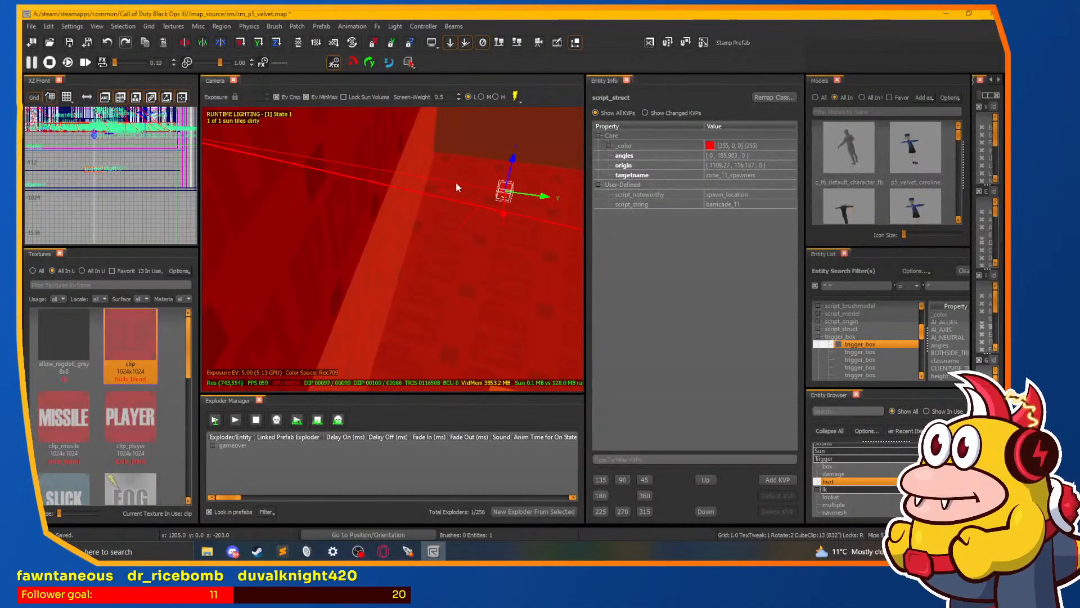
pyautogui.press('Escape')
pyautogui.rightClick(457, 263)
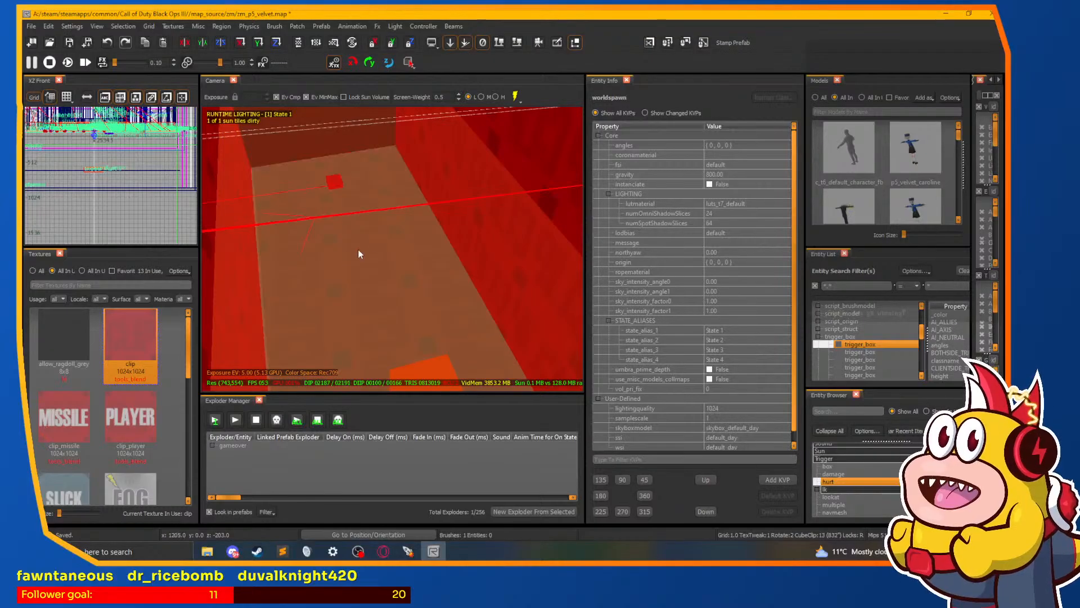
# Step: Set script_noteworthy to riser_location on the zone_11_spawners struct at barricade_11 and deselect it
pyautogui.keyDown('shift'); pyautogui.click(335, 183); pyautogui.keyUp('shift')
pyautogui.rightClick(372, 242)
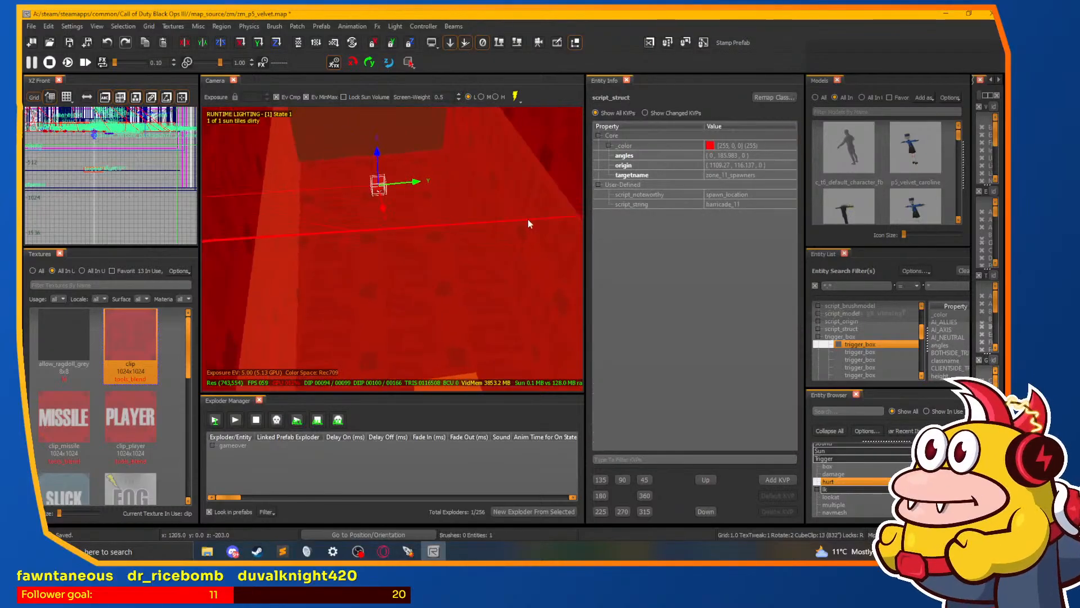
pyautogui.doubleClick(724, 197)
pyautogui.write('riser_location')
pyautogui.press('Return')
pyautogui.press('Escape')
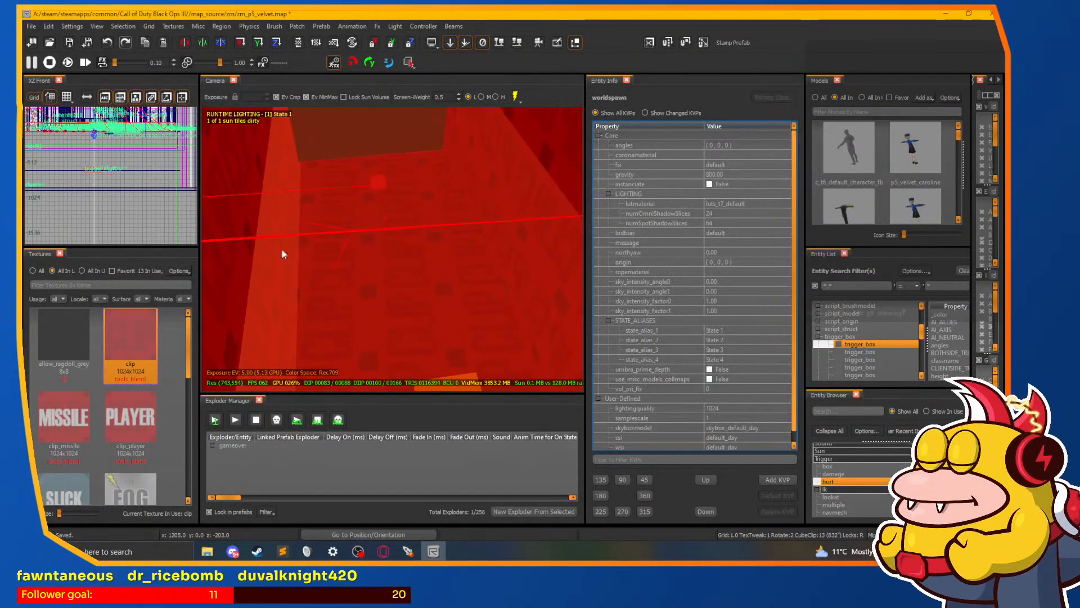
# Step: Give the zone_12_spawners struct at barricade_12 the script_noteworthy value riser_location, checking the map's link progress in the Mod Tools Launcher meanwhile
pyautogui.rightClick(254, 257)
pyautogui.rightClick(290, 238)
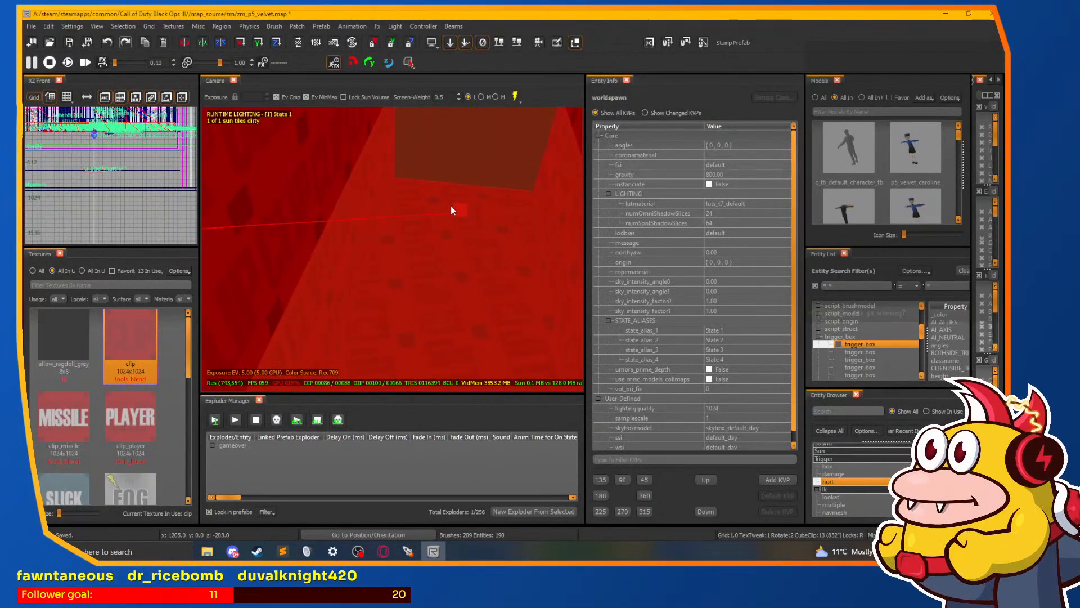
pyautogui.click(462, 211)
pyautogui.press('w')
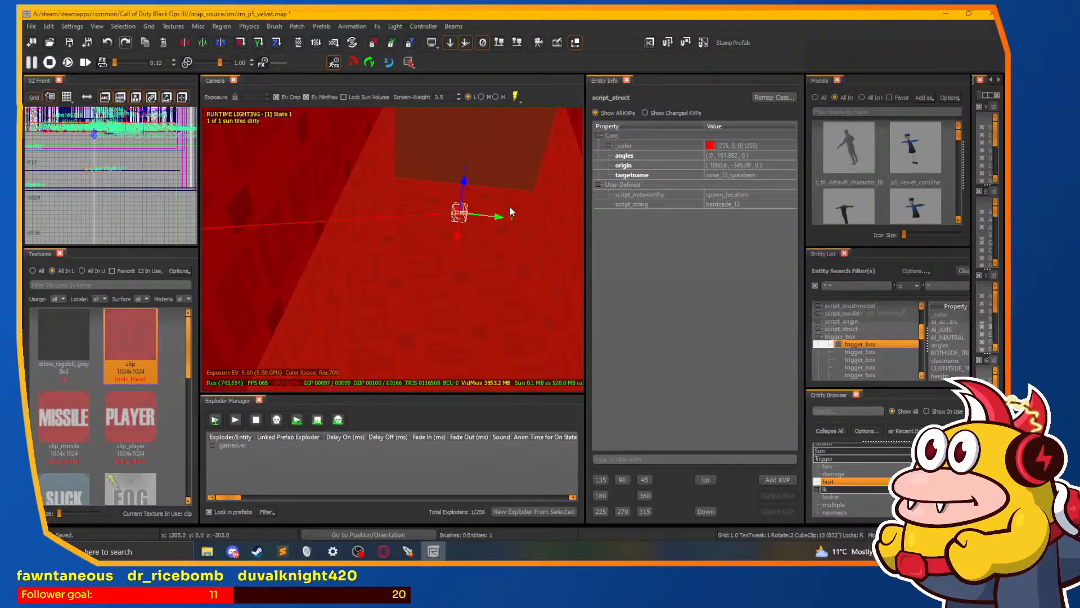
pyautogui.rightClick(511, 207)
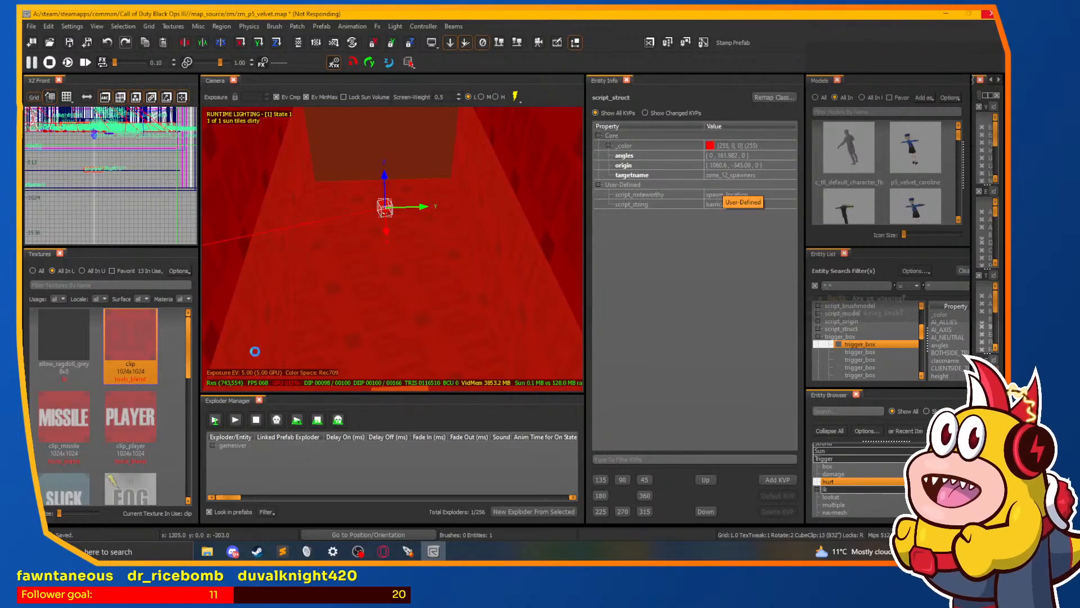
pyautogui.click(416, 555)
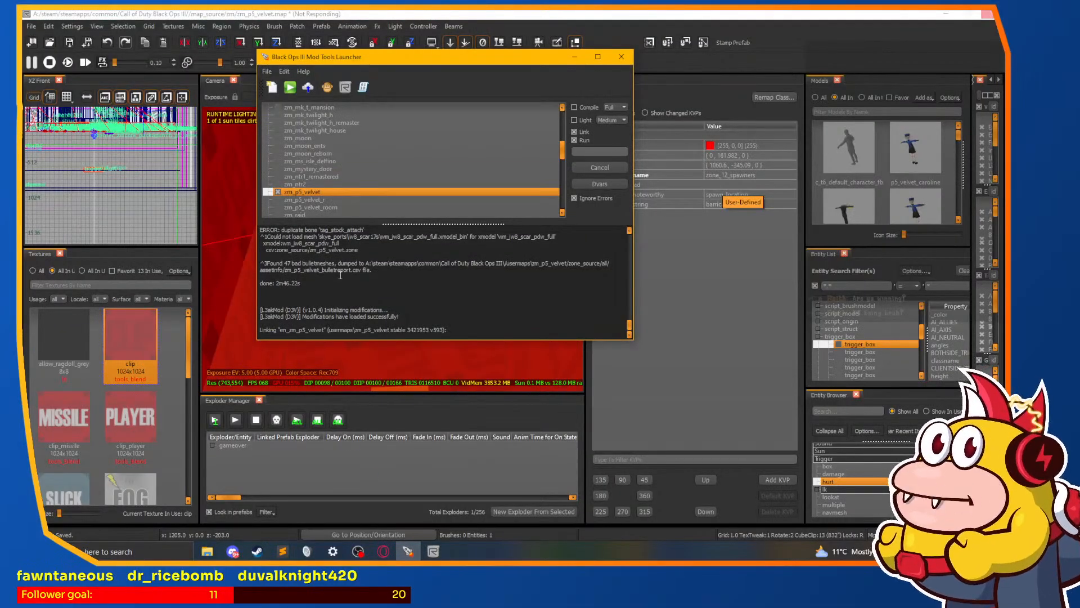
pyautogui.click(408, 552)
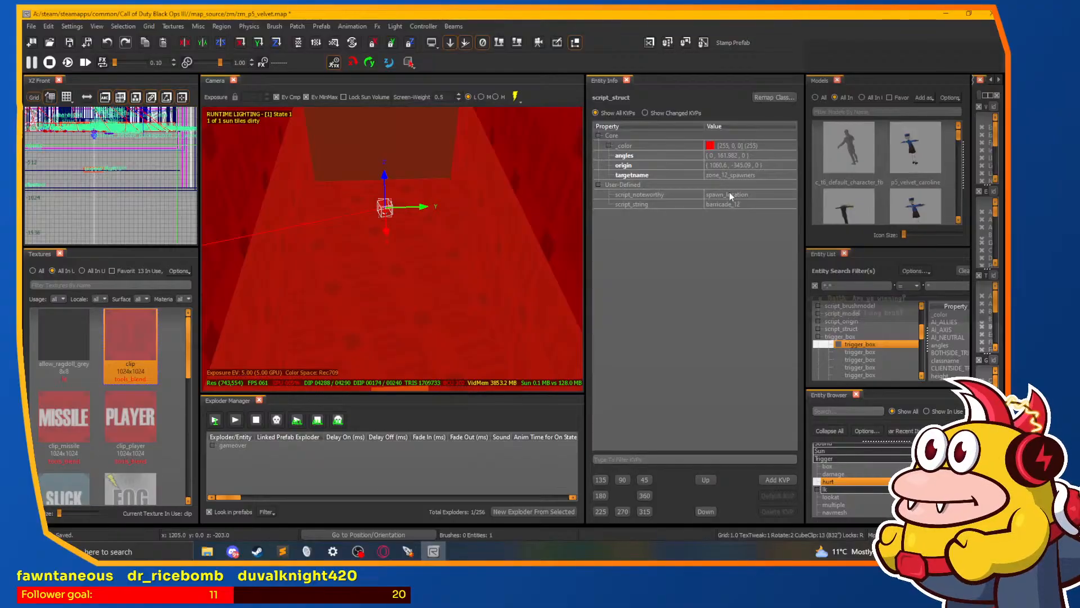
pyautogui.click(738, 194)
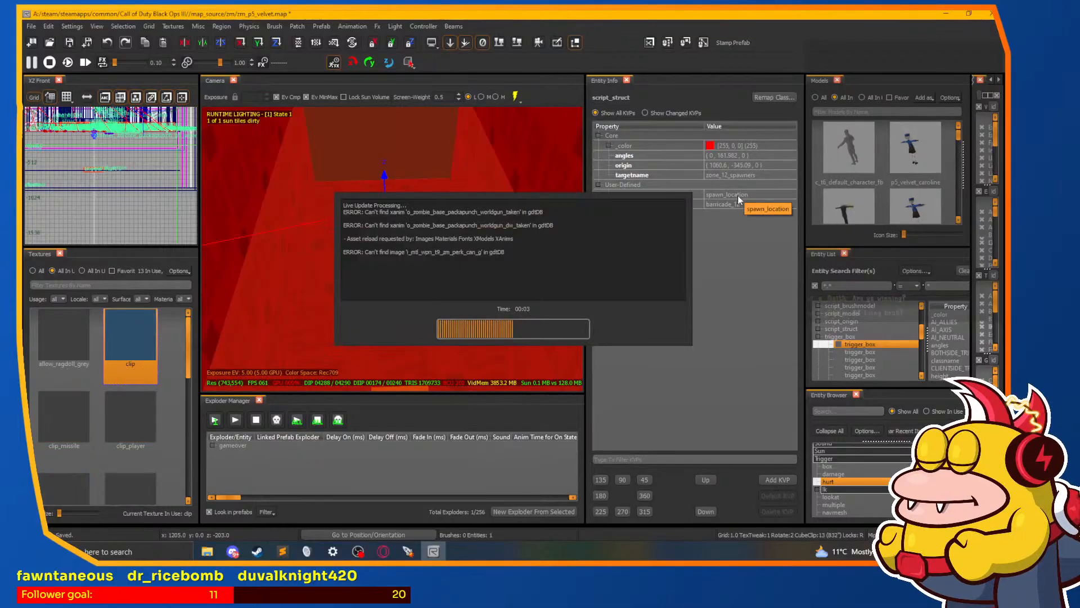
pyautogui.write('riser_location')
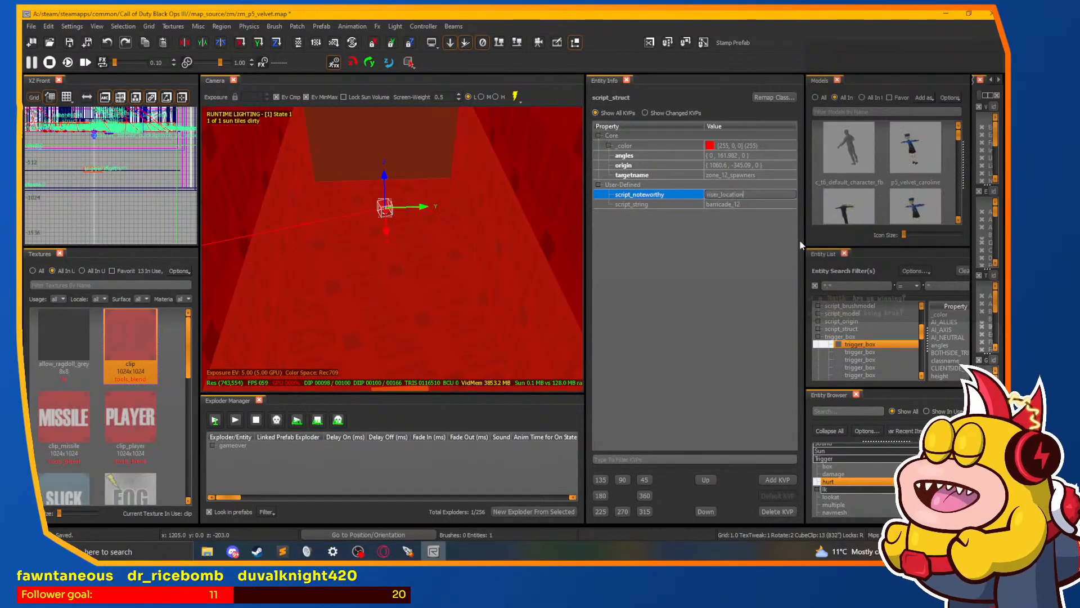
pyautogui.press('Return')
# Step: Set script_noteworthy of the zone_13_spawners struct at barricade_13 to riser_location and deselect it
pyautogui.moveTo(503, 256); pyautogui.dragTo(399, 221)
pyautogui.click(398, 188)
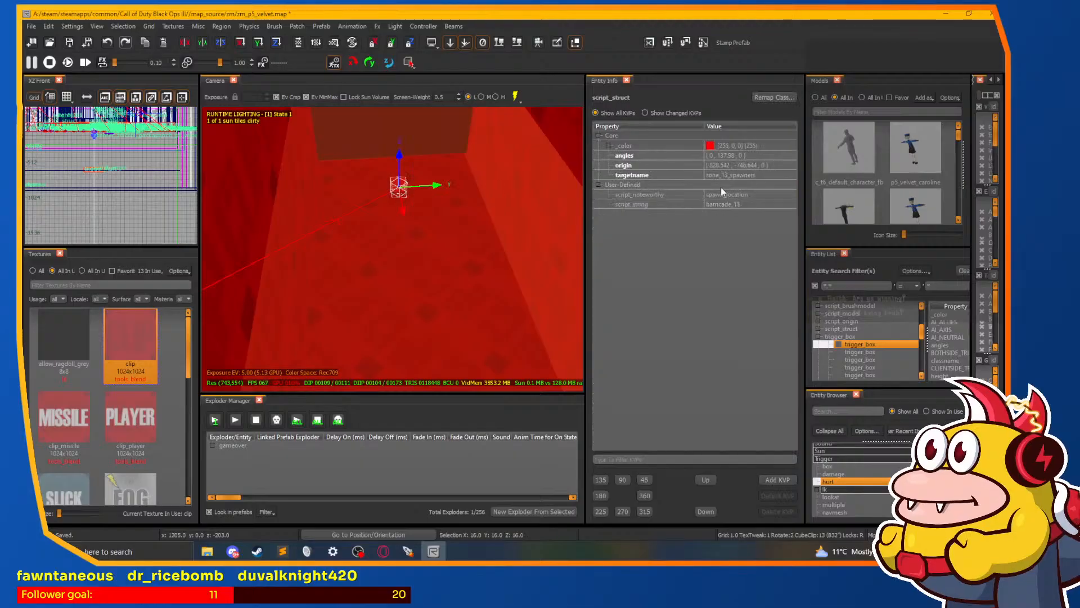
pyautogui.click(748, 194)
pyautogui.write('riser_location')
pyautogui.press('Return')
pyautogui.press('Escape')
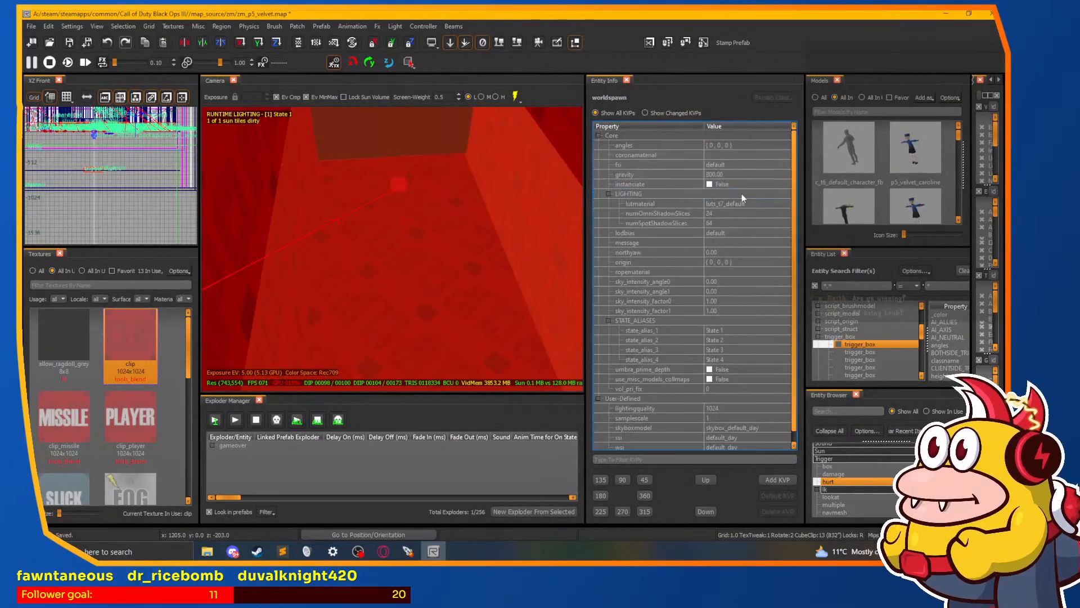
# Step: Change the zone_14_spawners struct at barricade_14 to script_noteworthy riser_location and deselect it
pyautogui.moveTo(478, 233); pyautogui.dragTo(447, 235)
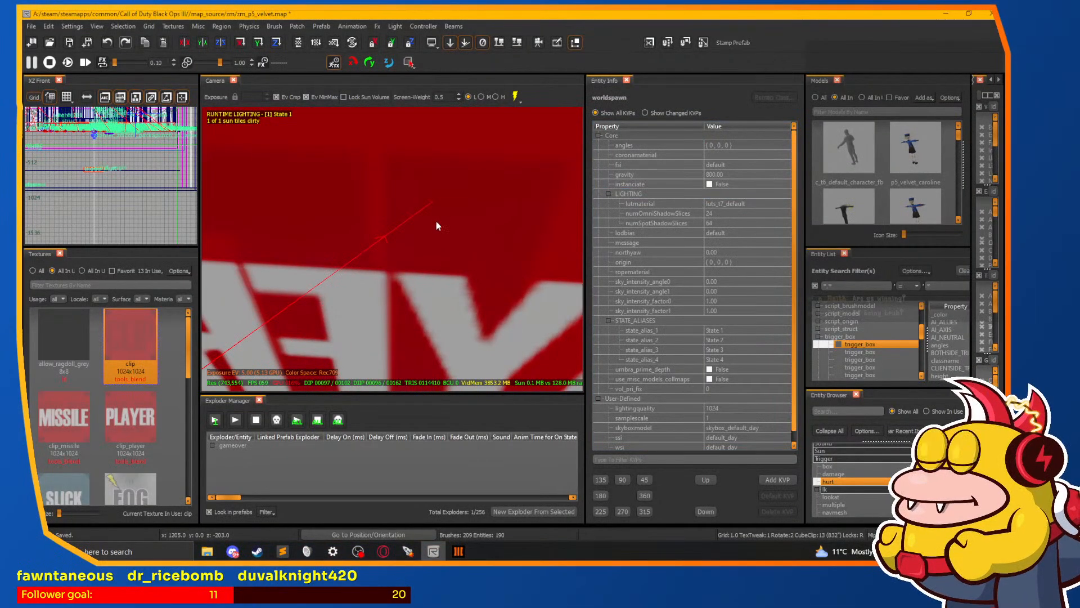
pyautogui.scroll(1, 413, 246)
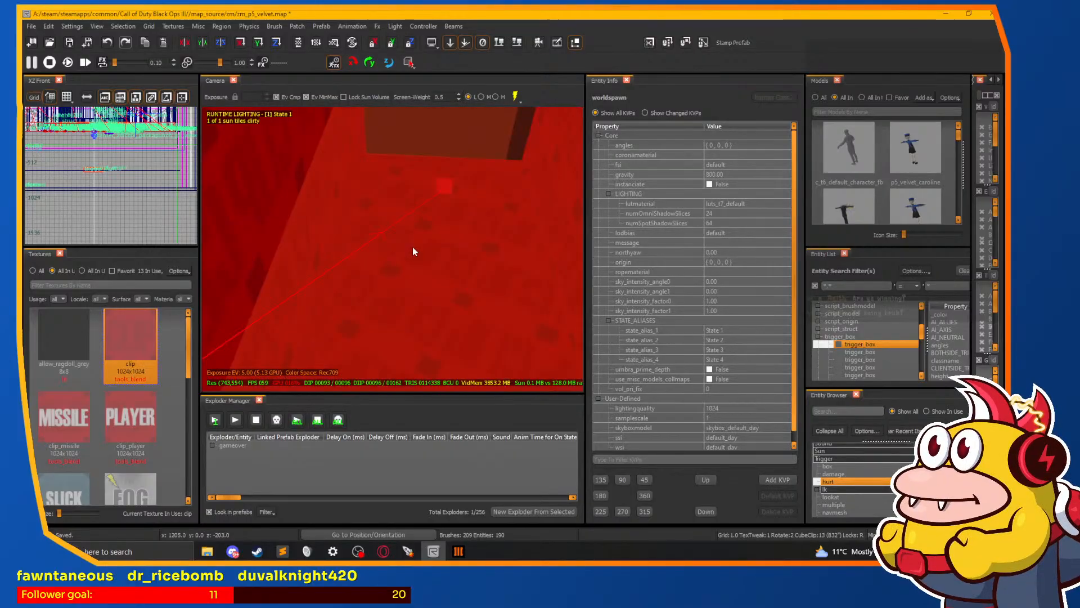
pyautogui.click(441, 190)
pyautogui.click(748, 195)
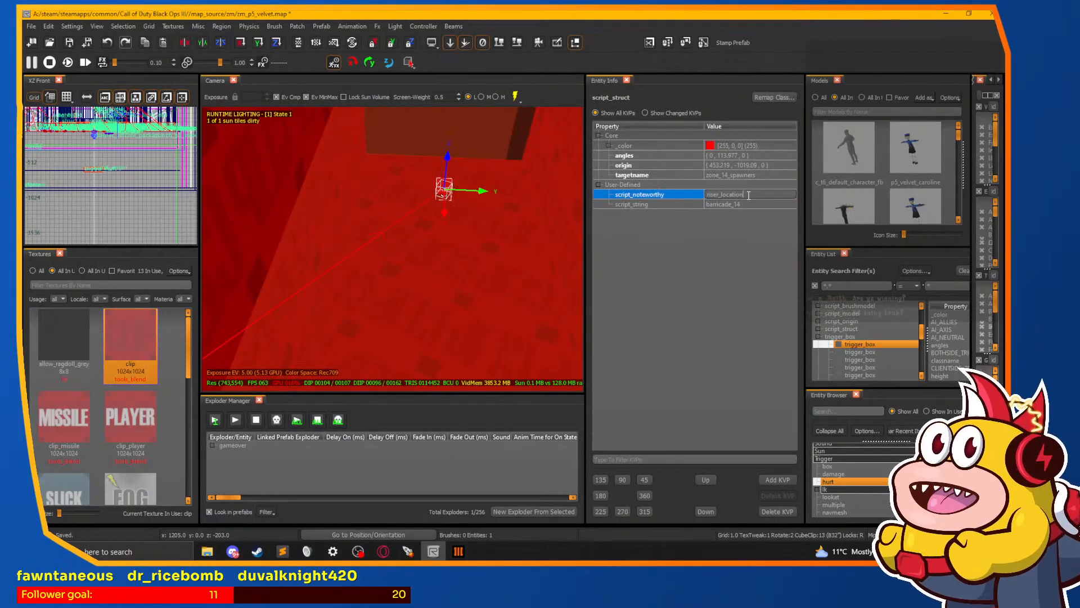
pyautogui.press('Escape')
pyautogui.press('Escape')
# Step: Set script_noteworthy to riser_location on the zone_1_spawners struct at barricade_1 and deselect it
pyautogui.moveTo(352, 197); pyautogui.dragTo(367, 209)
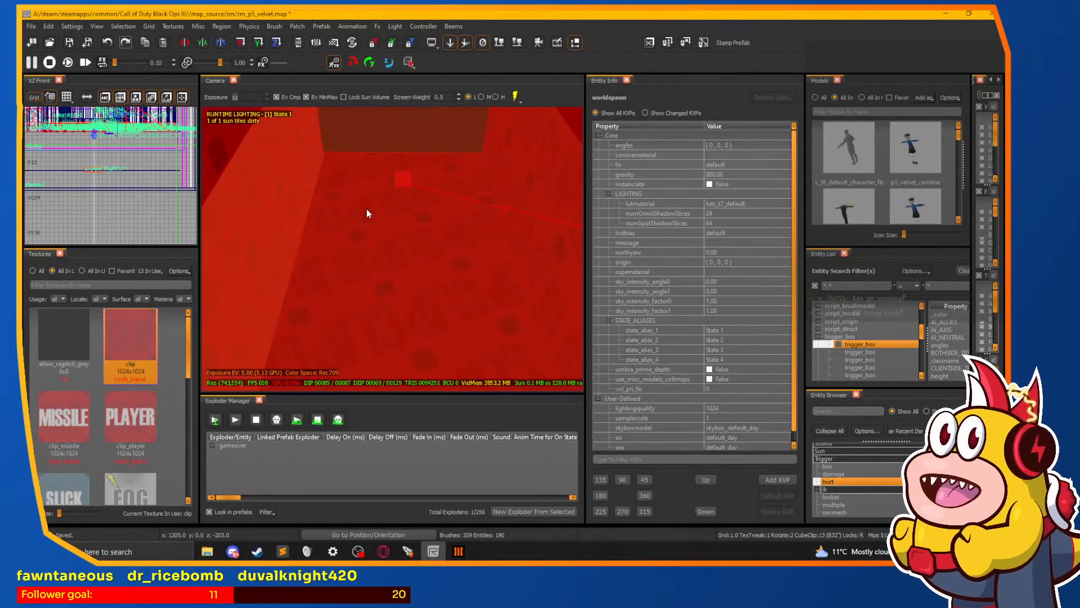
pyautogui.click(403, 185)
pyautogui.click(720, 194)
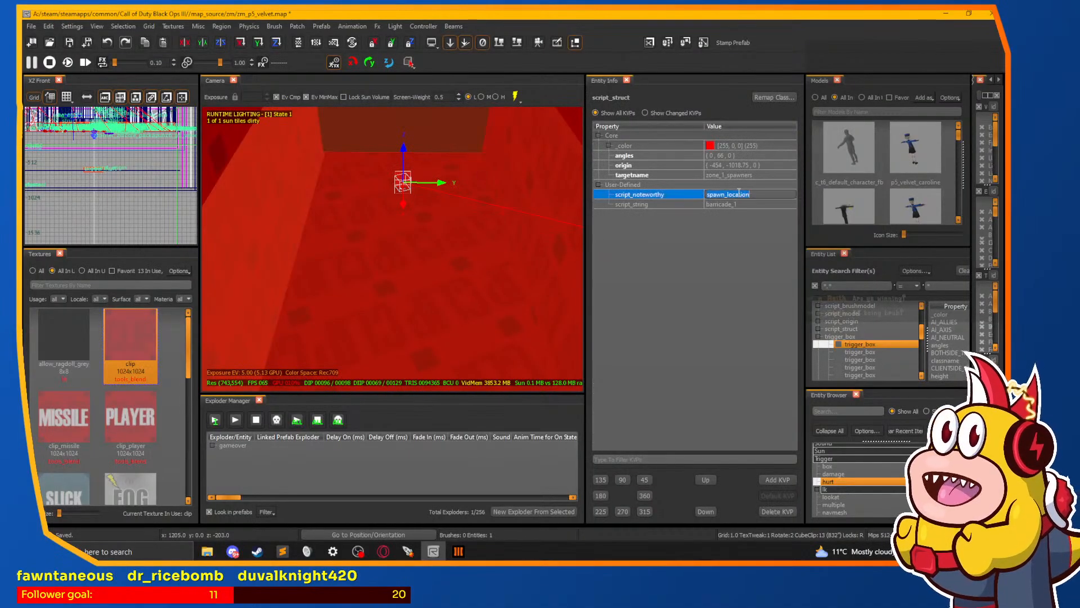
pyautogui.click(721, 194)
pyautogui.press('Return')
pyautogui.press('Escape')
# Step: Give the zone_2_spawners struct at barricade_2 the script_noteworthy value riser_location and deselect it
pyautogui.moveTo(349, 309); pyautogui.dragTo(452, 236)
pyautogui.click(458, 205)
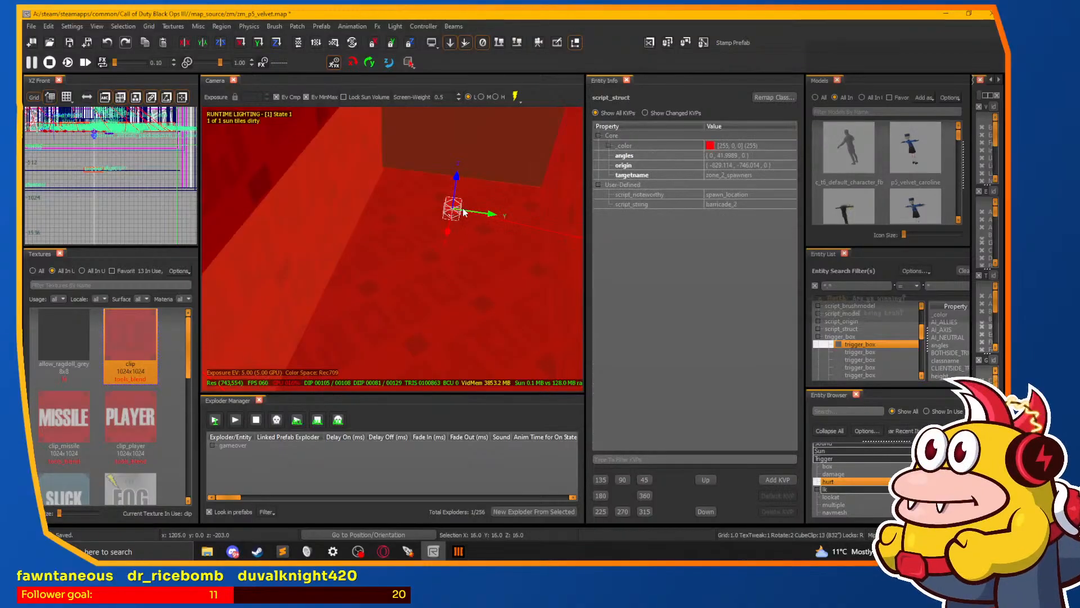
pyautogui.click(749, 195)
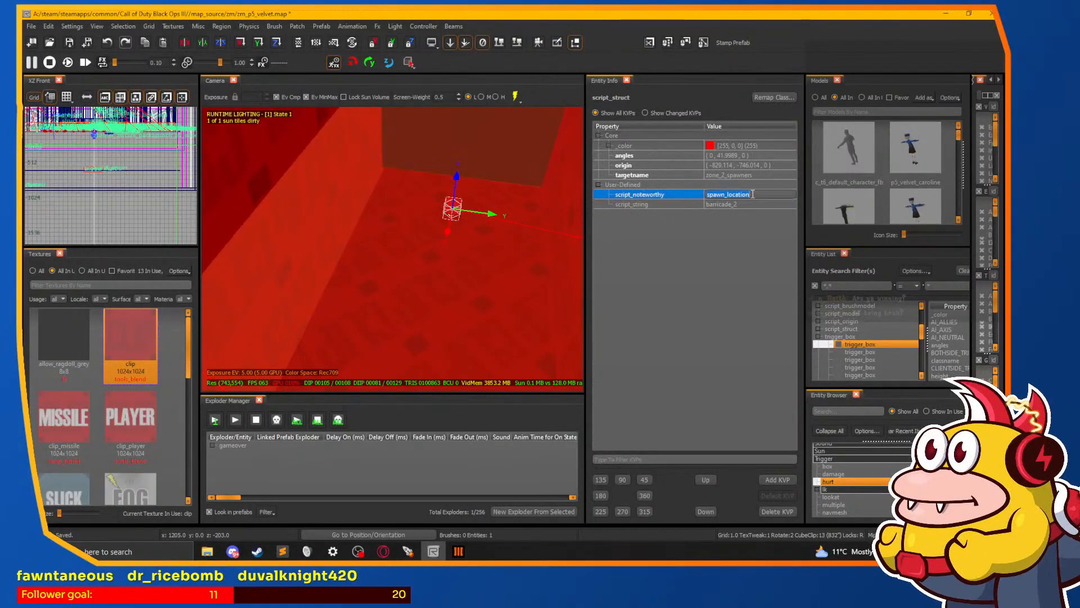
pyautogui.write('riser_location')
pyautogui.press('Return')
pyautogui.press('Escape')
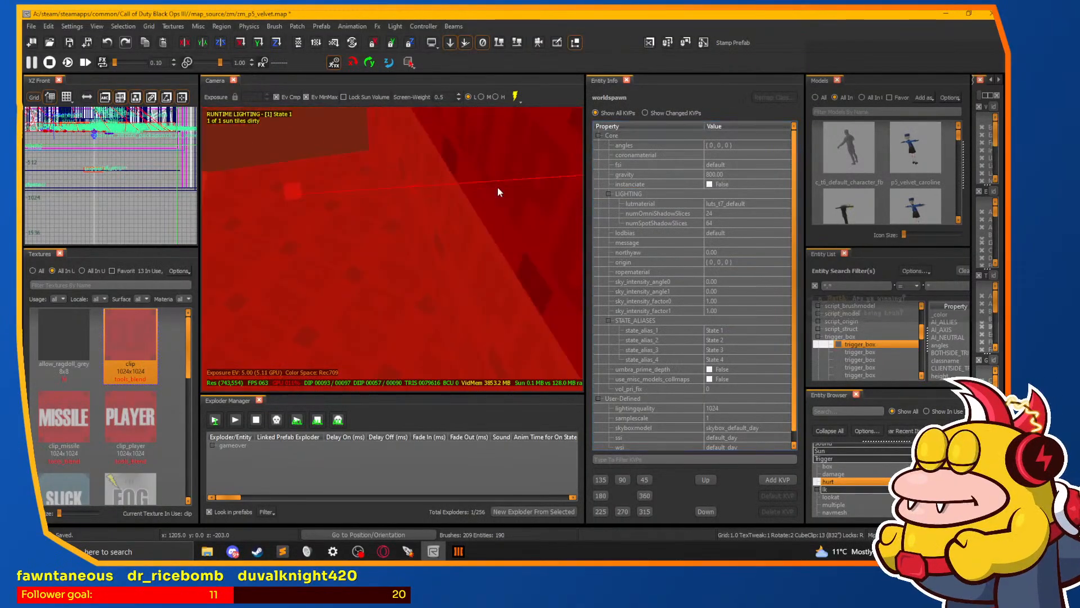
# Step: Set script_noteworthy of the zone_3_spawners struct to riser_location and deselect it
pyautogui.click(471, 206)
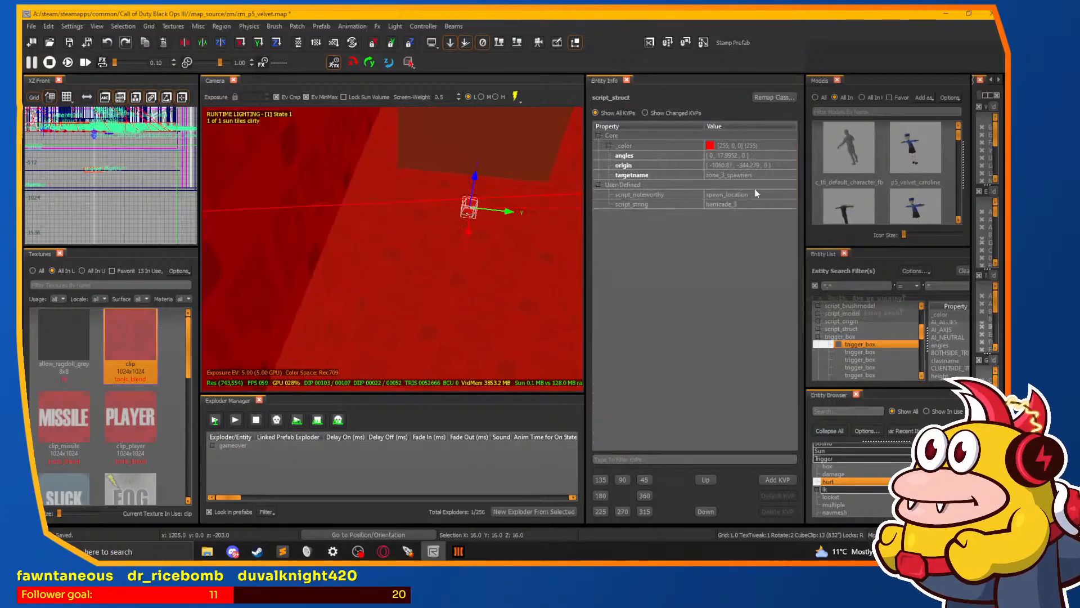
pyautogui.click(757, 194)
pyautogui.hotkey('ctrl', 'v')
pyautogui.press('Return')
pyautogui.press('Escape')
# Step: Check the script_noteworthy property of the zone_4_spawners struct and deselect it
pyautogui.rightClick(508, 230)
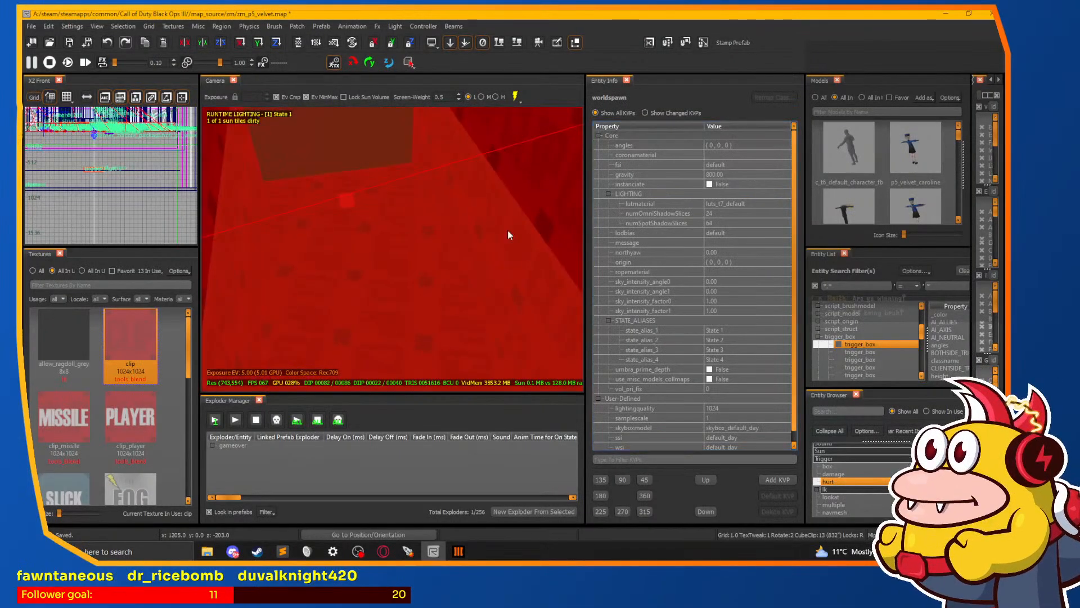
pyautogui.click(476, 200)
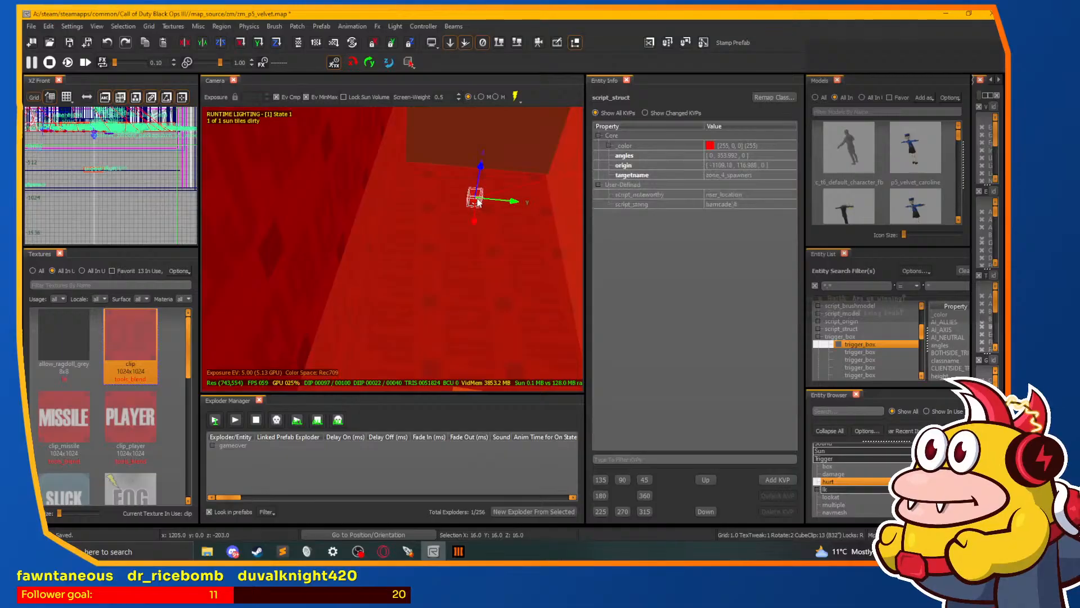
pyautogui.rightClick(478, 203)
pyautogui.press('Escape')
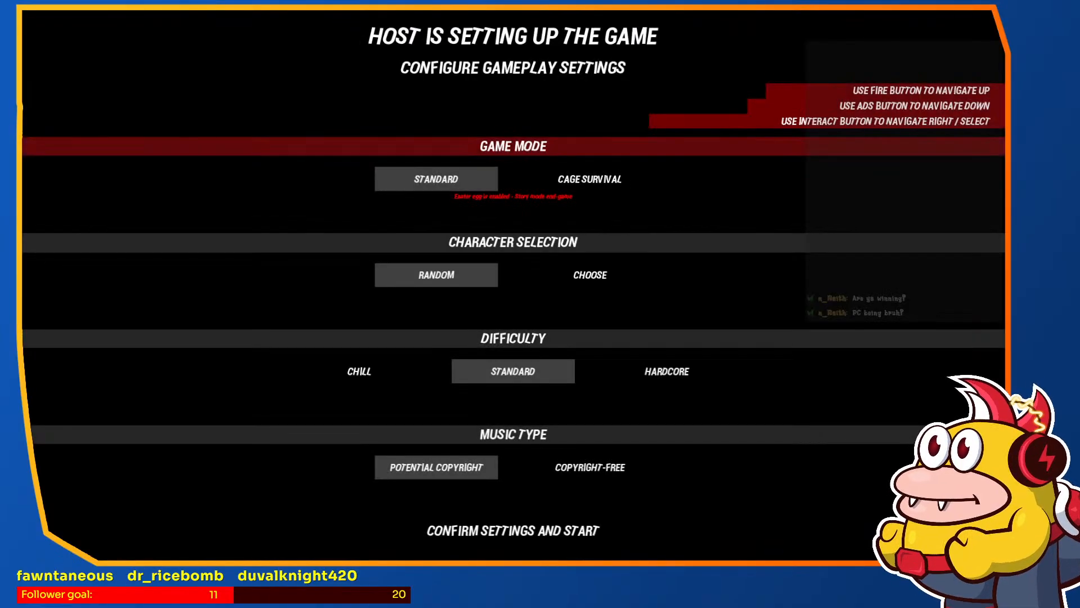
# Step: Start the test match in Standard mode with random character and Standard difficulty, and equip Morgana's Sword
pyautogui.click(513, 285)
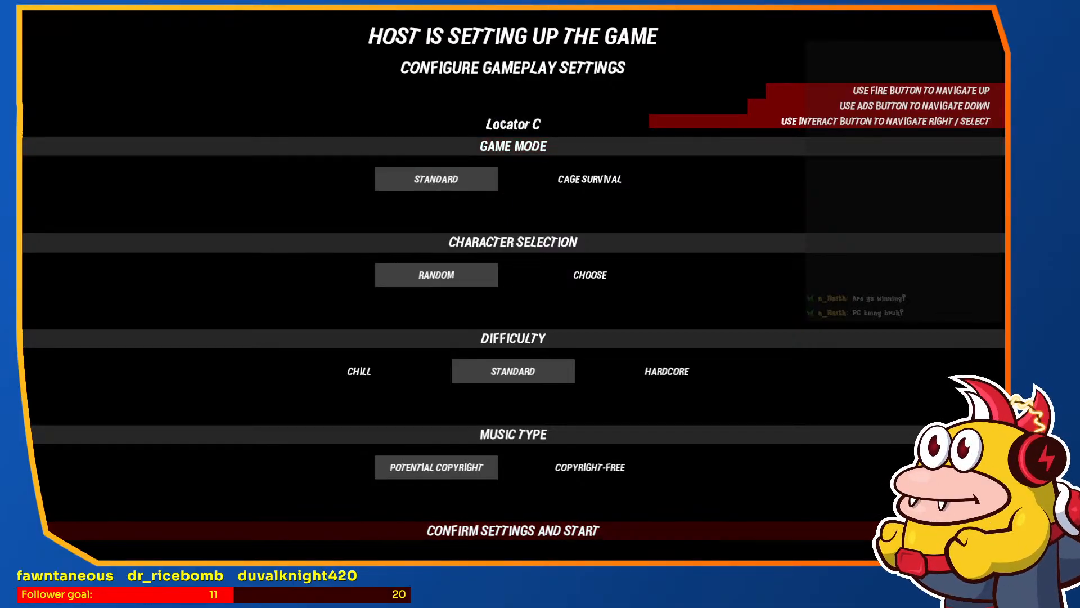
pyautogui.press('e')
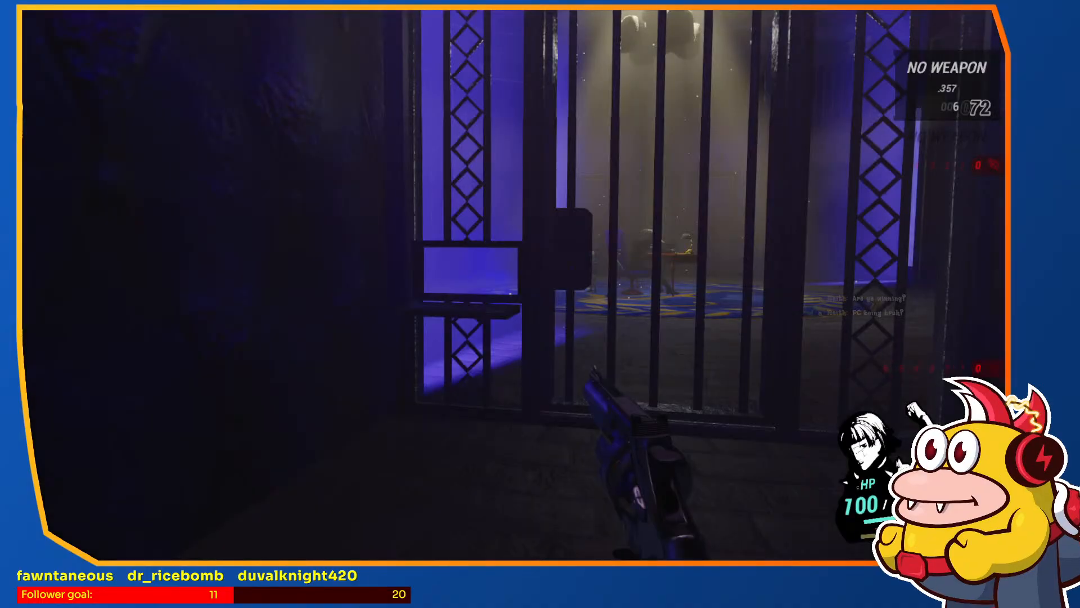
pyautogui.press('1')
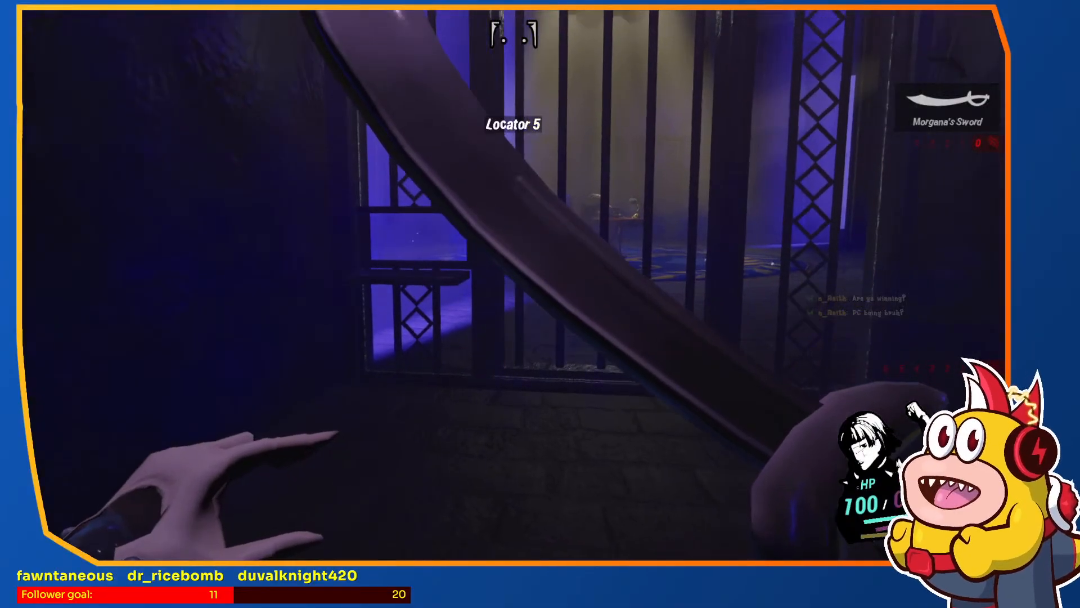
# Step: Walk between the barred doors from the Locator 5 area to the Locator C area to test the zombie spawning zones
pyautogui.press('w')
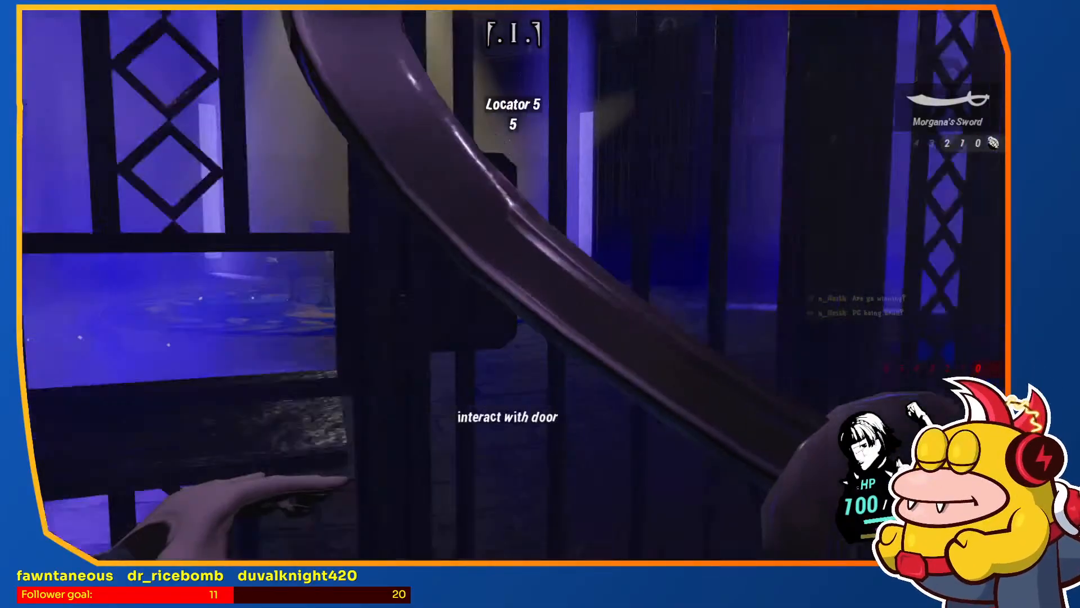
pyautogui.press('s')
pyautogui.press('w')
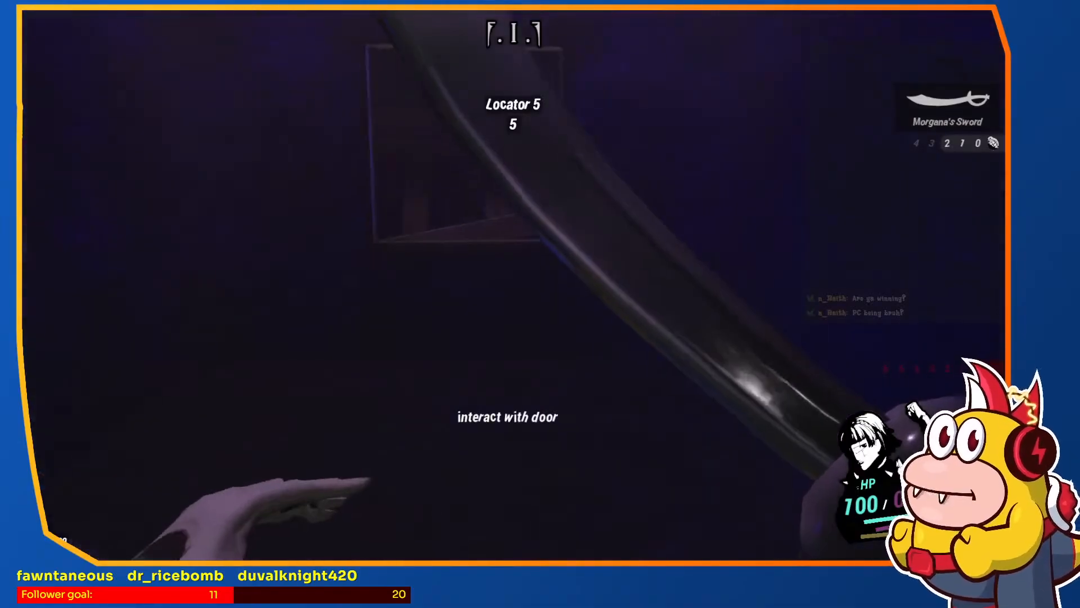
pyautogui.press('w')
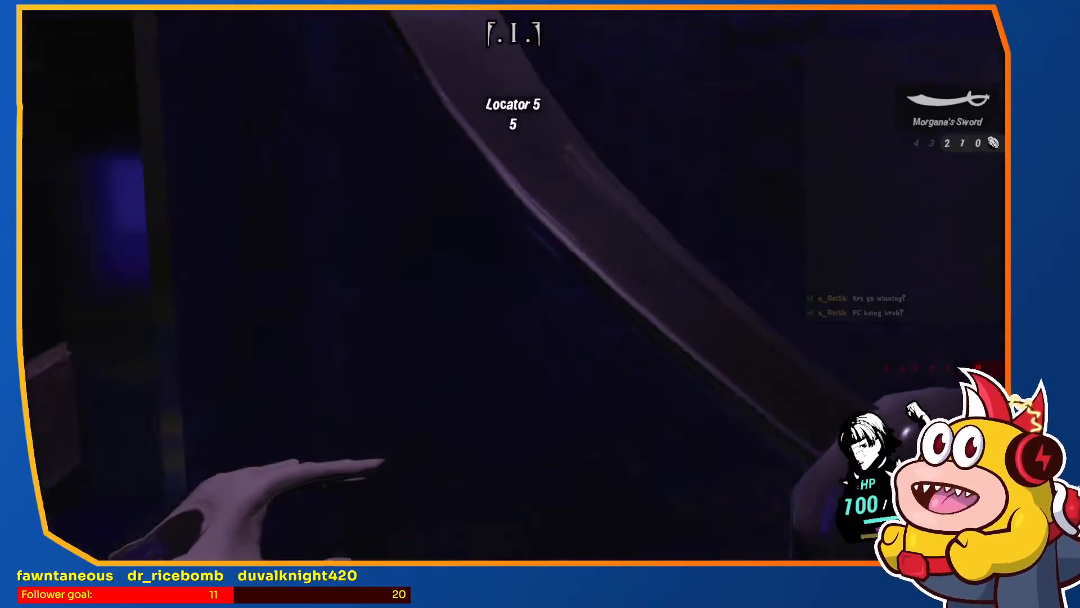
pyautogui.press('w')
pyautogui.press('w')
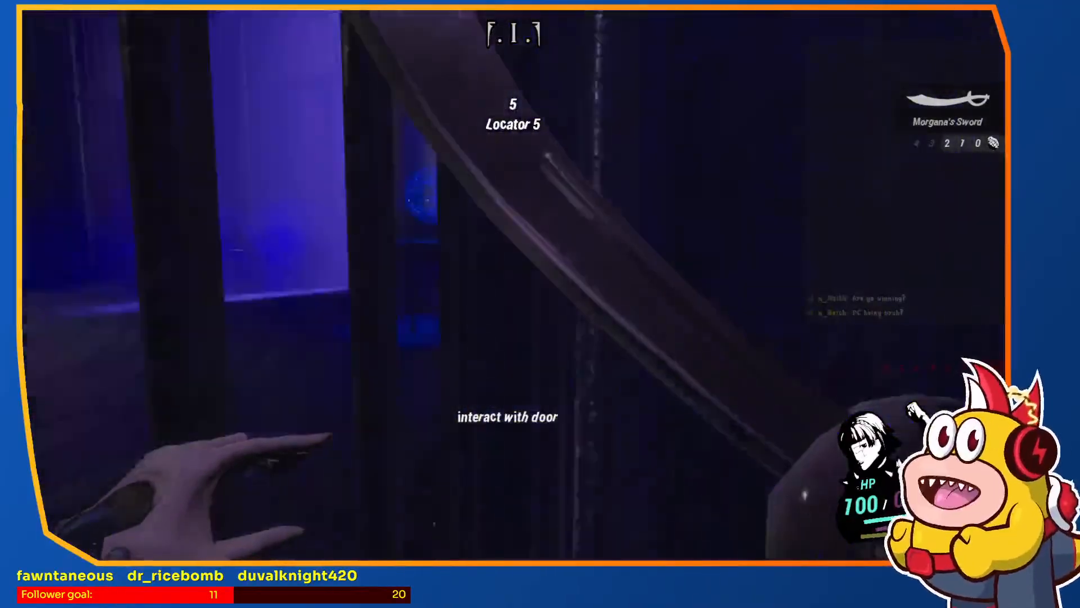
pyautogui.press('w')
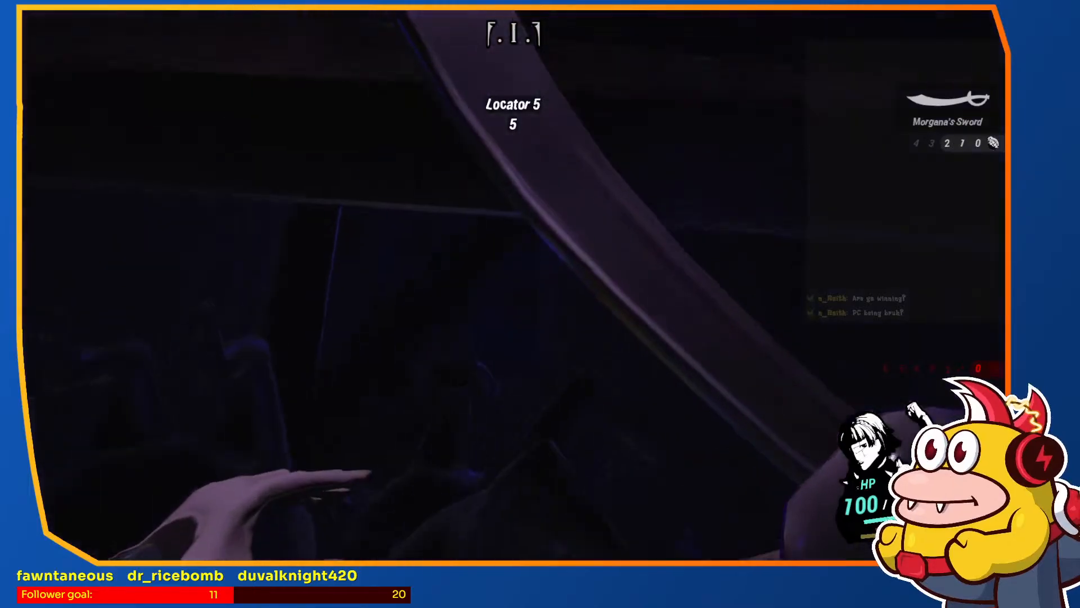
pyautogui.press('s')
pyautogui.press('s')
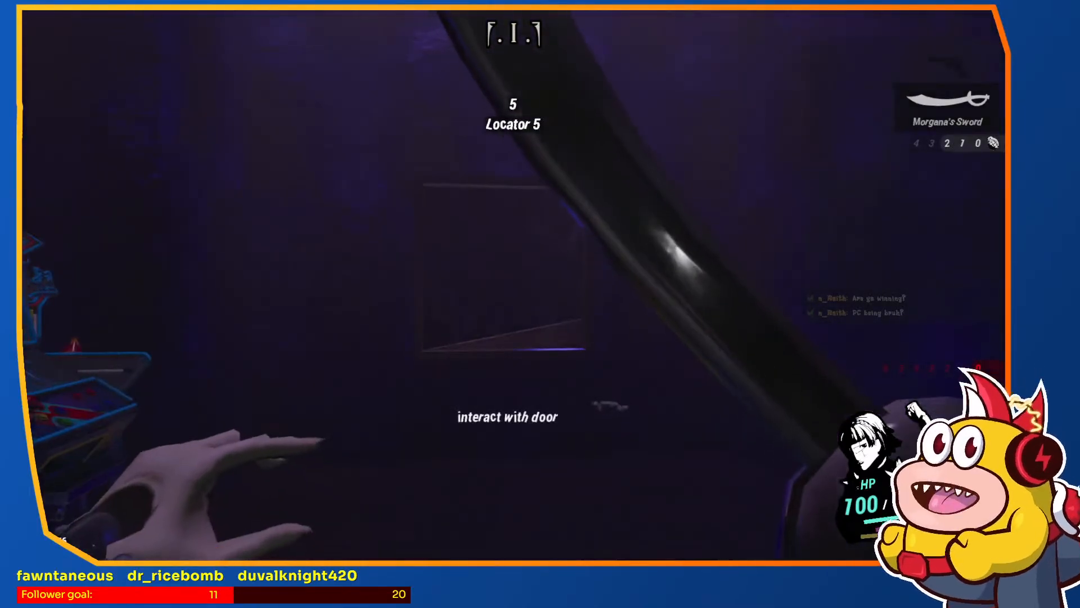
pyautogui.press('w')
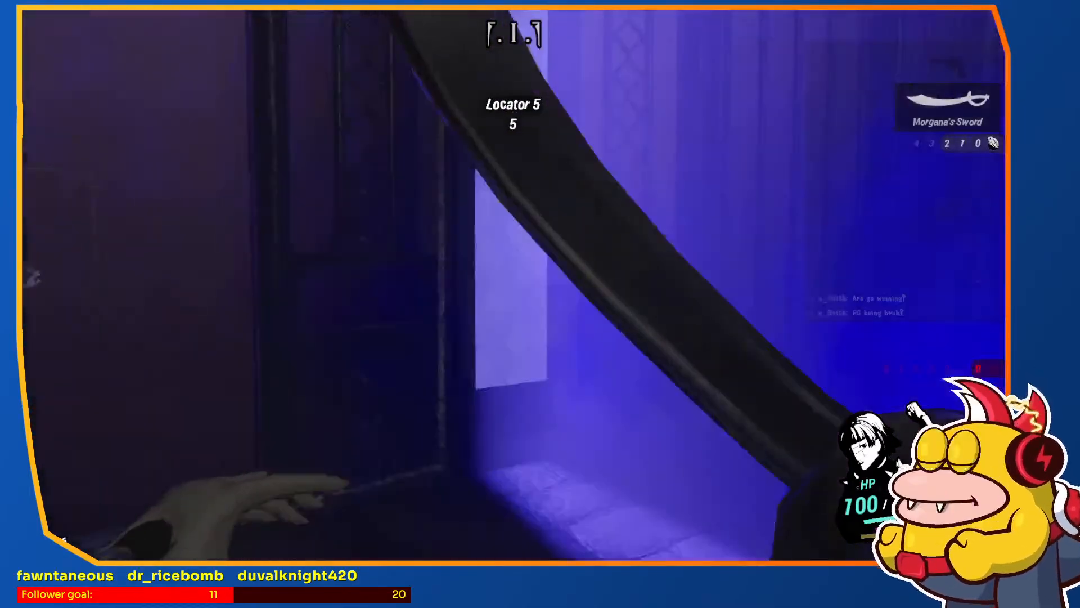
pyautogui.press('w')
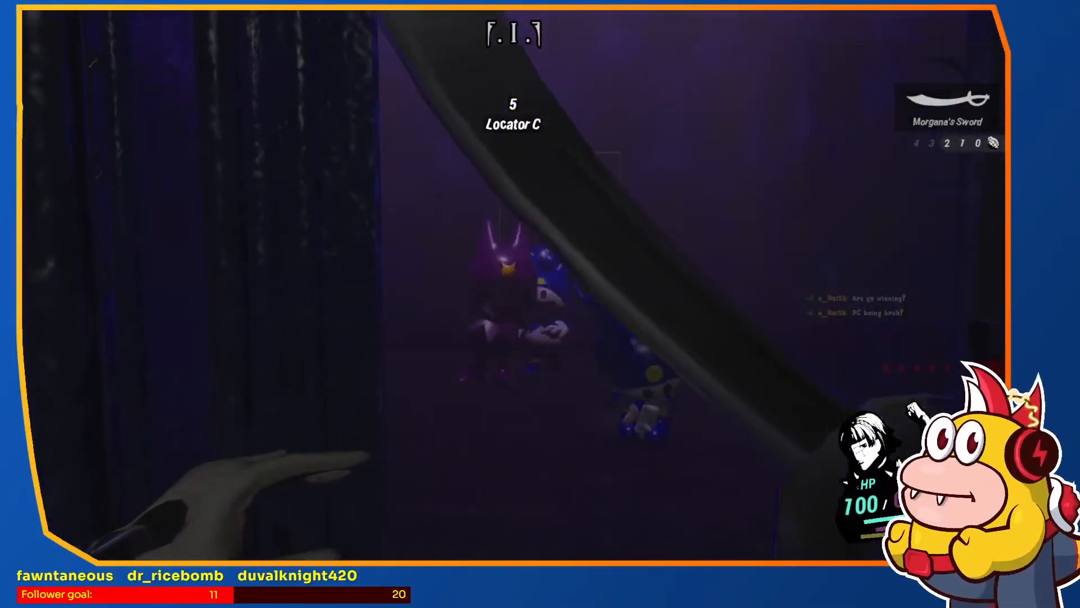
pyautogui.press('w')
pyautogui.press('w')
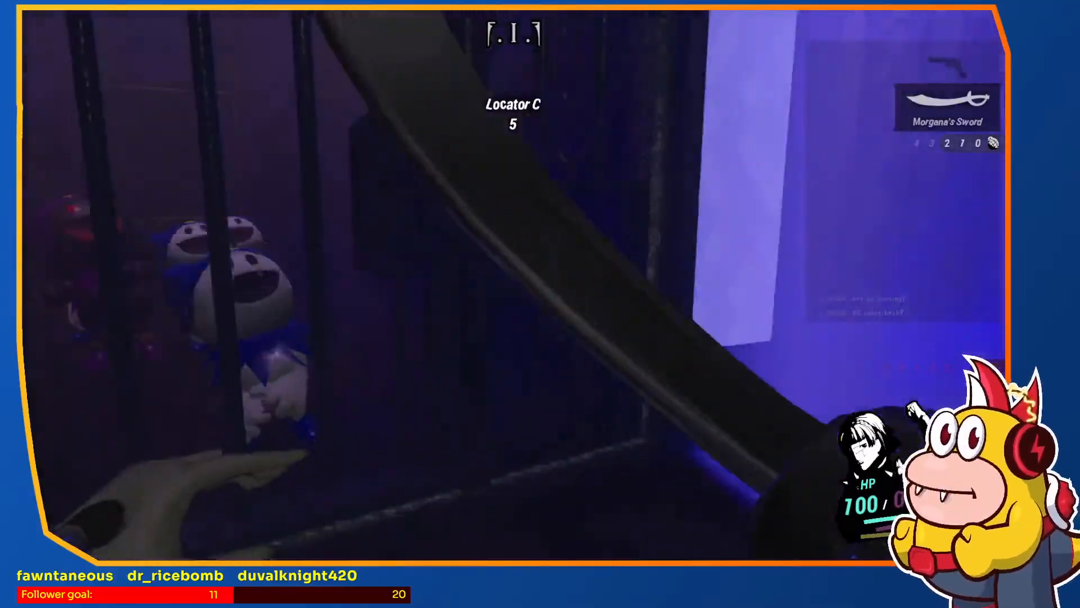
# Step: Move around at the barred door in the Locator C area and check whether the zombies behind it despawn
pyautogui.press('w')
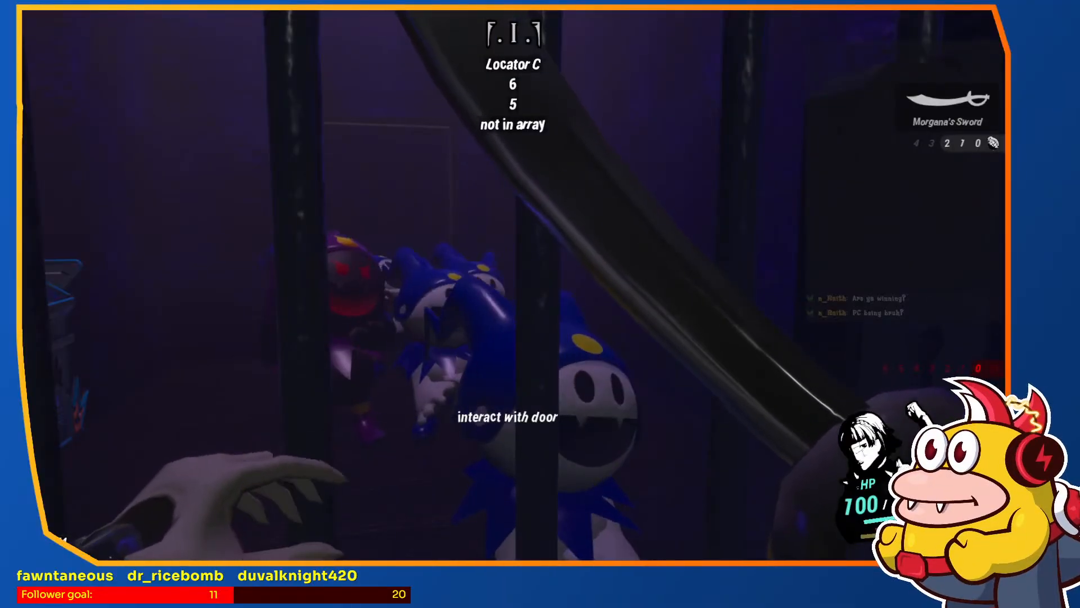
pyautogui.press('w')
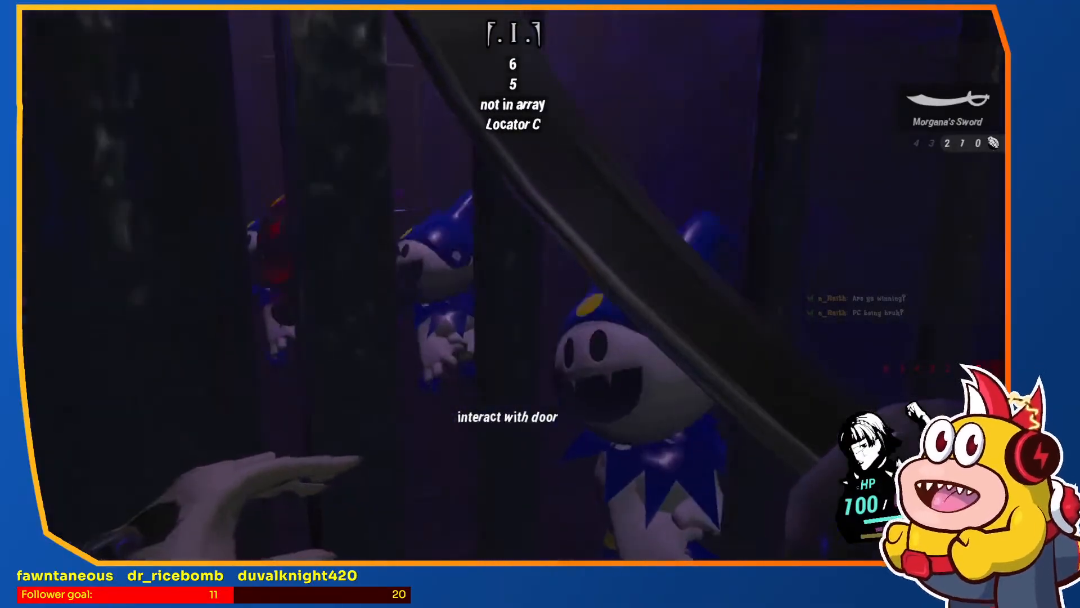
pyautogui.press('s')
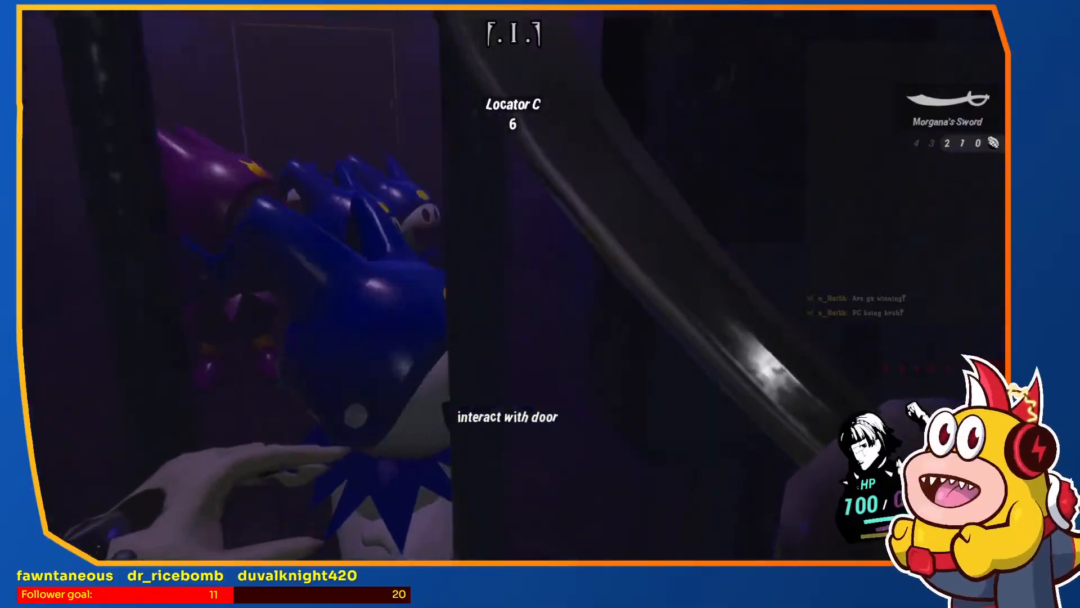
pyautogui.press('a')
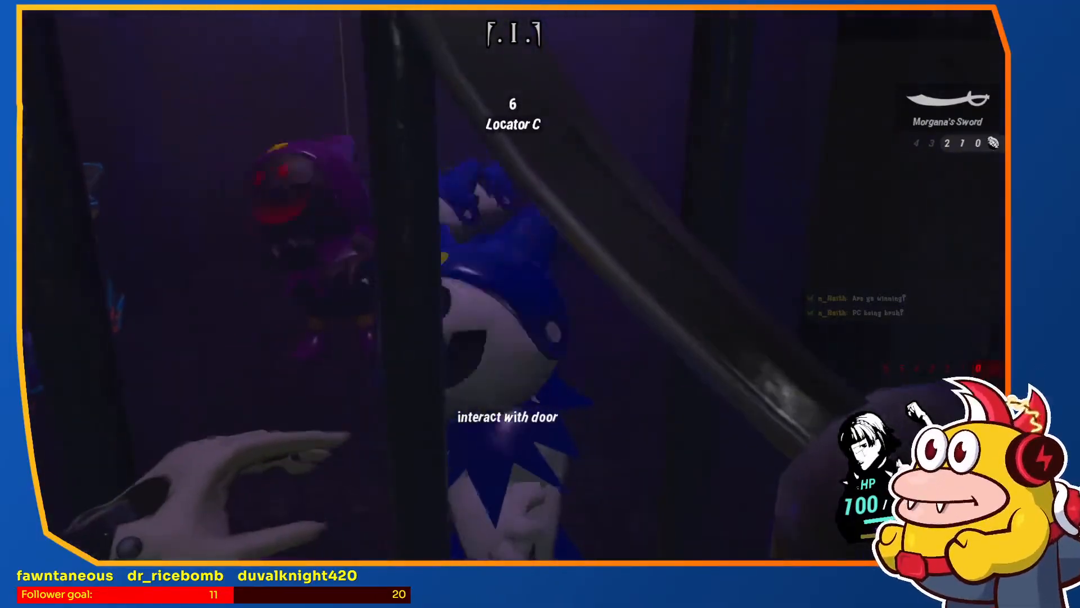
pyautogui.press('d')
pyautogui.press('a')
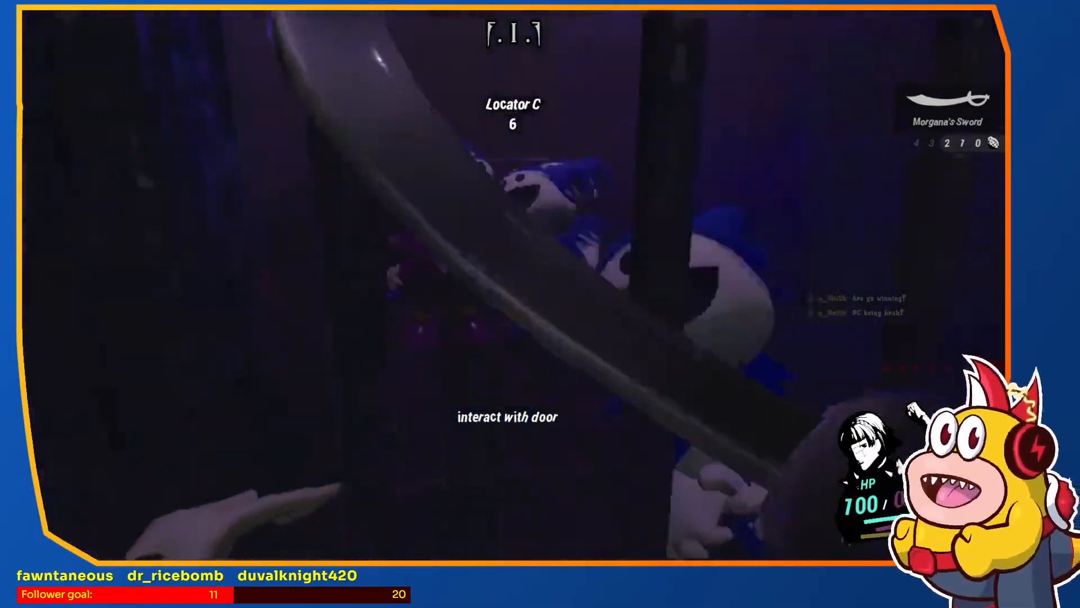
pyautogui.press('s')
pyautogui.press('w')
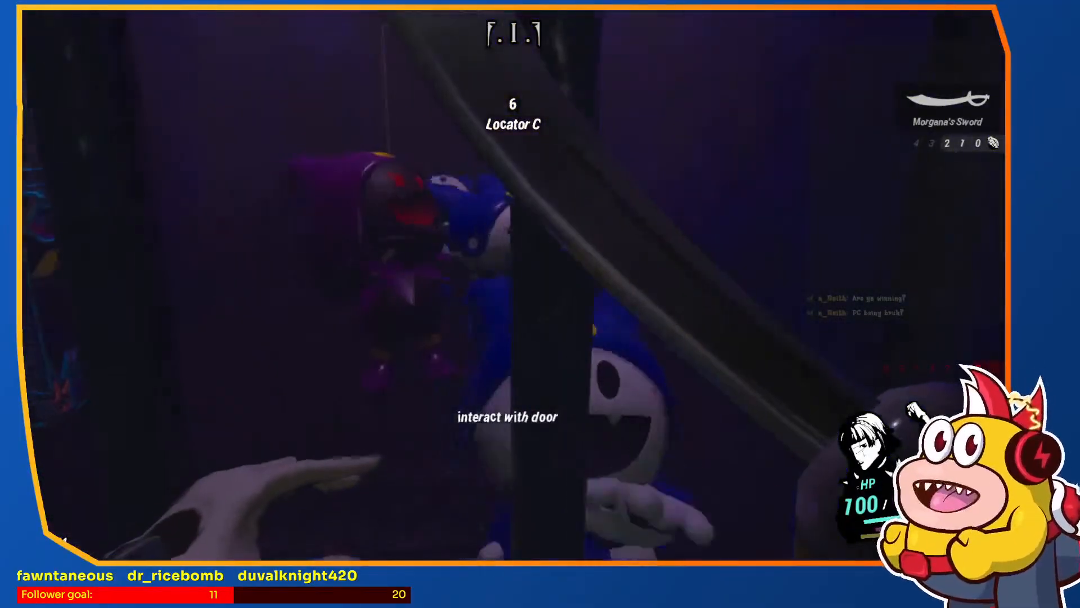
pyautogui.press('s')
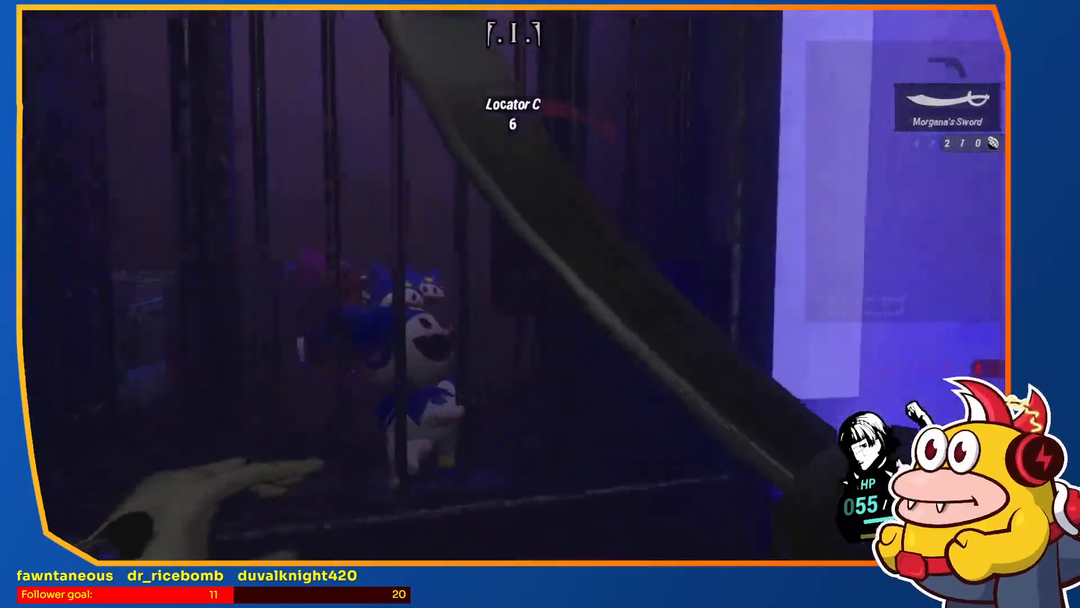
pyautogui.press('w')
pyautogui.press('s')
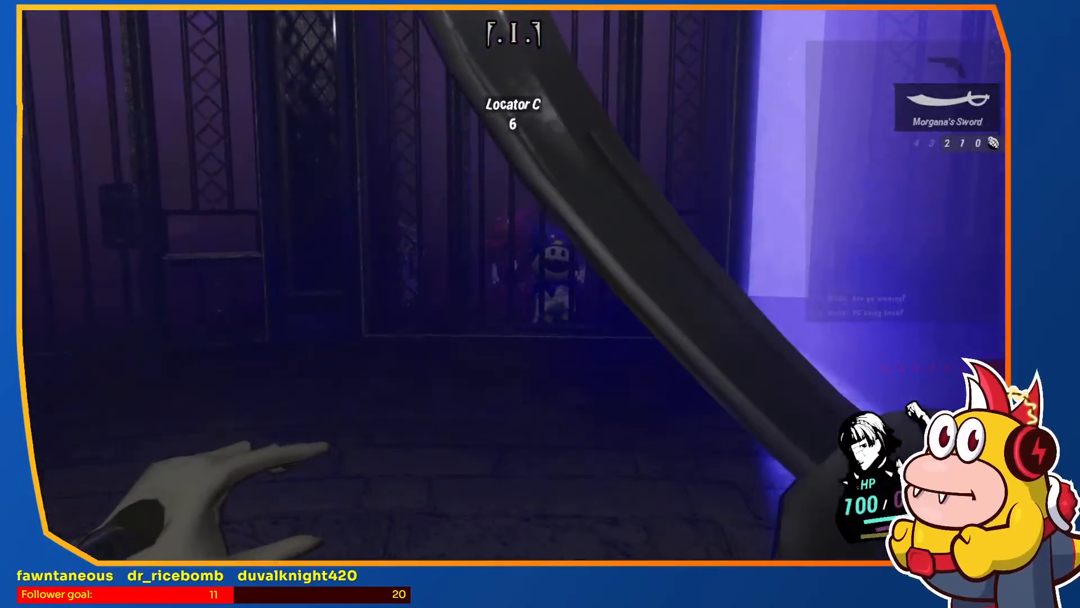
# Step: Pause the match and cancel the running zm_p5_velvet test from the Mod Tools Launcher
pyautogui.press('Escape')
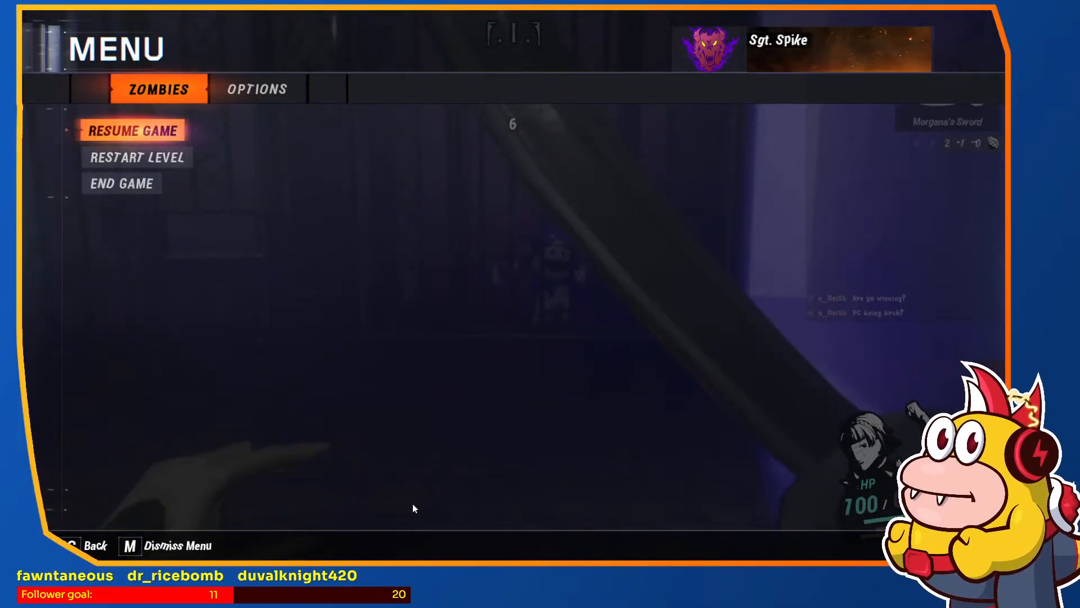
pyautogui.press('super')
pyautogui.moveTo(417, 552)
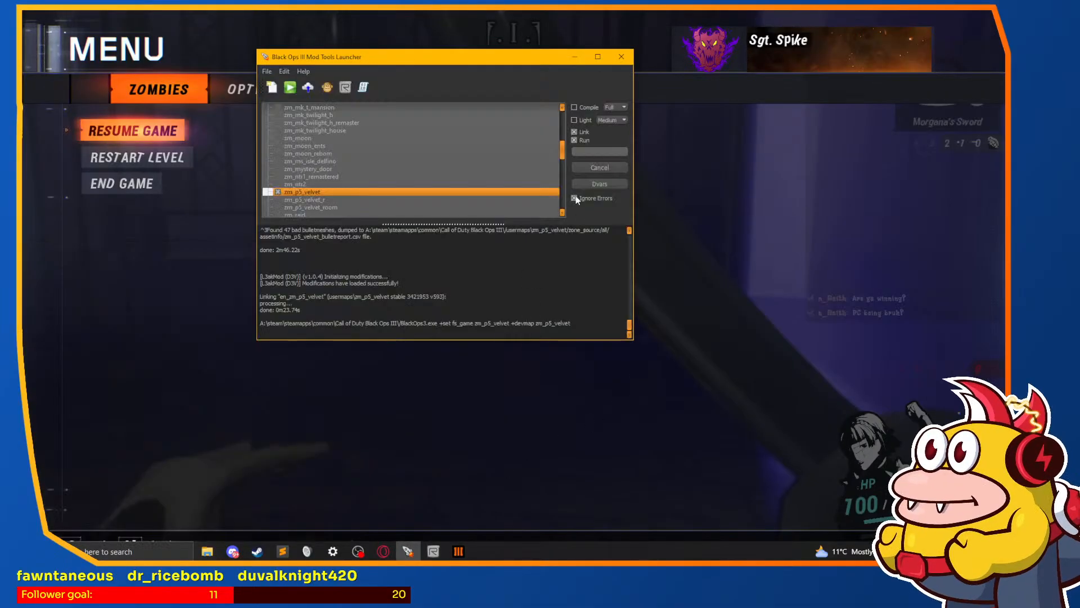
pyautogui.click(584, 169)
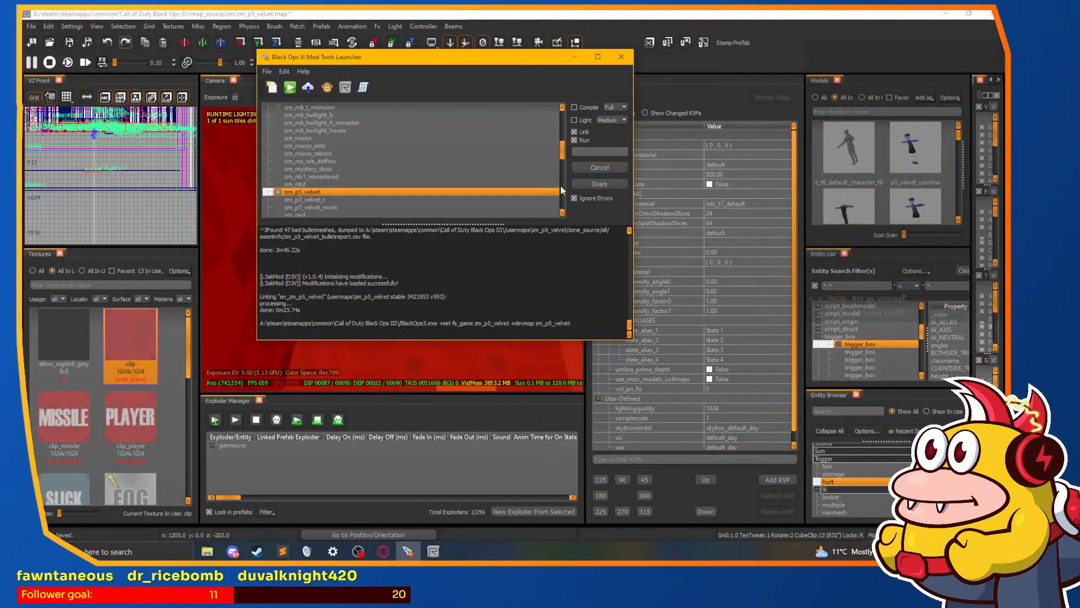
# Step: Switch to Sublime Text and review do_zombie_rise in _zm_spawner.gsc and the IsTouching despawn block in area_manager.gsc
pyautogui.click(282, 552)
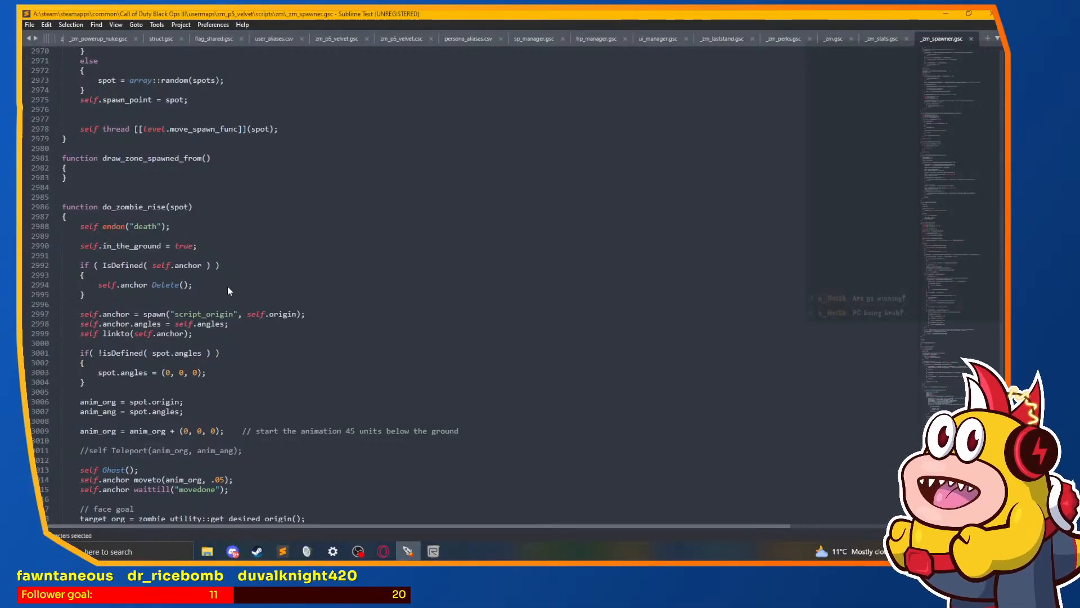
pyautogui.scroll(4, 223, 334)
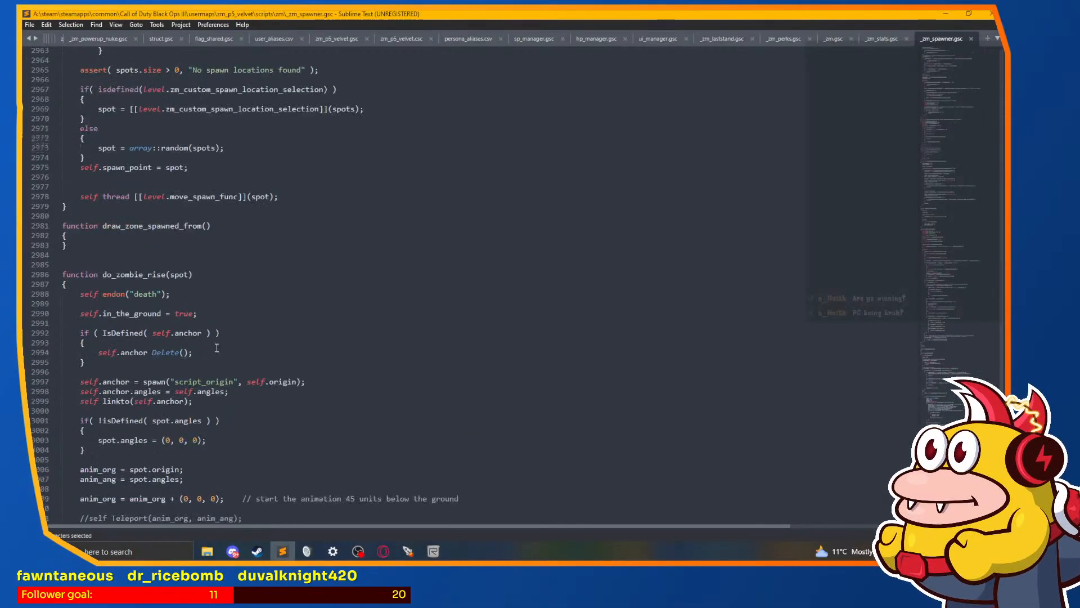
pyautogui.scroll(-5, 112, 225)
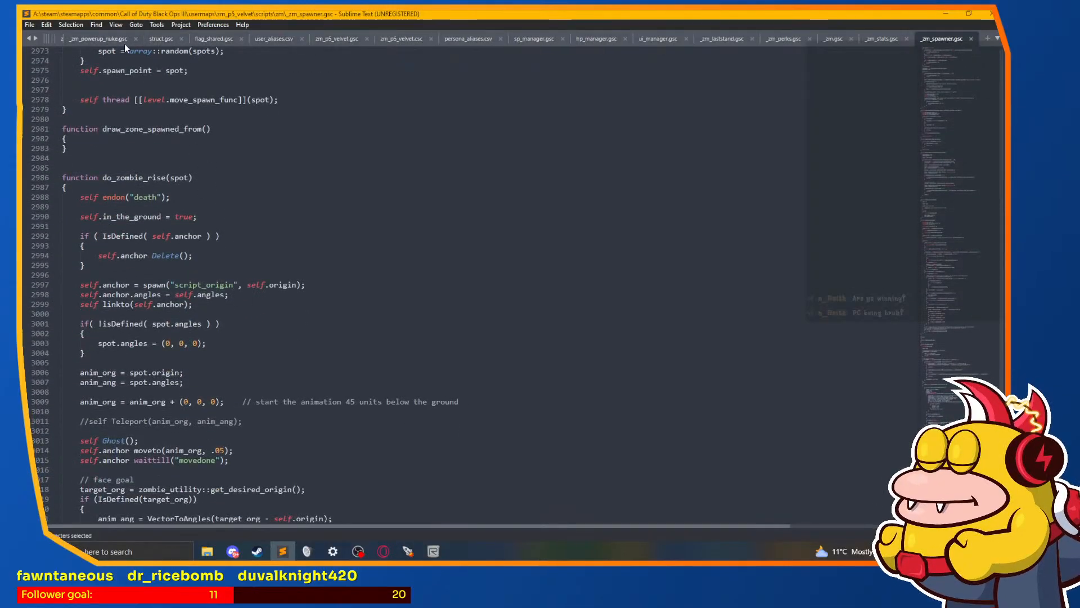
pyautogui.click(30, 38)
pyautogui.click(30, 38)
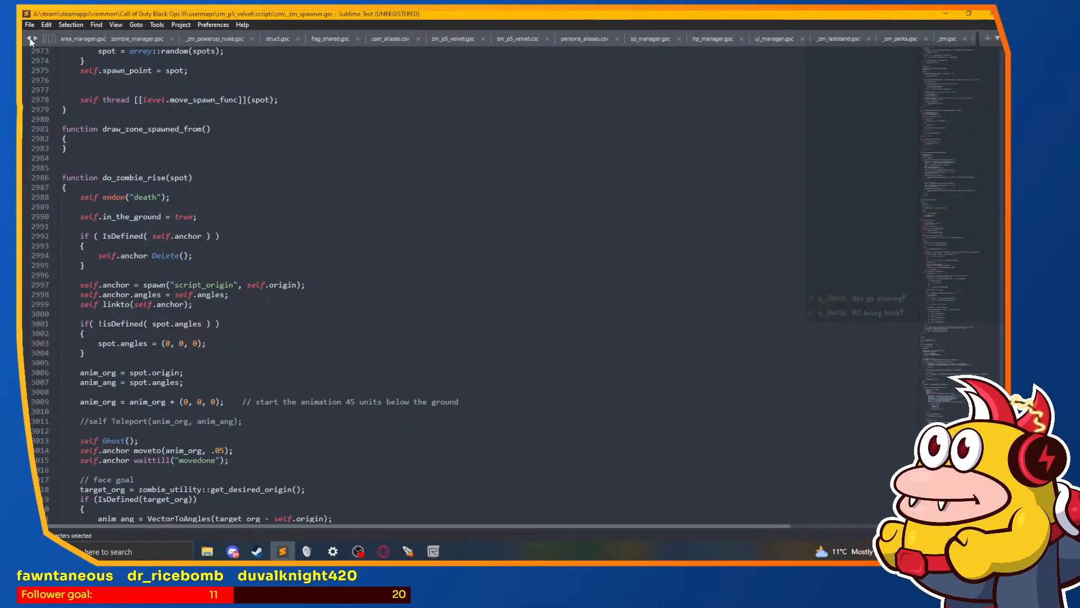
pyautogui.click(99, 39)
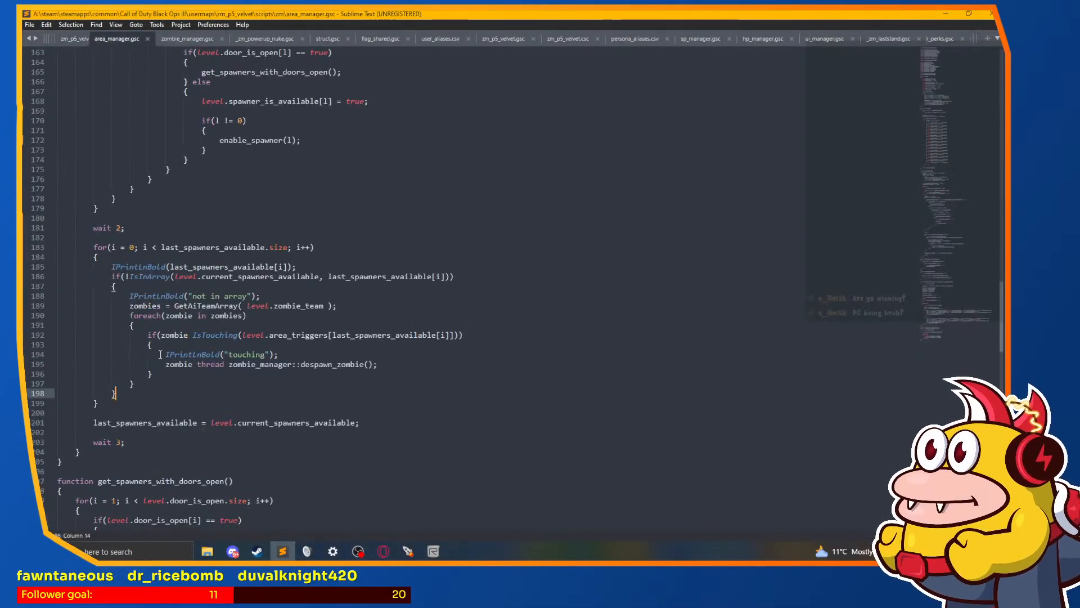
pyautogui.moveTo(135, 387); pyautogui.dragTo(145, 345)
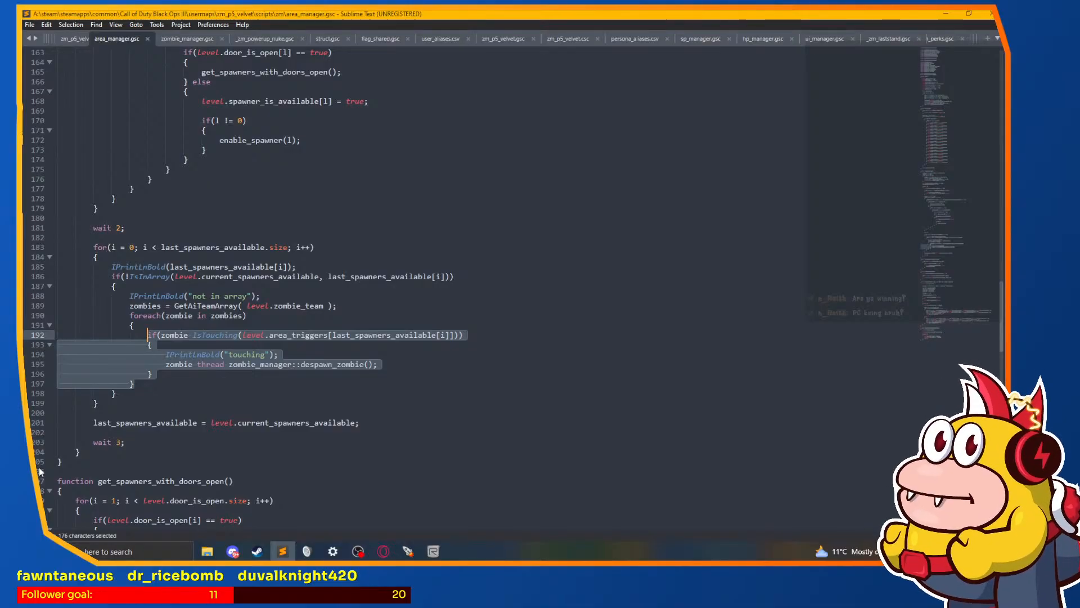
# Step: Look up IsTouching in the browser's Black Ops III scripting API documentation and compare it with the despawn check in area_manager.gsc
pyautogui.click(391, 548)
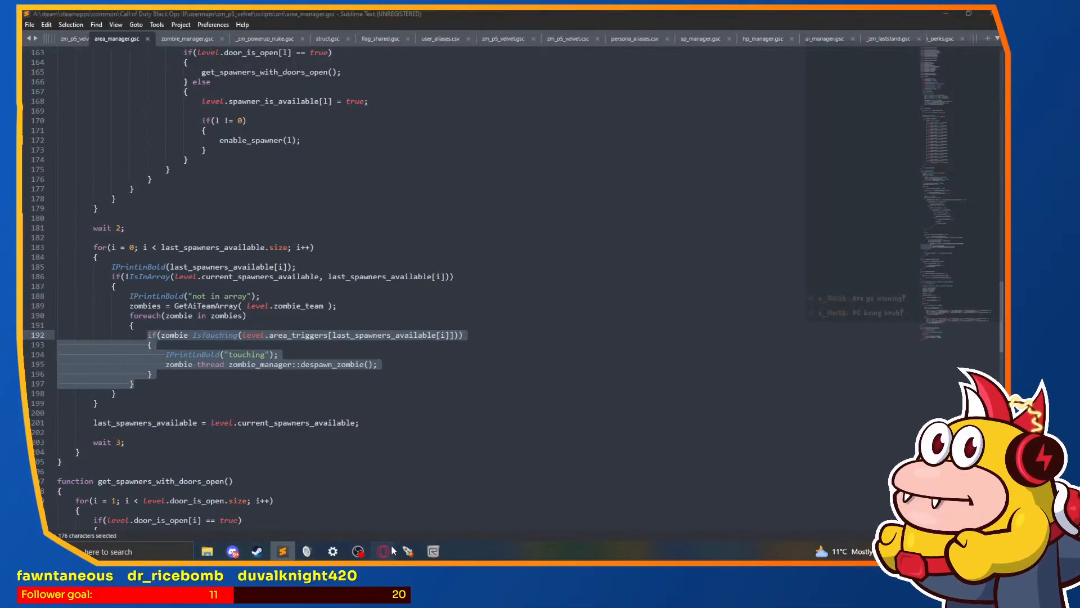
pyautogui.click(421, 507)
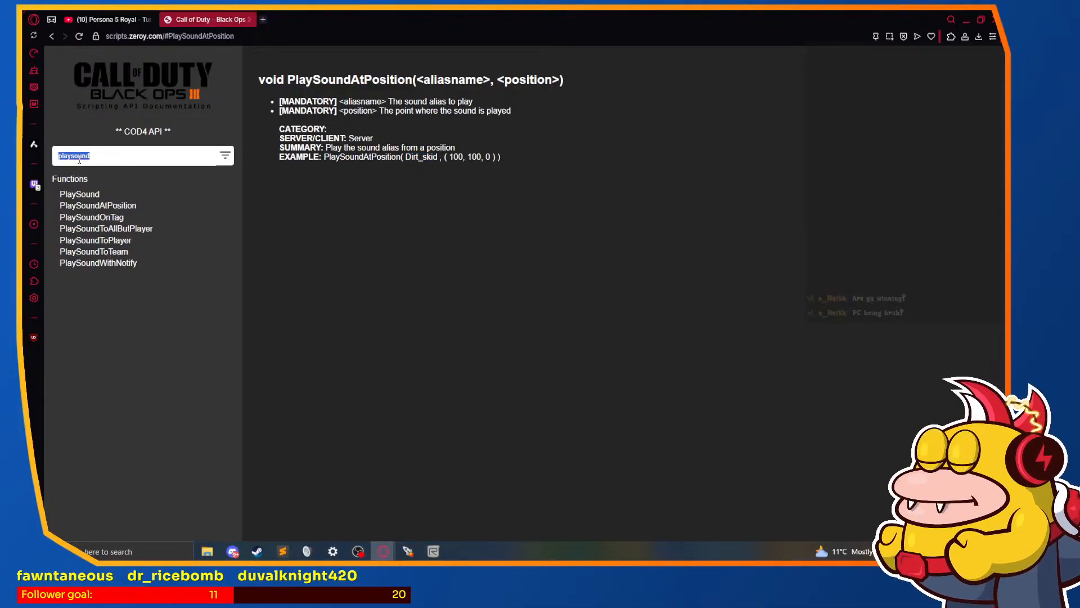
pyautogui.write('istouching')
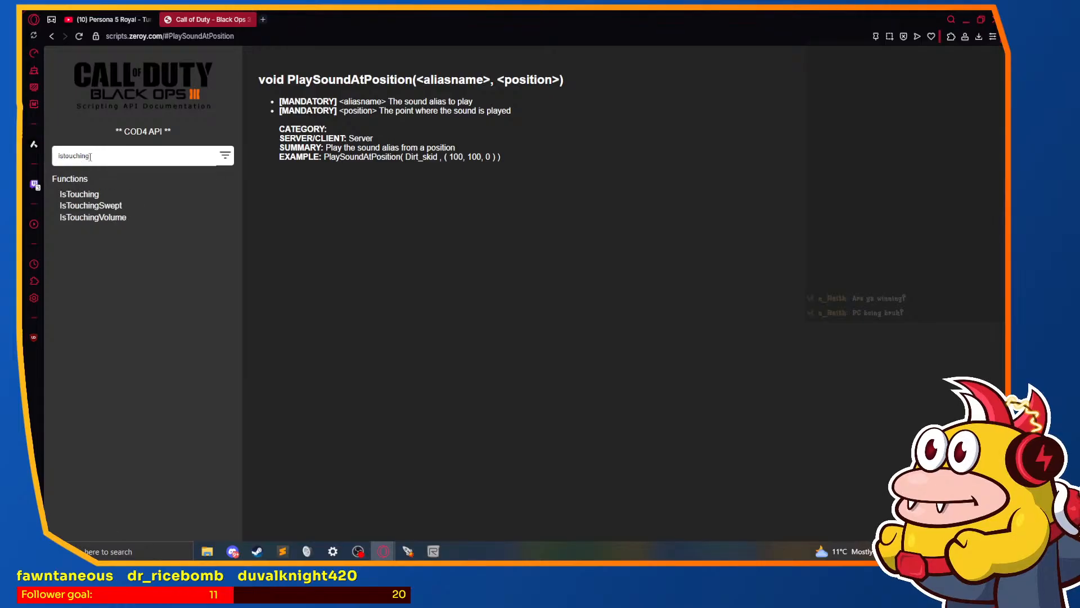
pyautogui.click(70, 197)
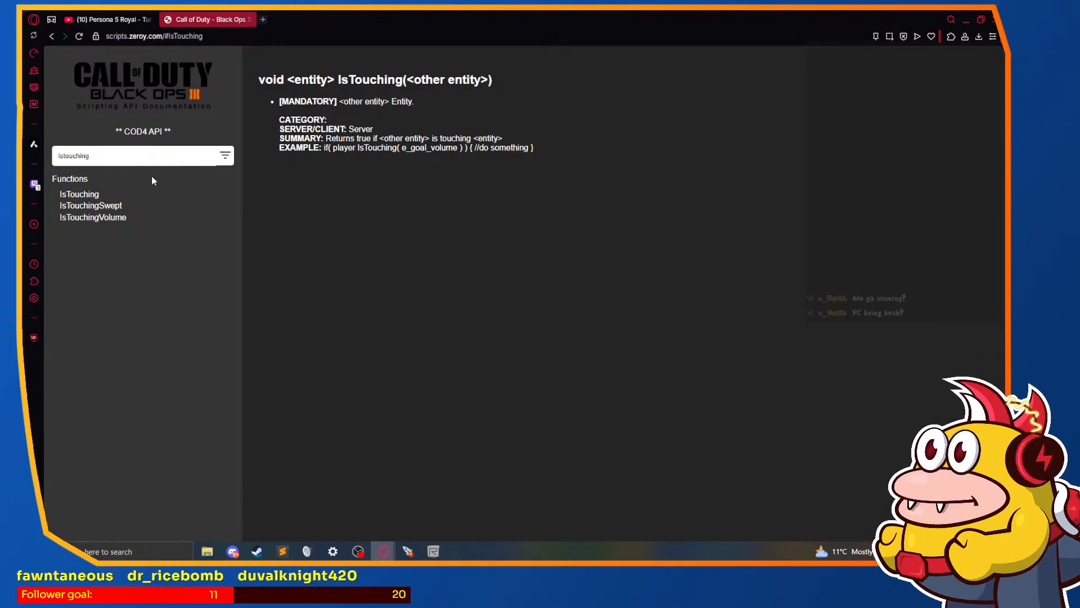
pyautogui.click(284, 551)
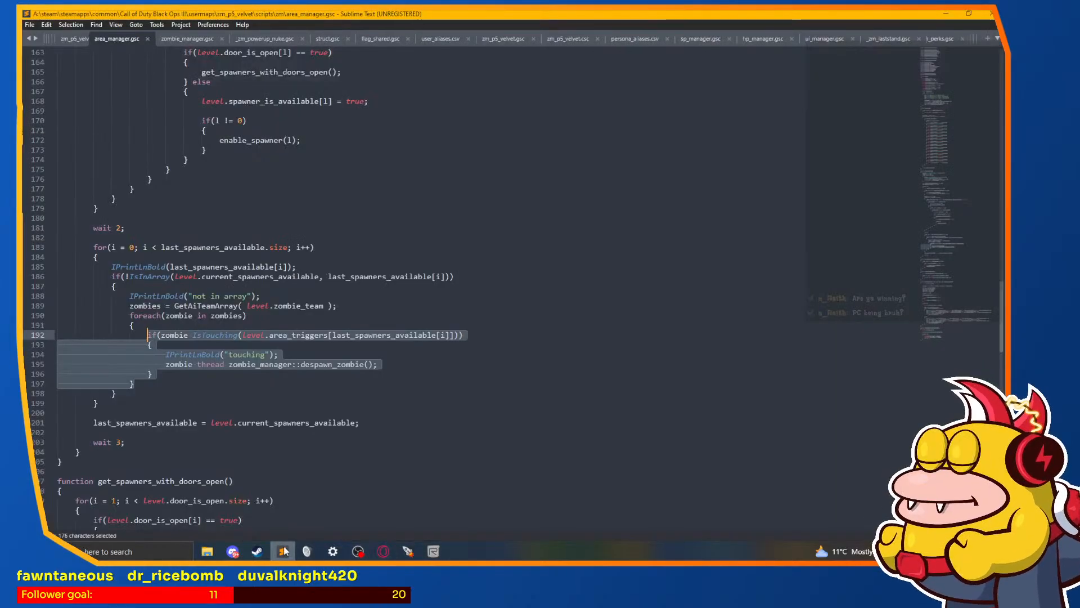
pyautogui.click(285, 552)
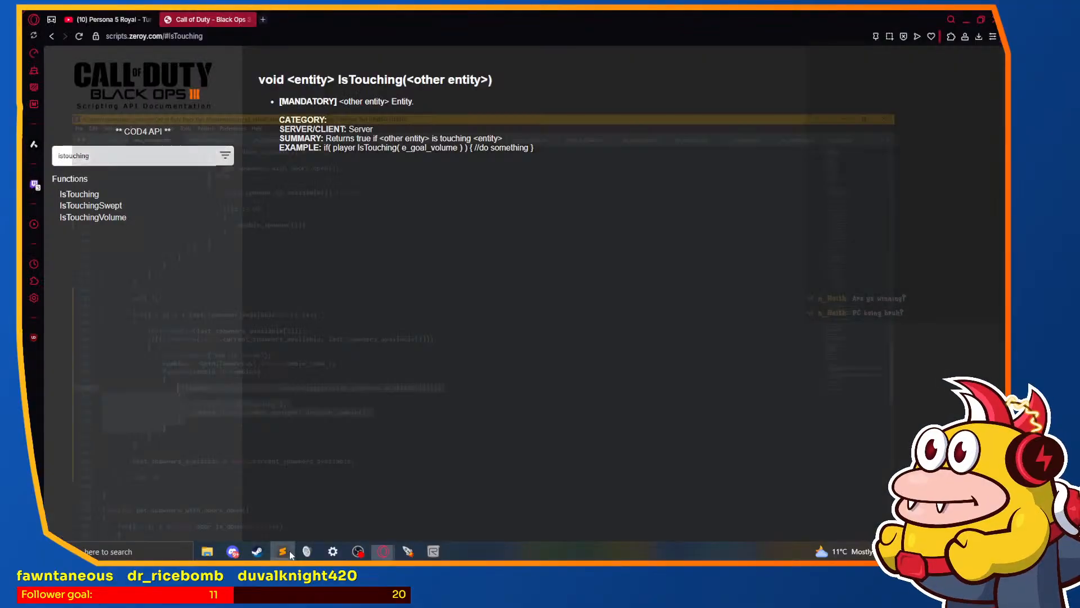
pyautogui.click(284, 552)
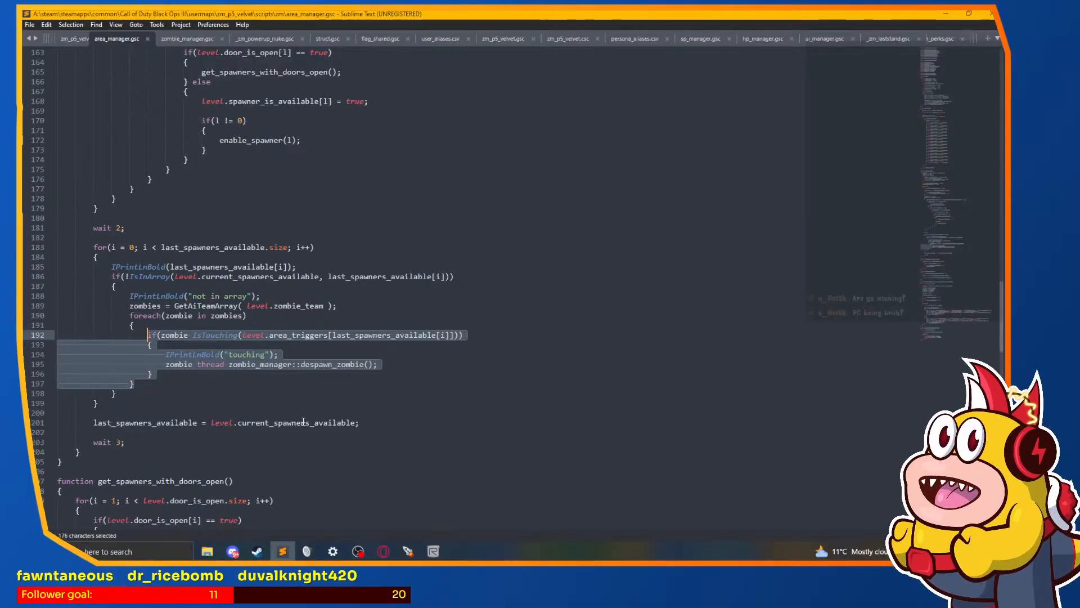
# Step: Switch to the Radiant map editor and examine the clip and trigger volumes around the barred windows in the 3D view
pyautogui.click(432, 551)
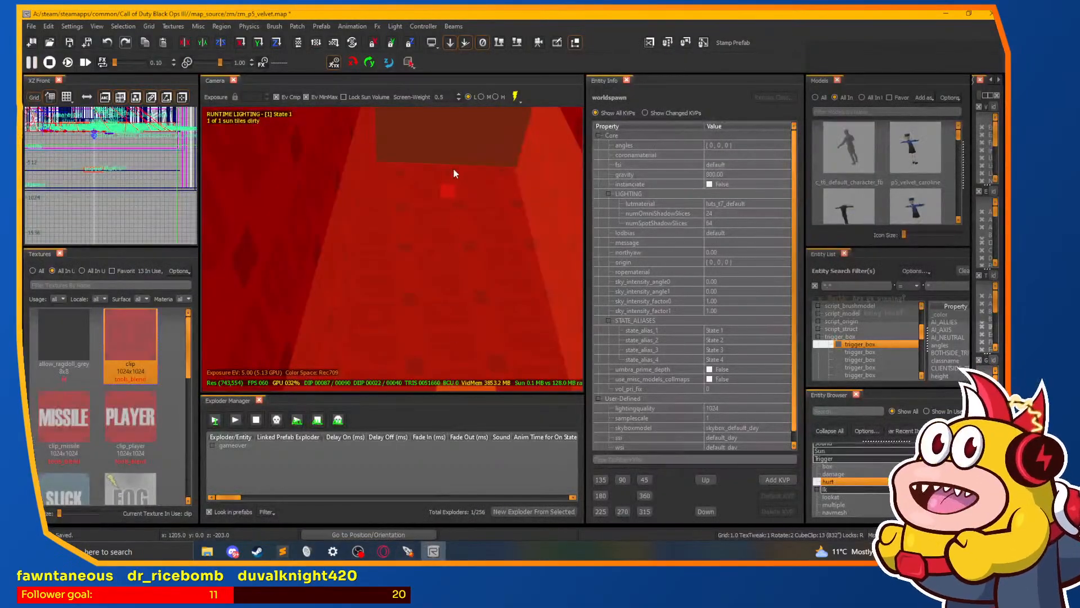
pyautogui.scroll(-2, 443, 204)
pyautogui.scroll(3, 444, 206)
pyautogui.scroll(2, 380, 256)
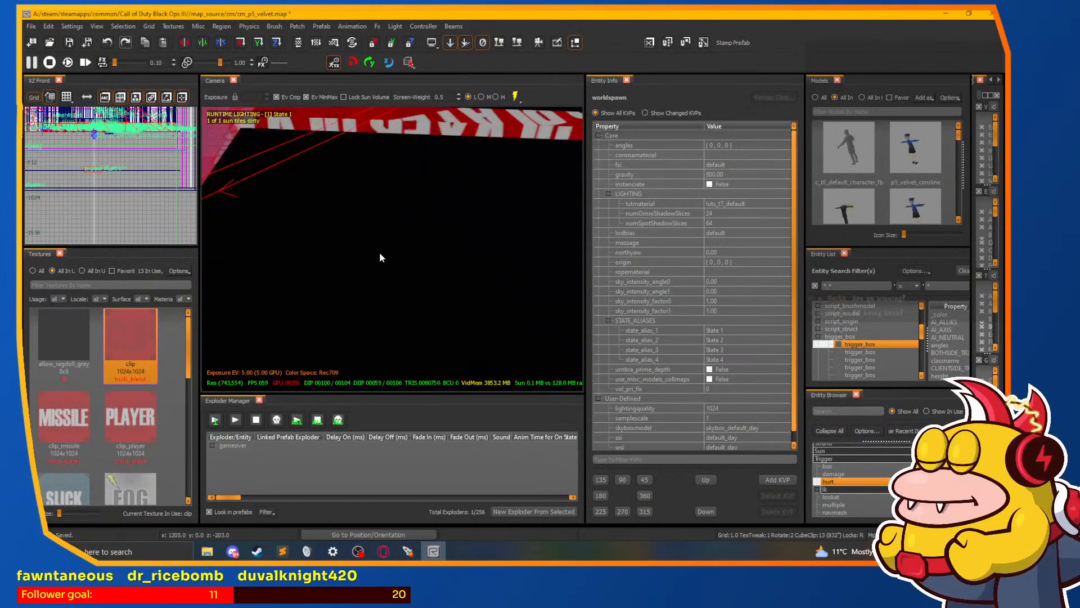
pyautogui.moveTo(381, 256); pyautogui.dragTo(397, 235)
pyautogui.scroll(-3, 390, 241)
pyautogui.scroll(-2, 380, 233)
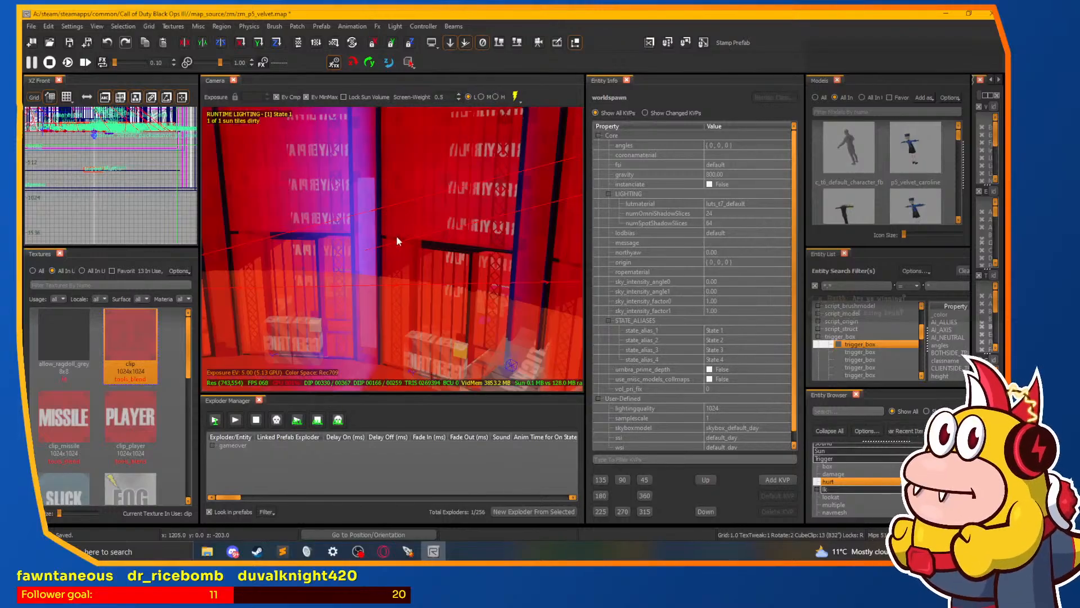
pyautogui.moveTo(416, 271); pyautogui.dragTo(458, 283)
pyautogui.scroll(-2, 415, 275)
pyautogui.scroll(1, 434, 281)
pyautogui.scroll(1, 458, 283)
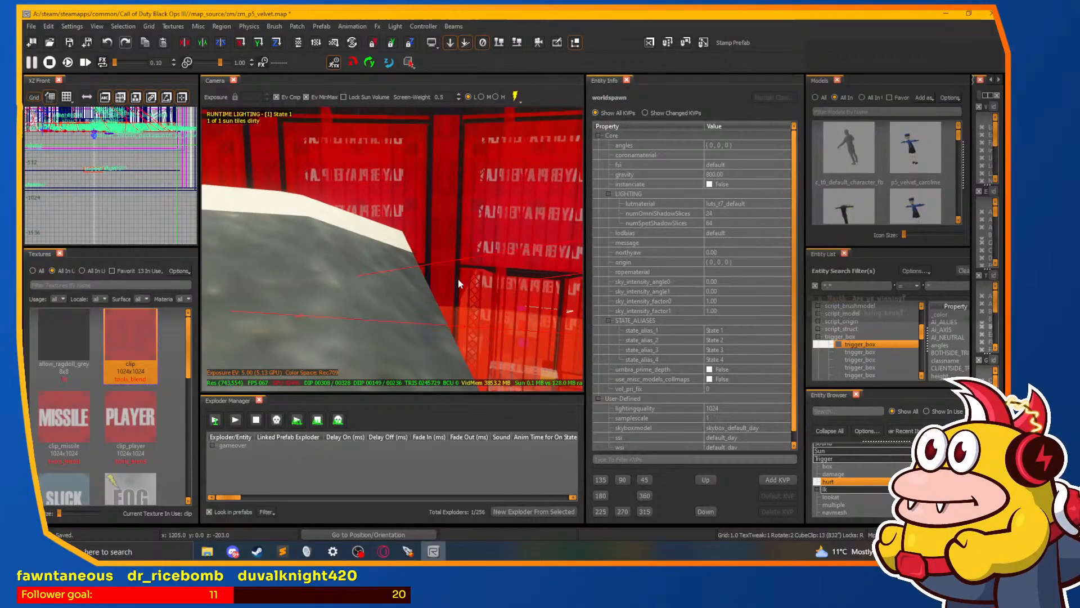
# Step: Select the first trigger_box in the Entity List, the one named locator_2, and review its bounds and properties
pyautogui.click(837, 345)
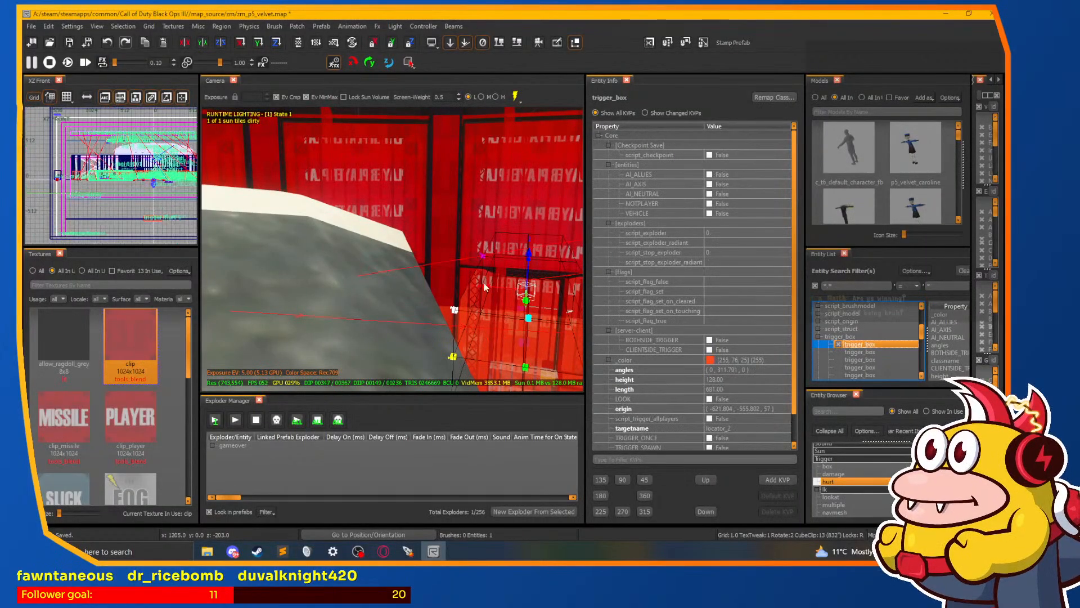
pyautogui.scroll(2, 485, 287)
pyautogui.moveTo(485, 287)
pyautogui.mouseDown()
pyautogui.moveTo(460, 293)
pyautogui.moveTo(477, 296)
pyautogui.mouseUp()
pyautogui.scroll(2, 461, 294)
pyautogui.scroll(2, 461, 293)
pyautogui.scroll(1, 477, 296)
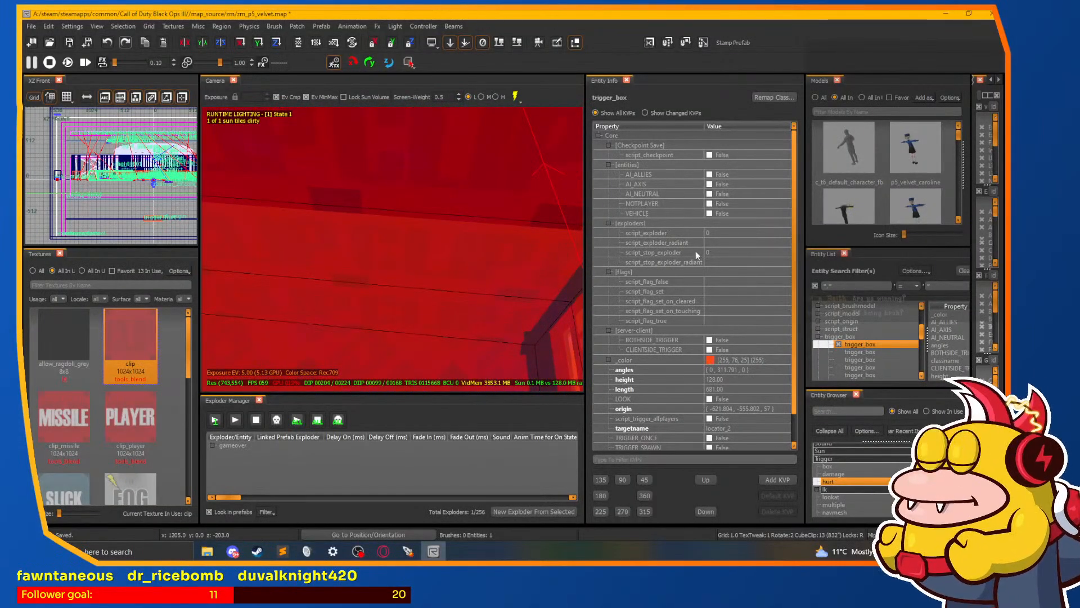
pyautogui.scroll(-1, 664, 377)
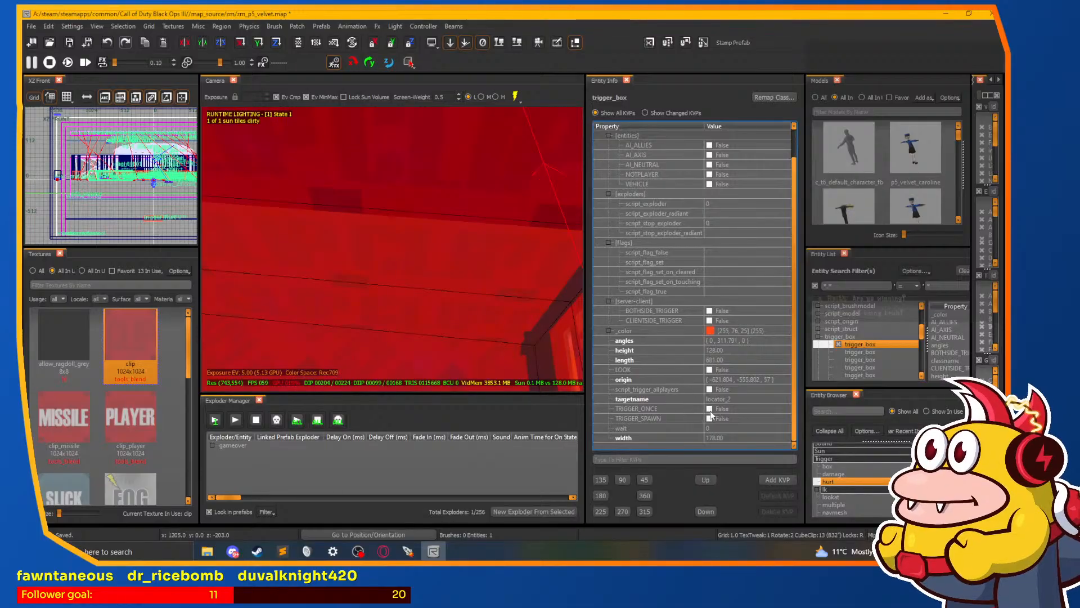
pyautogui.scroll(1, 691, 416)
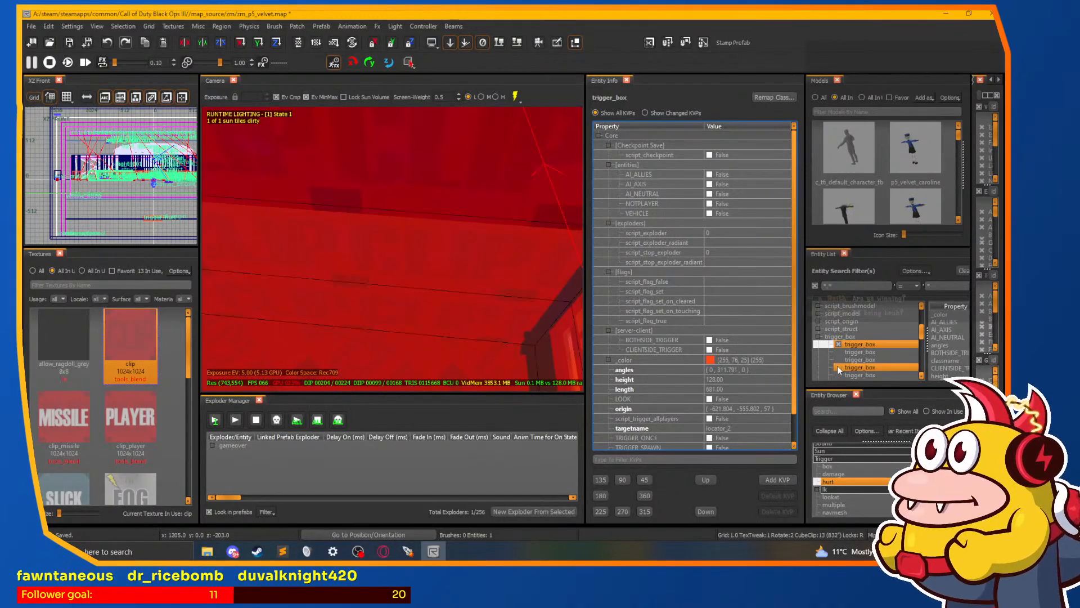
# Step: Remap the locator_2 trigger_box to the trigger_use class, filtering the class names by "trigger"
pyautogui.scroll(-1, 857, 362)
pyautogui.scroll(-2, 850, 504)
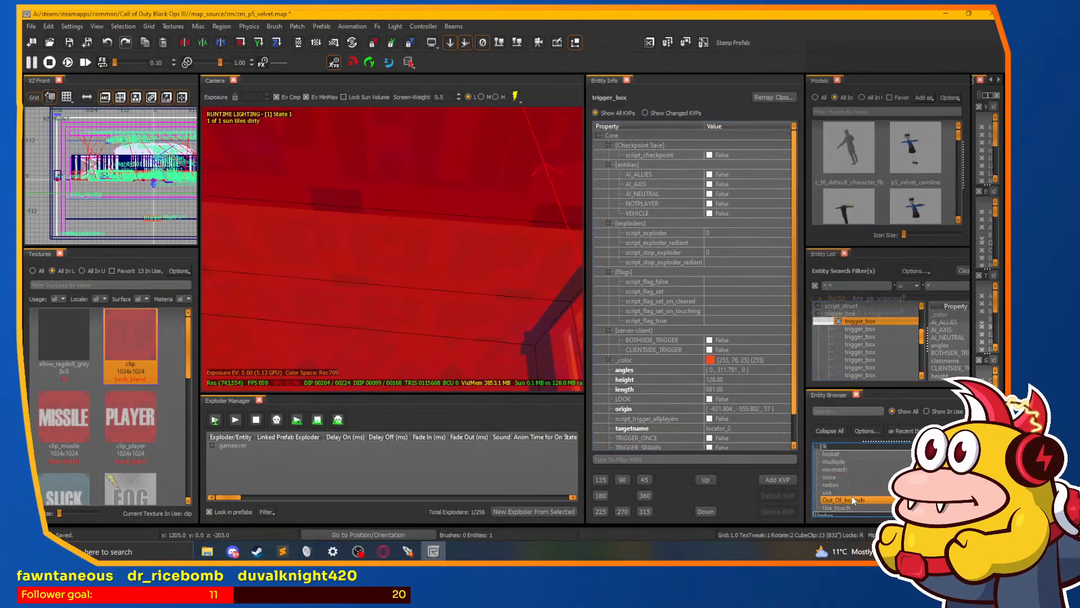
pyautogui.click(778, 99)
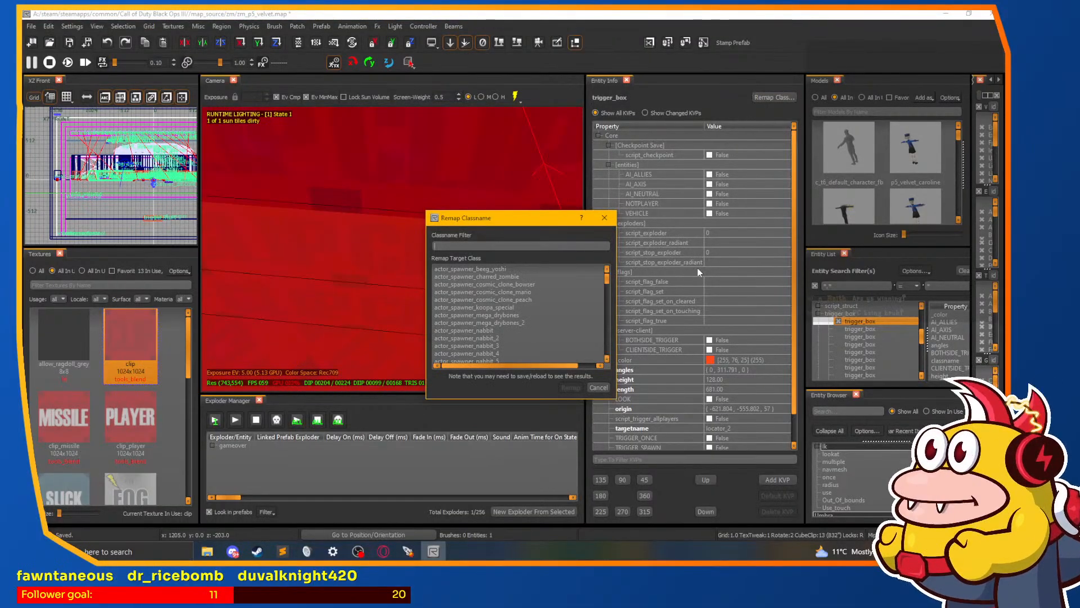
pyautogui.write('trigger')
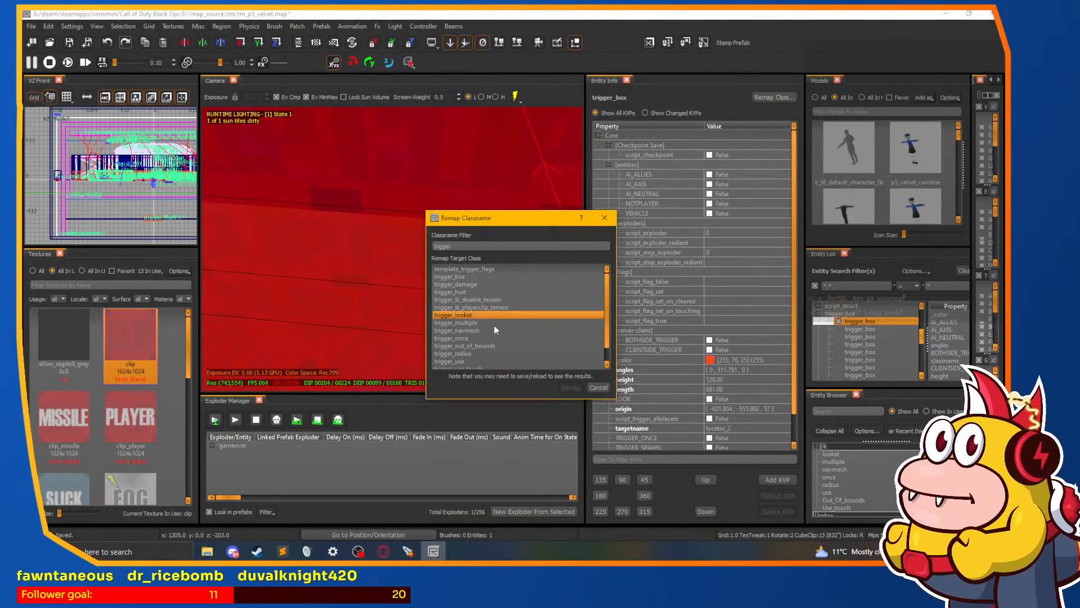
pyautogui.click(454, 347)
pyautogui.click(571, 387)
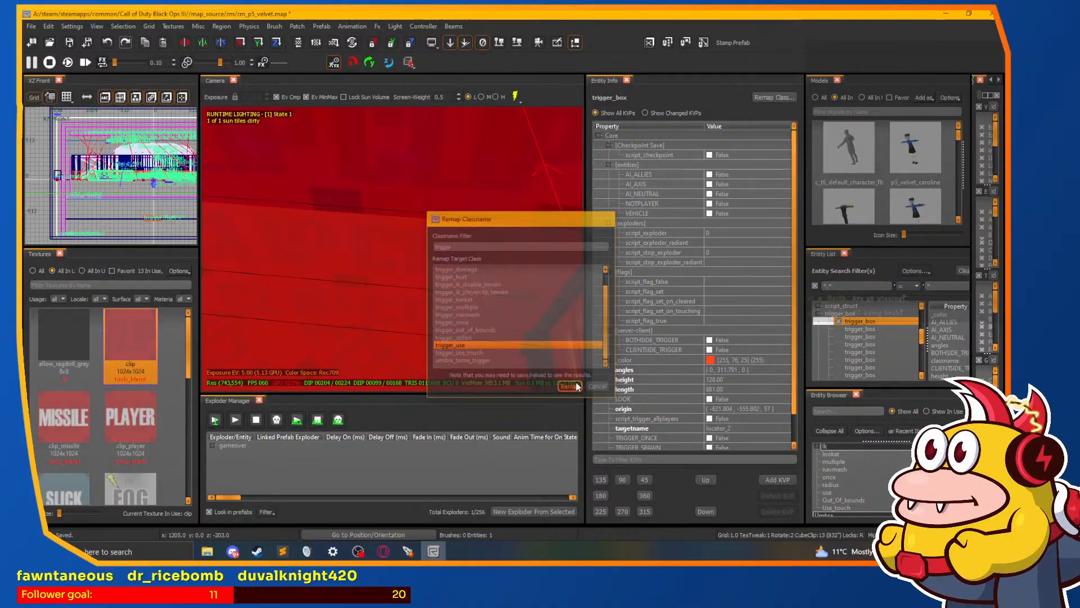
# Step: Examine the area around the remapped locator_2 trigger from several viewpoints in the 3D view
pyautogui.rightClick(497, 302)
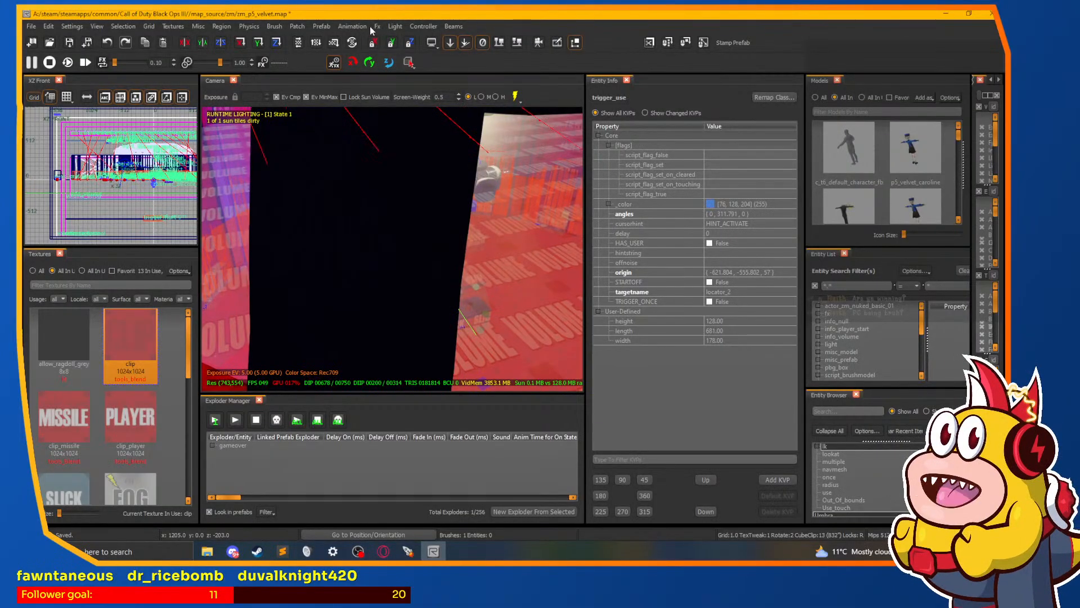
pyautogui.rightClick(497, 291)
pyautogui.rightClick(490, 291)
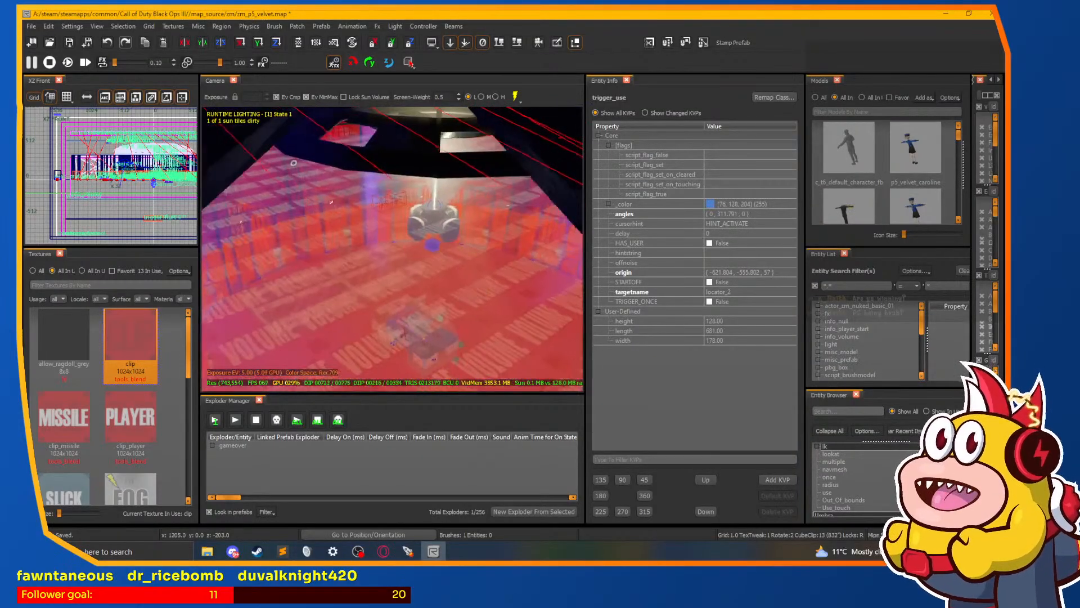
pyautogui.rightClick(491, 295)
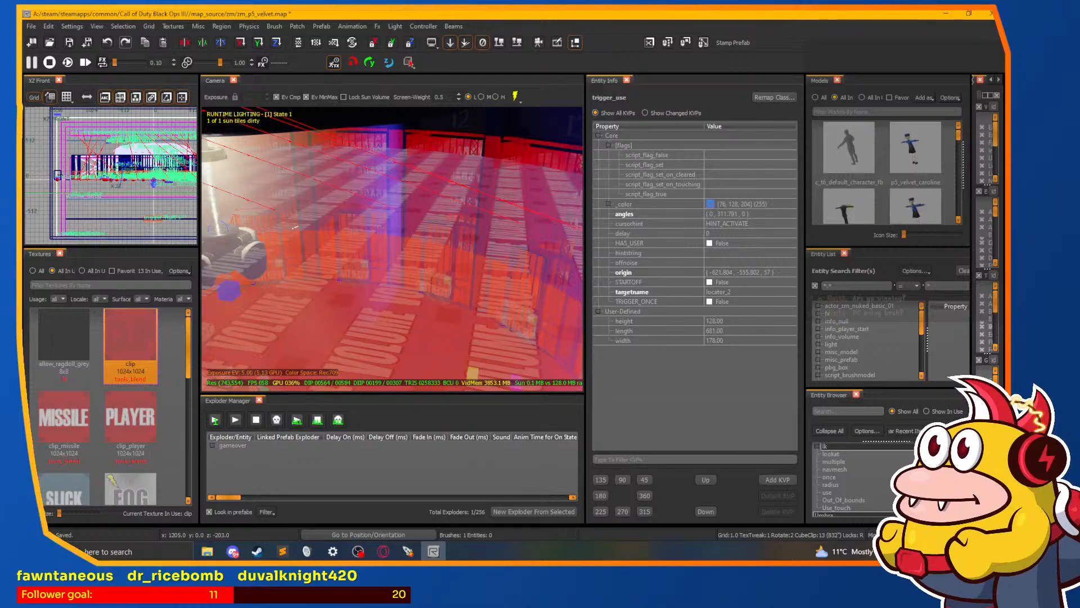
pyautogui.rightClick(495, 295)
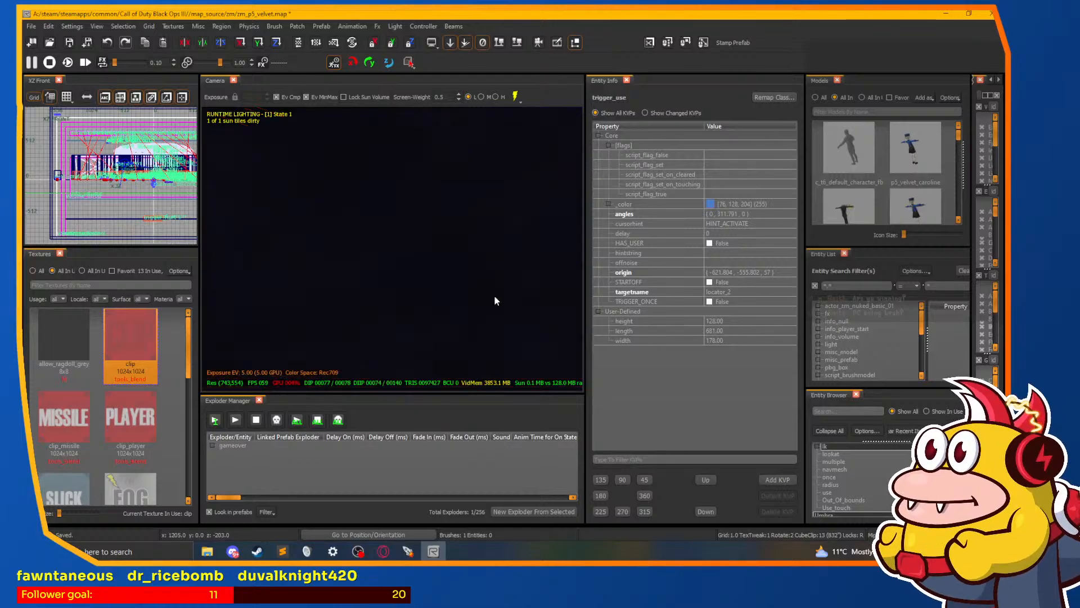
pyautogui.rightClick(495, 294)
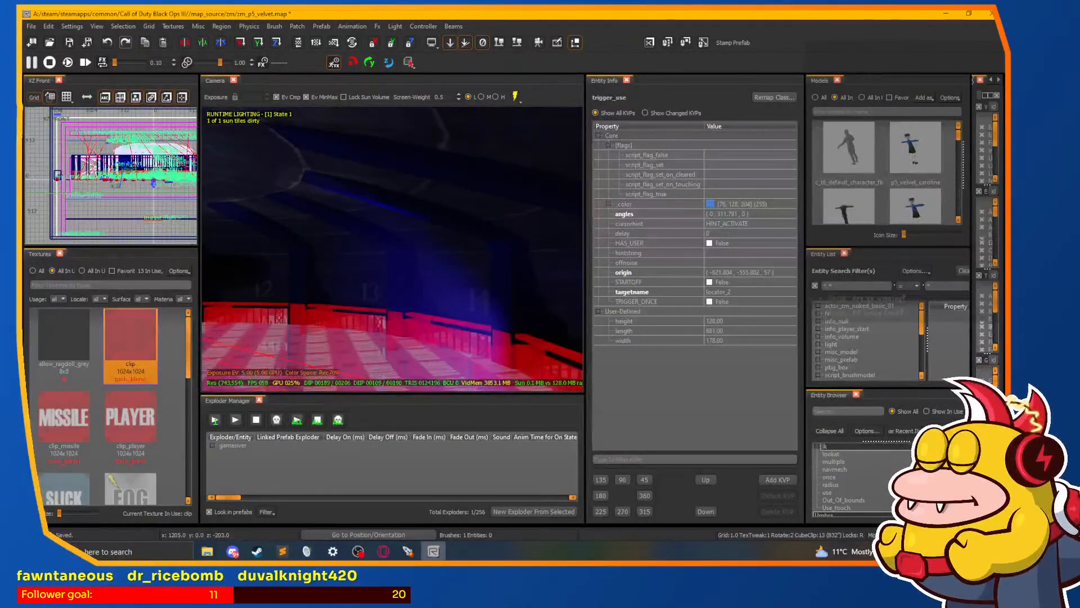
pyautogui.rightClick(485, 288)
pyautogui.rightClick(485, 288)
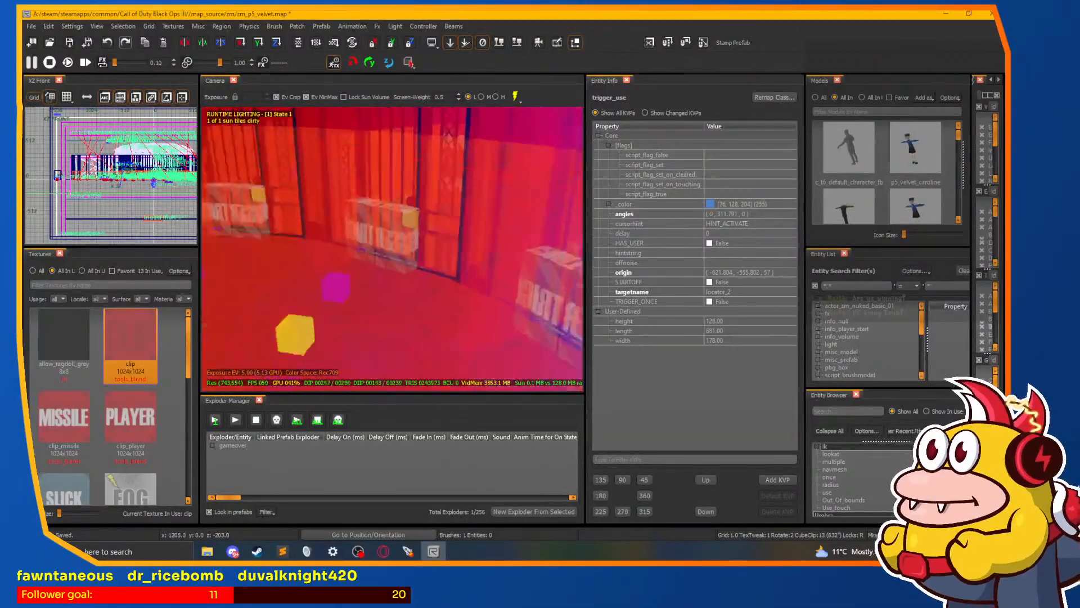
pyautogui.press('w')
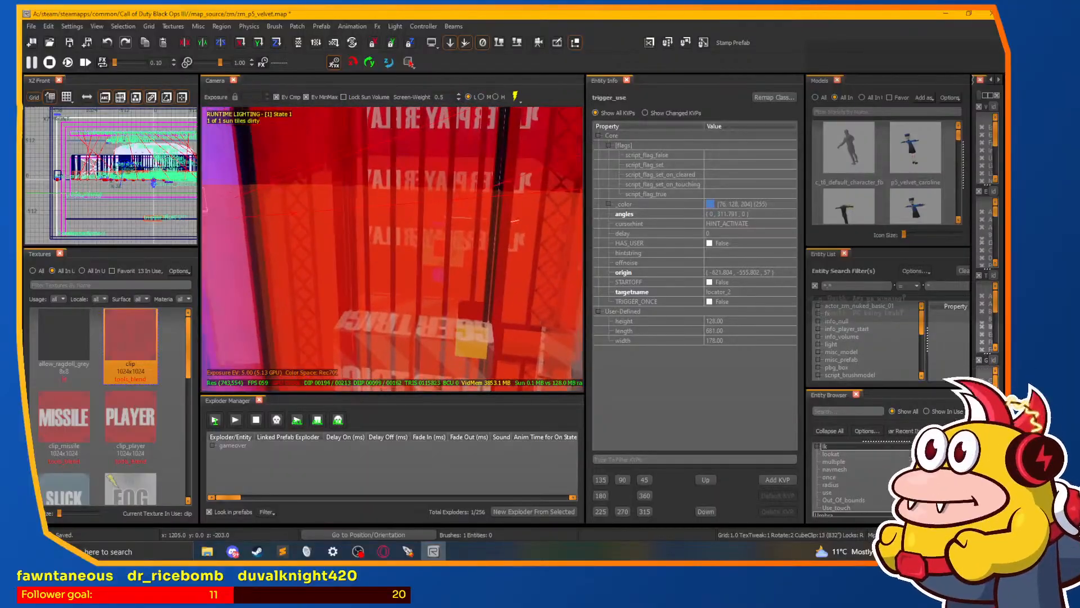
# Step: Undo the remap of the locator_2 trigger to trigger_use
pyautogui.rightClick(484, 286)
pyautogui.hotkey('ctrl', 'z')
pyautogui.rightClick(484, 286)
pyautogui.press('w')
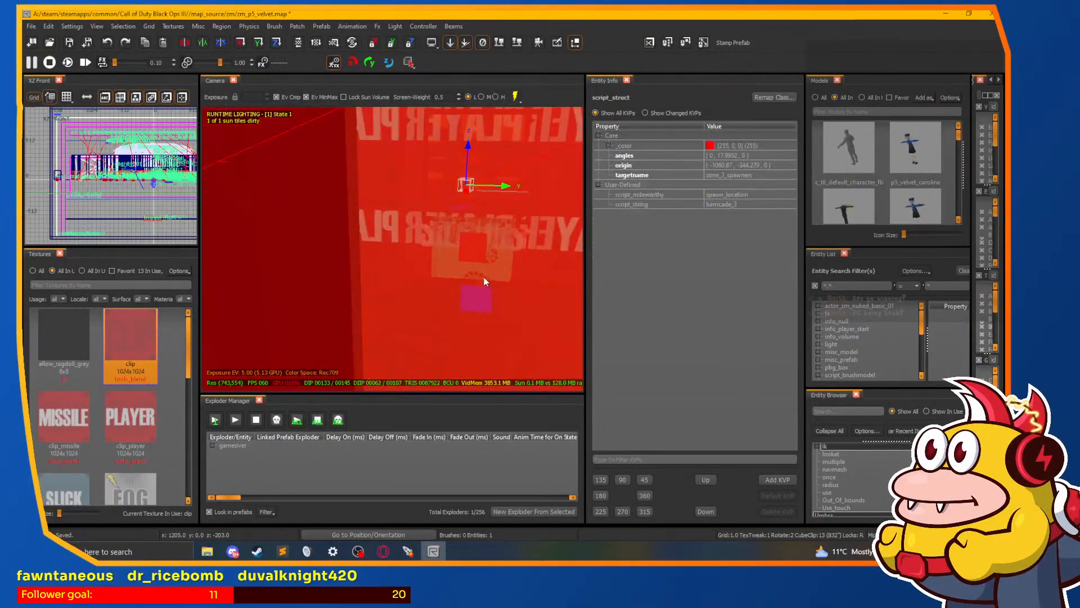
# Step: Examine where the selected zone_3_spawners script_struct sits relative to the barricade and surrounding volumes, and clear the selection
pyautogui.rightClick(496, 266)
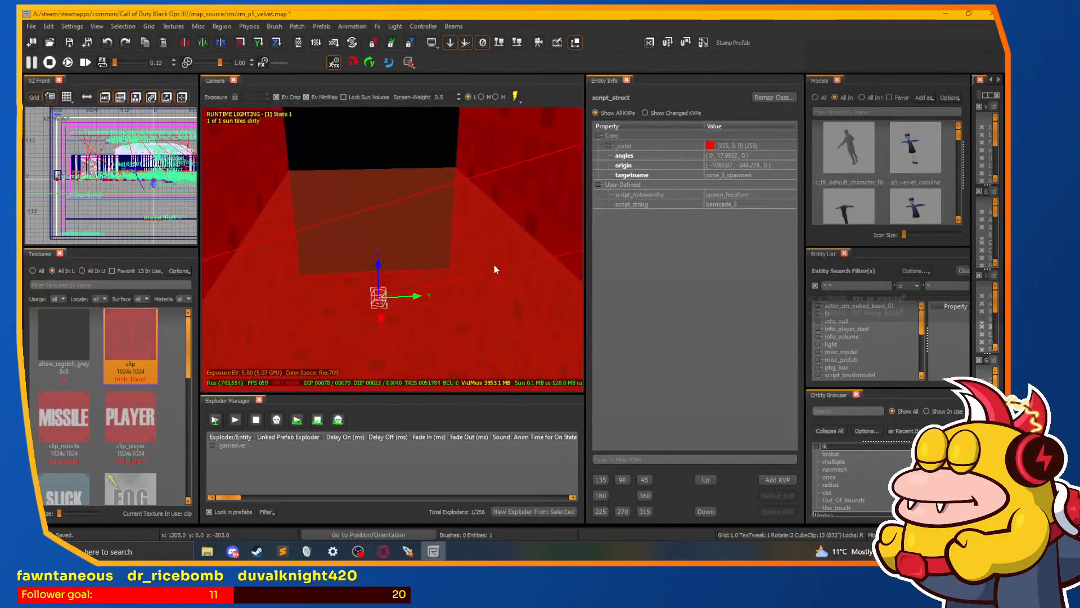
pyautogui.rightClick(494, 265)
pyautogui.press('w')
pyautogui.rightClick(491, 293)
pyautogui.rightClick(491, 292)
pyautogui.press('s')
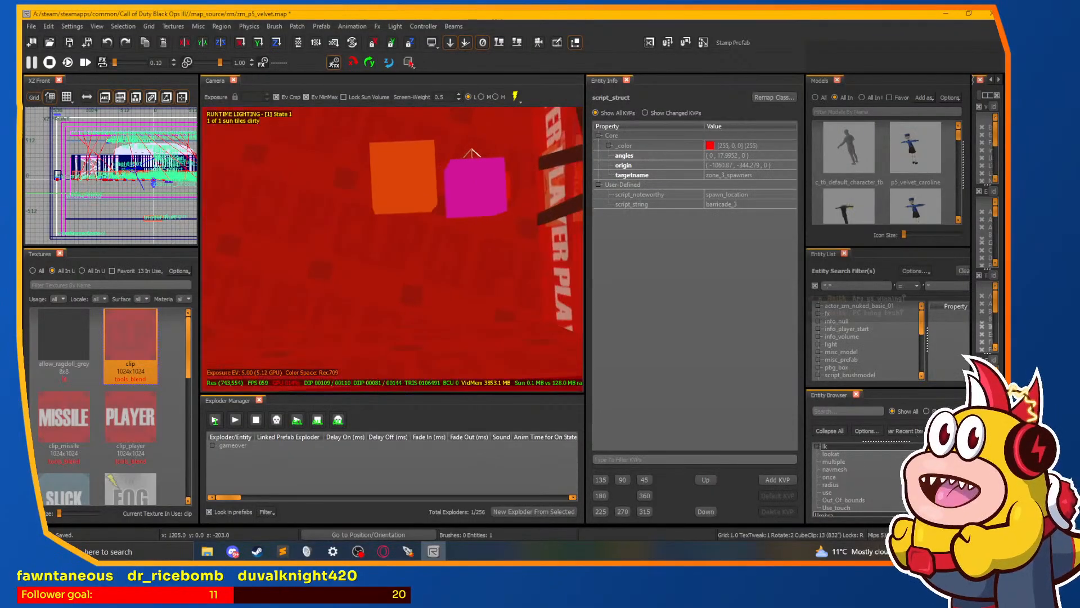
pyautogui.press('w')
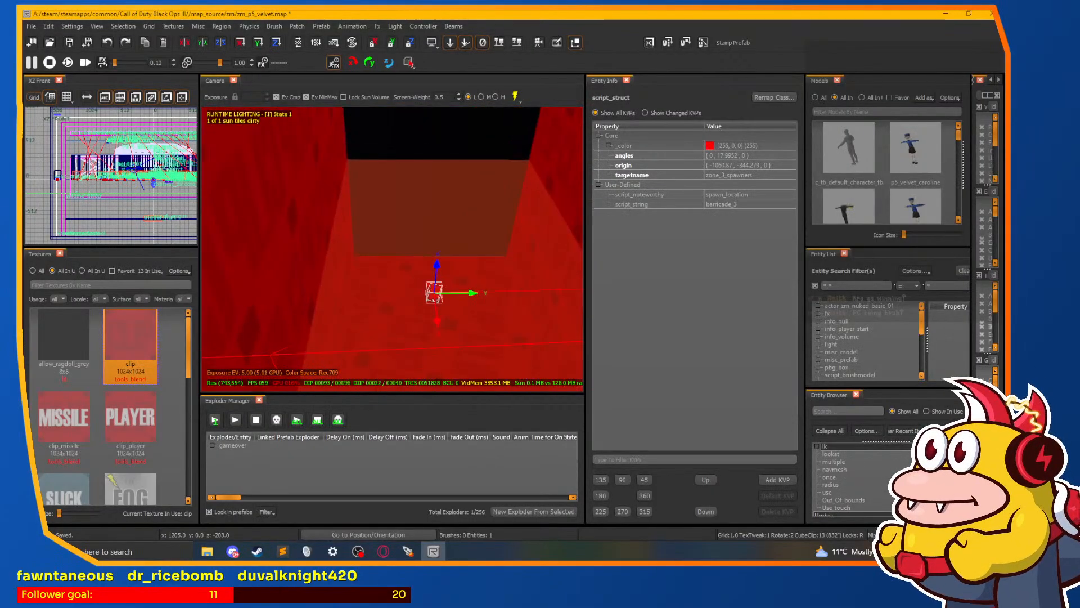
pyautogui.press('w')
pyautogui.rightClick(478, 297)
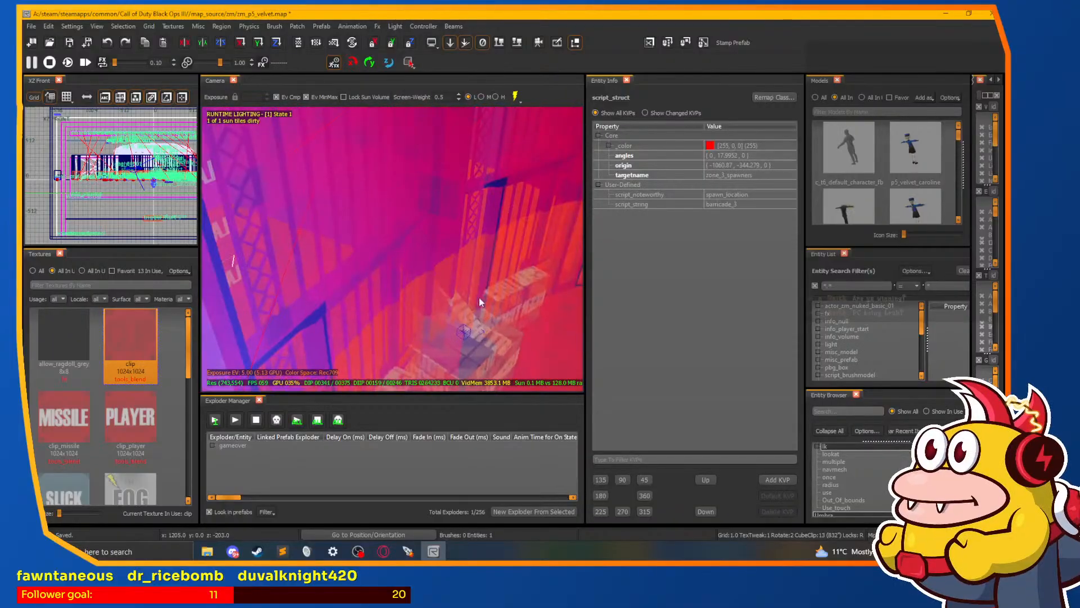
pyautogui.rightClick(478, 297)
pyautogui.rightClick(477, 298)
pyautogui.rightClick(477, 298)
pyautogui.rightClick(469, 297)
pyautogui.press('Escape')
# Step: Expand the trigger_box group in the Entity List and select the trigger box named locator_5
pyautogui.scroll(-2, 429, 299)
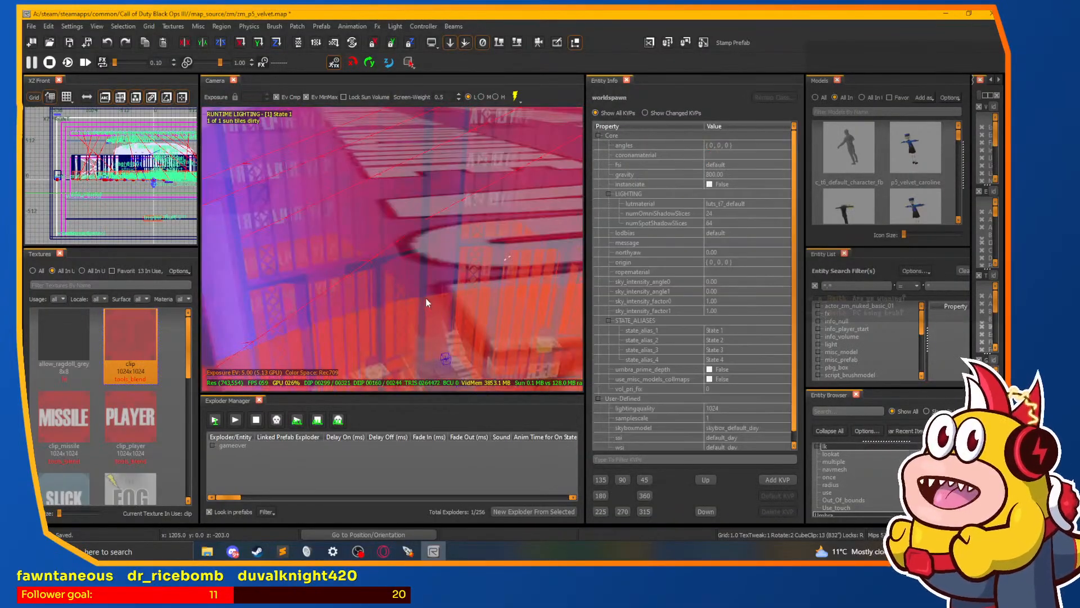
pyautogui.scroll(-3, 869, 360)
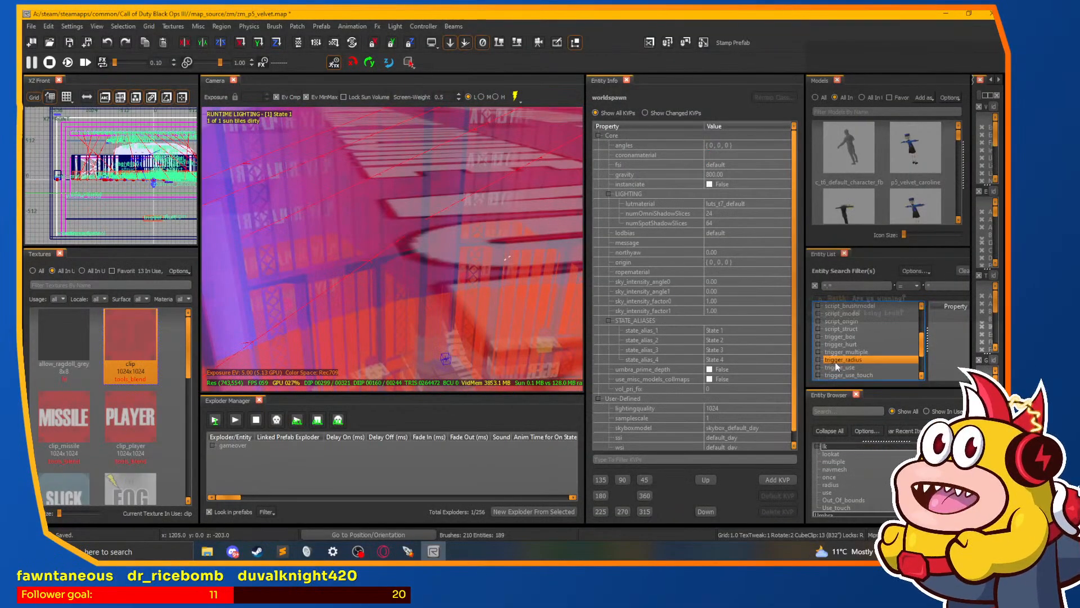
pyautogui.click(822, 353)
pyautogui.click(819, 360)
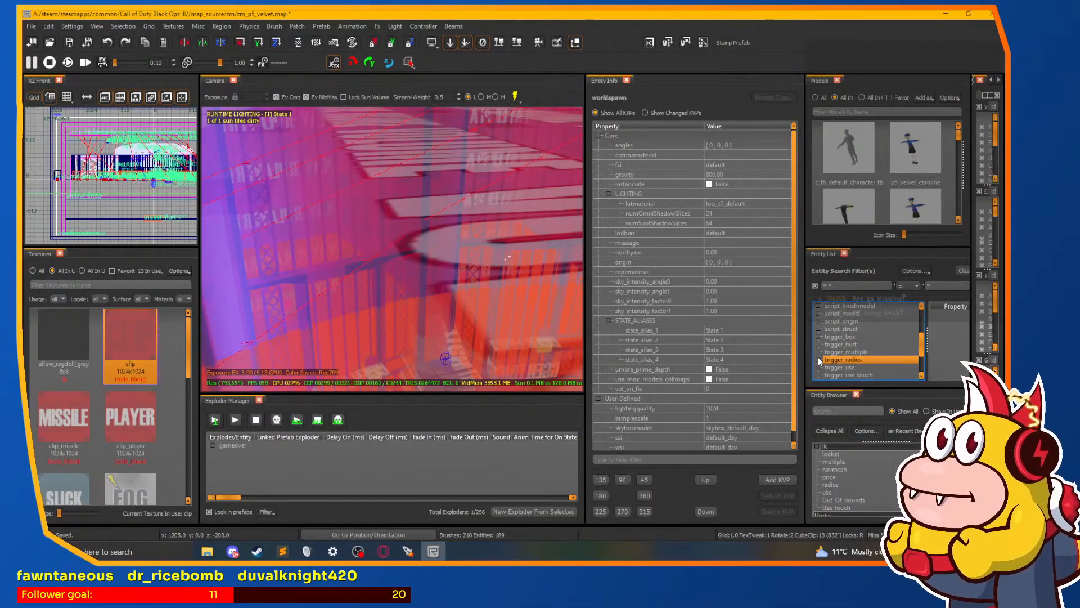
pyautogui.click(820, 360)
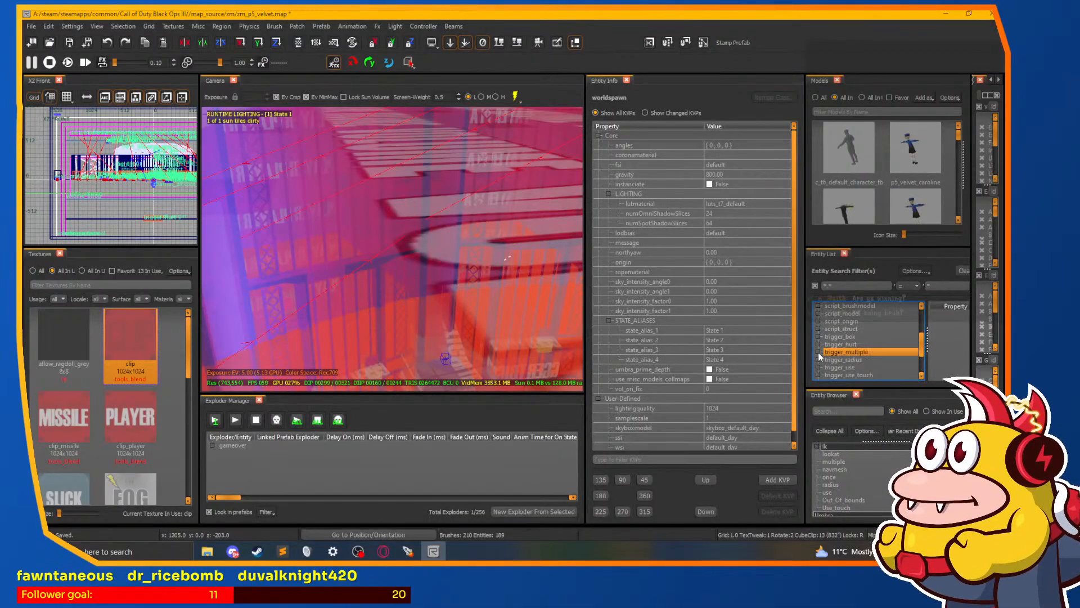
pyautogui.click(818, 337)
pyautogui.click(818, 338)
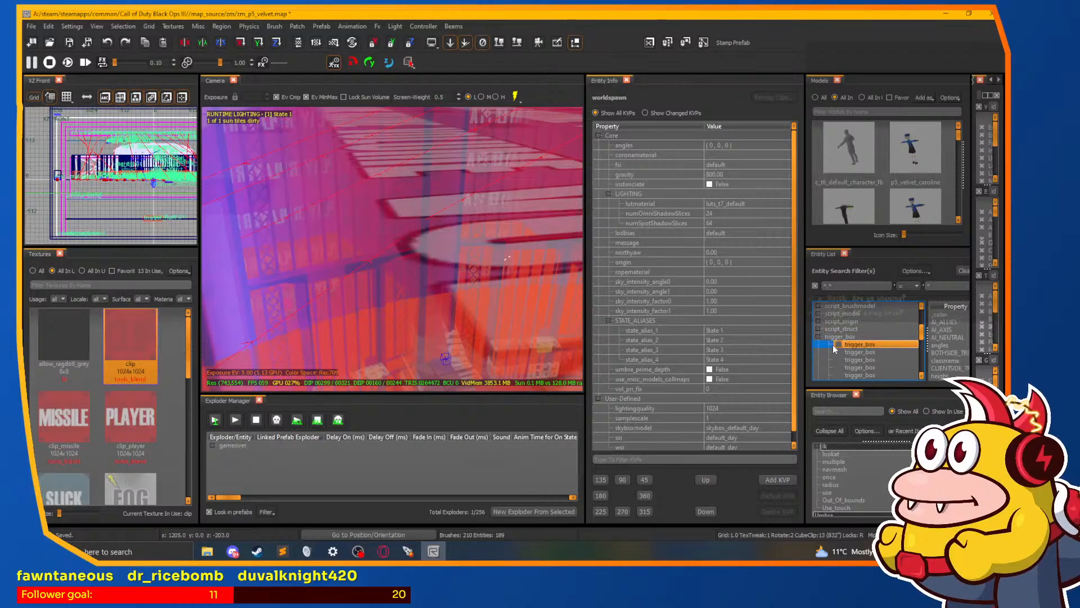
pyautogui.click(854, 345)
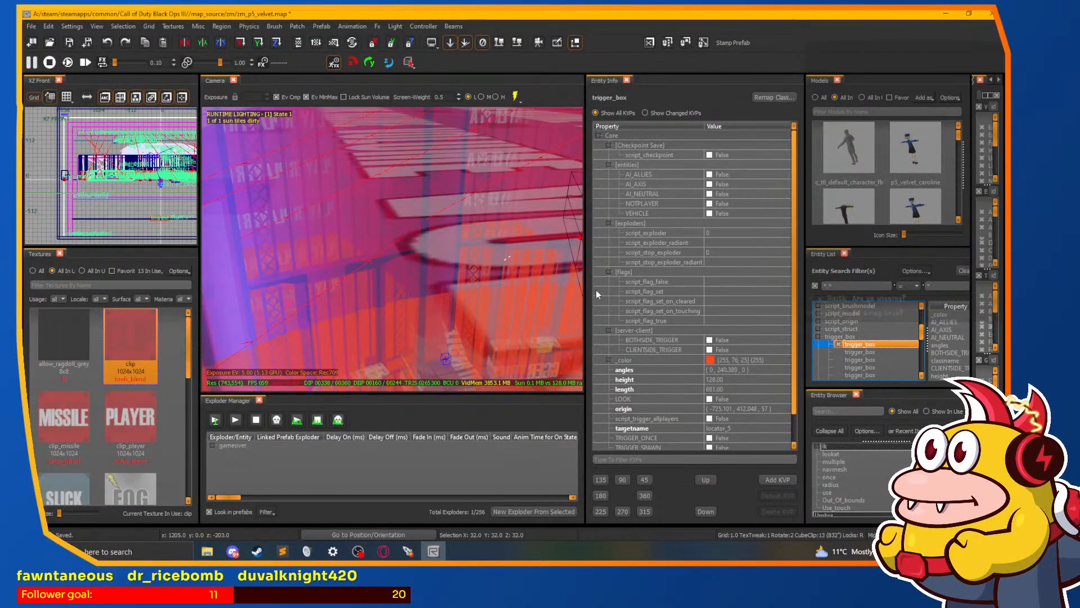
# Step: Compare the locator_5 trigger box's bounds with the surrounding player clips and barricades, and clear the selection
pyautogui.moveTo(414, 287); pyautogui.dragTo(330, 286)
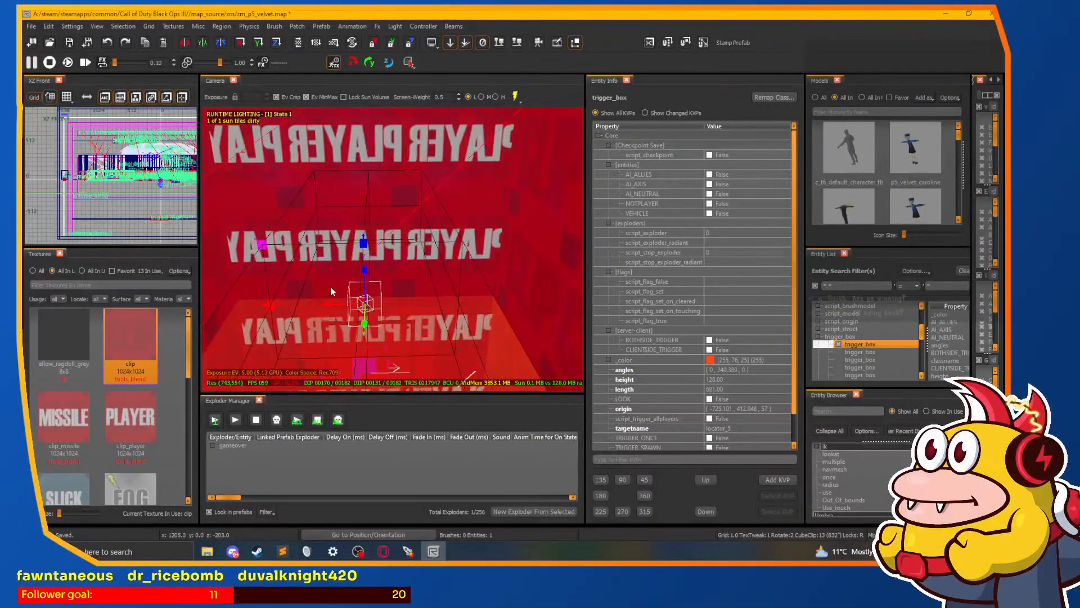
pyautogui.scroll(-2, 335, 282)
pyautogui.scroll(1, 336, 283)
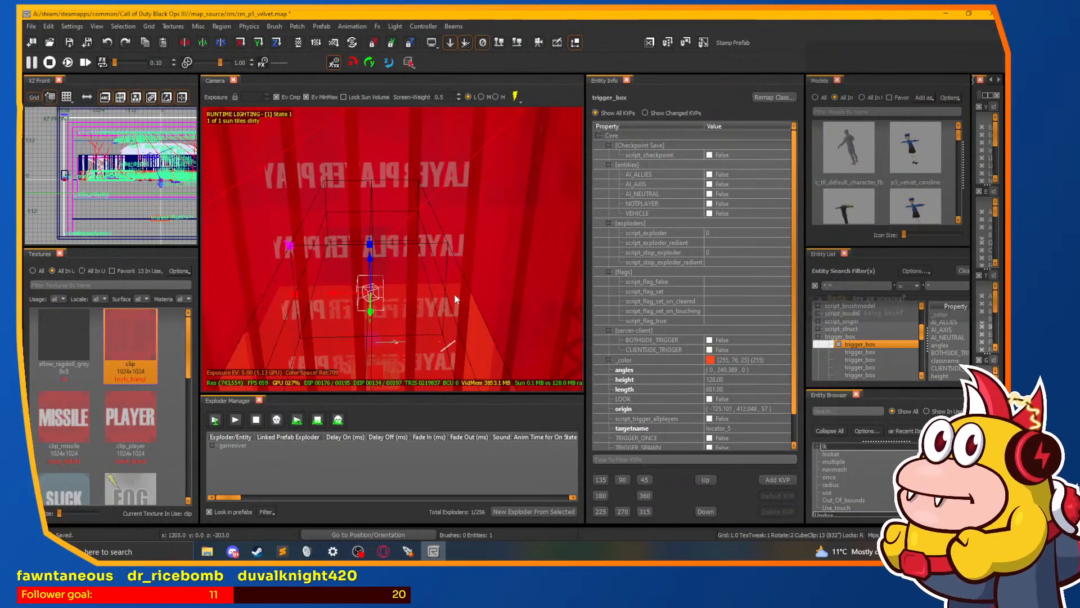
pyautogui.rightClick(423, 281)
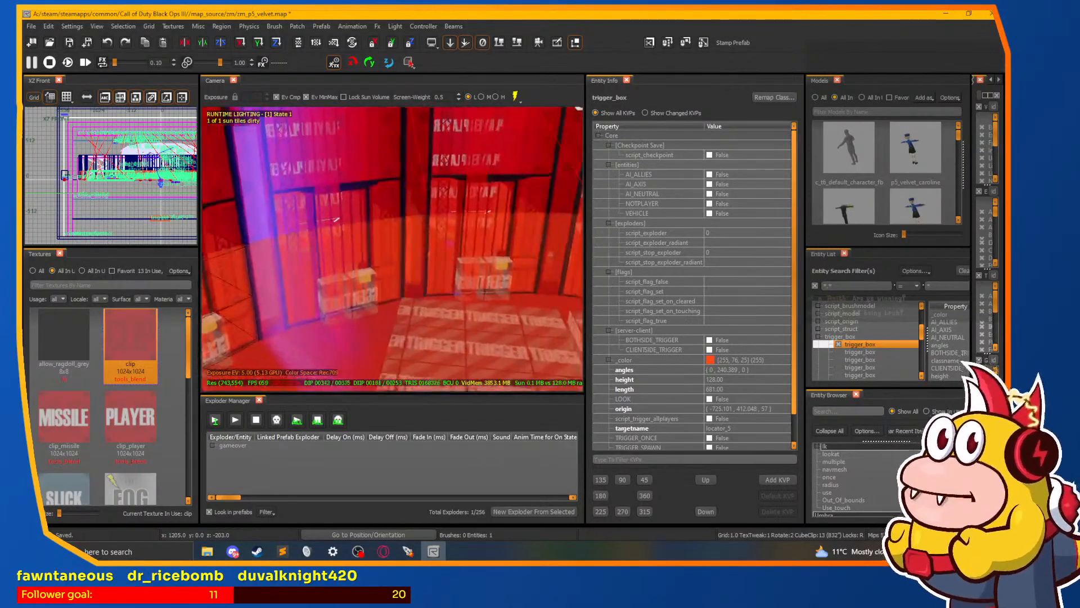
pyautogui.press('s')
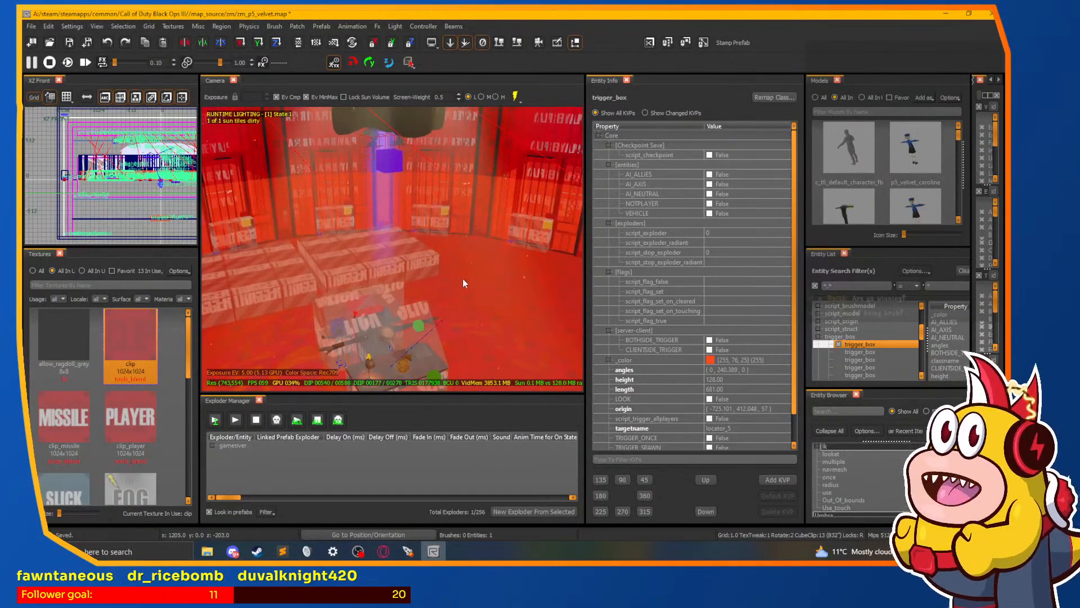
pyautogui.press('Escape')
pyautogui.rightClick(471, 287)
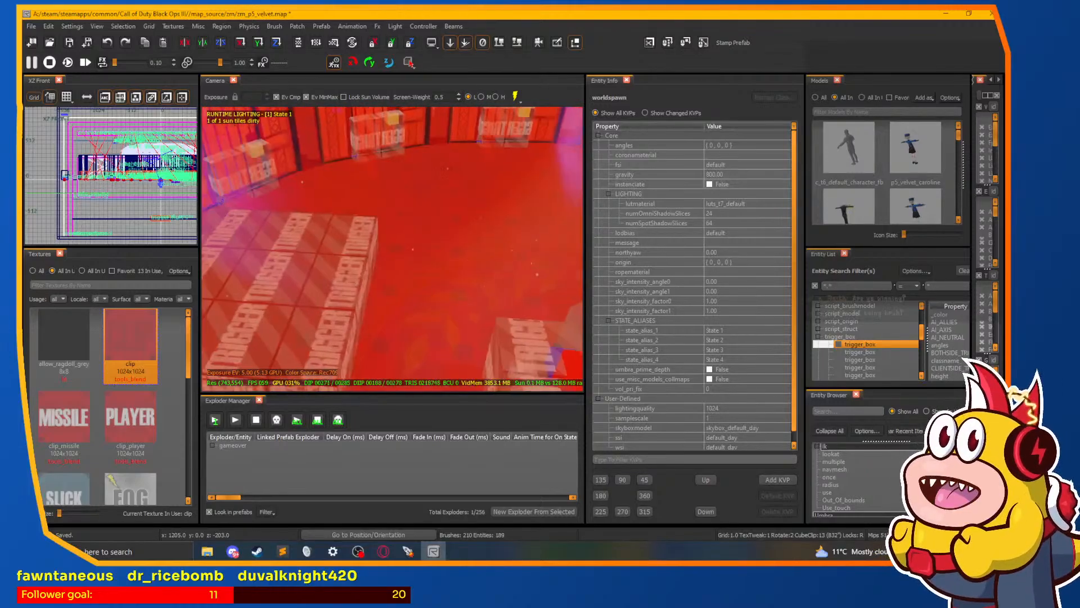
# Step: Place a new trigger_use entity on the open floor in the middle of the arena
pyautogui.press('s')
pyautogui.rightClick(471, 287)
pyautogui.rightClick(471, 286)
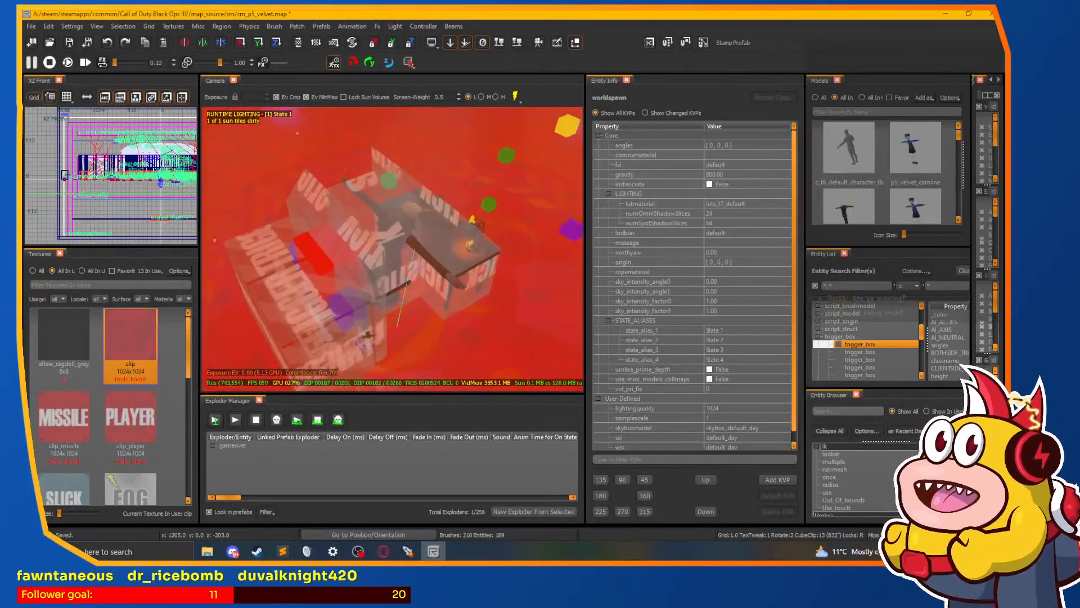
pyautogui.rightClick(472, 289)
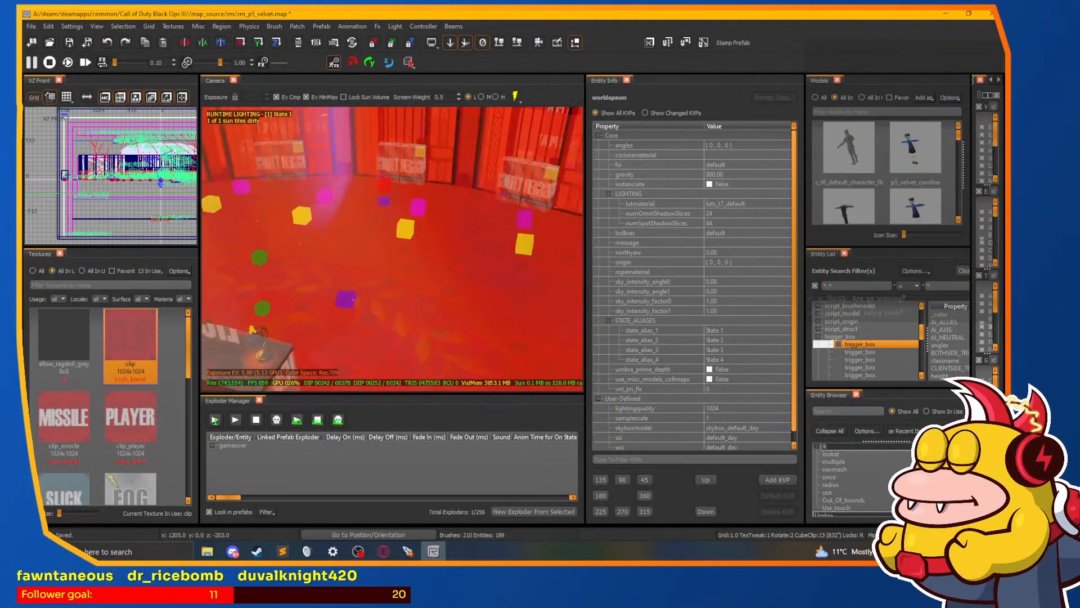
pyautogui.press('s')
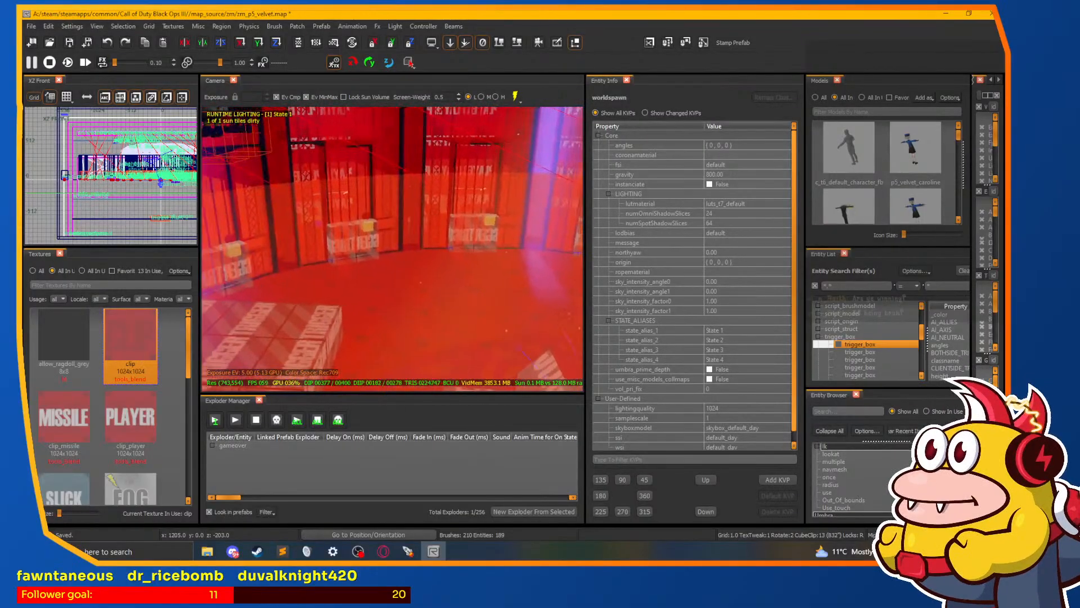
pyautogui.rightClick(471, 291)
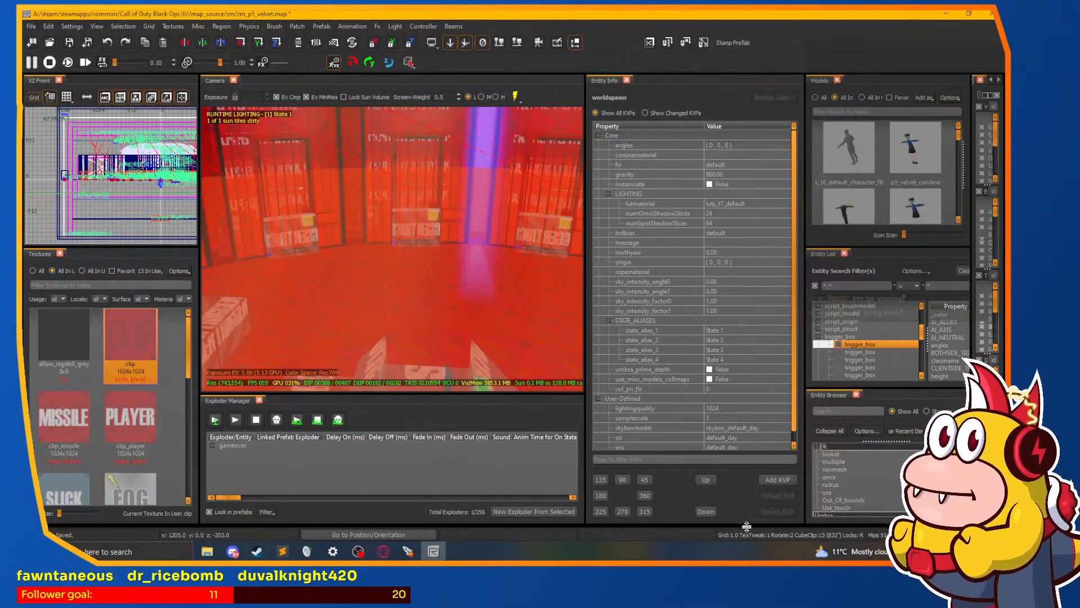
pyautogui.click(819, 491)
pyautogui.moveTo(819, 491); pyautogui.dragTo(415, 290)
pyautogui.rightClick(425, 304)
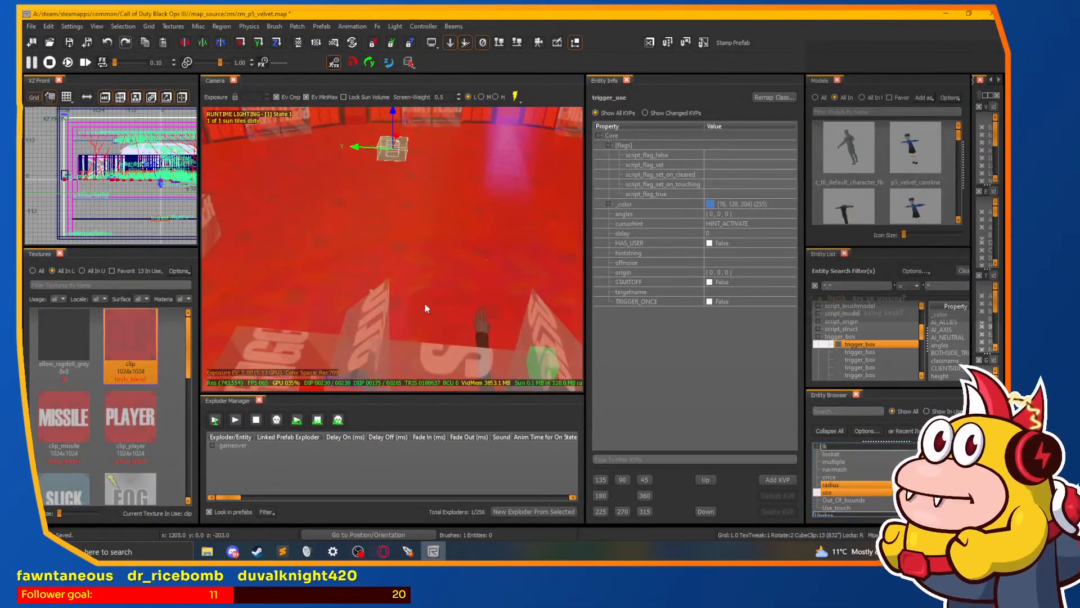
# Step: Stretch the trigger_use volume in length and width into a large block covering the floor beside the central table
pyautogui.moveTo(417, 239); pyautogui.dragTo(545, 254)
pyautogui.rightClick(369, 238)
pyautogui.rightClick(377, 240)
pyautogui.rightClick(545, 254)
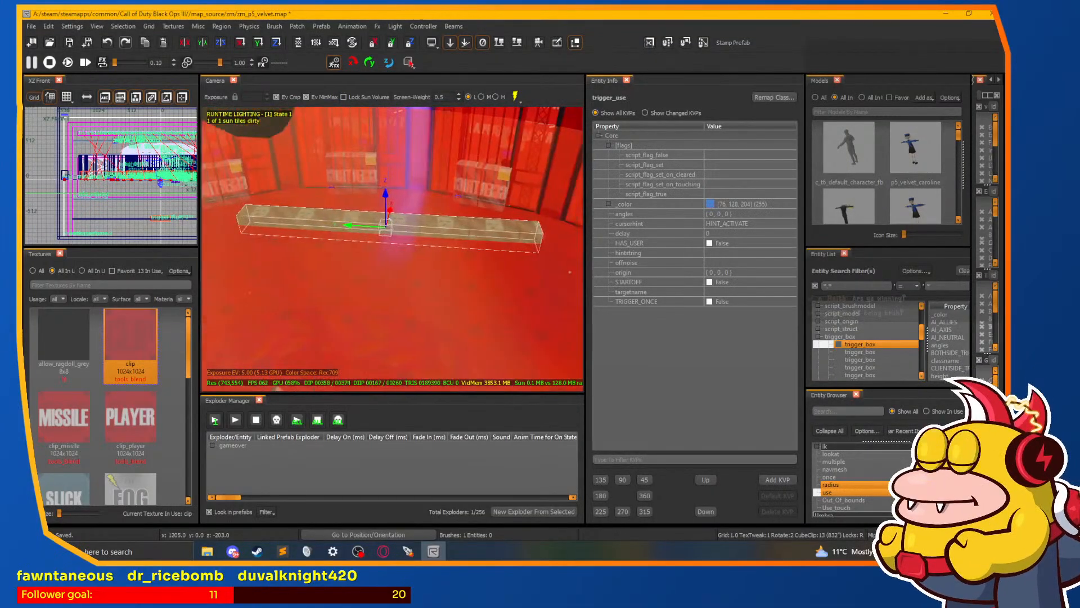
pyautogui.rightClick(515, 260)
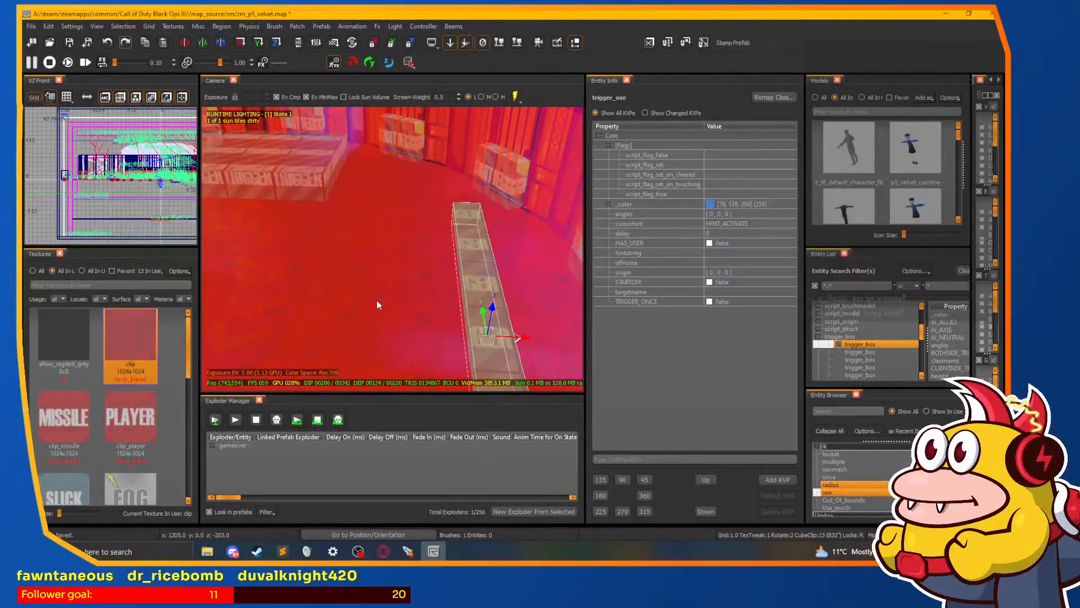
pyautogui.moveTo(376, 299); pyautogui.dragTo(308, 264)
pyautogui.rightClick(308, 263)
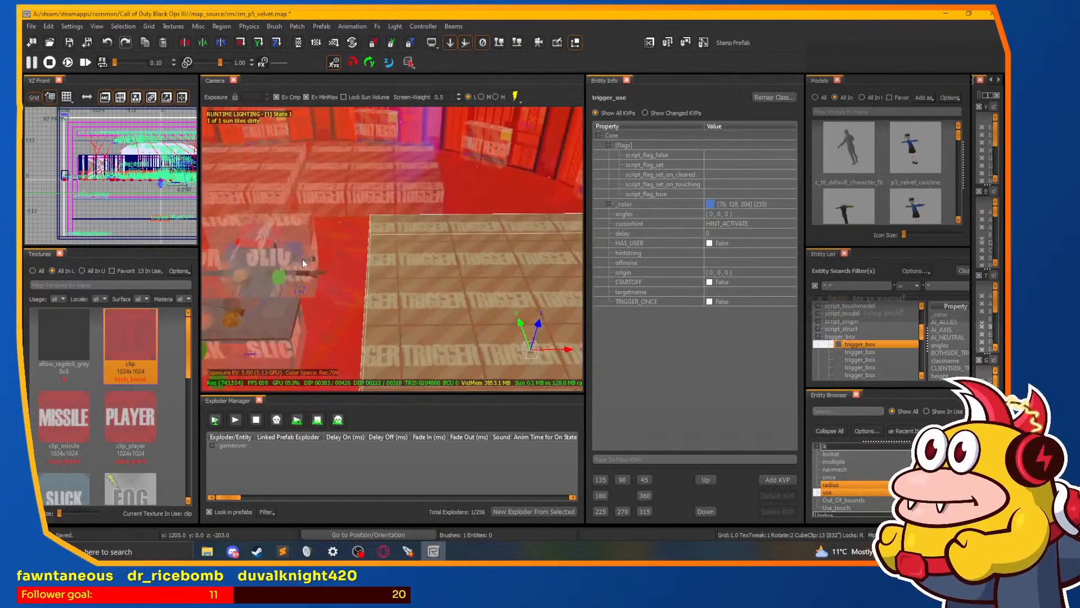
# Step: Fine-tune the edges of the trigger_use volume so that it borders the table and its clip brushes
pyautogui.moveTo(321, 331); pyautogui.dragTo(293, 345)
pyautogui.rightClick(293, 345)
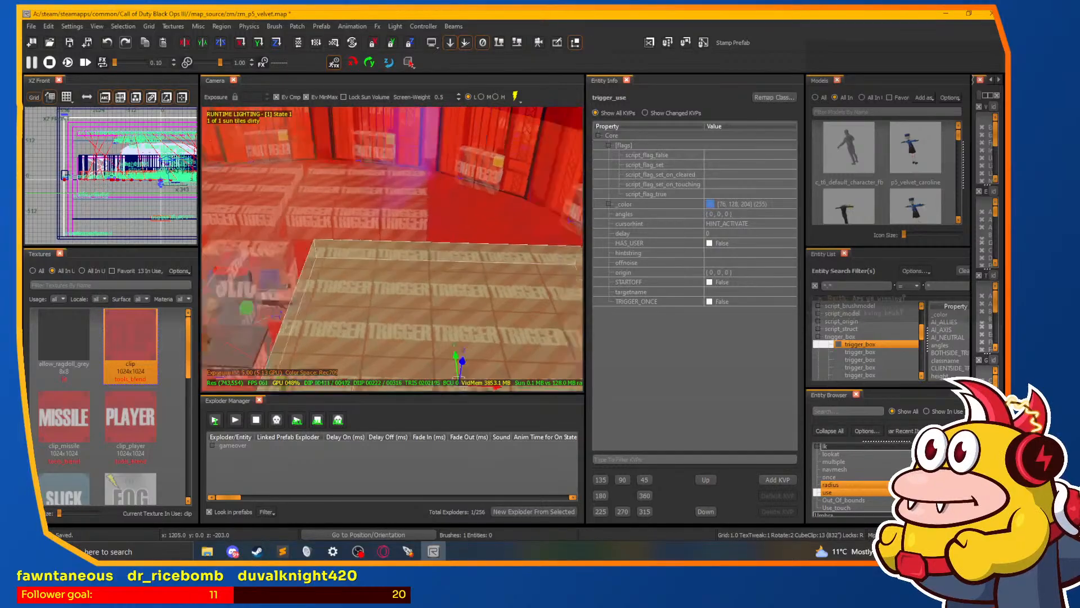
pyautogui.moveTo(473, 315); pyautogui.dragTo(505, 316)
pyautogui.rightClick(505, 316)
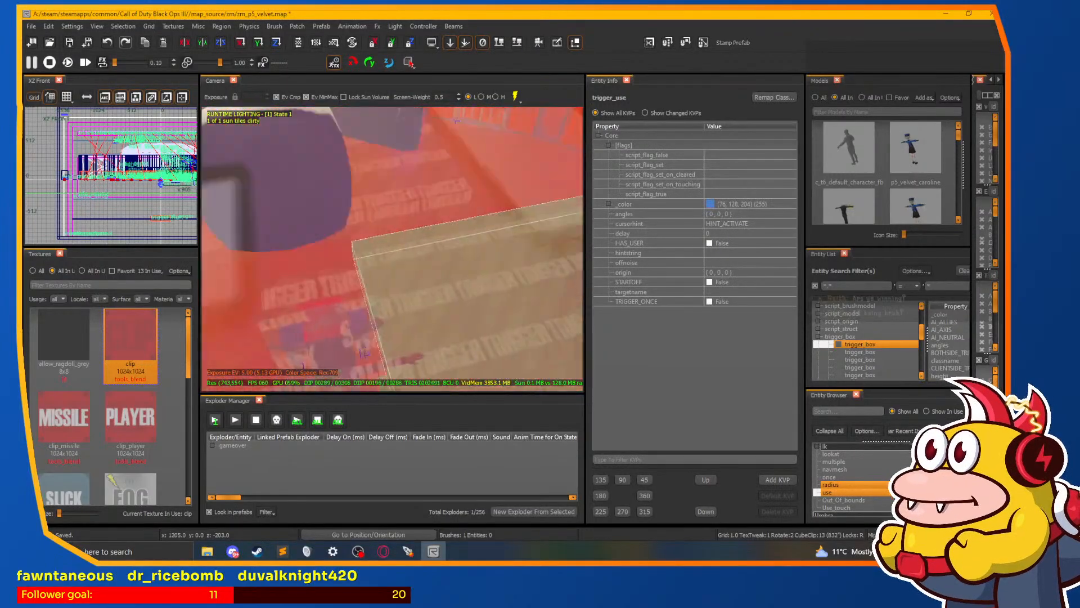
pyautogui.moveTo(379, 324); pyautogui.dragTo(374, 330)
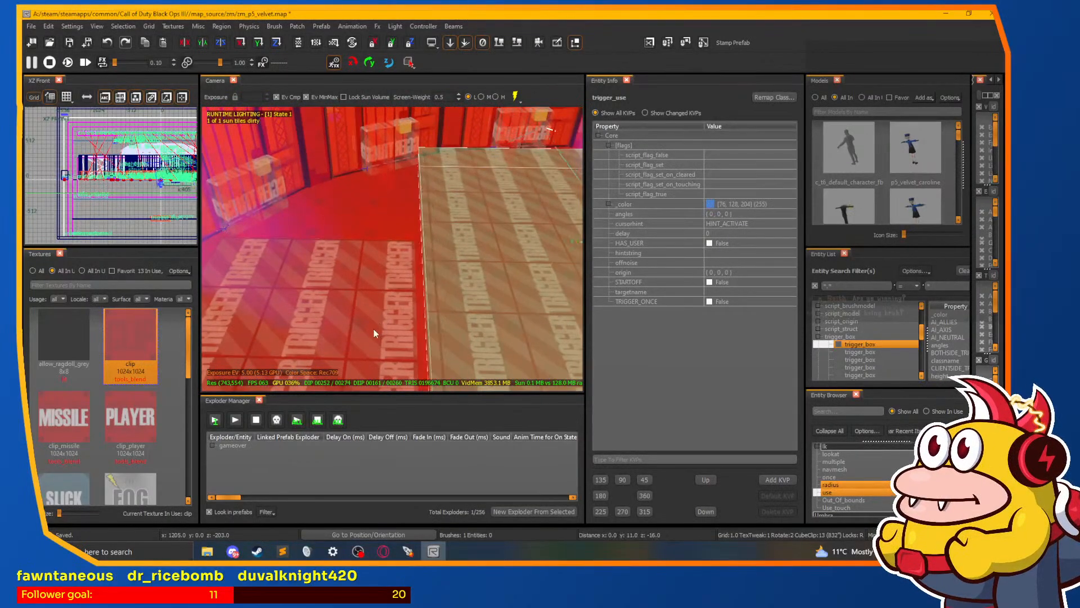
pyautogui.rightClick(374, 329)
pyautogui.moveTo(461, 304); pyautogui.dragTo(524, 332)
pyautogui.rightClick(524, 336)
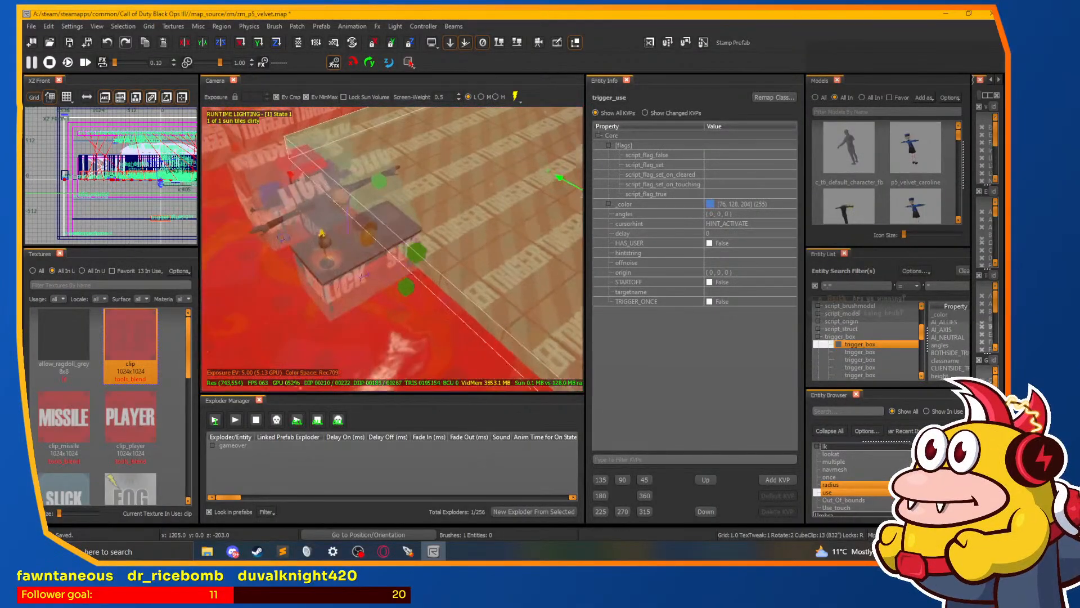
# Step: Set the trigger_use entity's cursorhint to HINT_NOICON and its targetname to test_trgr_use
pyautogui.click(735, 291)
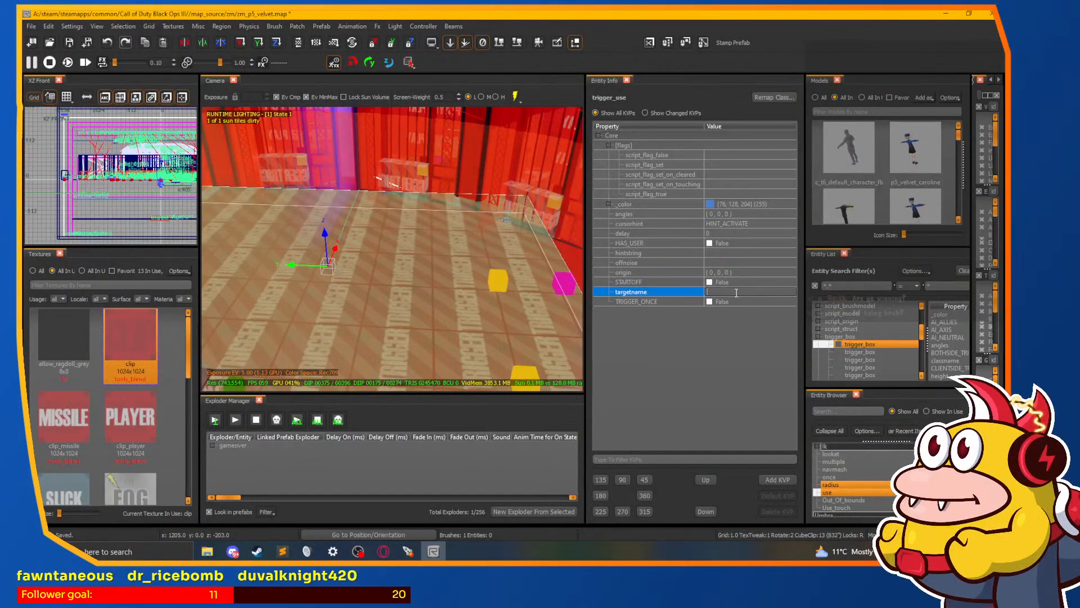
pyautogui.click(744, 225)
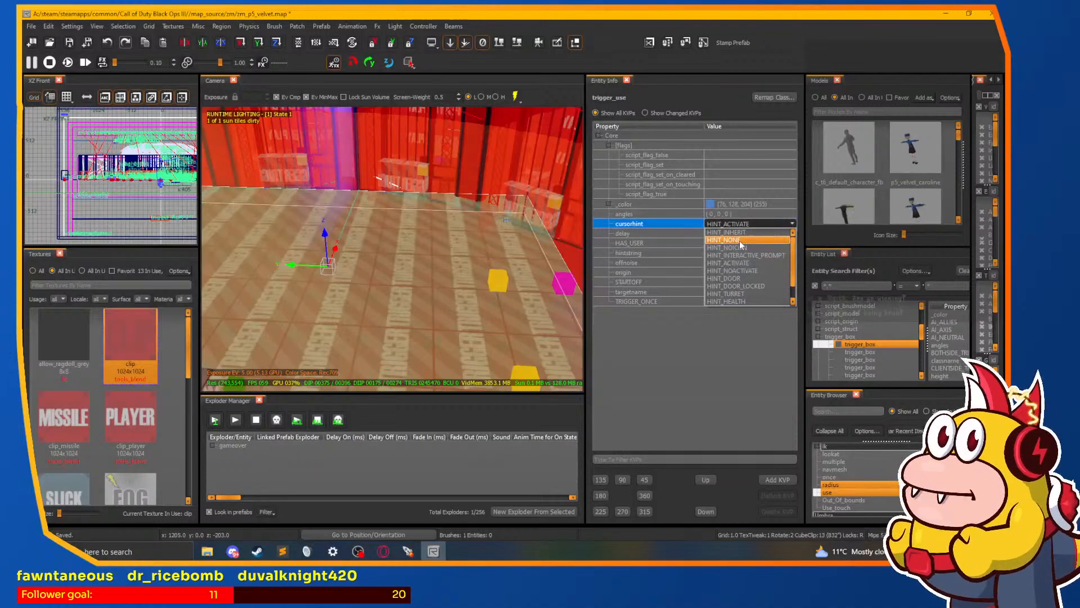
pyautogui.click(732, 248)
pyautogui.click(730, 291)
pyautogui.write('test_t')
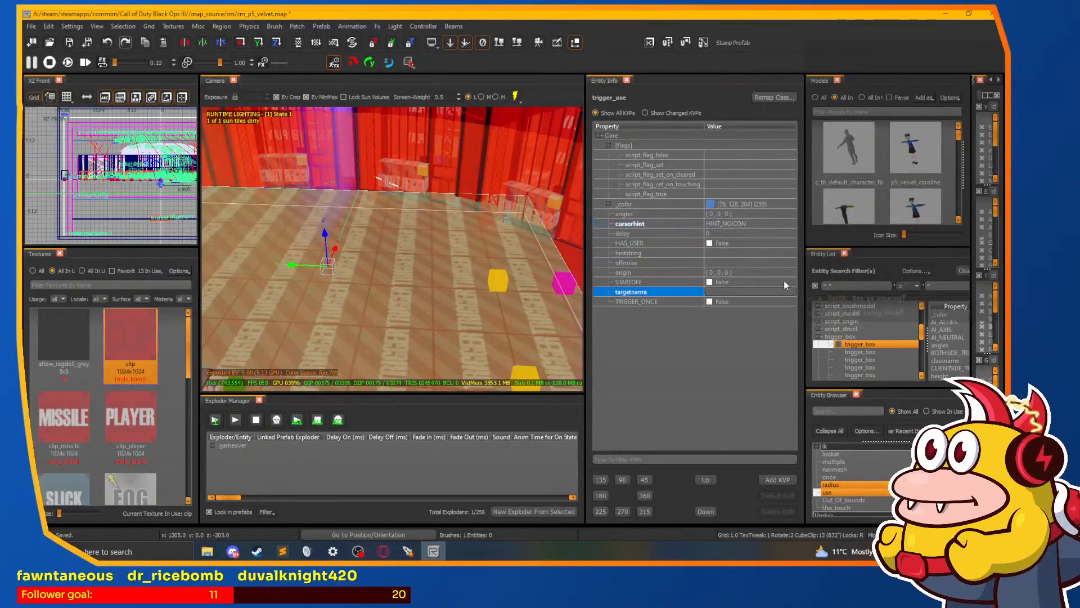
pyautogui.write('rgr')
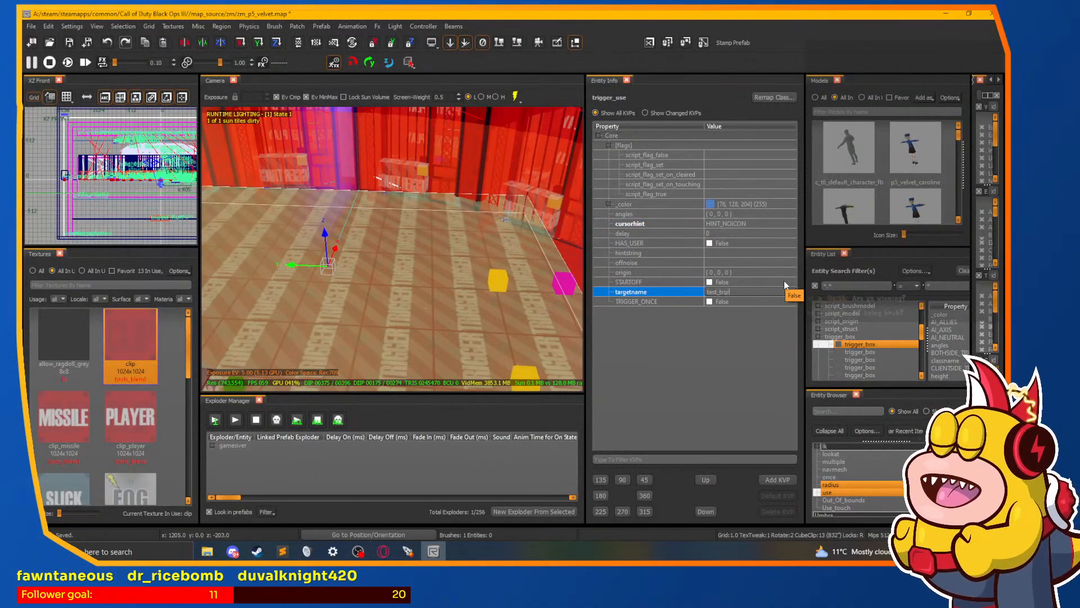
pyautogui.write('_use')
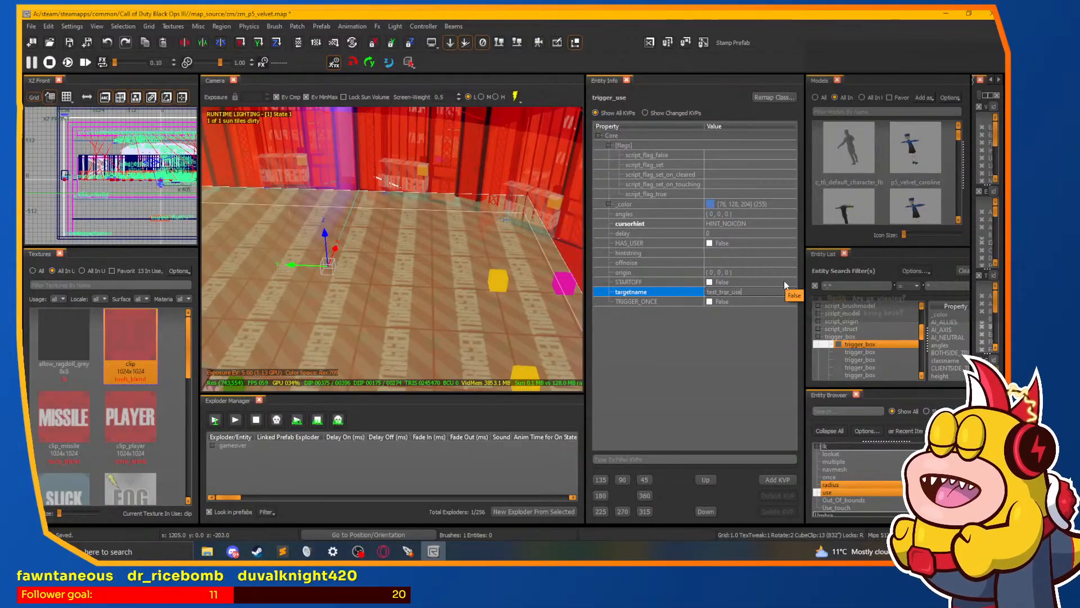
pyautogui.press('Return')
# Step: Clear the selection and place a new trigger_box entity on the open floor across the table from the trigger_use volume
pyautogui.rightClick(459, 238)
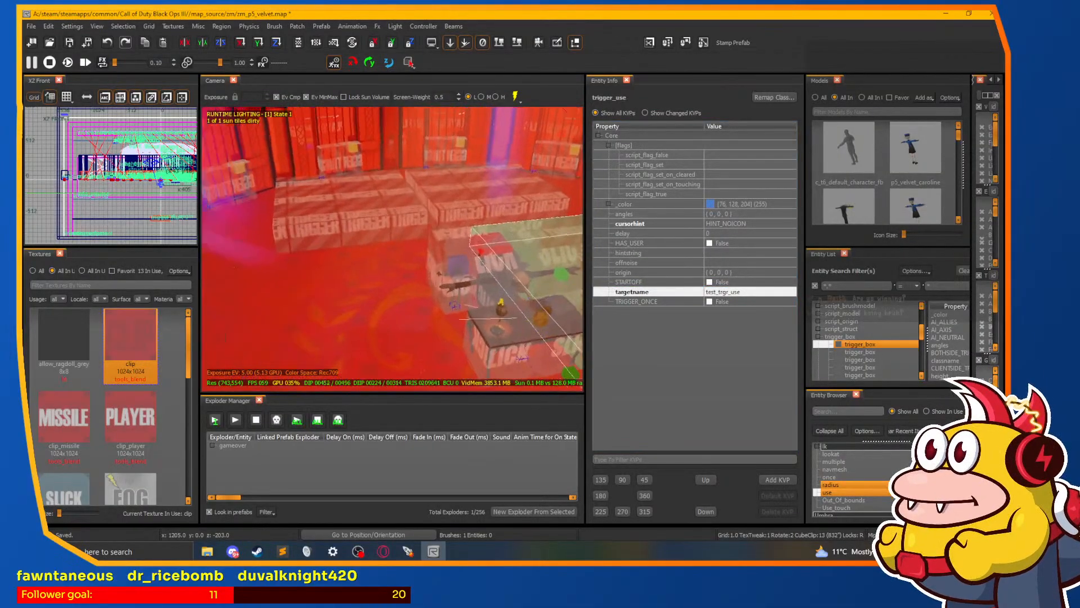
pyautogui.rightClick(429, 255)
pyautogui.press('Escape')
pyautogui.scroll(2, 852, 467)
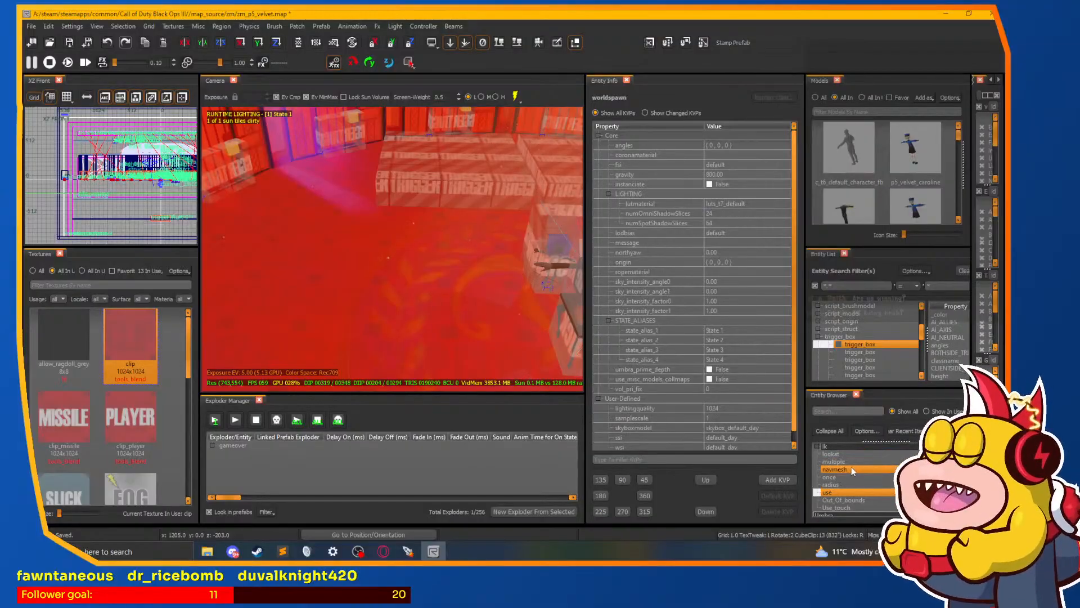
pyautogui.click(850, 466)
pyautogui.moveTo(851, 468); pyautogui.dragTo(377, 304)
pyautogui.press('a')
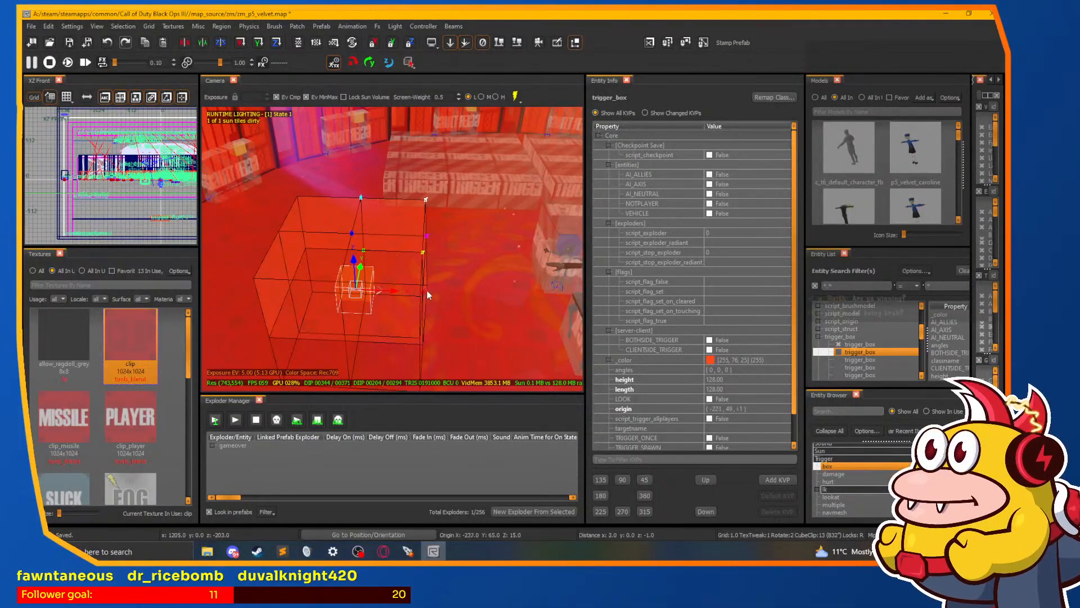
# Step: Enlarge the new trigger_box on its side of the table, stretching its length to about 832 units
pyautogui.moveTo(423, 291); pyautogui.dragTo(528, 278)
pyautogui.rightClick(528, 278)
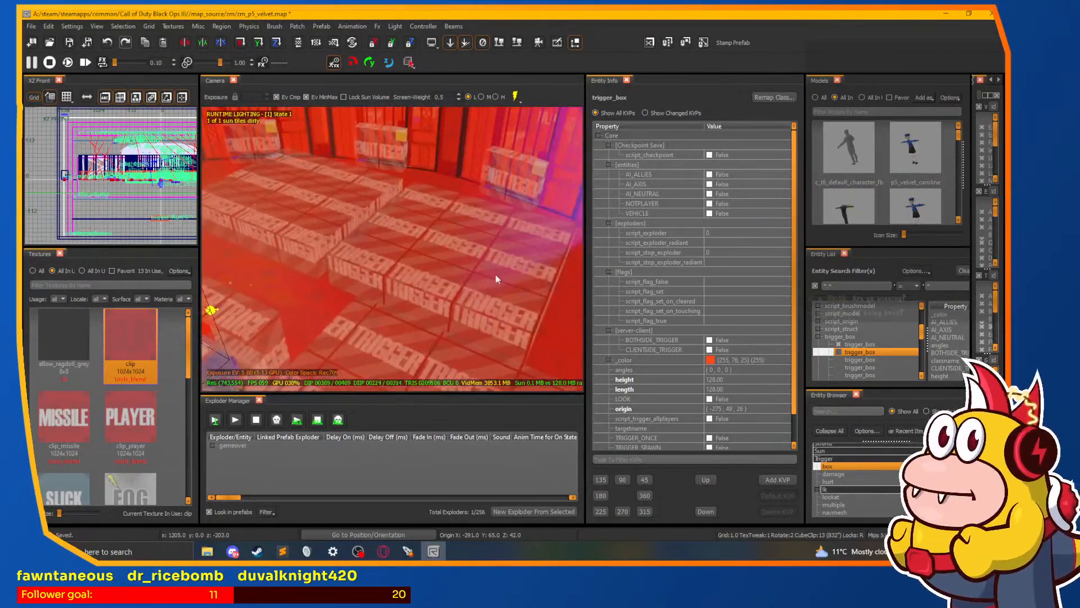
pyautogui.rightClick(488, 275)
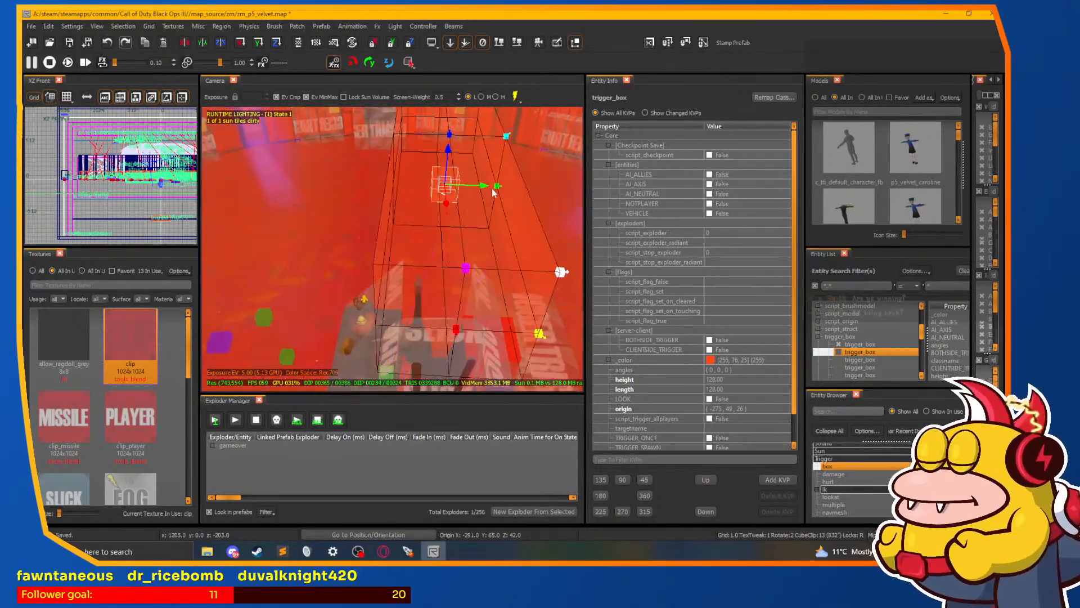
pyautogui.moveTo(497, 186); pyautogui.dragTo(757, 219)
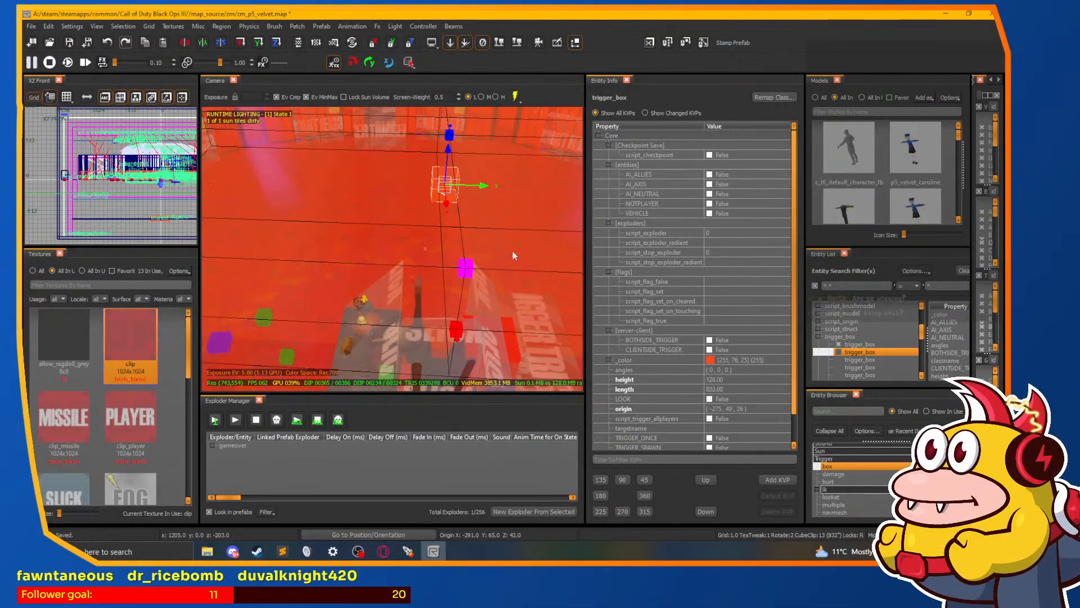
pyautogui.rightClick(512, 251)
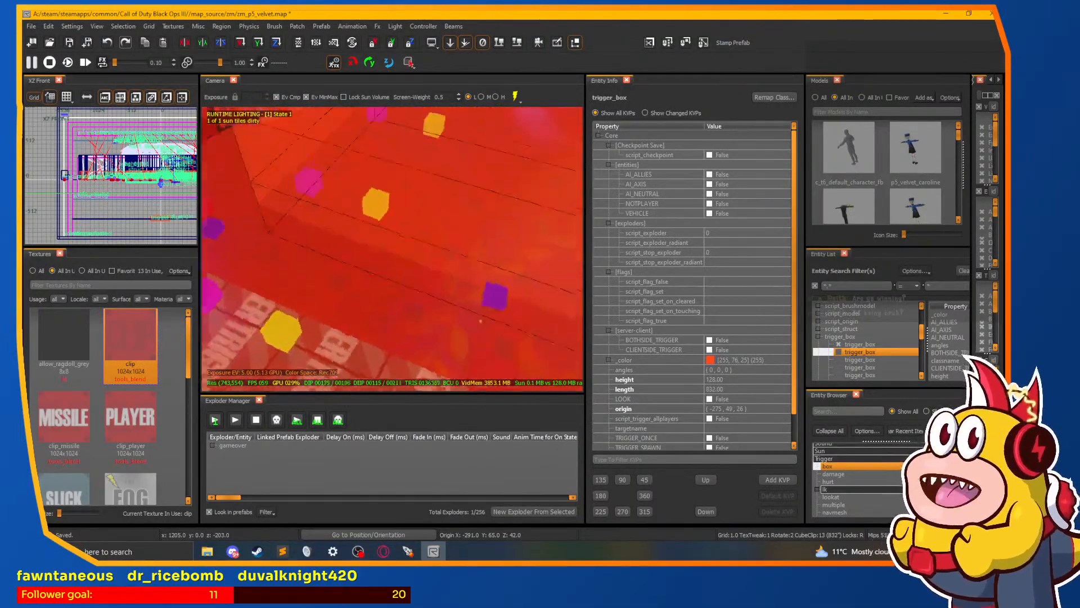
pyautogui.rightClick(507, 252)
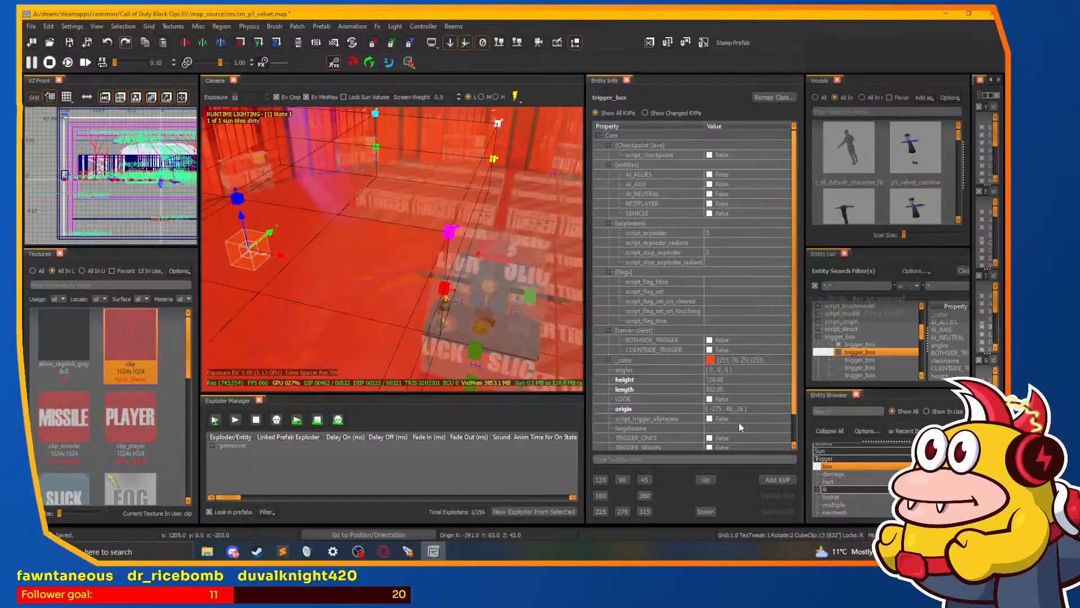
# Step: Set the new trigger_box's targetname to test_trgr_box and clear the selection
pyautogui.click(727, 428)
pyautogui.write('test_trgr_boz')
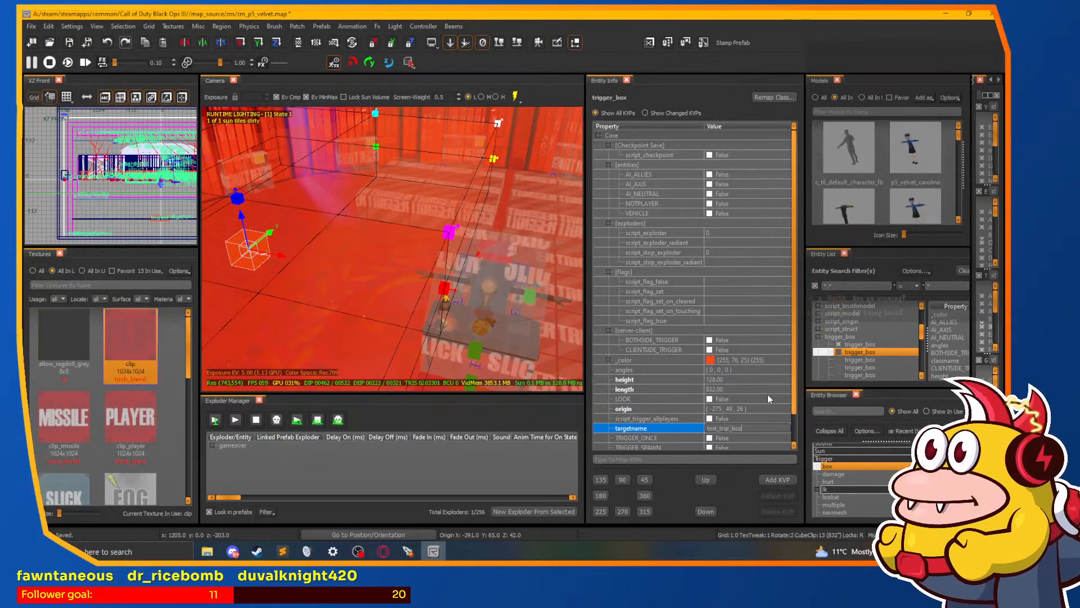
pyautogui.press('BackSpace')
pyautogui.write('x')
pyautogui.press('Return')
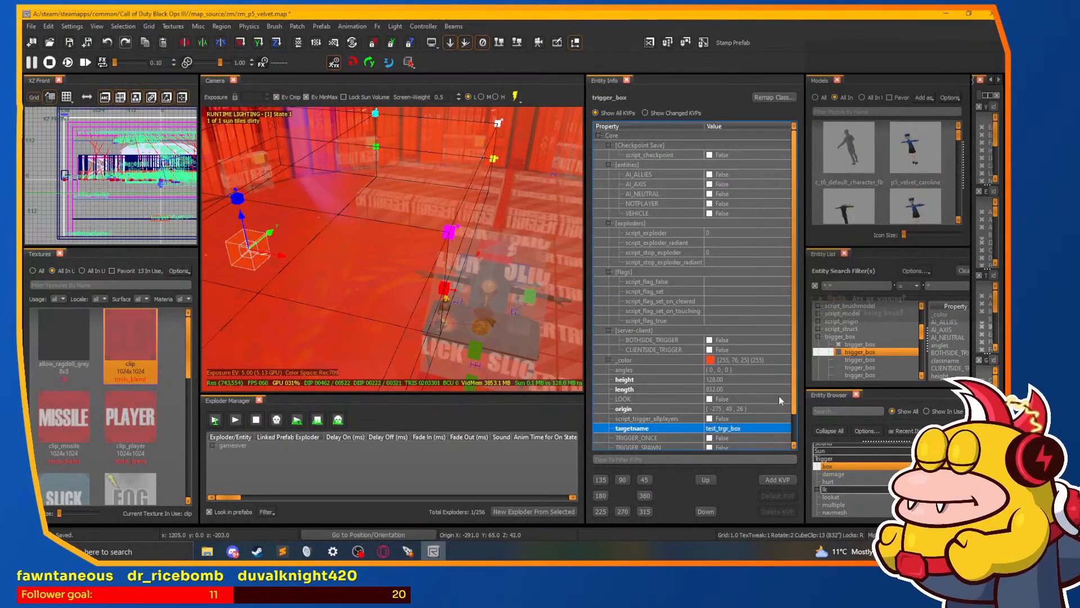
pyautogui.rightClick(406, 224)
pyautogui.press('Escape')
# Step: Check the volumes around the table by selecting them in turn, and open the trigger_use entity's targetname value
pyautogui.keyDown('shift'); pyautogui.click(421, 276); pyautogui.keyUp('shift')
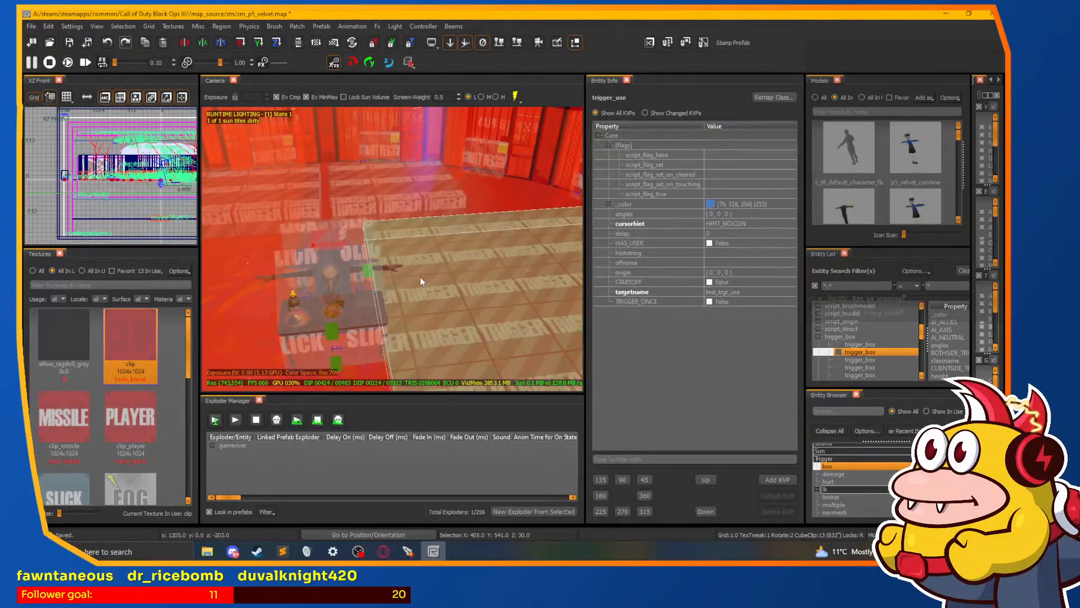
pyautogui.rightClick(421, 276)
pyautogui.press('Escape')
pyautogui.keyDown('shift'); pyautogui.click(357, 289); pyautogui.keyUp('shift')
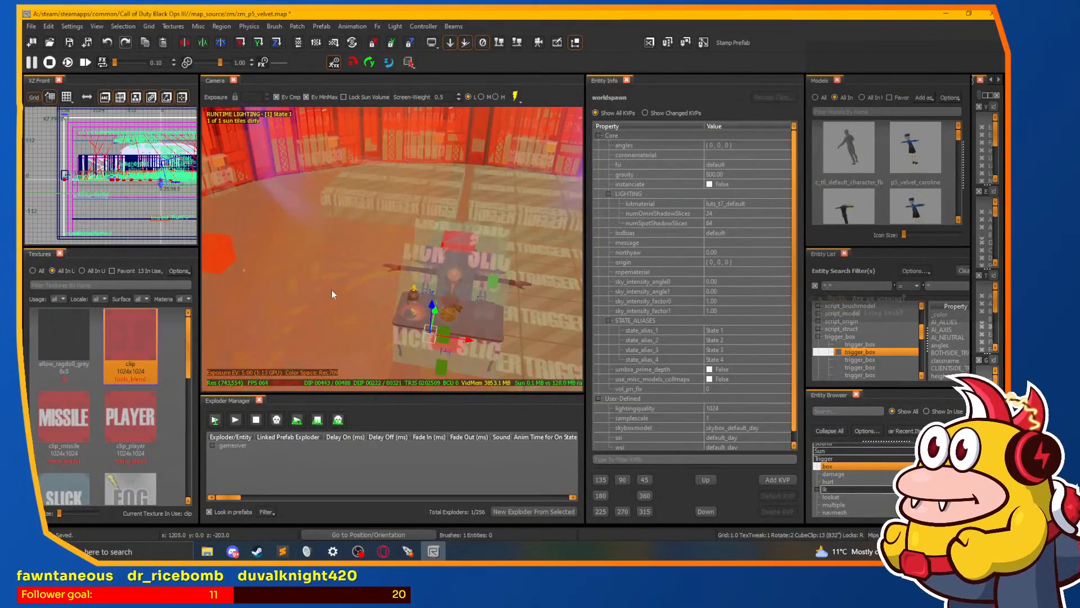
pyautogui.press('Escape')
pyautogui.keyDown('shift'); pyautogui.click(296, 272); pyautogui.keyUp('shift')
pyautogui.press('Escape')
pyautogui.keyDown('shift'); pyautogui.click(530, 327); pyautogui.keyUp('shift')
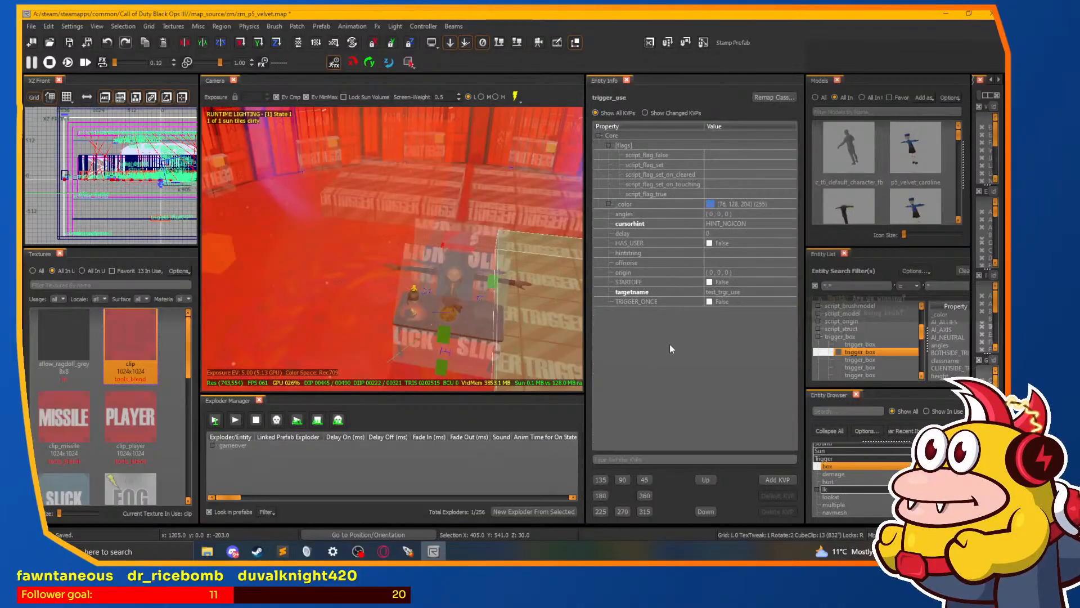
pyautogui.click(736, 292)
# Step: Switch to Sublime Text and locate the temp() function in zm_p5_velvet.gsc
pyautogui.click(283, 551)
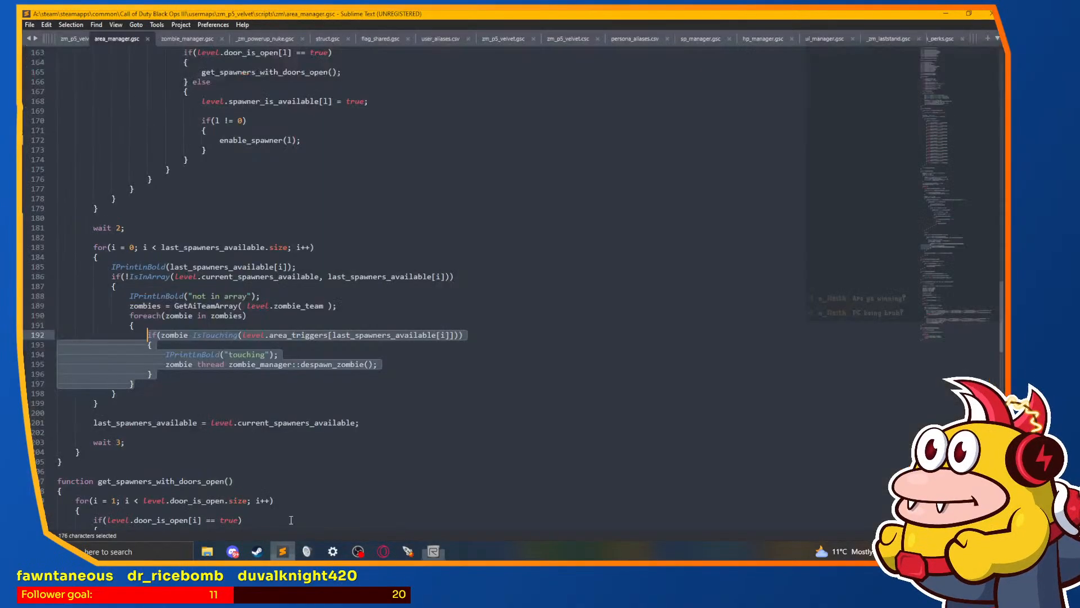
pyautogui.click(490, 39)
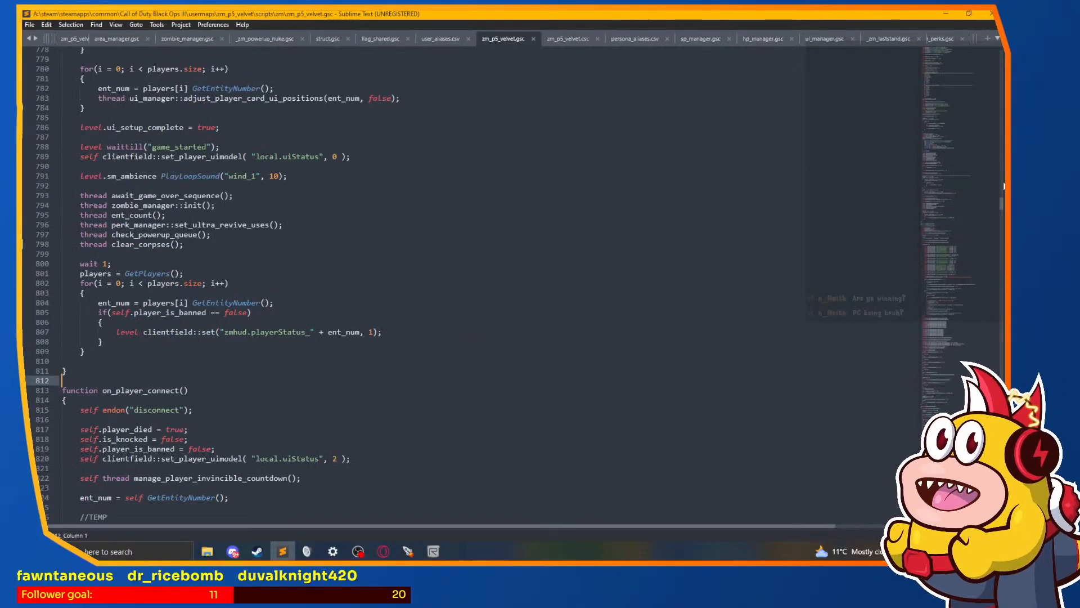
pyautogui.moveTo(1000, 202); pyautogui.dragTo(1001, 467)
pyautogui.scroll(-4, 536, 355)
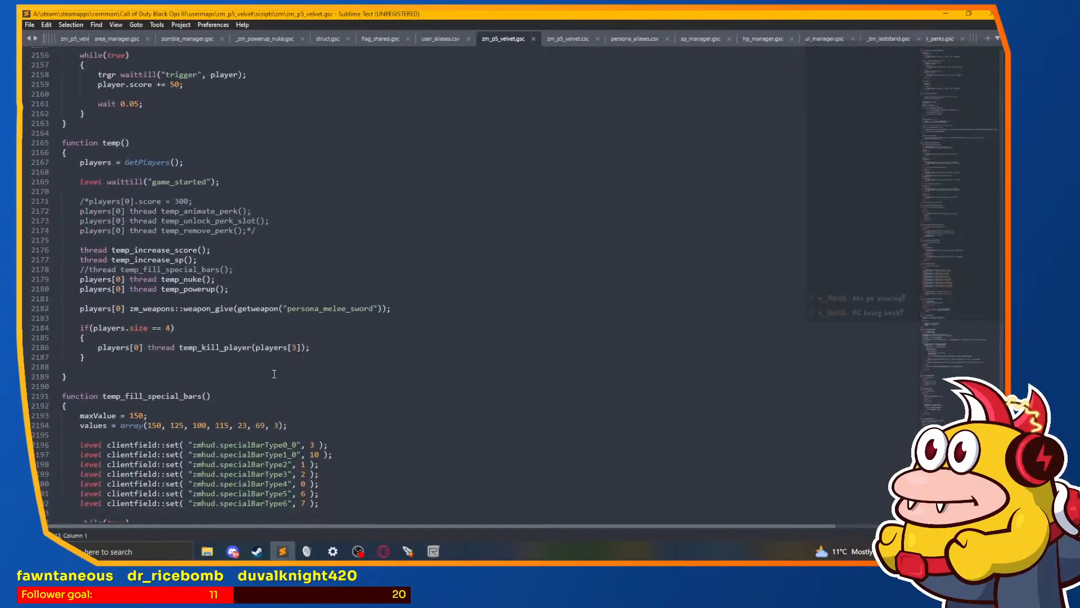
# Step: Declare a new function temp_test_box_trgr() directly below the temp() function
pyautogui.click(118, 373)
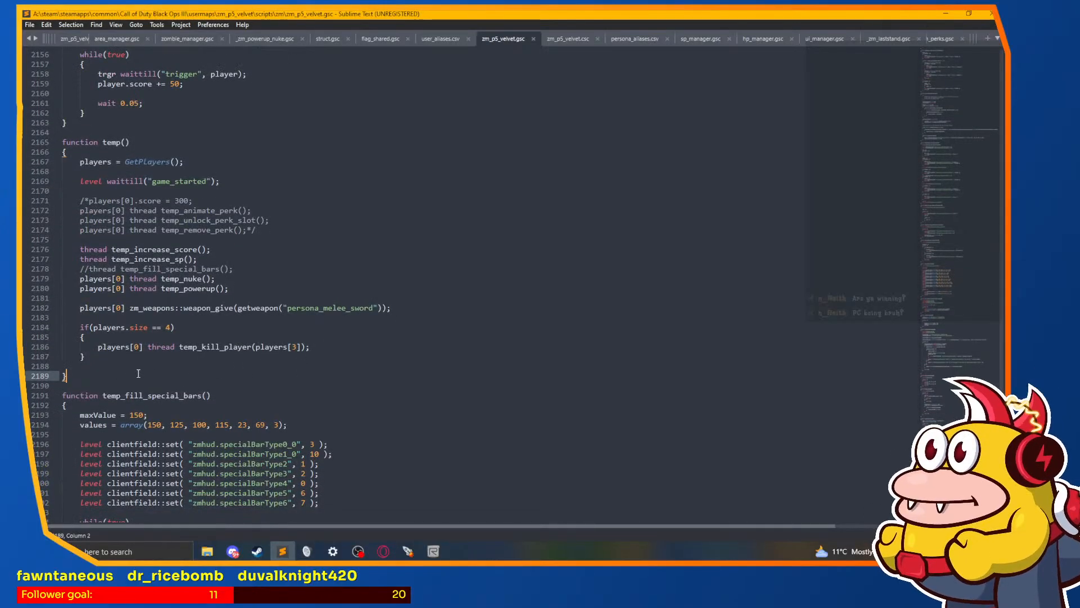
pyautogui.press('Return')
pyautogui.press('Return')
pyautogui.write('function tem')
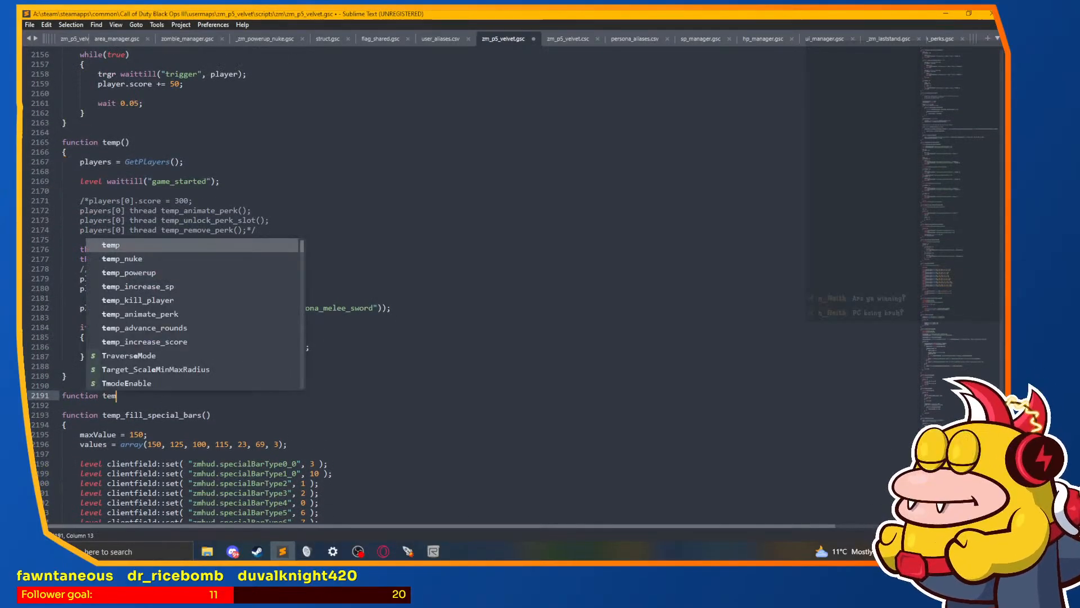
pyautogui.write('p_')
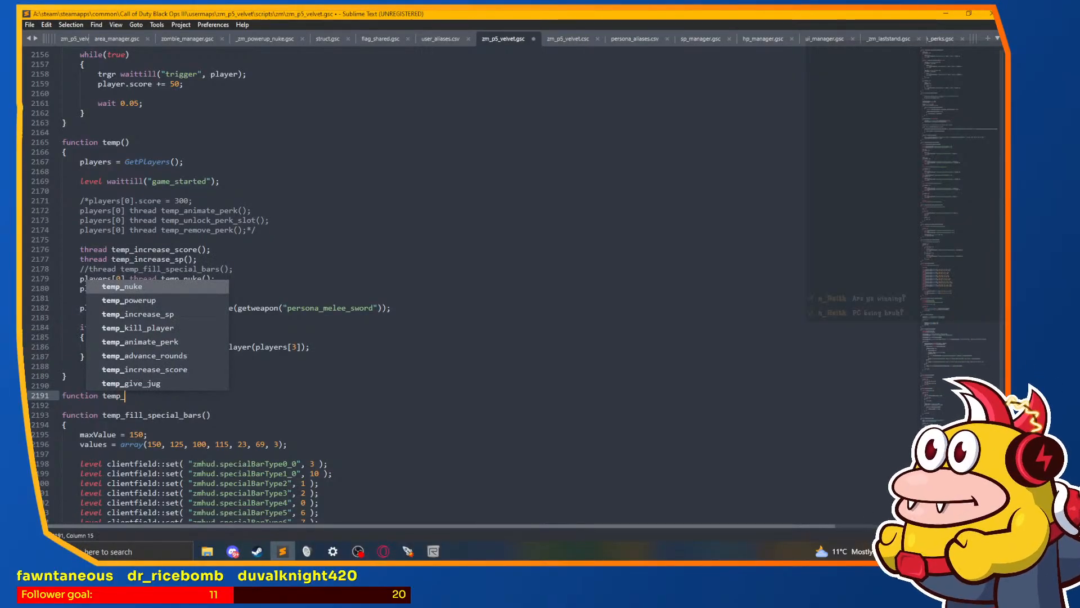
pyautogui.write('test')
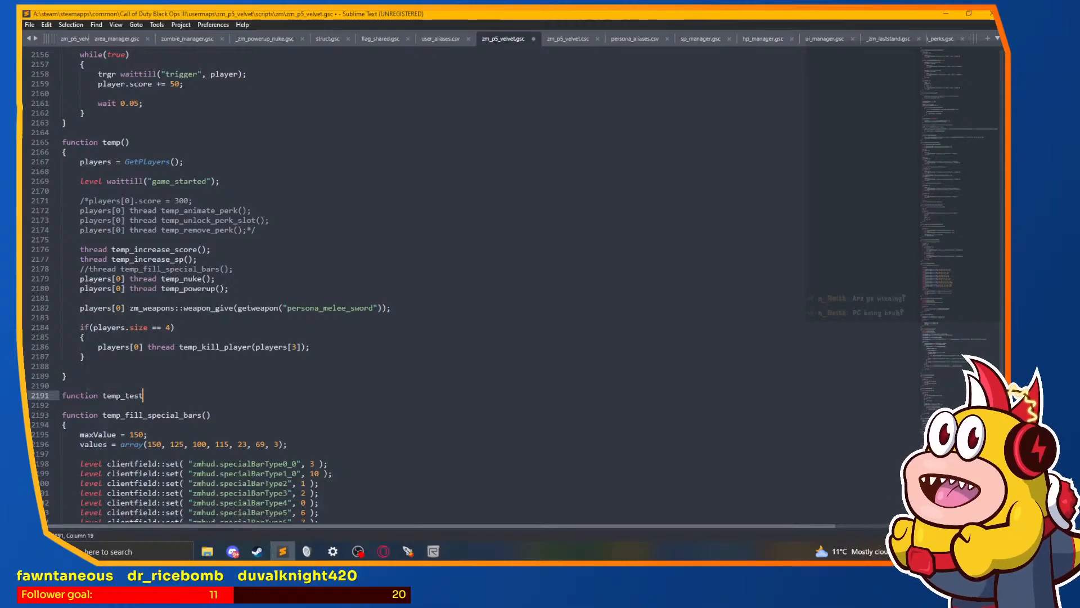
pyautogui.write('_box_trgr')
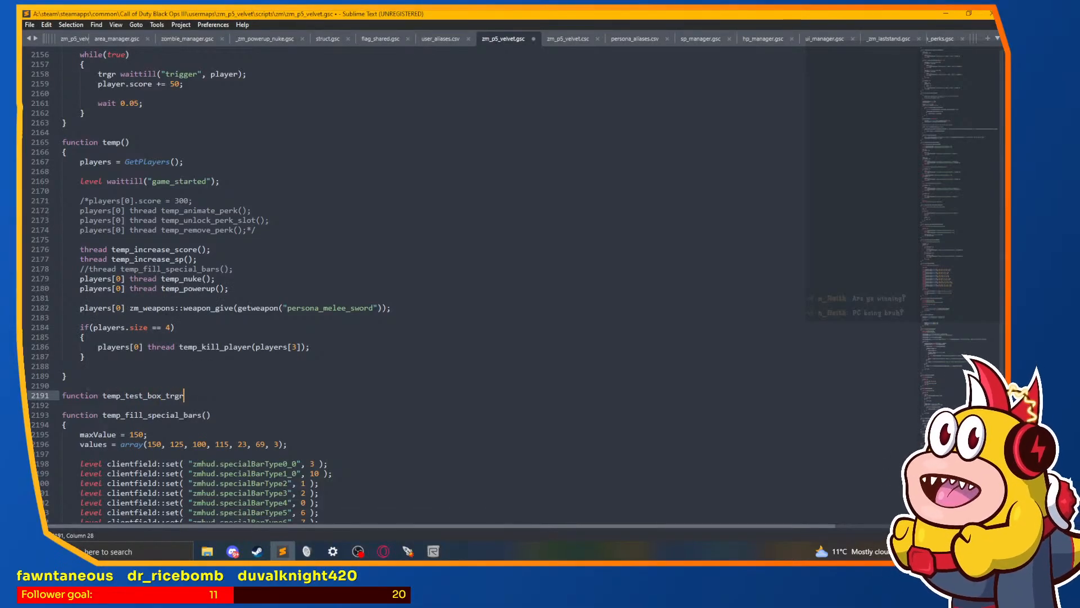
pyautogui.write('()')
# Step: Give temp_test_box_trgr() a body containing an empty while(true) loop
pyautogui.press('Return')
pyautogui.write('{')
pyautogui.press('Return')
pyautogui.write('whil')
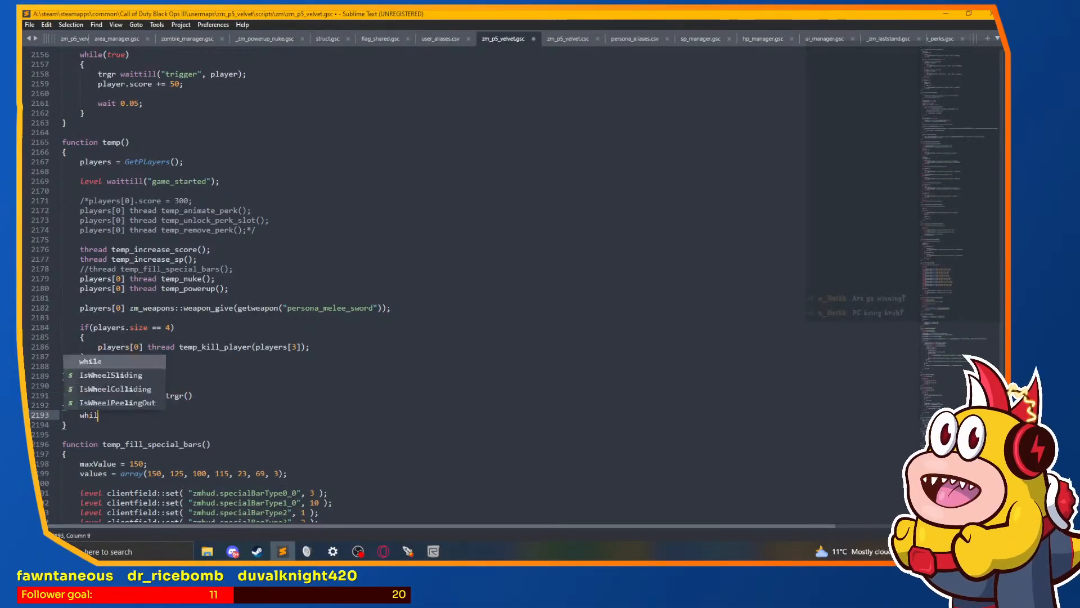
pyautogui.write('e(true)')
pyautogui.press('Return')
pyautogui.write('{')
pyautogui.press('Return')
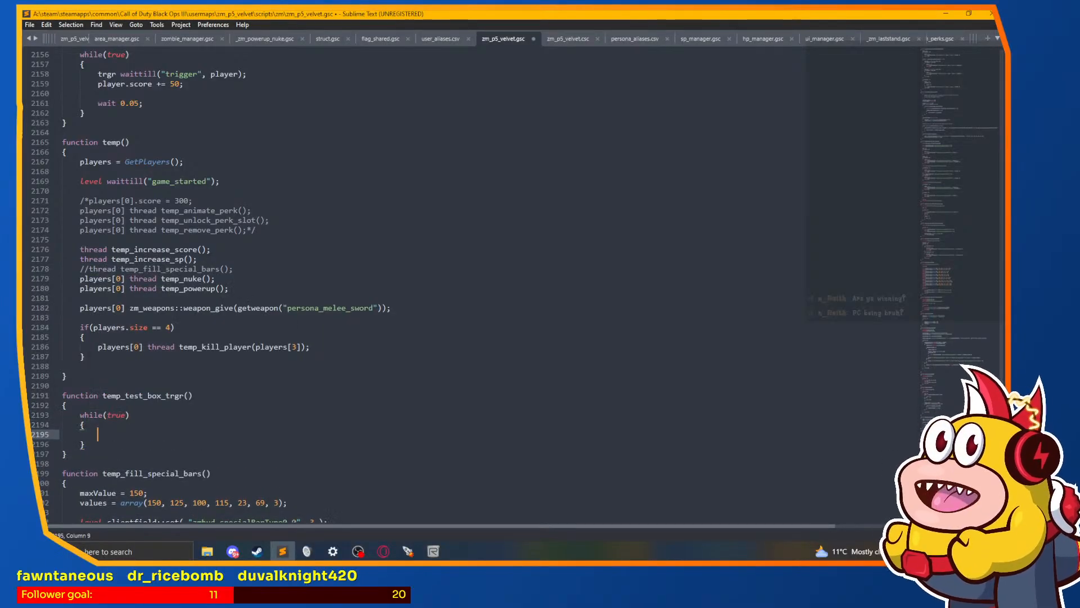
# Step: Insert the variable name test_trgr_use on its own line above the while(true) loop in the new function
pyautogui.write('test_trgr_use')
pyautogui.hotkey('ctrl', 'z')
pyautogui.click(121, 414)
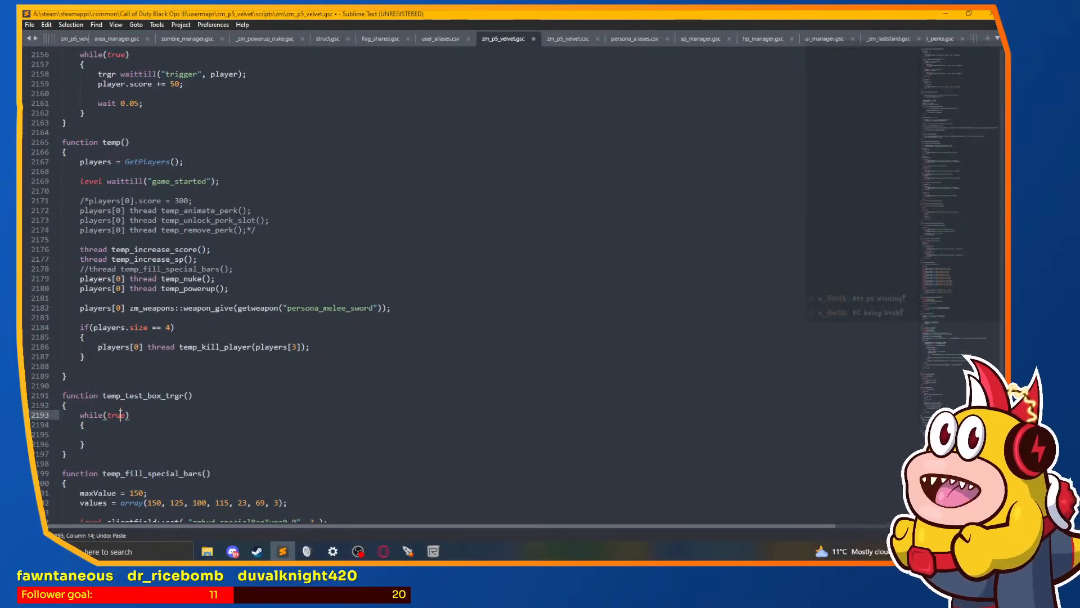
pyautogui.press('Up')
pyautogui.press('Return')
pyautogui.press('Return')
pyautogui.press('Up')
pyautogui.press('Tab')
pyautogui.write('test_trgr_use')
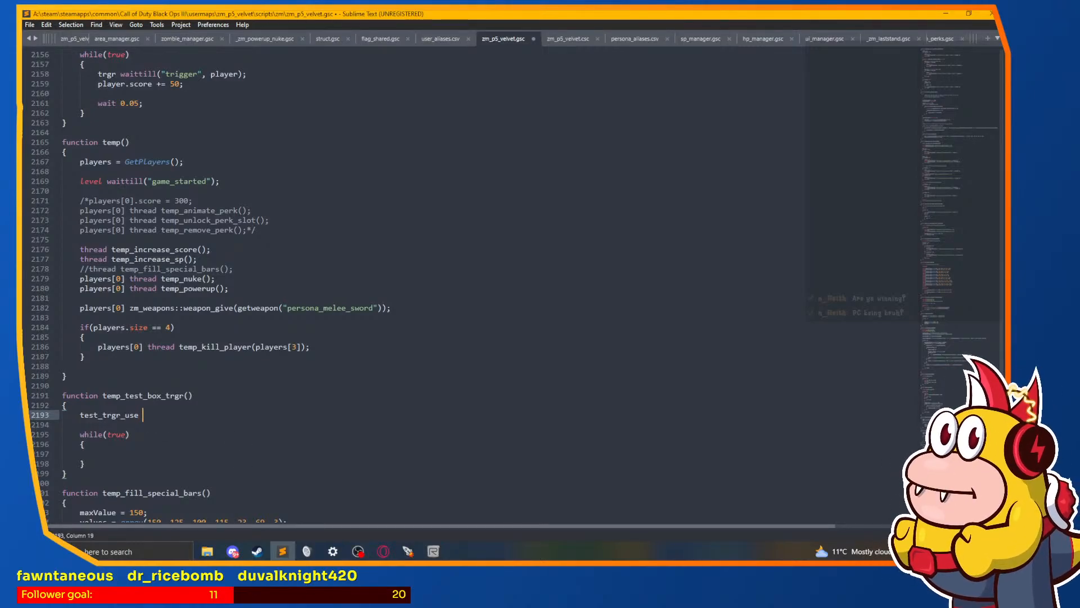
# Step: Assign GetEnt("test_trgr_use","targetname"); to the test_trgr_use variable
pyautogui.write('= GetEnt("')
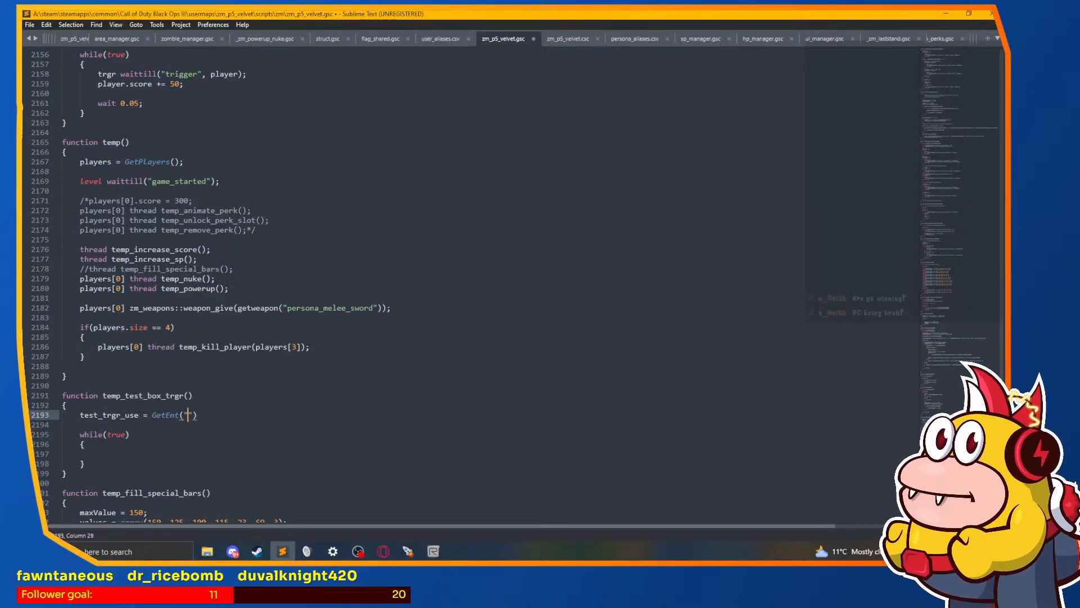
pyautogui.write('v"')
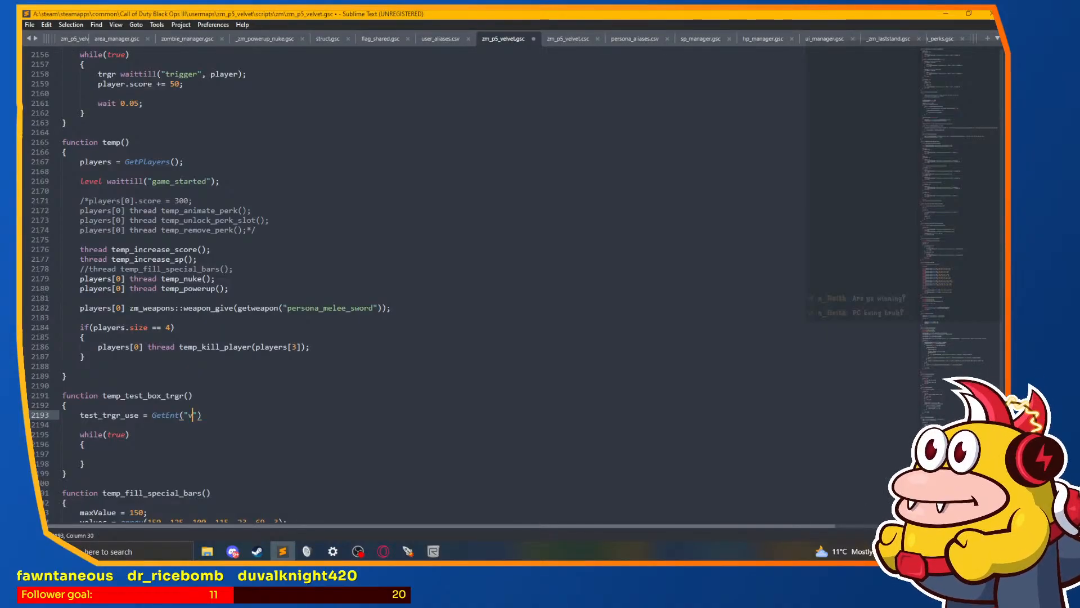
pyautogui.press('BackSpace')
pyautogui.write('test_trgr_use')
pyautogui.write('","tar')
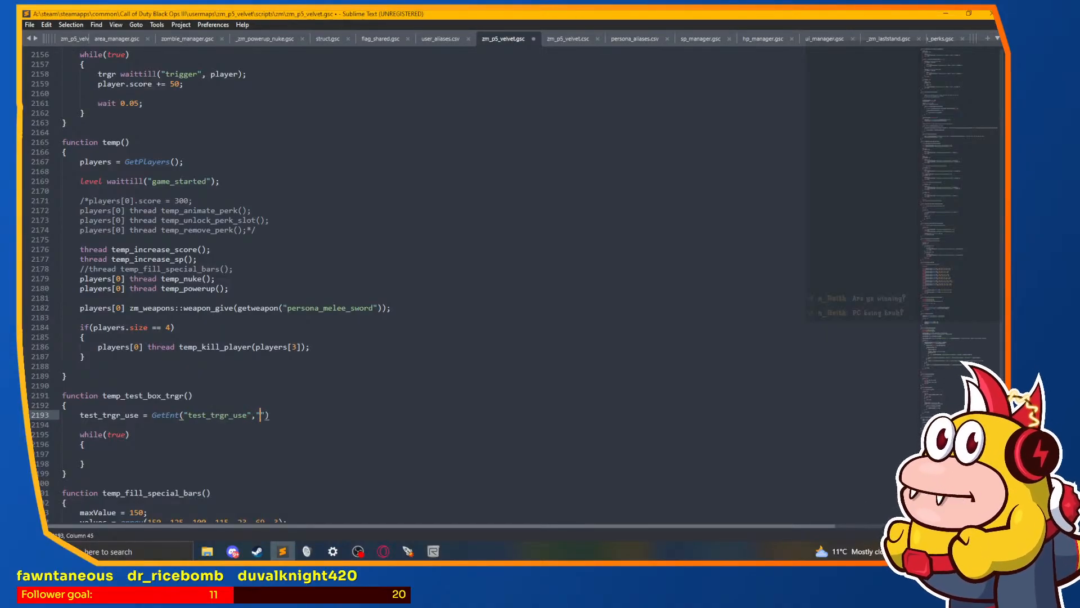
pyautogui.press('BackSpace')
pyautogui.press('BackSpace')
pyautogui.press('BackSpace')
pyautogui.press('BackSpace')
pyautogui.write('"')
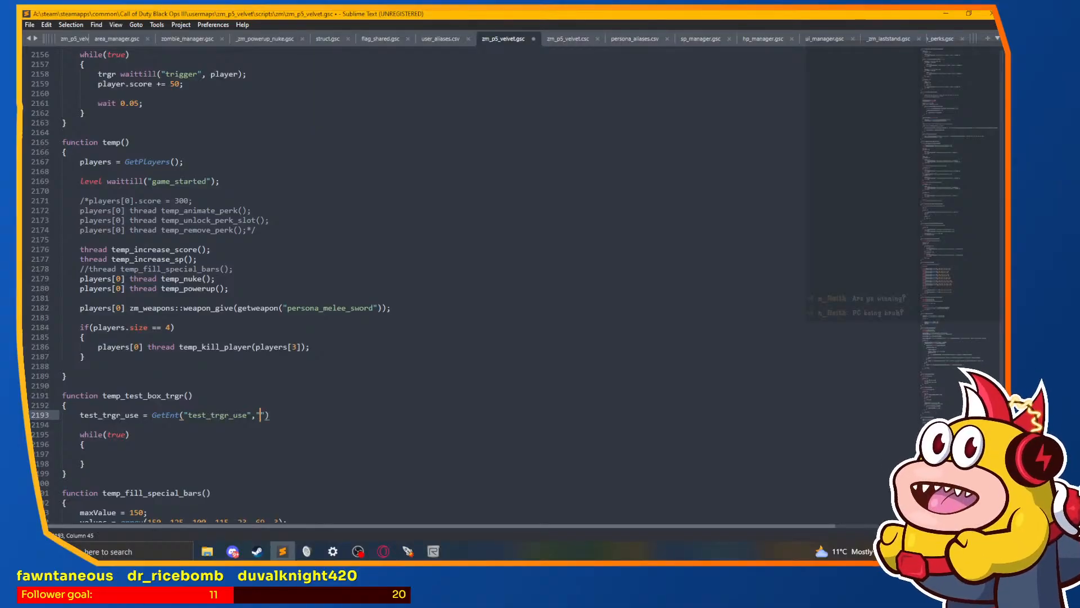
pyautogui.write('targetname"')
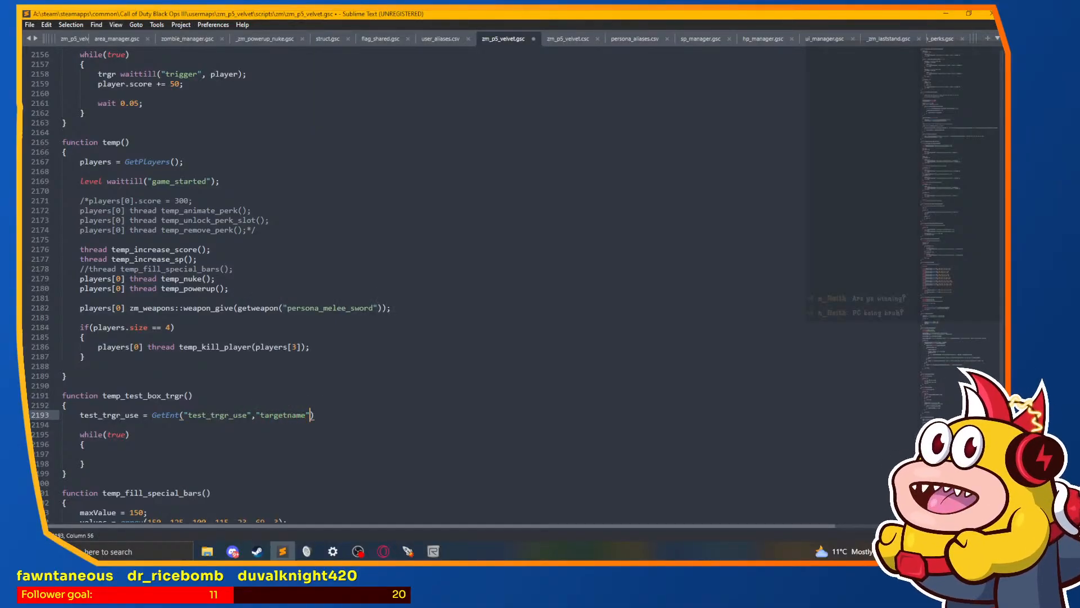
pyautogui.write(');')
# Step: Copy the GetAiTeamArray line and the foreach zombie block from area_manager.gsc into the new function's while loop
pyautogui.click(152, 452)
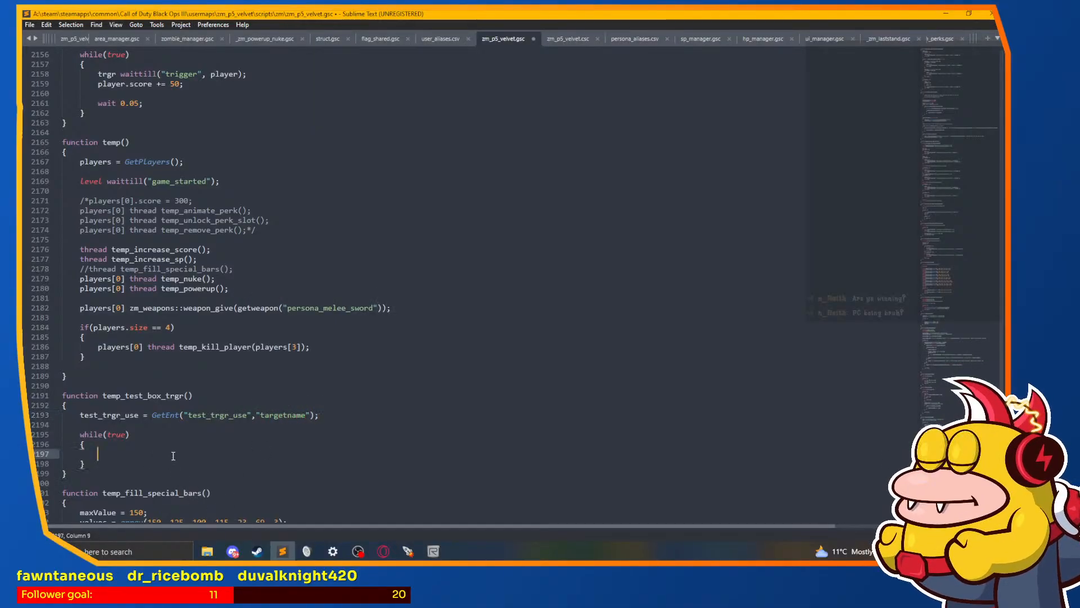
pyautogui.write('if')
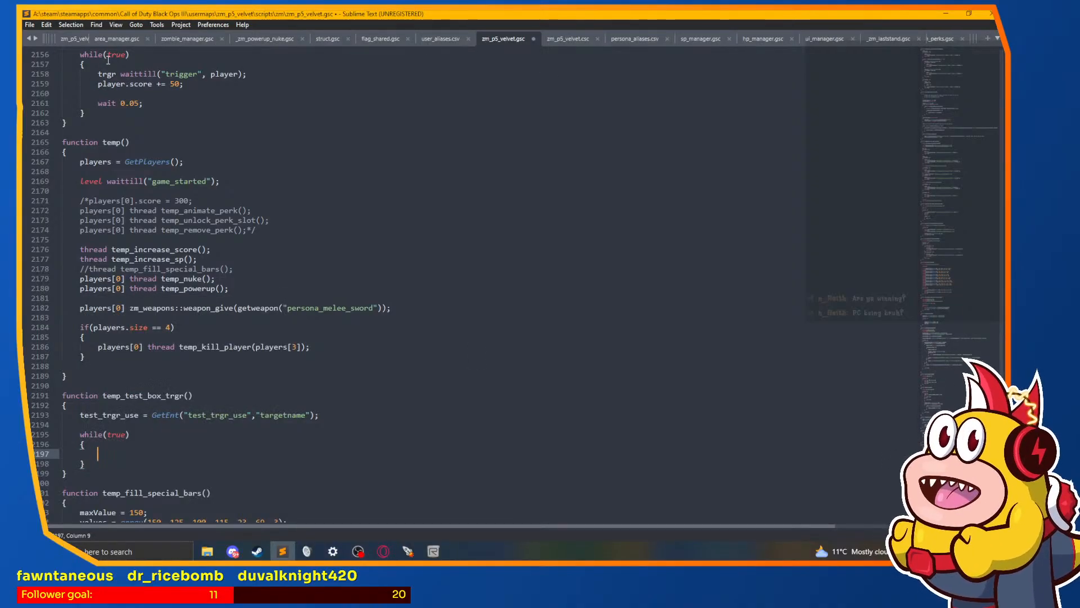
pyautogui.click(117, 38)
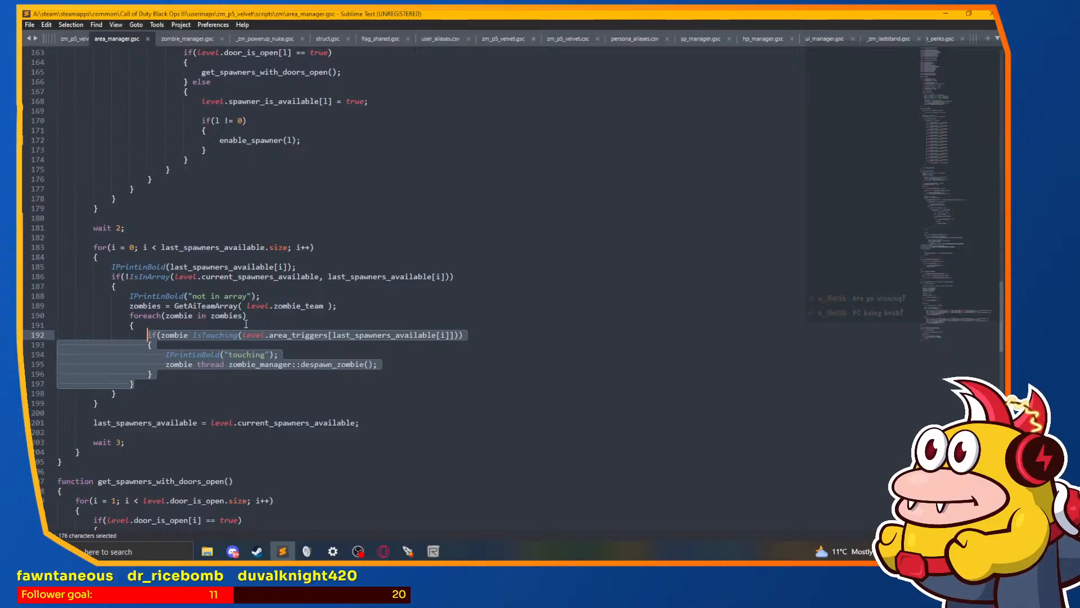
pyautogui.moveTo(360, 307); pyautogui.dragTo(129, 307)
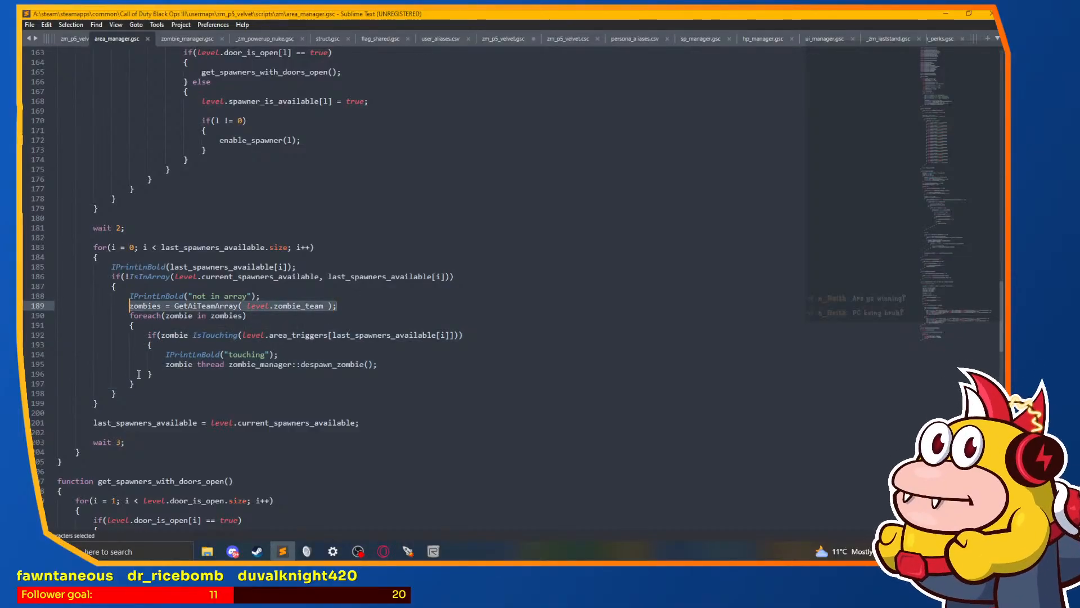
pyautogui.moveTo(138, 383); pyautogui.dragTo(128, 305)
pyautogui.hotkey('ctrl', 'c')
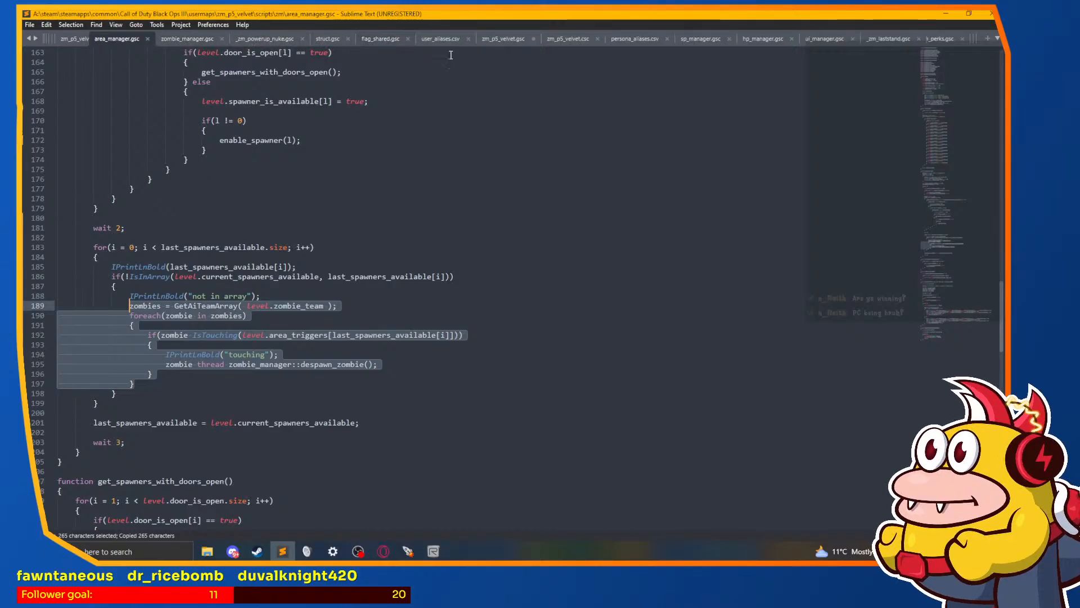
pyautogui.click(507, 40)
pyautogui.hotkey('ctrl', 'v')
# Step: Unindent the pasted foreach block by two levels so it lines up with the zombies assignment
pyautogui.scroll(-3, 137, 456)
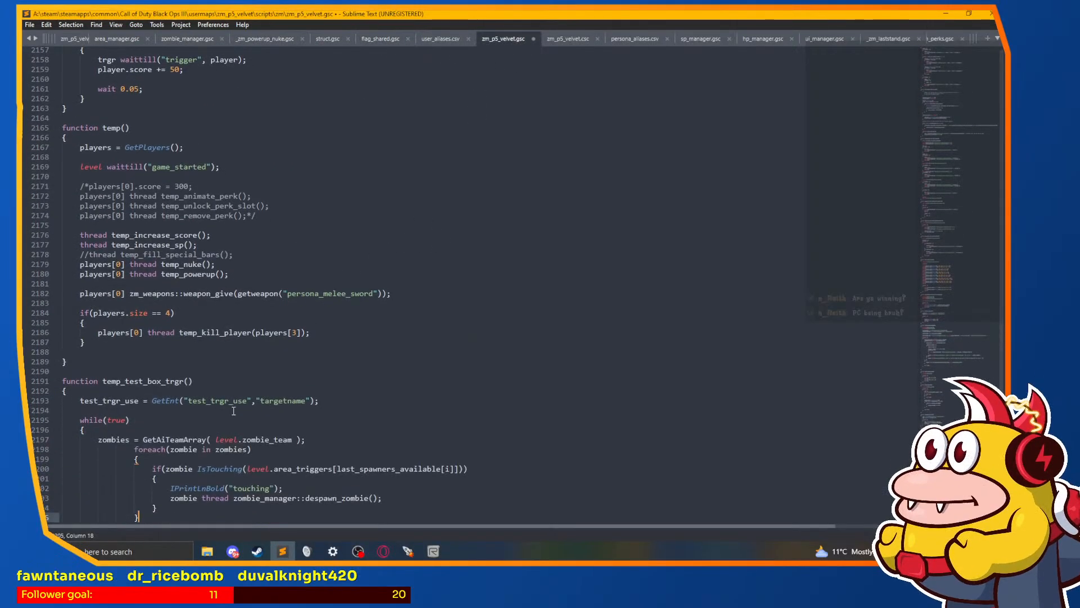
pyautogui.moveTo(151, 455); pyautogui.dragTo(134, 391)
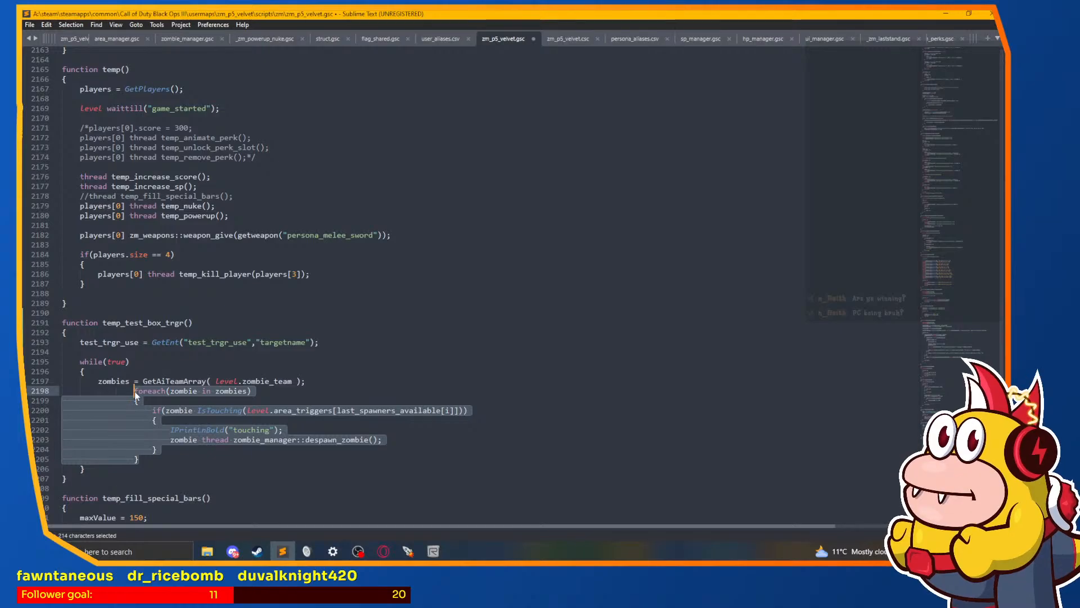
pyautogui.hotkey('shift', 'Tab')
pyautogui.hotkey('shift', 'Tab')
pyautogui.click(166, 416)
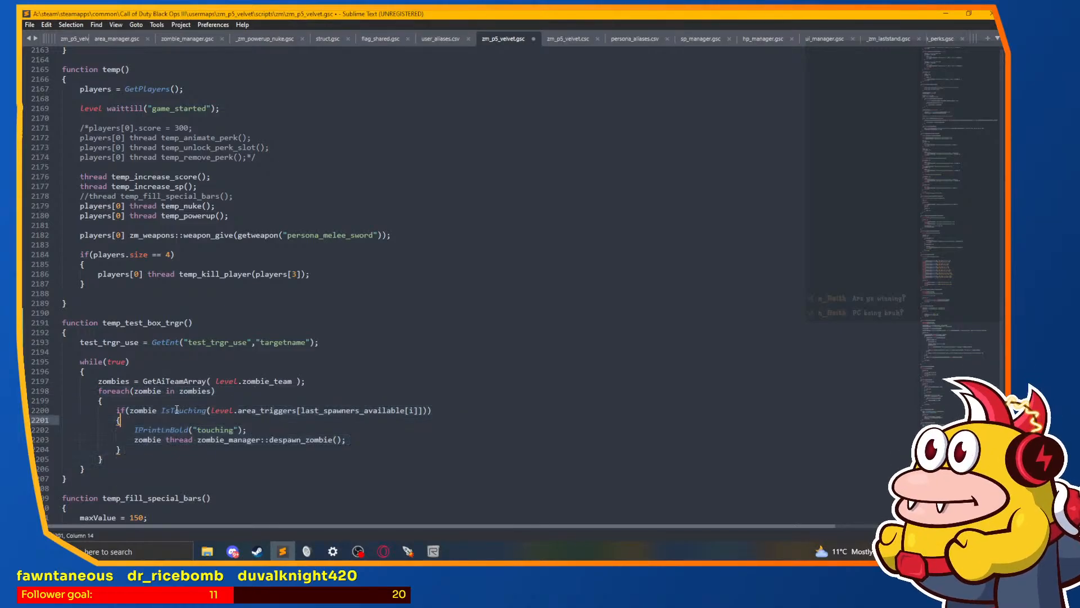
# Step: Replace the area trigger argument of the zombie IsTouching check with test_trgr_use
pyautogui.click(214, 412)
pyautogui.moveTo(211, 410); pyautogui.dragTo(427, 406)
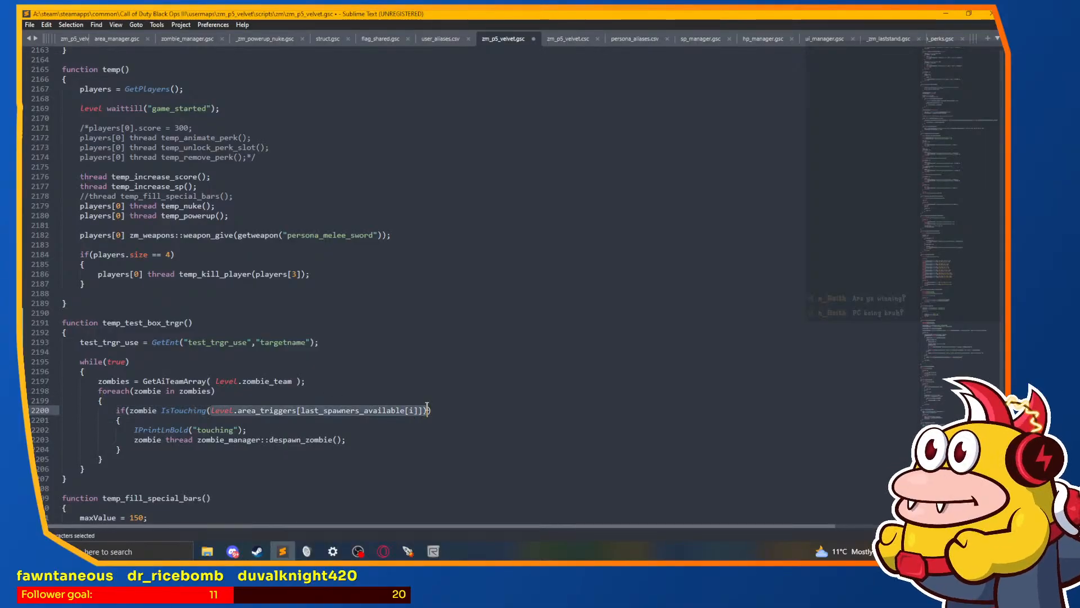
pyautogui.press('BackSpace')
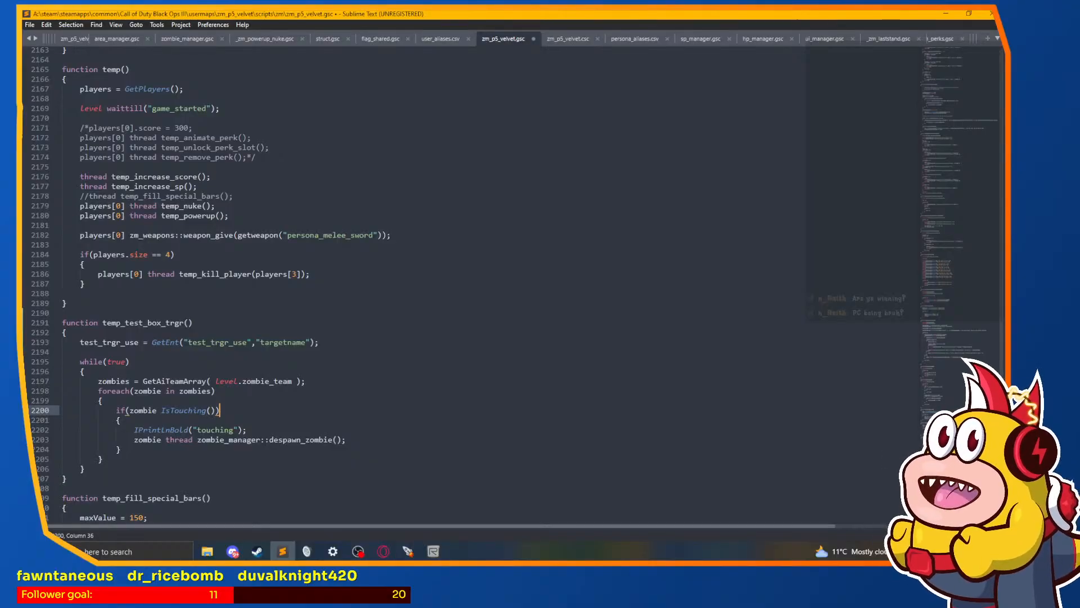
pyautogui.press('Left')
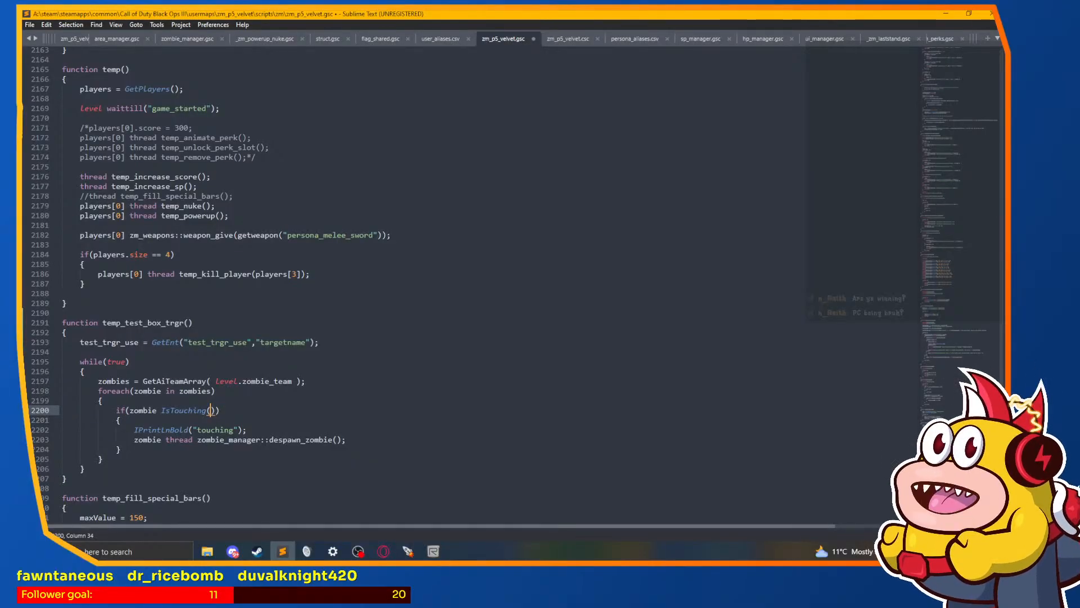
pyautogui.write('test_trgr_use')
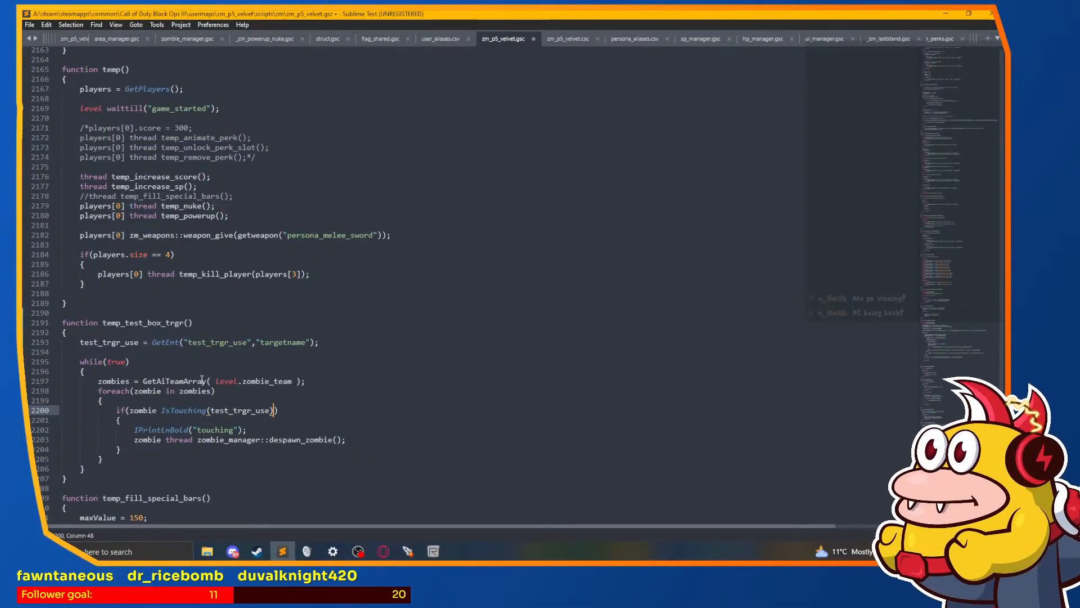
# Step: Shorten the variable name to test_trgr in both the GetEnt assignment and the IsTouching check
pyautogui.doubleClick(130, 344)
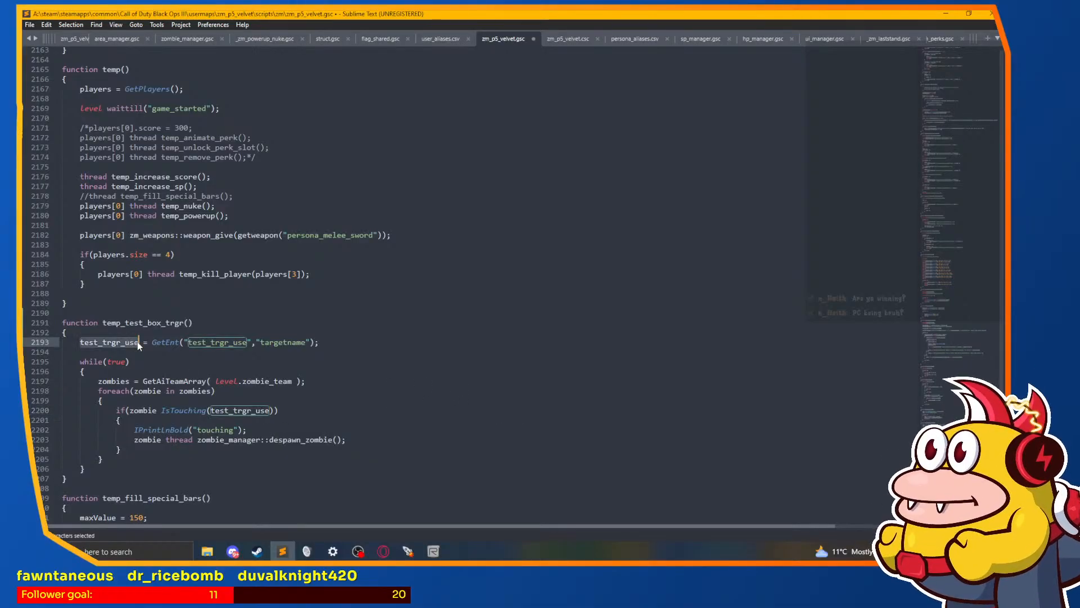
pyautogui.click(140, 342)
pyautogui.press('BackSpace')
pyautogui.press('BackSpace')
pyautogui.press('BackSpace')
pyautogui.press('BackSpace')
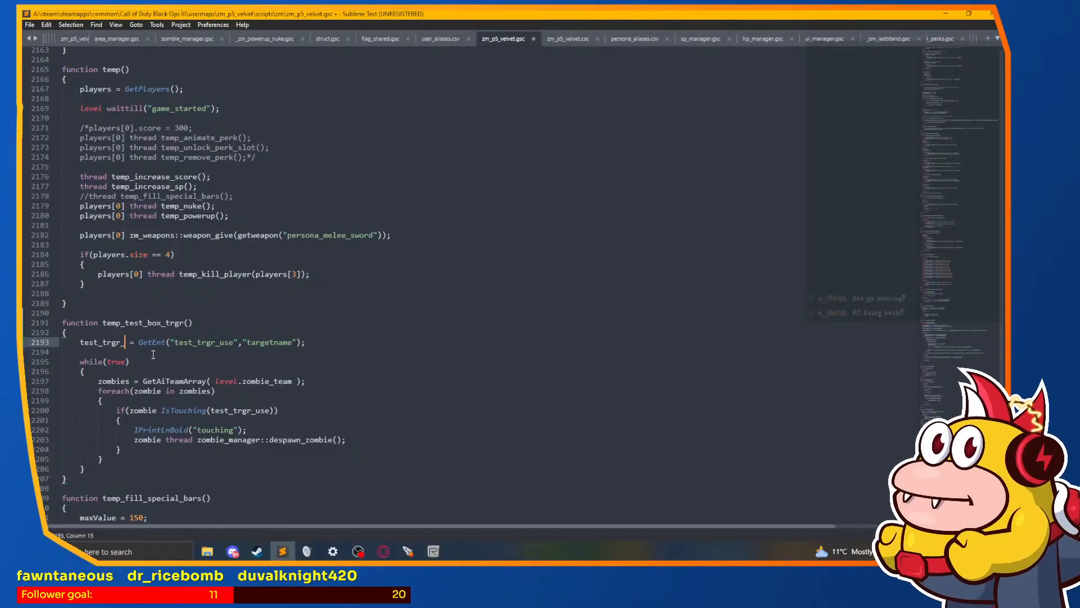
pyautogui.doubleClick(259, 411)
pyautogui.click(270, 411)
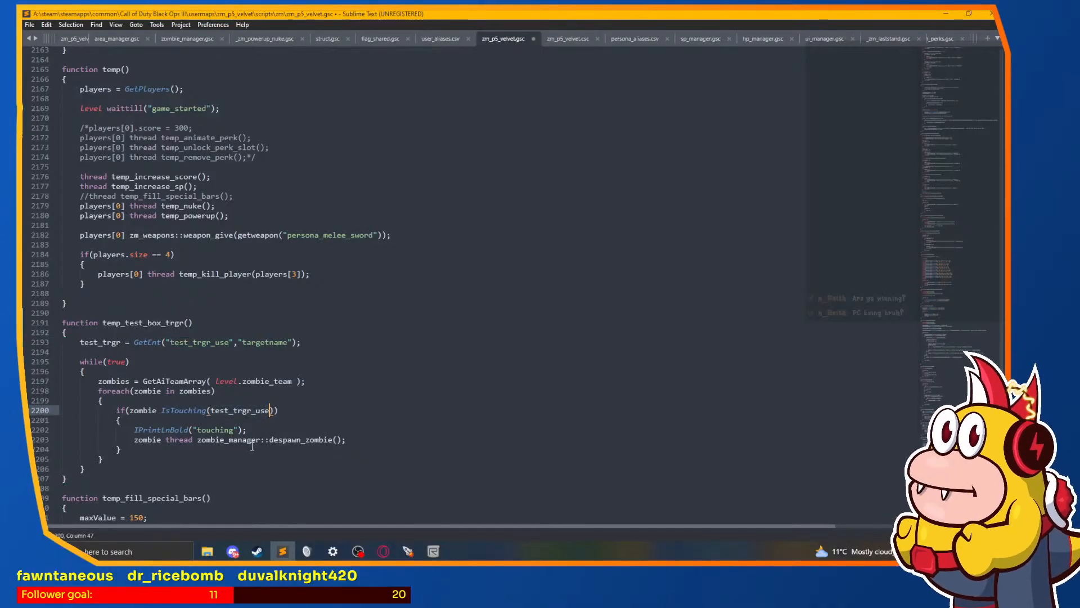
pyautogui.doubleClick(224, 411)
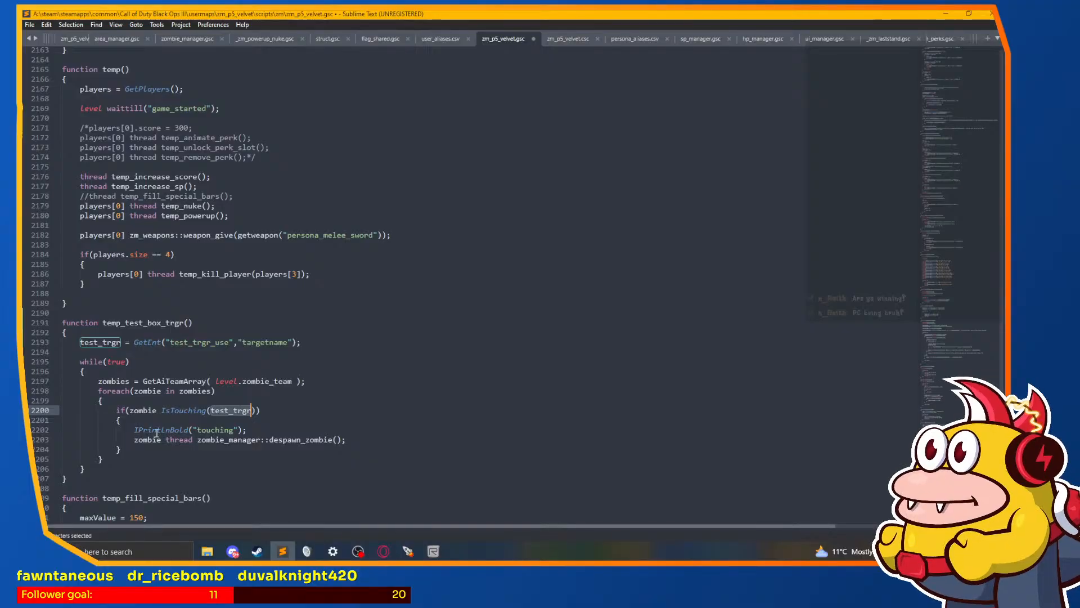
# Step: Add a trailing space after "touching" in the IPrintLnBold message of the new function
pyautogui.click(157, 431)
pyautogui.click(233, 430)
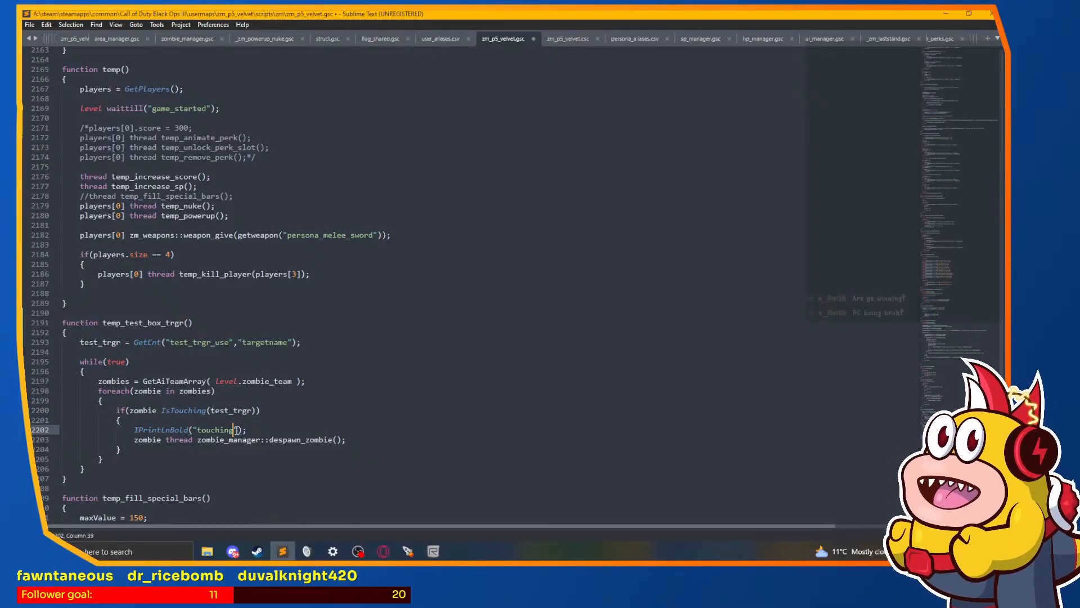
pyautogui.write('box')
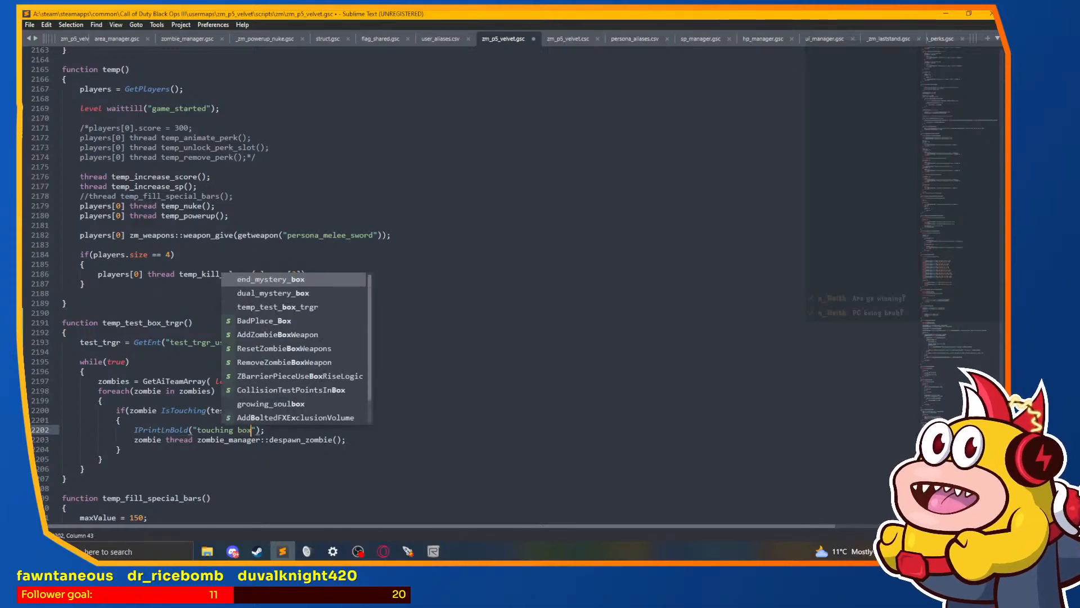
pyautogui.press('BackSpace')
pyautogui.press('BackSpace')
pyautogui.press('BackSpace')
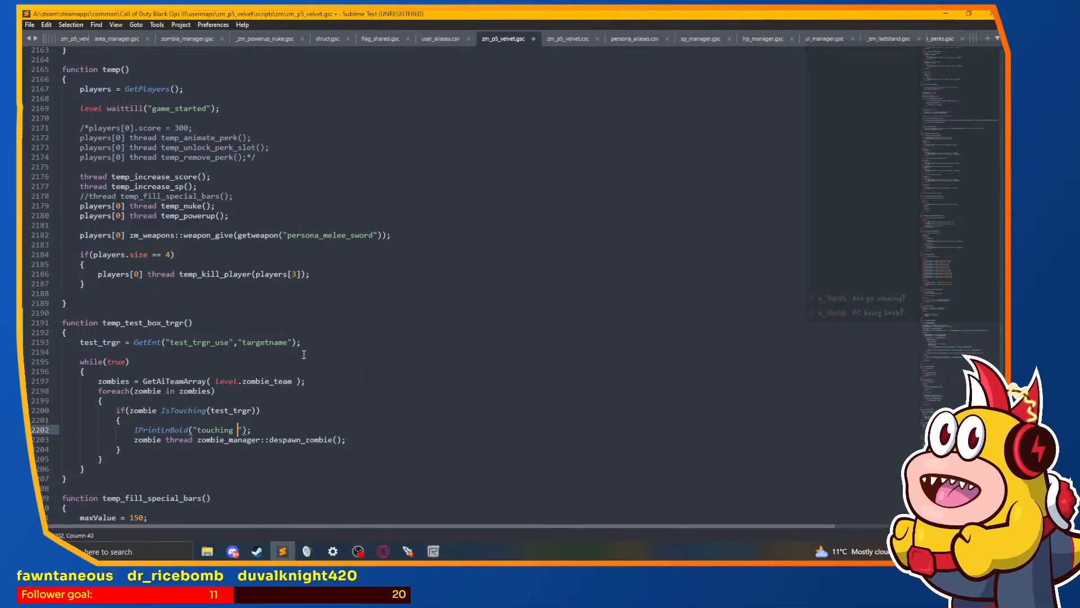
# Step: Rename the new function to temp_test_use_trgr()
pyautogui.click(161, 324)
pyautogui.press('BackSpace')
pyautogui.press('BackSpace')
pyautogui.press('BackSpace')
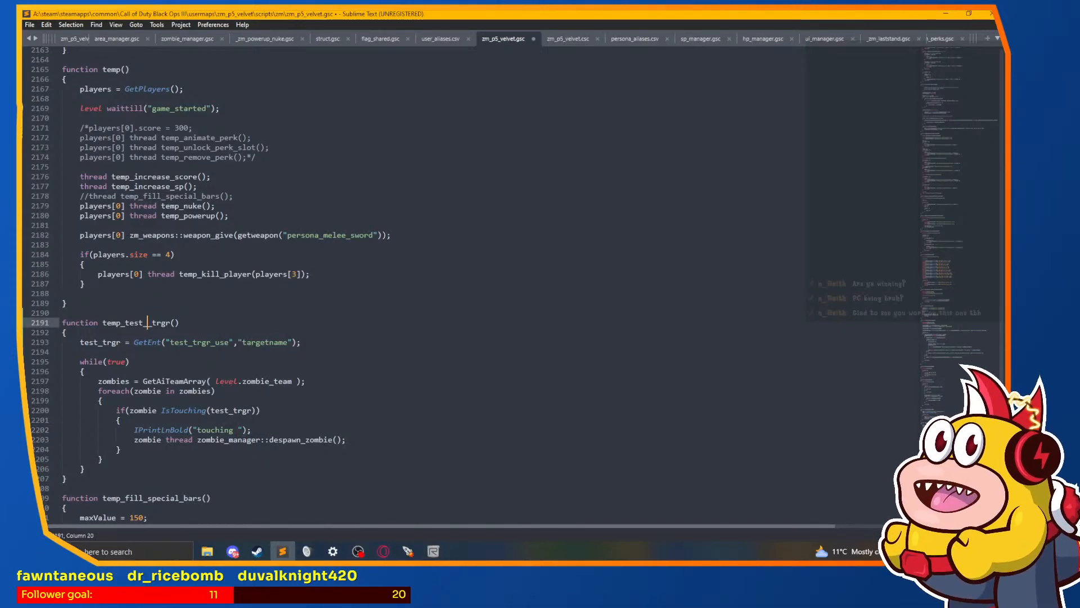
pyautogui.write('se_')
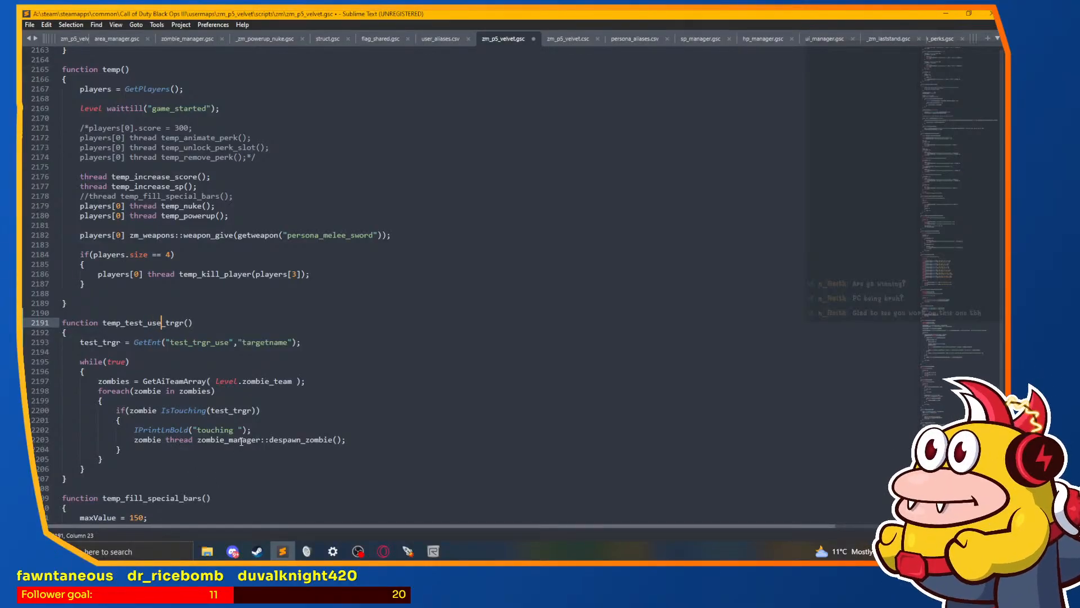
# Step: Complete the IPrintLnBold message in temp_test_use_trgr() so it reads "touching use trgr"
pyautogui.click(231, 421)
pyautogui.press('Down')
pyautogui.write('use')
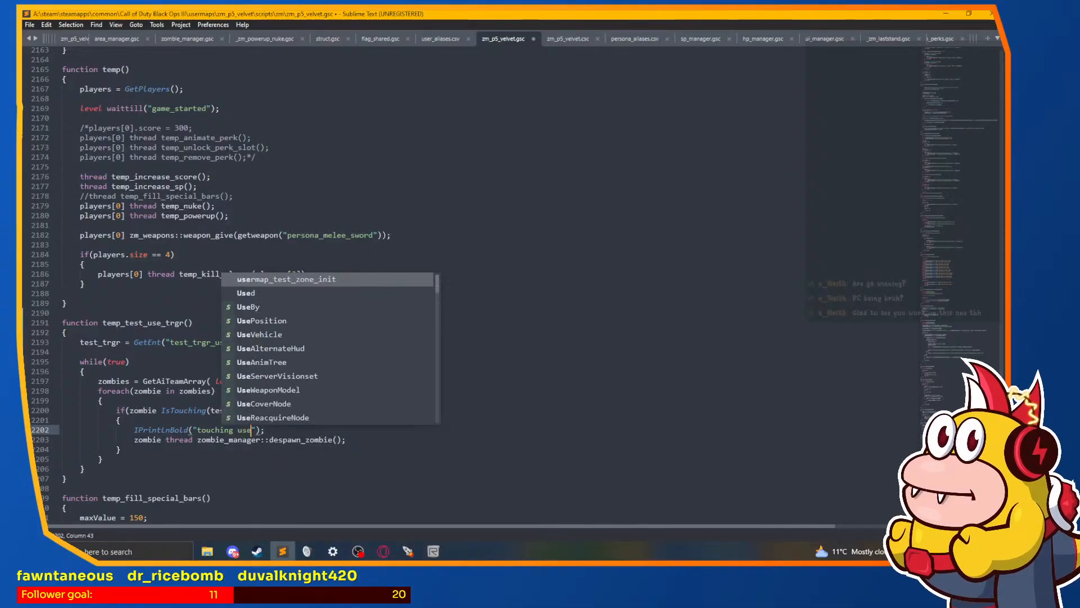
pyautogui.write(' trgr')
# Step: Delete the zombie_manager::despawn_zombie() thread line from the IsTouching block of temp_test_use_trgr()
pyautogui.click(189, 439)
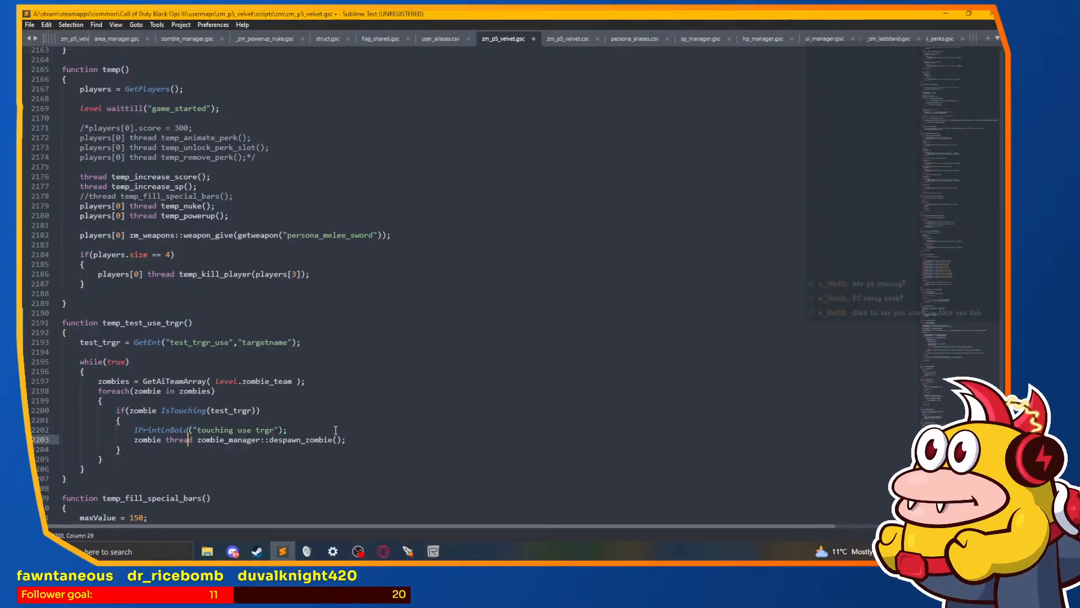
pyautogui.hotkey('shift', 'Home')
pyautogui.hotkey('shift', 'Home')
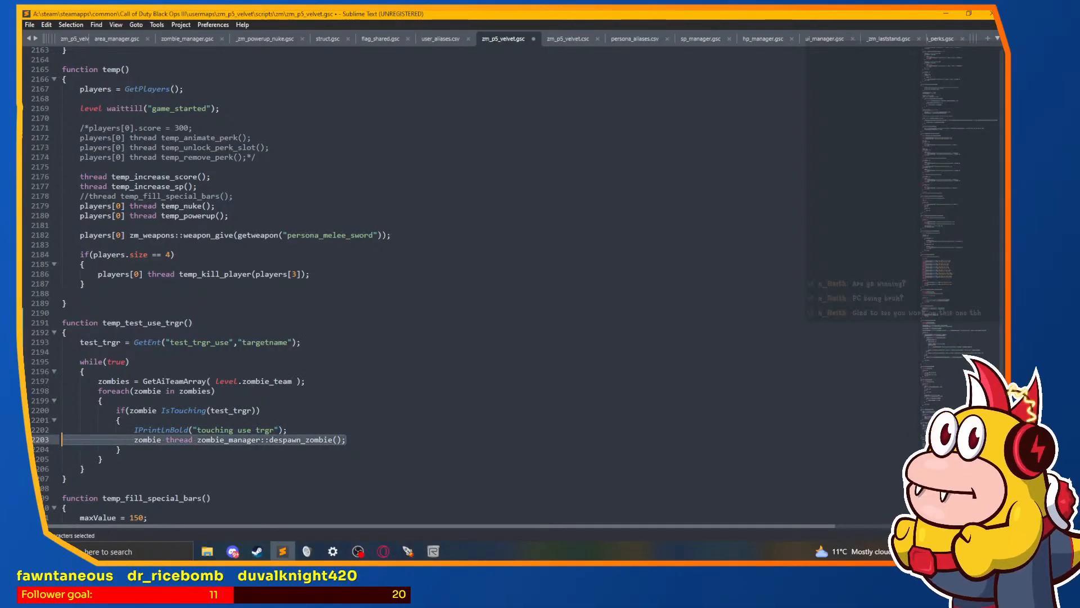
pyautogui.press('BackSpace')
pyautogui.press('BackSpace')
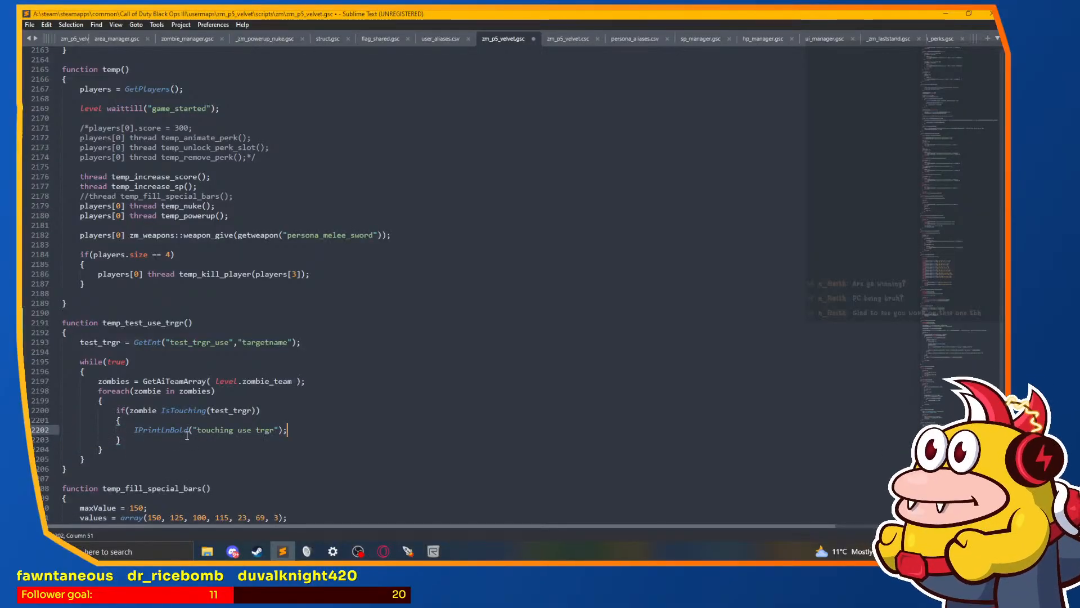
# Step: Add a "wait 3;" statement after the foreach block, inside the while loop of temp_test_use_trgr()
pyautogui.click(219, 410)
pyautogui.click(88, 464)
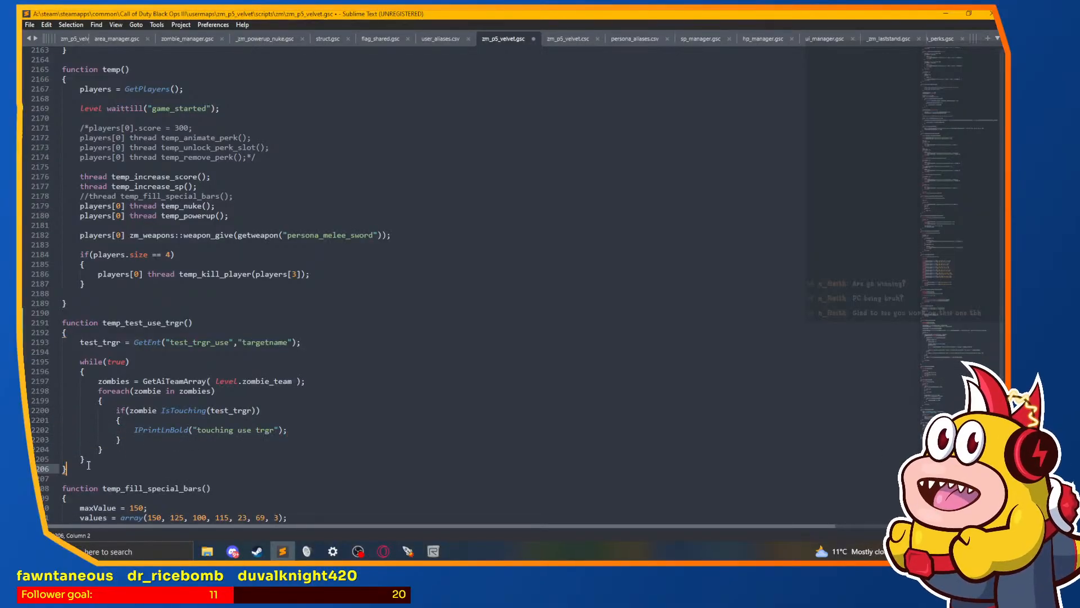
pyautogui.click(101, 451)
pyautogui.press('Return')
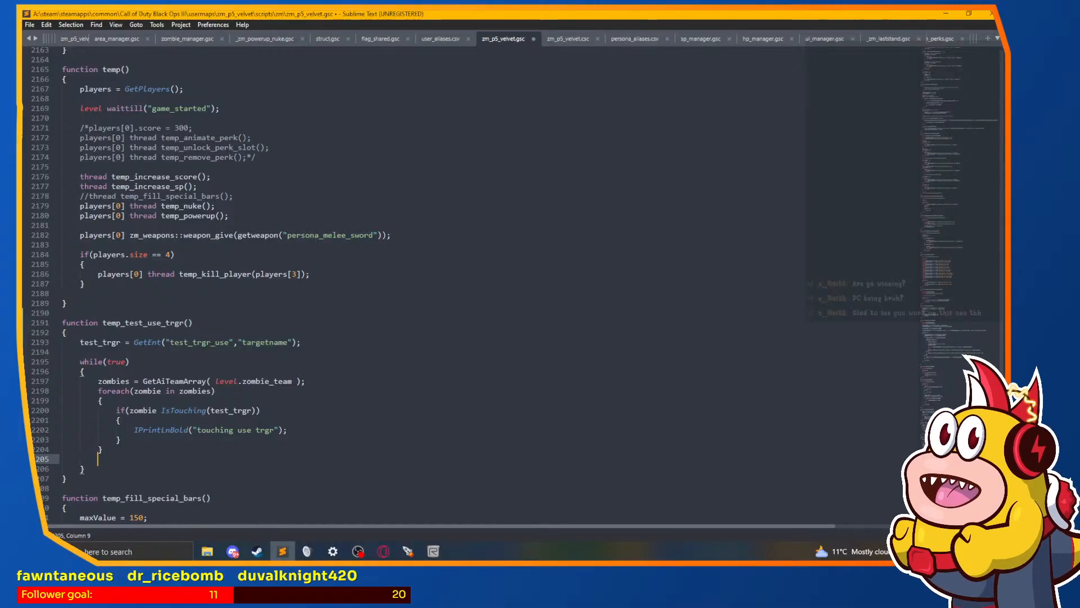
pyautogui.press('Return')
pyautogui.write('wait ')
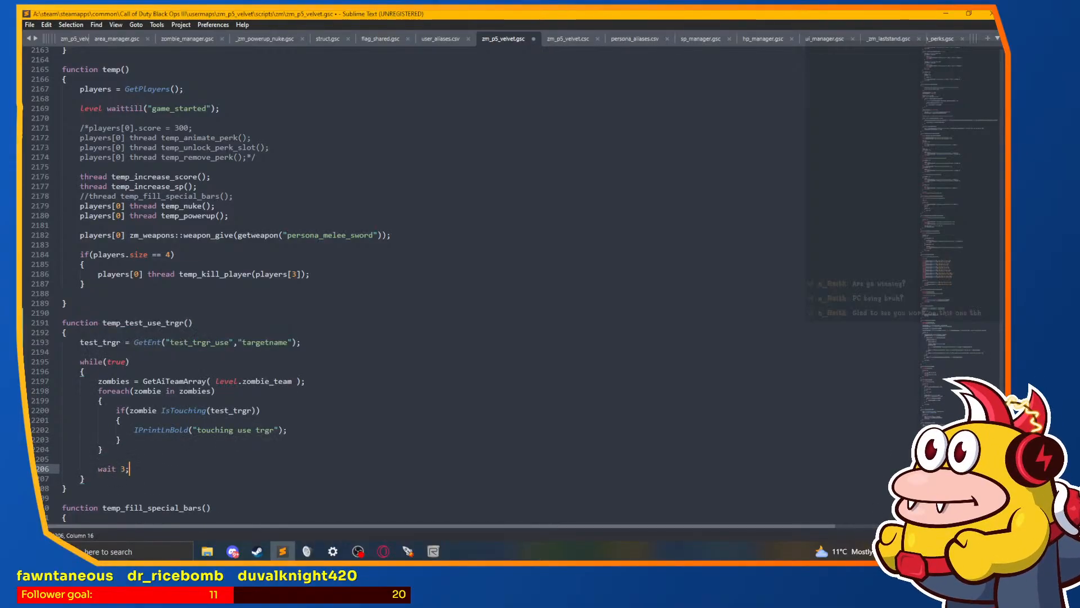
pyautogui.write('3;')
# Step: Duplicate the whole temp_test_use_trgr() function directly below the original, separated by a blank line
pyautogui.scroll(-1, 169, 282)
pyautogui.moveTo(66, 460); pyautogui.dragTo(23, 295)
pyautogui.hotkey('ctrl', 'c')
pyautogui.press('Right')
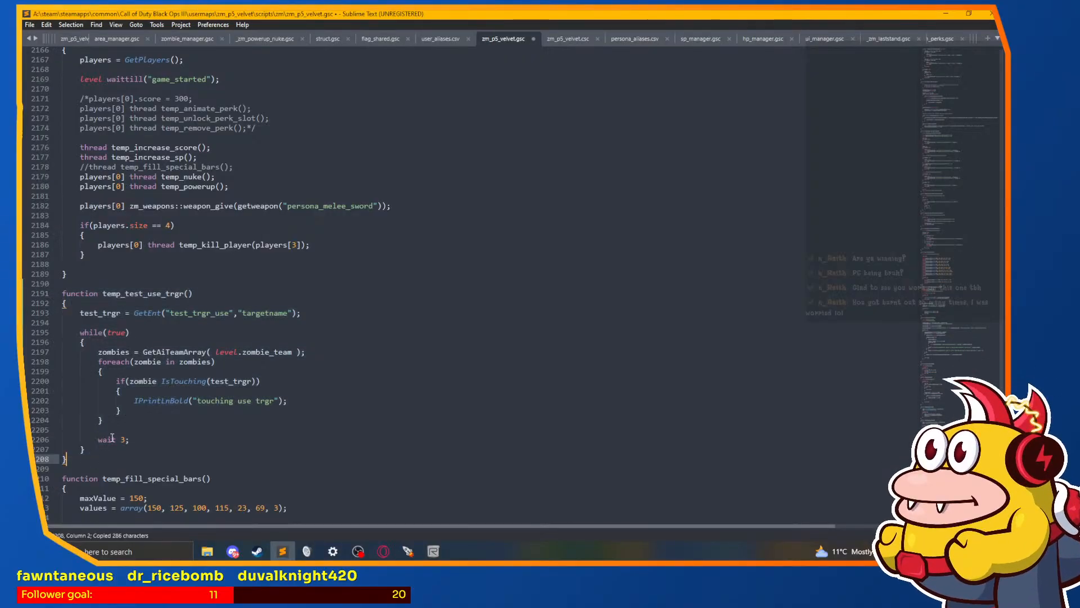
pyautogui.scroll(-1, 74, 374)
pyautogui.press('Return')
pyautogui.press('Return')
pyautogui.hotkey('ctrl', 'v')
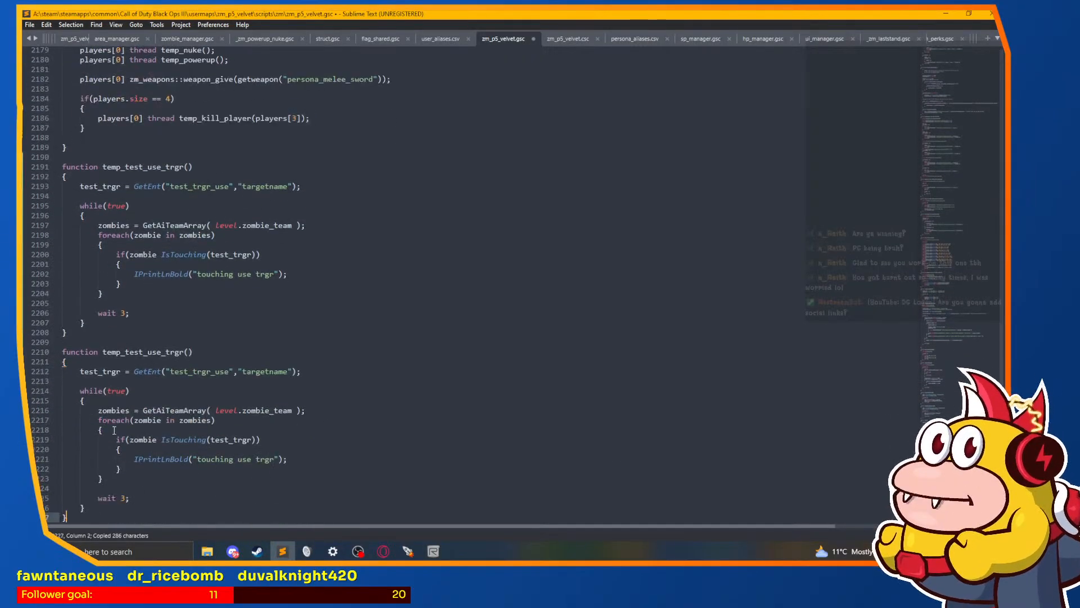
# Step: Rename the copied function to temp_test_box_trgr() and change its GetEnt targetname value to "test_trgr_box"
pyautogui.click(151, 351)
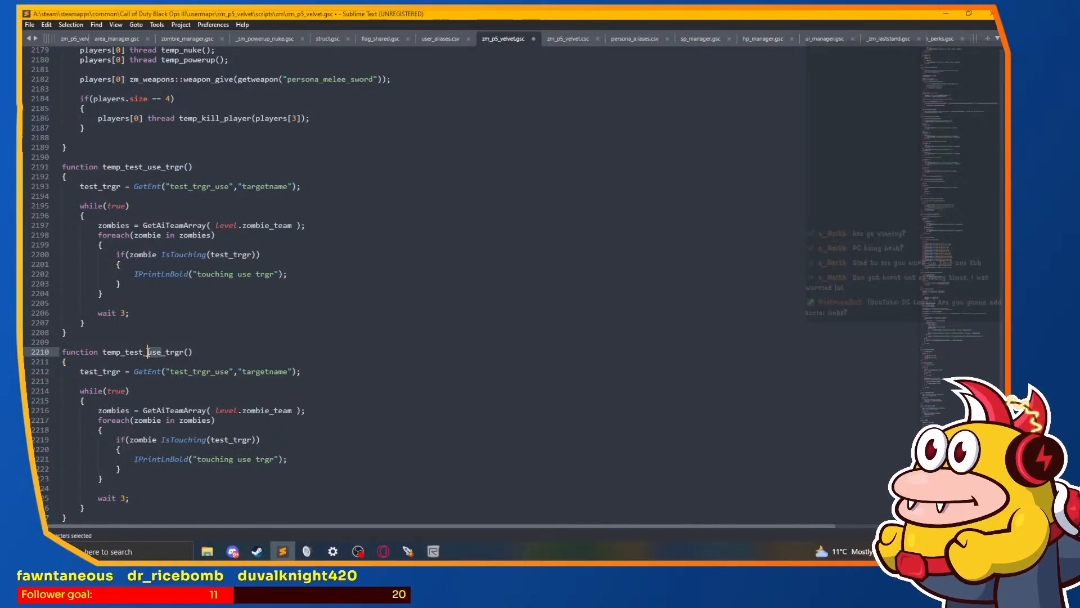
pyautogui.write('box')
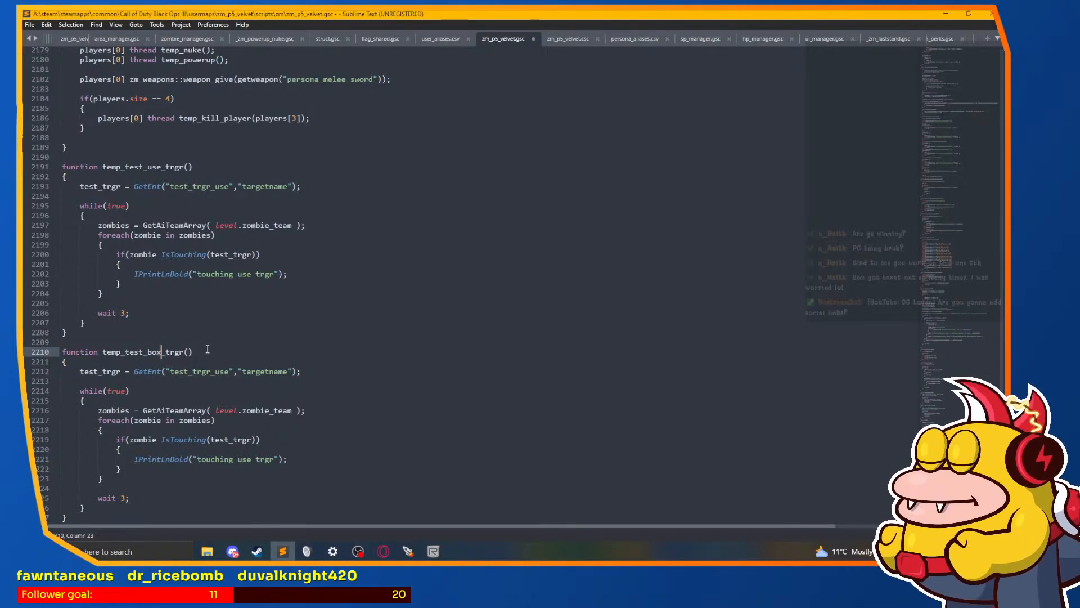
pyautogui.click(235, 377)
pyautogui.click(227, 374)
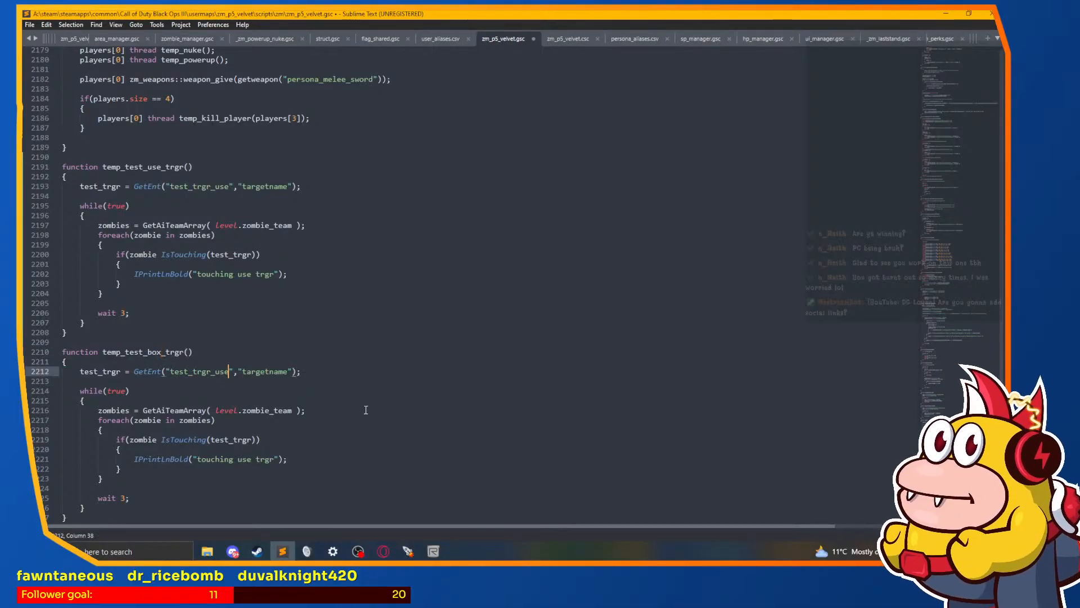
pyautogui.press('BackSpace')
pyautogui.press('BackSpace')
pyautogui.press('BackSpace')
pyautogui.write('box')
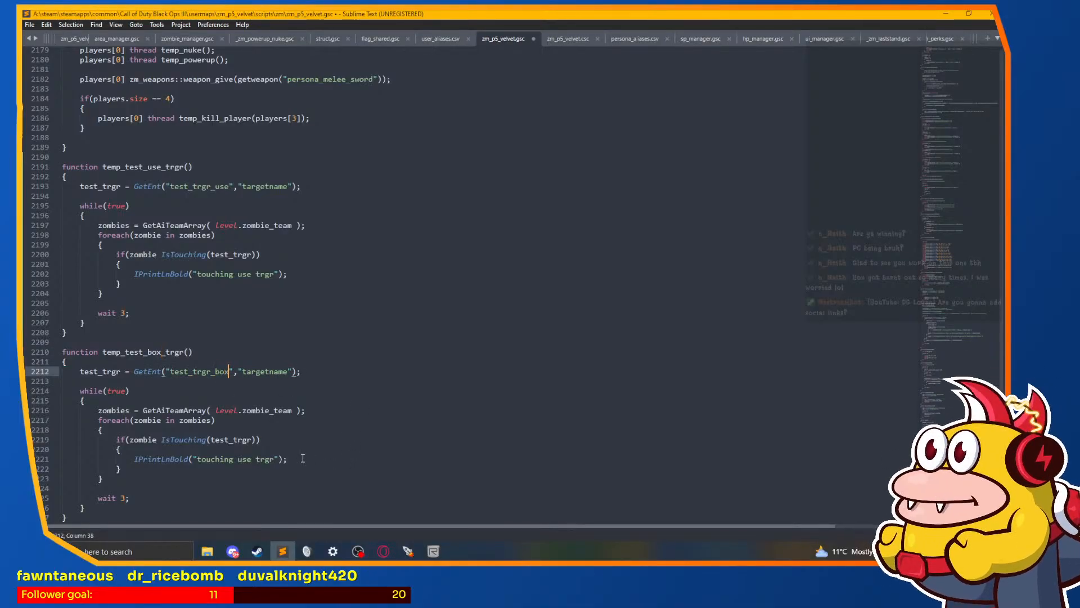
# Step: Change the IPrintLnBold message in temp_test_box_trgr() to "touching box trgr"
pyautogui.click(253, 459)
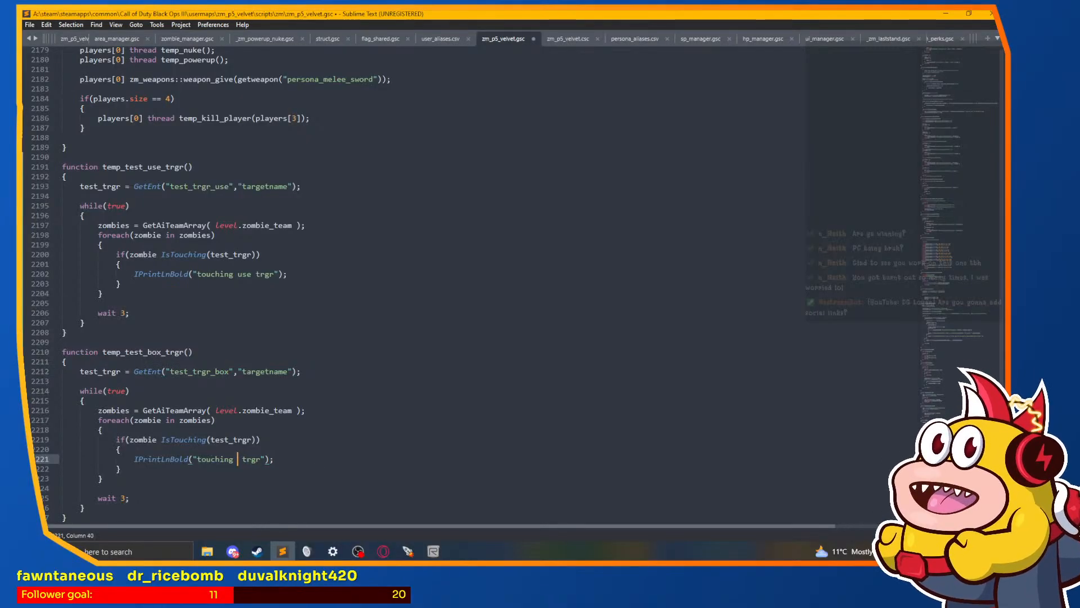
pyautogui.write('box')
pyautogui.click(505, 498)
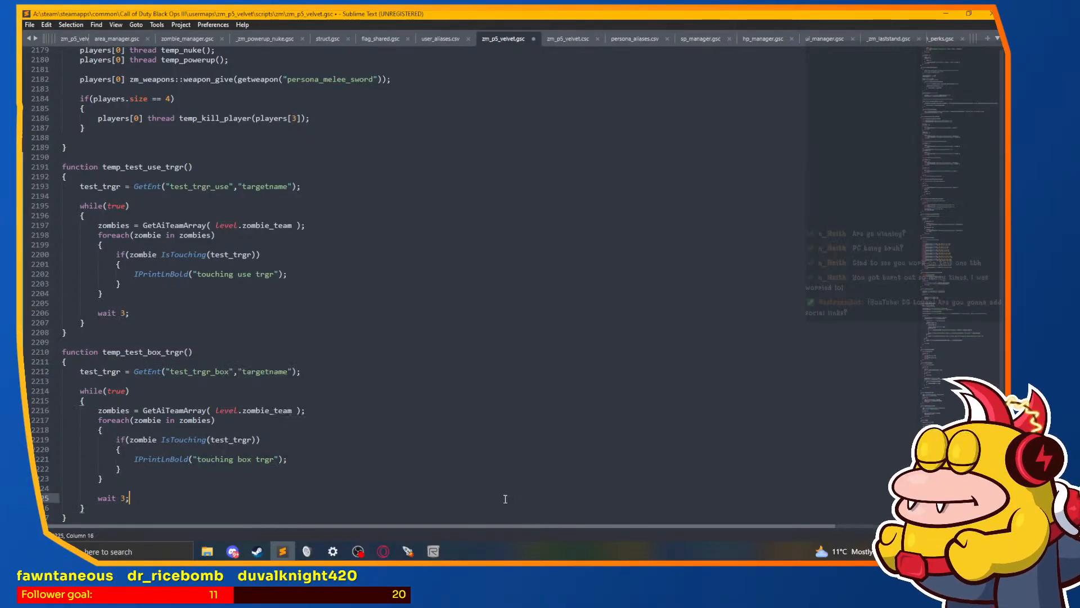
# Step: Add a "thread temp_test_box_trgr();" call in temp(), just above the temp_increase_score thread
pyautogui.scroll(-2, 177, 490)
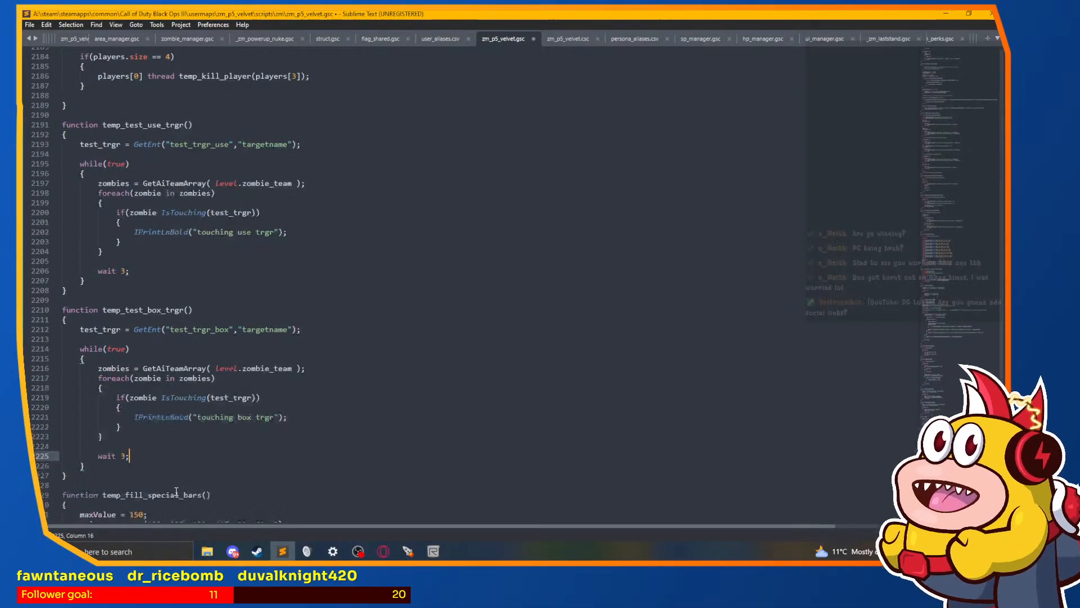
pyautogui.scroll(9, 176, 492)
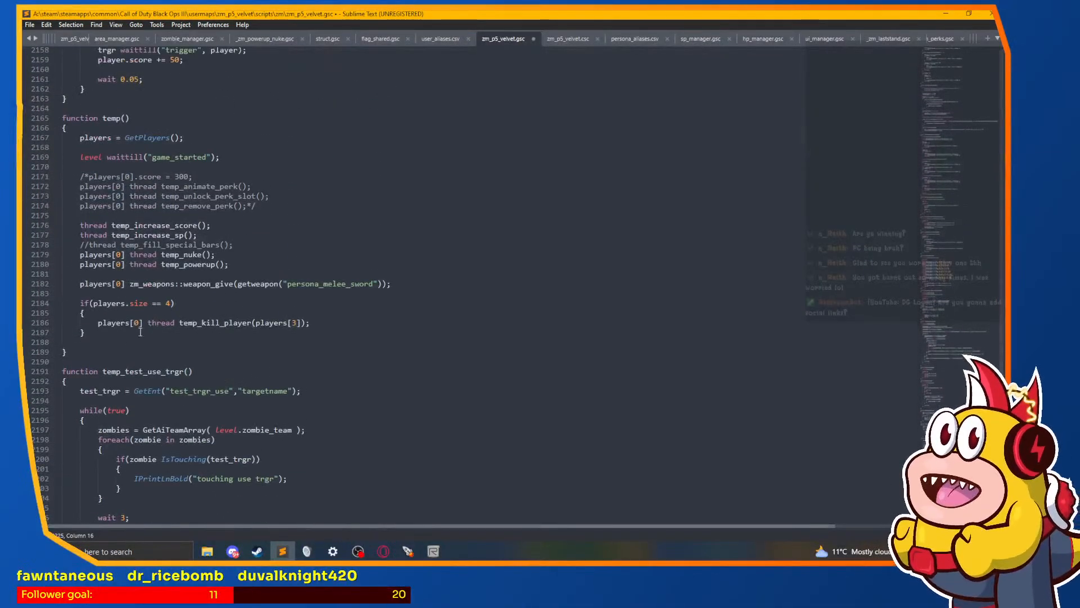
pyautogui.click(207, 214)
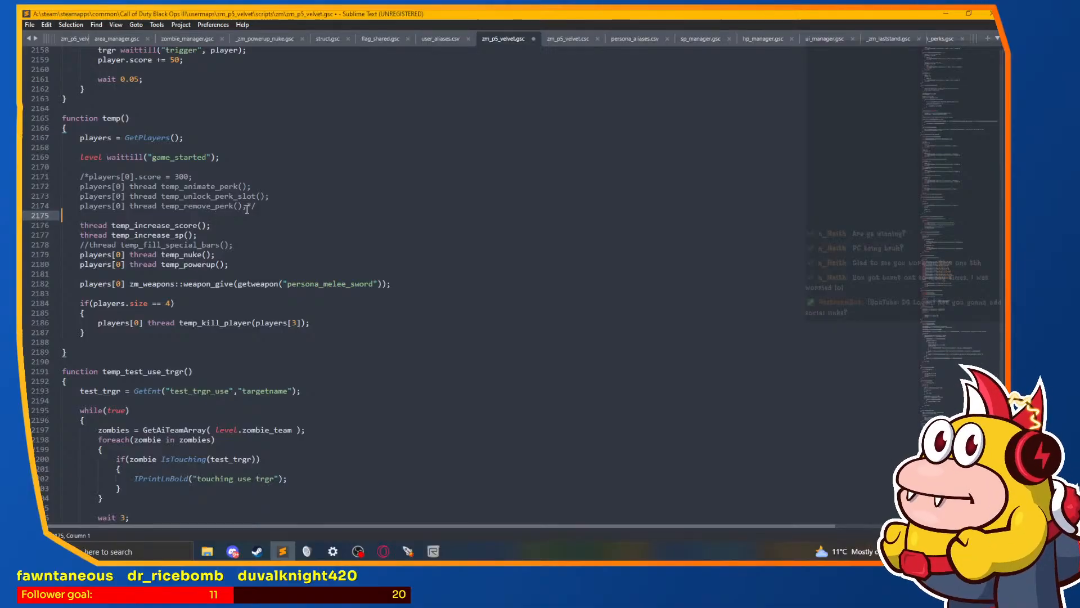
pyautogui.press('Return')
pyautogui.write('thread temp')
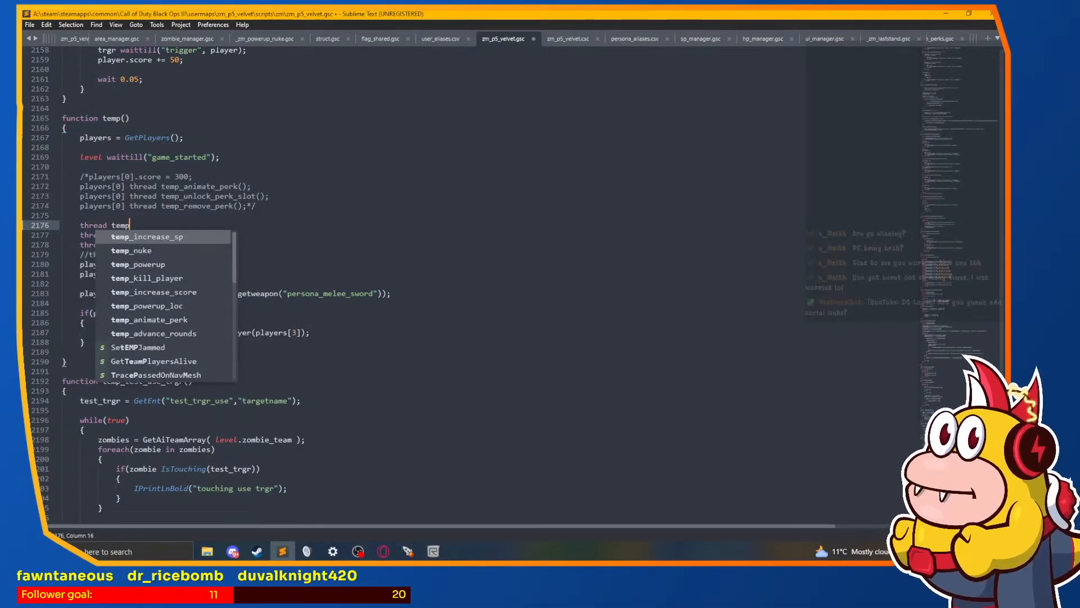
pyautogui.write('_test')
pyautogui.press('Tab')
pyautogui.write('()')
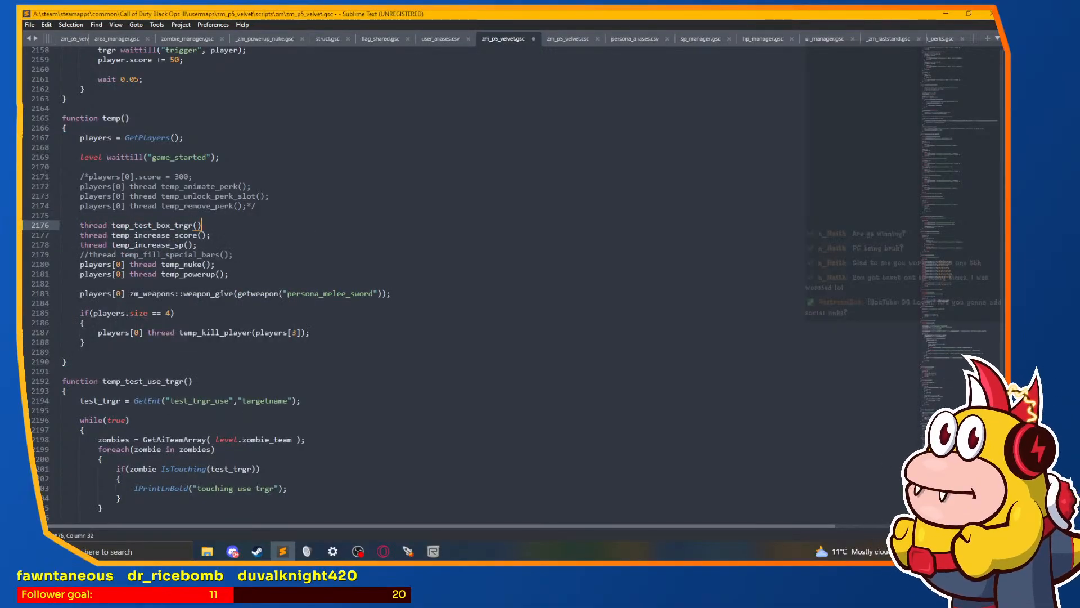
pyautogui.write(';')
# Step: Add a threaded call to temp_test_use_trgr() on a new line below the box trigger call in temp()
pyautogui.press('Return')
pyautogui.write('thread ')
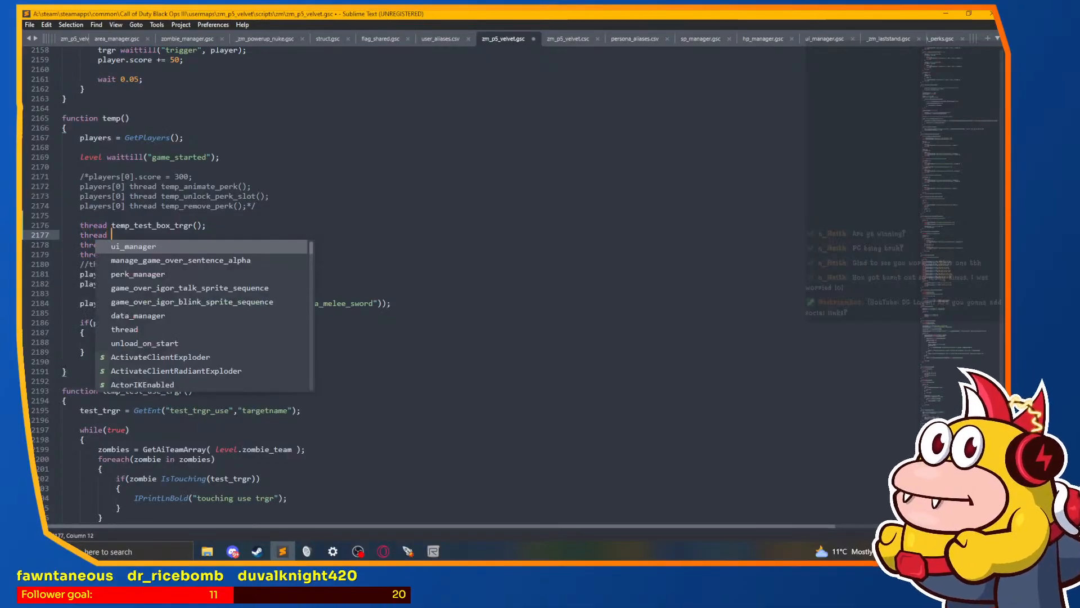
pyautogui.write('temp_test')
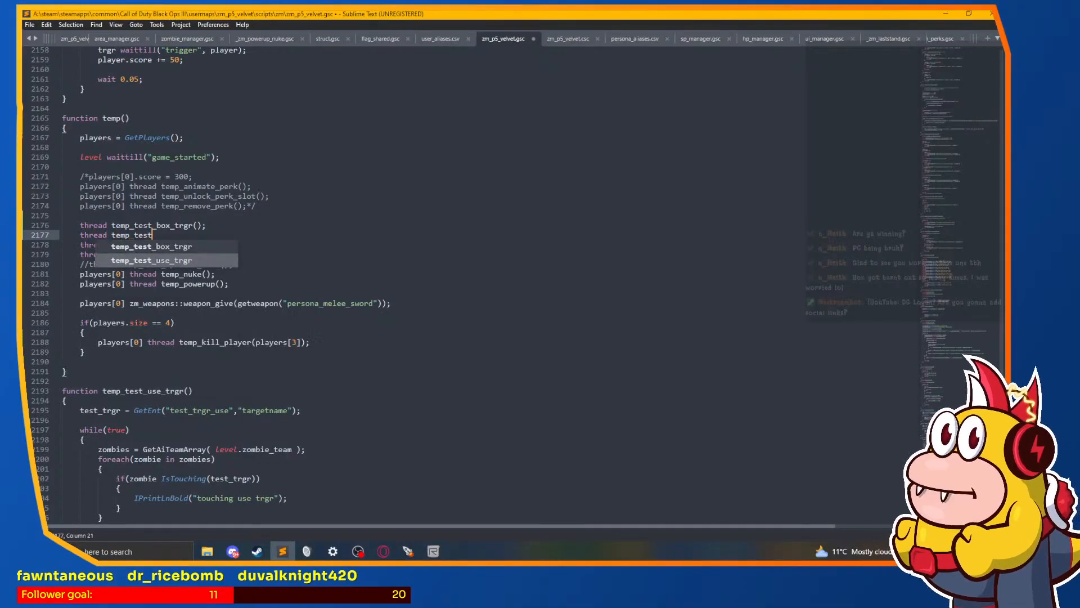
pyautogui.press('Tab')
pyautogui.write('(')
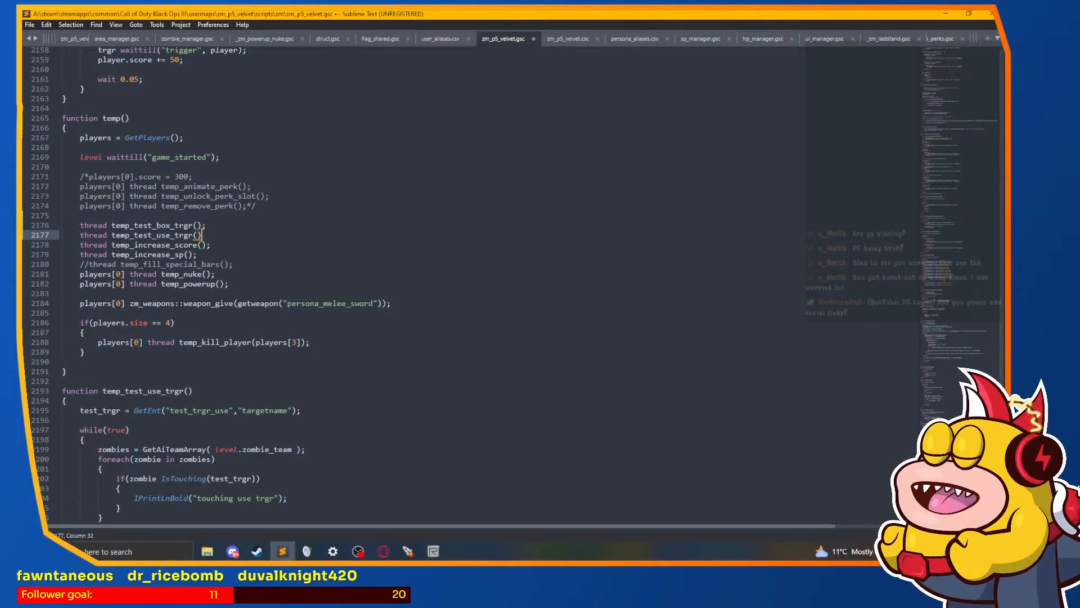
# Step: Save all open script files, switch to the Radiant level editor and save the zm_p5_velvet map
pyautogui.click(29, 23)
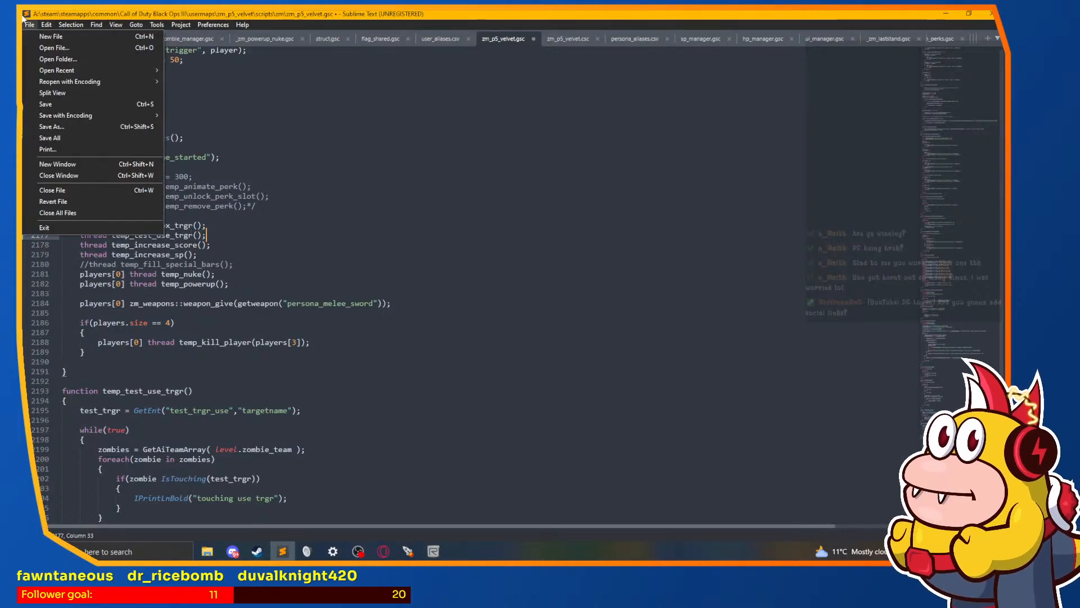
pyautogui.click(50, 138)
pyautogui.click(434, 551)
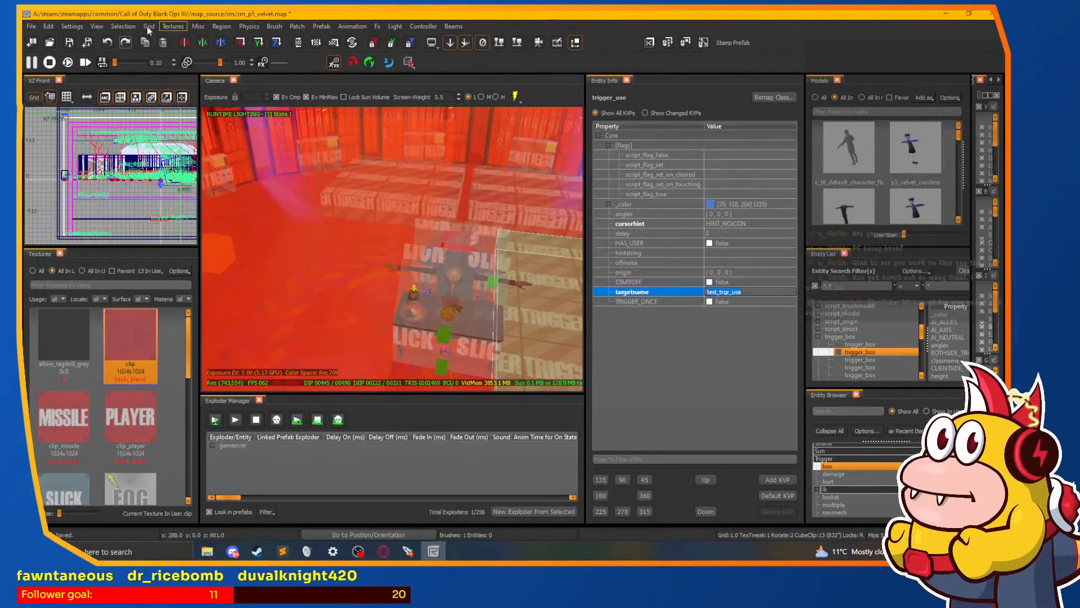
pyautogui.click(74, 42)
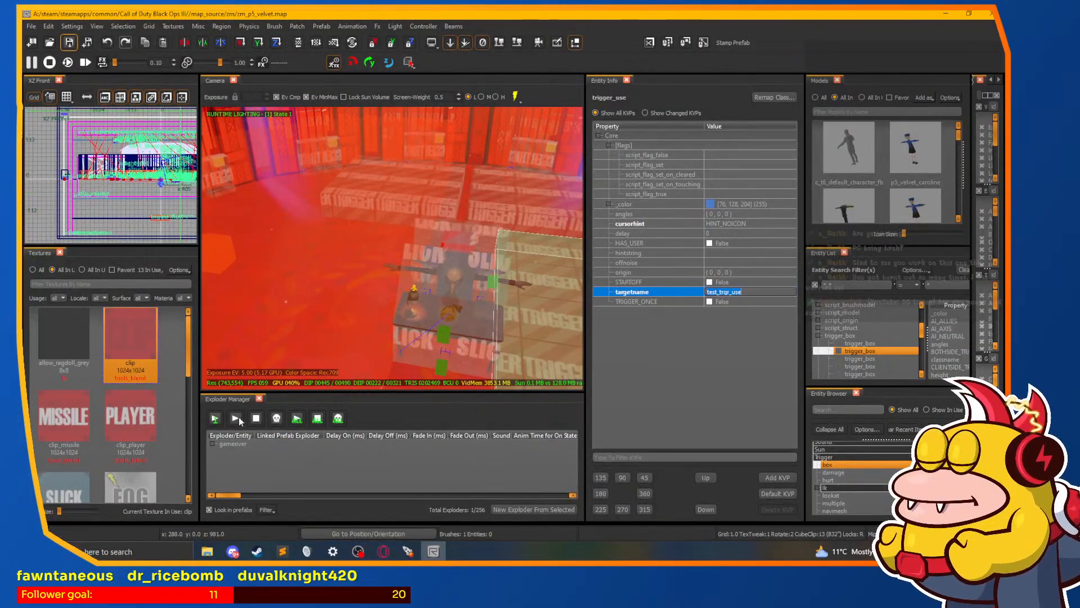
# Step: In the Black Ops III Mod Tools Launcher, build zm_p5_velvet with Compile, Light, Link and Run enabled
pyautogui.click(405, 552)
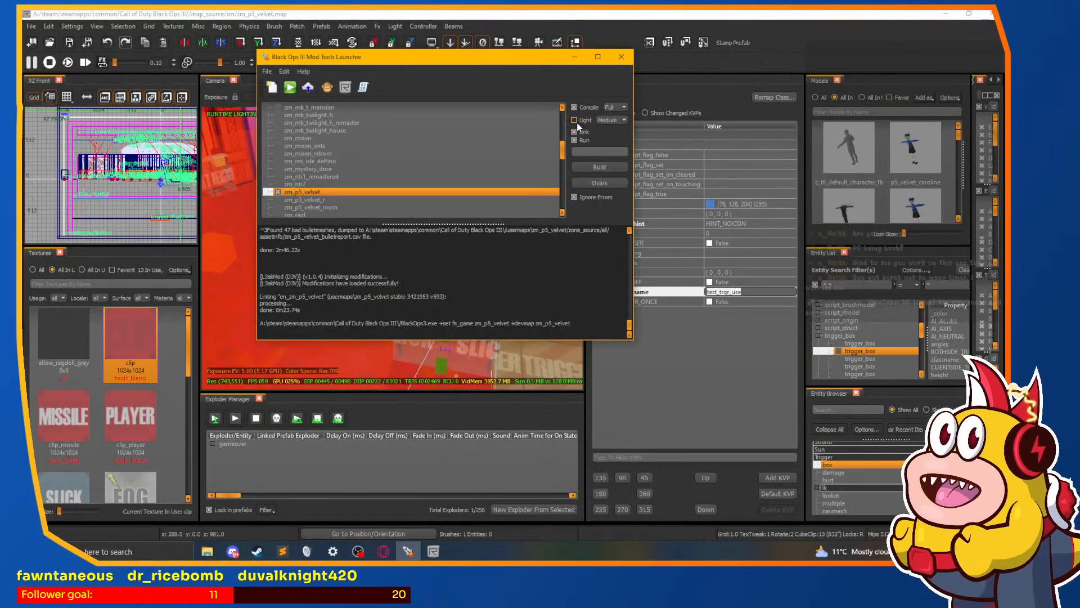
pyautogui.click(596, 165)
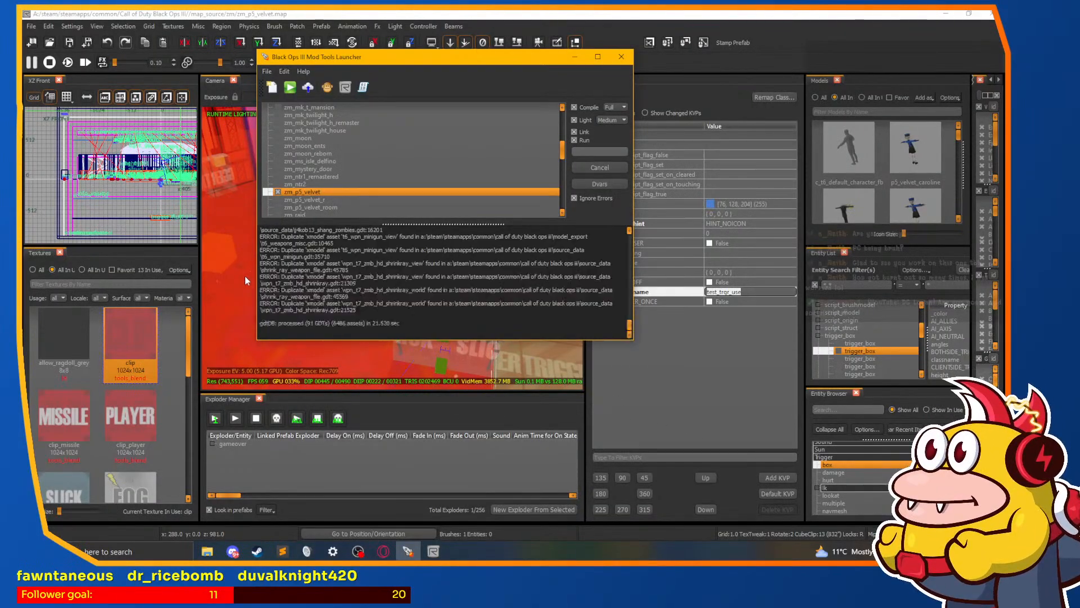
pyautogui.click(330, 441)
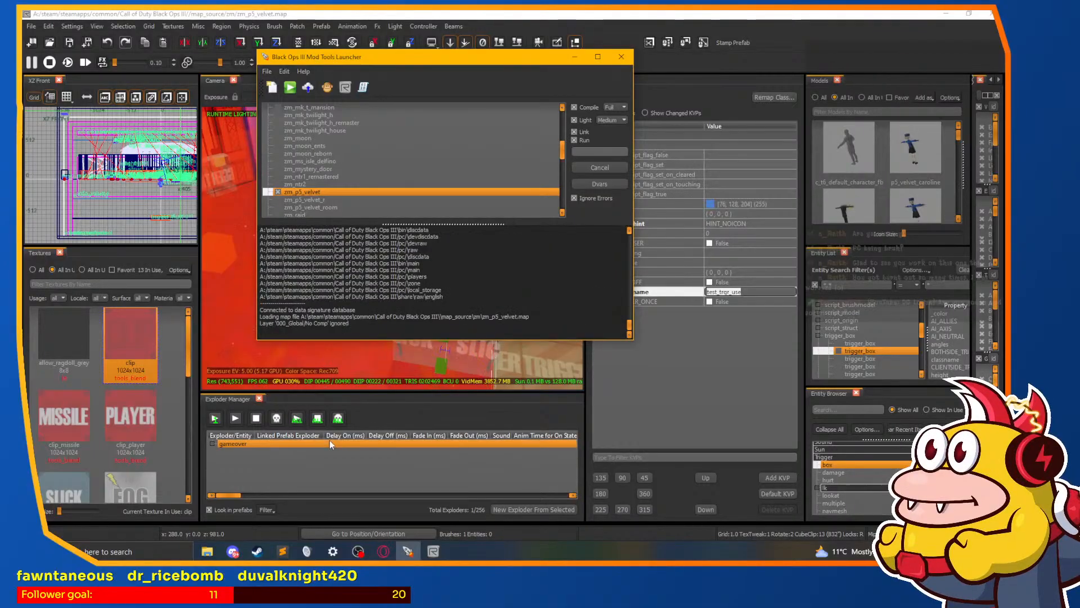
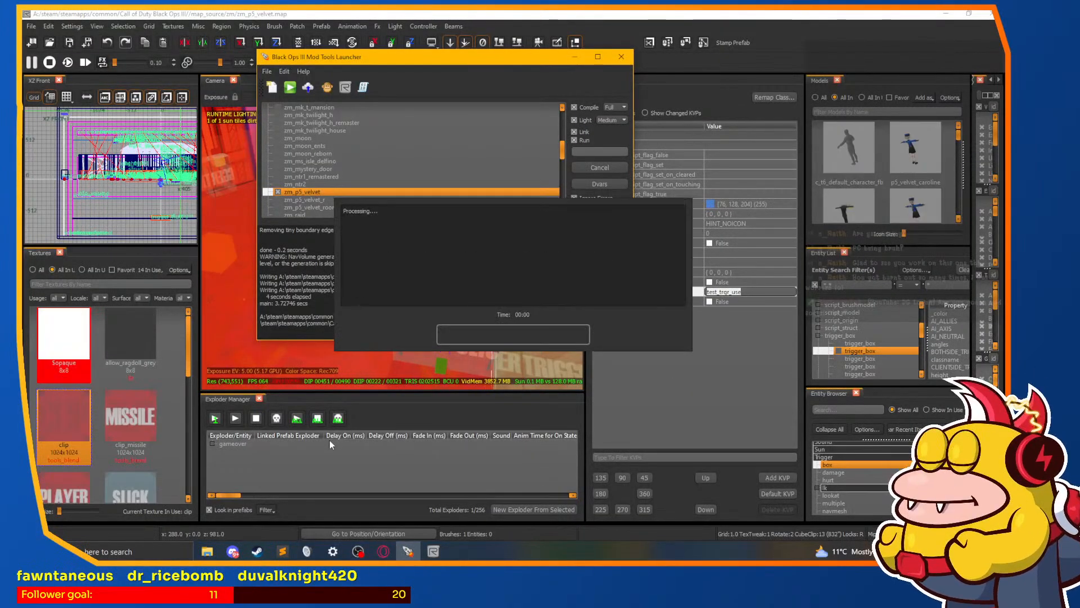
# Step: Switch to Sublime Text, open _zm_spawner.gsc and examine the do_zombie_rise function from start to end
pyautogui.click(283, 551)
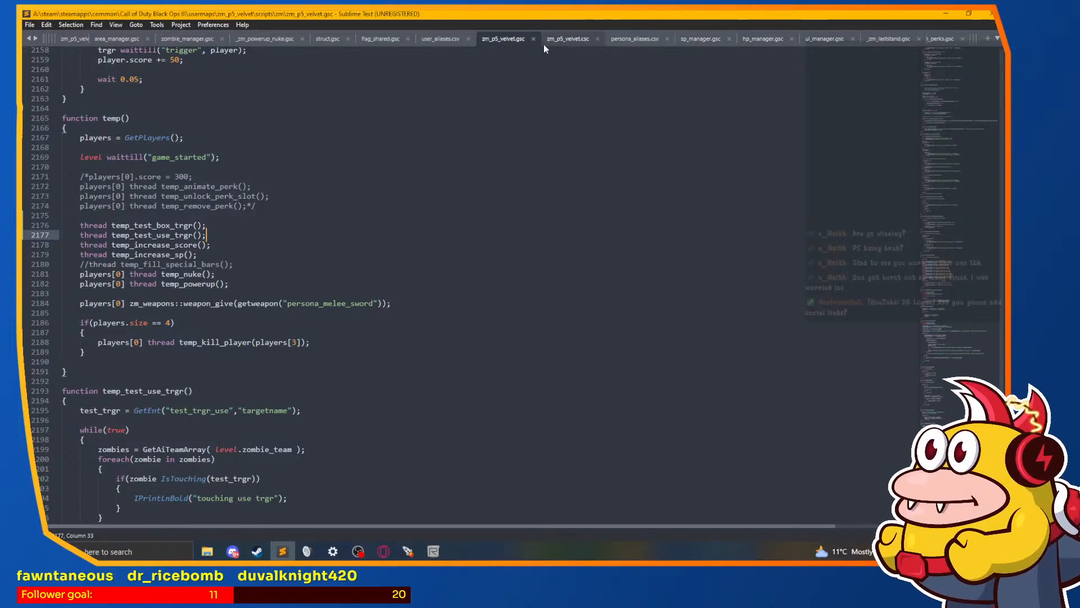
pyautogui.click(997, 37)
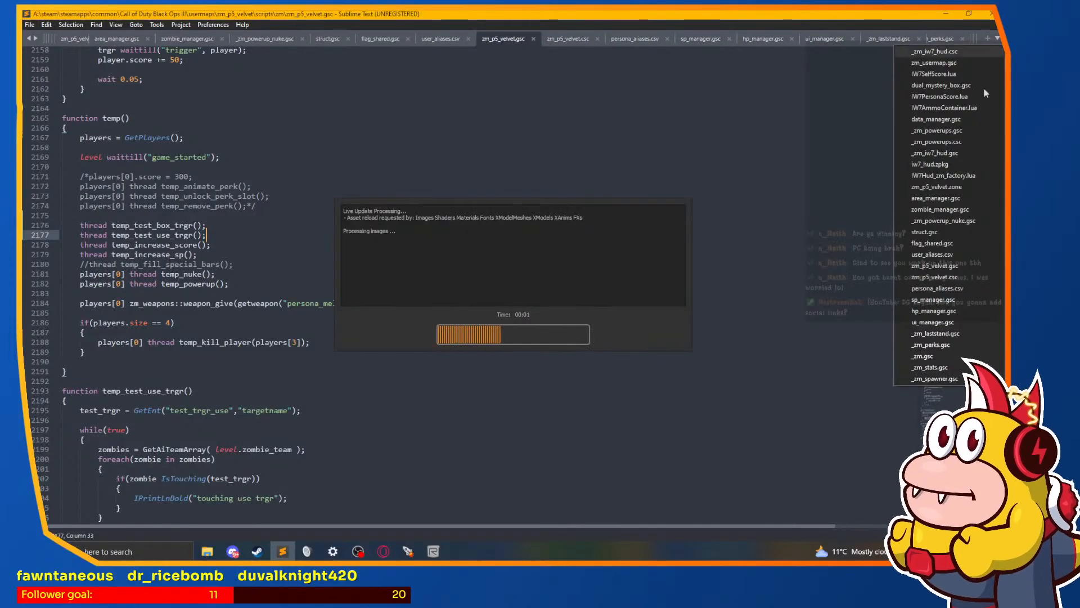
pyautogui.click(949, 377)
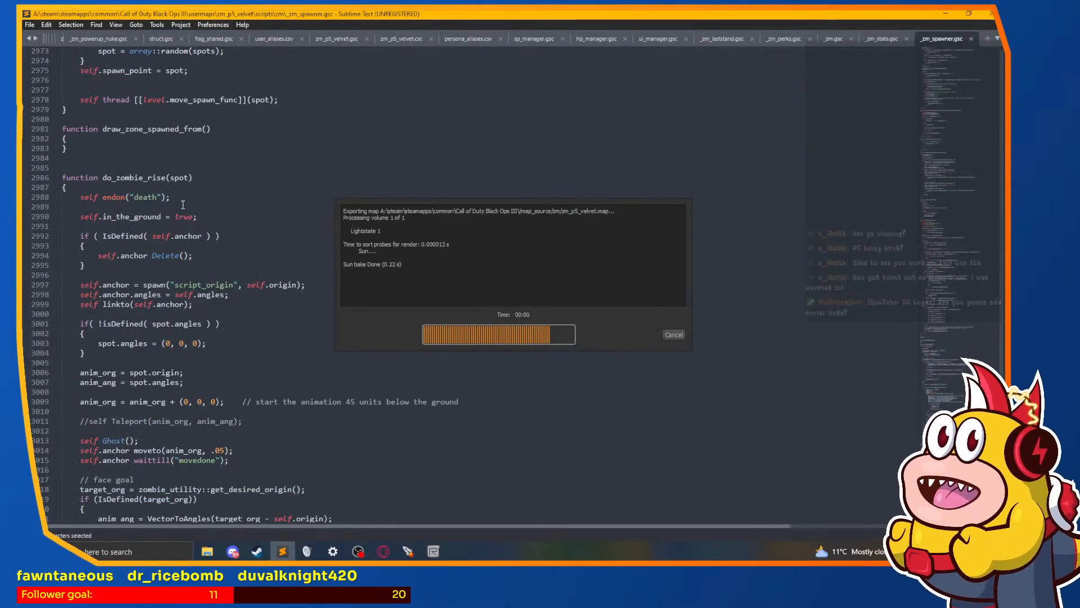
pyautogui.scroll(-20, 147, 249)
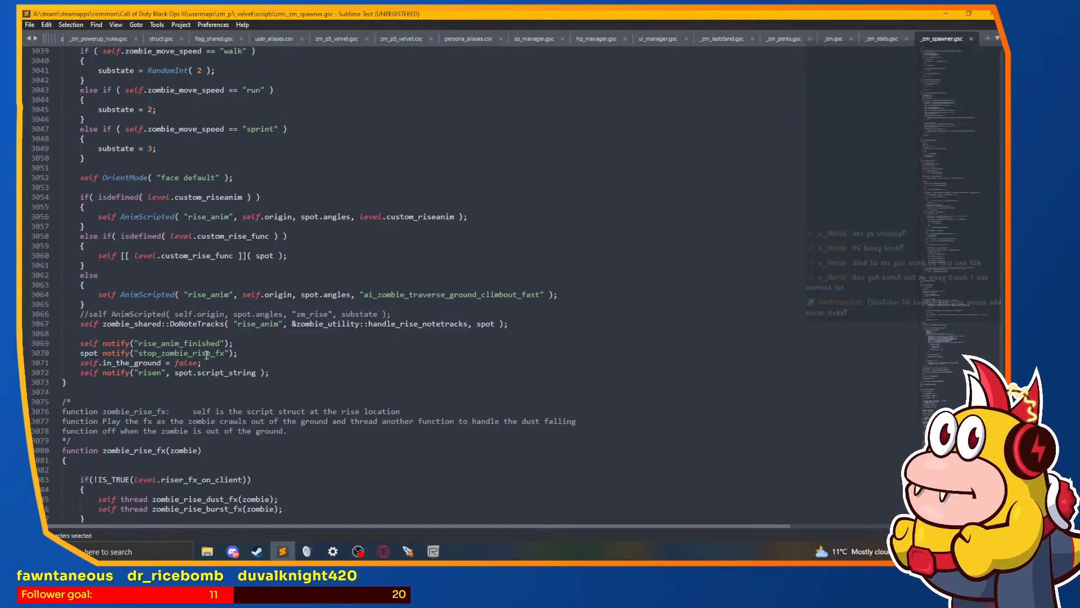
pyautogui.scroll(20, 198, 344)
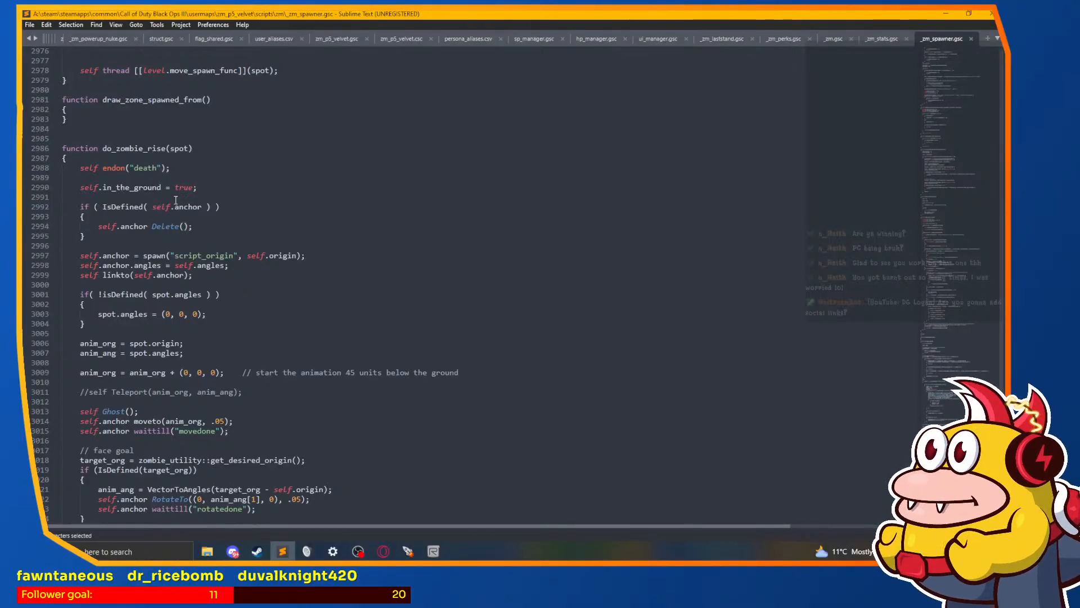
pyautogui.scroll(-11, 131, 274)
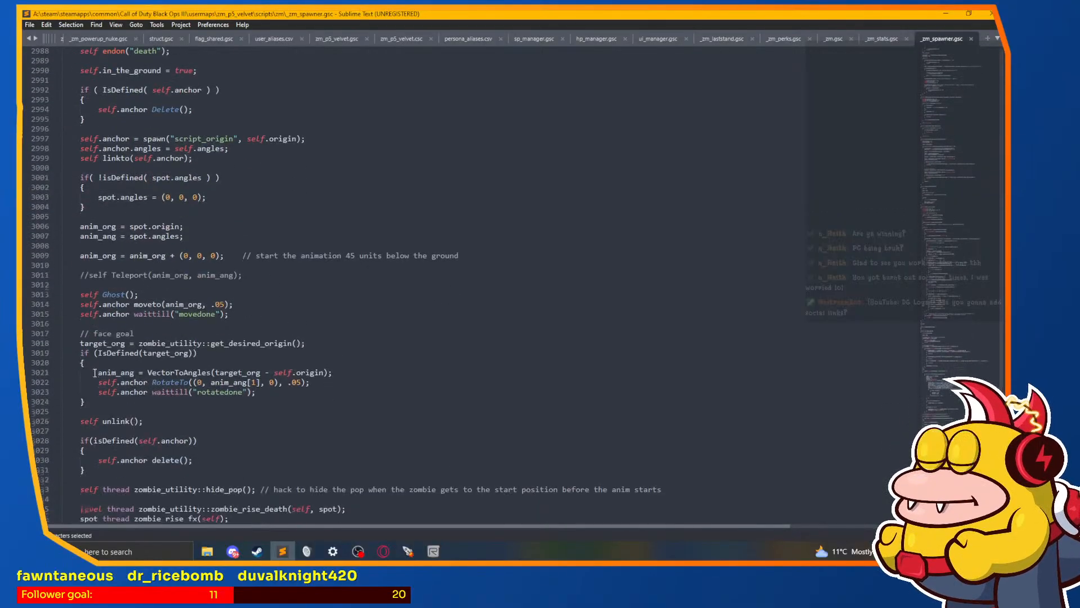
pyautogui.scroll(-6, 95, 373)
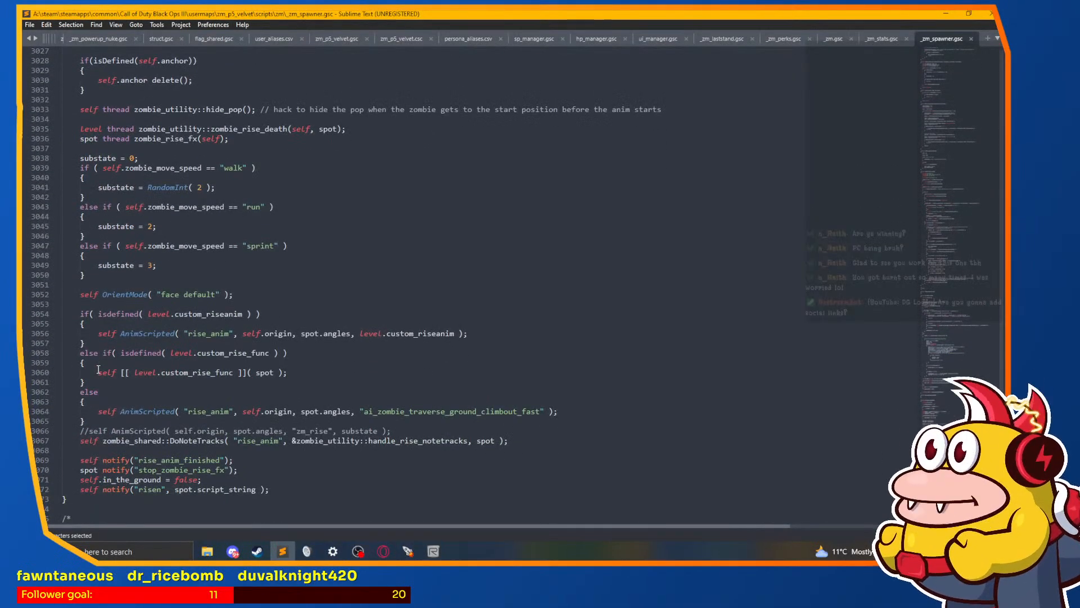
pyautogui.scroll(-3, 99, 369)
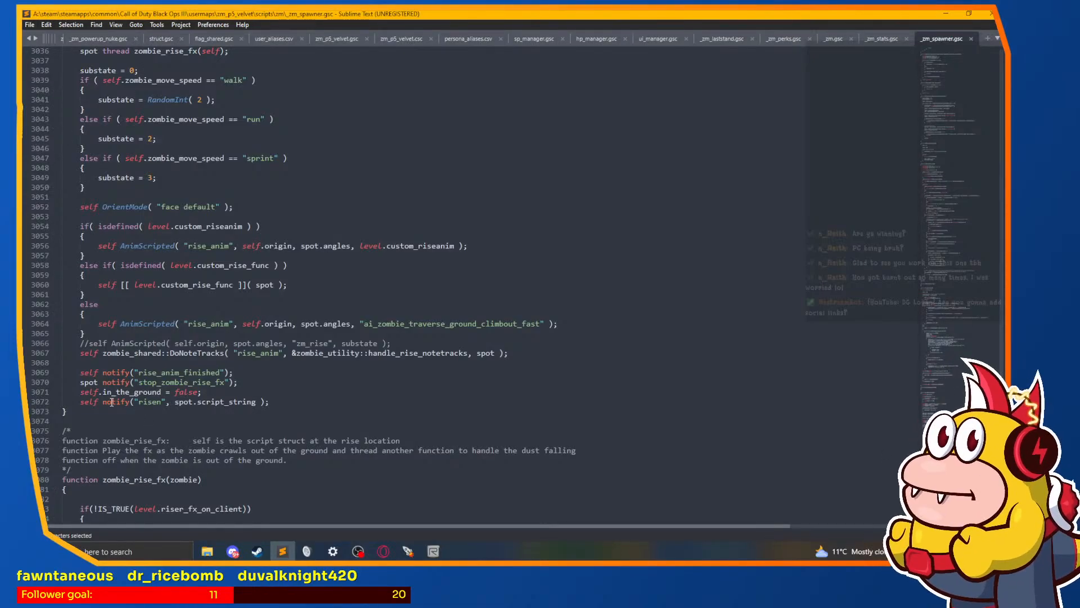
# Step: Add the line self thread zombie_manager::spawned_zombie(); at the end of do_zombie_rise, after the "risen" notify and a blank line
pyautogui.click(289, 401)
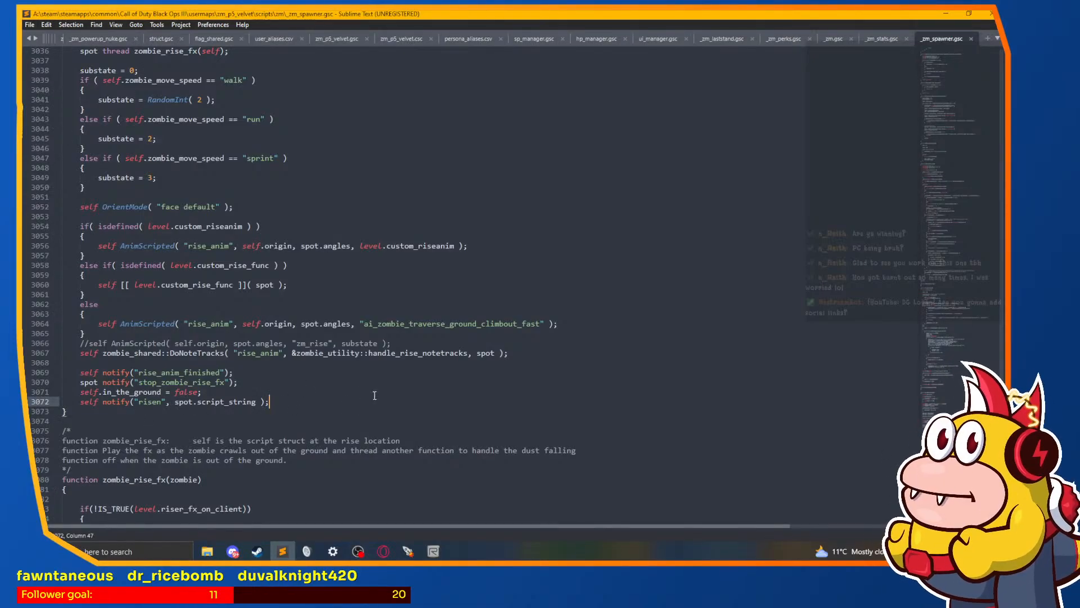
pyautogui.press('Return')
pyautogui.press('Return')
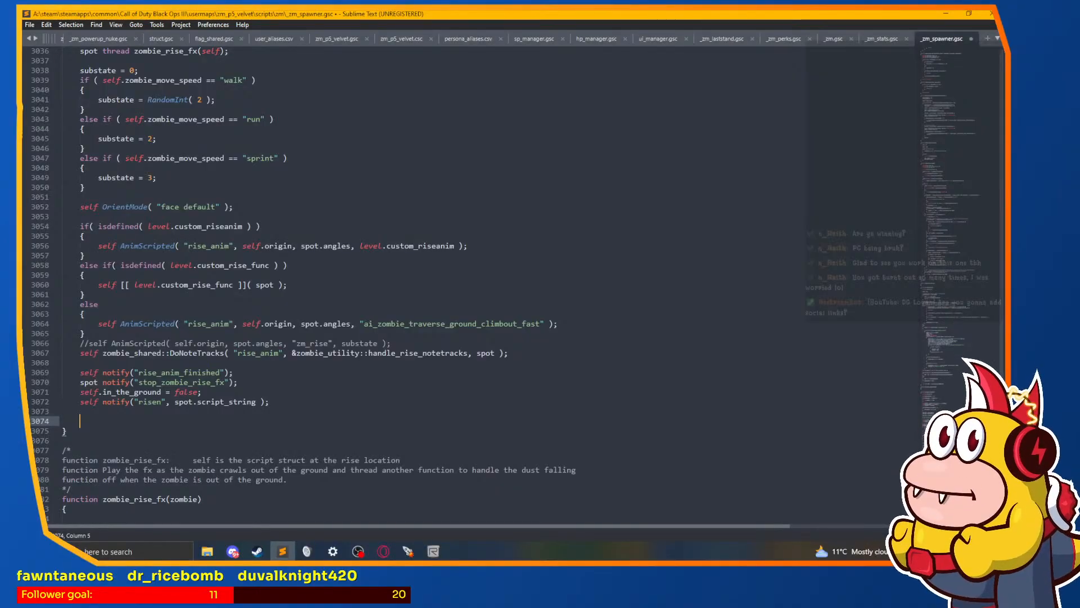
pyautogui.write('thread')
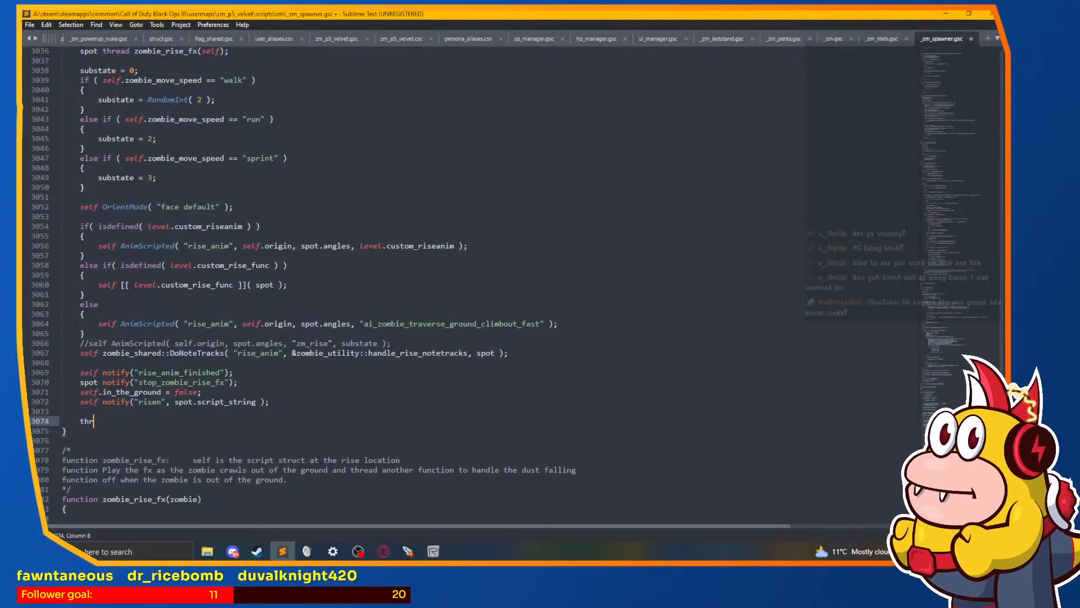
pyautogui.press('BackSpace')
pyautogui.press('BackSpace')
pyautogui.press('BackSpace')
pyautogui.write('self trea')
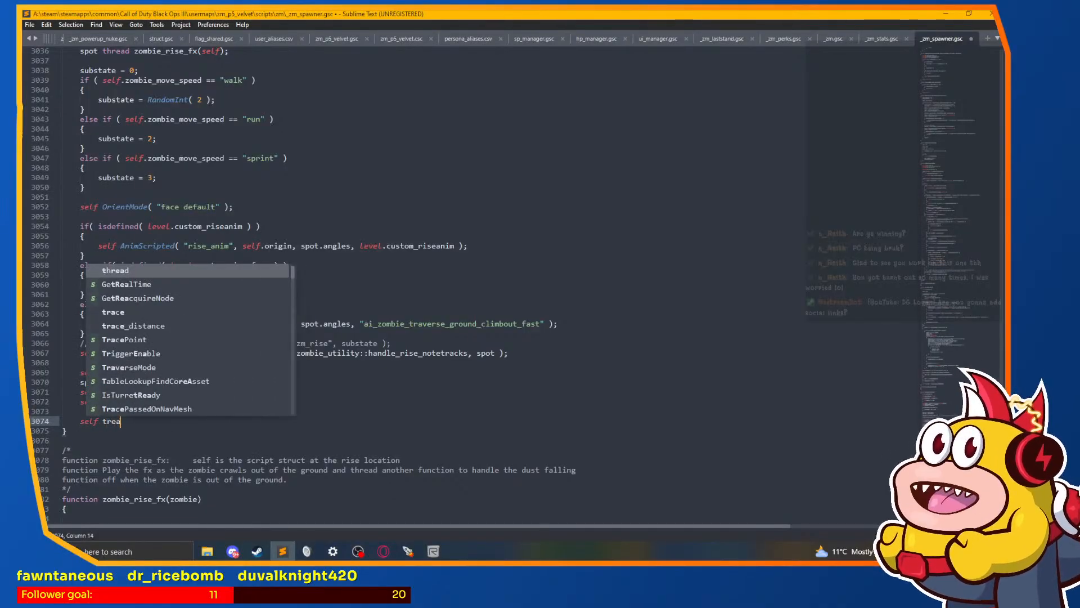
pyautogui.press('BackSpace')
pyautogui.press('BackSpace')
pyautogui.press('BackSpace')
pyautogui.write('hread ')
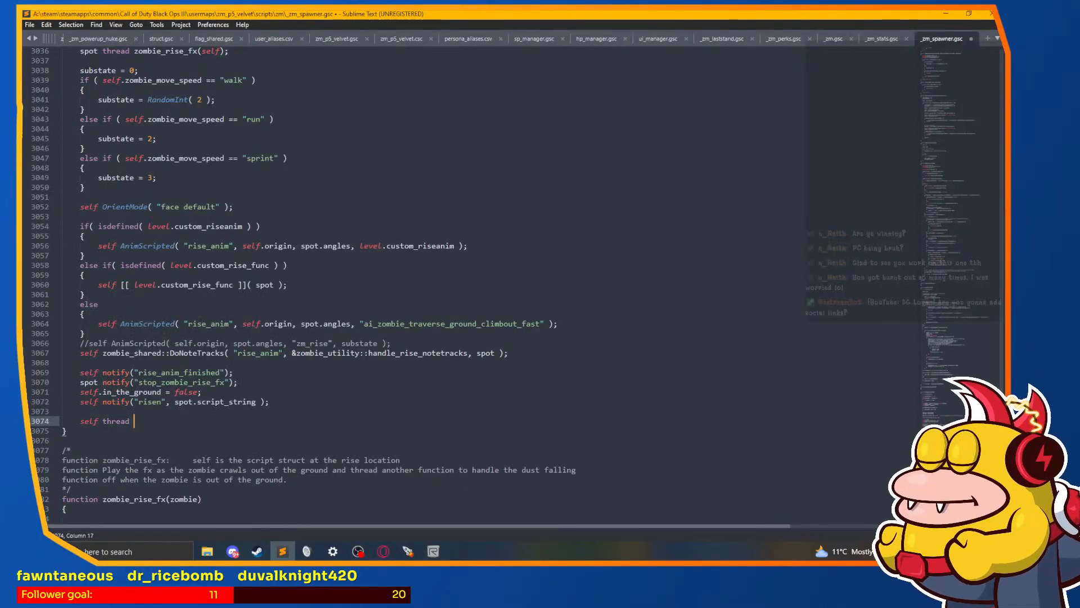
pyautogui.write('zombie')
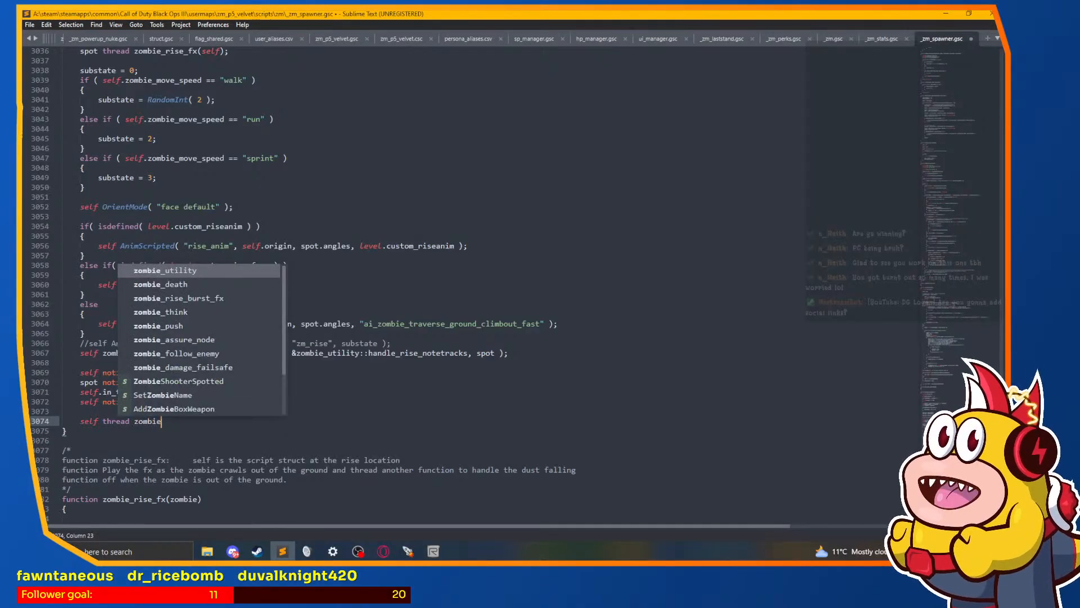
pyautogui.write('_manager:')
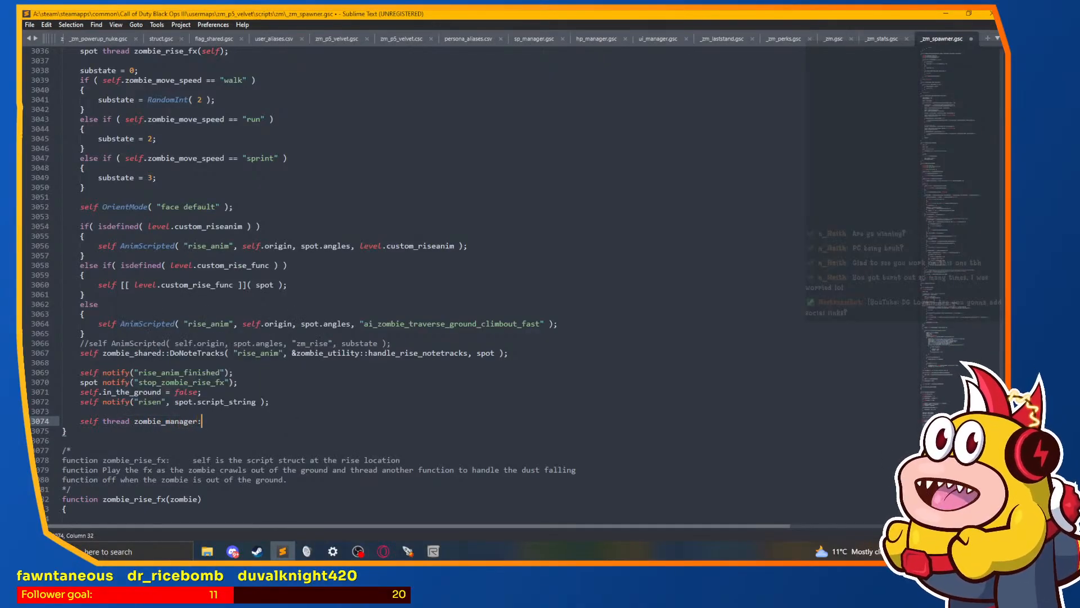
pyautogui.write(':')
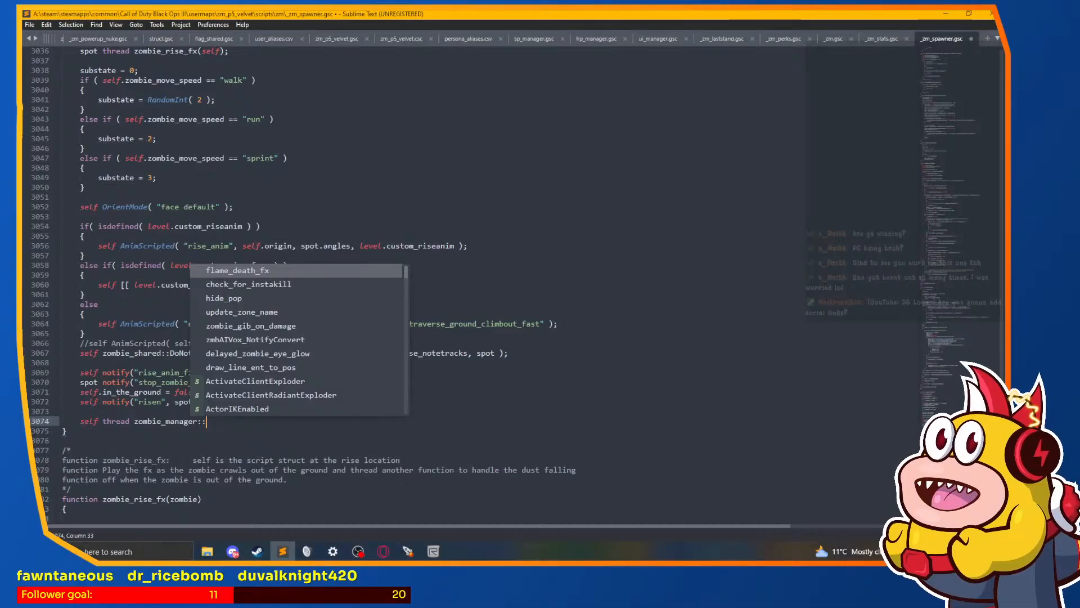
pyautogui.write('spawned_zombie();')
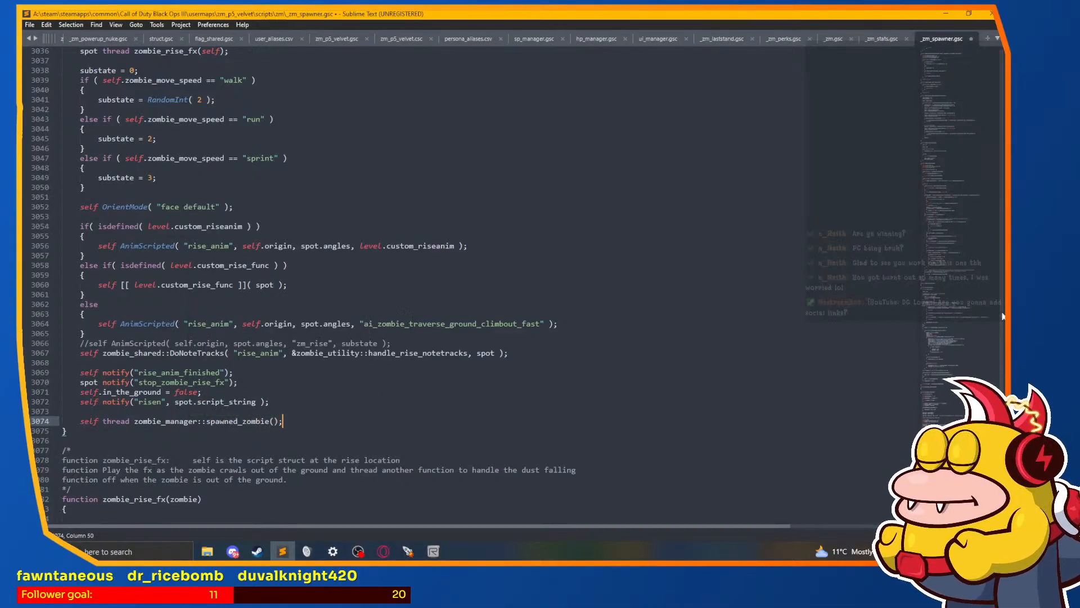
# Step: Add #using scripts\zm\zombie_manager; below the sp_manager include by copying that line and changing sp to zombie
pyautogui.moveTo(1001, 495); pyautogui.dragTo(967, 59)
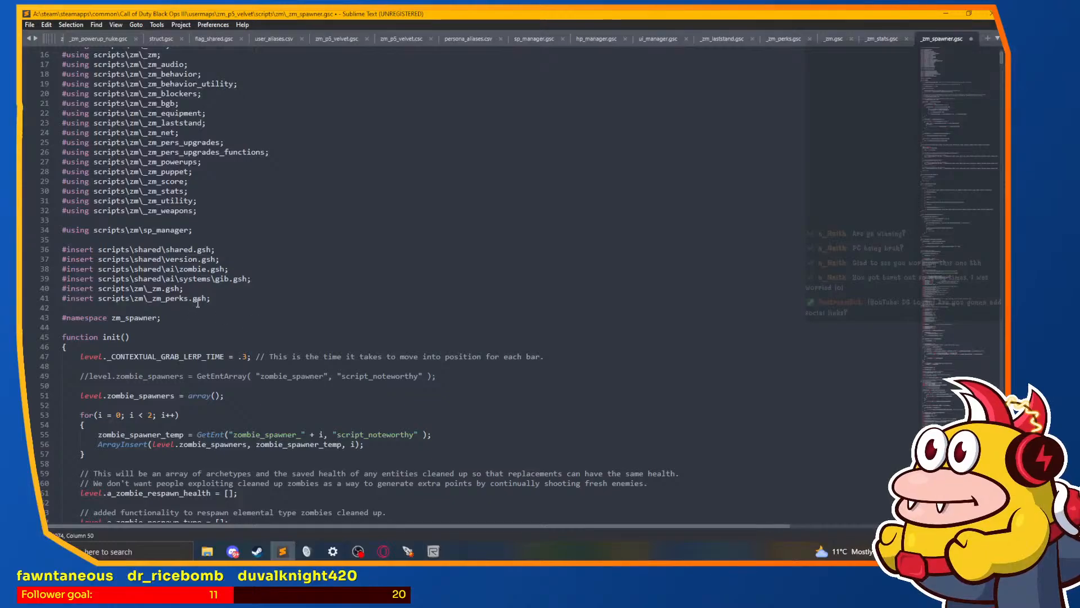
pyautogui.moveTo(125, 230); pyautogui.dragTo(190, 228)
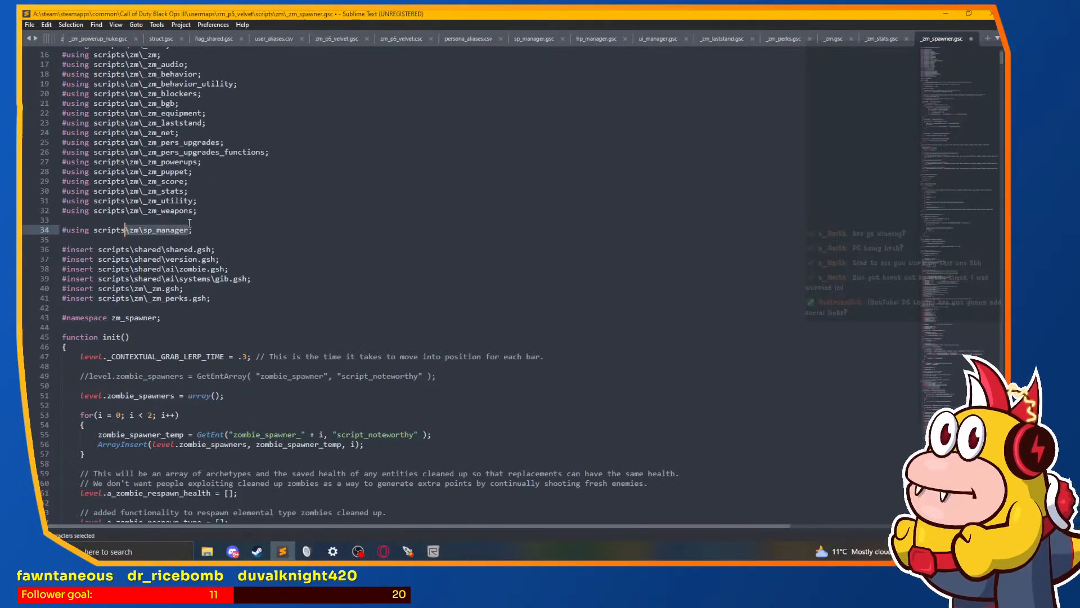
pyautogui.click(204, 229)
pyautogui.keyDown('shift'); pyautogui.click(59, 230); pyautogui.keyUp('shift')
pyautogui.hotkey('ctrl', 'c')
pyautogui.click(194, 230)
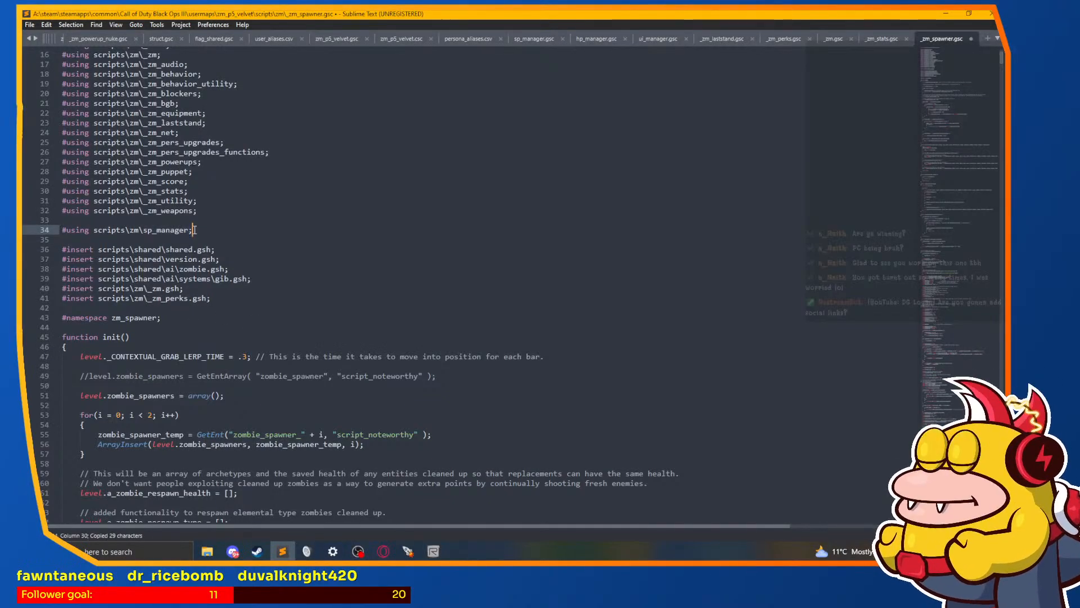
pyautogui.press('Return')
pyautogui.hotkey('ctrl', 'v')
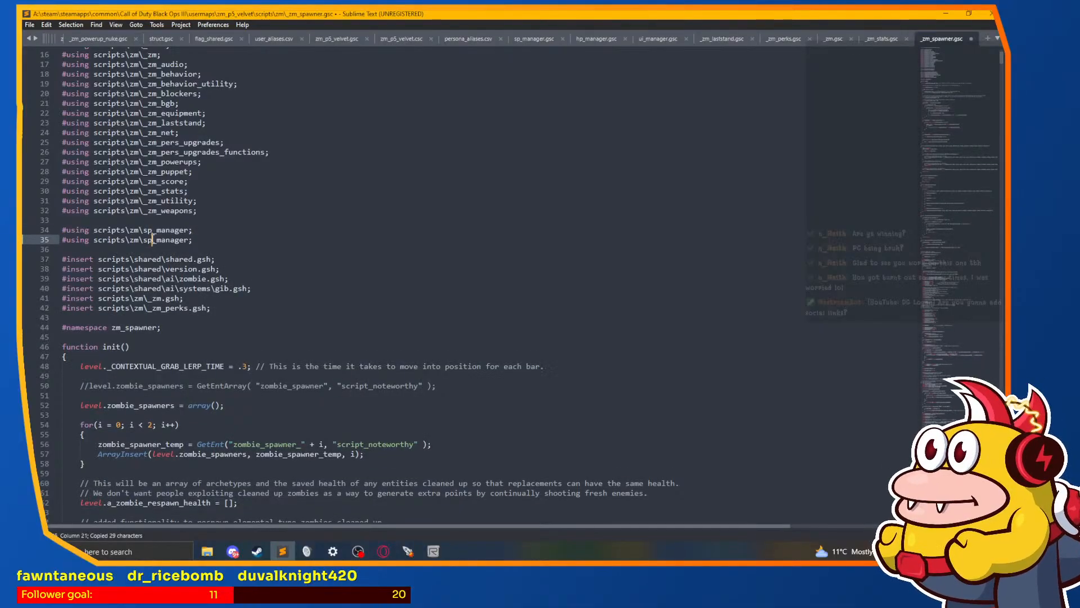
pyautogui.write('ombie')
# Step: Open zombie_manager.gsc and add an empty function spawned_zombie() with braces at the end of the file, below despawn_zombie
pyautogui.click(998, 39)
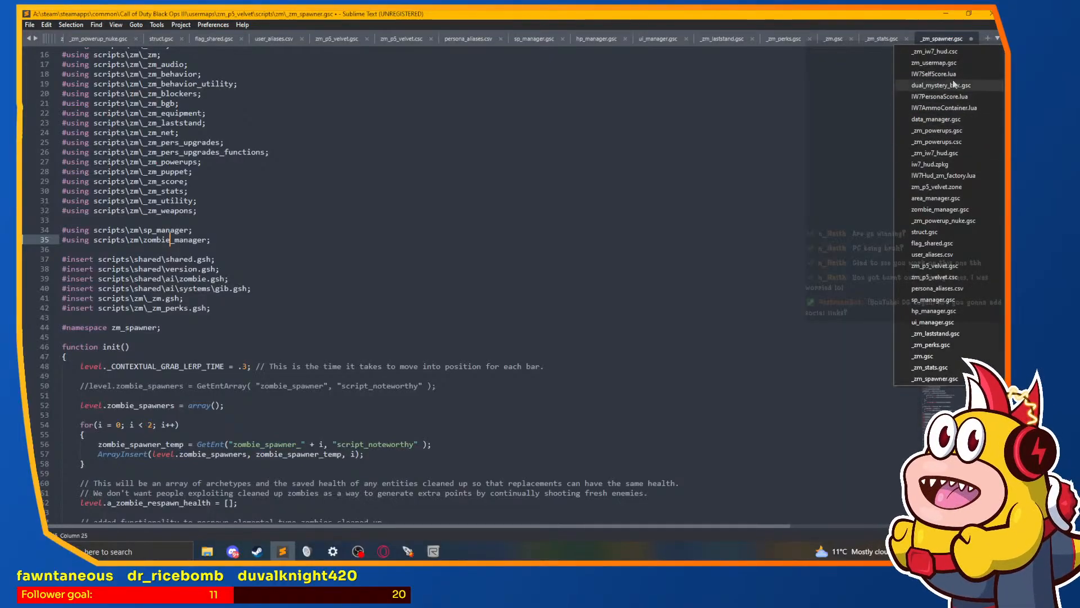
pyautogui.click(951, 209)
pyautogui.scroll(-4, 140, 431)
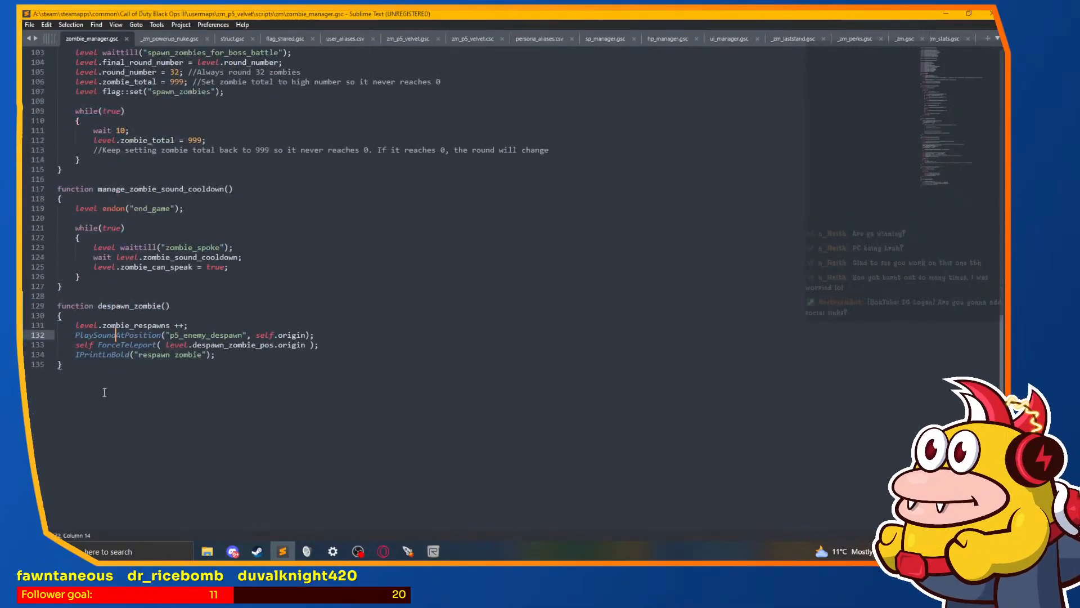
pyautogui.click(140, 431)
pyautogui.press('Return')
pyautogui.press('Return')
pyautogui.write('fucntion')
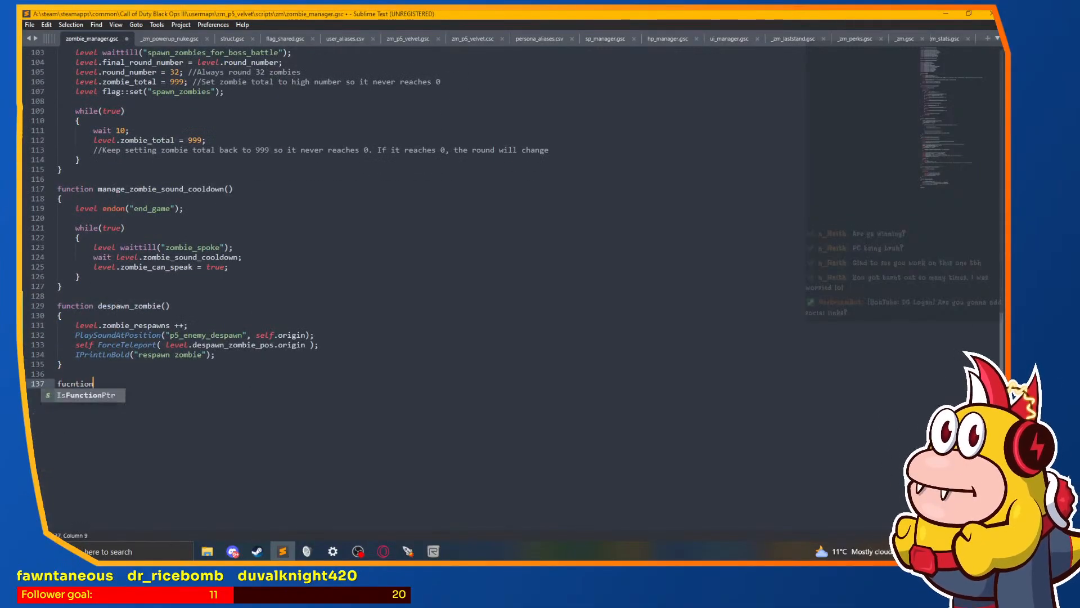
pyautogui.press('BackSpace')
pyautogui.write('nction spawned_z')
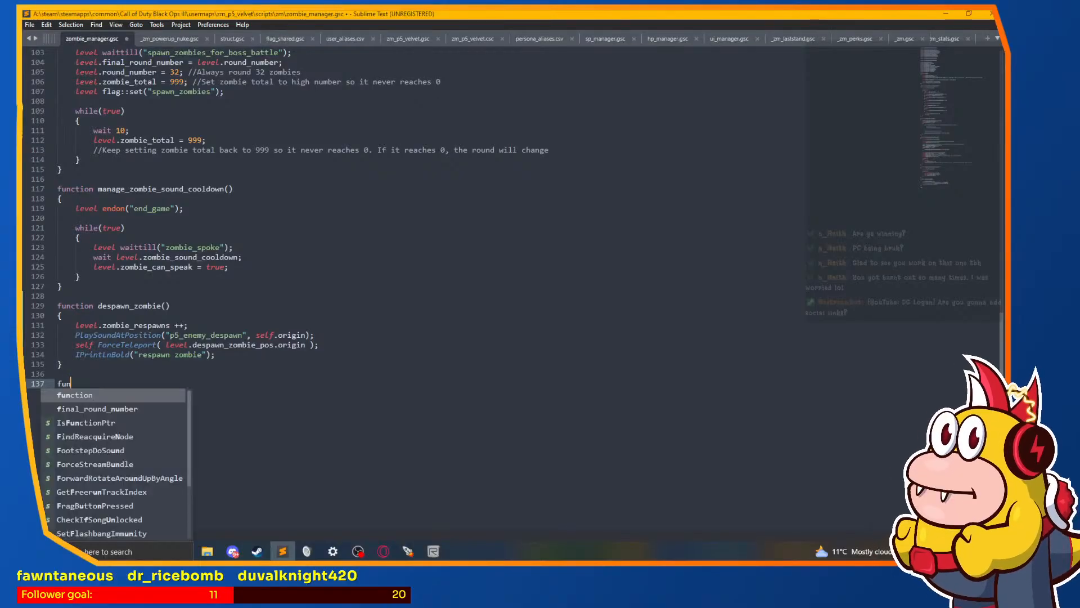
pyautogui.write('ombie')
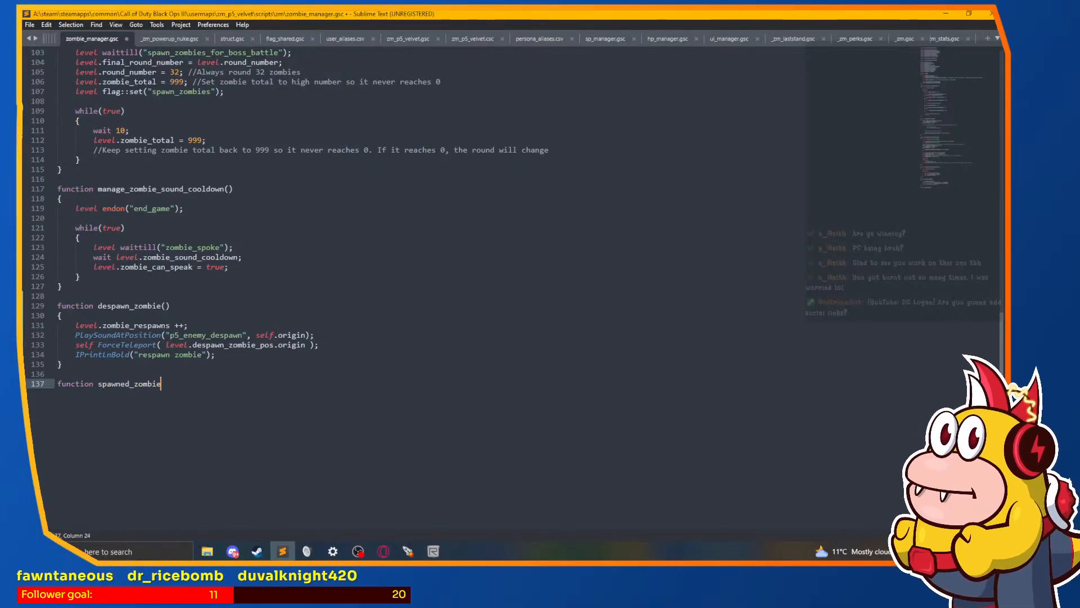
pyautogui.write('()')
pyautogui.press('Return')
pyautogui.write('{')
pyautogui.press('Return')
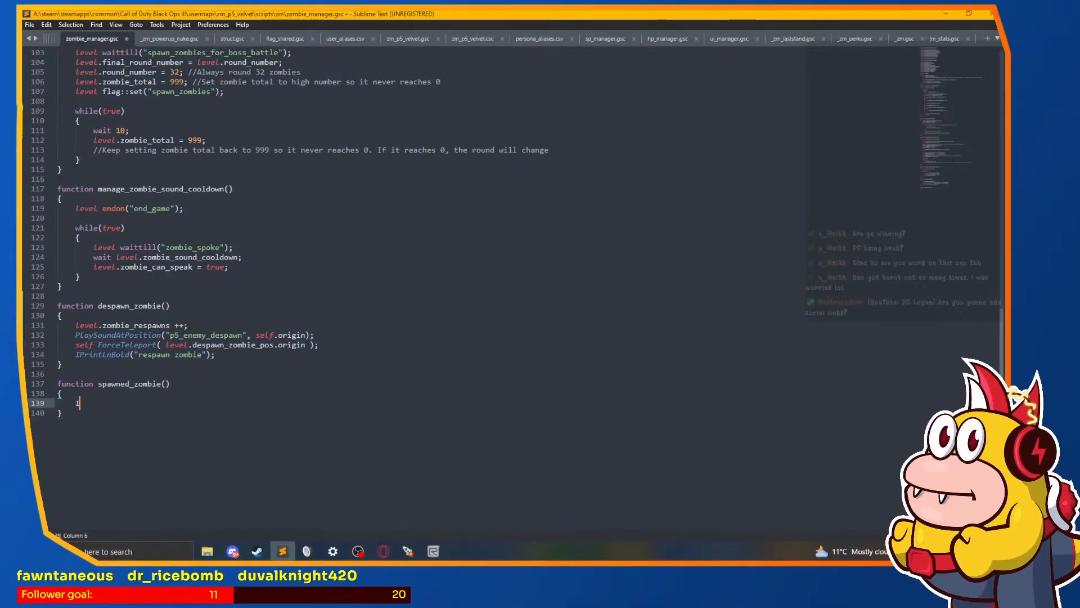
# Step: Add the line IPrintLnBold("spawned zombie"); inside the body of spawned_zombie
pyautogui.write('IPrintLnBold("')
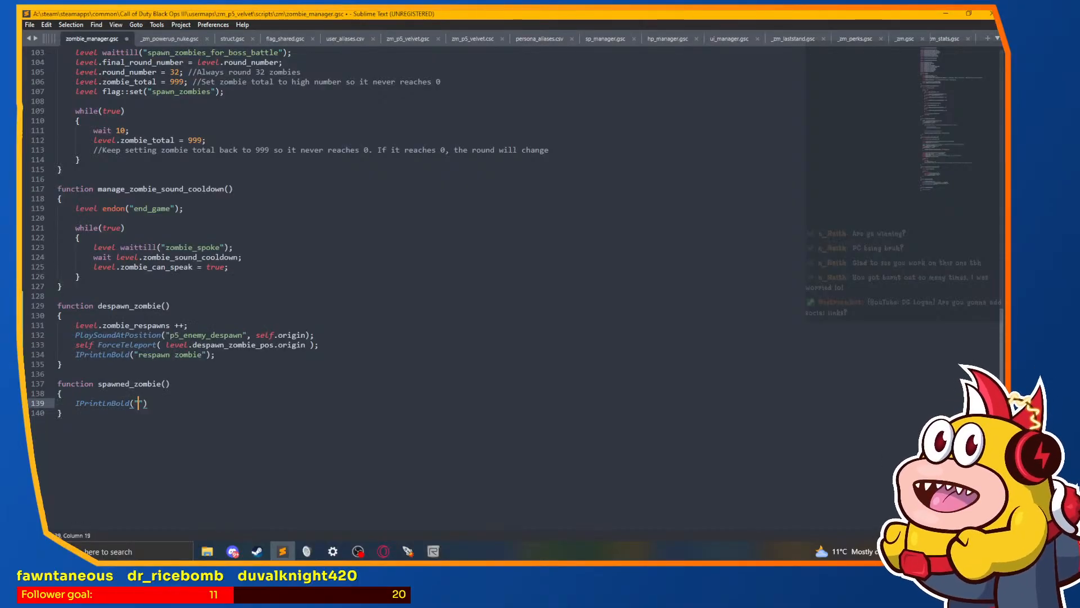
pyautogui.write('spawned zomie')
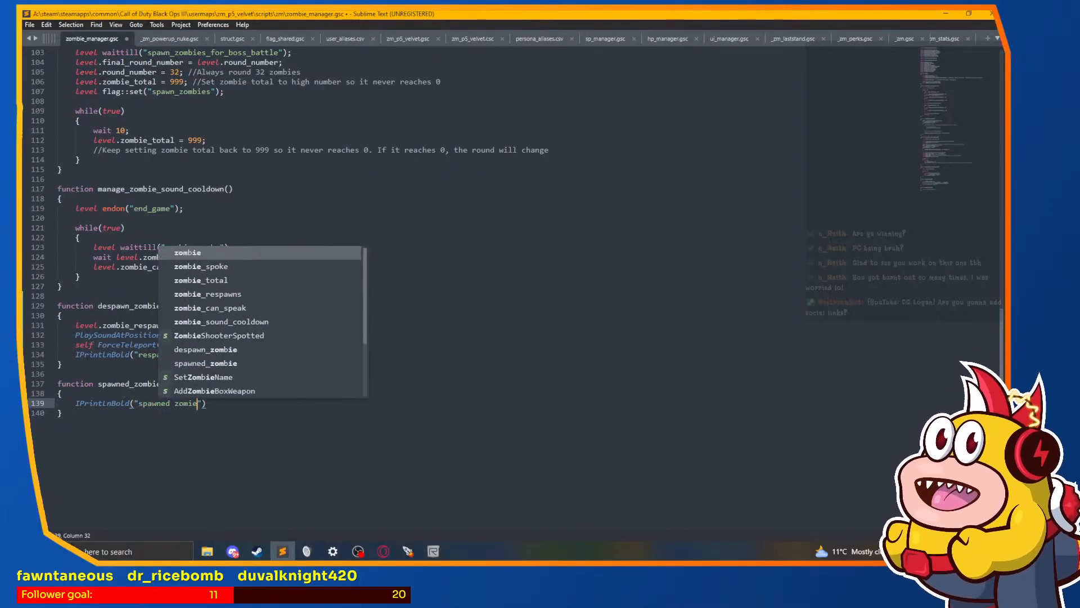
pyautogui.press('BackSpace')
pyautogui.press('BackSpace')
pyautogui.press('BackSpace')
pyautogui.write('mbie")')
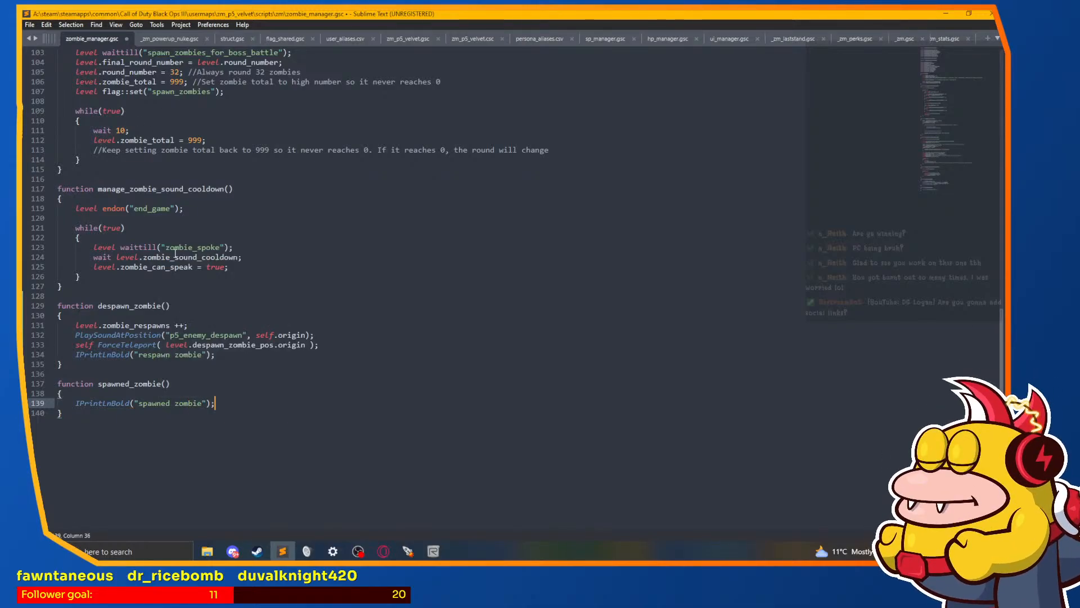
# Step: Check the zm_p5_velvet build progress in the Black Ops III Mod Tools Launcher, and return to _zm_spawner.gsc in Sublime Text
pyautogui.click(407, 549)
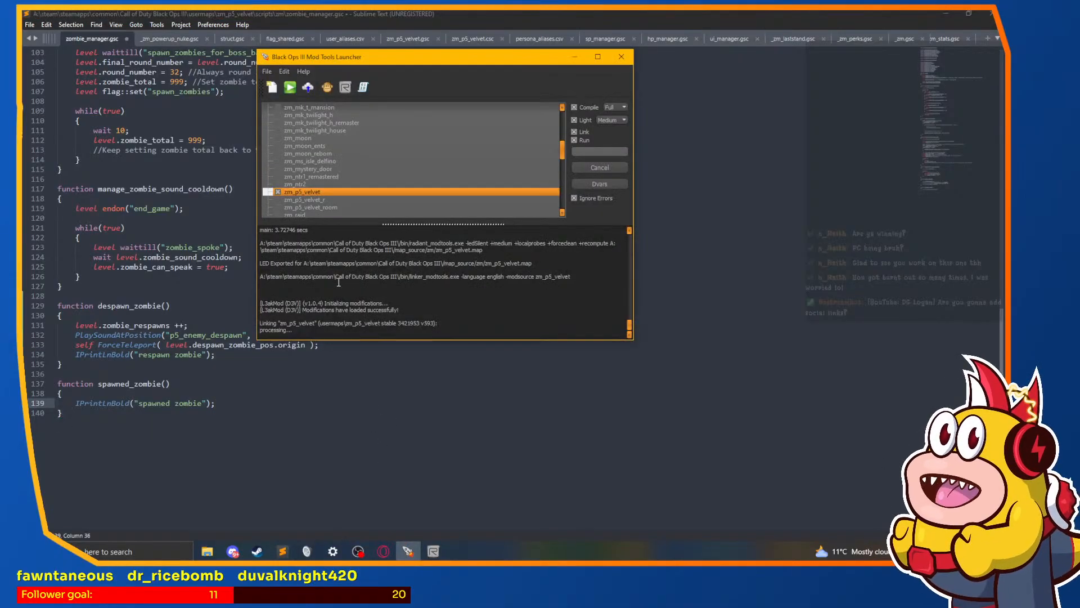
pyautogui.click(211, 423)
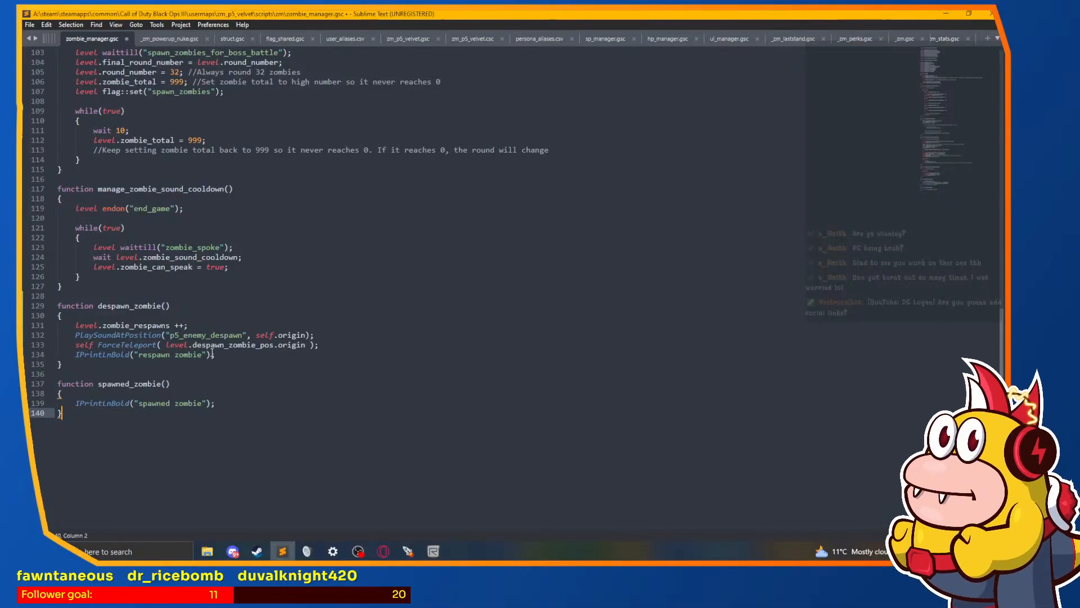
pyautogui.click(998, 38)
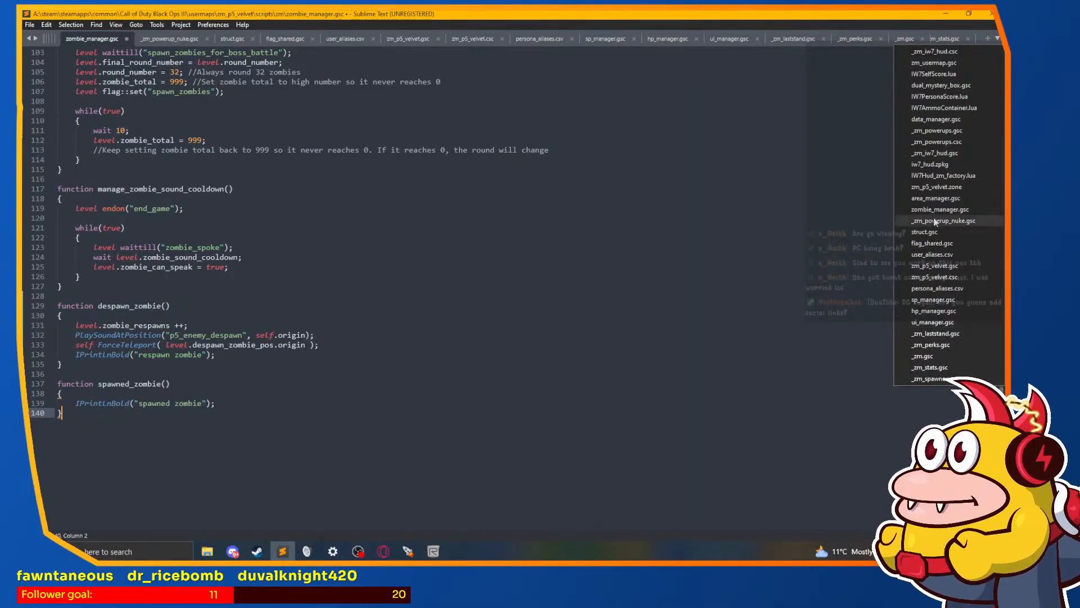
pyautogui.click(936, 378)
# Step: Examine the zombie_spawn_init function in _zm_spawner.gsc, including its custom spawn logic and the threads it starts
pyautogui.scroll(-1, 120, 446)
pyautogui.scroll(-10, 120, 446)
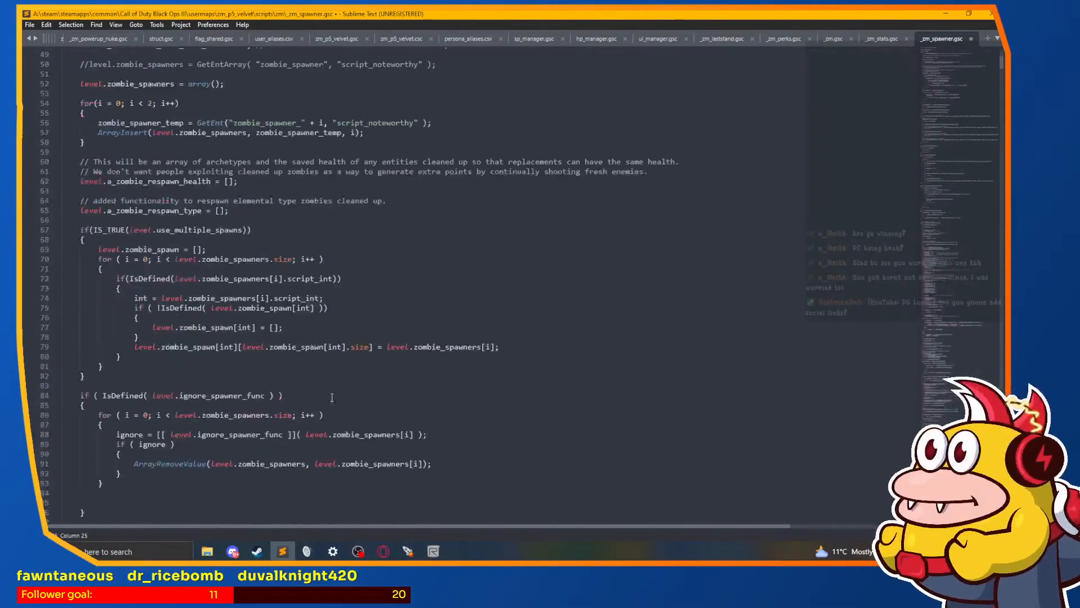
pyautogui.click(545, 326)
pyautogui.moveTo(1000, 65); pyautogui.dragTo(1001, 111)
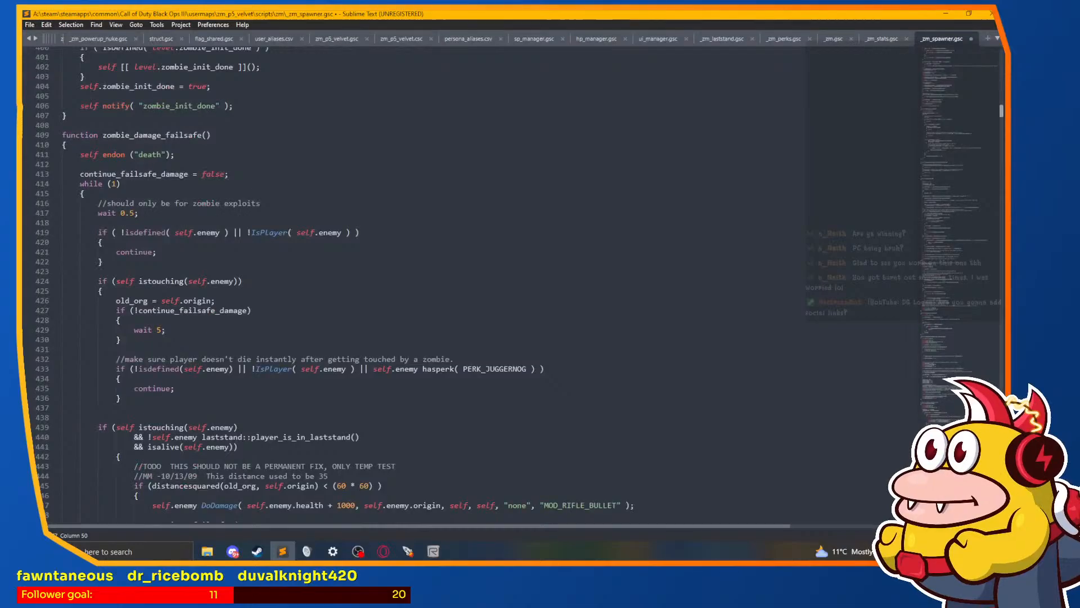
pyautogui.scroll(15, 309, 400)
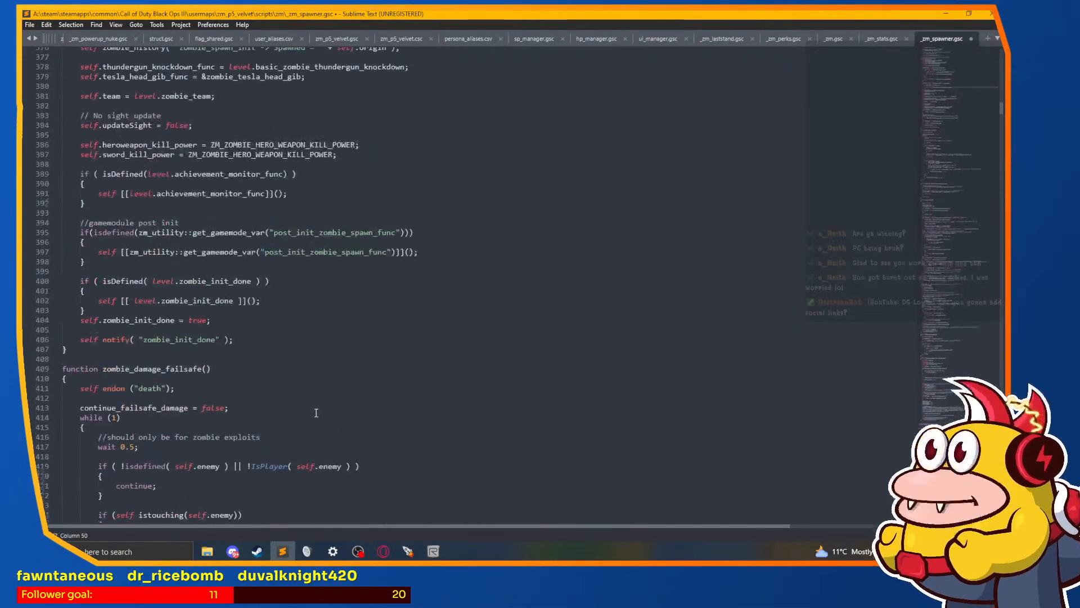
pyautogui.scroll(20, 308, 400)
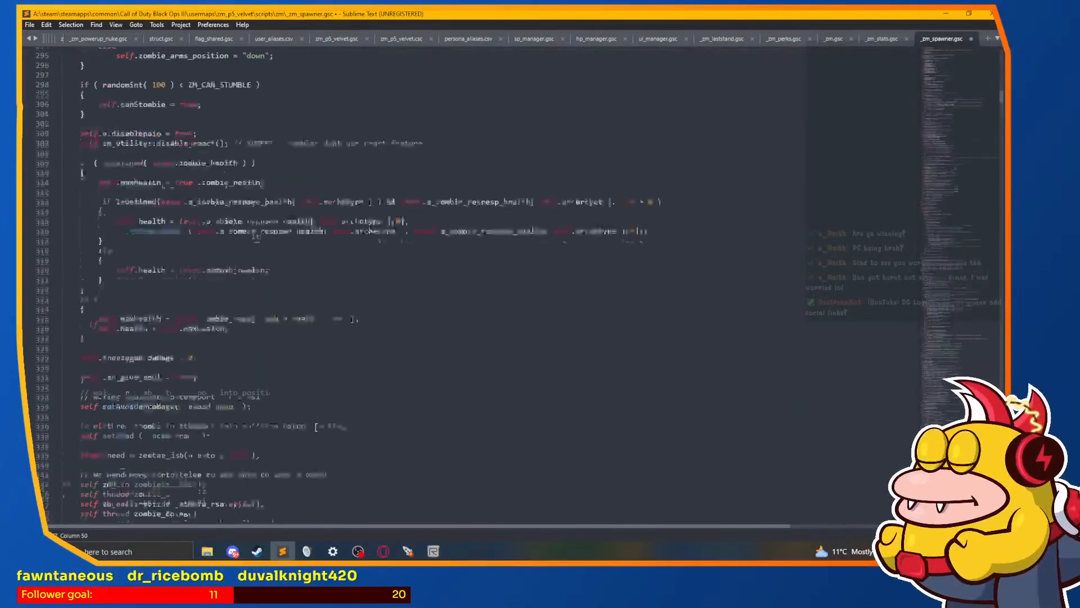
pyautogui.scroll(20, 314, 427)
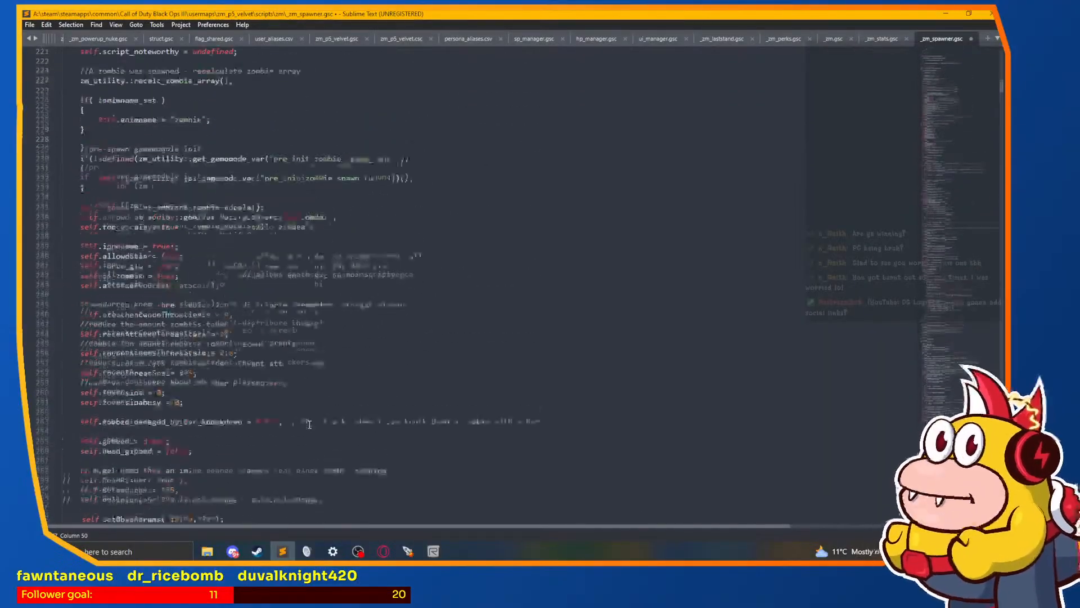
pyautogui.scroll(4, 309, 425)
pyautogui.scroll(7, 309, 424)
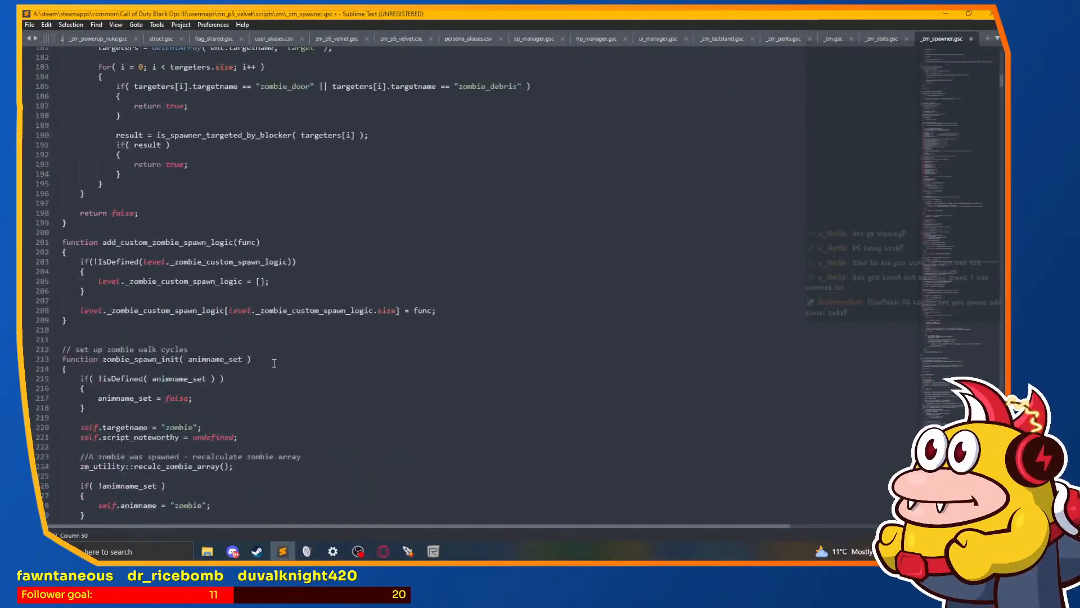
pyautogui.scroll(-11, 232, 422)
pyautogui.scroll(-20, 232, 422)
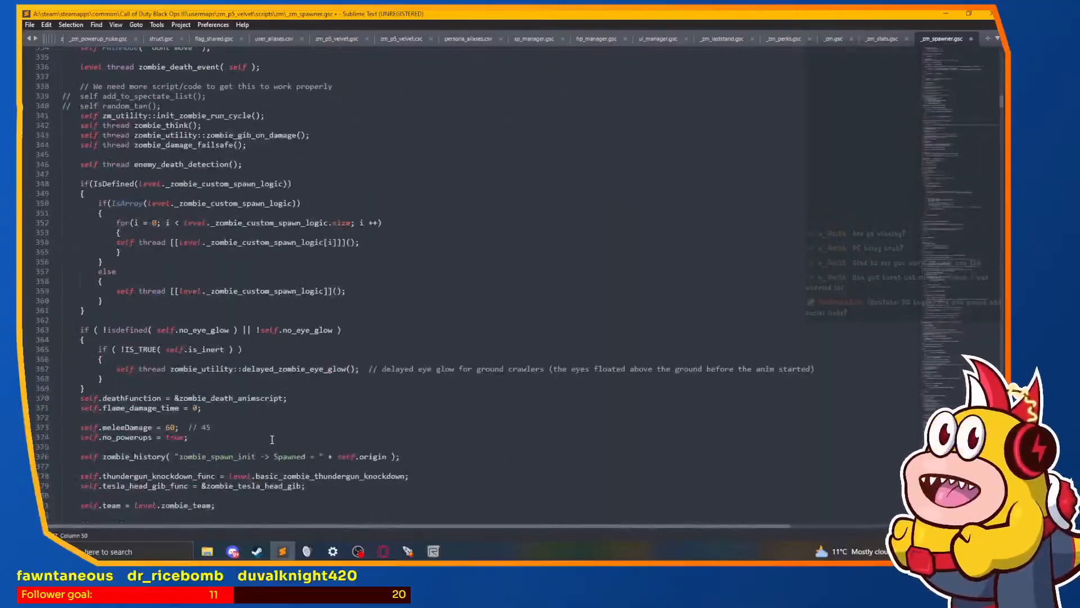
pyautogui.scroll(2, 271, 439)
pyautogui.scroll(-8, 309, 393)
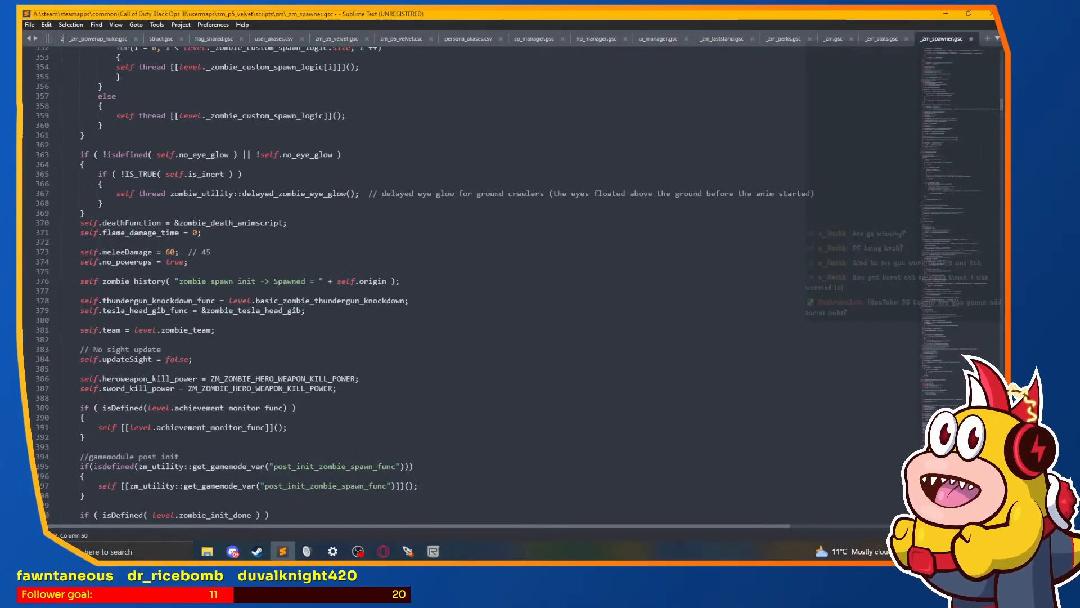
# Step: Search _zm_spawner.gsc for "death" and go through the matches from enemy_death_detection down to the zombie_death_points function
pyautogui.hotkey('ctrl', 'f')
pyautogui.write('round_spawning')
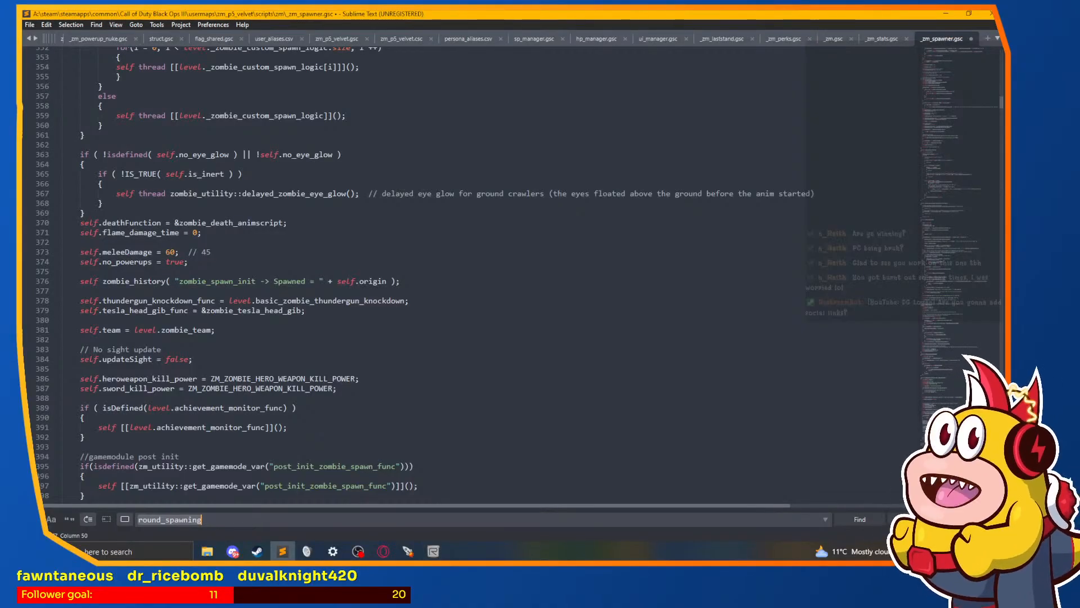
pyautogui.hotkey('ctrl', 'a')
pyautogui.write('death')
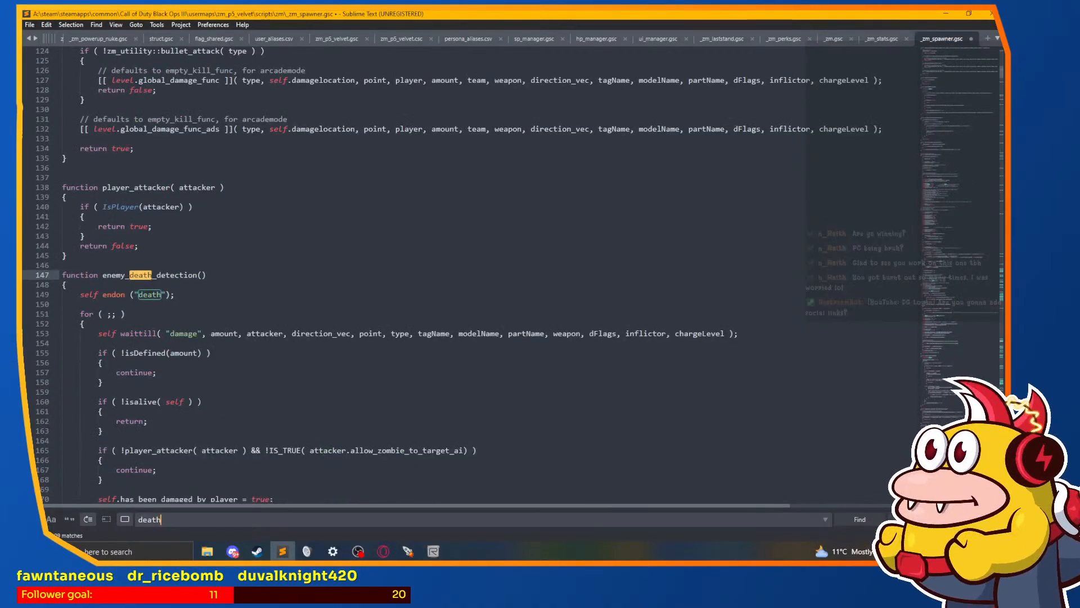
pyautogui.click(858, 521)
pyautogui.click(858, 521)
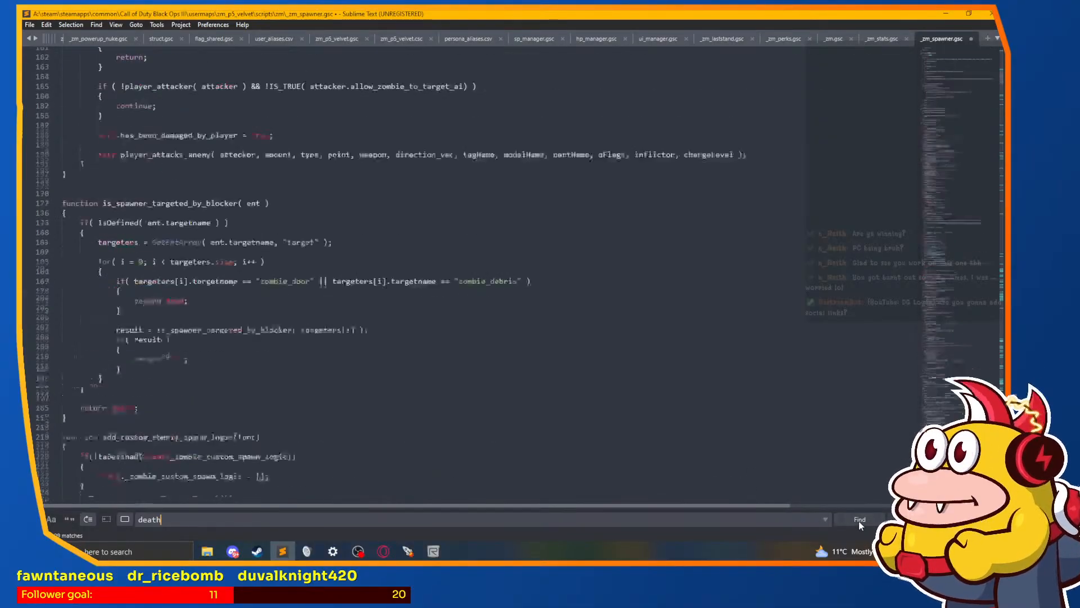
pyautogui.click(859, 521)
pyautogui.click(859, 521)
pyautogui.click(858, 522)
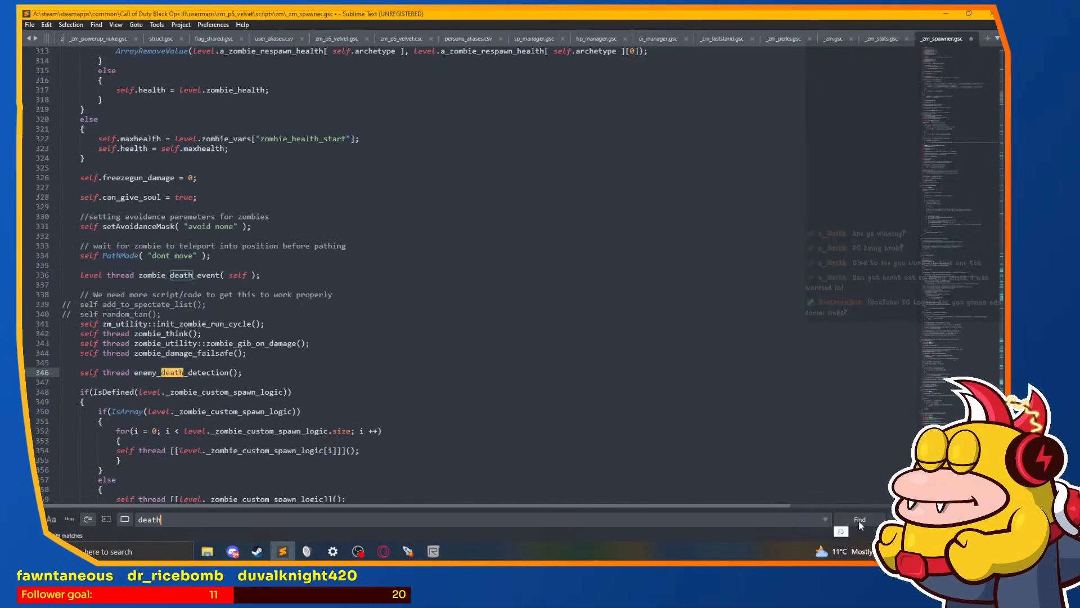
pyautogui.click(859, 521)
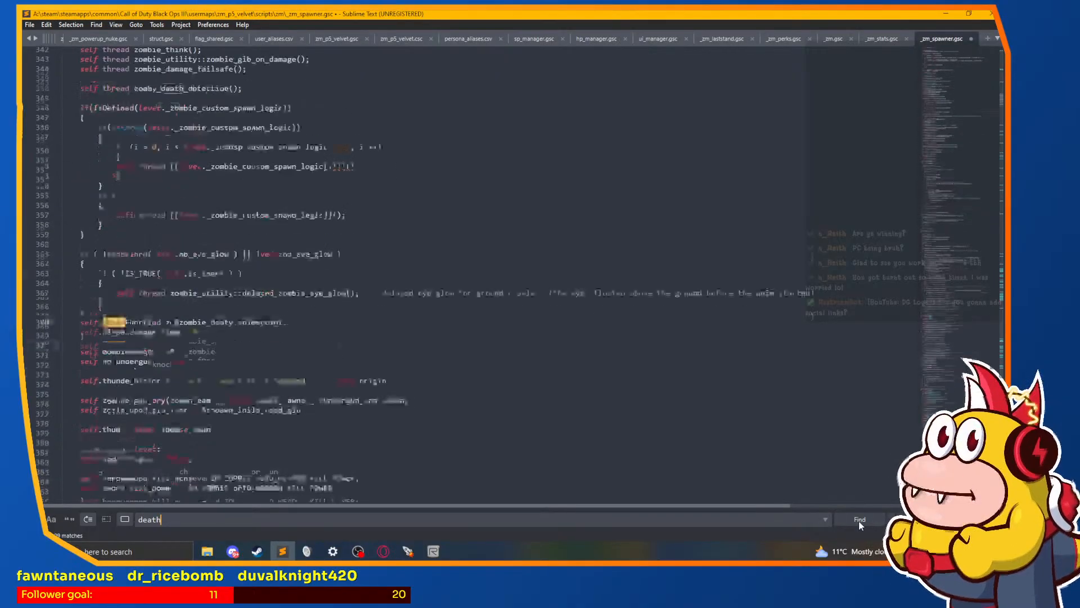
pyautogui.click(859, 521)
pyautogui.click(859, 521)
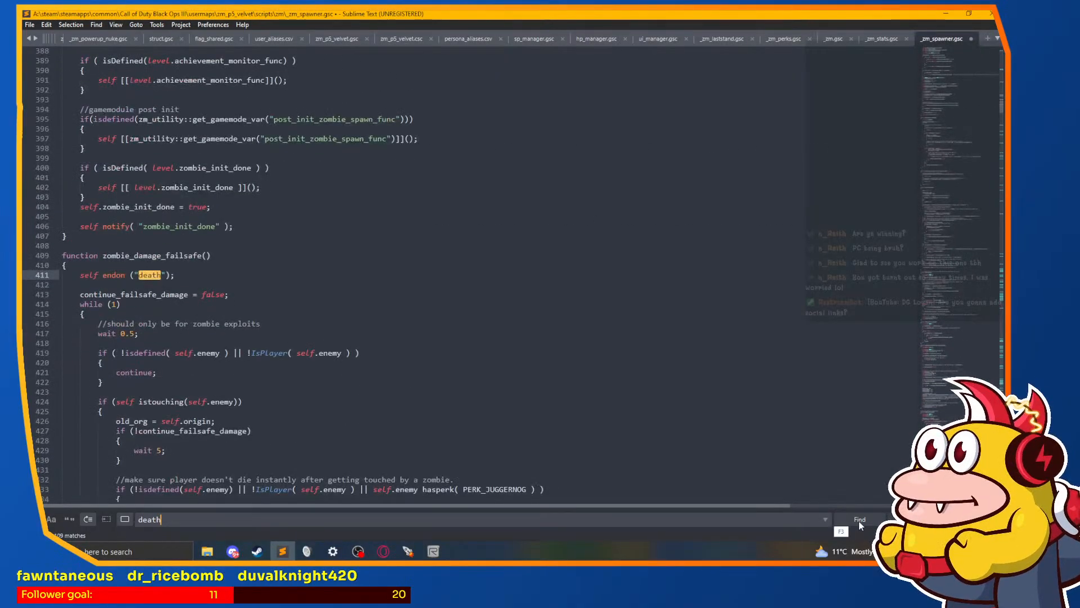
pyautogui.click(860, 521)
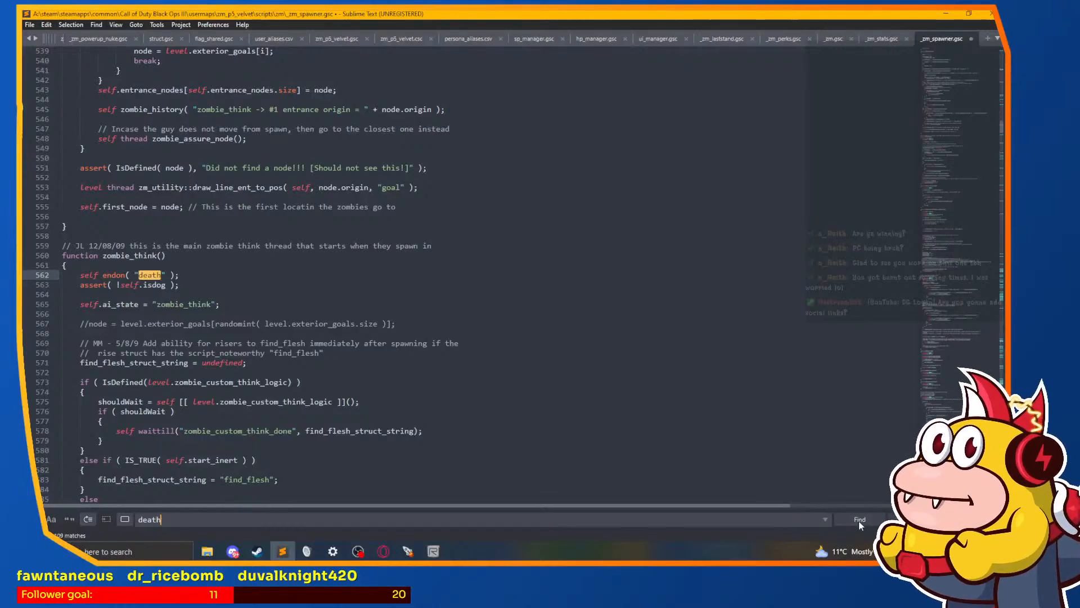
pyautogui.click(860, 521)
pyautogui.click(859, 521)
pyautogui.click(858, 521)
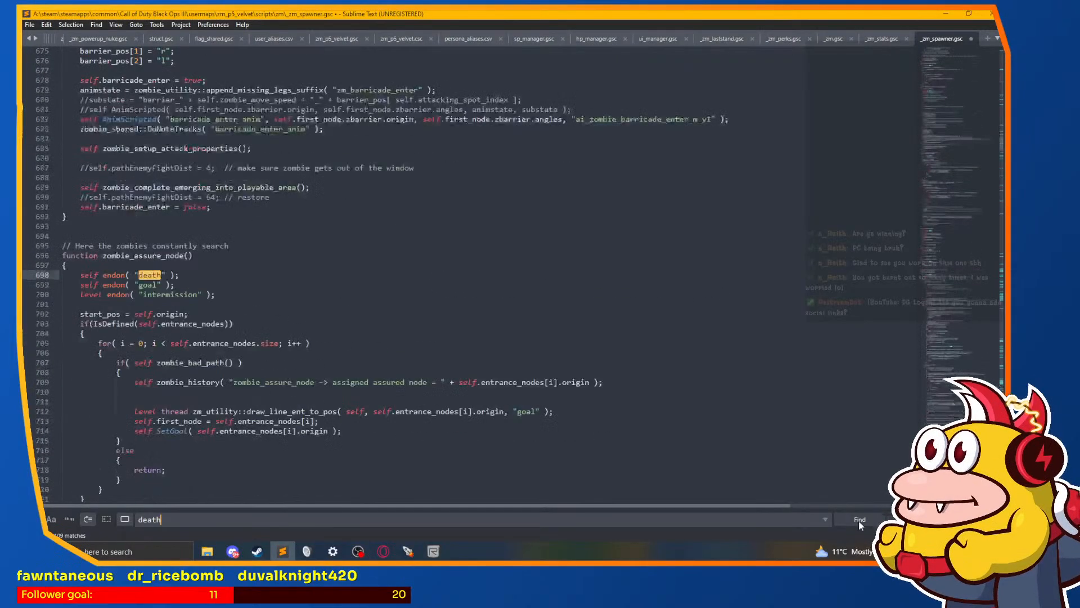
pyautogui.click(859, 521)
pyautogui.click(858, 521)
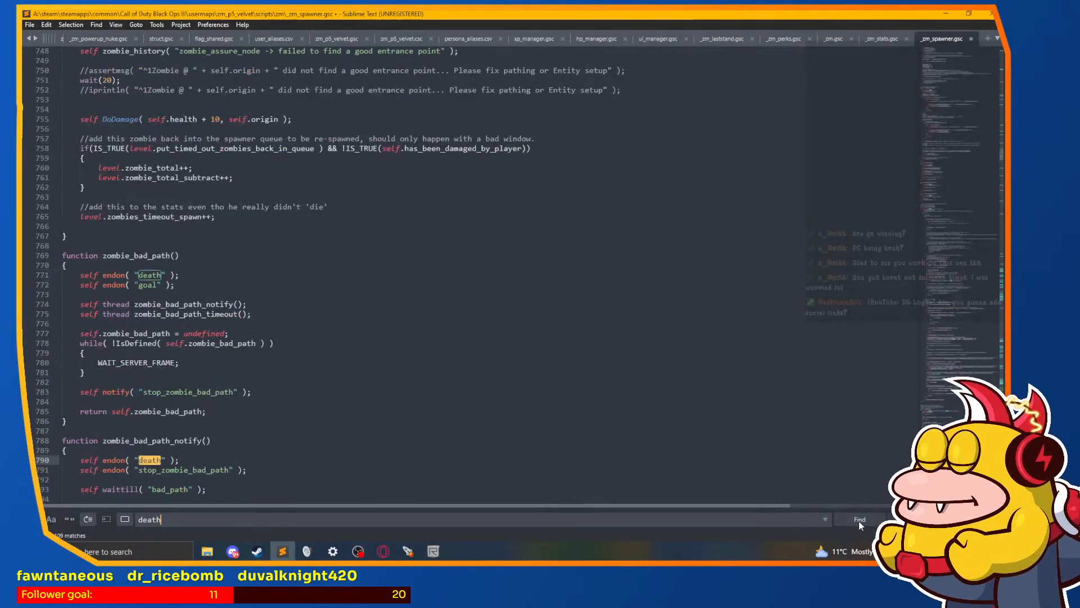
pyautogui.click(859, 521)
pyautogui.click(859, 521)
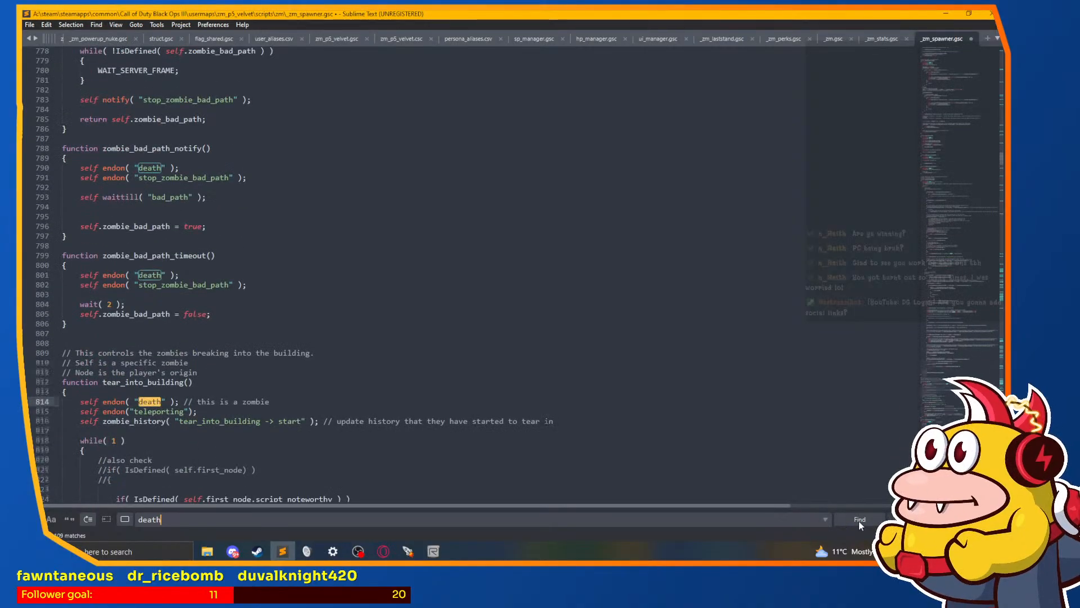
pyautogui.click(858, 521)
pyautogui.click(859, 521)
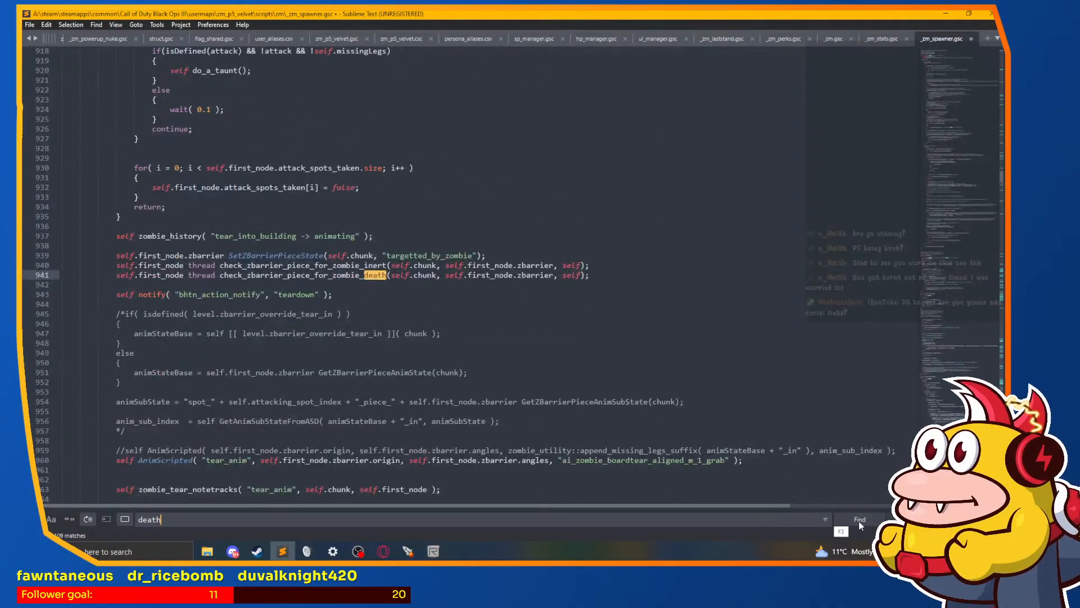
pyautogui.click(859, 521)
pyautogui.click(859, 521)
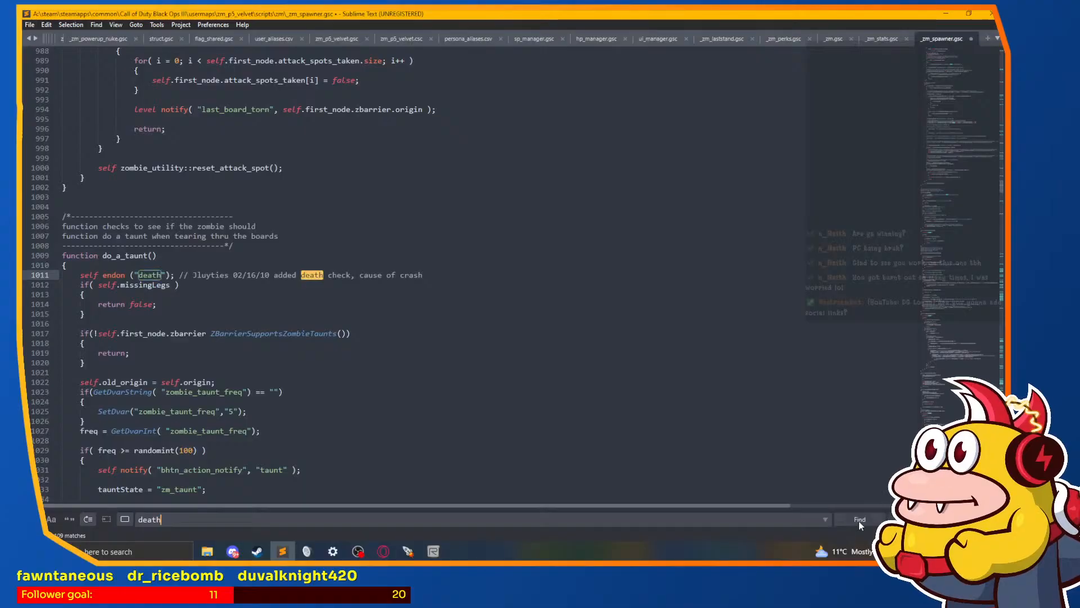
pyautogui.click(859, 522)
pyautogui.click(859, 521)
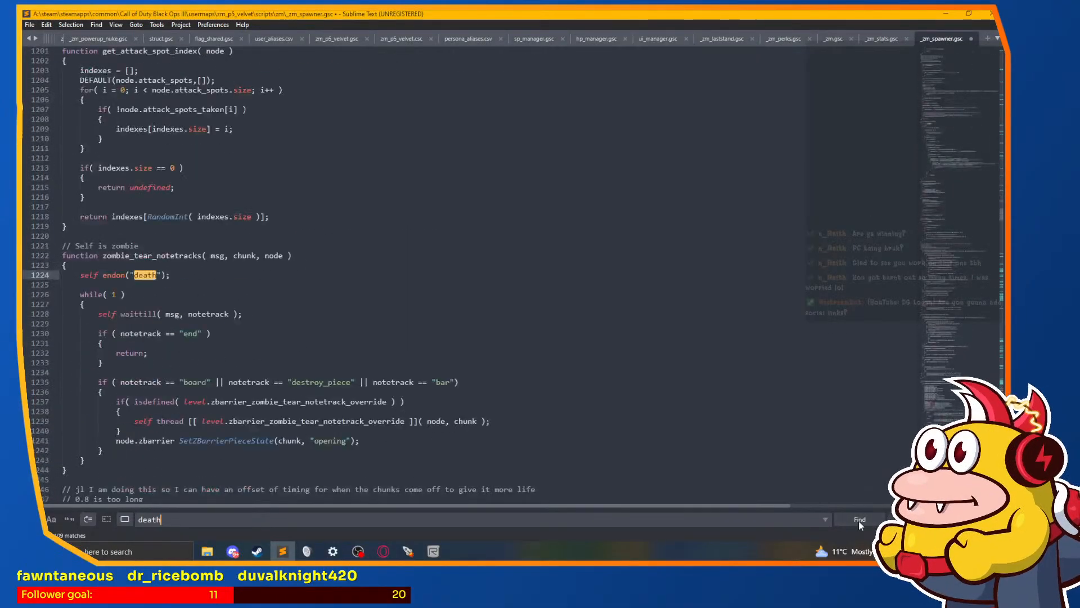
pyautogui.click(858, 521)
pyautogui.click(859, 521)
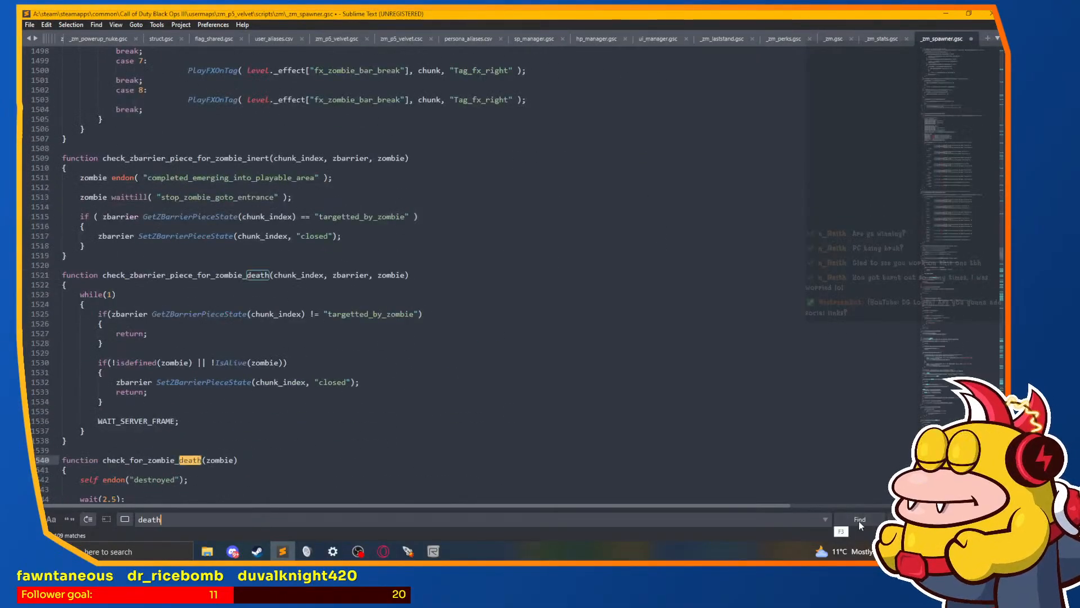
pyautogui.click(859, 521)
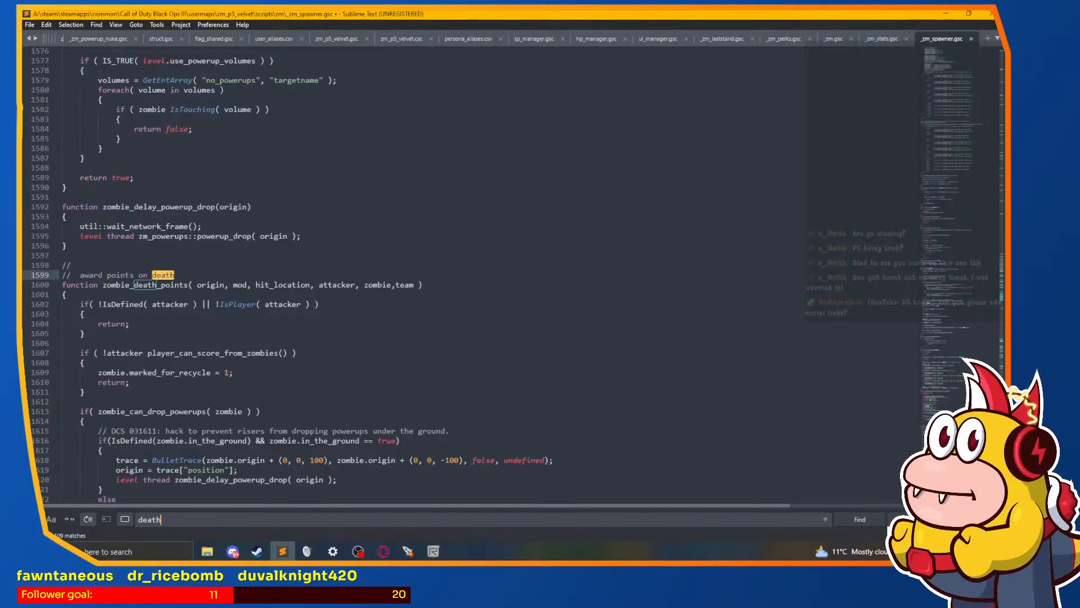
# Step: Go through the "death" matches in _zm_spawner.gsc from zombie_death_points down to the zombie_death_animscript function
pyautogui.hotkey('shift', 'Return')
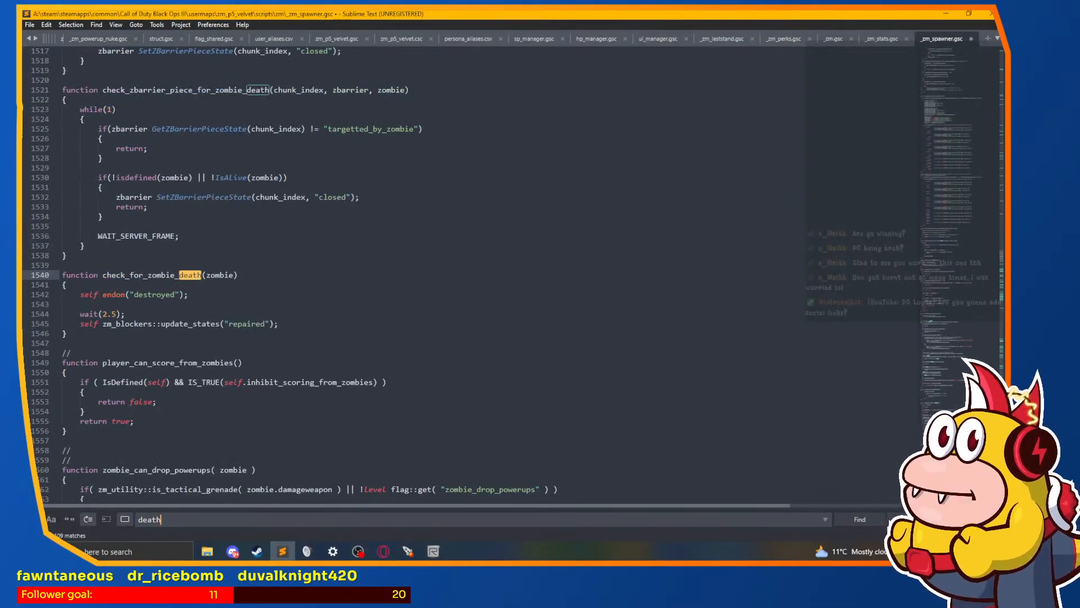
pyautogui.click(862, 523)
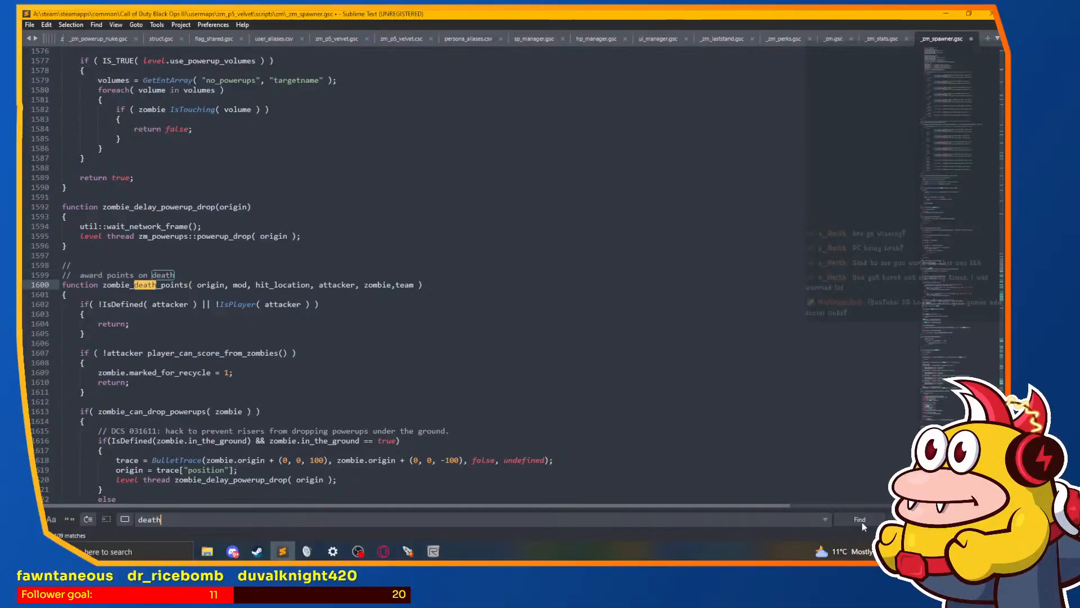
pyautogui.click(862, 522)
pyautogui.click(862, 523)
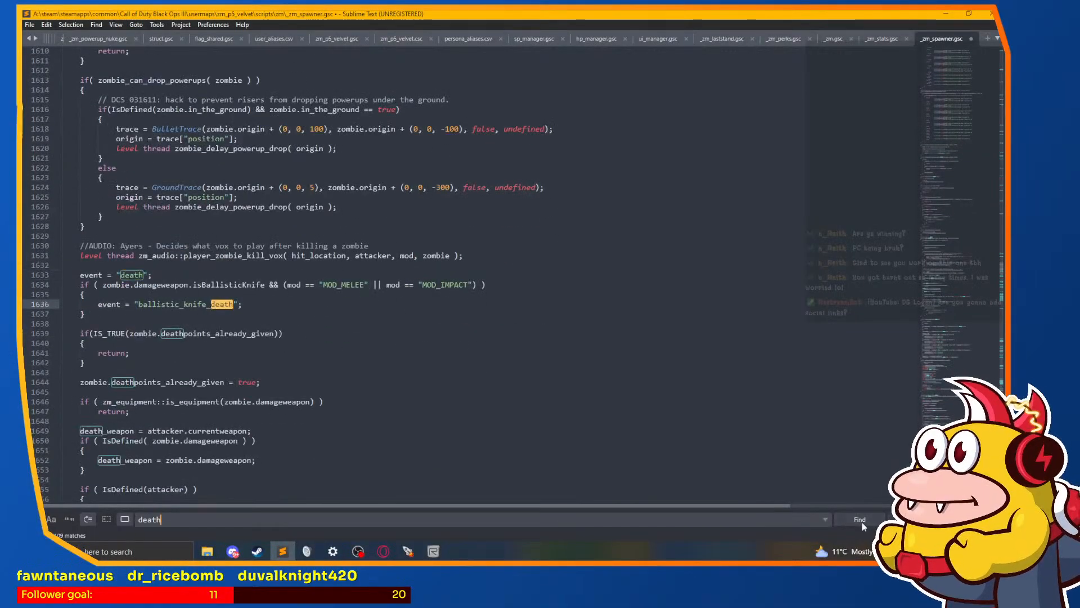
pyautogui.click(862, 523)
pyautogui.click(862, 522)
pyautogui.click(862, 522)
pyautogui.click(863, 522)
pyautogui.click(863, 522)
pyautogui.click(862, 522)
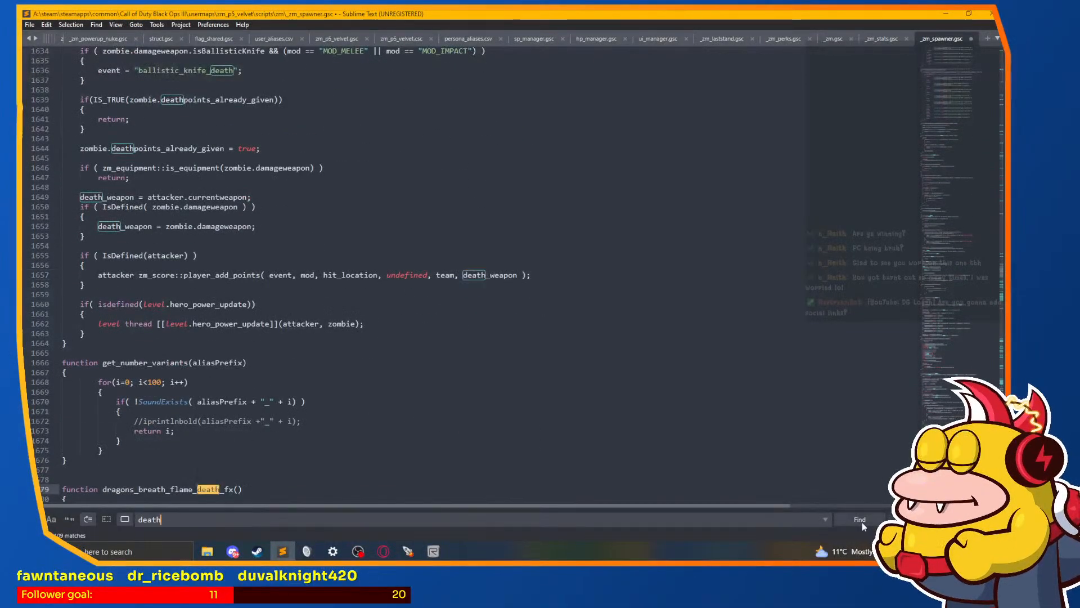
pyautogui.click(862, 522)
pyautogui.click(862, 522)
pyautogui.click(863, 522)
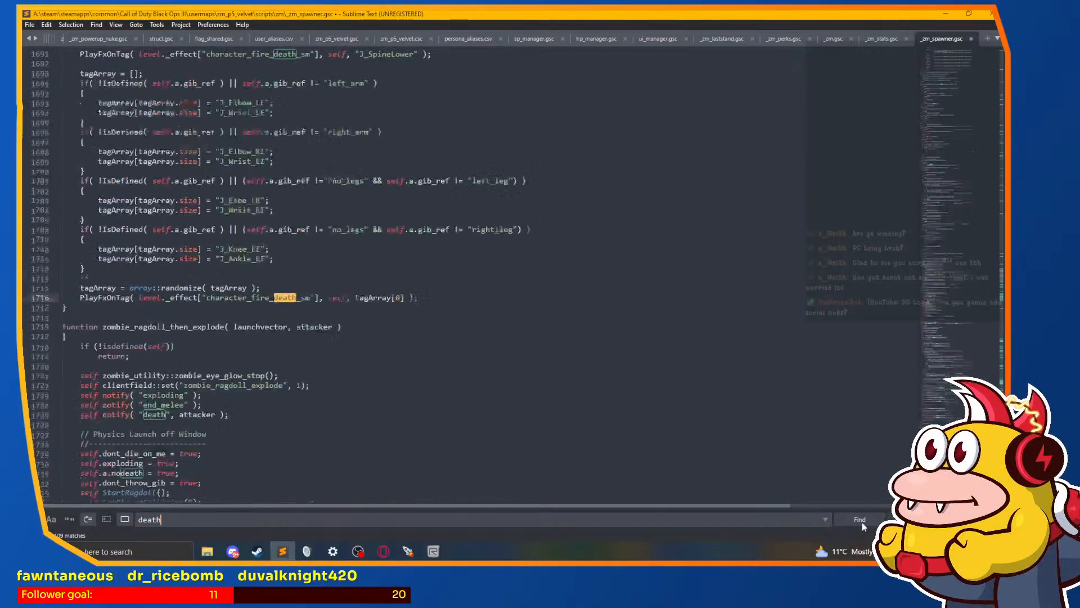
pyautogui.click(862, 522)
pyautogui.click(862, 522)
pyautogui.click(863, 522)
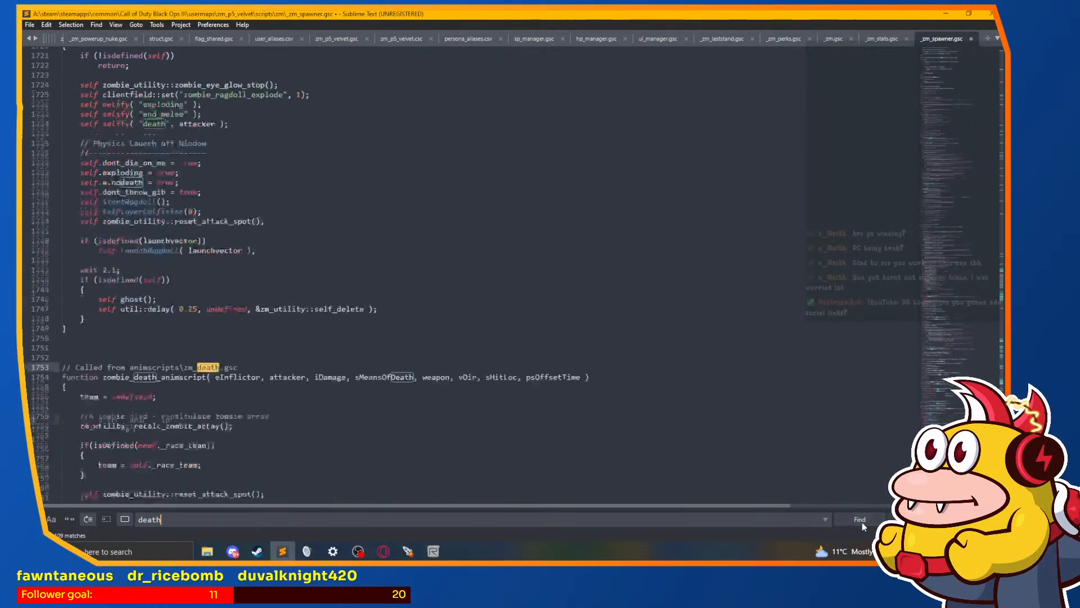
pyautogui.click(862, 522)
pyautogui.click(862, 522)
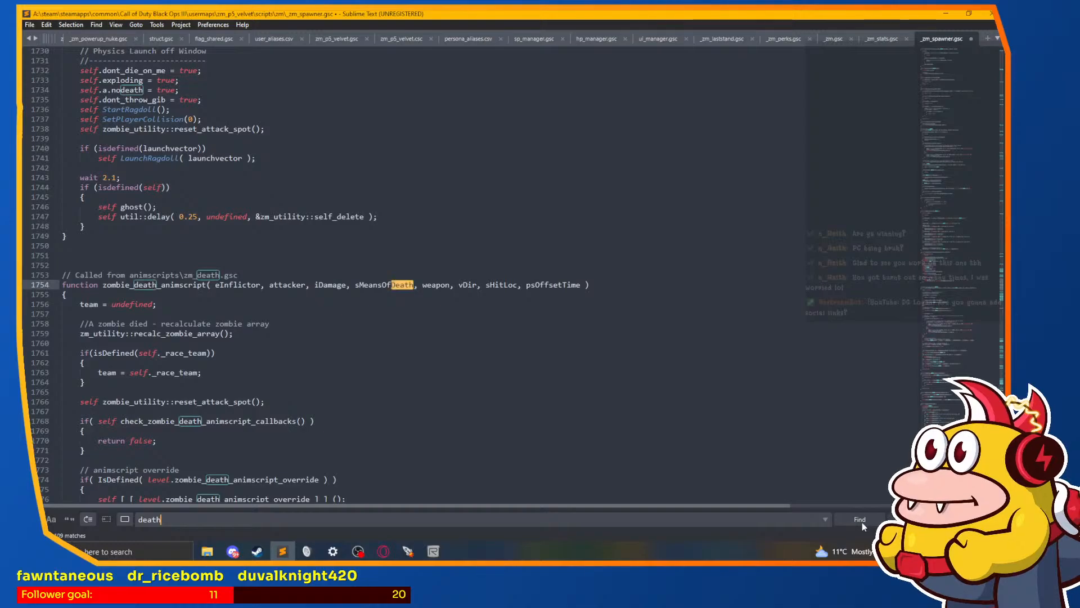
# Step: Continue through the "death" matches from zombie_death_animscript, past the death callback functions, down to zombie_damage
pyautogui.click(863, 522)
pyautogui.click(862, 522)
pyautogui.click(862, 522)
pyautogui.click(862, 522)
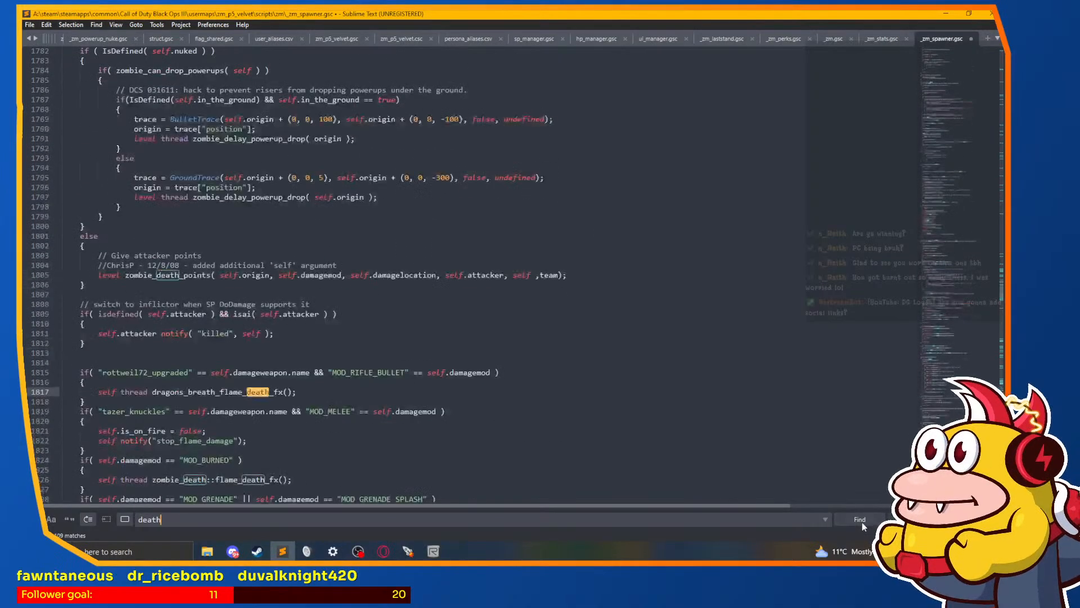
pyautogui.click(862, 522)
pyautogui.click(862, 523)
pyautogui.click(862, 523)
pyautogui.click(862, 522)
pyautogui.click(862, 522)
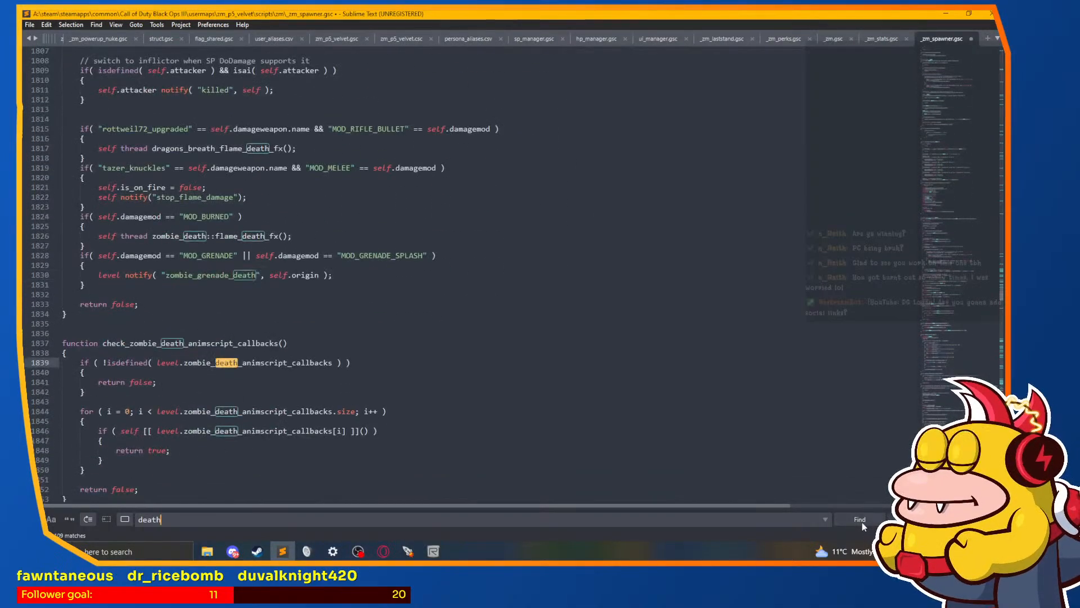
pyautogui.click(863, 522)
pyautogui.click(862, 522)
pyautogui.click(862, 522)
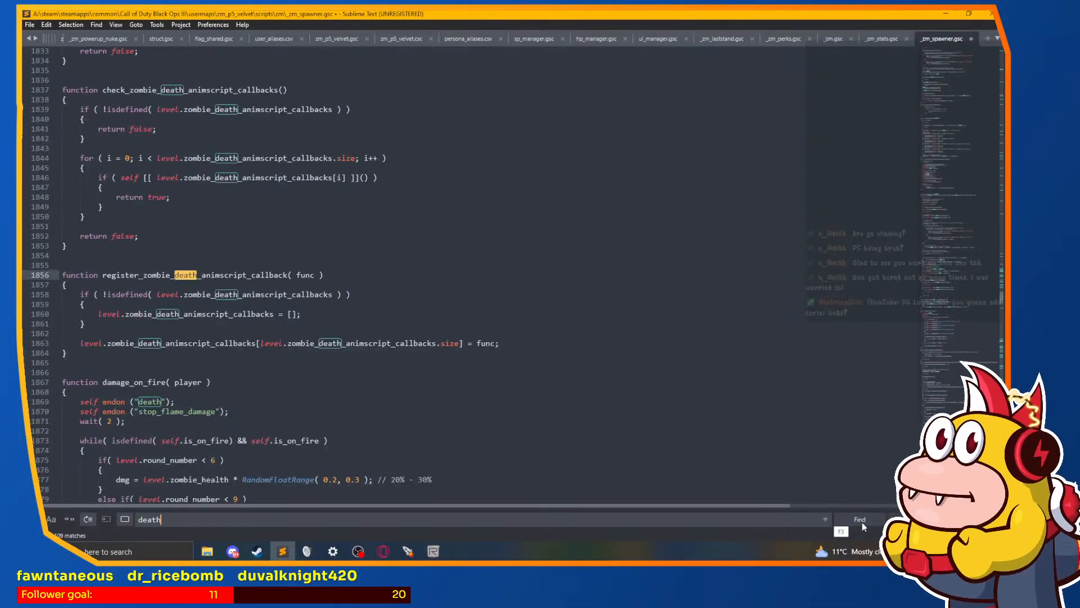
pyautogui.click(862, 523)
pyautogui.click(862, 522)
pyautogui.click(862, 522)
pyautogui.click(863, 522)
pyautogui.click(862, 522)
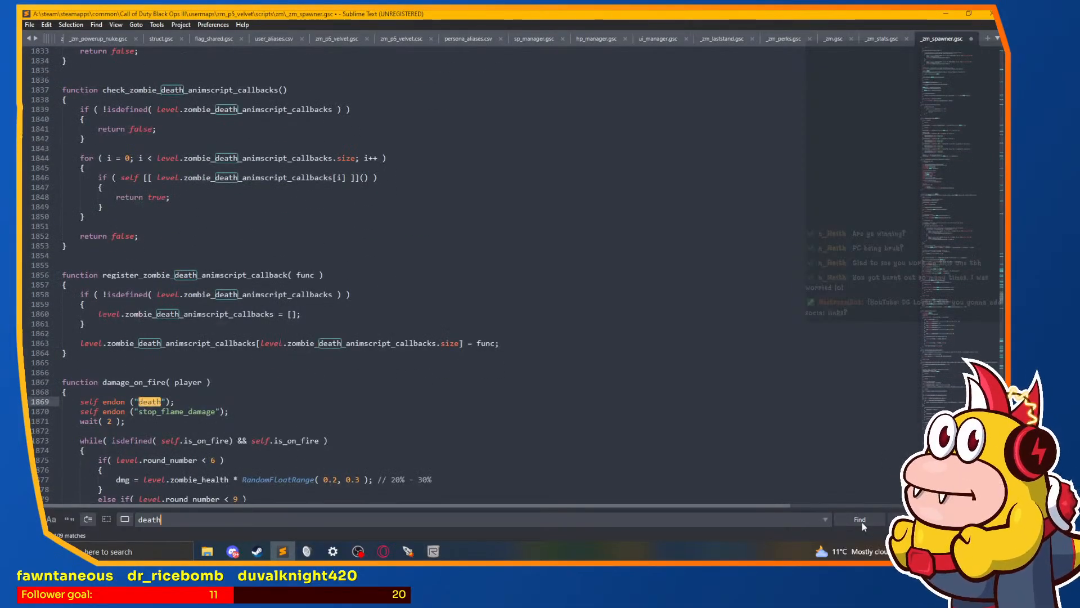
pyautogui.click(862, 522)
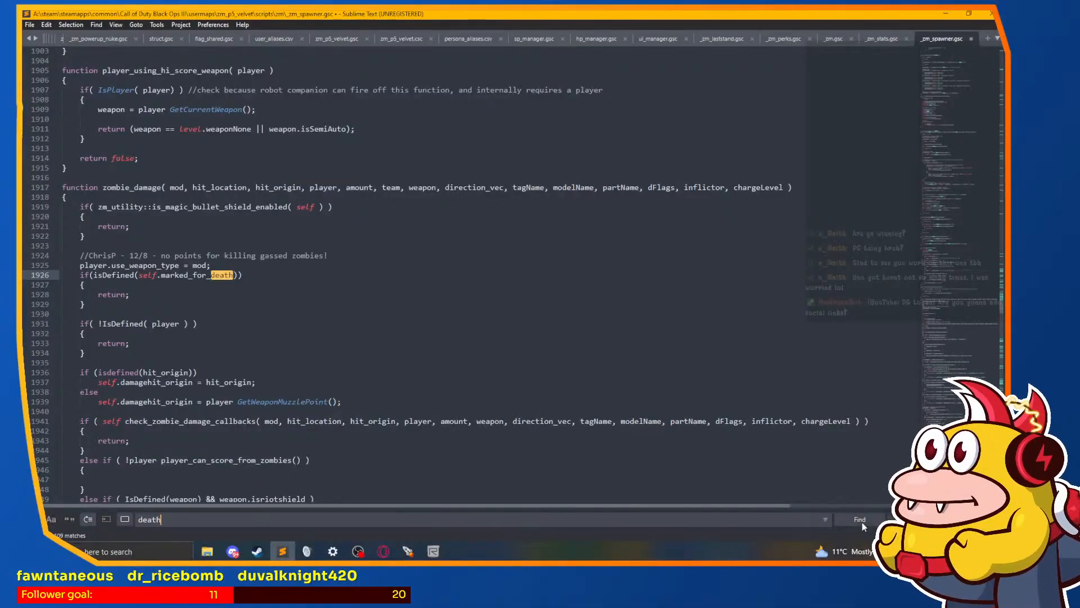
pyautogui.click(862, 522)
pyautogui.hotkey('shift', 'Return')
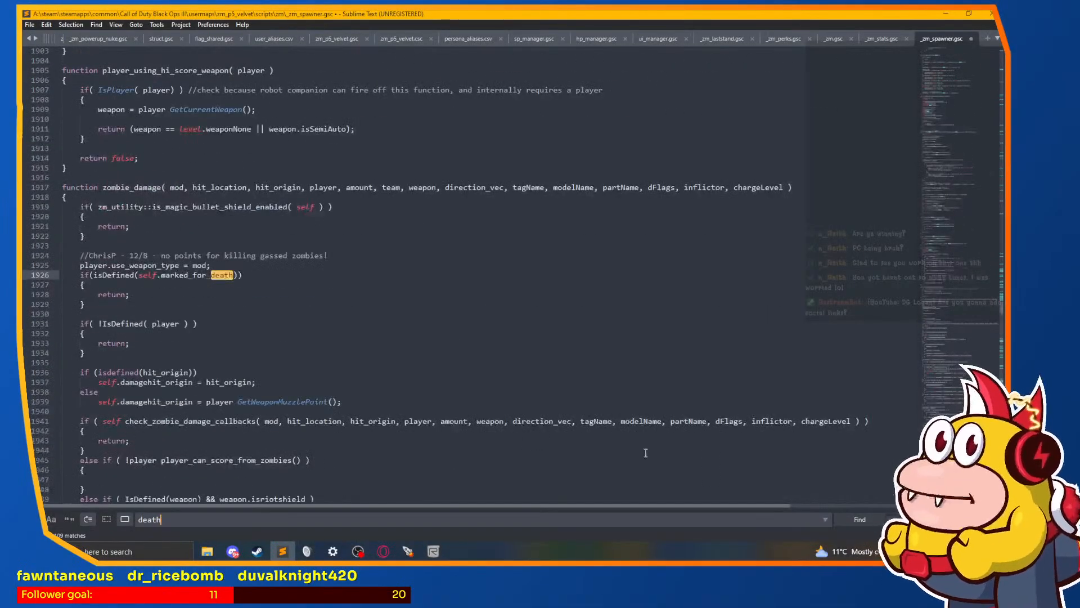
# Step: Examine the rest of the zombie_damage function, including its grenade, projectile and crawler sound handling
pyautogui.scroll(-9, 127, 281)
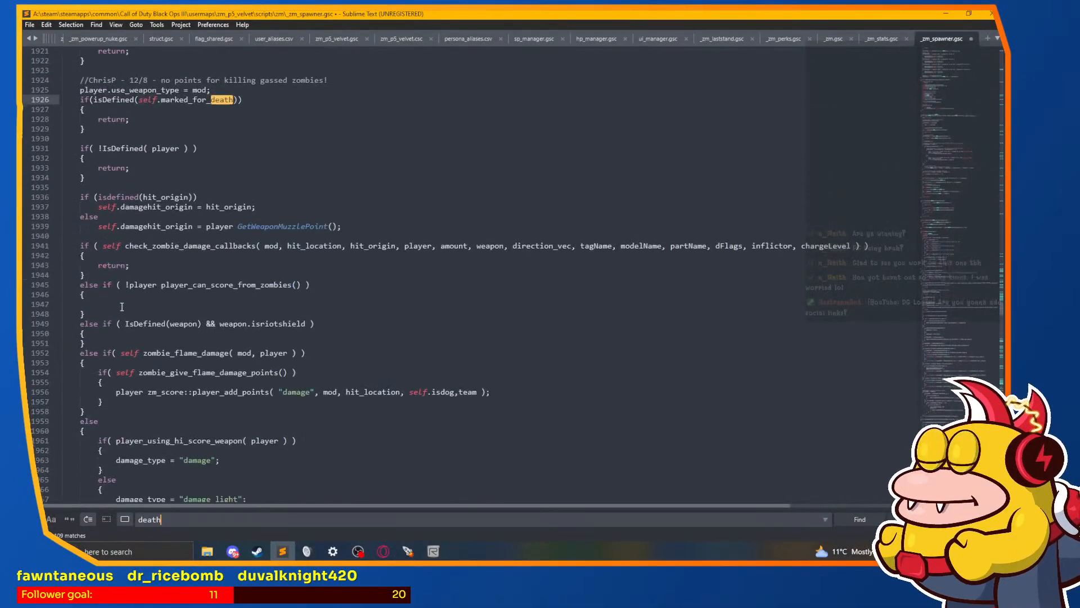
pyautogui.scroll(-11, 121, 307)
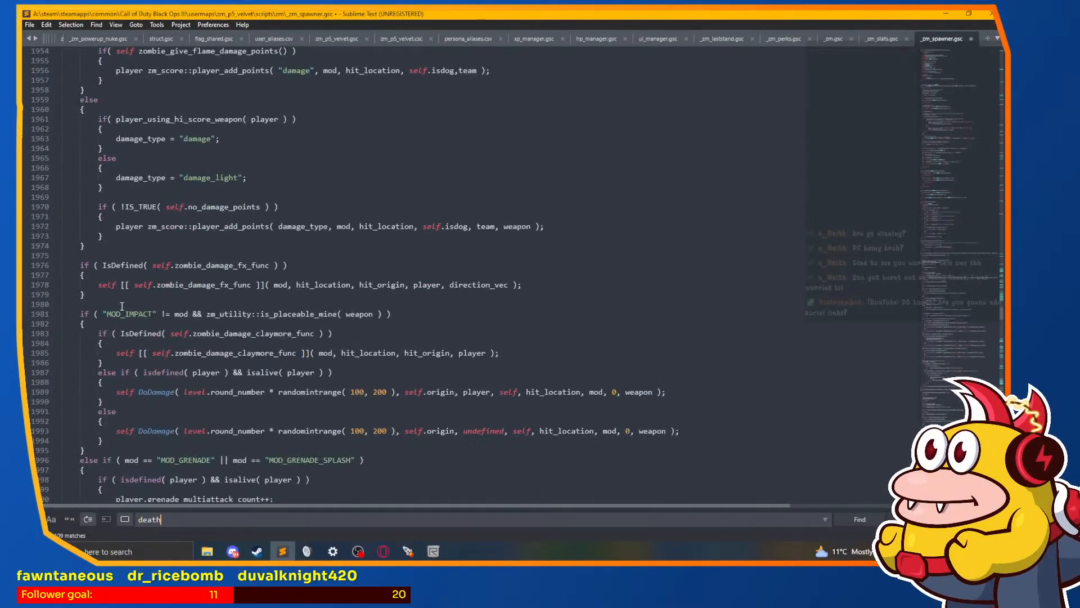
pyautogui.scroll(-8, 121, 307)
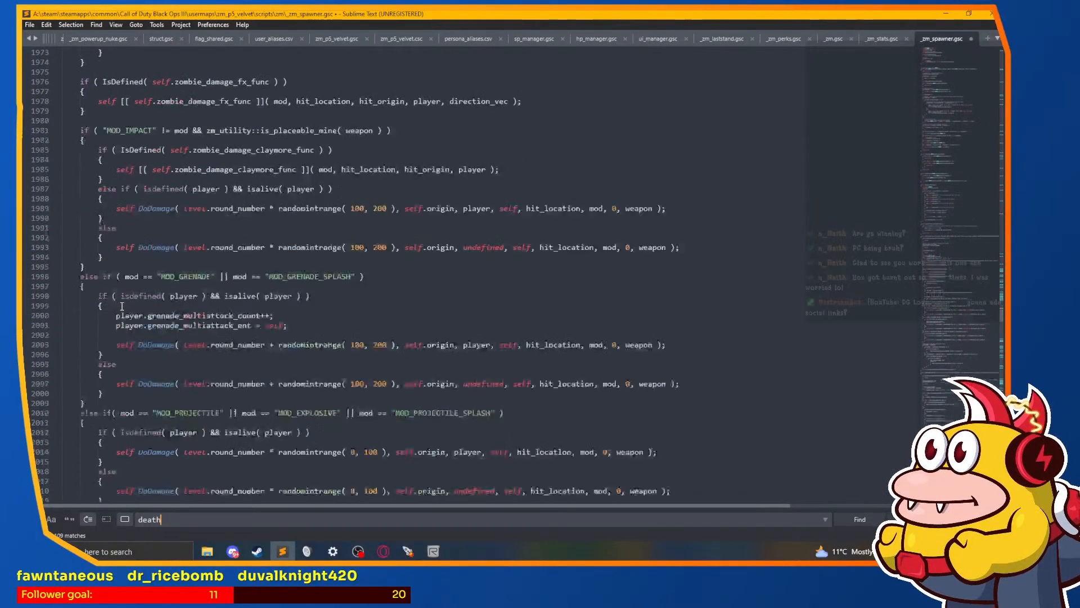
pyautogui.scroll(-11, 121, 304)
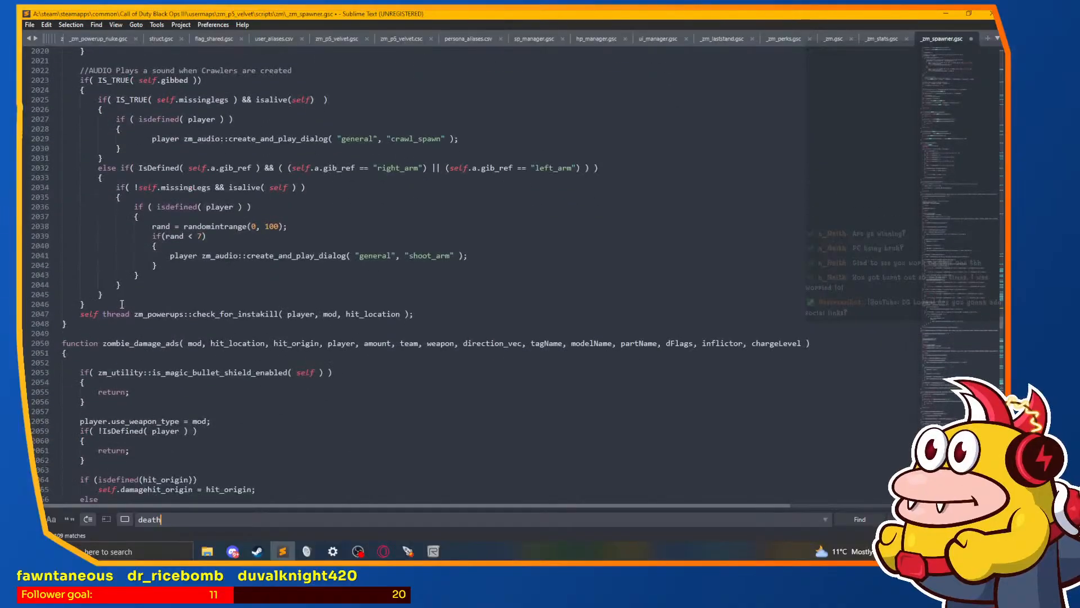
pyautogui.scroll(3, 121, 304)
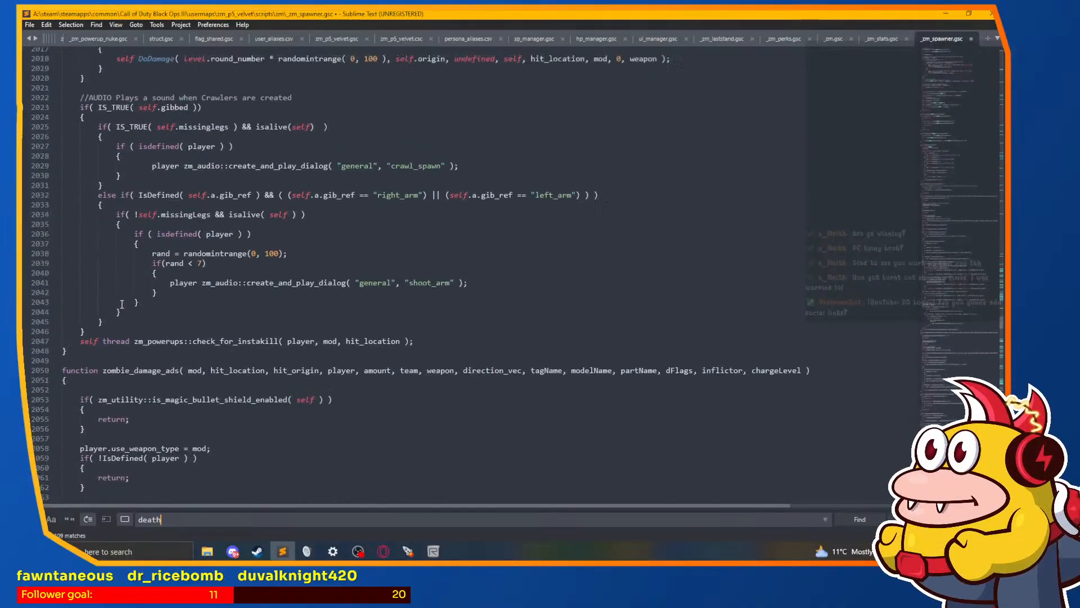
pyautogui.scroll(3, 121, 304)
pyautogui.scroll(-2, 122, 304)
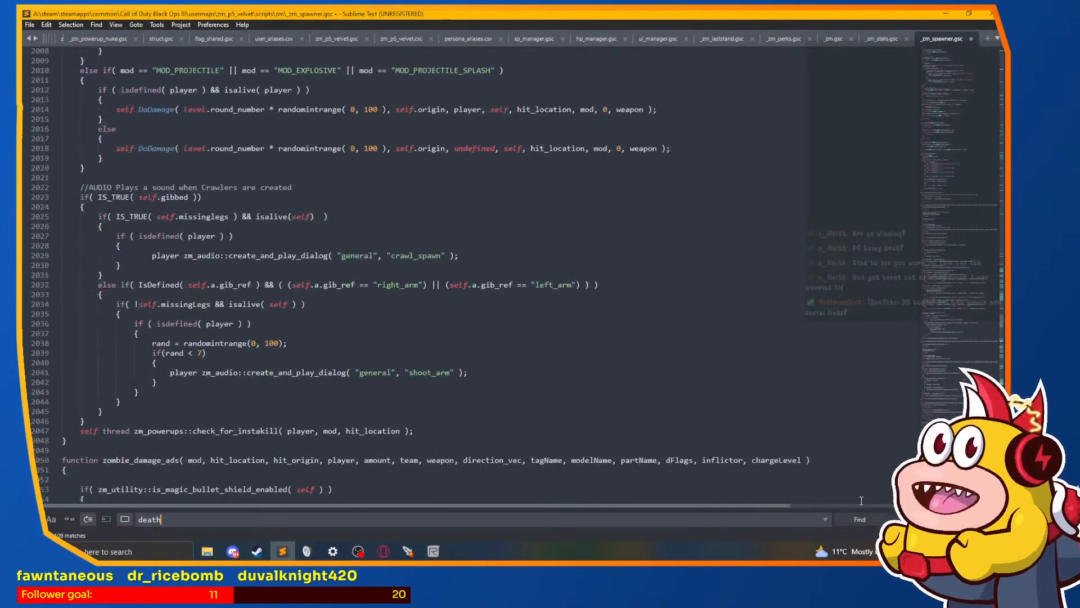
# Step: Continue through the "death" matches from zombie_flame_damage to zombie_death_event, and read how that function begins
pyautogui.click(861, 521)
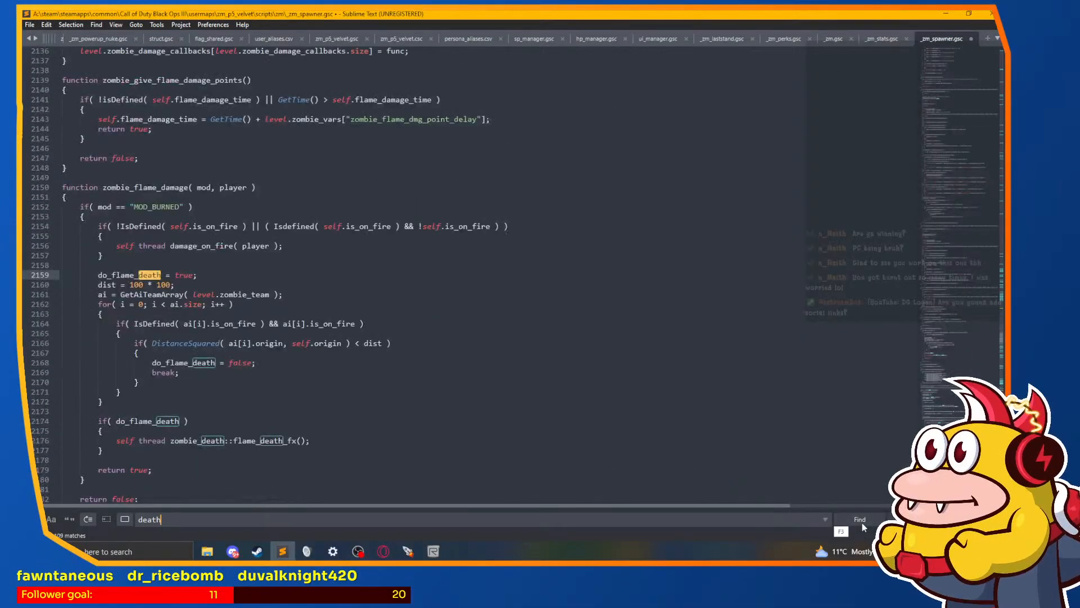
pyautogui.click(859, 520)
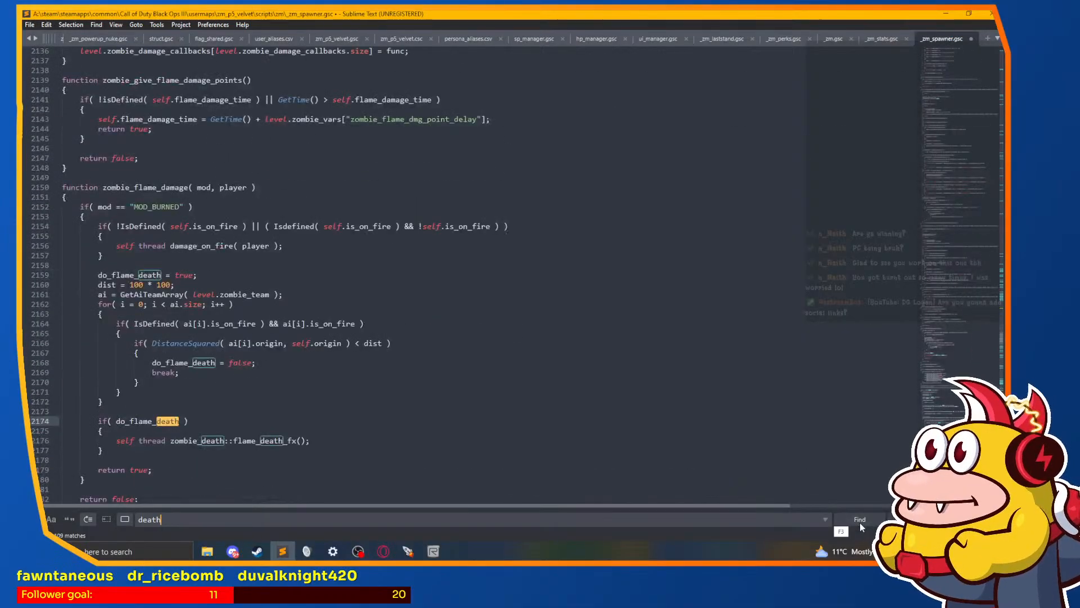
pyautogui.click(860, 520)
pyautogui.click(860, 520)
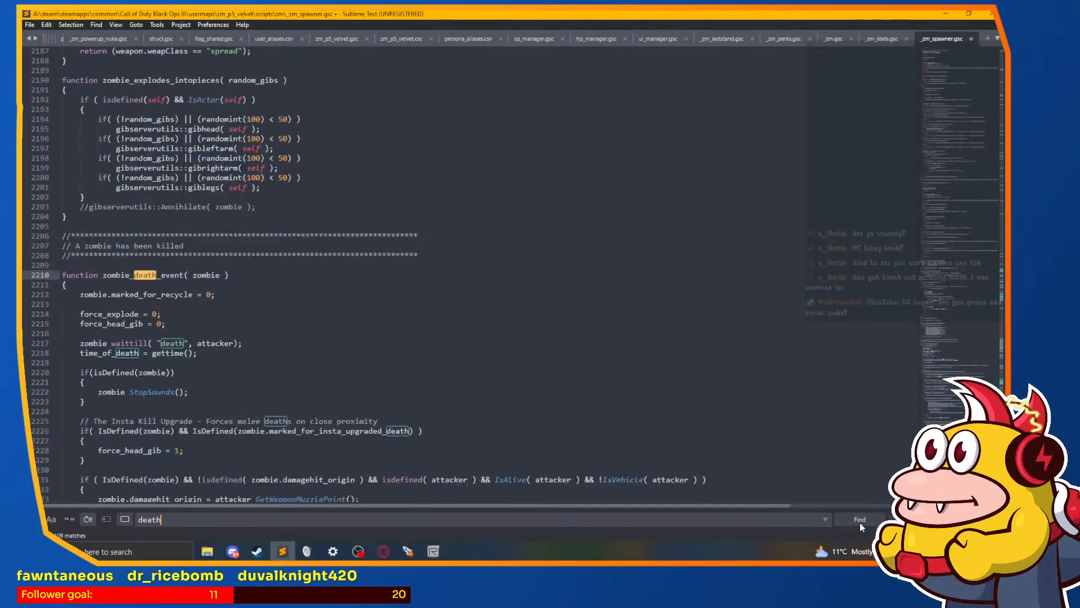
pyautogui.scroll(-4, 260, 314)
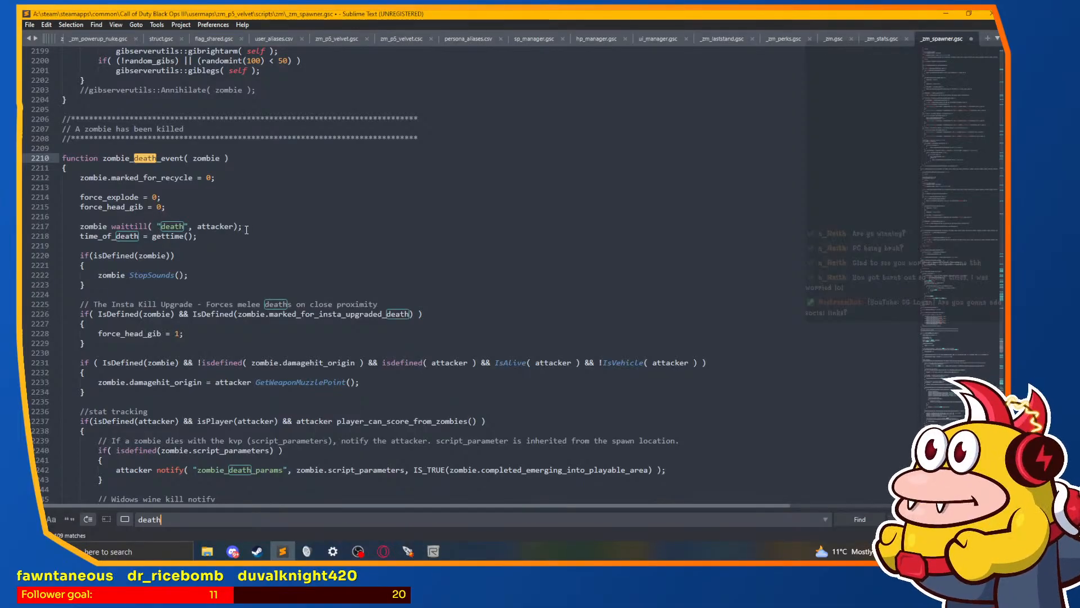
# Step: Insert an empty line for new code below time_of_death = gettime(); in zombie_death_event, and close the search
pyautogui.click(268, 237)
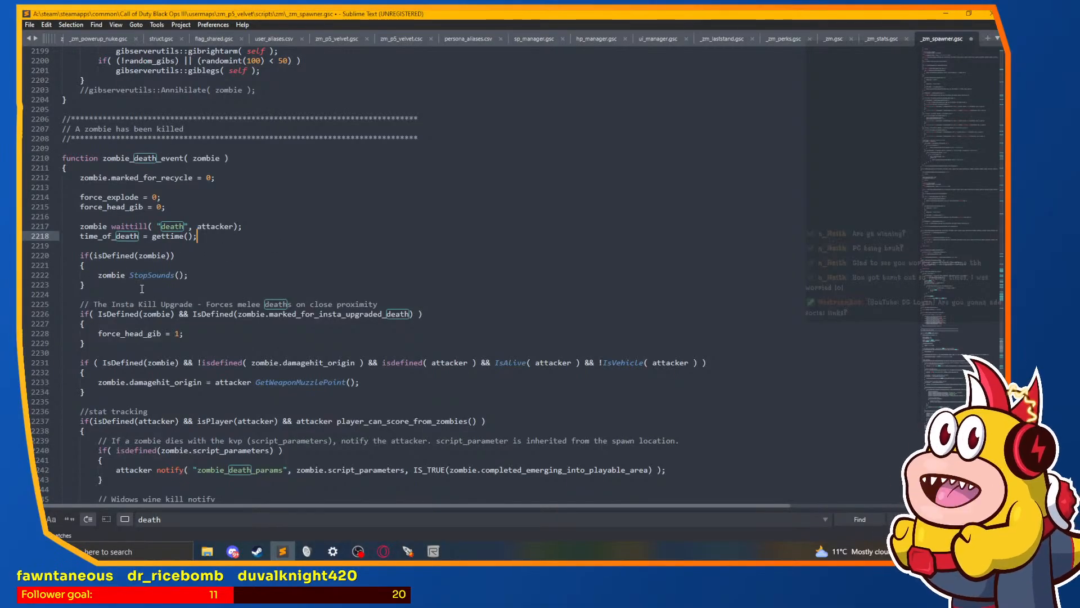
pyautogui.press('Return')
pyautogui.press('Return')
pyautogui.press('Escape')
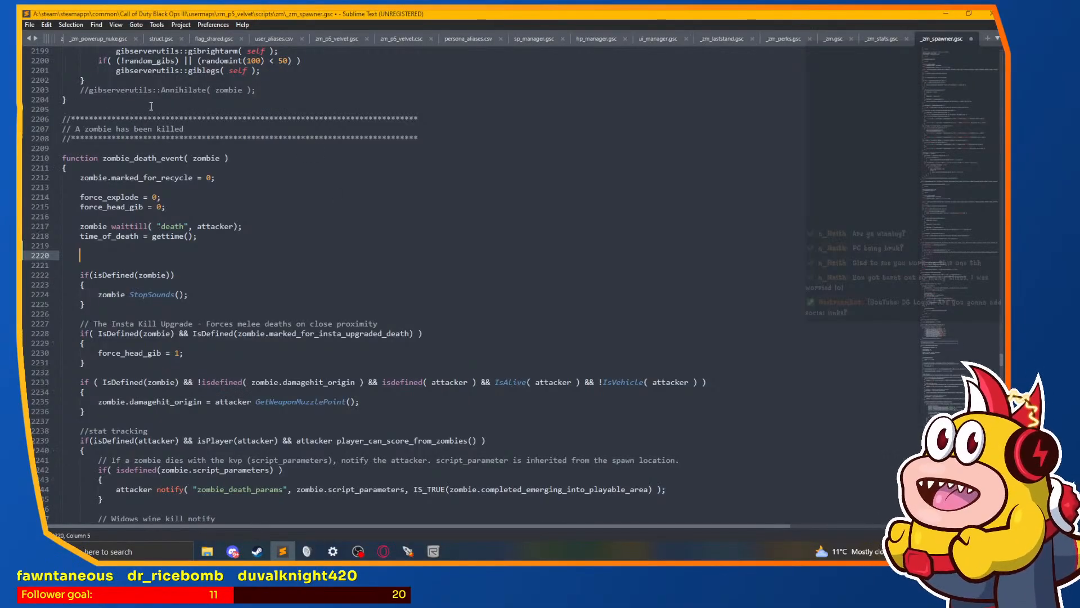
# Step: Copy the PlaySoundAtPosition("p5_enemy_despawn", self.origin); line from the despawn_zombie function in zombie_manager.gsc
pyautogui.scroll(3, 22, 40)
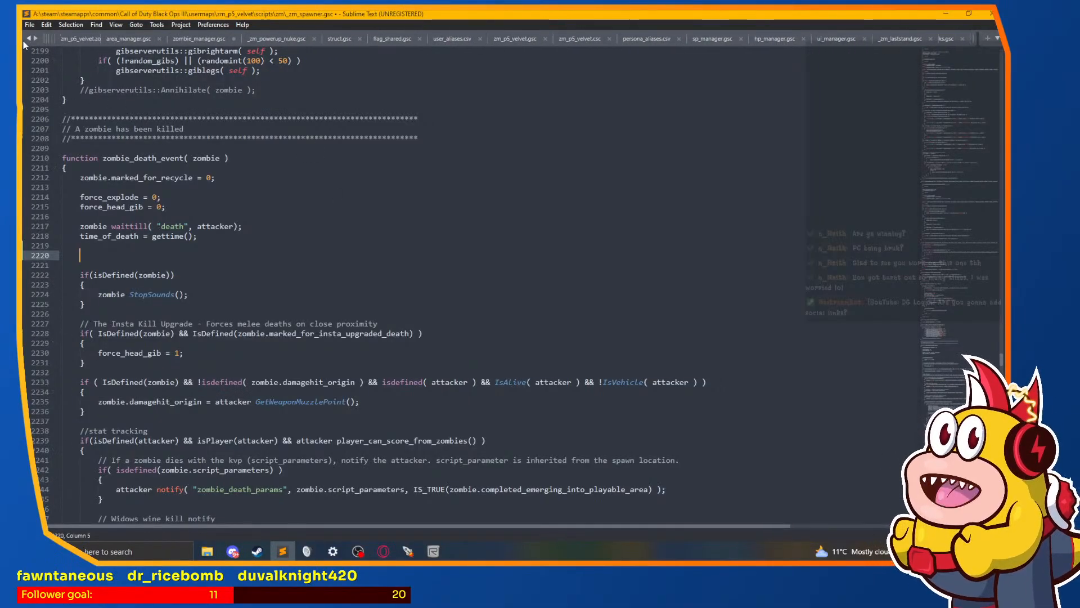
pyautogui.click(23, 41)
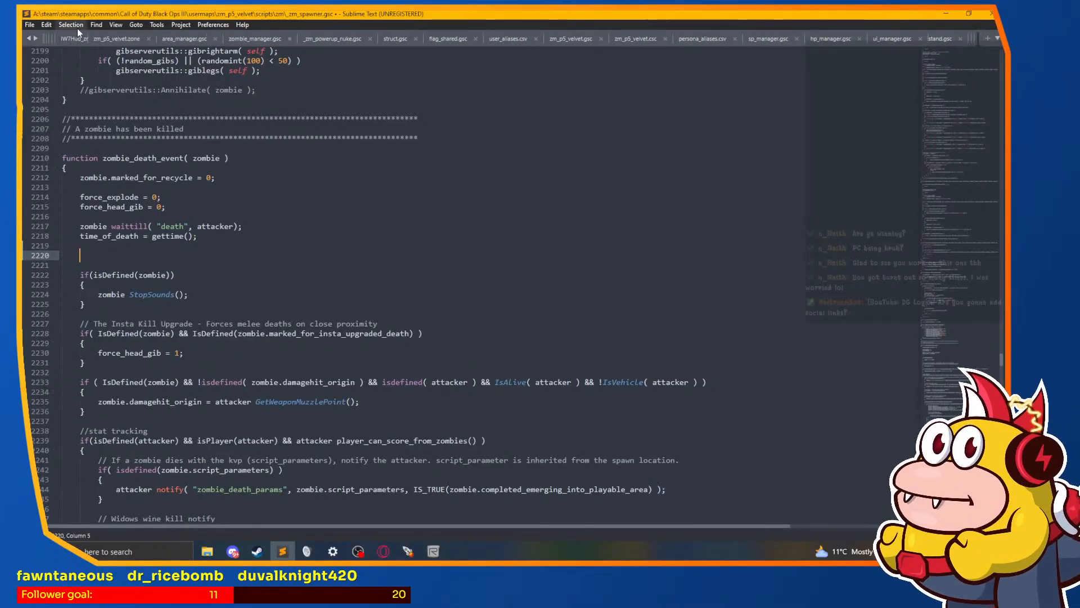
pyautogui.click(181, 39)
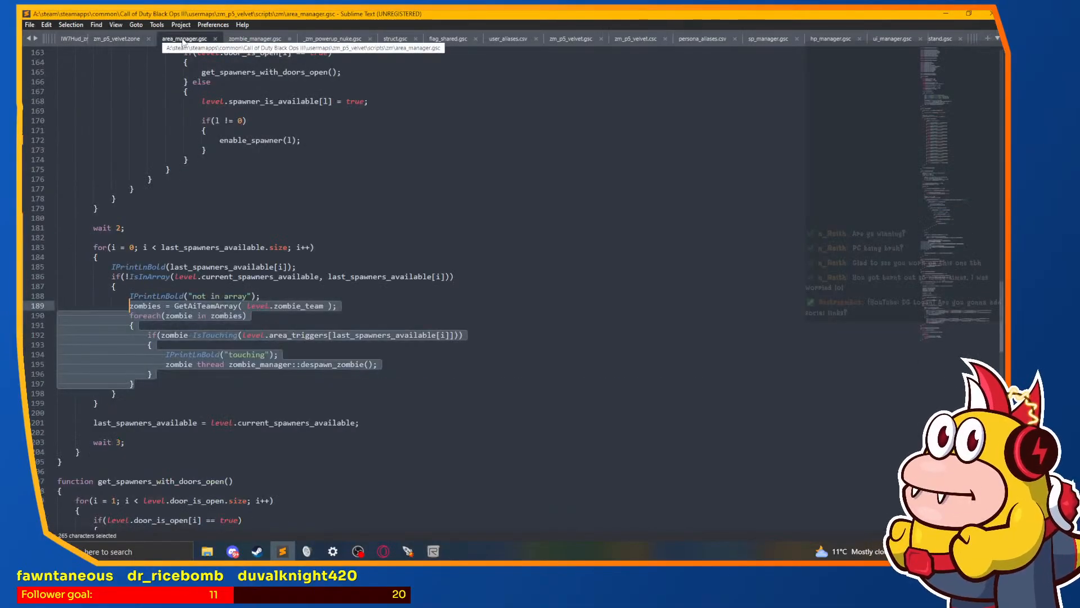
pyautogui.click(239, 39)
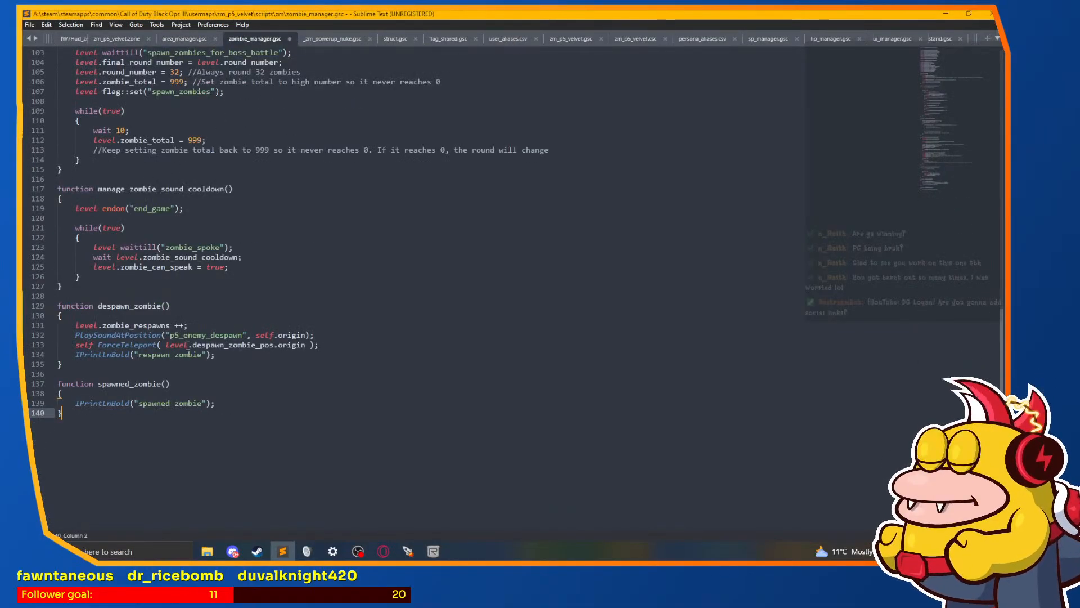
pyautogui.click(351, 333)
pyautogui.moveTo(351, 334); pyautogui.dragTo(75, 335)
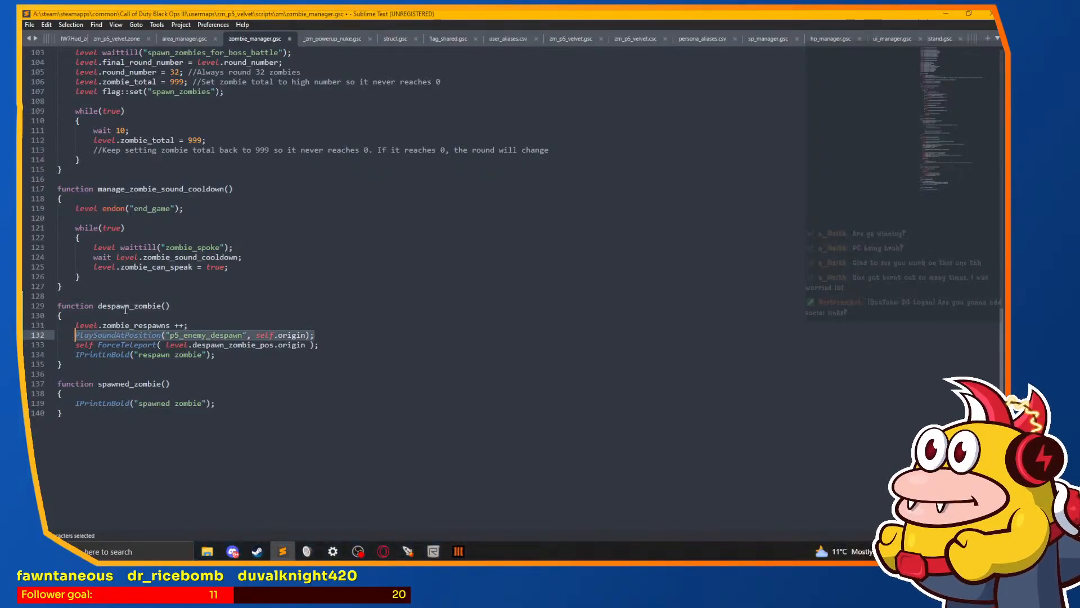
pyautogui.hotkey('ctrl', 'c')
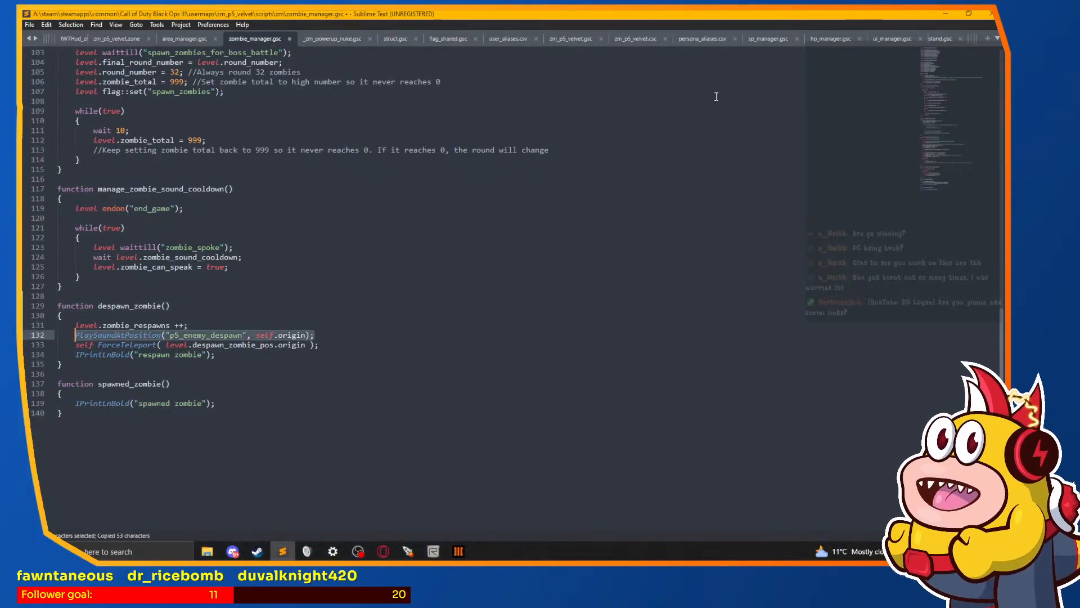
# Step: Paste the PlaySoundAtPosition line on the empty line in zombie_death_event in _zm_spawner.gsc, and change its position argument to zombie.origin
pyautogui.click(997, 38)
pyautogui.click(947, 379)
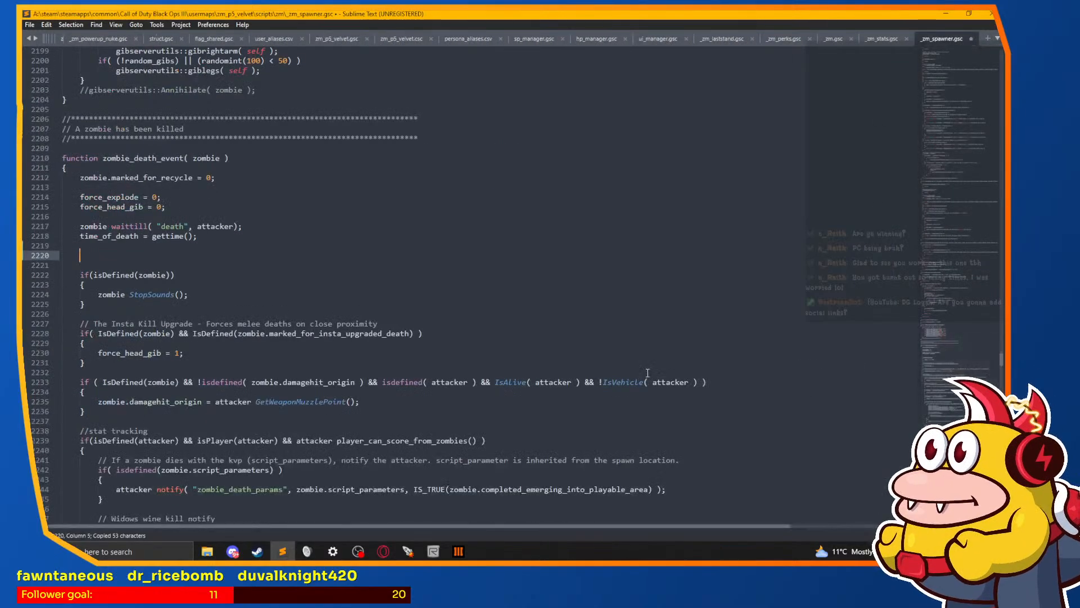
pyautogui.click(320, 255)
pyautogui.hotkey('ctrl', 'v')
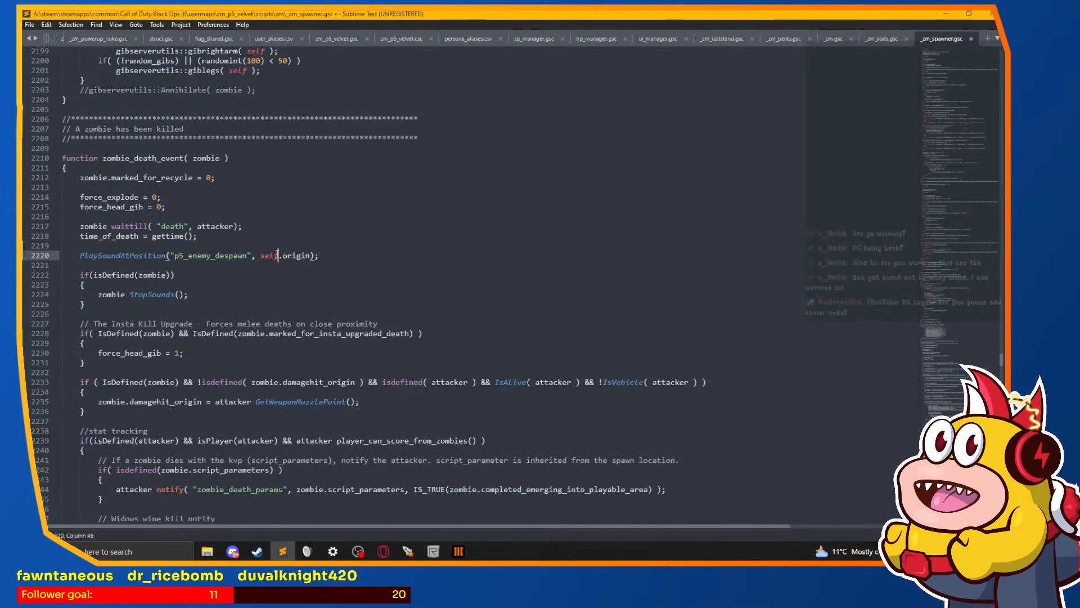
pyautogui.doubleClick(269, 256)
pyautogui.write('zombie')
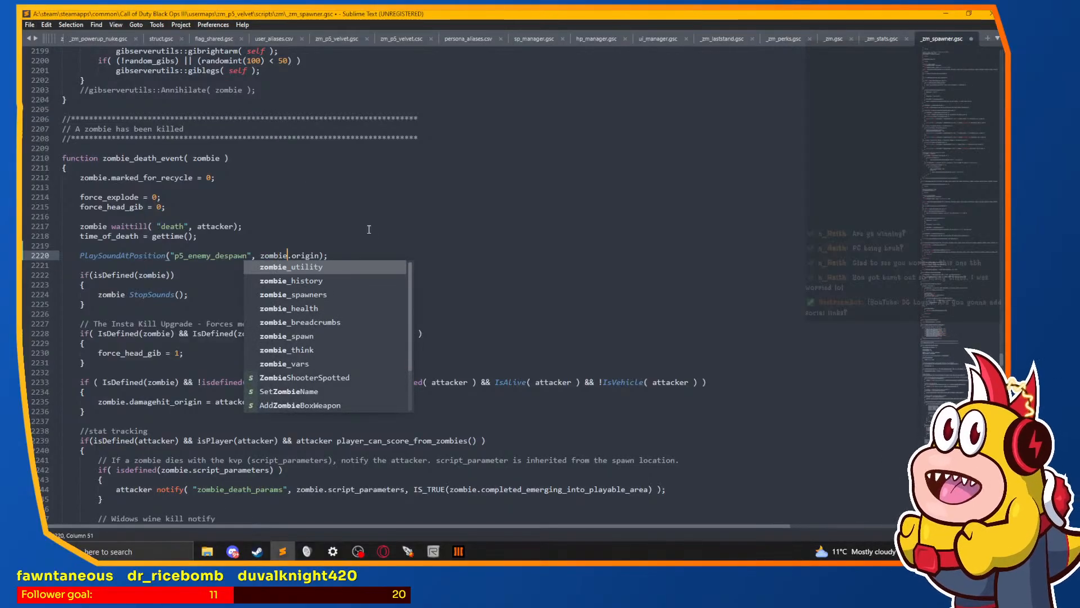
pyautogui.moveTo(303, 161); pyautogui.dragTo(290, 168)
pyautogui.click(246, 256)
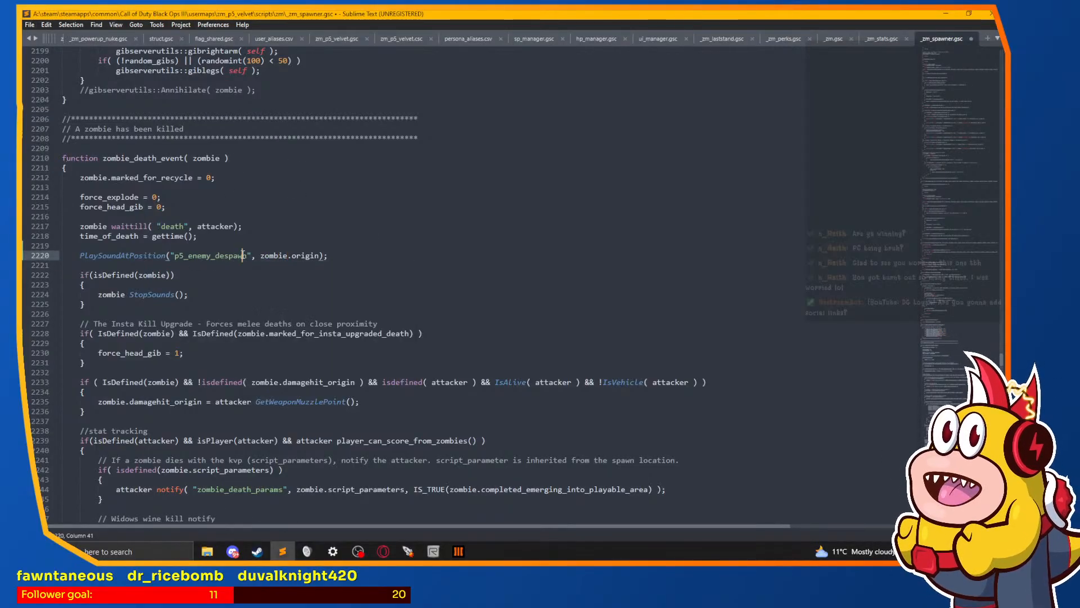
# Step: Change the sound alias in the PlaySoundAtPosition line of zombie_death_event to p5_enemy_die, and check the alias name in persona_aliases.csv
pyautogui.press('BackSpace')
pyautogui.press('BackSpace')
pyautogui.press('BackSpace')
pyautogui.press('BackSpace')
pyautogui.press('BackSpace')
pyautogui.press('BackSpace')
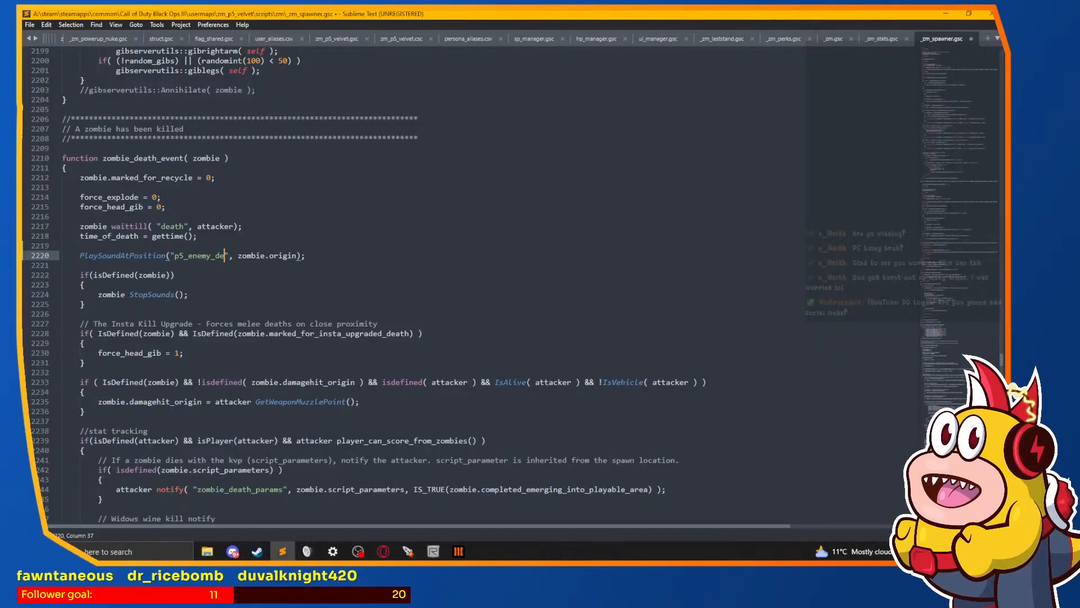
pyautogui.write('ie')
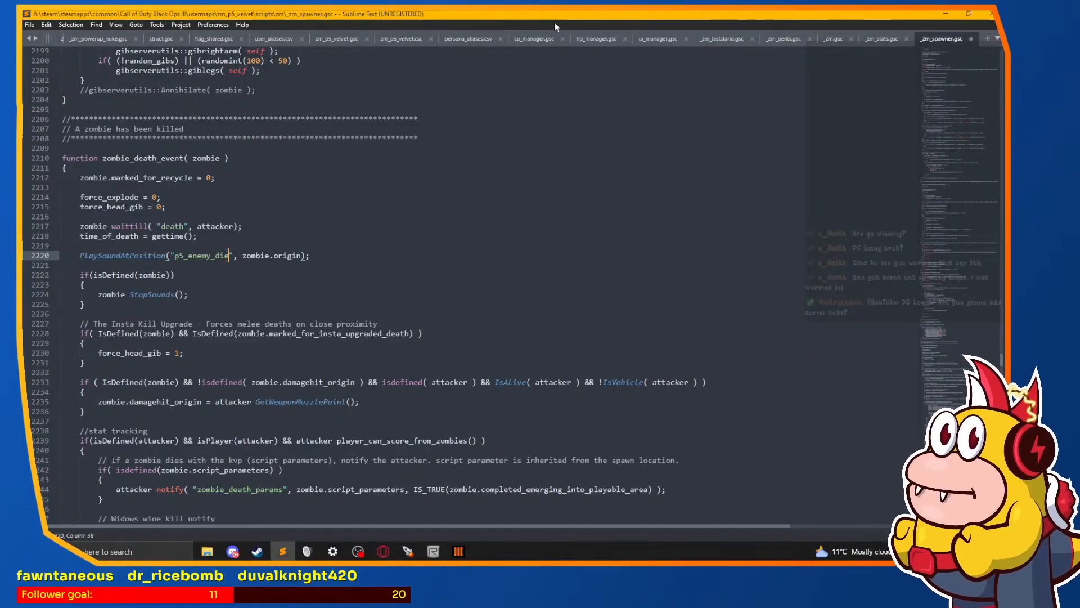
pyautogui.click(474, 37)
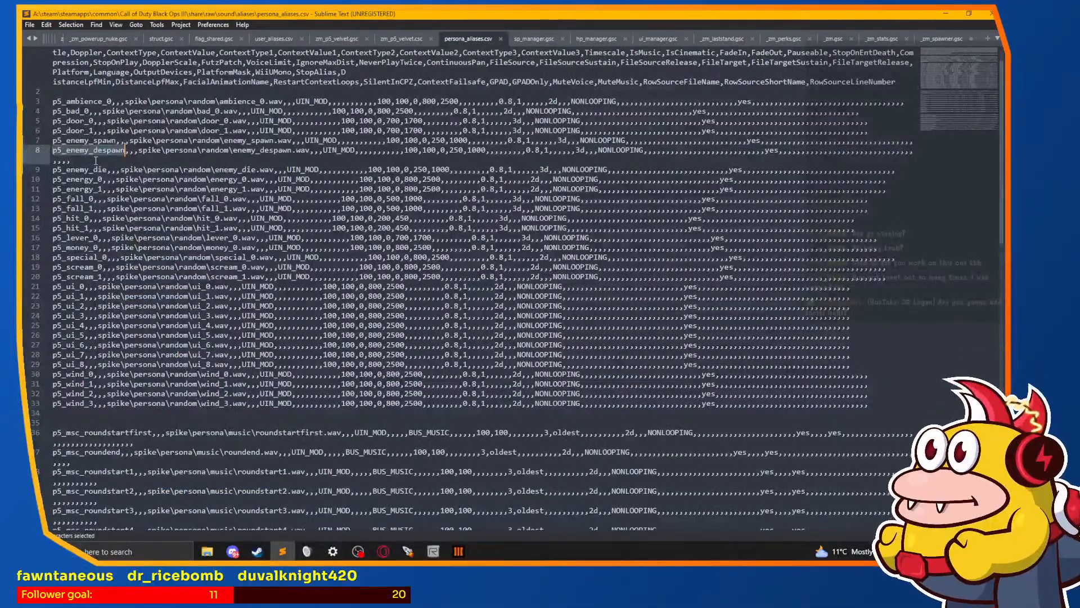
pyautogui.click(937, 45)
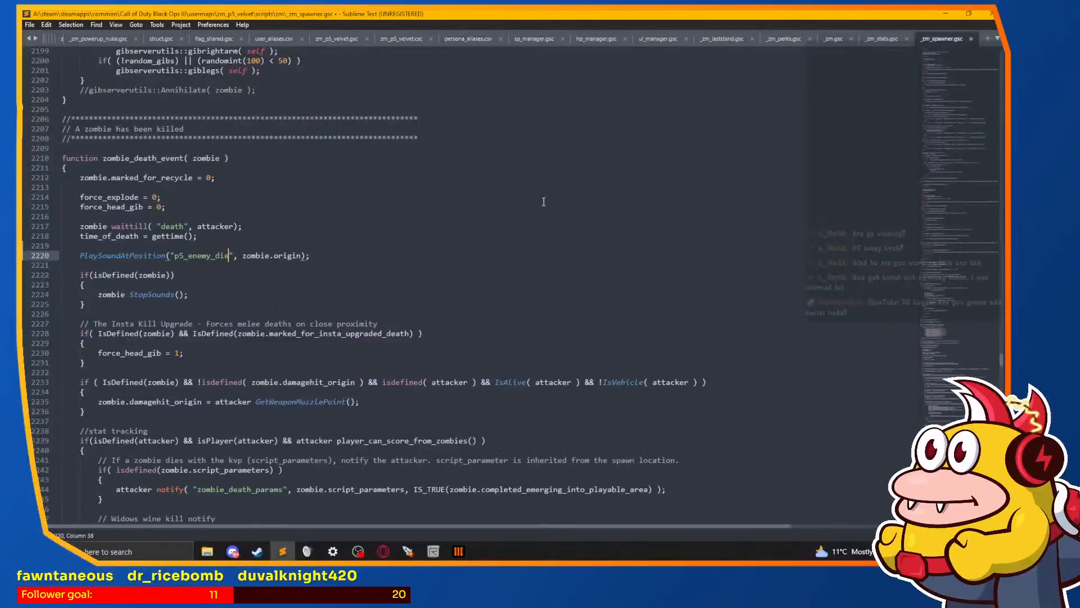
# Step: Switch to the running Black Ops III game and start the match with the preselected gameplay settings
pyautogui.moveTo(333, 551)
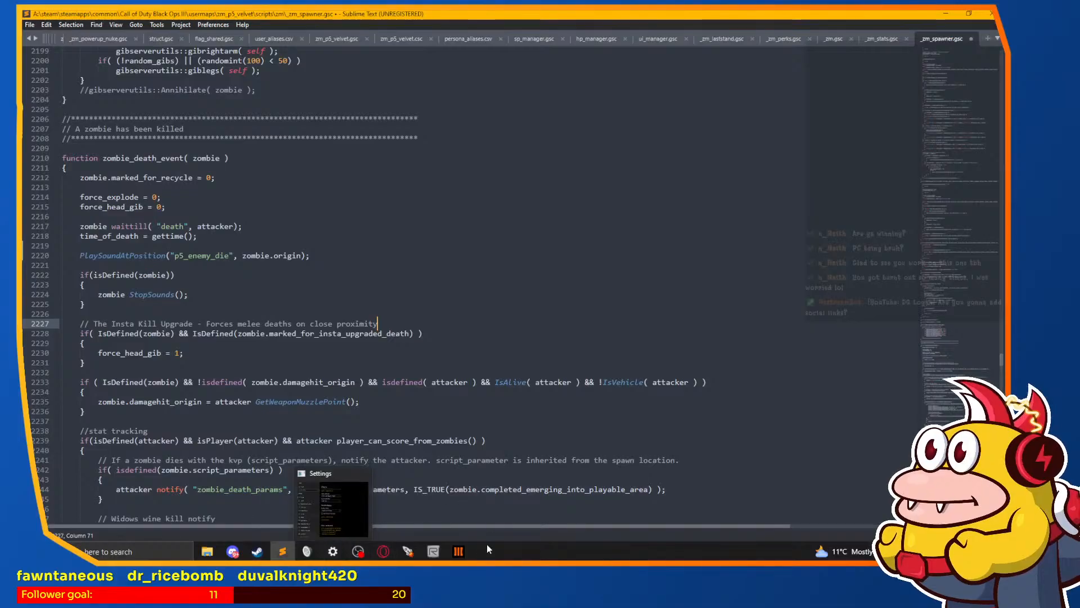
pyautogui.click(467, 552)
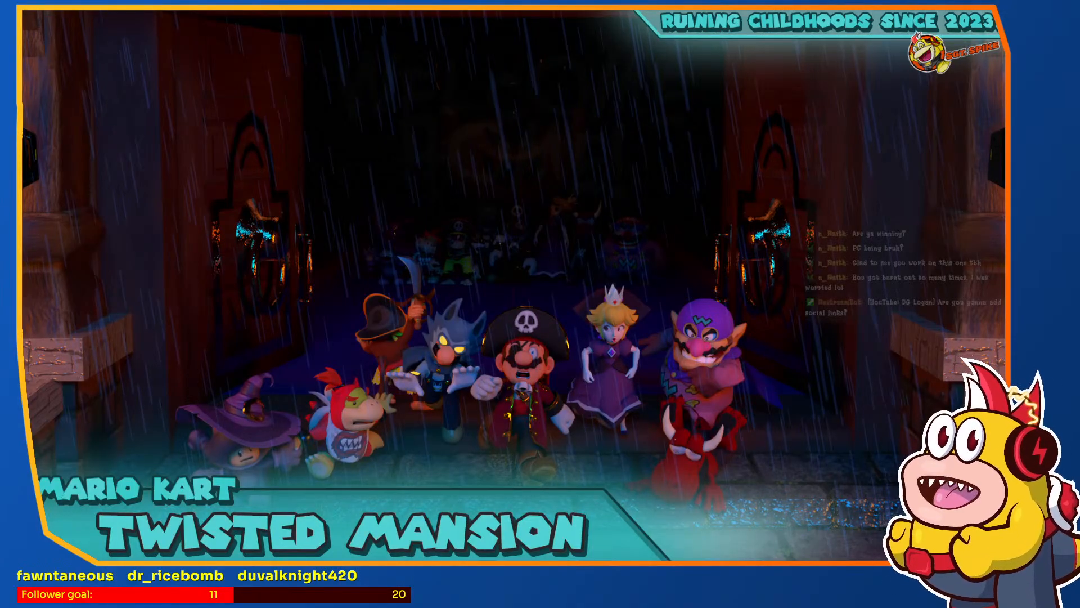
pyautogui.press('super')
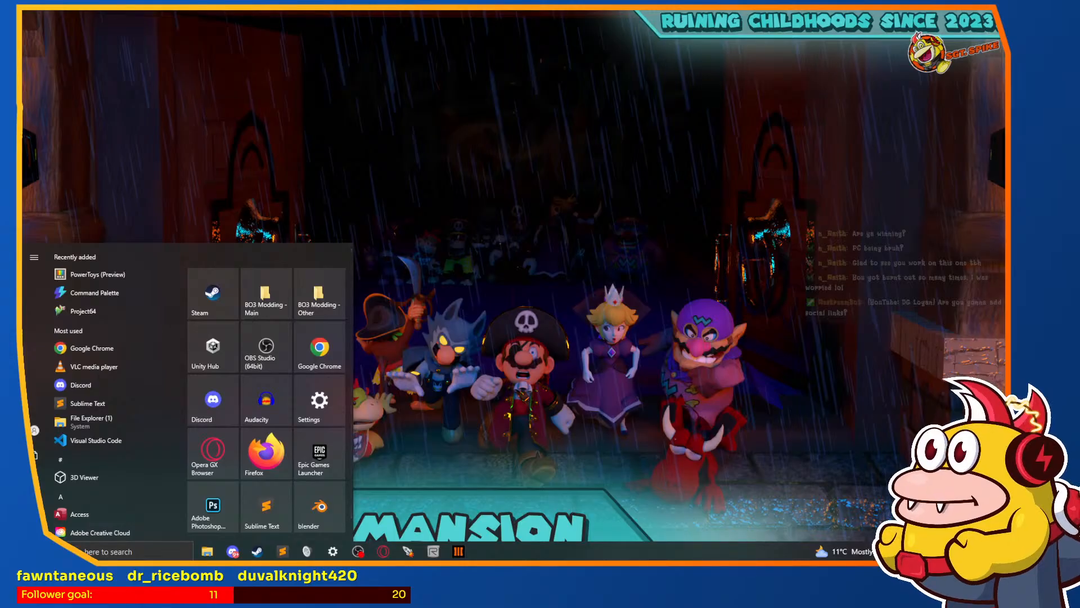
pyautogui.press('super')
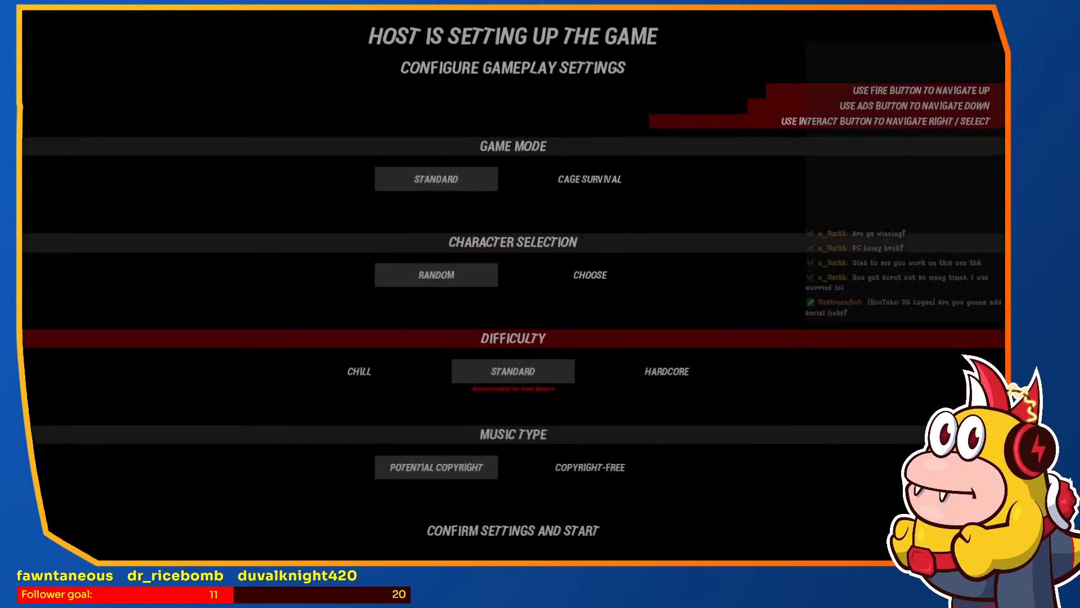
pyautogui.rightClick(513, 285)
pyautogui.rightClick(513, 285)
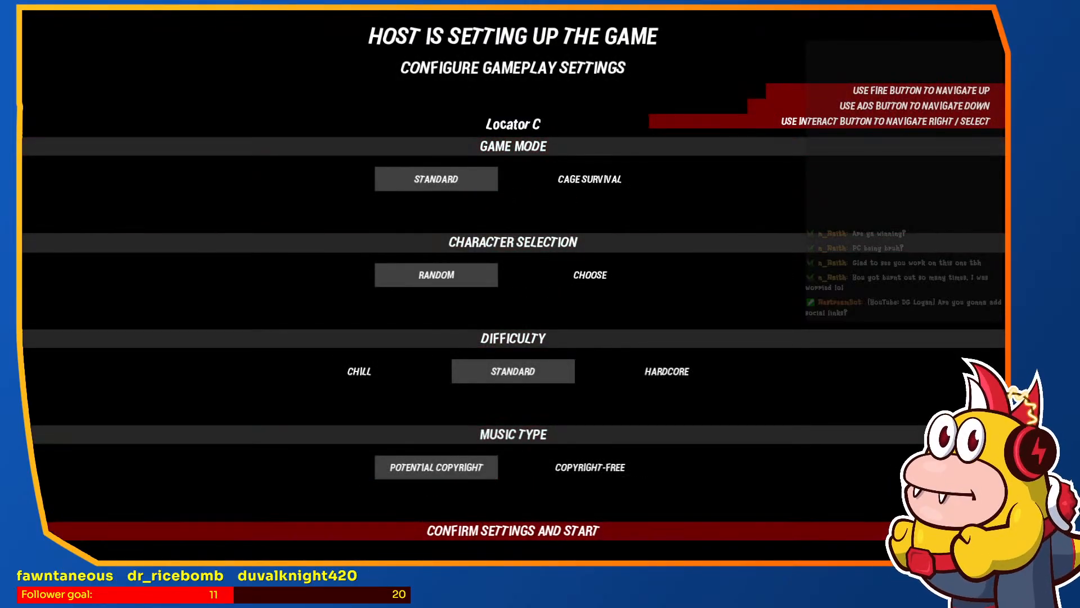
pyautogui.press('e')
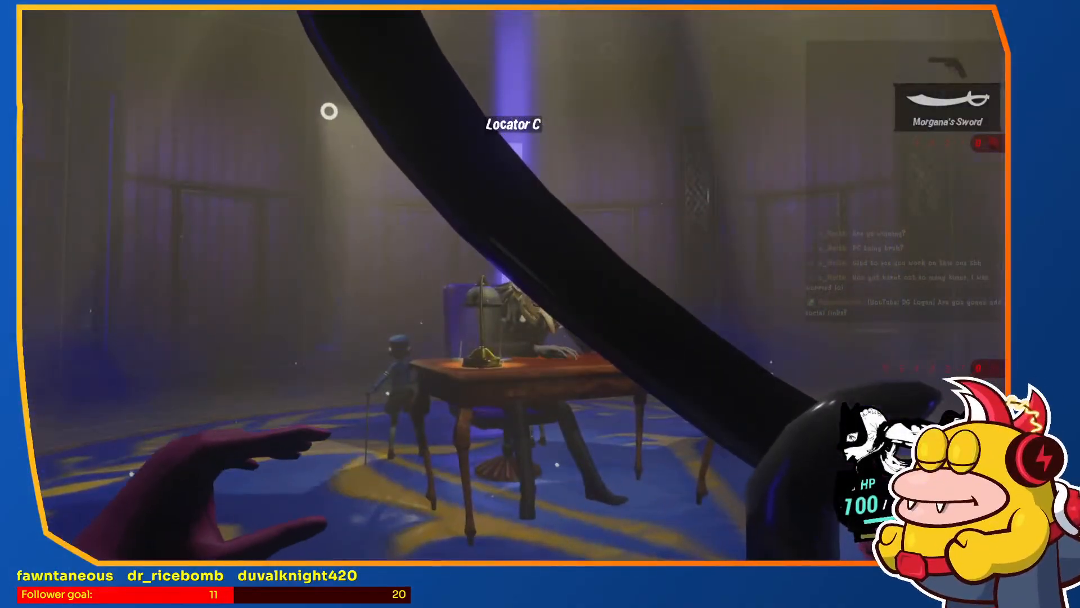
# Step: Walk around the circular room in the test match and look for zombies entering during the first round
pyautogui.press('a')
pyautogui.press('w')
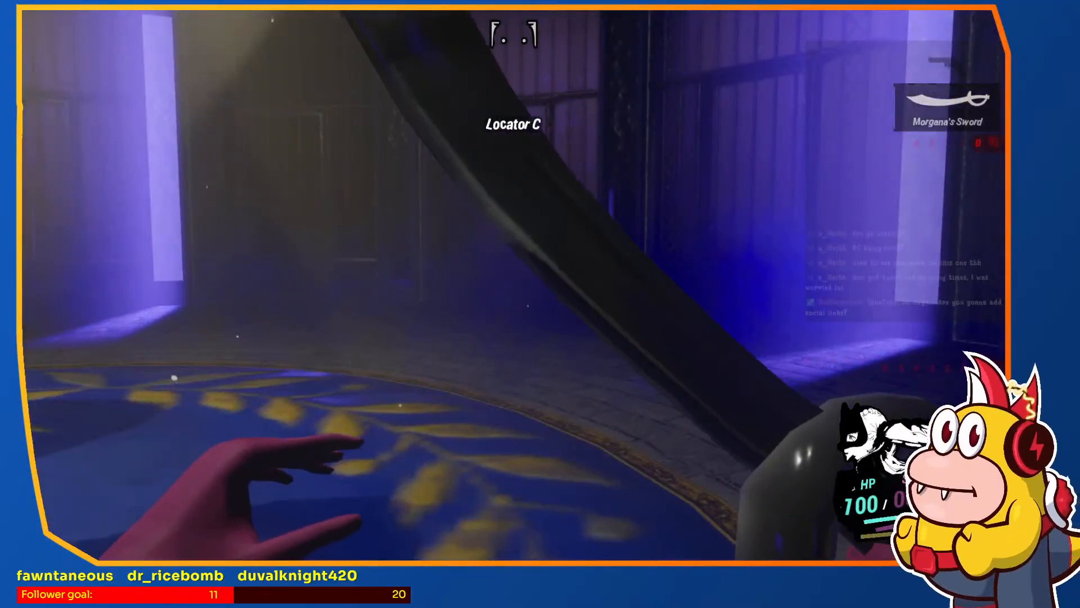
pyautogui.press('w')
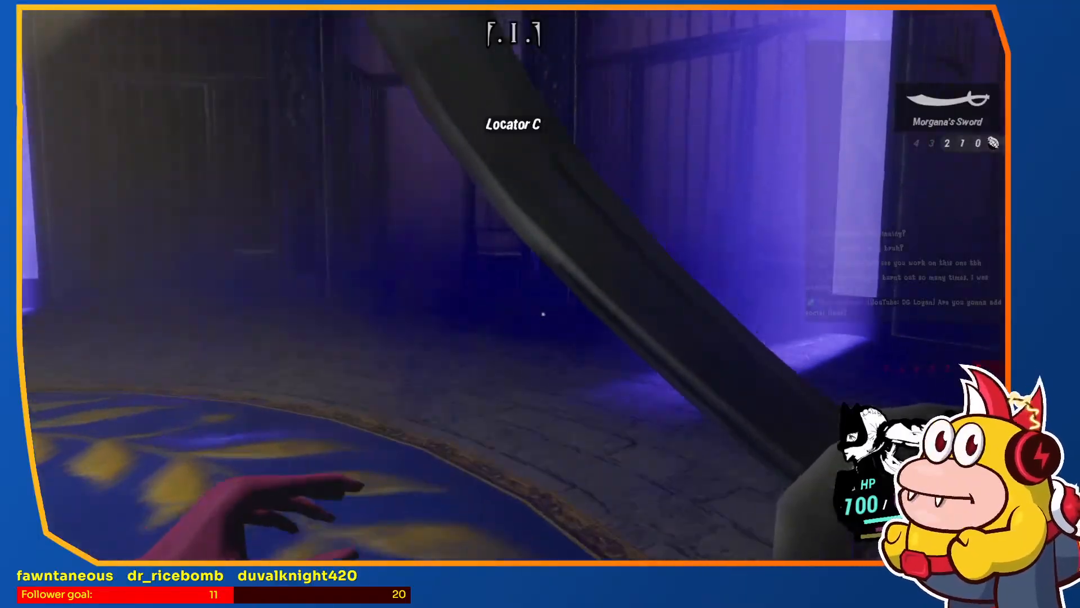
pyautogui.press('w')
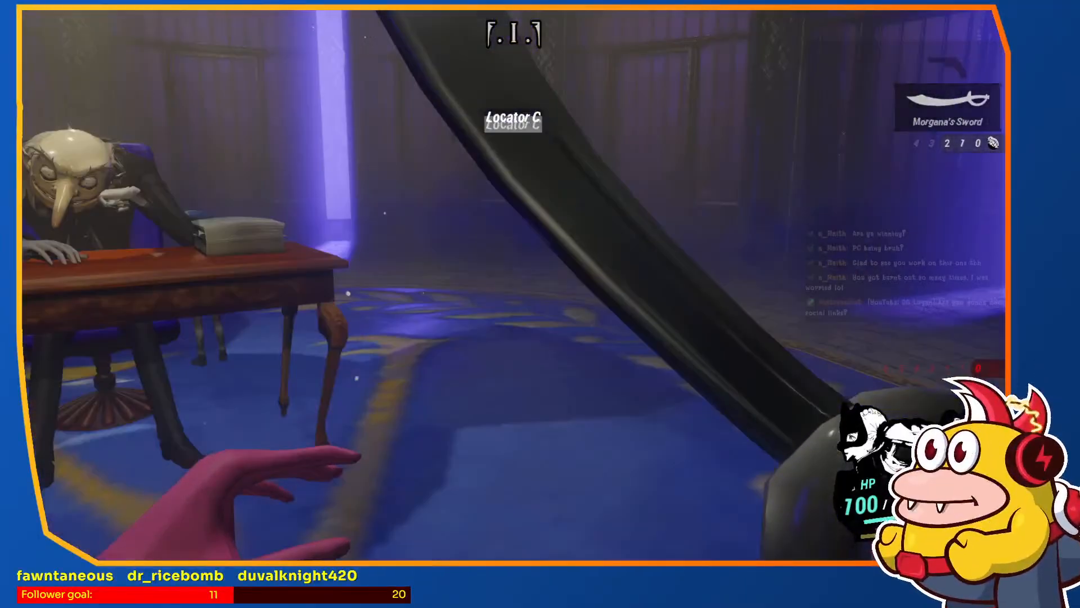
pyautogui.press('a')
pyautogui.press('d')
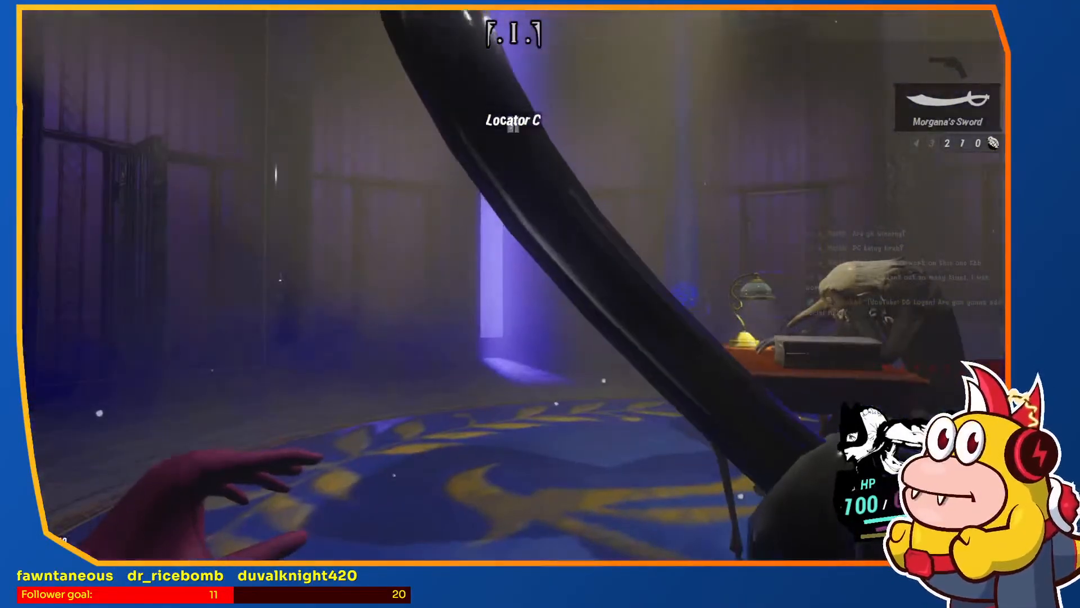
pyautogui.press('w')
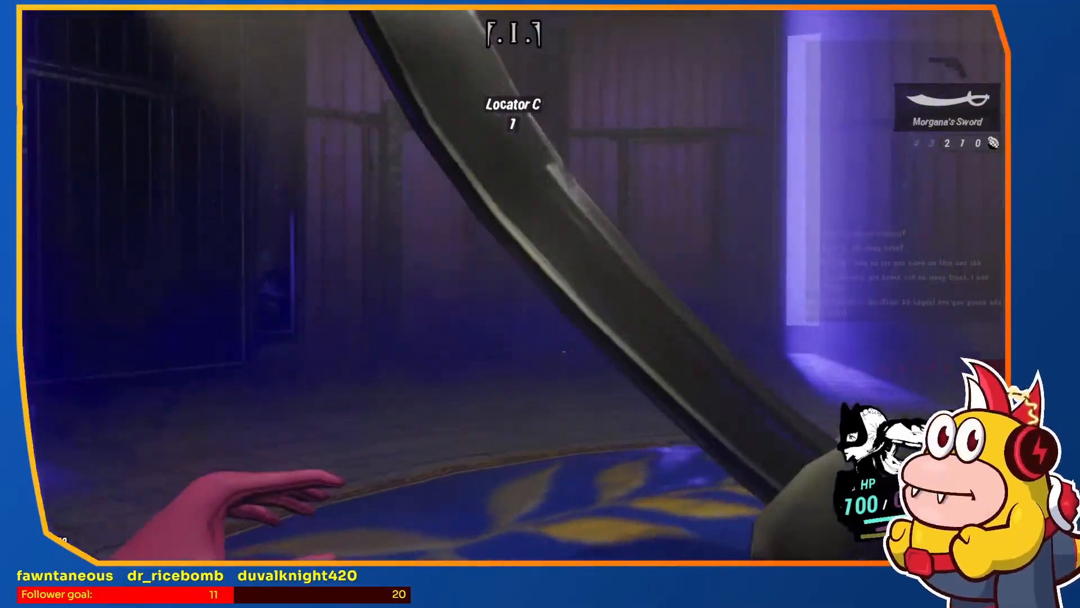
pyautogui.press('s')
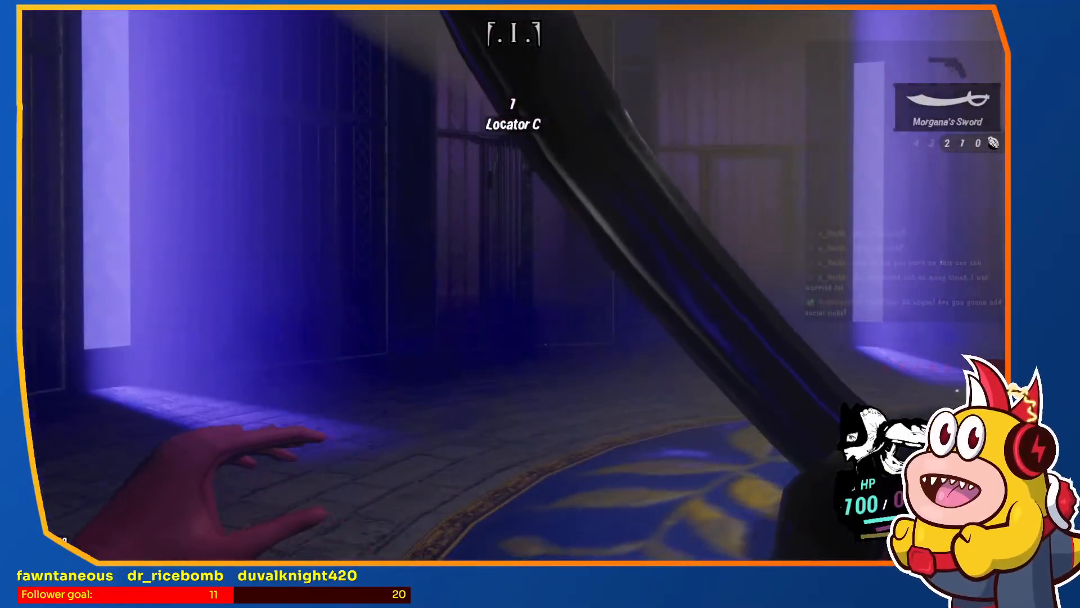
pyautogui.press('super')
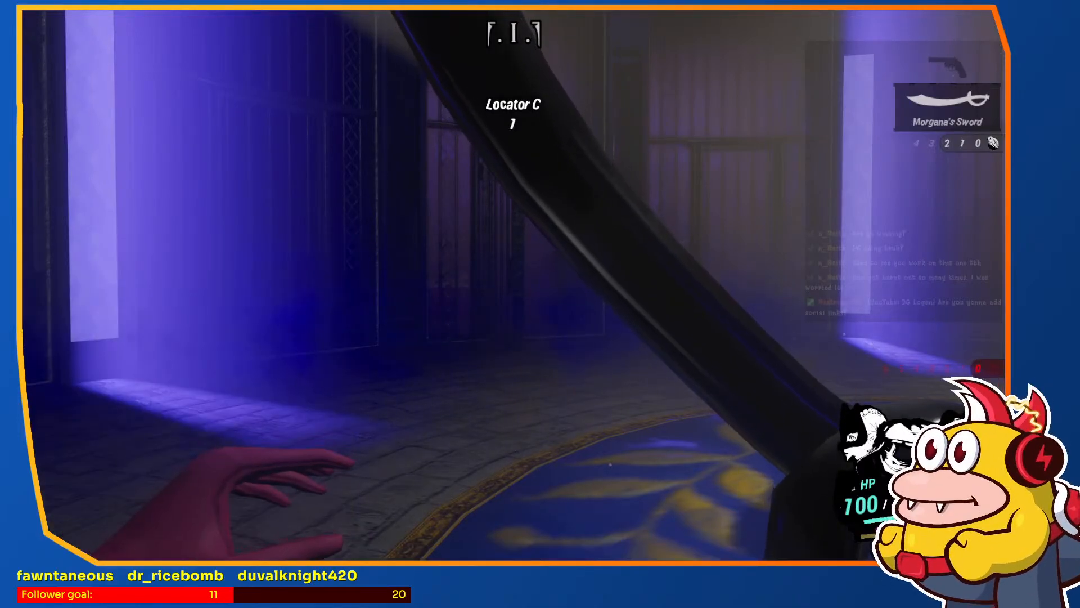
pyautogui.hotkey('alt', 'Tab')
pyautogui.hotkey('alt', 'Tab')
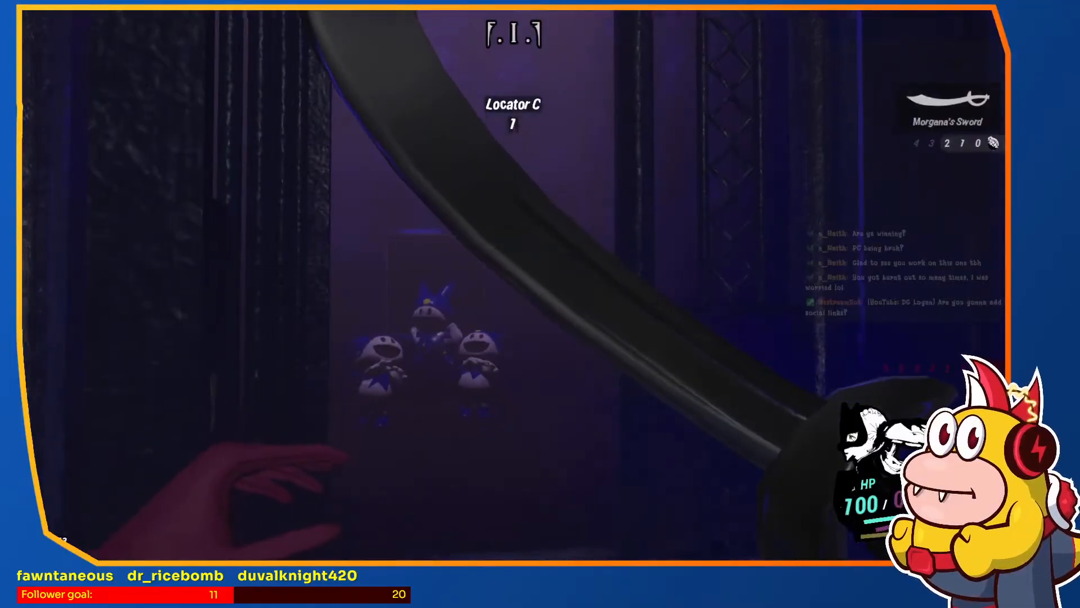
# Step: Lead the zombies around the room and watch the box and use trigger messages they set off
pyautogui.press('w')
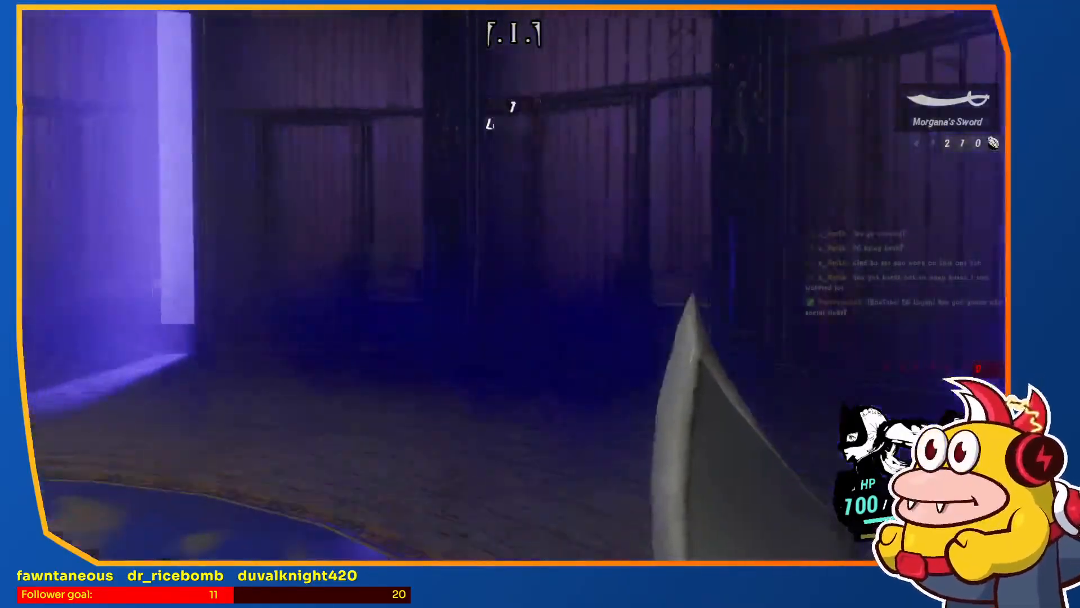
pyautogui.press('w')
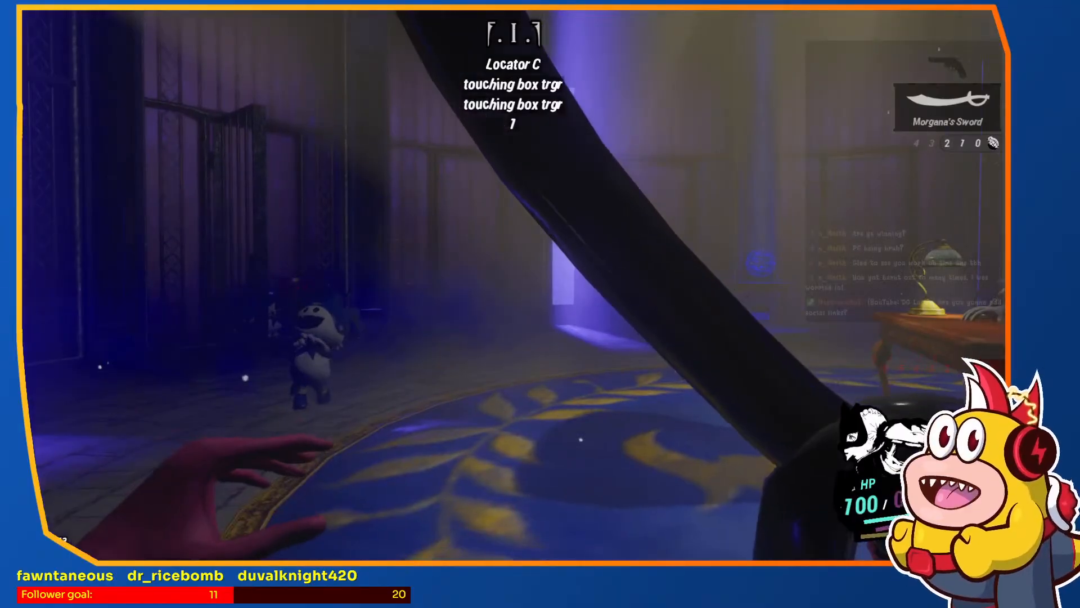
pyautogui.press('w')
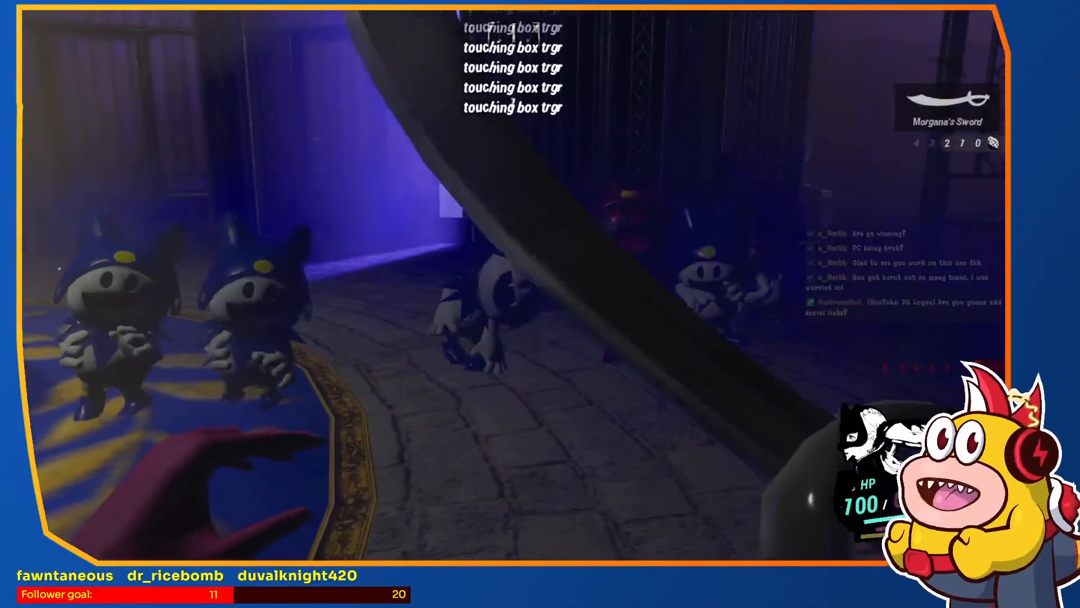
pyautogui.press('w')
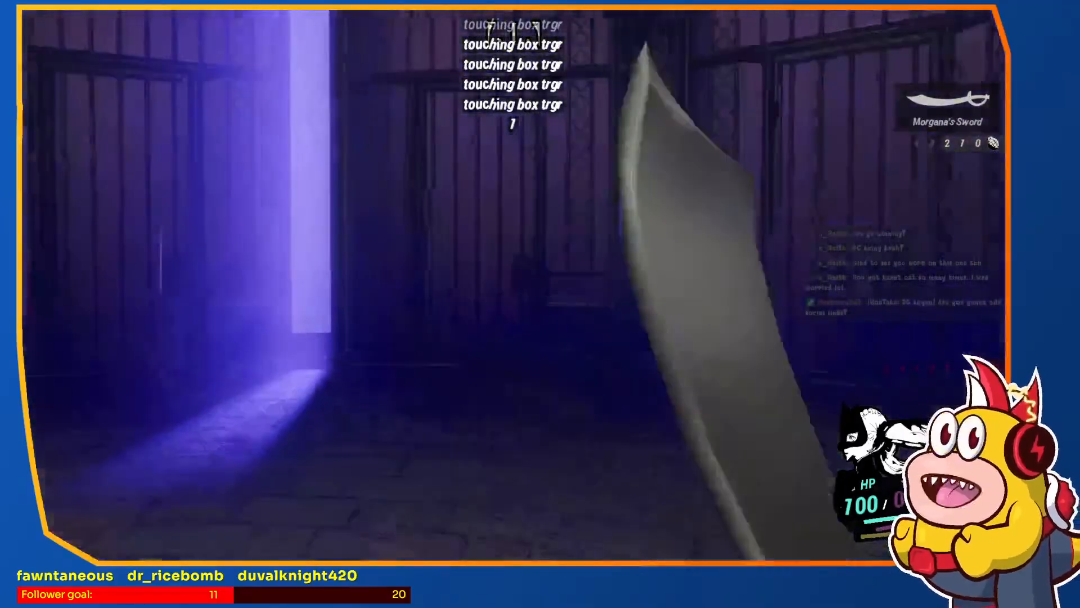
pyautogui.press('s')
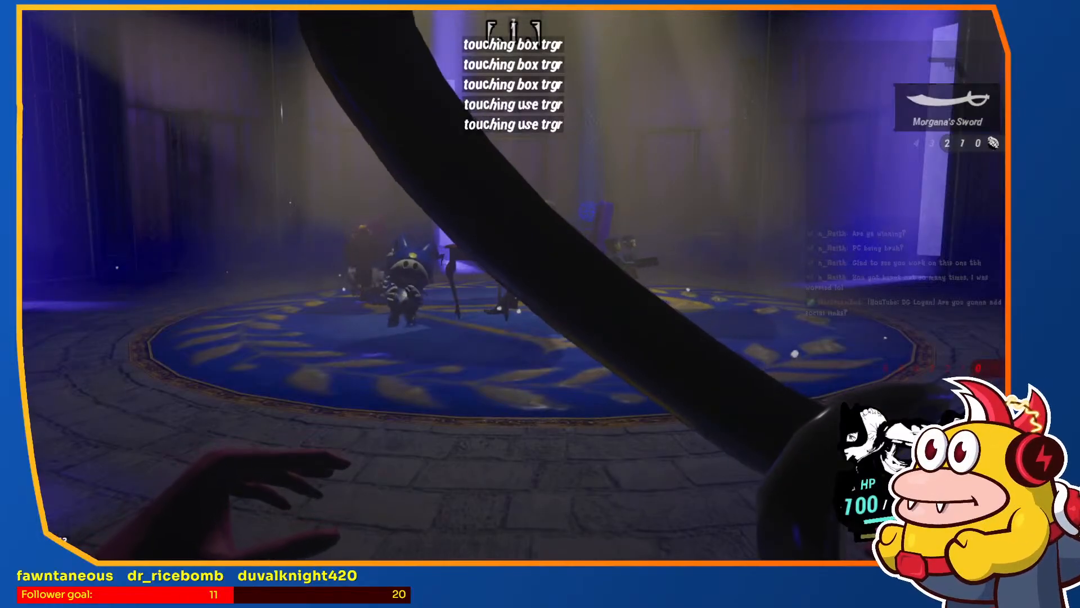
pyautogui.press('w')
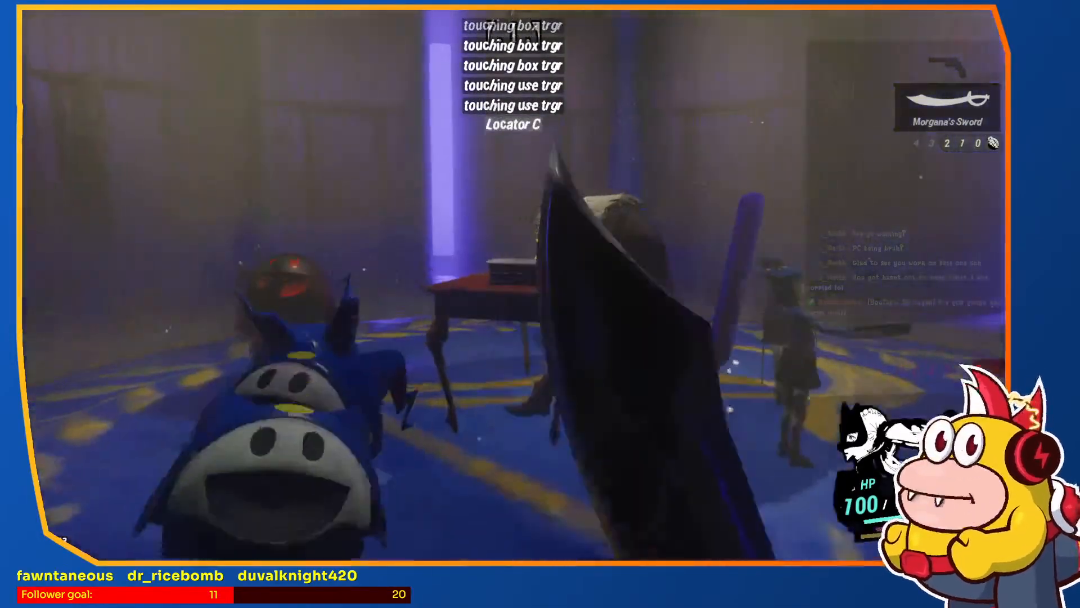
pyautogui.press('w')
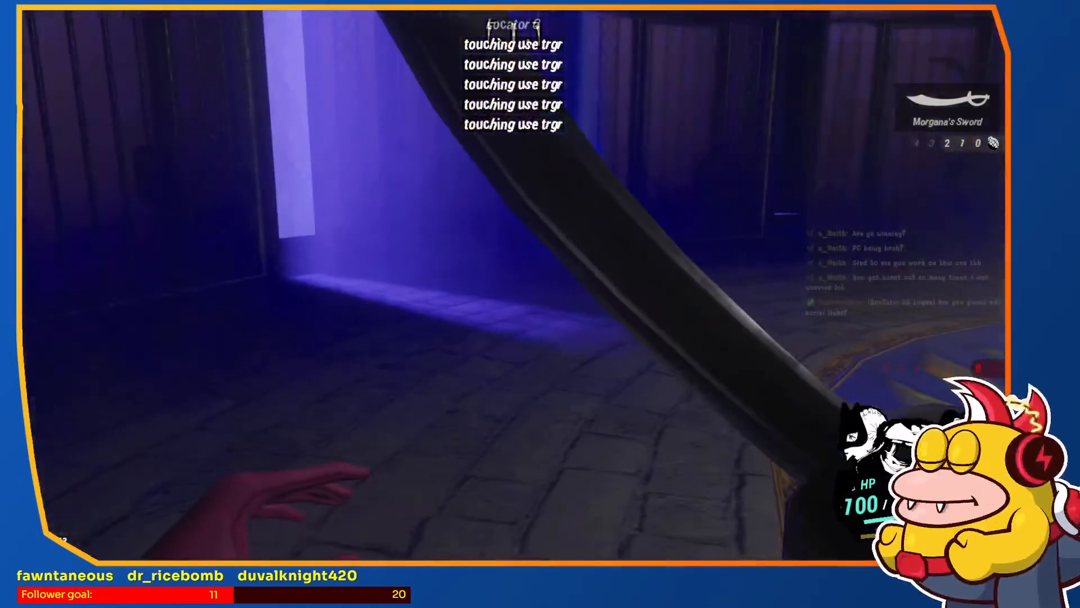
# Step: Pause the match, switch to the Black Ops III Mod Tools Launcher, and cancel the running zm_p5_velvet game
pyautogui.press('Escape')
pyautogui.press('super')
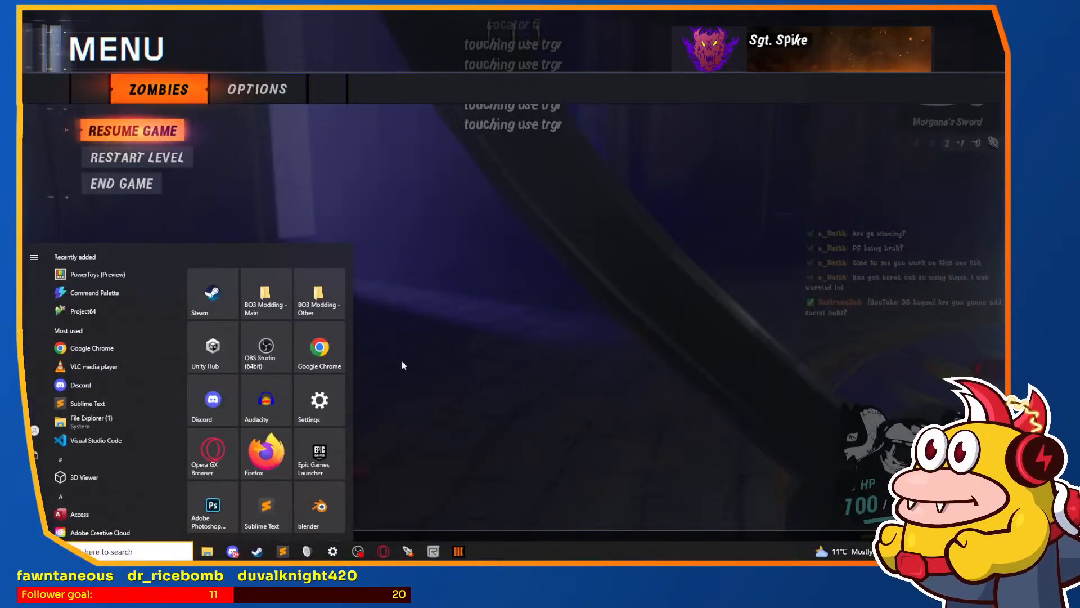
pyautogui.click(408, 551)
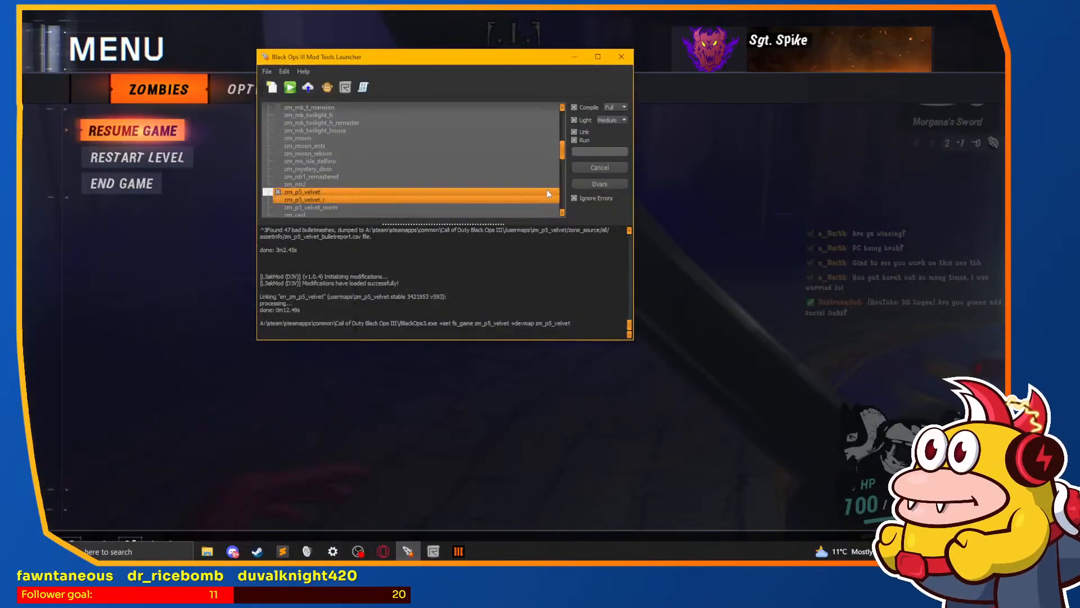
pyautogui.click(586, 169)
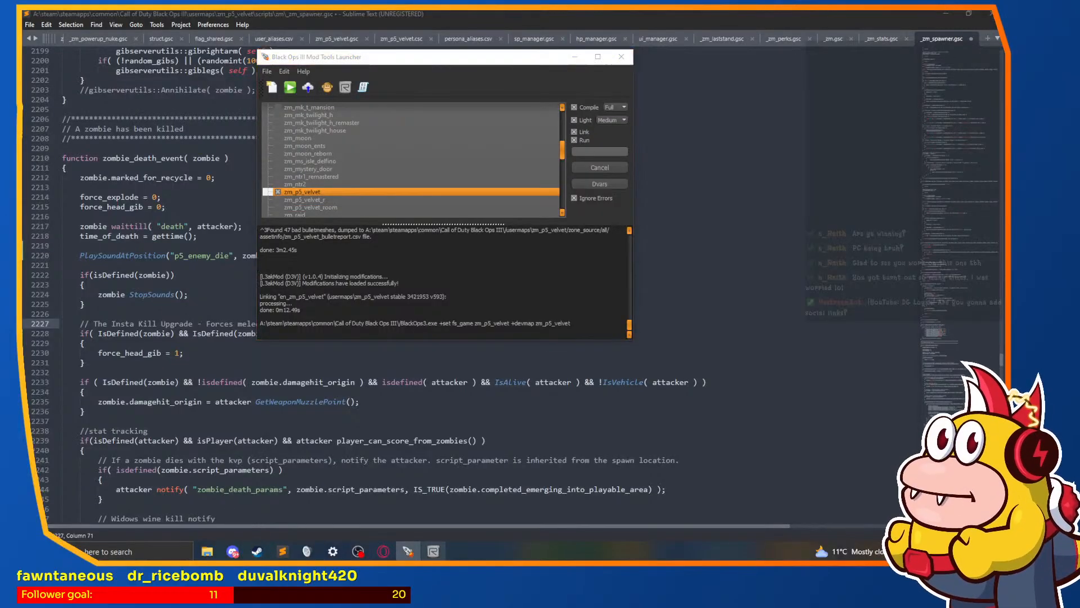
# Step: Switch to Radiant to check the trigger_use entity's targetname, and compare it with temp_test_use_trgr in zm_p5_velvet.gsc in Sublime Text
pyautogui.click(434, 552)
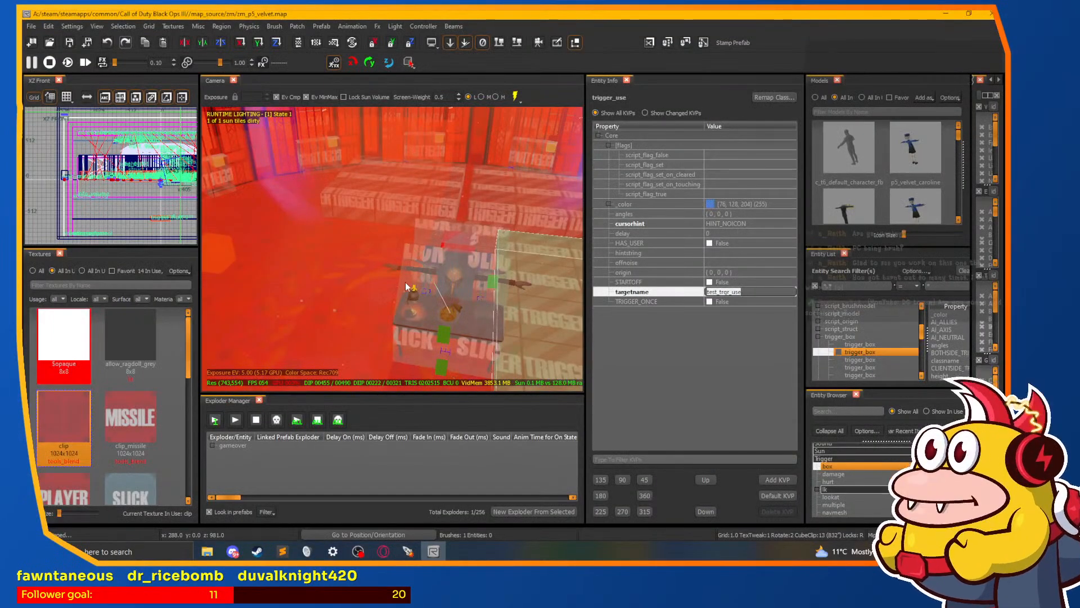
pyautogui.doubleClick(724, 292)
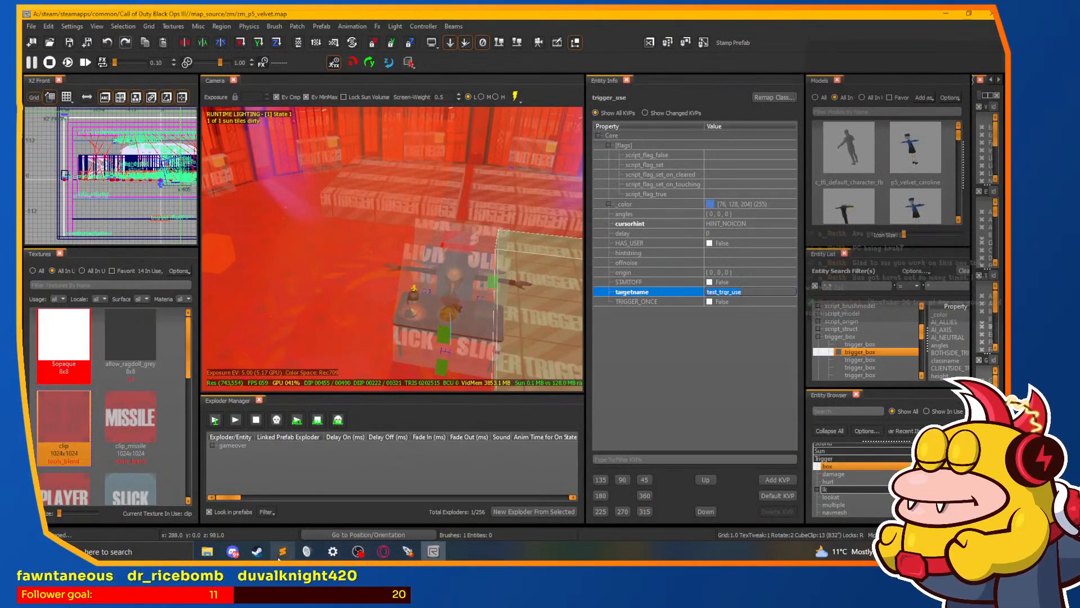
pyautogui.click(283, 551)
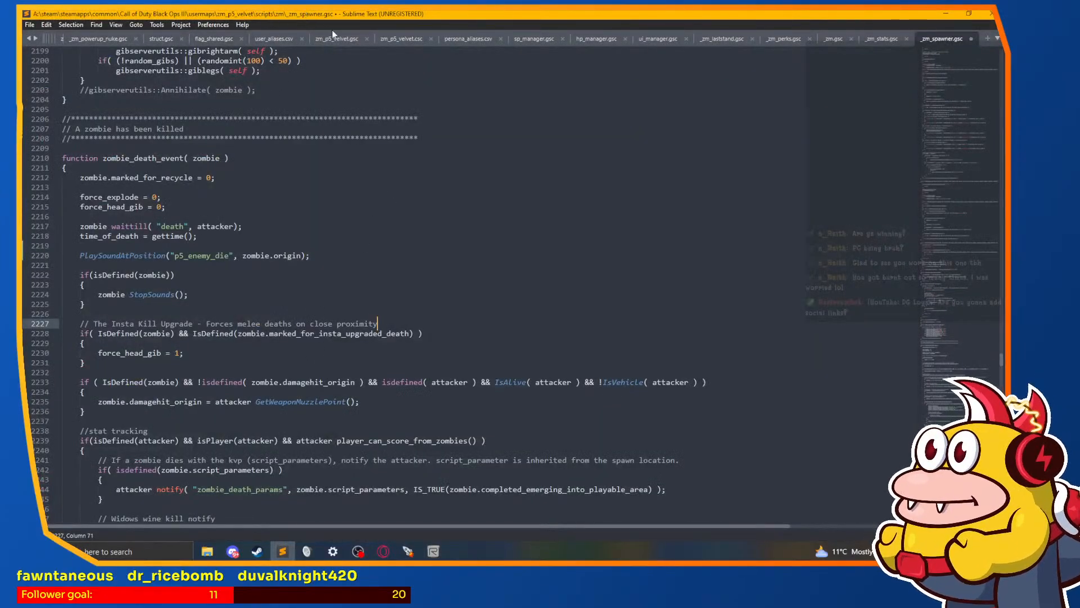
pyautogui.click(343, 39)
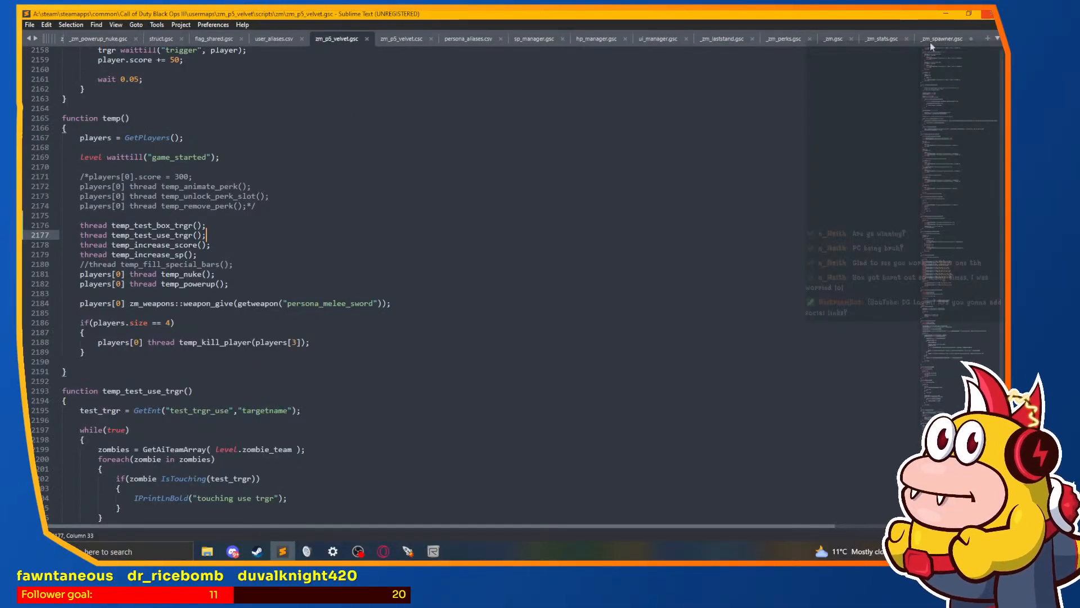
# Step: Open area_manager.gsc and trace how level.area_triggers is filled in init() and used in the zombie despawn loop's IsTouching check
pyautogui.click(27, 37)
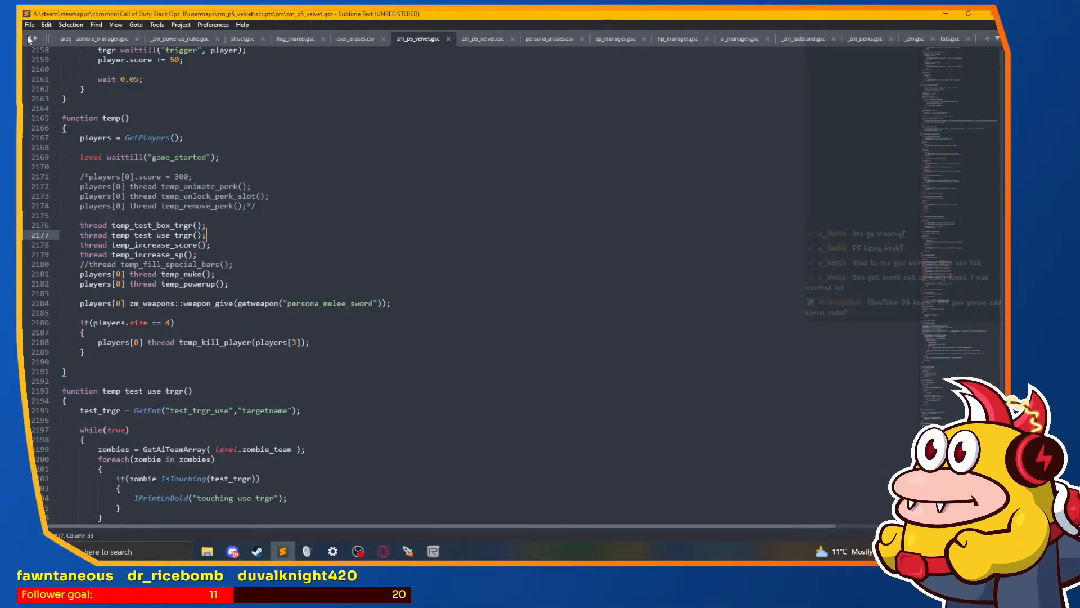
pyautogui.click(90, 39)
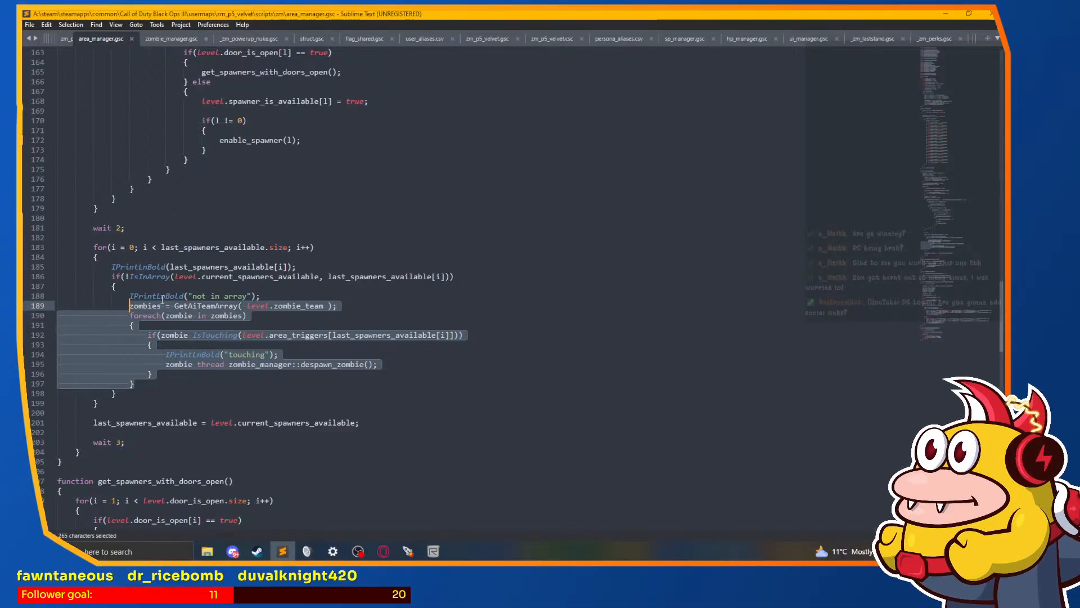
pyautogui.doubleClick(301, 335)
pyautogui.scroll(5, 383, 304)
pyautogui.scroll(20, 384, 304)
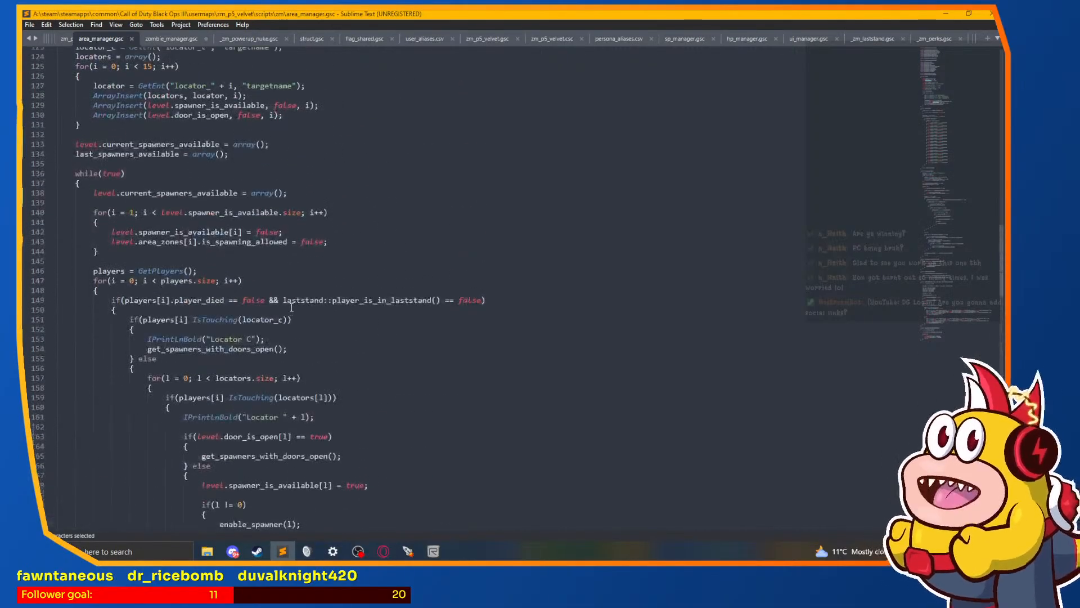
pyautogui.scroll(5, 200, 314)
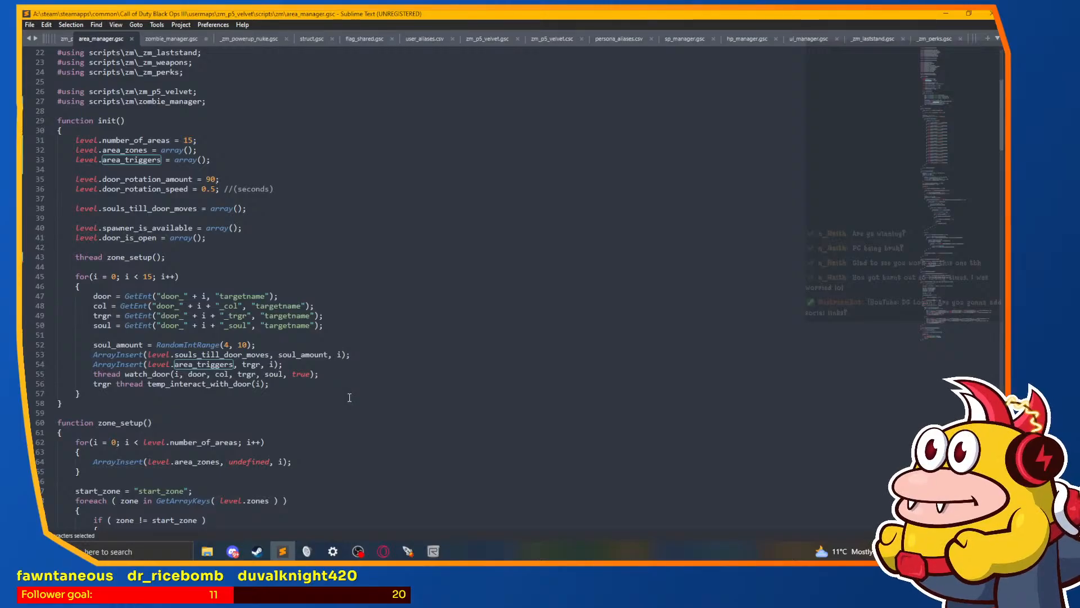
pyautogui.scroll(-20, 336, 354)
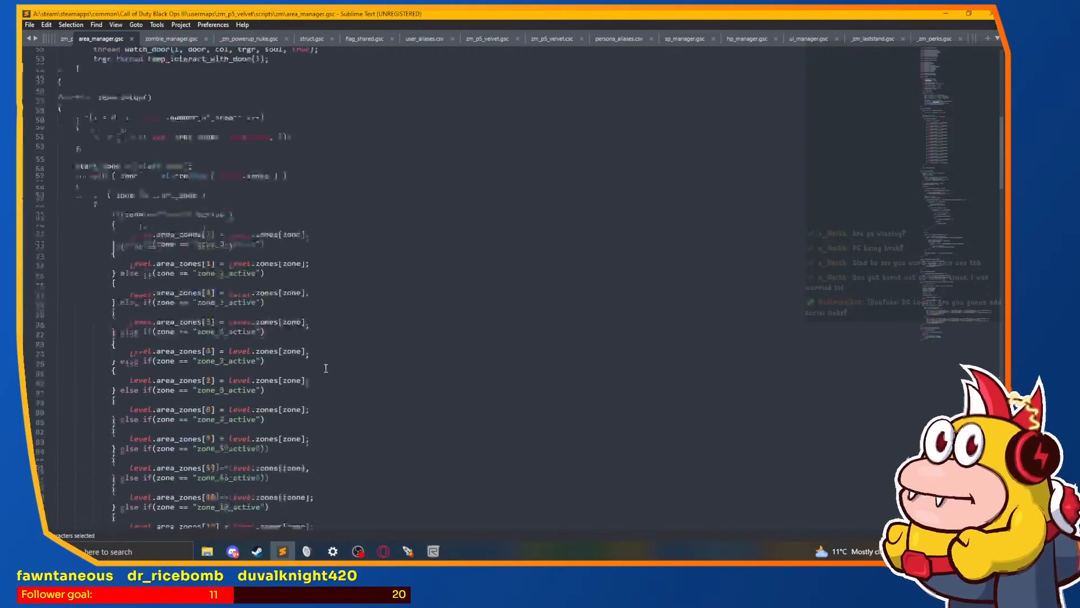
pyautogui.scroll(-18, 260, 391)
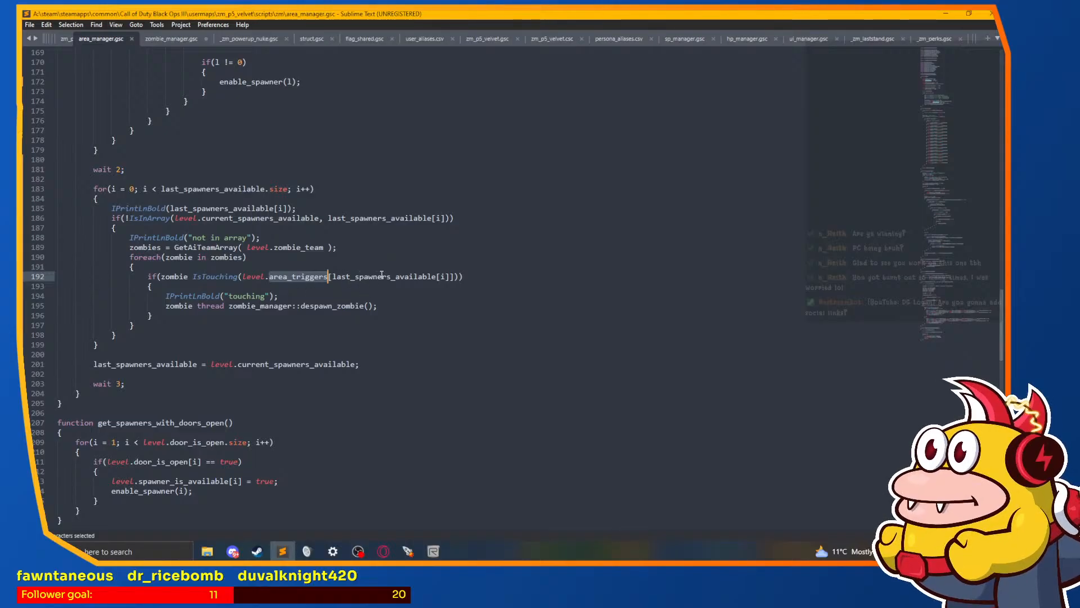
pyautogui.click(448, 276)
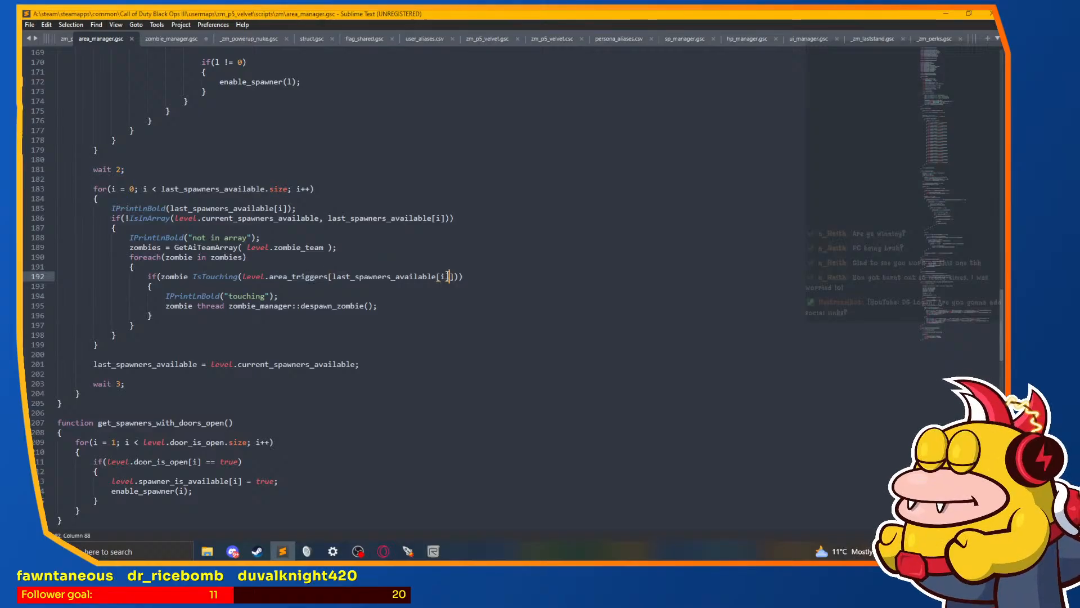
# Step: Comment out the "Locator " + l and "Locator C" IPrintLnBold debug lines in the player location check of area_manager.gsc
pyautogui.scroll(-7, 211, 184)
pyautogui.scroll(7, 210, 184)
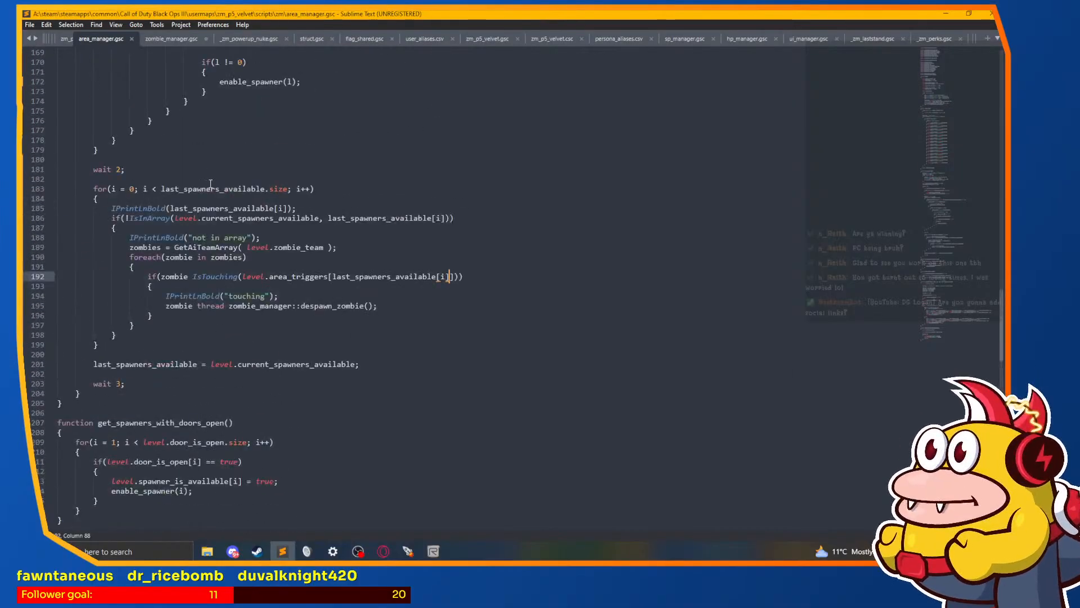
pyautogui.scroll(-10, 211, 184)
pyautogui.scroll(9, 193, 274)
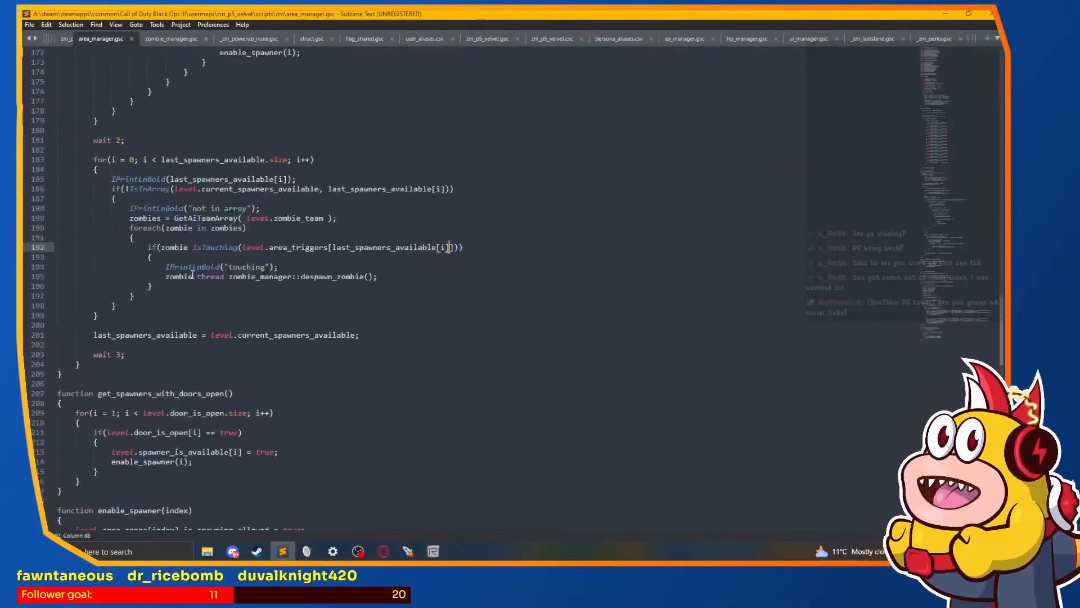
pyautogui.scroll(5, 193, 274)
pyautogui.scroll(3, 247, 304)
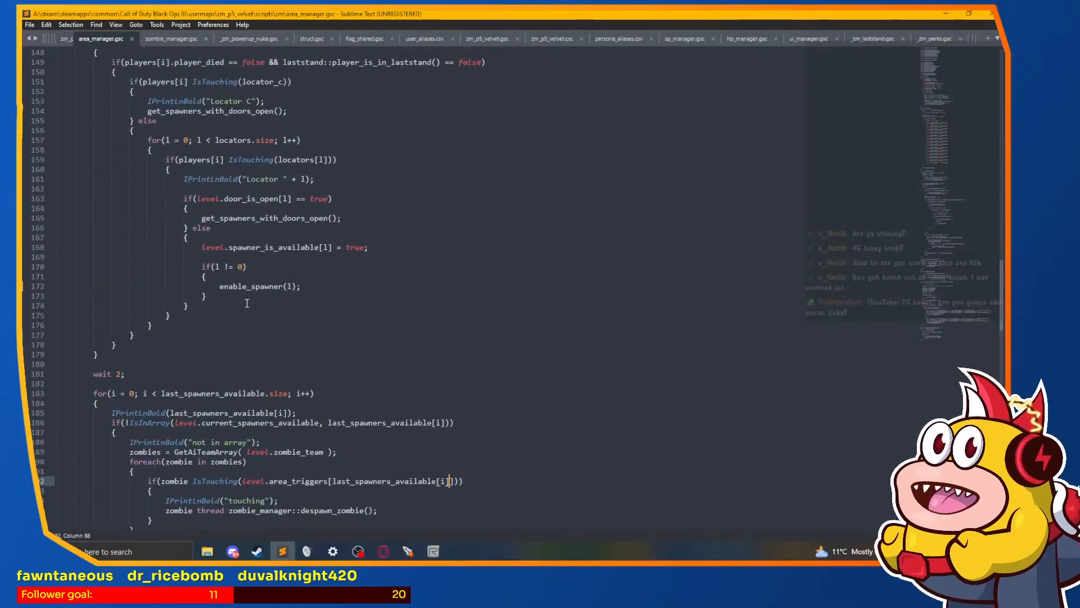
pyautogui.scroll(3, 247, 304)
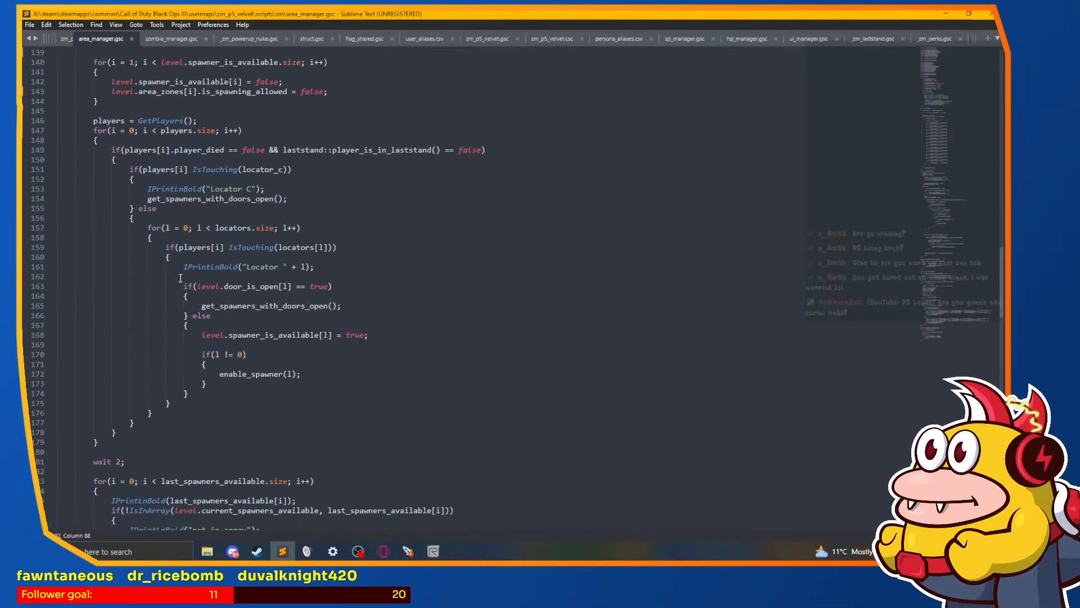
pyautogui.click(184, 265)
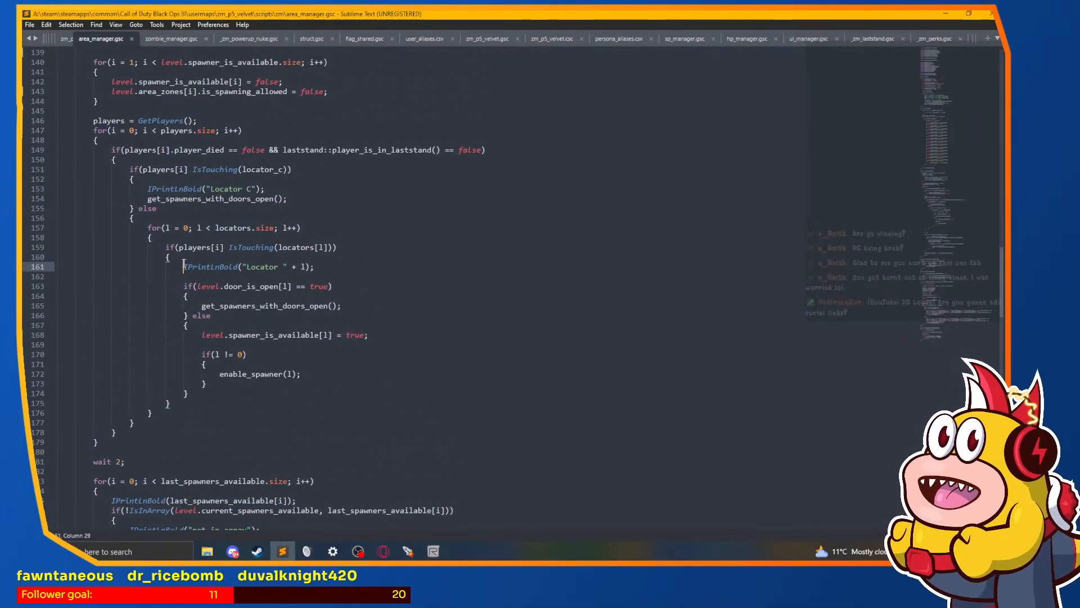
pyautogui.write('//')
pyautogui.click(148, 189)
pyautogui.write('//')
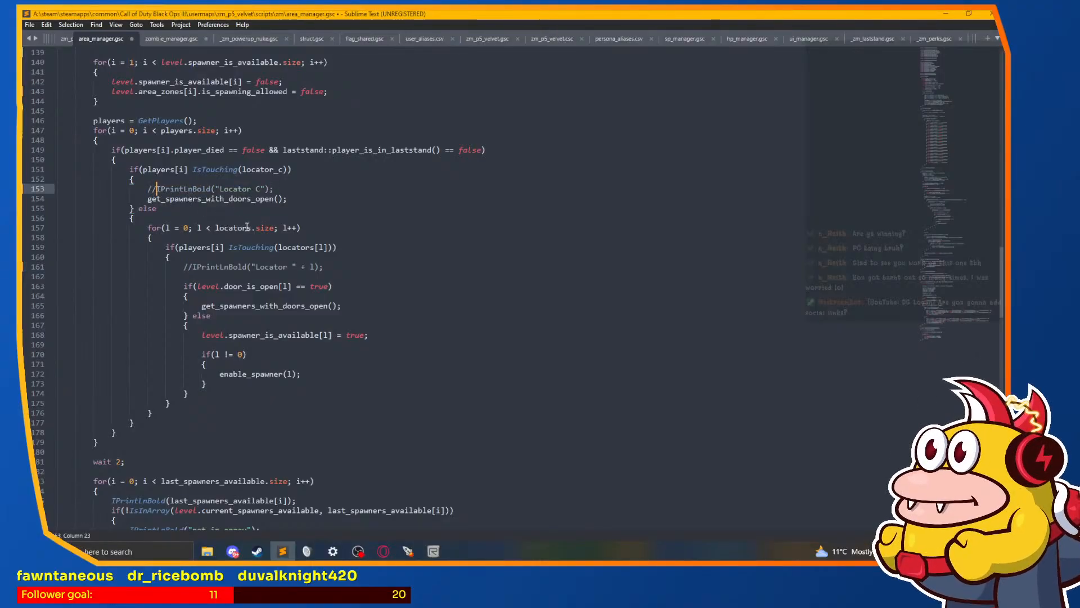
# Step: Begin an IPrintLnBold call on a new line inside the foreach zombie loop, above the IsTouching check
pyautogui.scroll(-9, 247, 227)
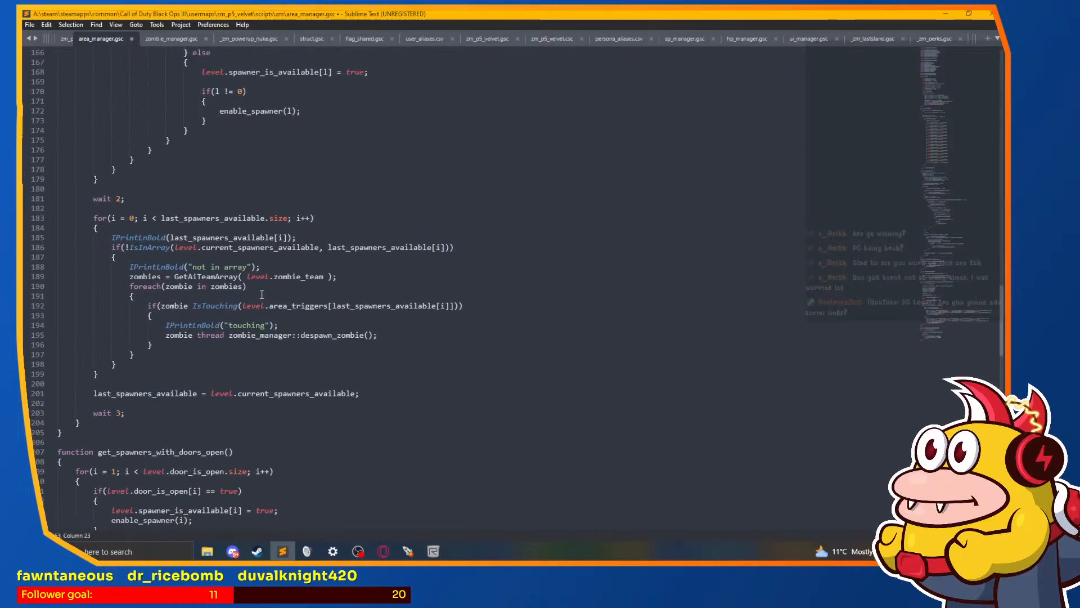
pyautogui.doubleClick(244, 237)
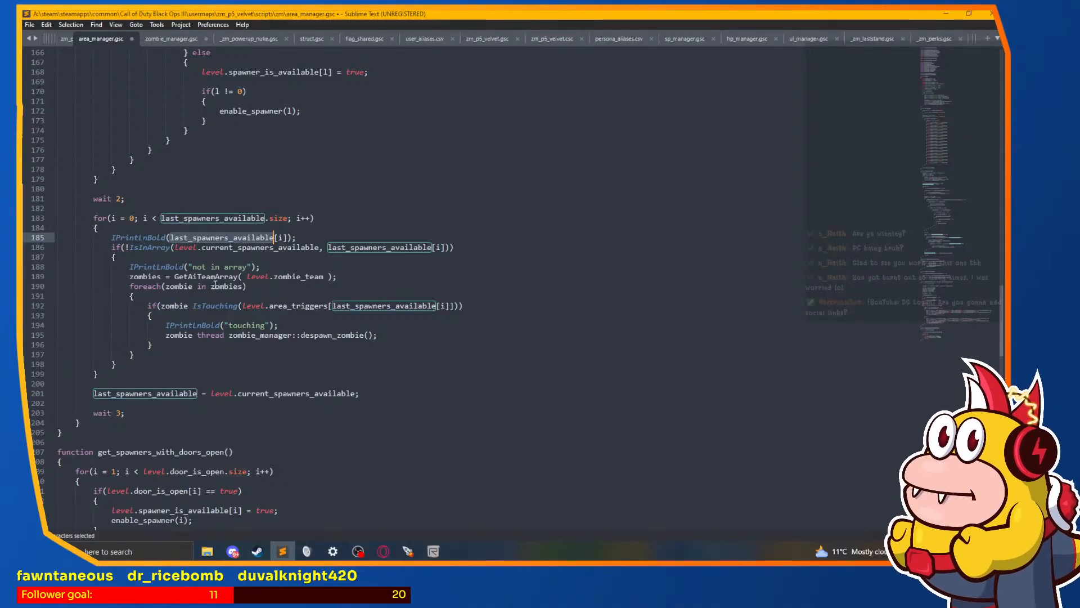
pyautogui.click(143, 257)
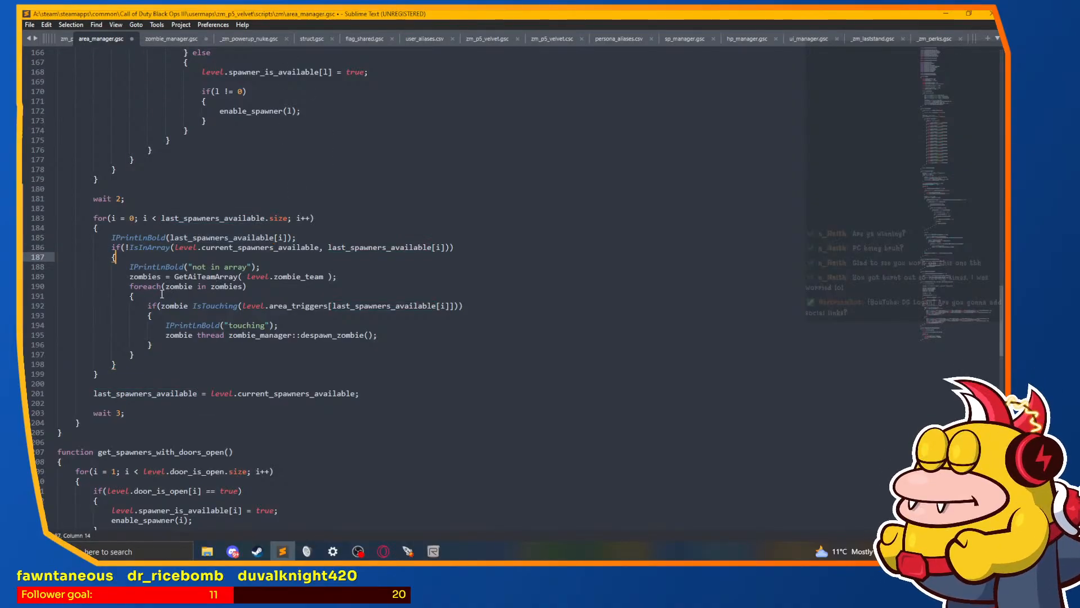
pyautogui.click(218, 292)
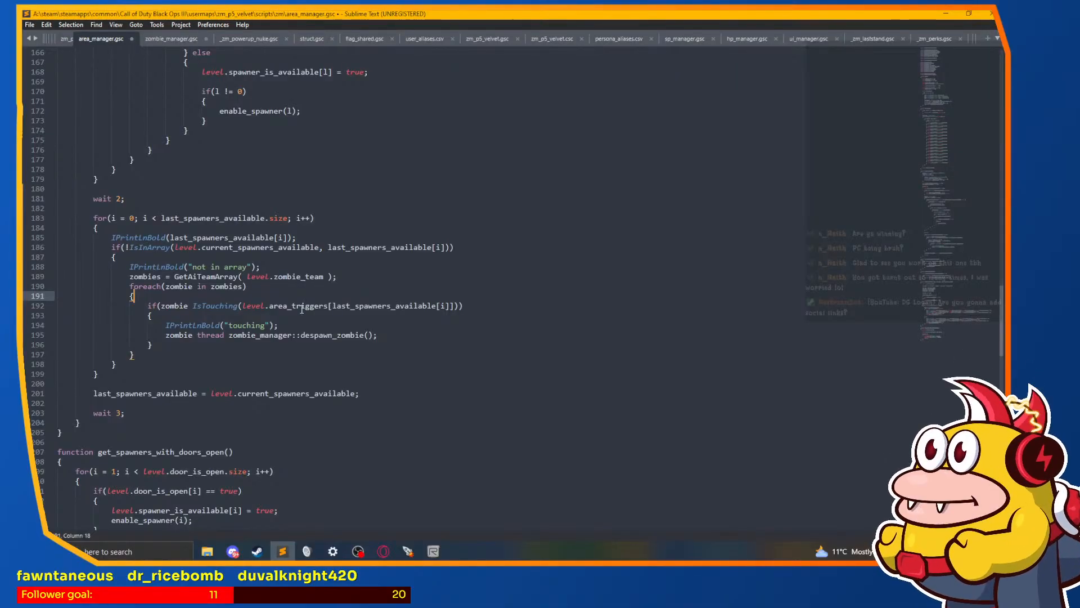
pyautogui.press('Return')
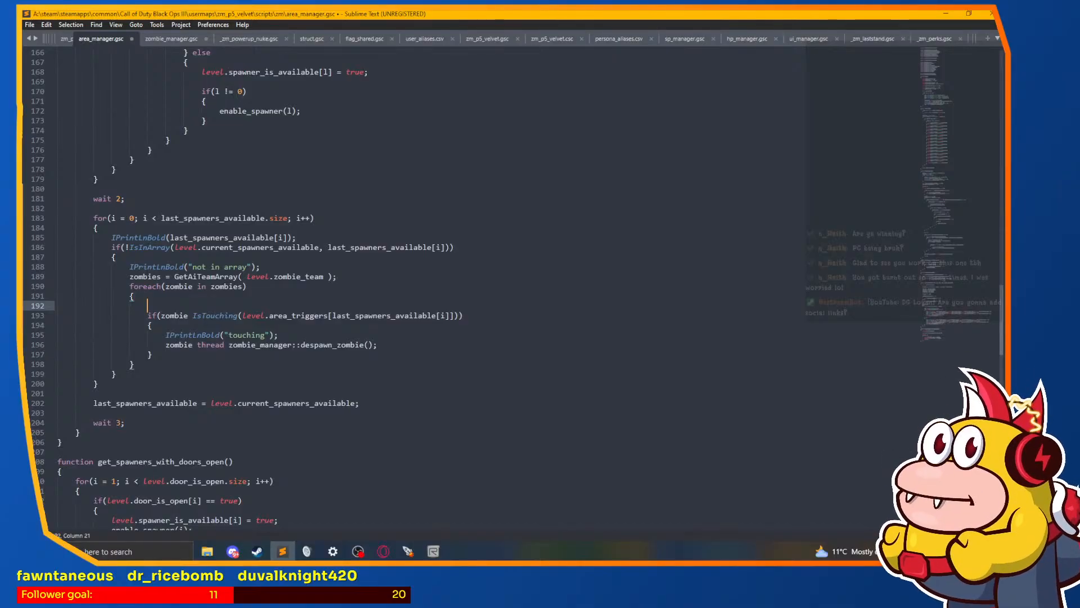
pyautogui.write('if(')
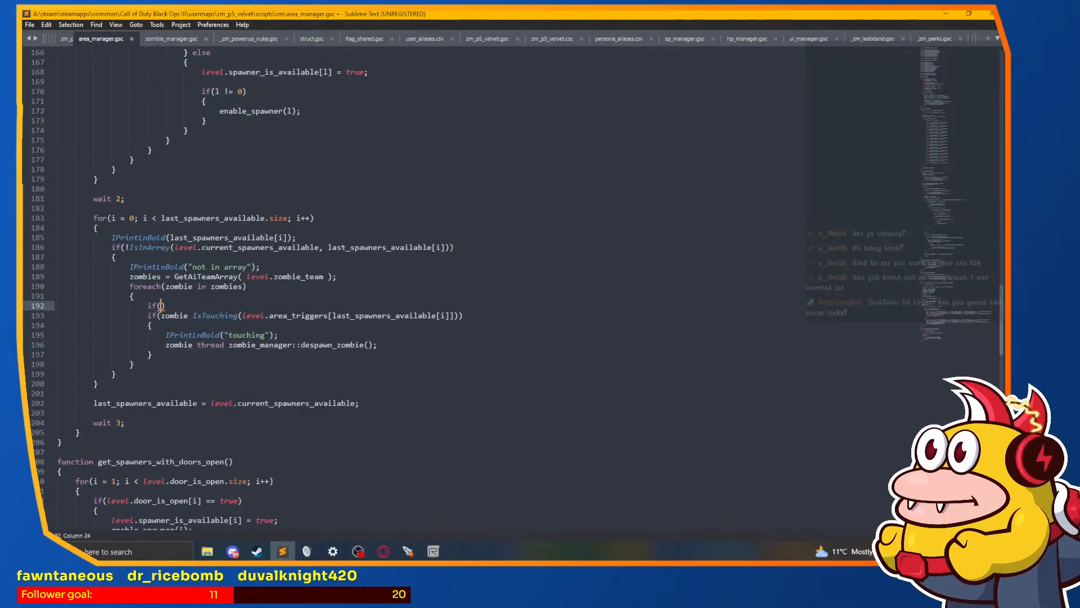
pyautogui.press('BackSpace')
pyautogui.press('BackSpace')
pyautogui.press('BackSpace')
pyautogui.write('IPrintLnBold(')
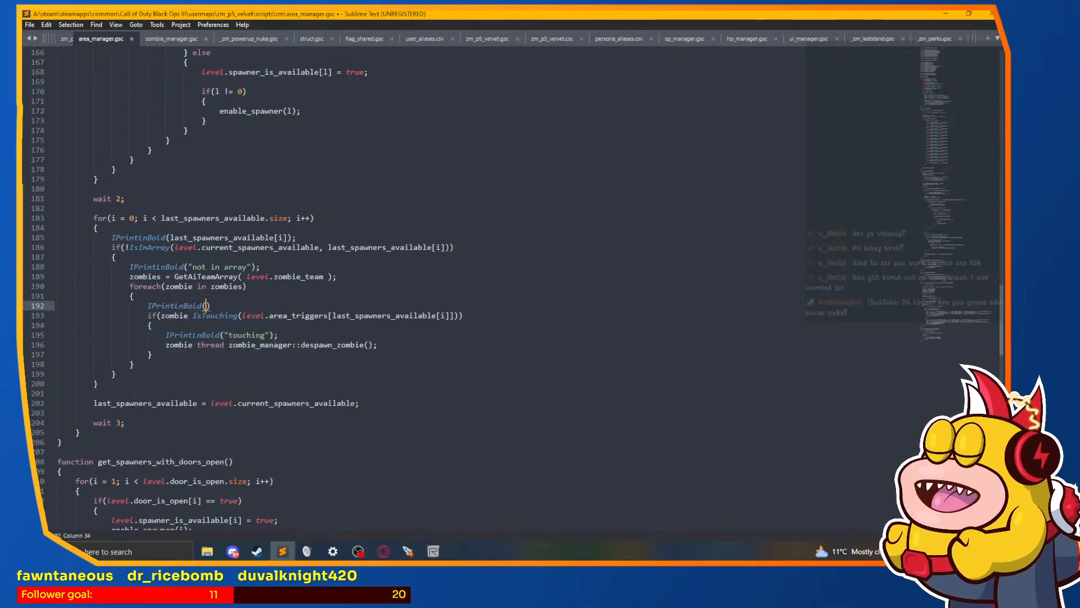
pyautogui.write('level.area')
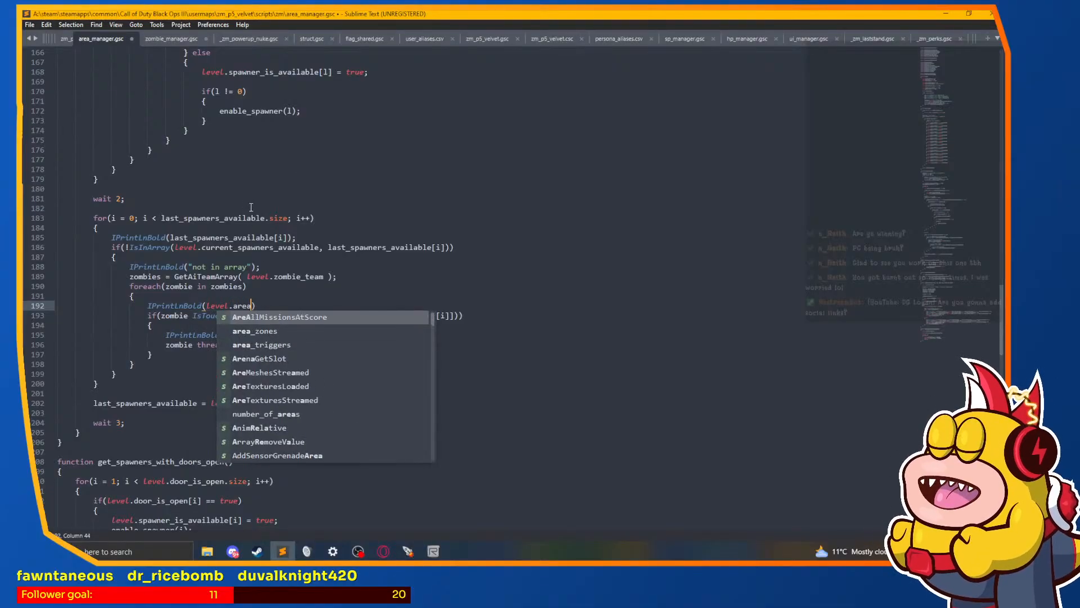
# Step: Complete the new debug line as IPrintLnBold(level.area_triggers[last_spawners_available[i]].origin); reusing the trigger expression from the IsTouching check
pyautogui.click(253, 171)
pyautogui.moveTo(242, 316); pyautogui.dragTo(459, 315)
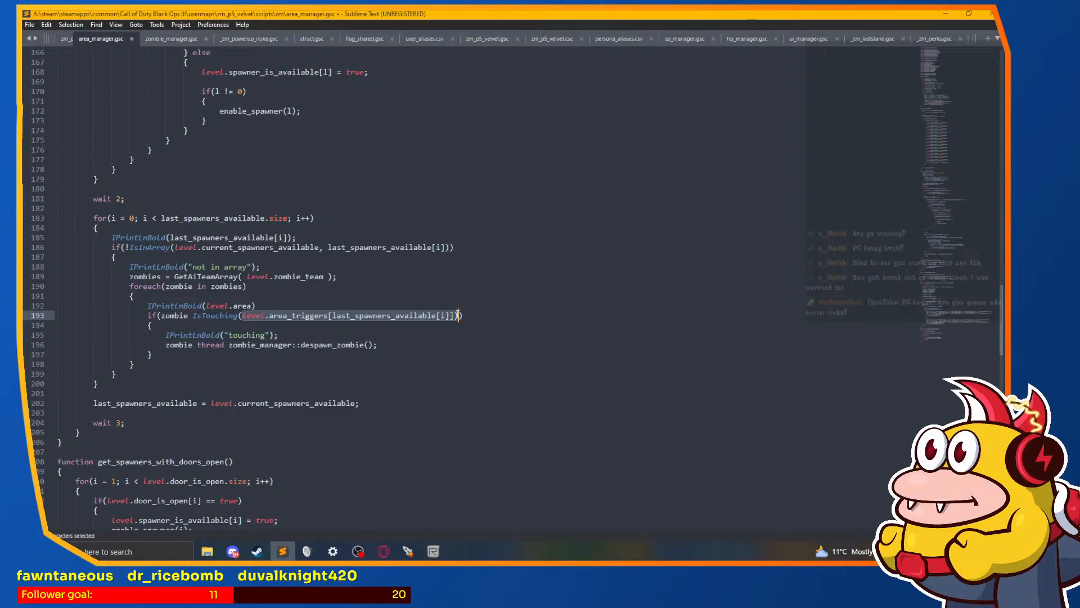
pyautogui.moveTo(458, 315); pyautogui.dragTo(455, 316)
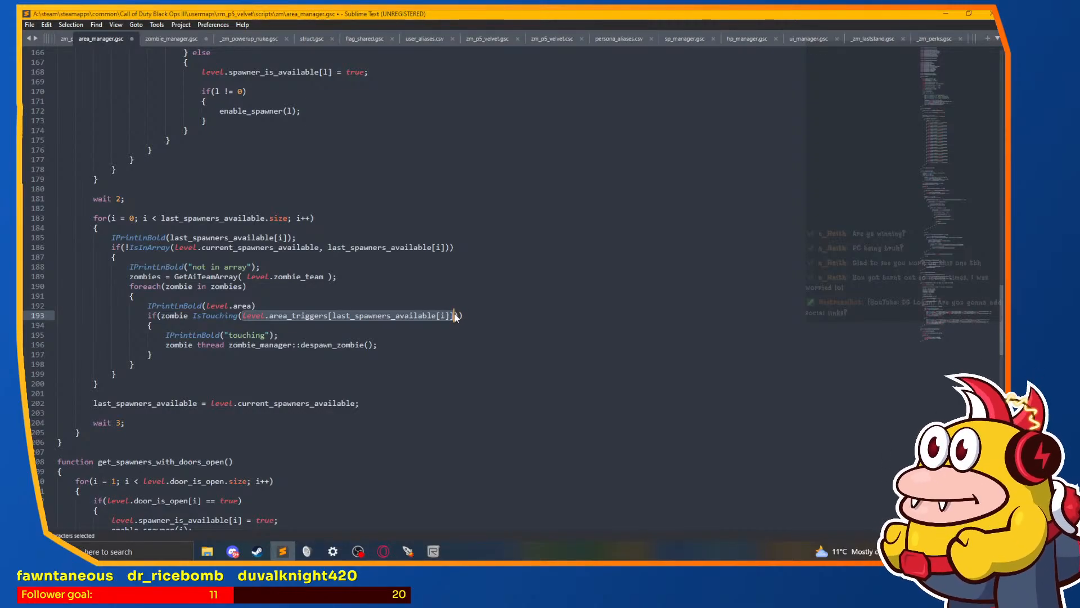
pyautogui.hotkey('ctrl', 'c')
pyautogui.click(255, 305)
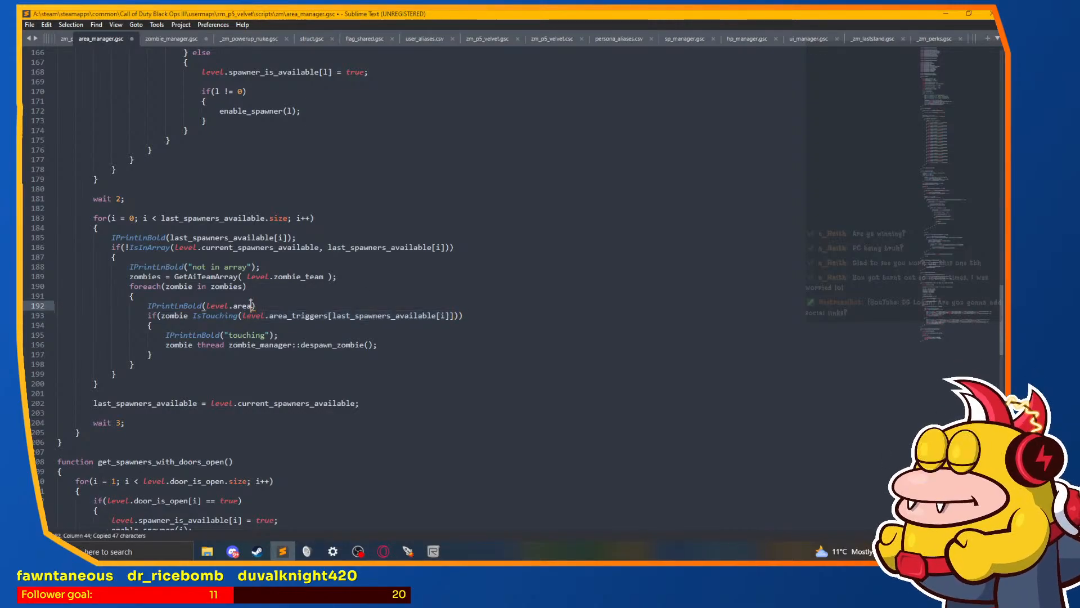
pyautogui.moveTo(254, 305); pyautogui.dragTo(206, 305)
pyautogui.hotkey('ctrl', 'v')
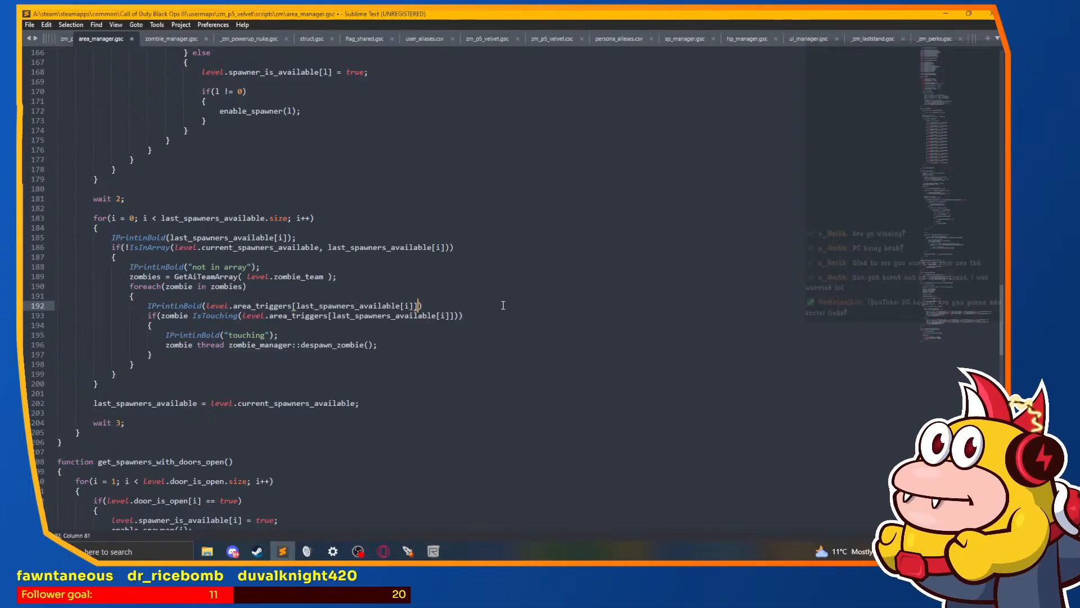
pyautogui.write(".origin)';")
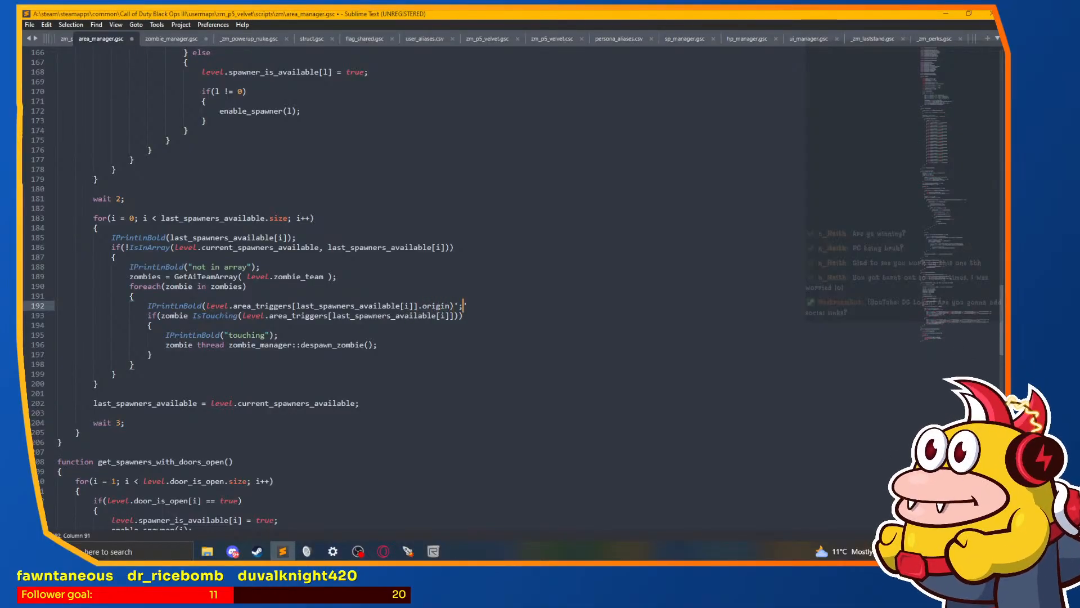
pyautogui.press('BackSpace')
pyautogui.click(25, 26)
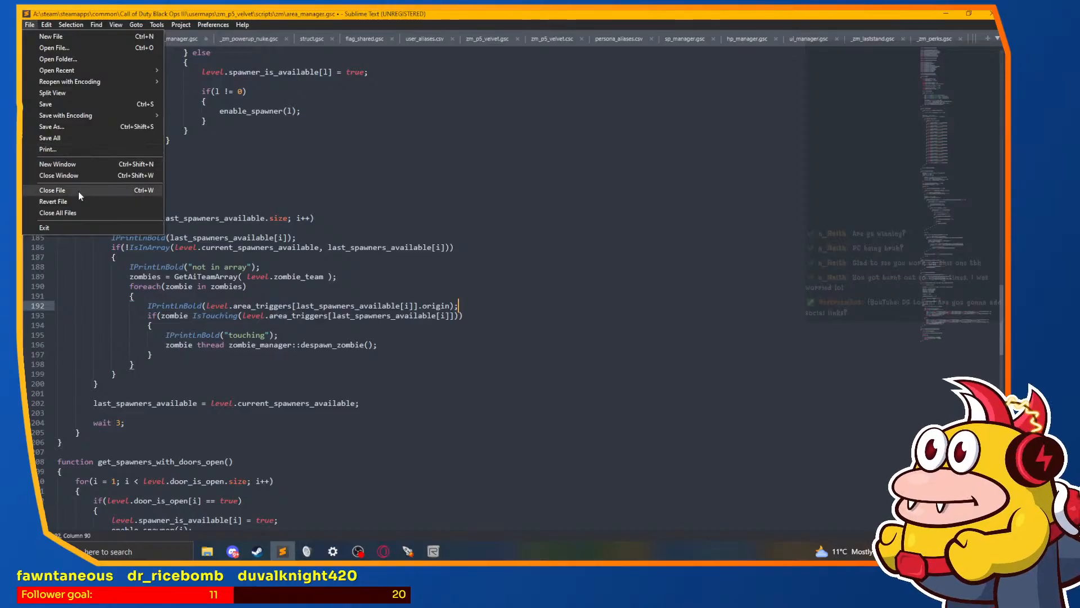
pyautogui.click(443, 294)
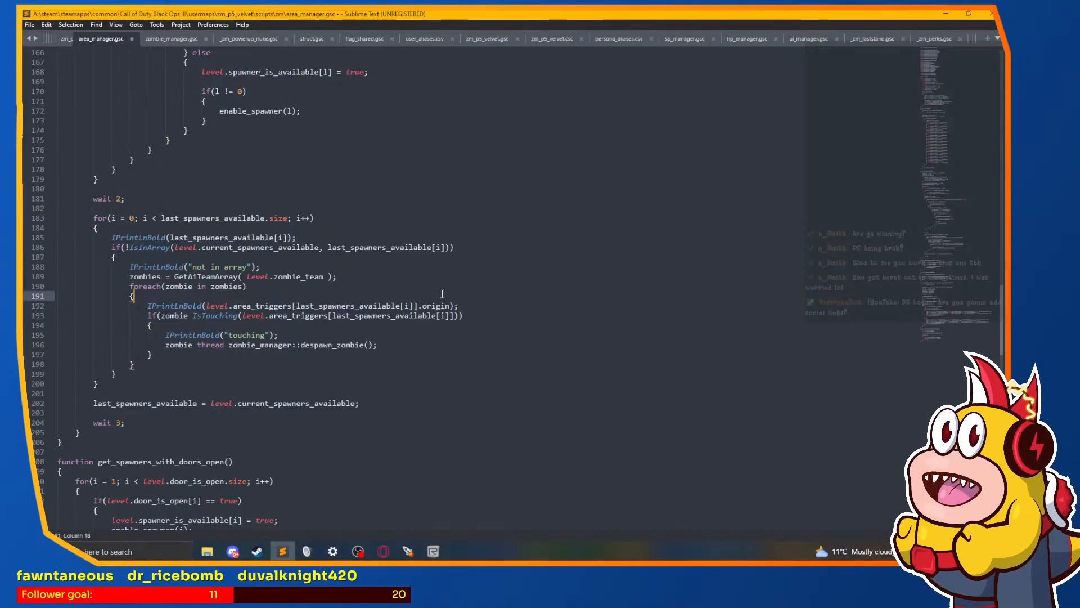
pyautogui.moveTo(460, 306); pyautogui.dragTo(145, 309)
pyautogui.hotkey('ctrl', 'x')
pyautogui.click(369, 276)
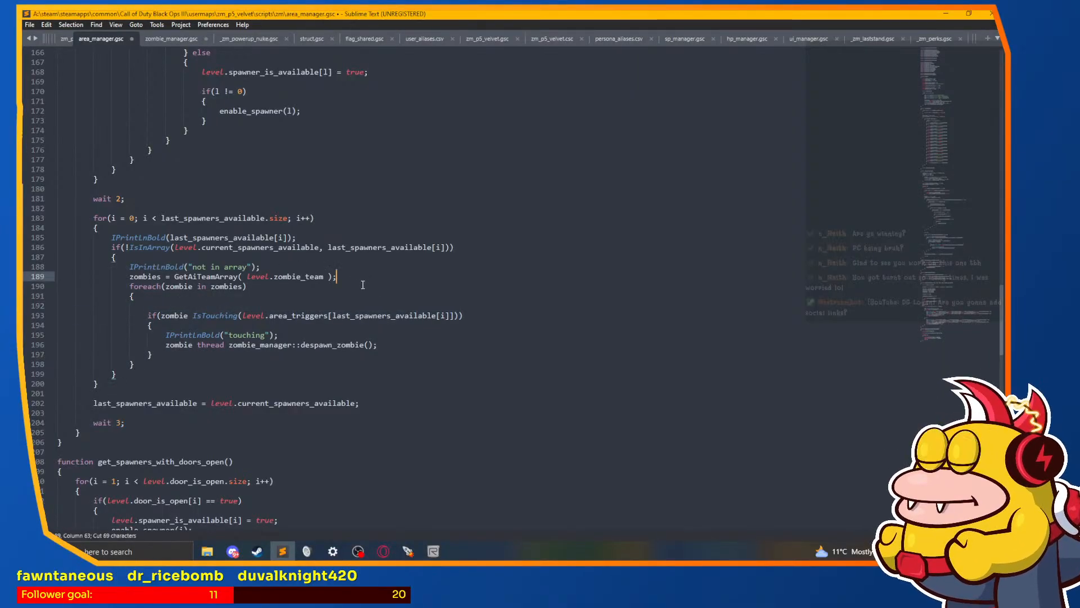
pyautogui.hotkey('ctrl', 'z')
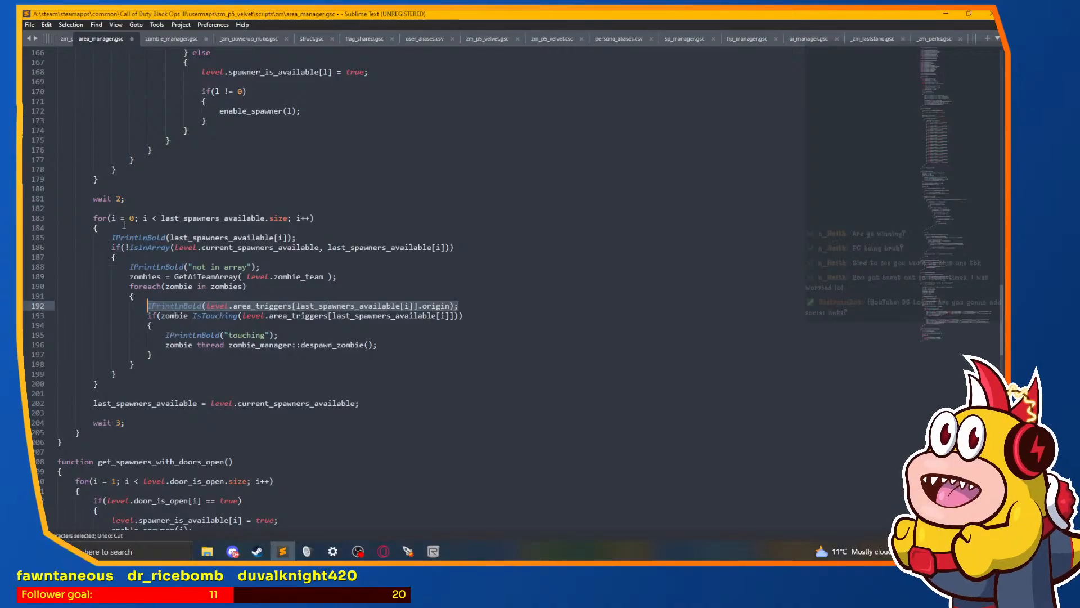
# Step: Save all open scripts, then switch to the Mod Tools Launcher and build zm_p5_velvet with Compile and Light disabled
pyautogui.click(28, 25)
pyautogui.click(56, 138)
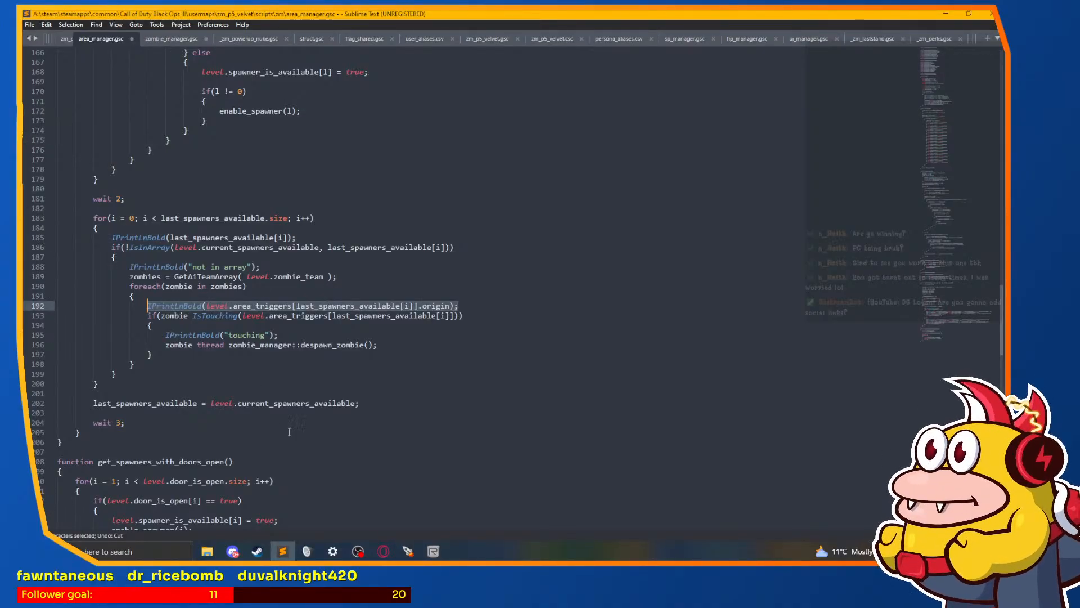
pyautogui.click(408, 554)
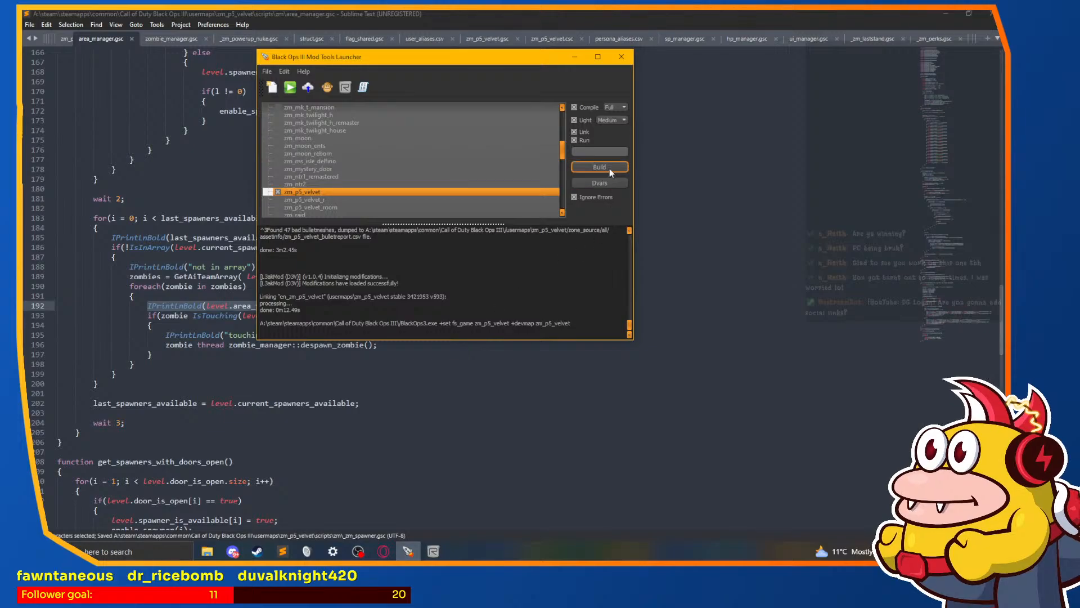
pyautogui.click(598, 108)
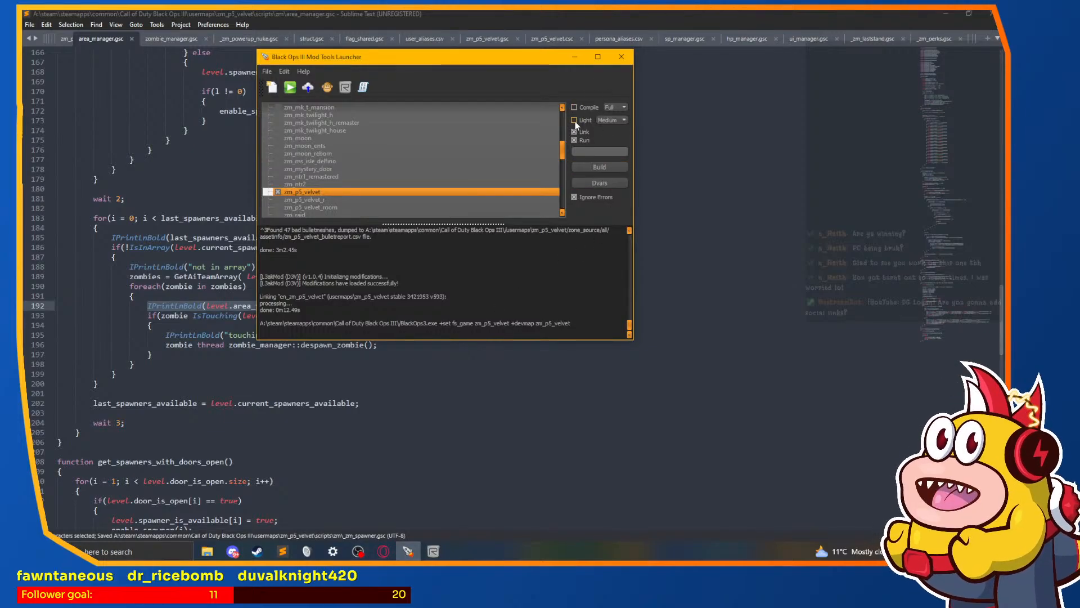
pyautogui.click(575, 121)
pyautogui.click(597, 167)
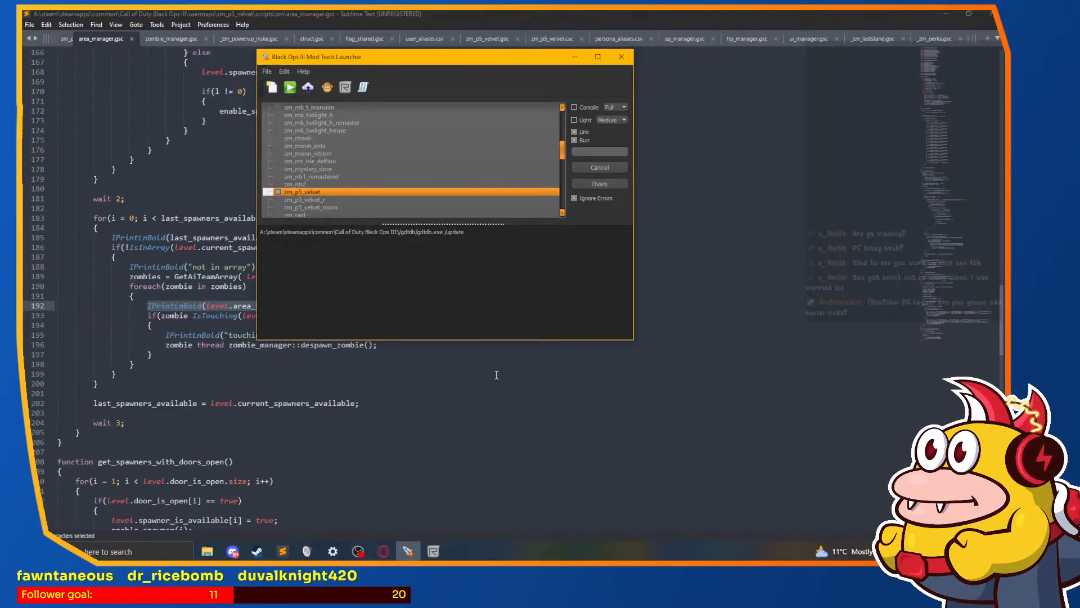
pyautogui.click(344, 388)
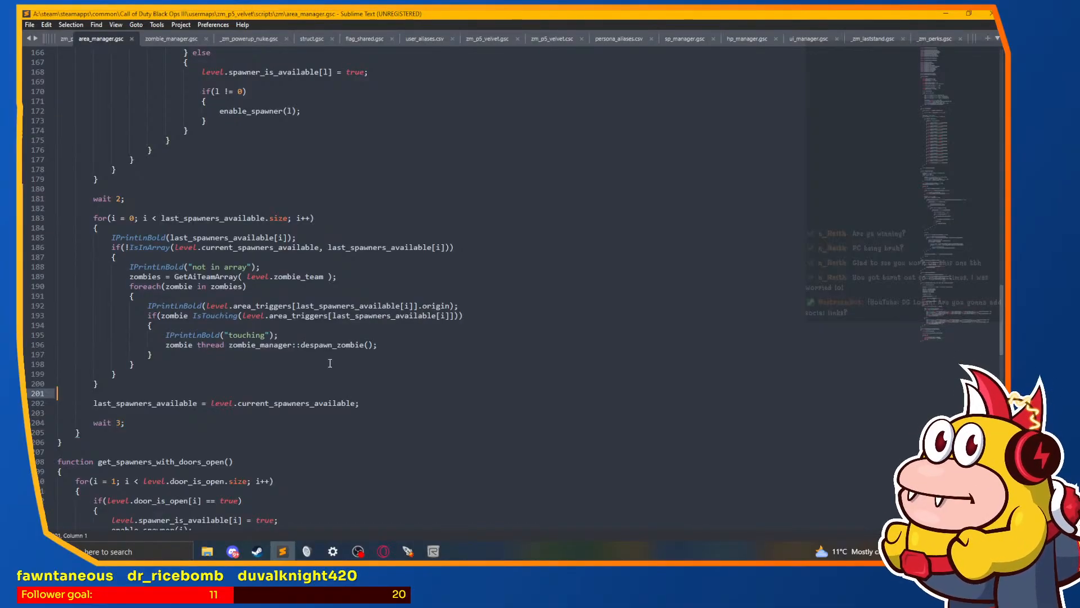
# Step: Review the spawner and door functions in area_manager.gsc, and check the zm_p5_velvet build progress in the Mod Tools Launcher
pyautogui.scroll(-15, 330, 362)
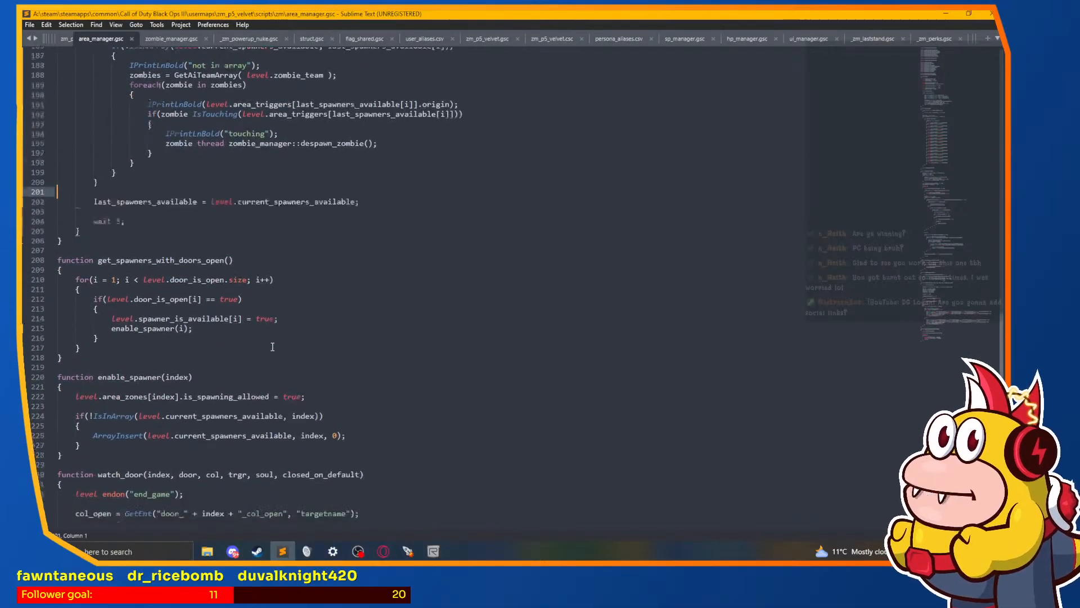
pyautogui.scroll(-8, 267, 352)
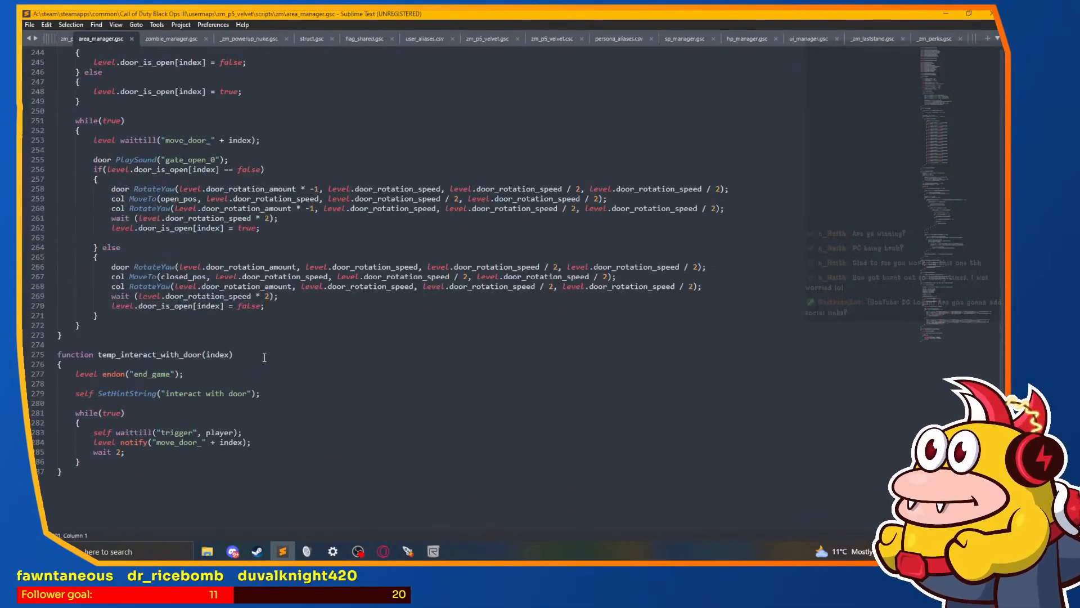
pyautogui.scroll(16, 269, 350)
pyautogui.scroll(10, 269, 350)
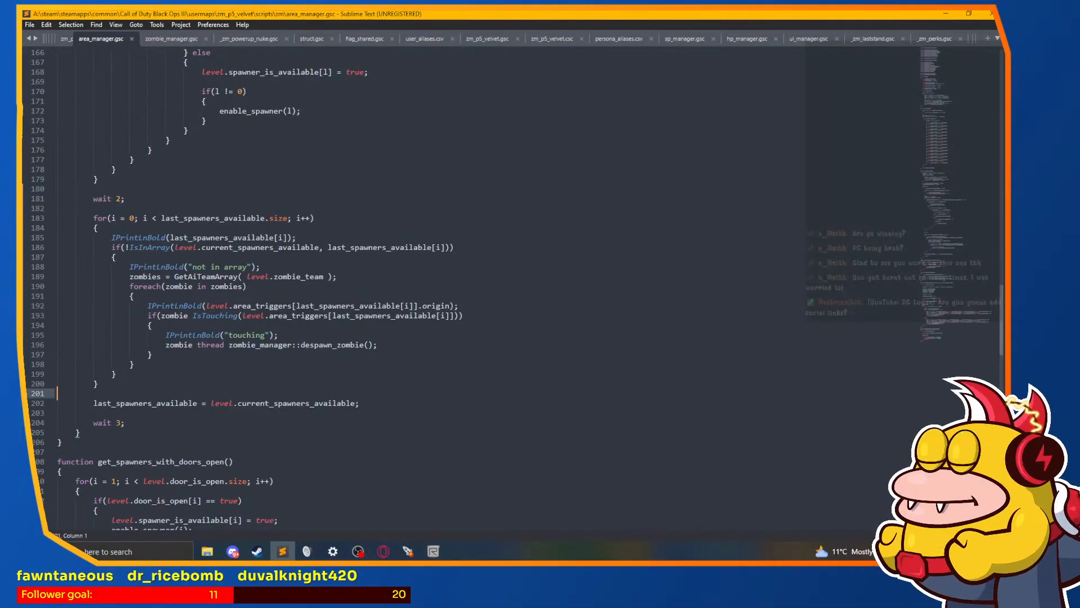
pyautogui.click(277, 453)
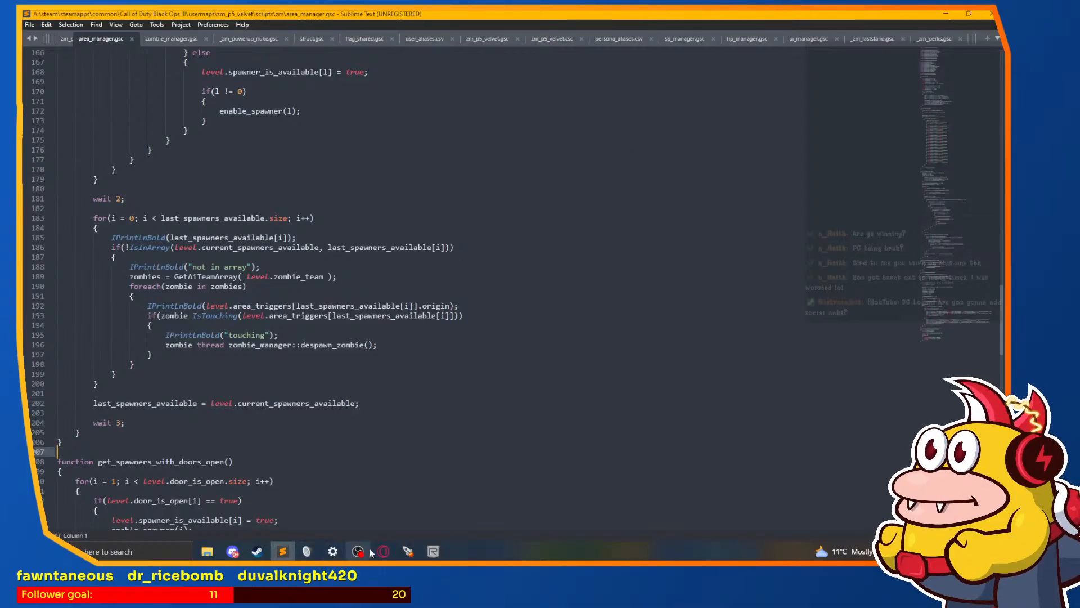
pyautogui.click(408, 551)
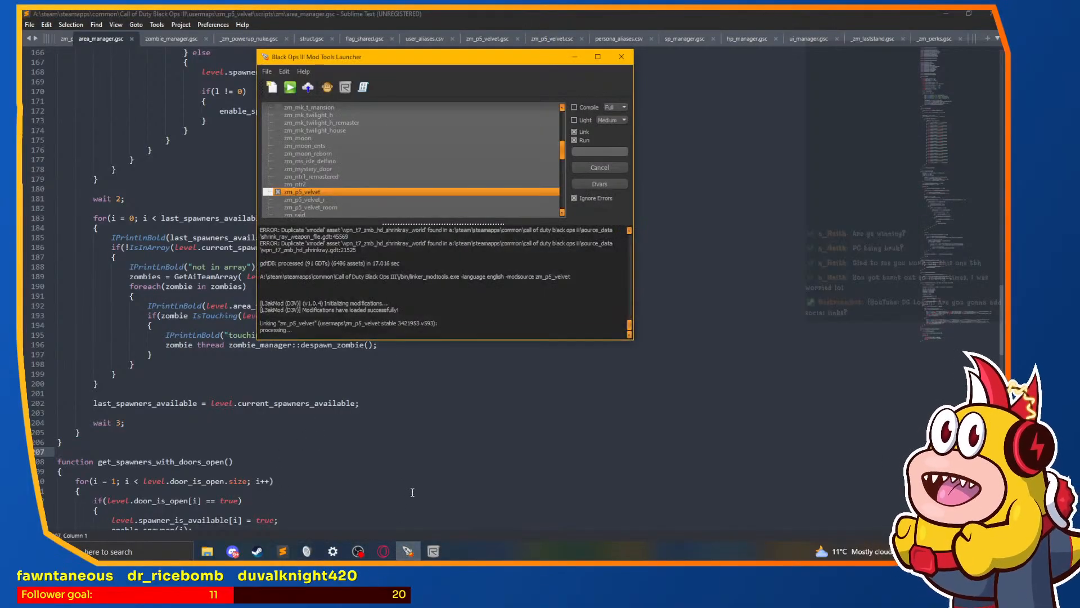
# Step: Switch to the Radiant map editor and delete the trigger_use entity with targetname test_trgr_use
pyautogui.click(433, 551)
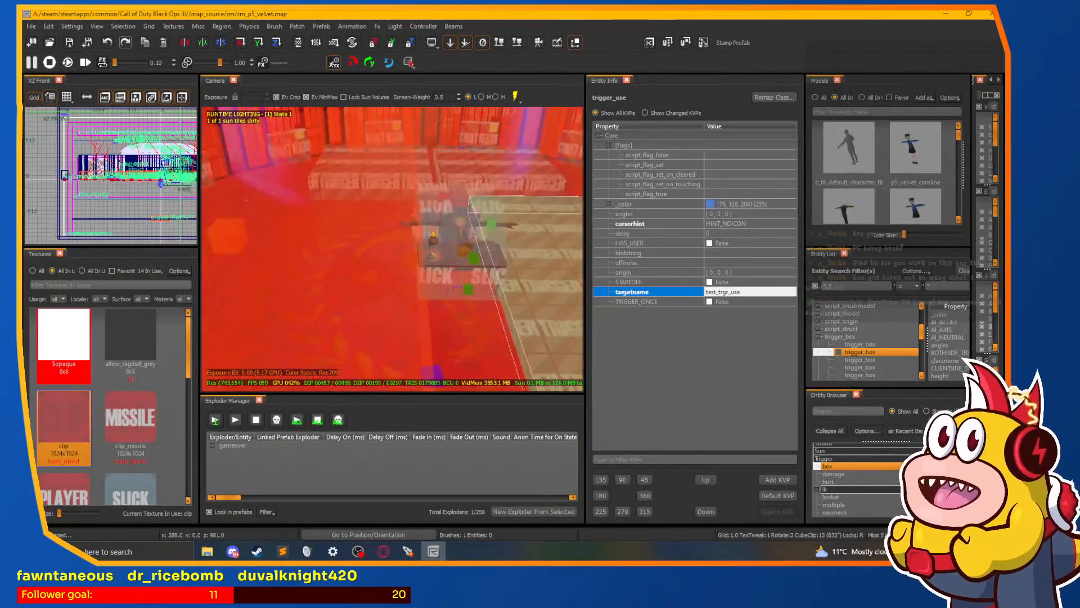
pyautogui.rightClick(403, 318)
pyautogui.rightClick(403, 315)
pyautogui.press('BackSpace')
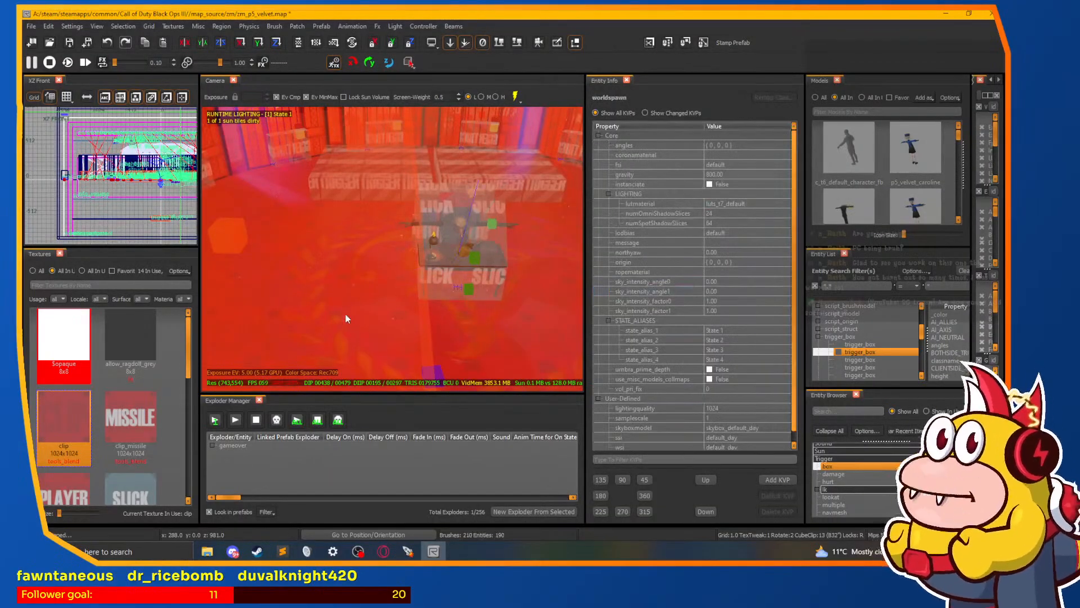
# Step: Find the trigger_box entity with targetname test_trgr_box through the entity list and delete it from the map
pyautogui.keyDown('shift'); pyautogui.click(324, 295); pyautogui.keyUp('shift')
pyautogui.press('Escape')
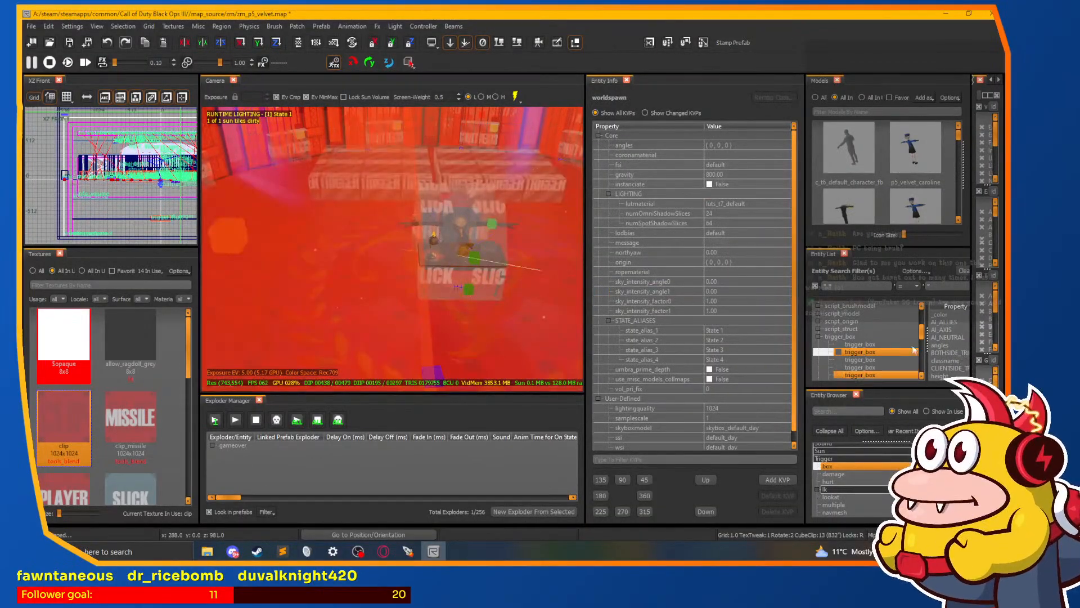
pyautogui.click(840, 353)
pyautogui.click(839, 353)
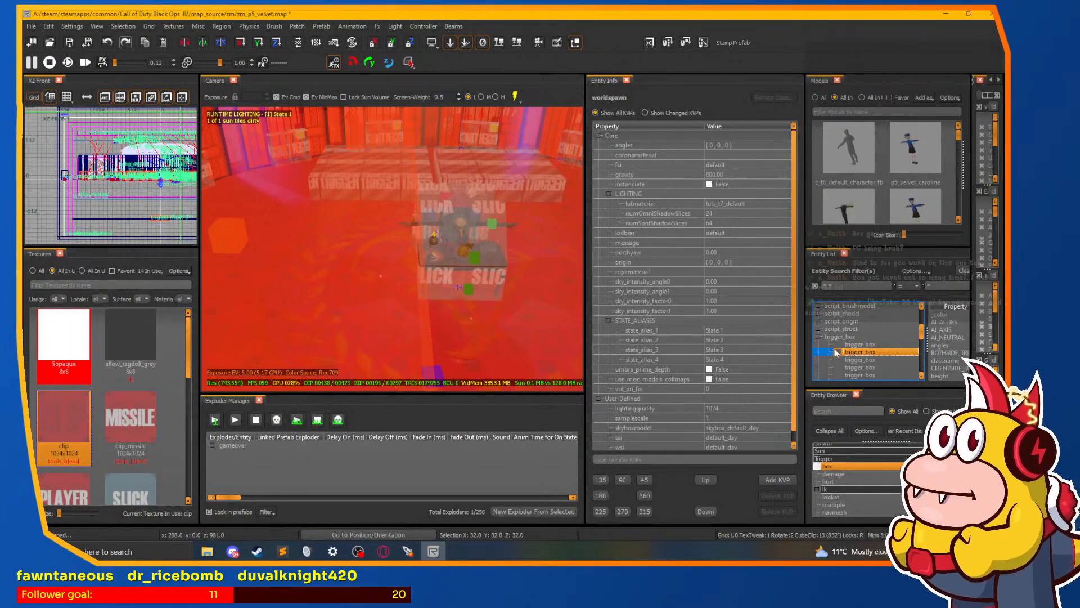
pyautogui.click(836, 346)
pyautogui.click(841, 346)
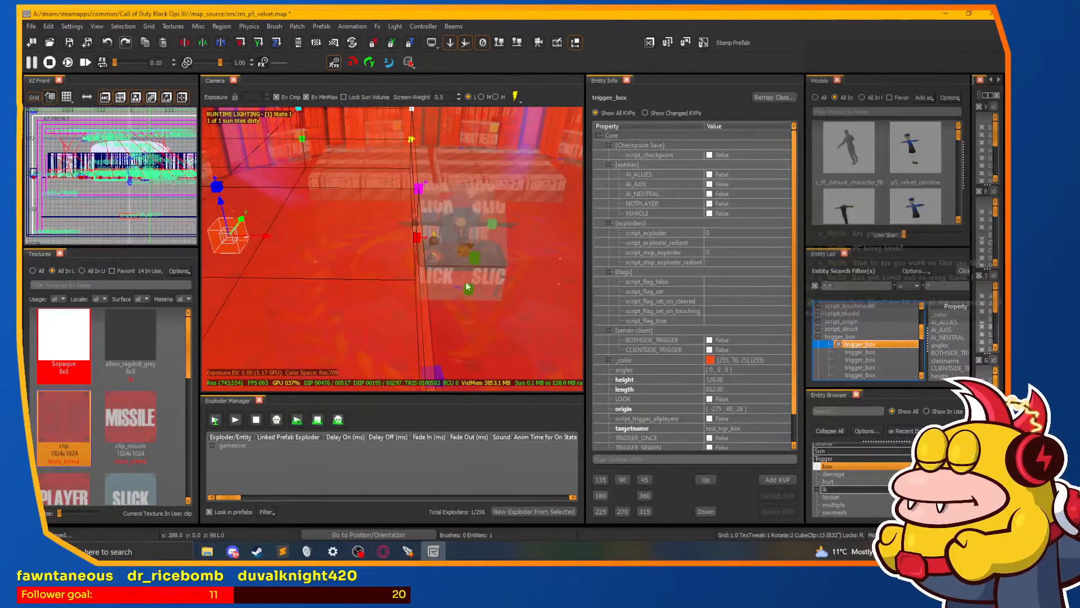
pyautogui.press('Escape')
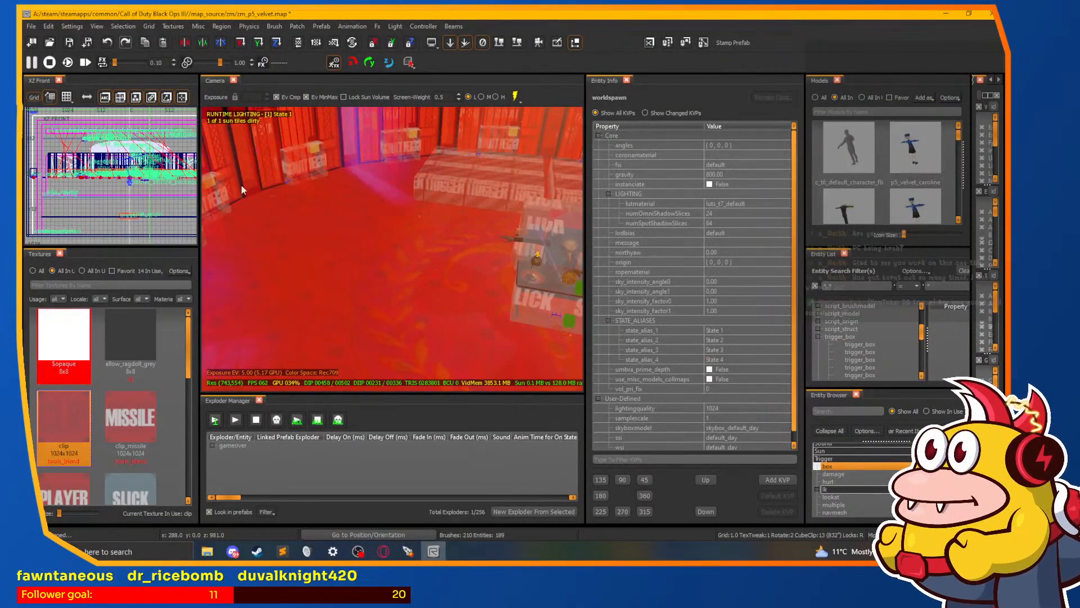
pyautogui.moveTo(396, 197)
pyautogui.mouseDown()
pyautogui.moveTo(439, 206)
pyautogui.moveTo(399, 212)
pyautogui.mouseUp()
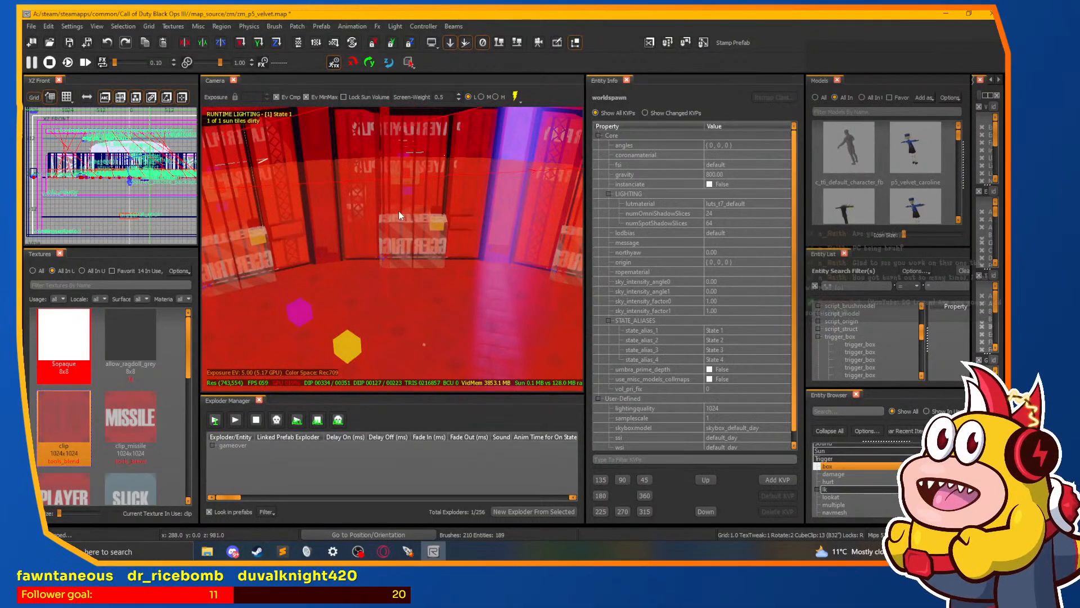
# Step: Switch to Sublime Text and remove the temp_test_box_trgr() and temp_test_use_trgr() thread calls from temp() in zm_p5_velvet.gsc
pyautogui.click(281, 551)
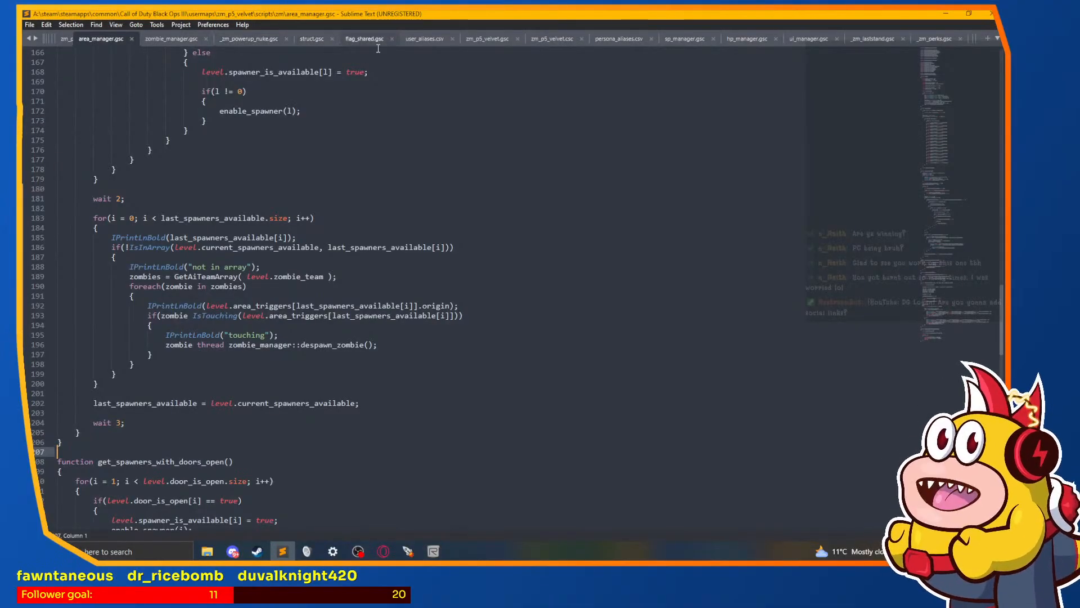
pyautogui.click(490, 37)
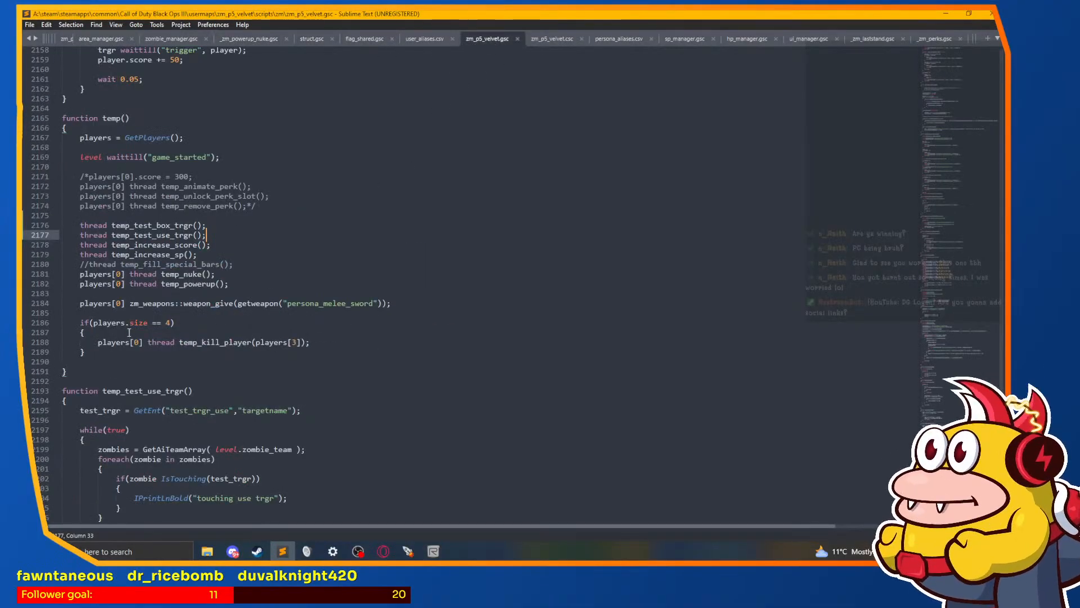
pyautogui.moveTo(216, 237); pyautogui.dragTo(62, 216)
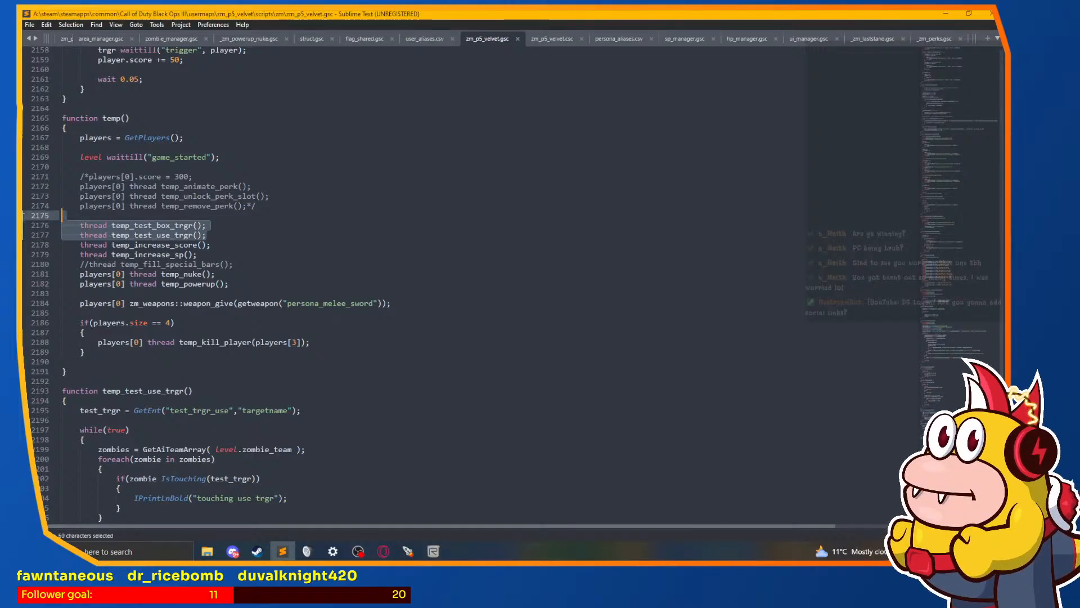
pyautogui.press('BackSpace')
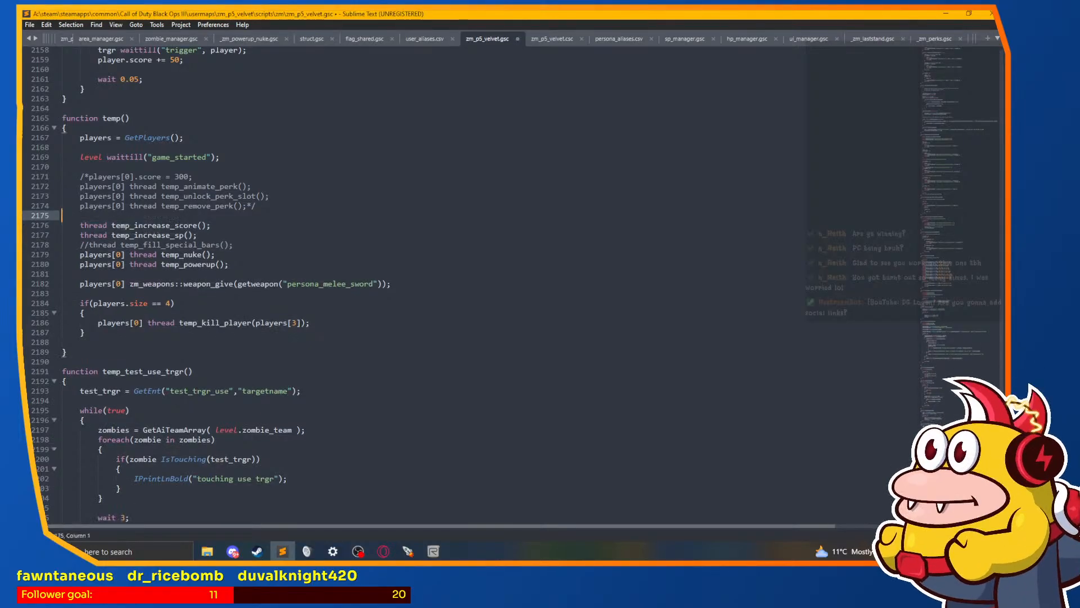
# Step: Delete the temp_test_use_trgr() and temp_test_box_trgr() function definitions from zm_p5_velvet.gsc
pyautogui.scroll(-9, 87, 466)
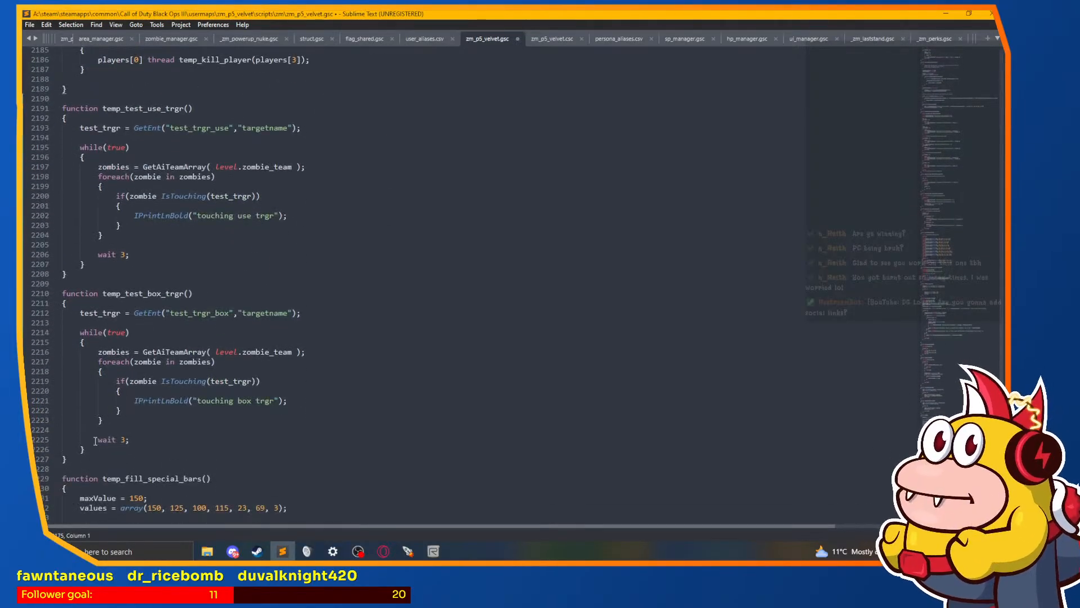
pyautogui.moveTo(87, 466); pyautogui.dragTo(27, 188)
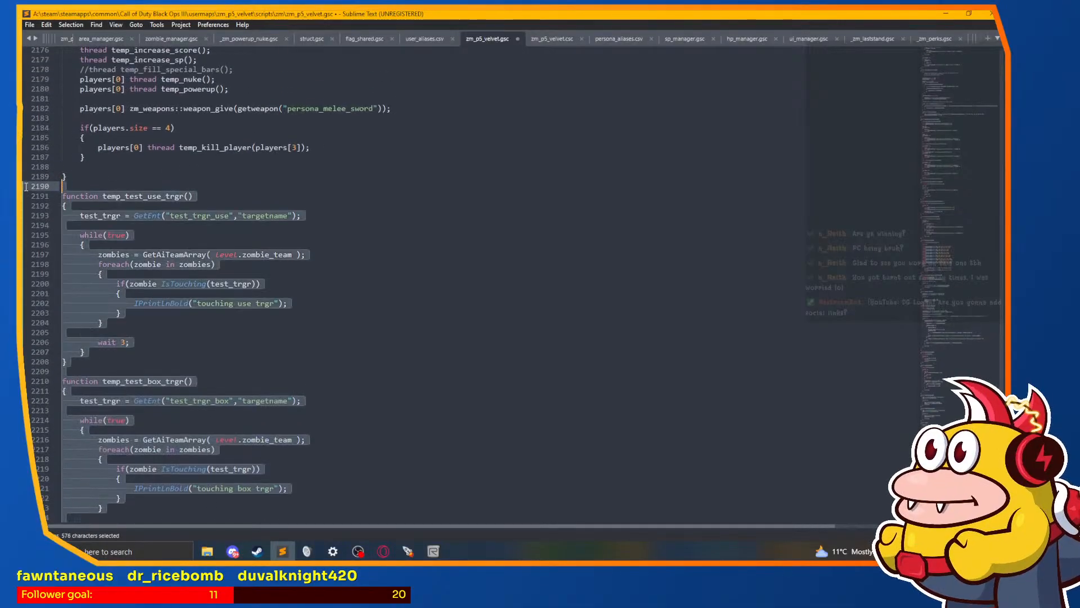
pyautogui.press('BackSpace')
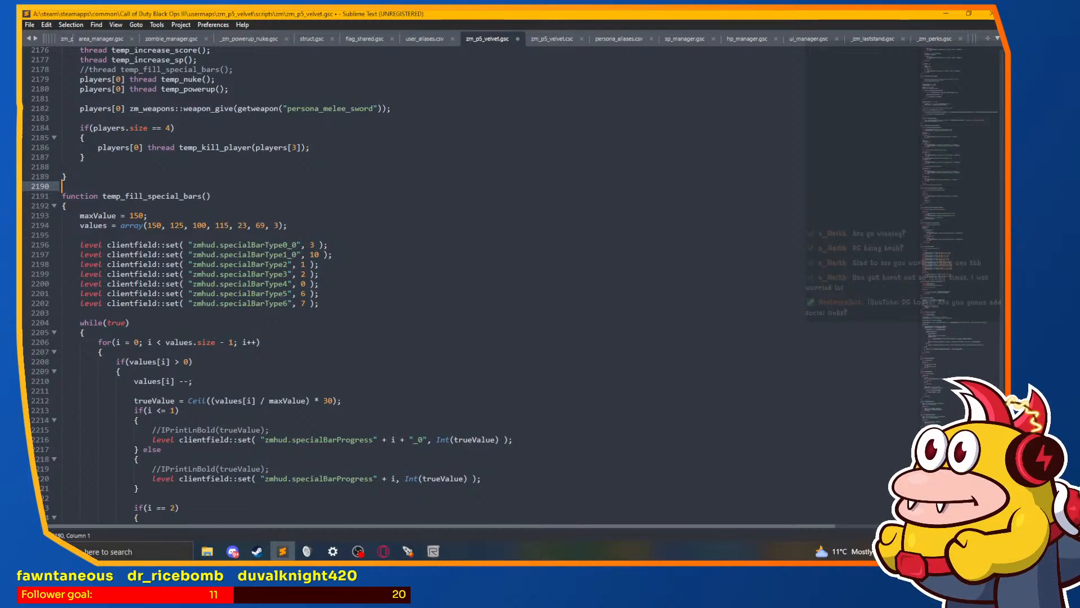
# Step: Monitor the zm_p5_velvet build output in the Mod Tools Launcher while looking over temp() and temp_fill_special_bars(), and return to area_manager.gsc
pyautogui.click(409, 552)
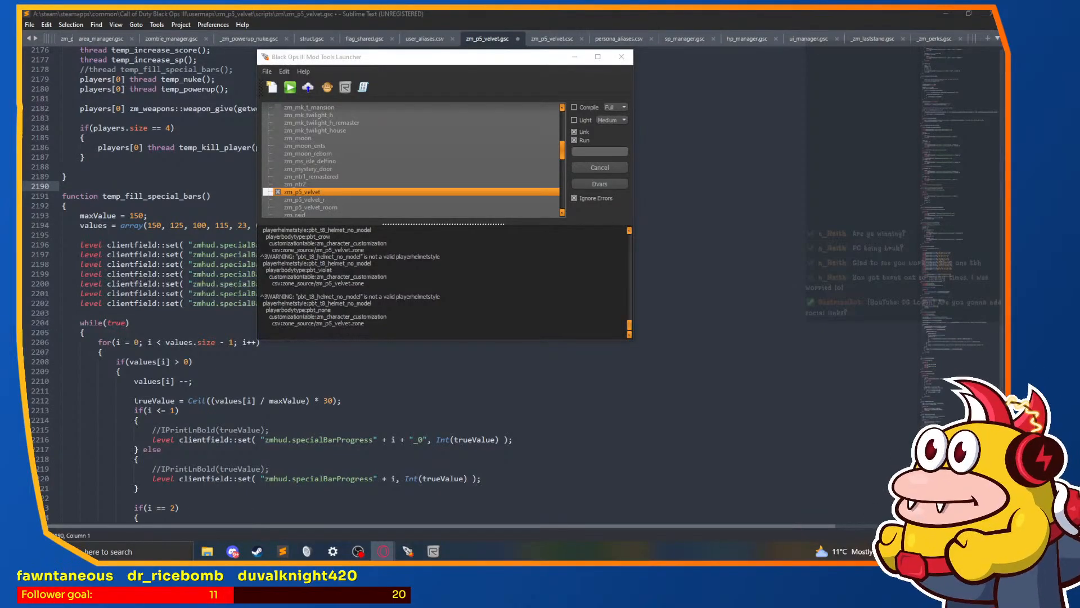
pyautogui.scroll(-1, 285, 354)
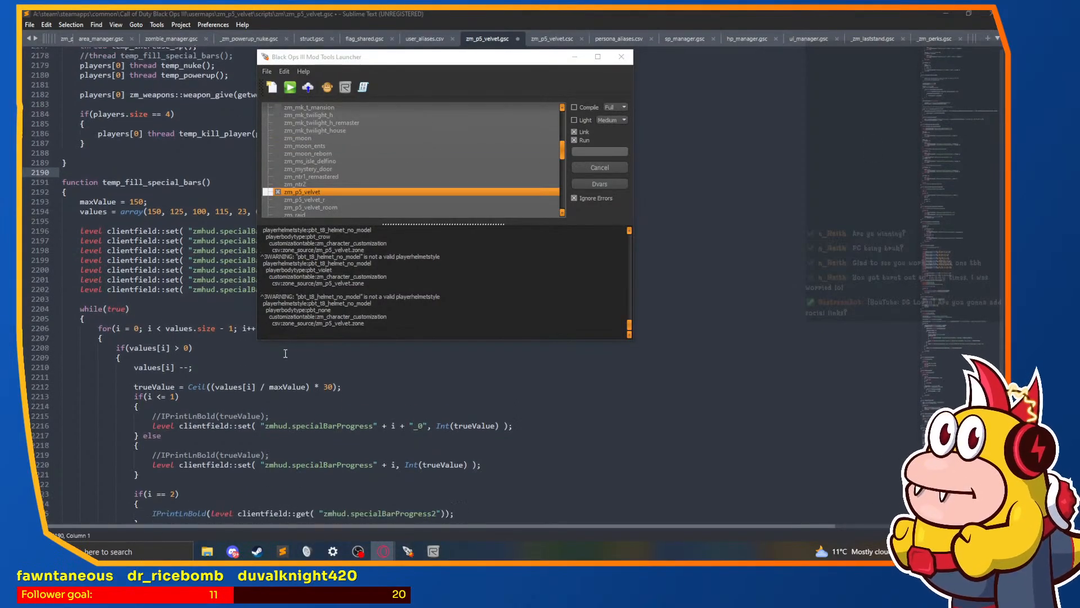
pyautogui.scroll(-1, 285, 353)
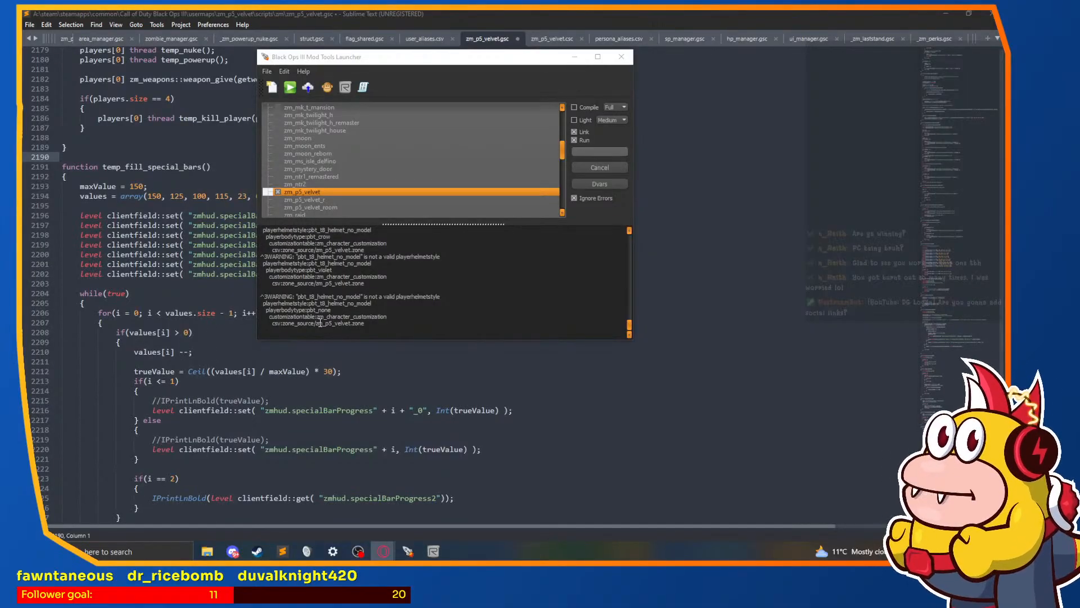
pyautogui.scroll(-4, 243, 386)
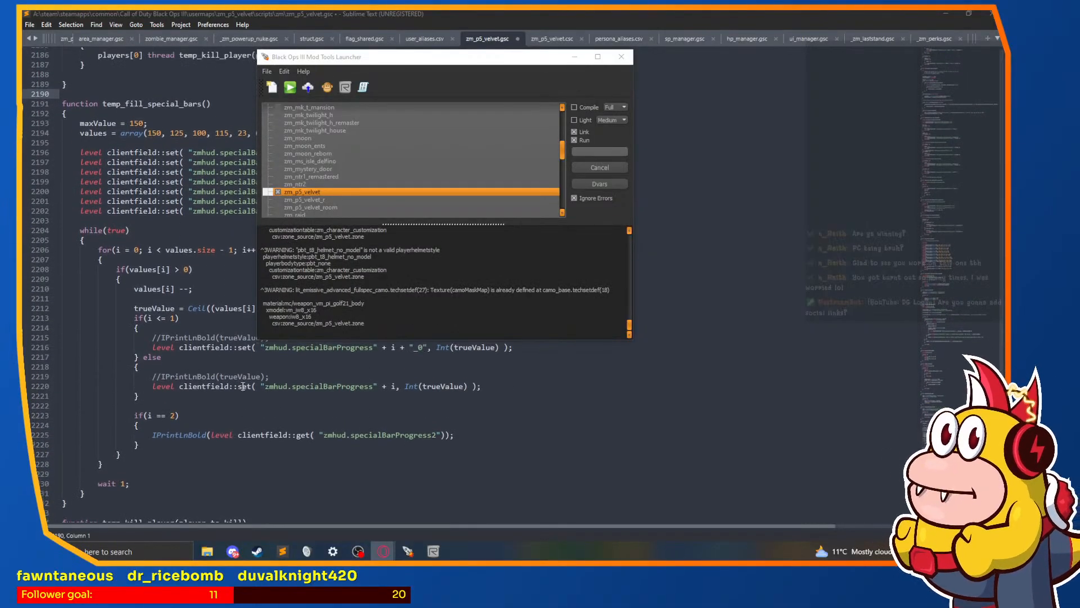
pyautogui.scroll(10, 244, 387)
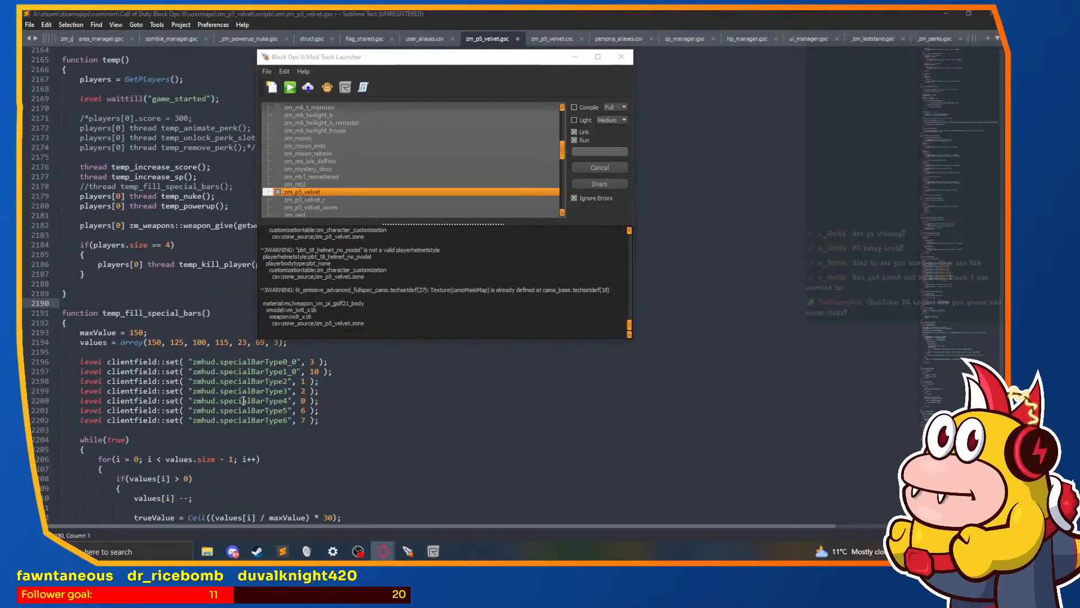
pyautogui.scroll(-3, 243, 400)
pyautogui.scroll(3, 243, 400)
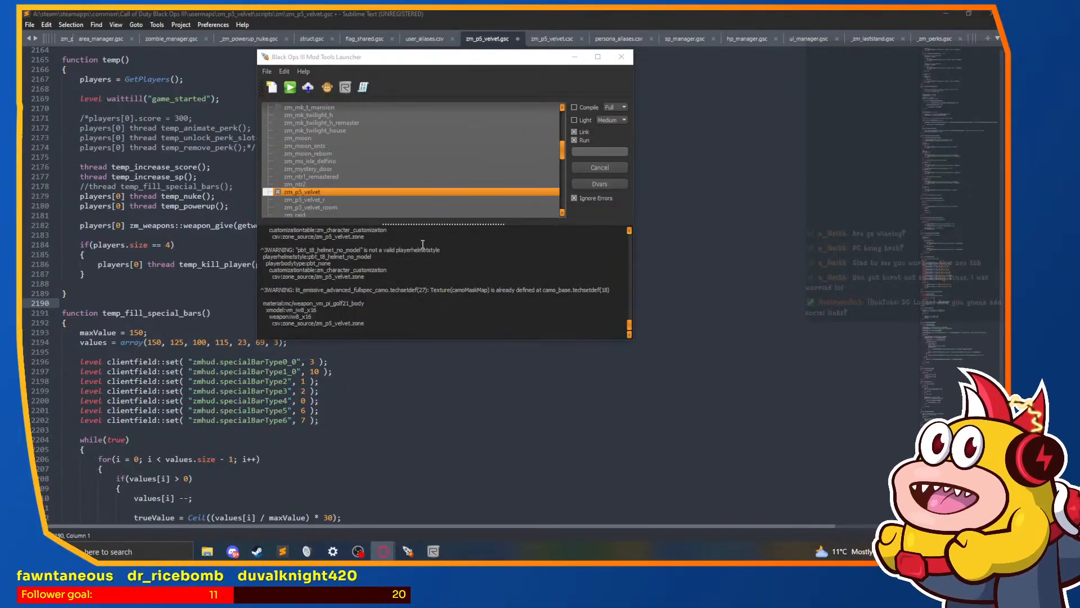
pyautogui.scroll(-8, 311, 379)
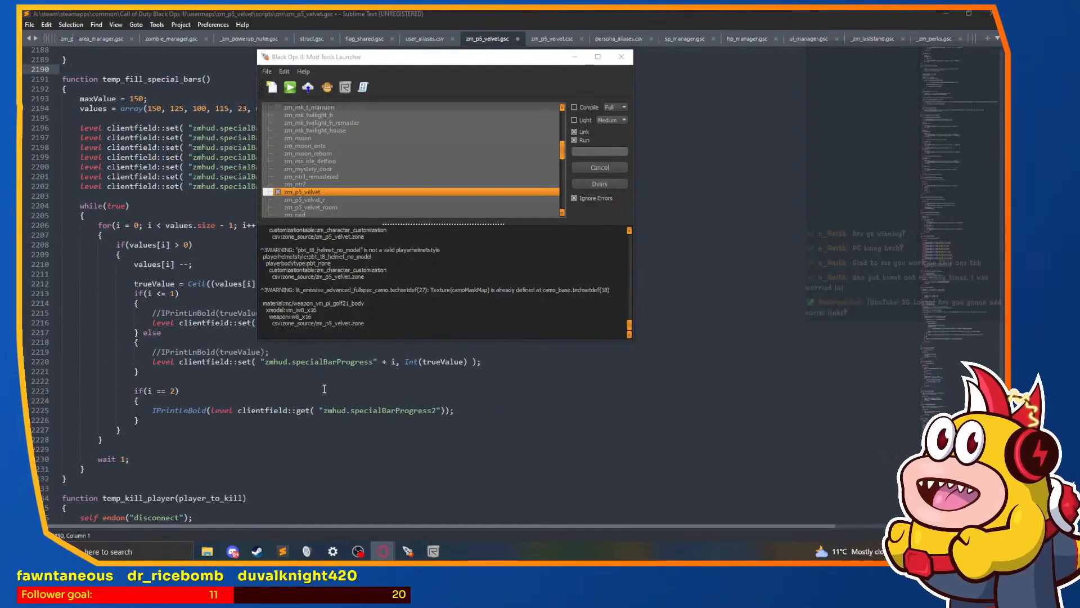
pyautogui.scroll(6, 186, 125)
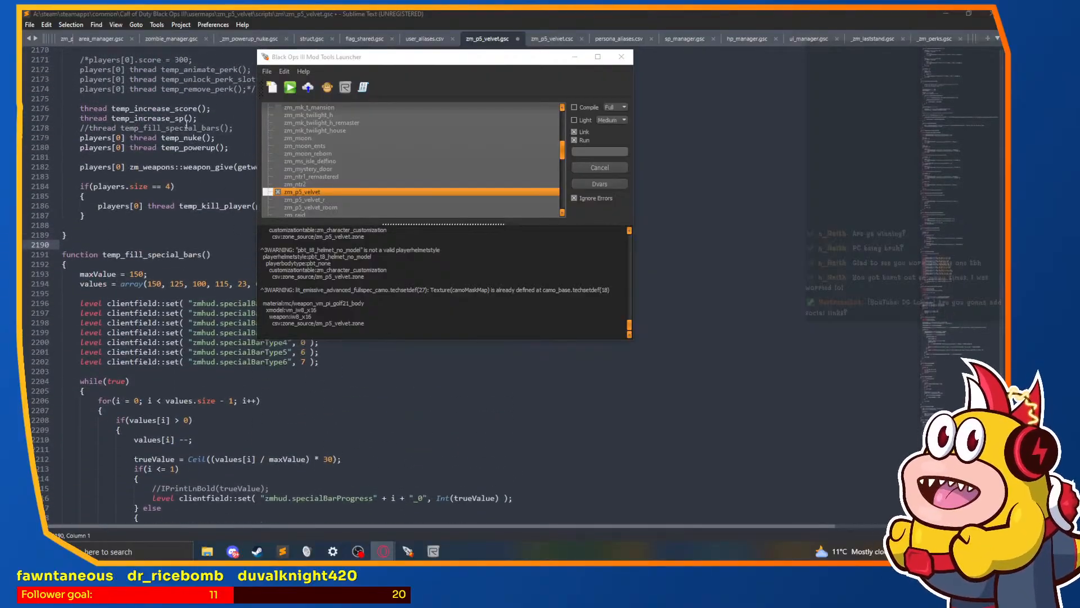
pyautogui.click(111, 39)
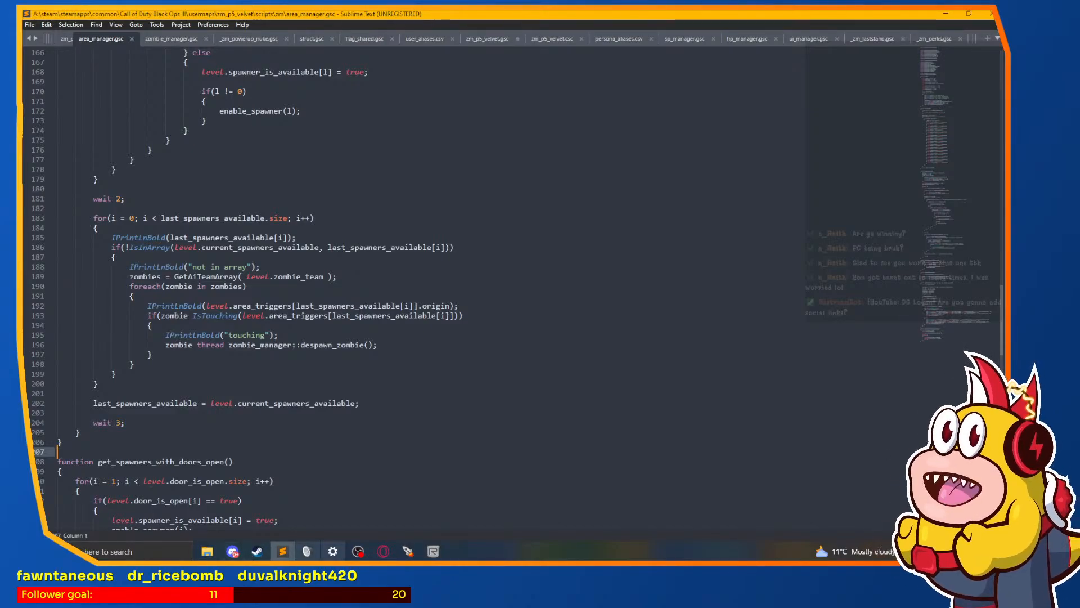
pyautogui.click(408, 551)
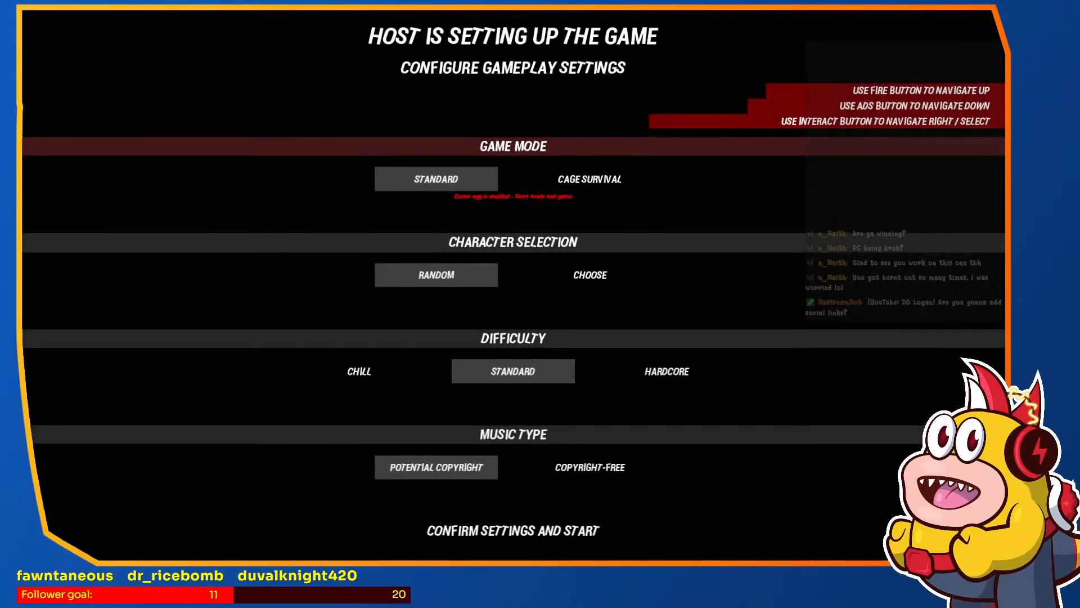
# Step: Start the match with the Standard game mode and watch the zombies spawn through the boarded window
pyautogui.click(514, 286)
pyautogui.press('e')
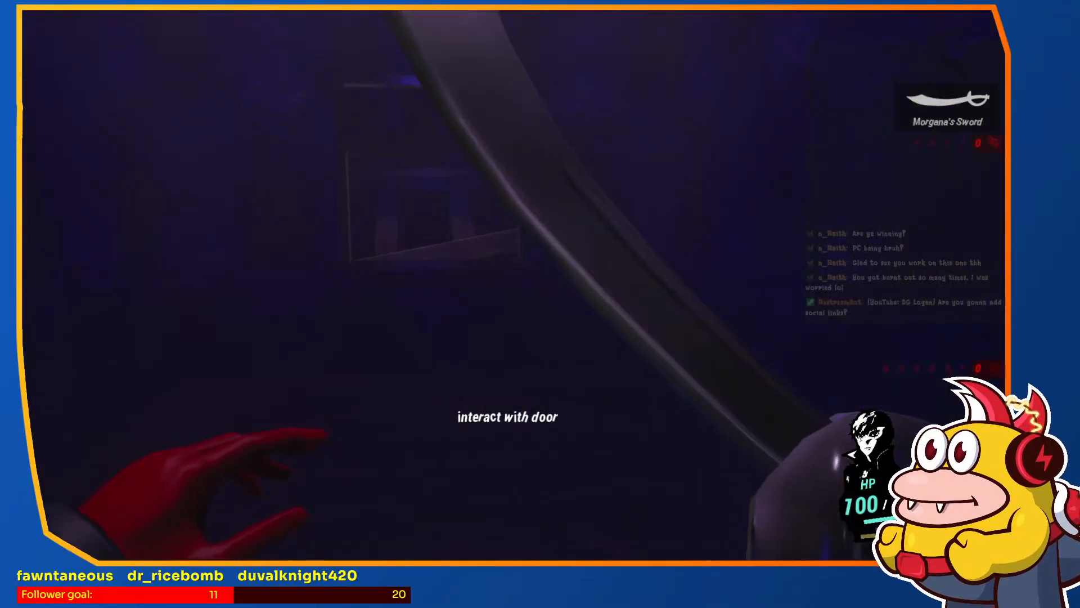
pyautogui.press('w')
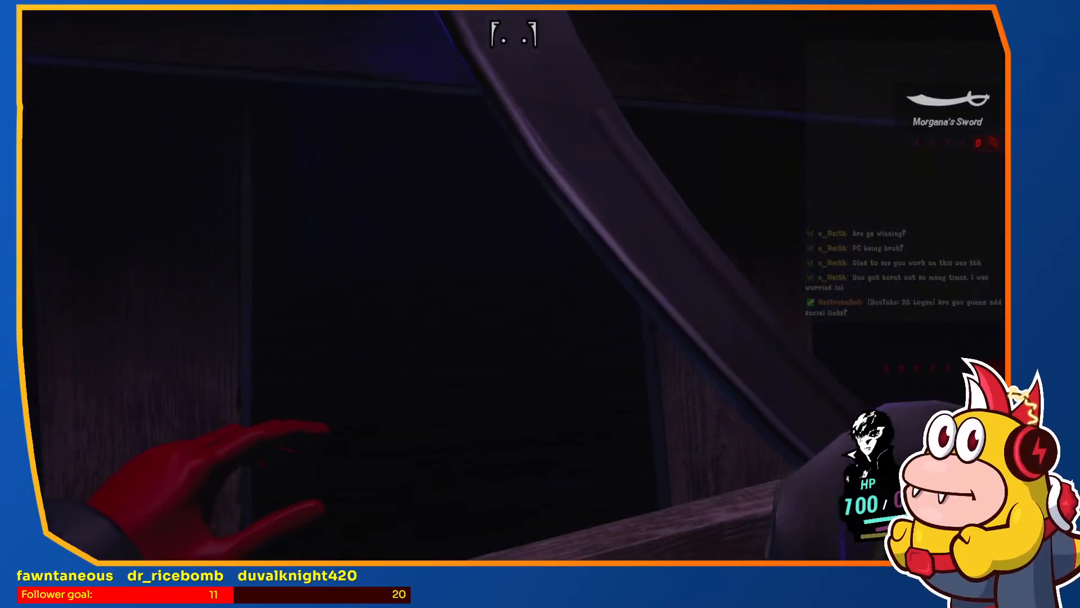
pyautogui.press('w')
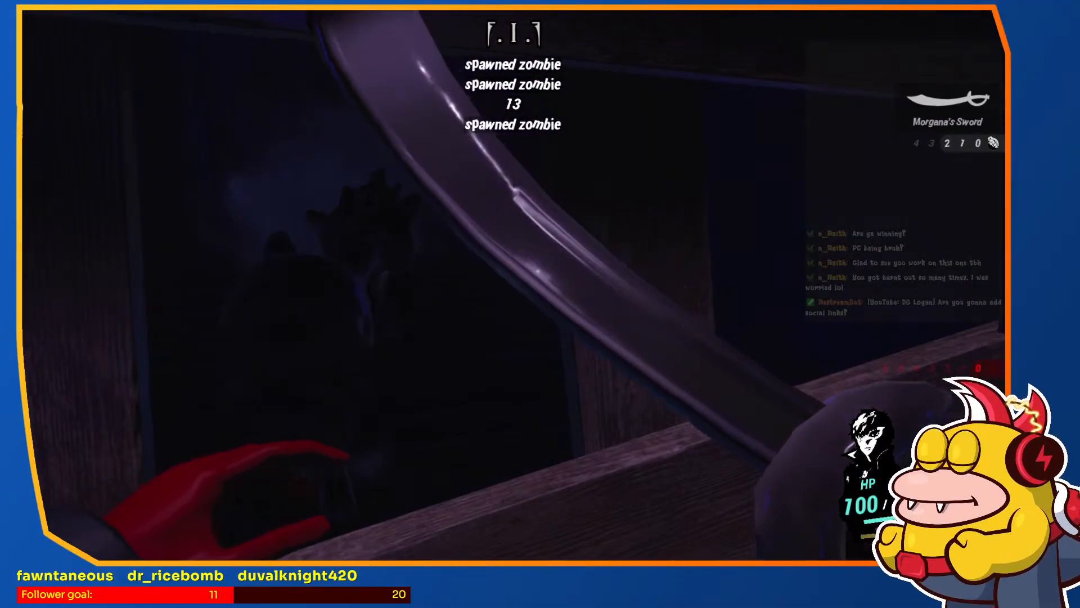
pyautogui.press('d')
pyautogui.press('a')
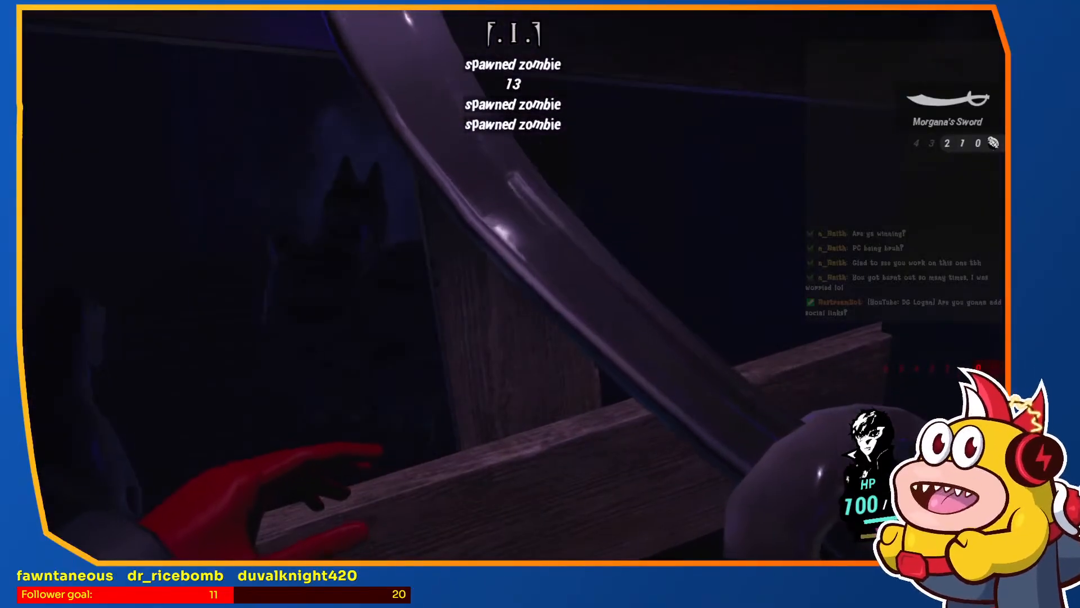
pyautogui.press('s')
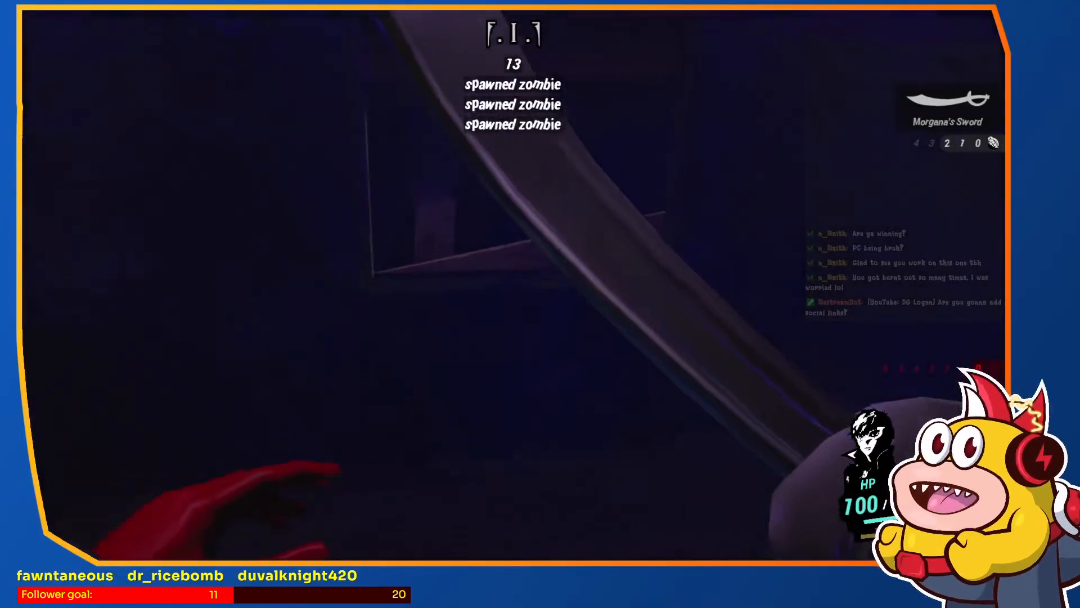
# Step: Playtest the area around the barred cell door, observing how the spawned zombies behave on the other side
pyautogui.press('d')
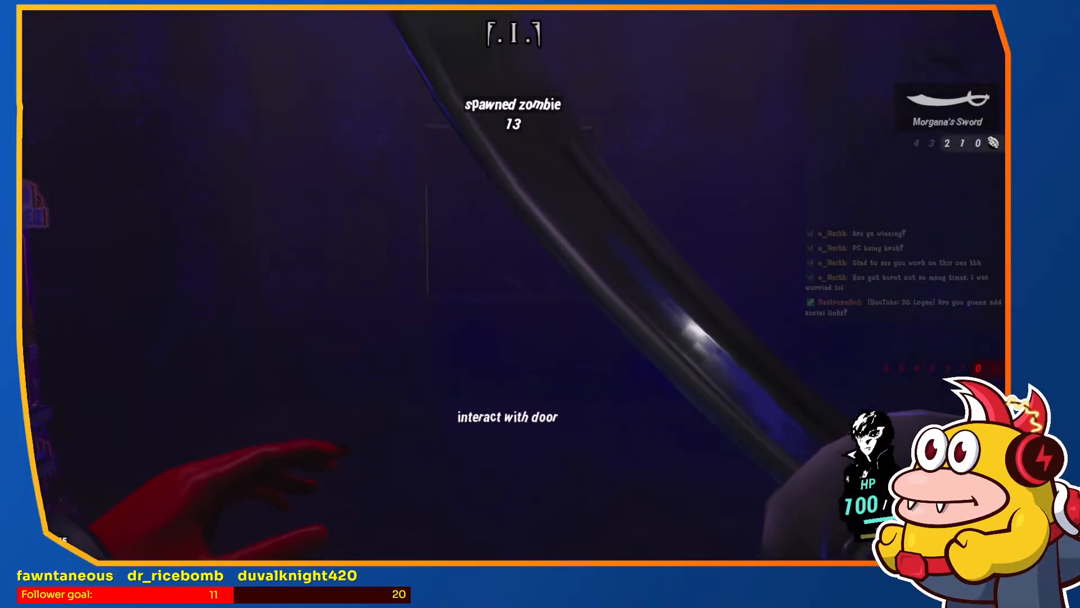
pyautogui.press('w')
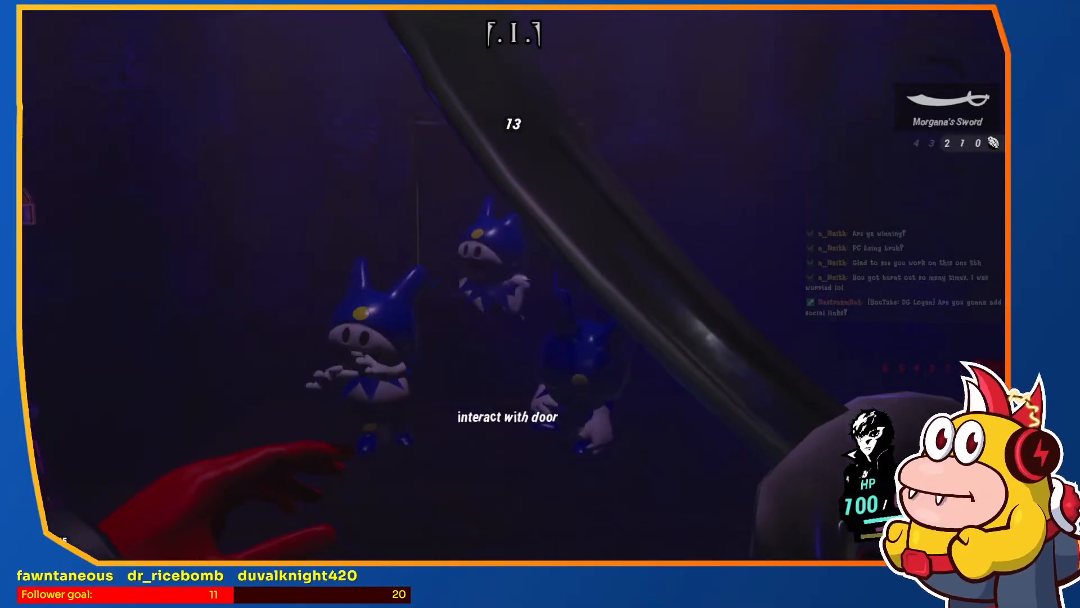
pyautogui.press('s')
pyautogui.press('w')
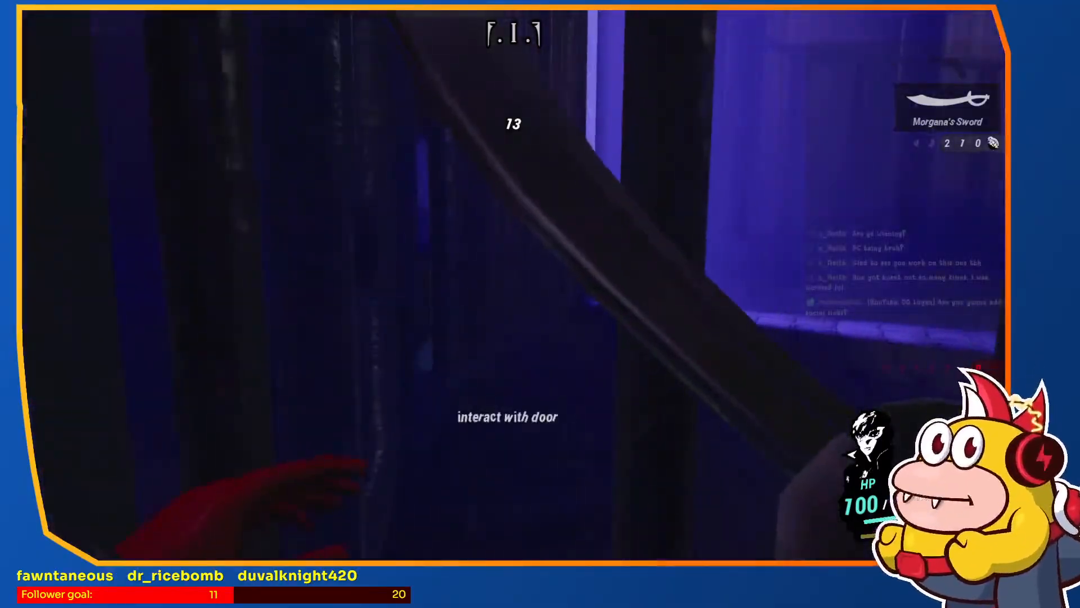
pyautogui.press('s')
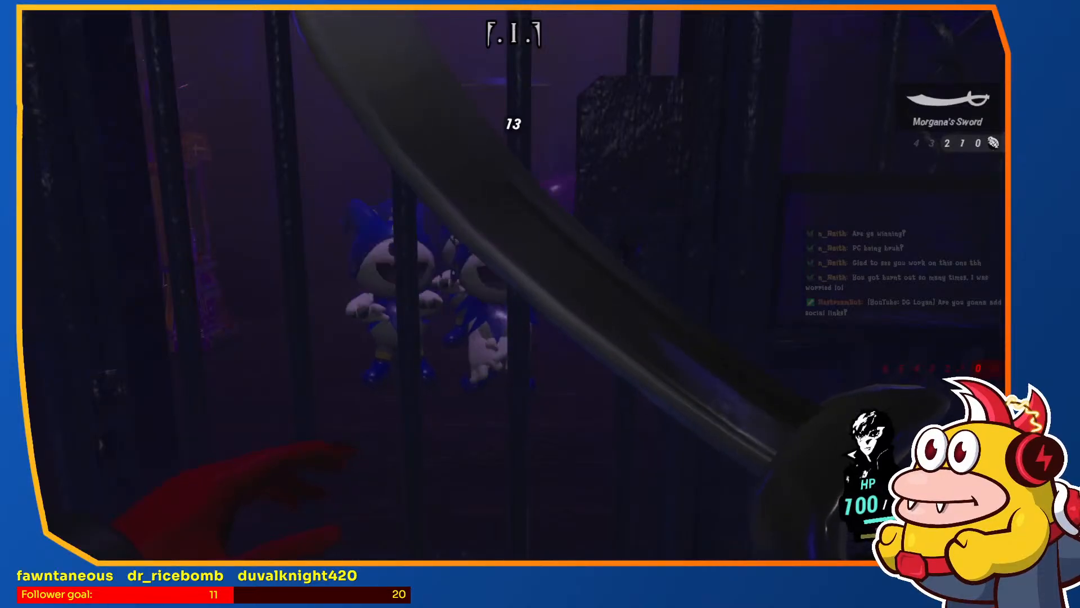
pyautogui.press('w')
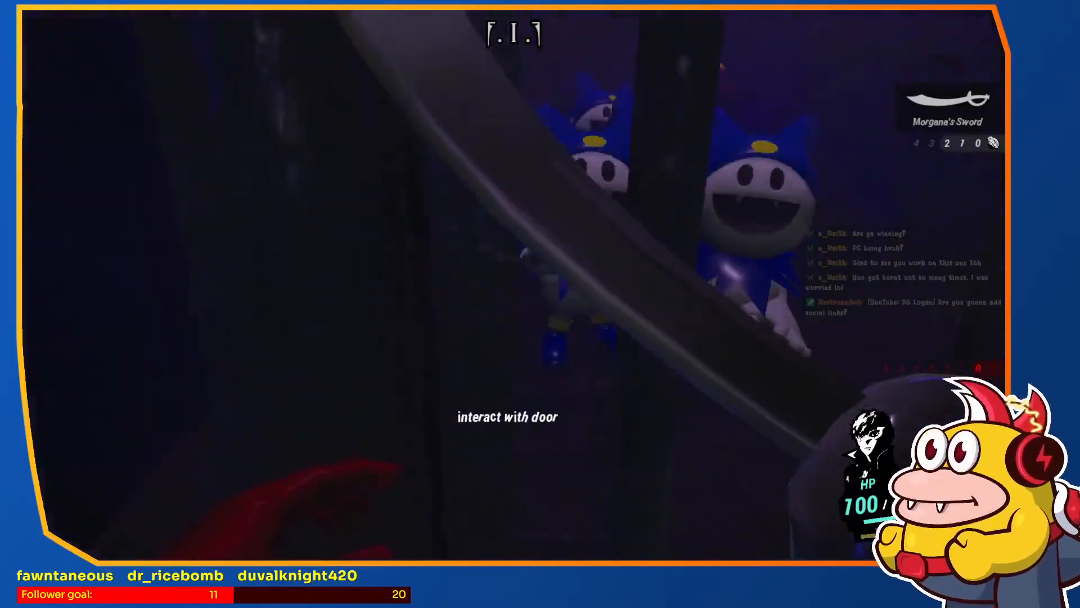
pyautogui.press('s')
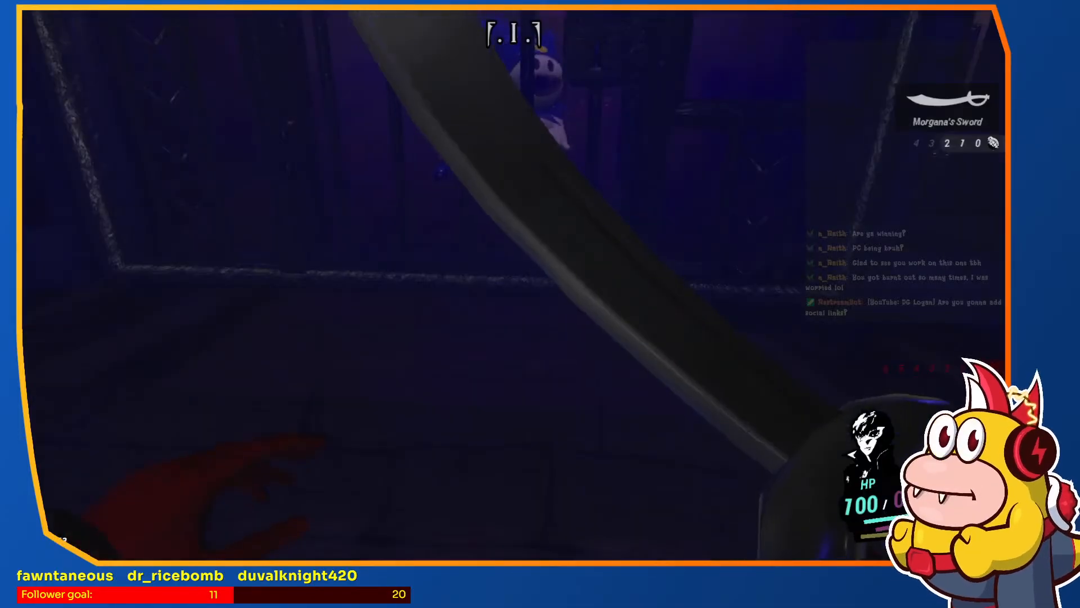
# Step: Pause the game, switch to Radiant and examine the numbered areas and their cells in the camera view
pyautogui.press('Escape')
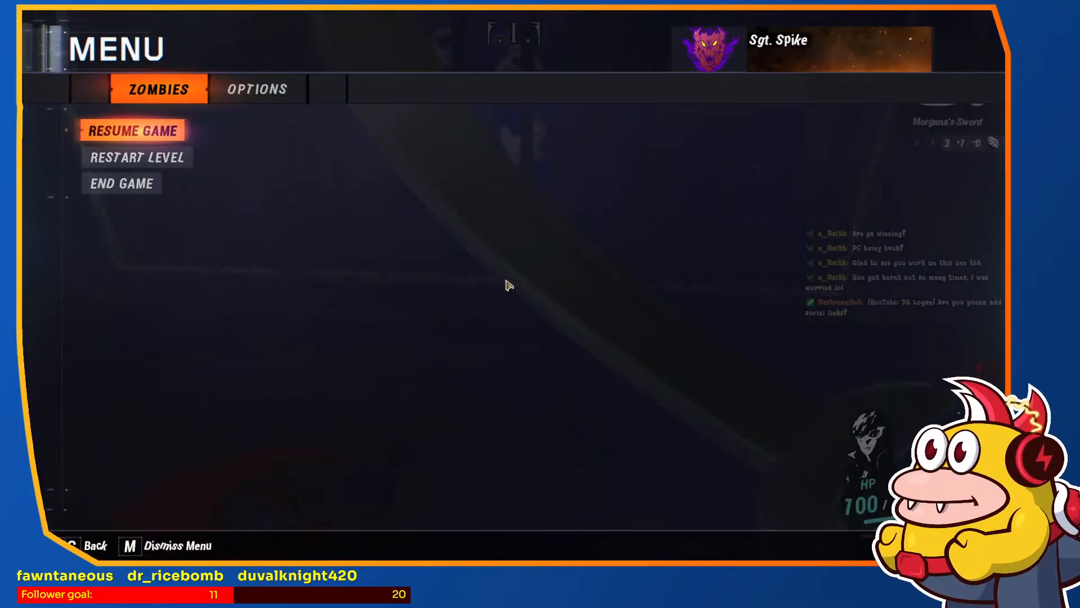
pyautogui.press('super')
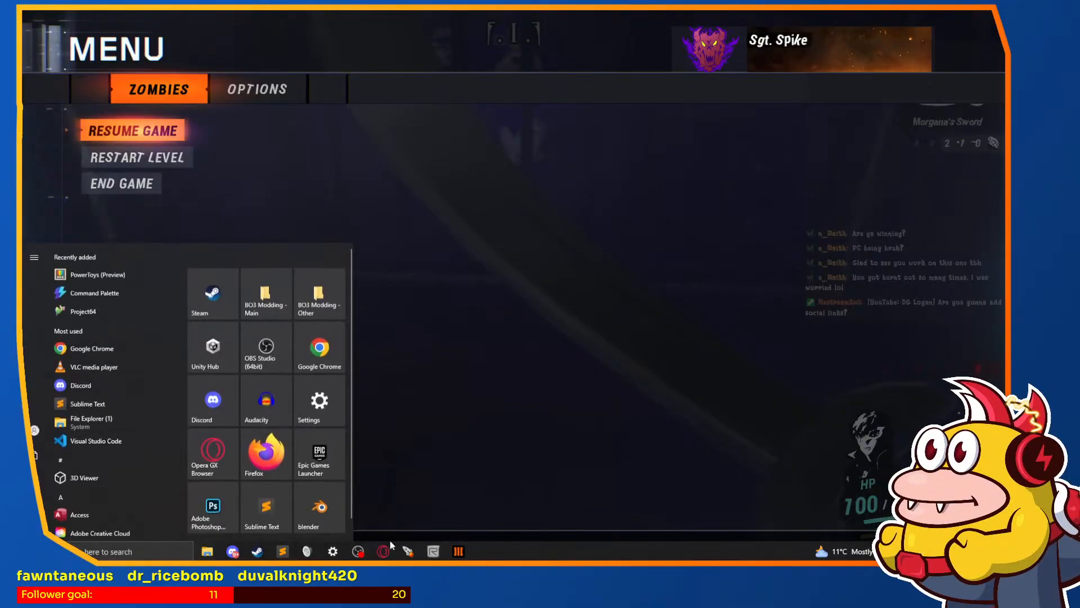
pyautogui.click(434, 551)
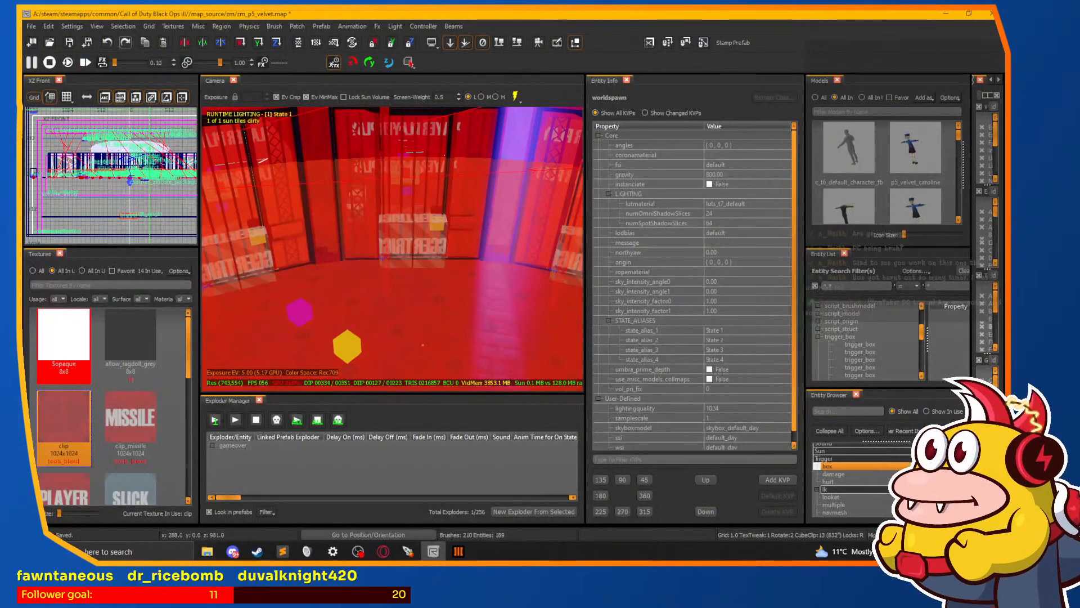
pyautogui.rightClick(393, 249)
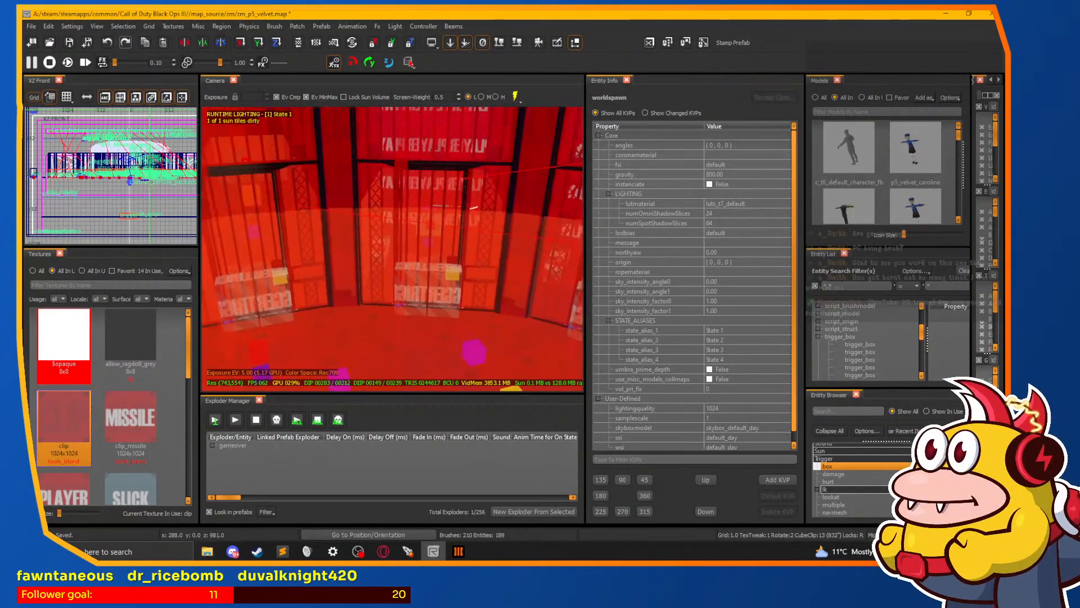
pyautogui.rightClick(447, 265)
pyautogui.rightClick(447, 266)
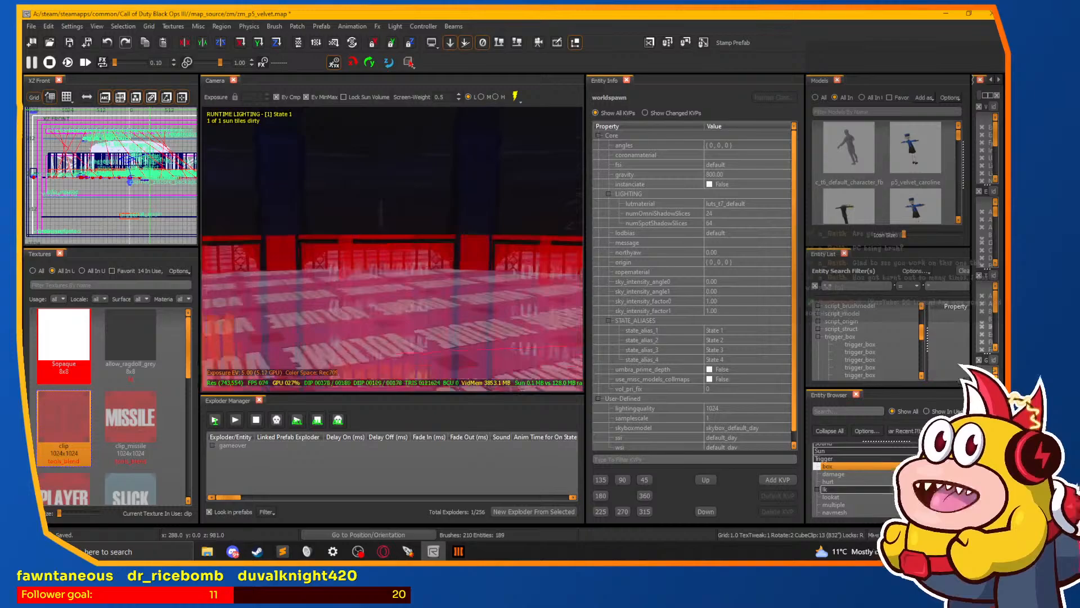
pyautogui.rightClick(447, 266)
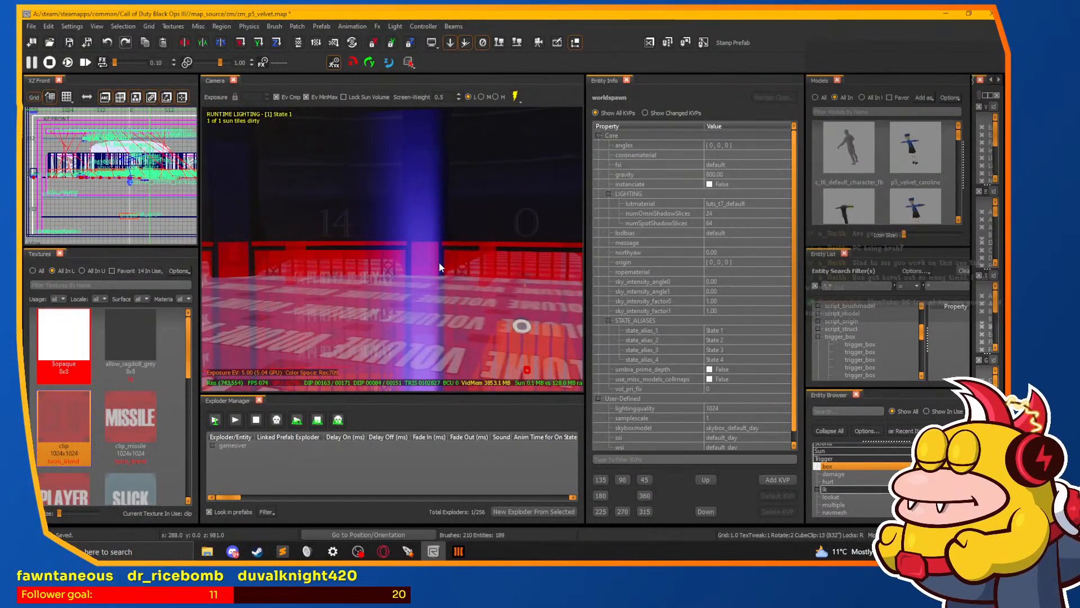
pyautogui.rightClick(386, 308)
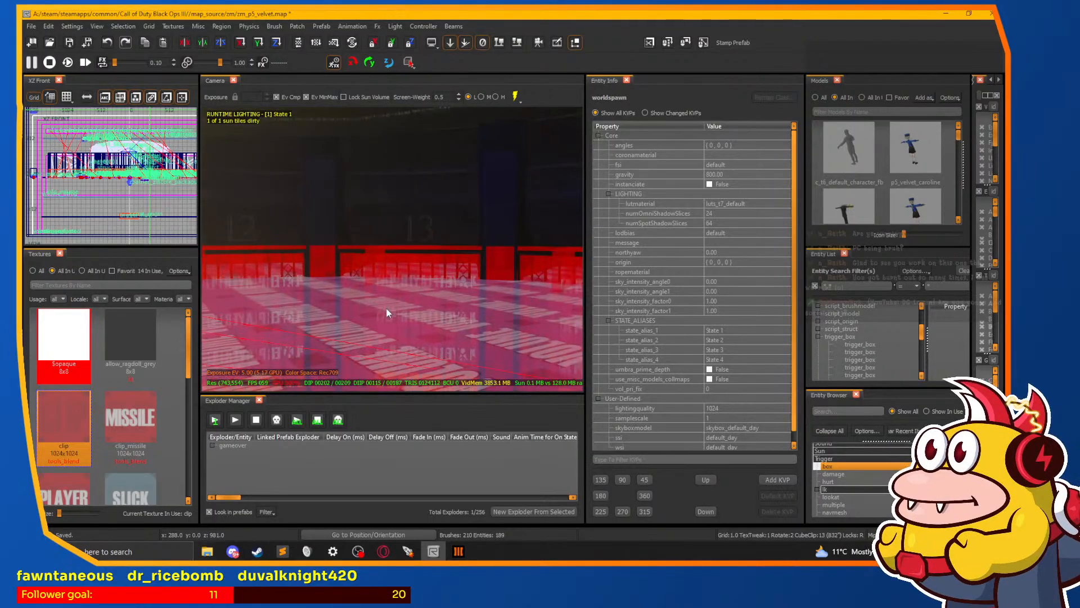
pyautogui.rightClick(387, 309)
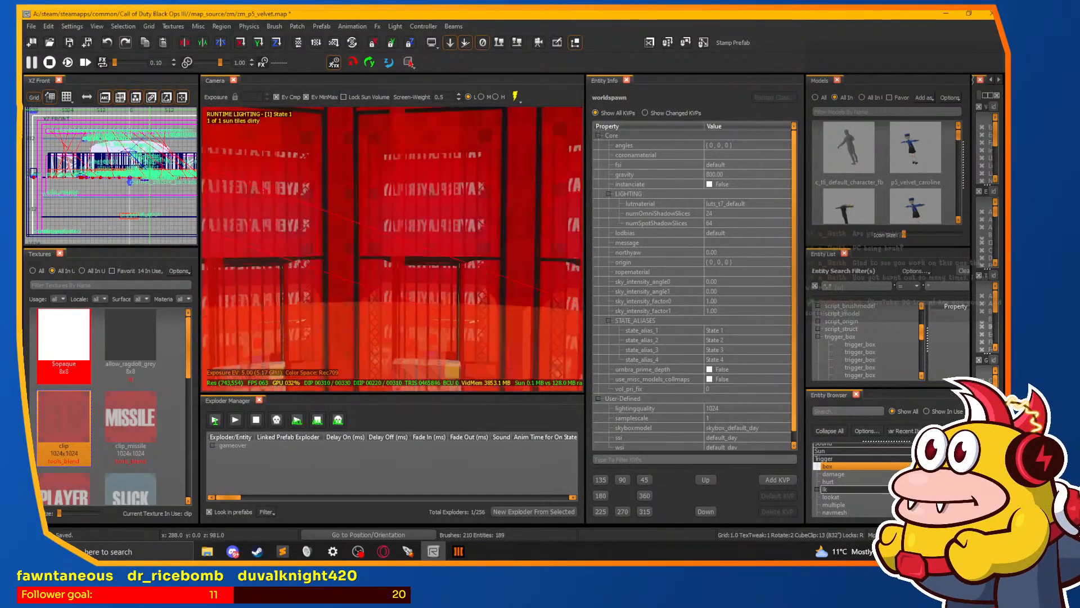
pyautogui.rightClick(400, 310)
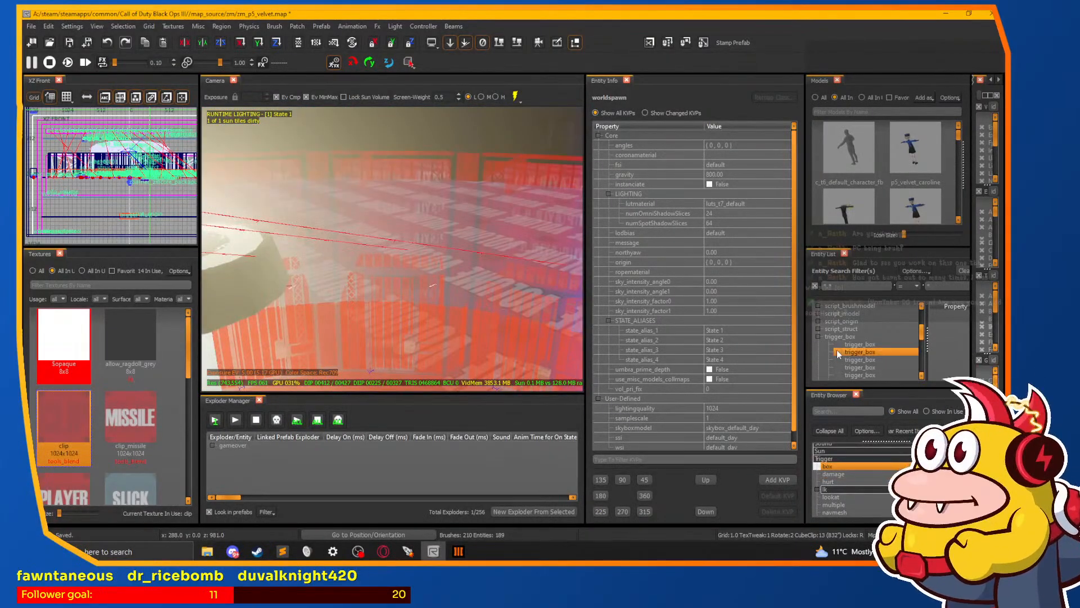
# Step: Go through the trigger_box entities in zm_p5_velvet one by one to find the one with targetname locator_13
pyautogui.click(841, 345)
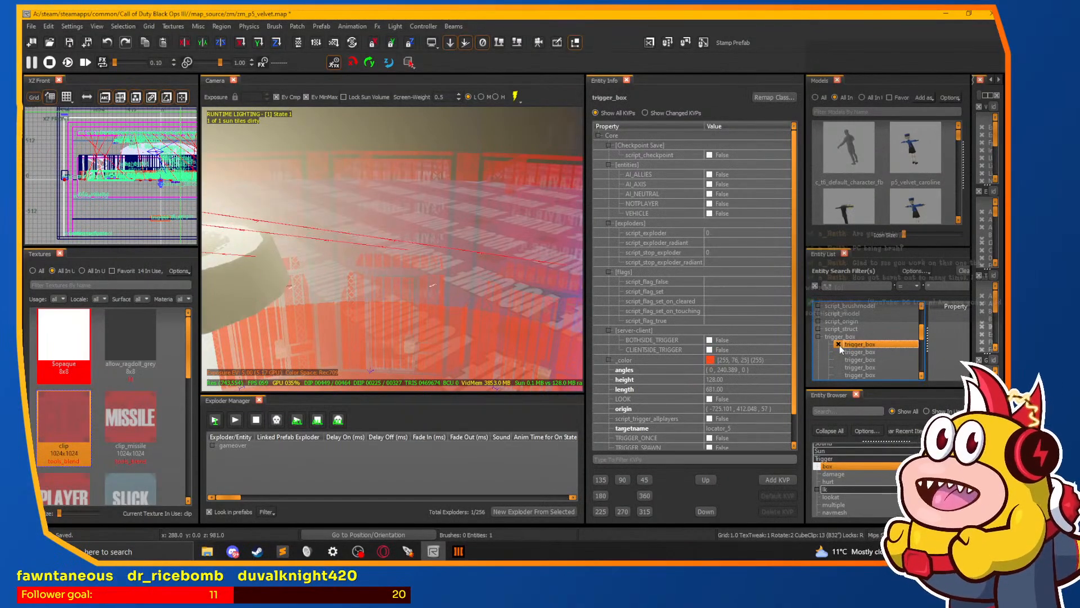
pyautogui.click(840, 352)
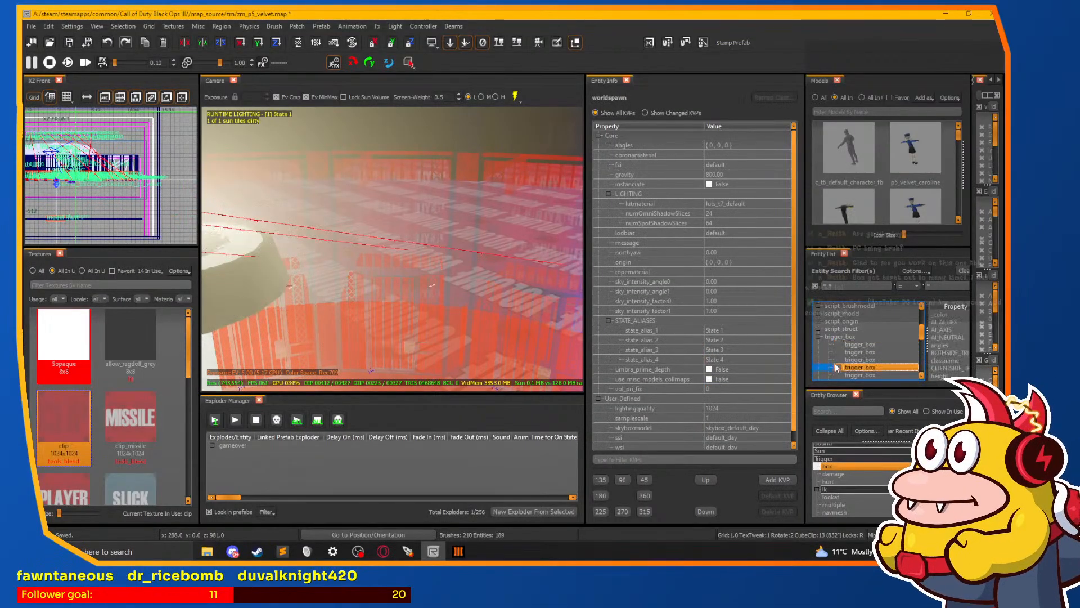
pyautogui.click(839, 360)
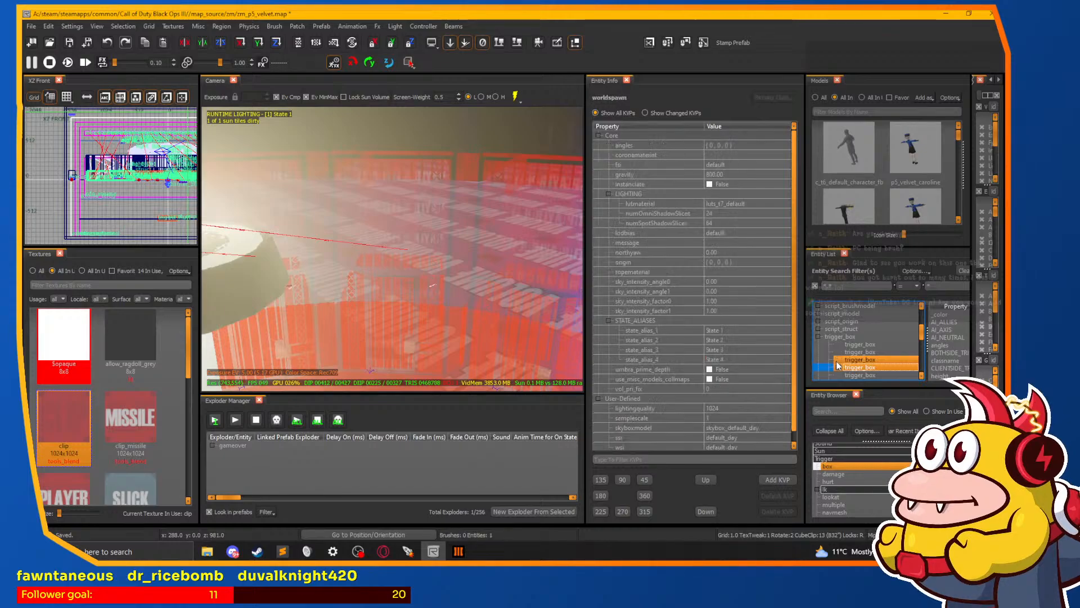
pyautogui.click(839, 367)
pyautogui.click(838, 368)
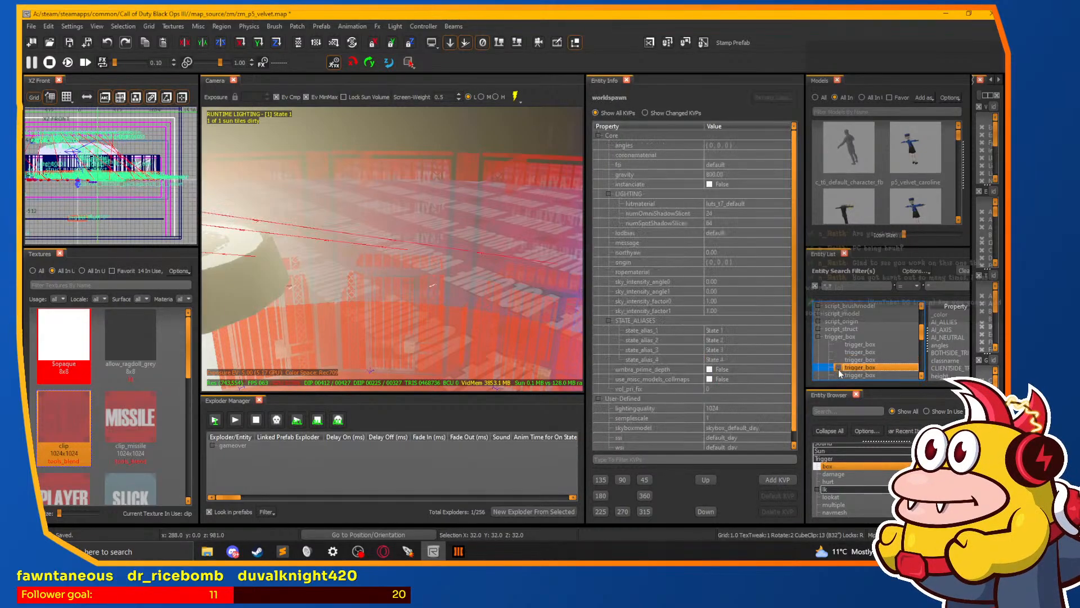
pyautogui.click(839, 375)
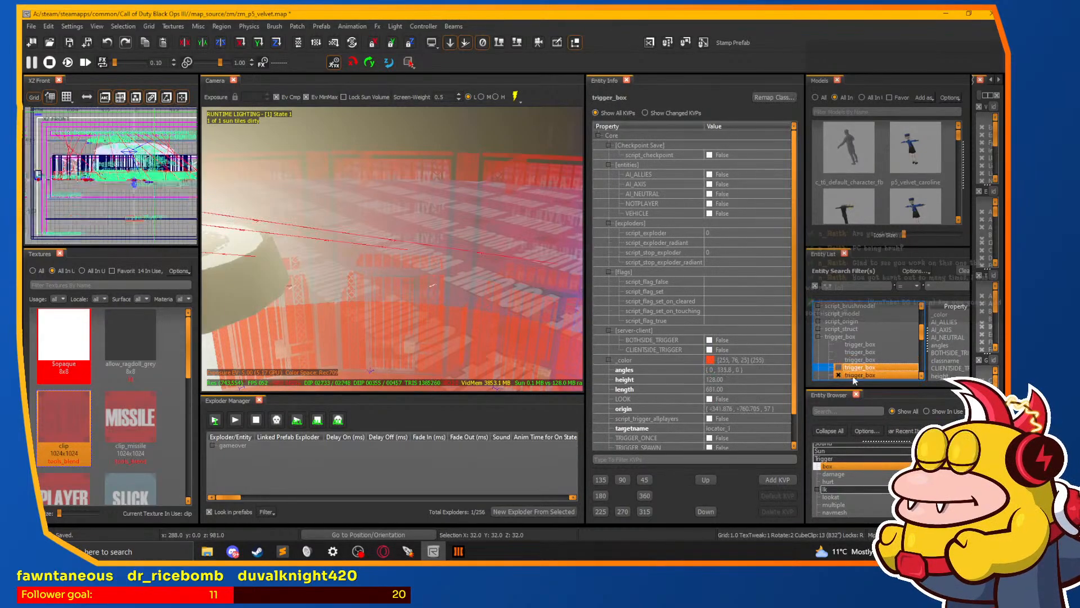
pyautogui.scroll(-2, 867, 349)
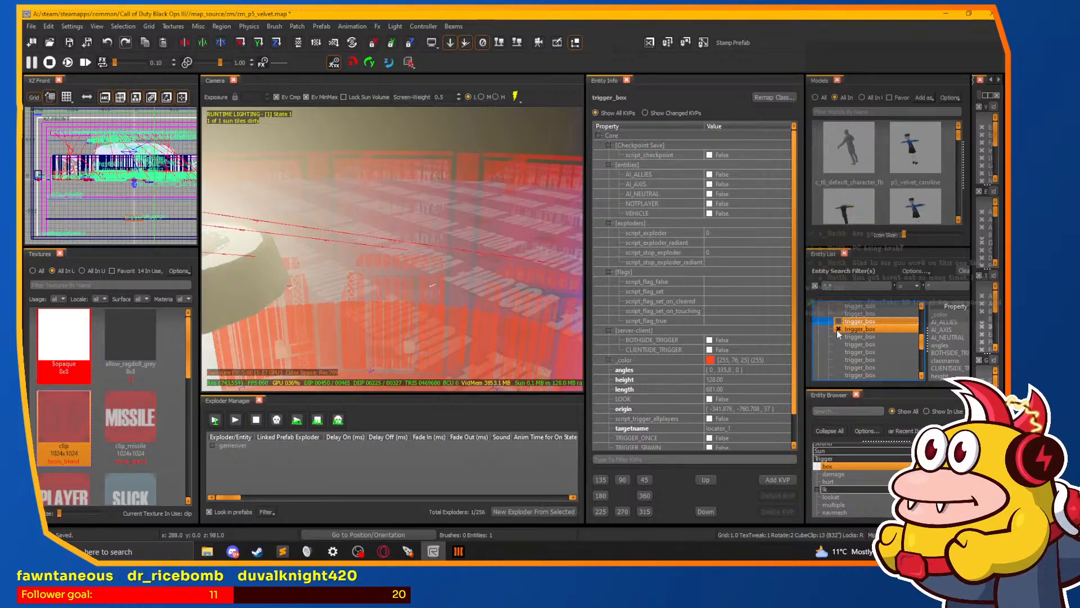
pyautogui.click(837, 329)
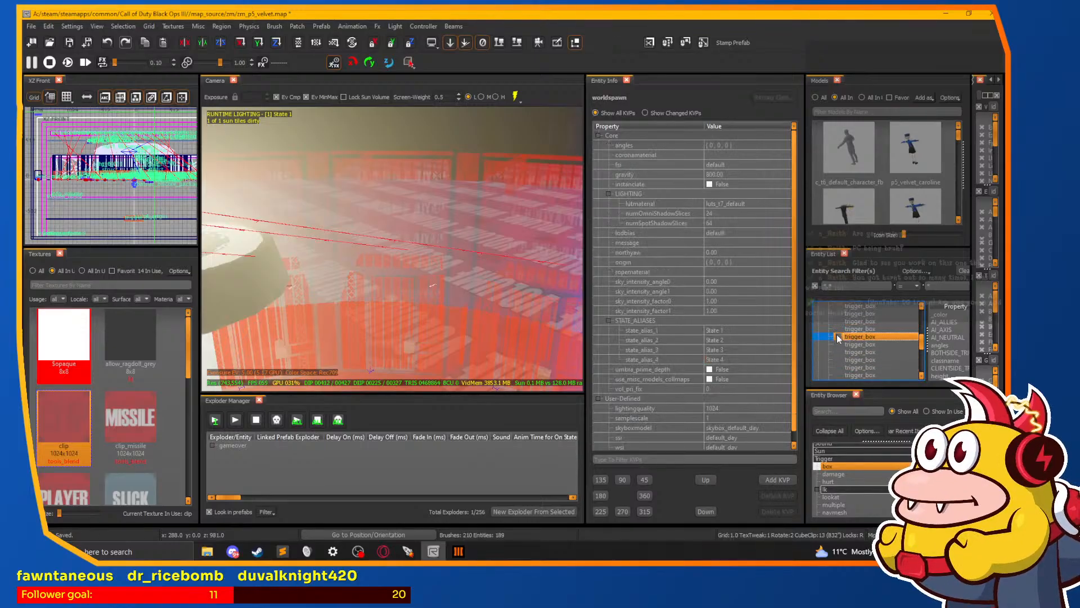
pyautogui.click(837, 337)
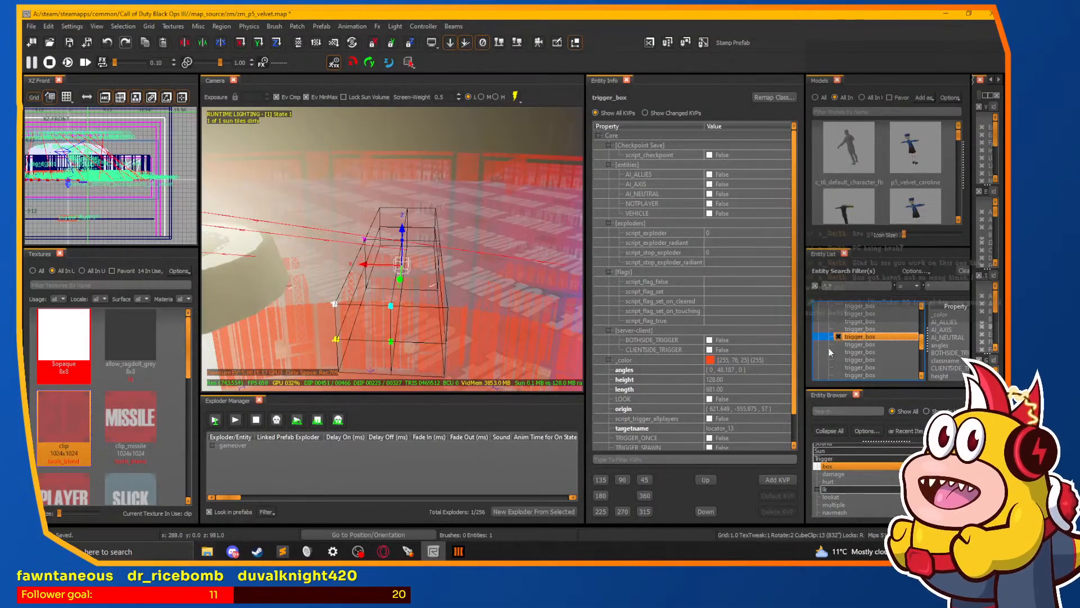
# Step: Examine the placement of the locator_13 trigger box against the surrounding cells in the camera view
pyautogui.scroll(5, 440, 314)
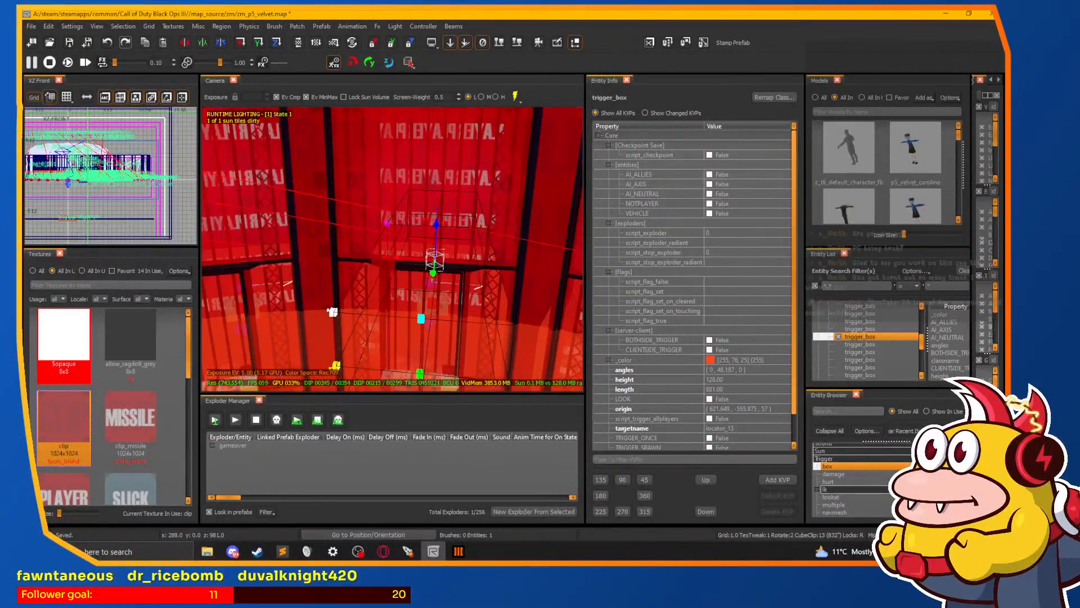
pyautogui.rightClick(439, 329)
pyautogui.rightClick(433, 328)
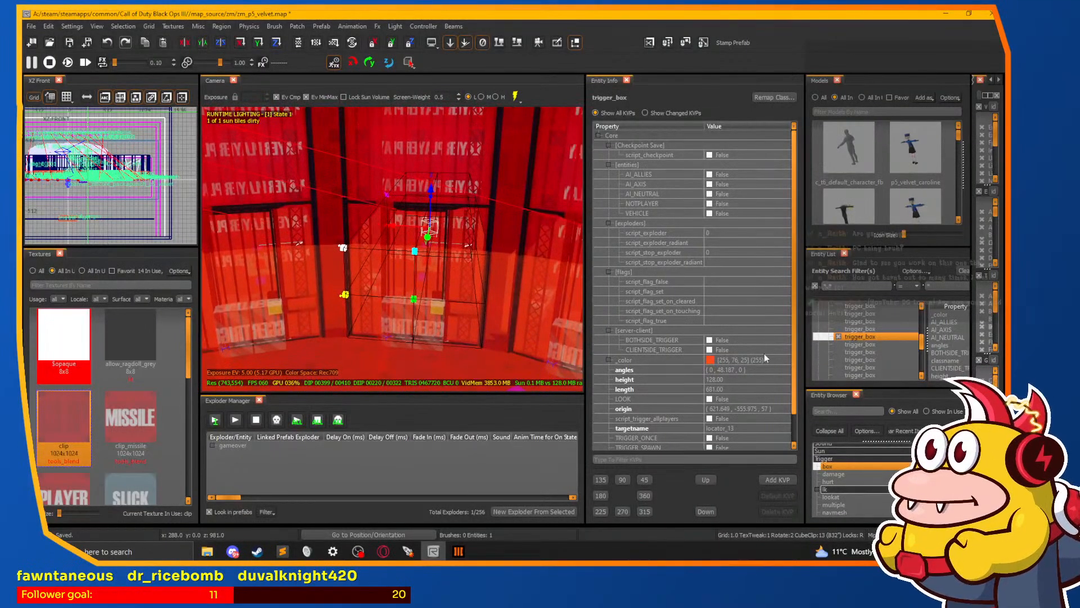
# Step: Check the targetname of each trigger_box entity listed above the locator_13 box, one at a time
pyautogui.click(839, 330)
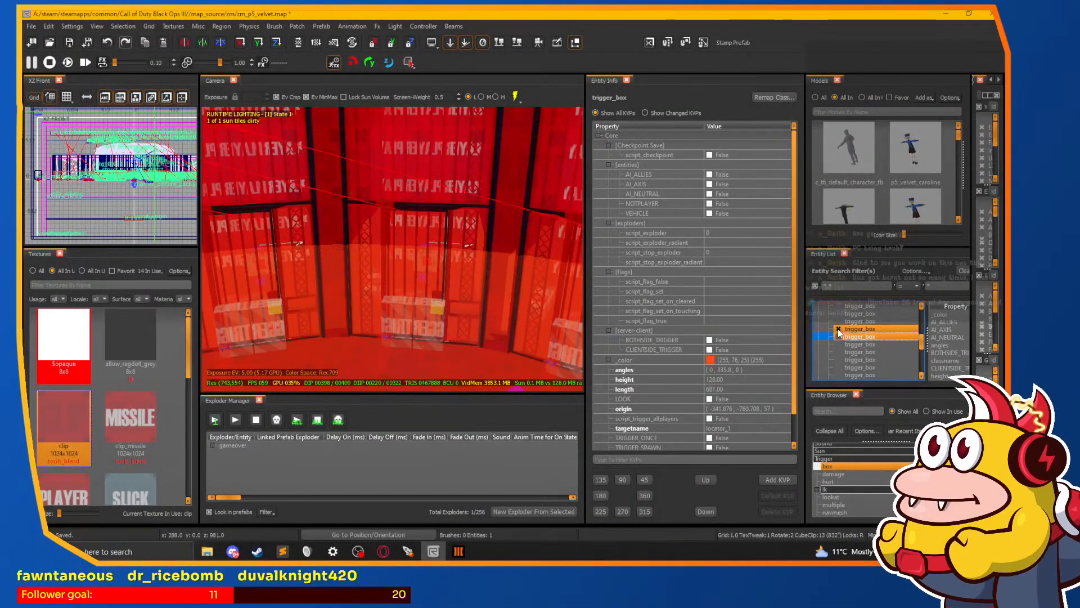
pyautogui.press('Escape')
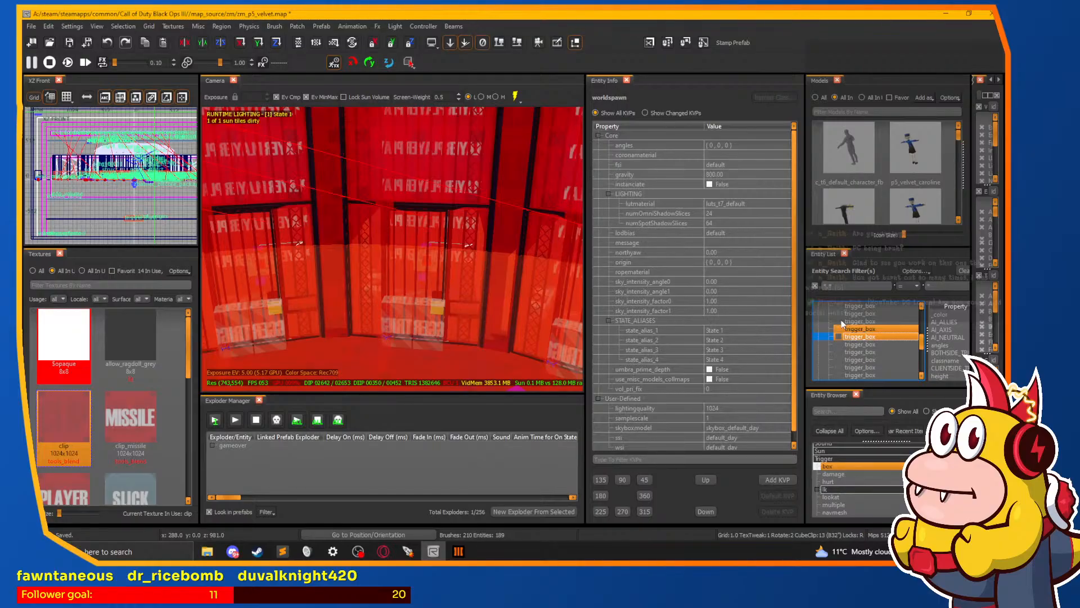
pyautogui.click(841, 322)
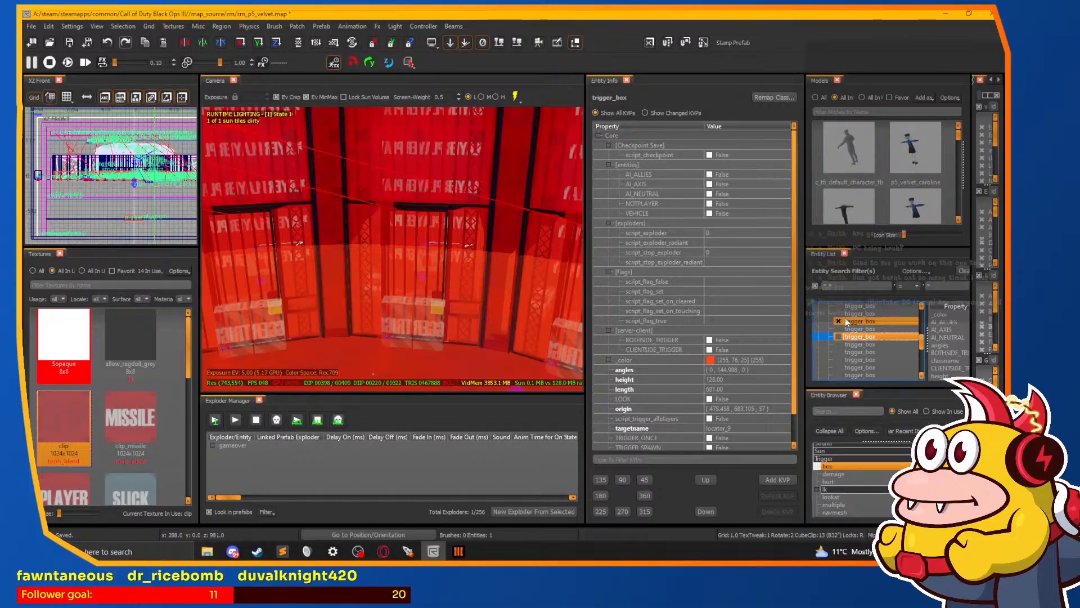
pyautogui.click(840, 321)
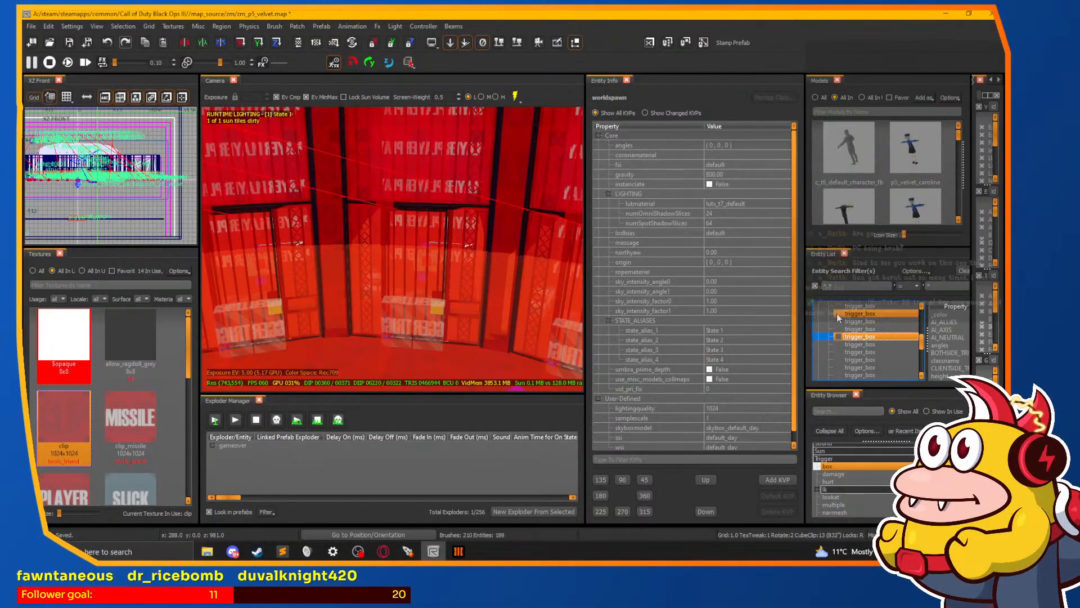
pyautogui.click(839, 318)
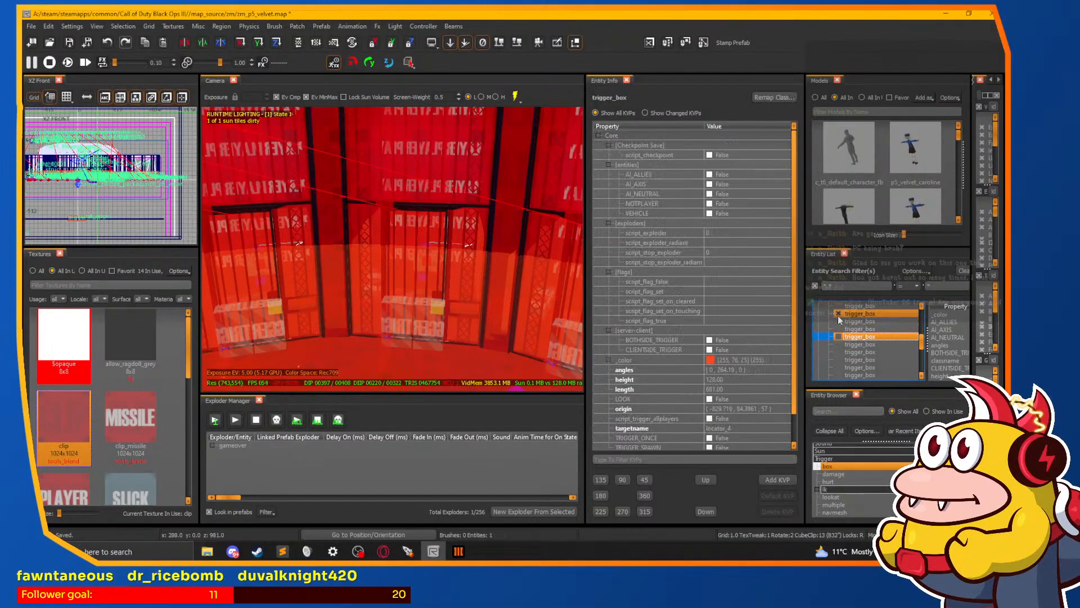
pyautogui.click(839, 316)
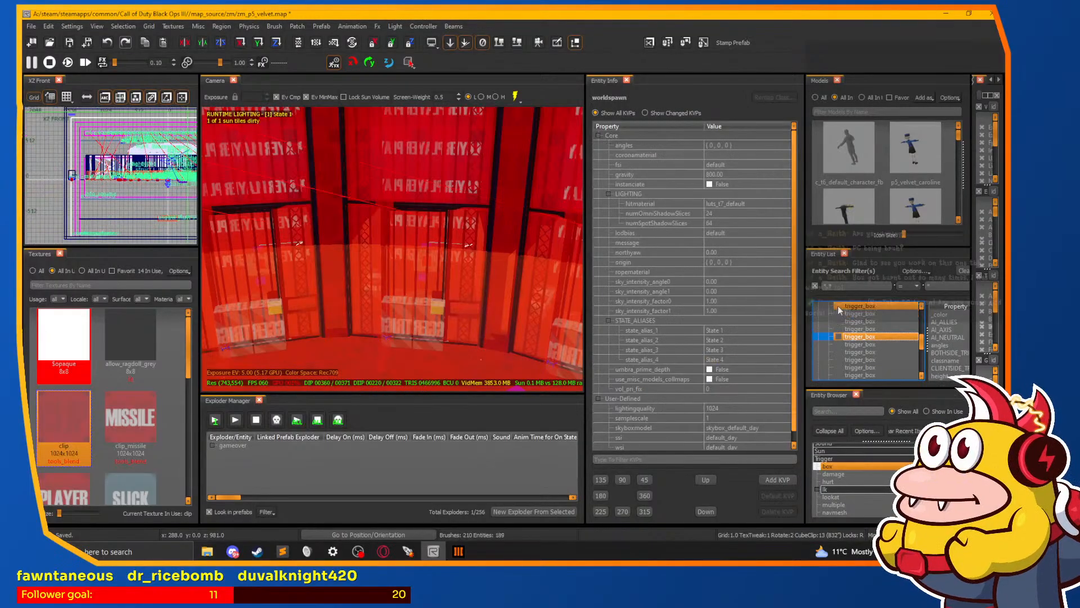
pyautogui.click(838, 305)
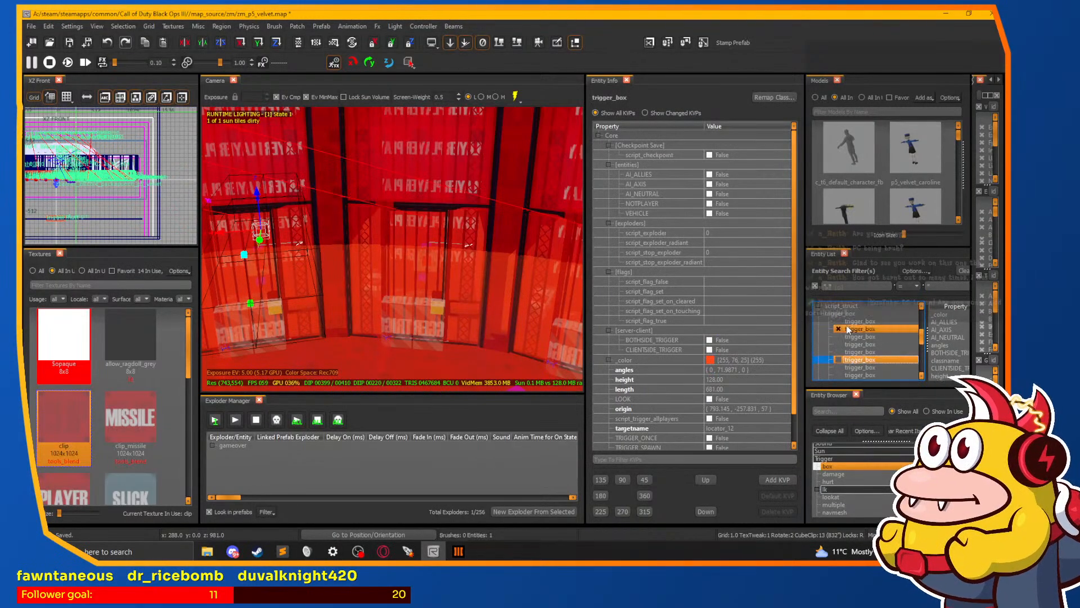
pyautogui.click(838, 327)
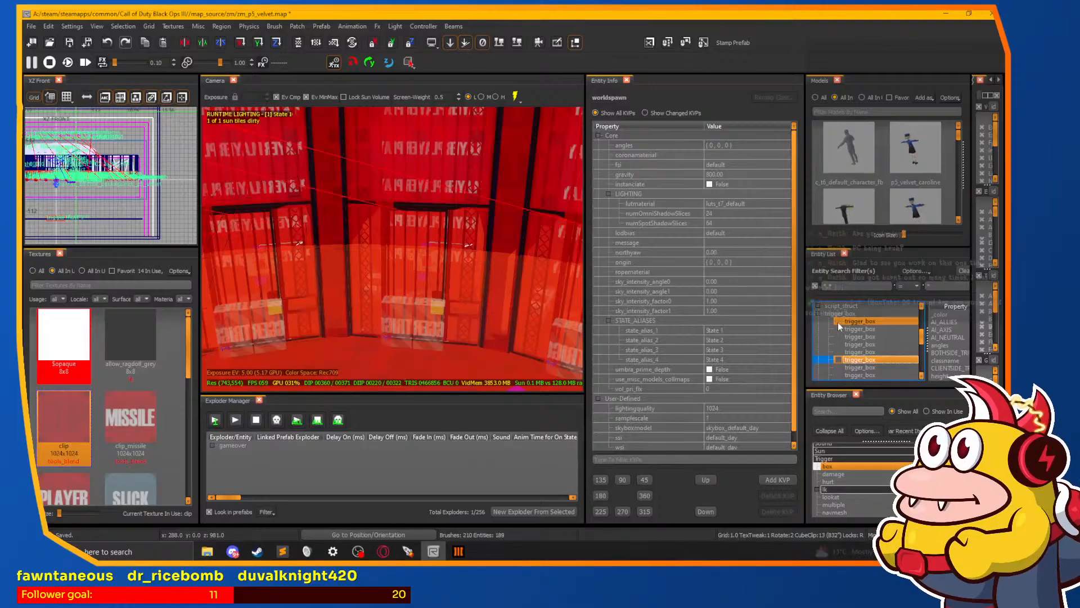
pyautogui.click(839, 322)
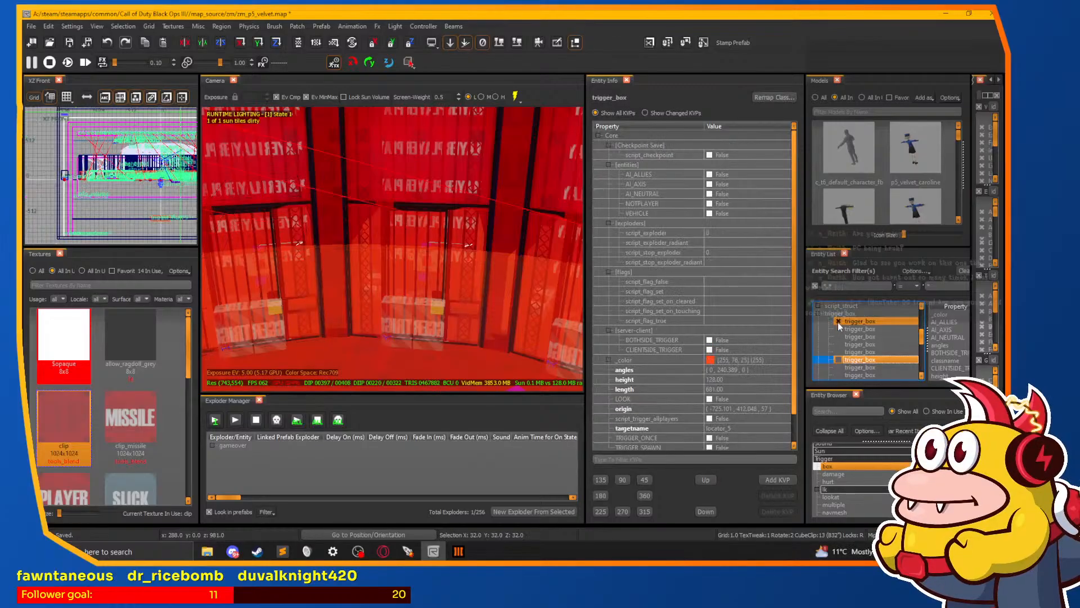
# Step: Go through the trigger_box entities listed below locator_13 and check each one's targetname and placement, leaving none selected
pyautogui.click(839, 367)
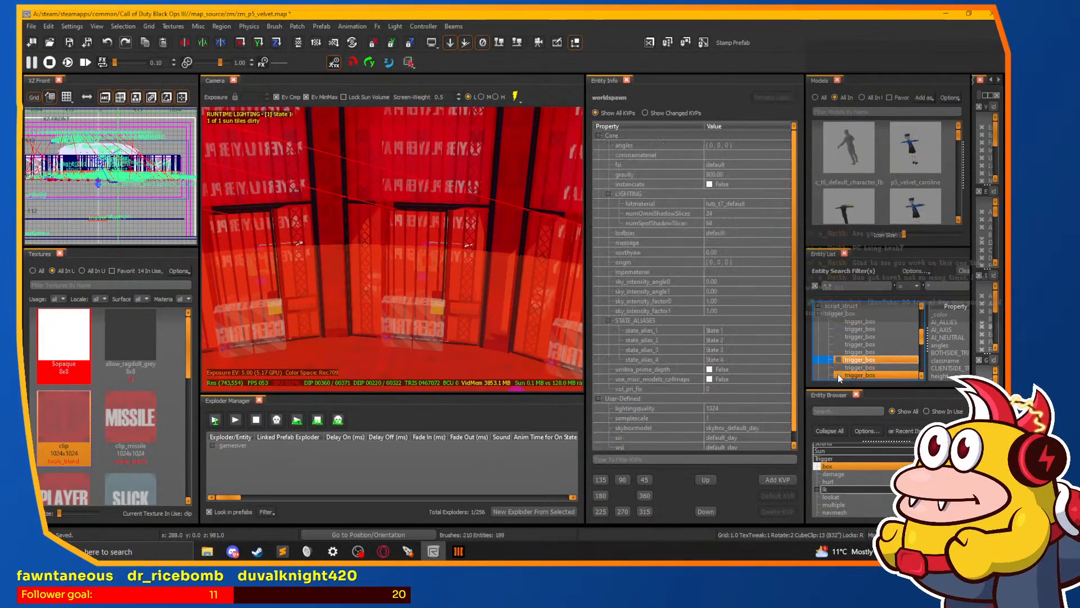
pyautogui.click(839, 374)
pyautogui.scroll(-2, 853, 339)
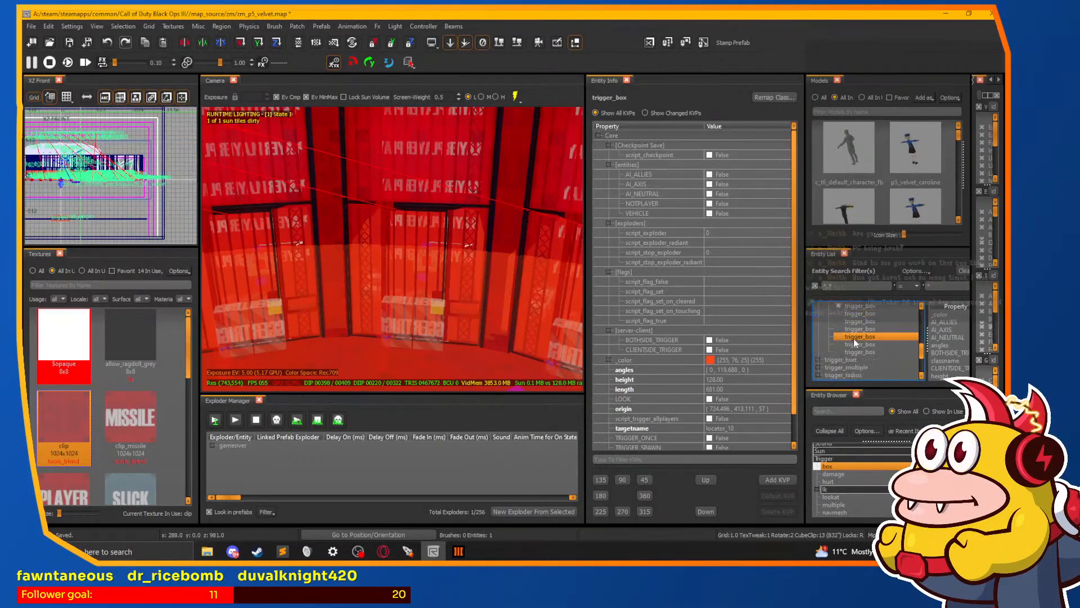
pyautogui.click(838, 306)
pyautogui.click(837, 313)
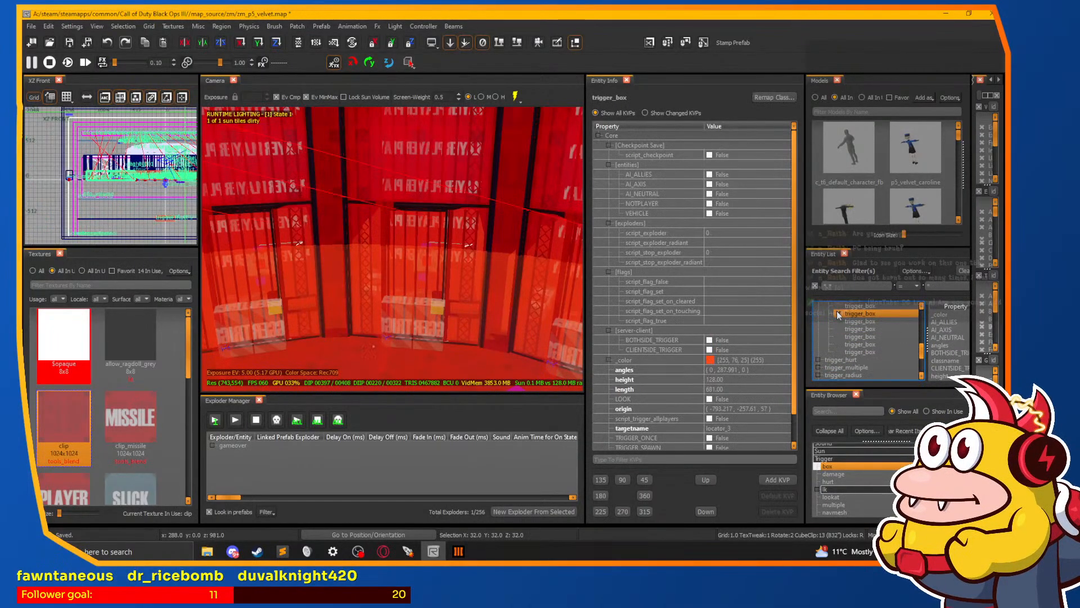
pyautogui.click(837, 314)
pyautogui.click(838, 321)
pyautogui.click(839, 321)
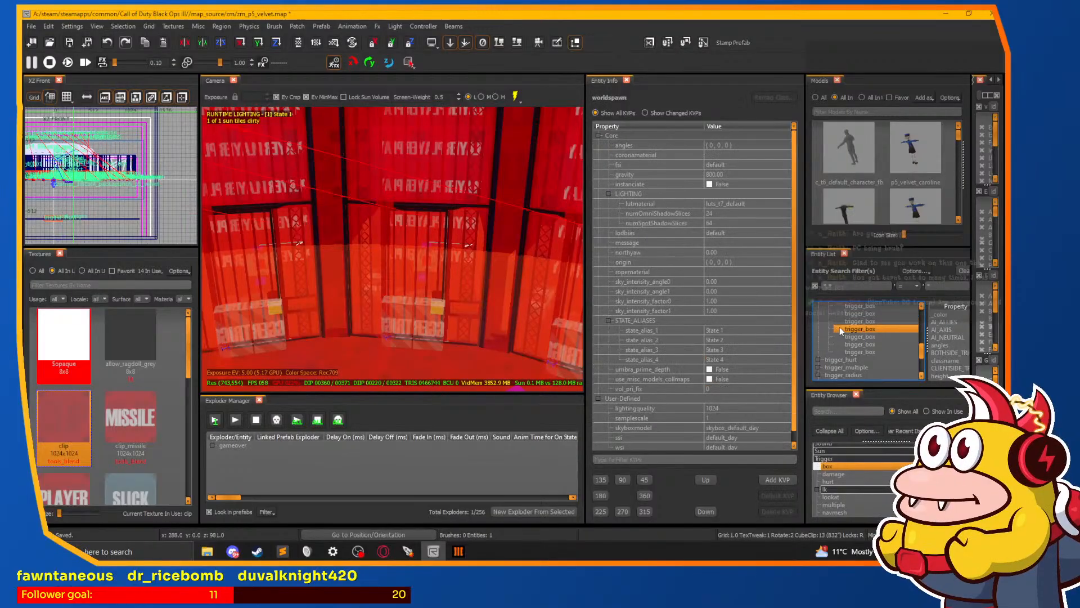
pyautogui.click(839, 329)
pyautogui.click(839, 329)
pyautogui.click(839, 337)
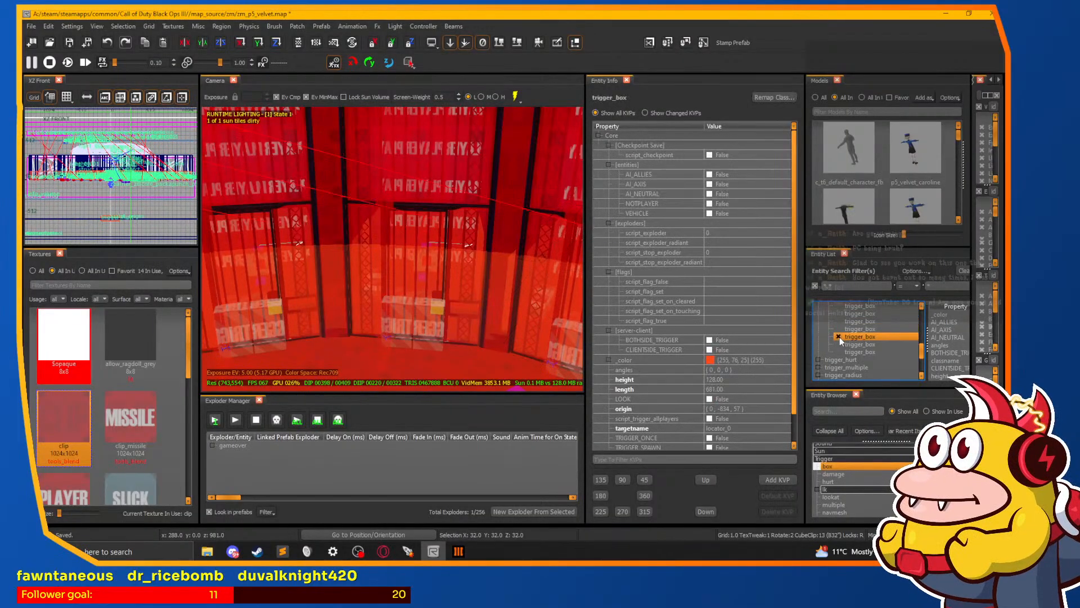
pyautogui.click(839, 337)
pyautogui.click(840, 344)
pyautogui.click(840, 345)
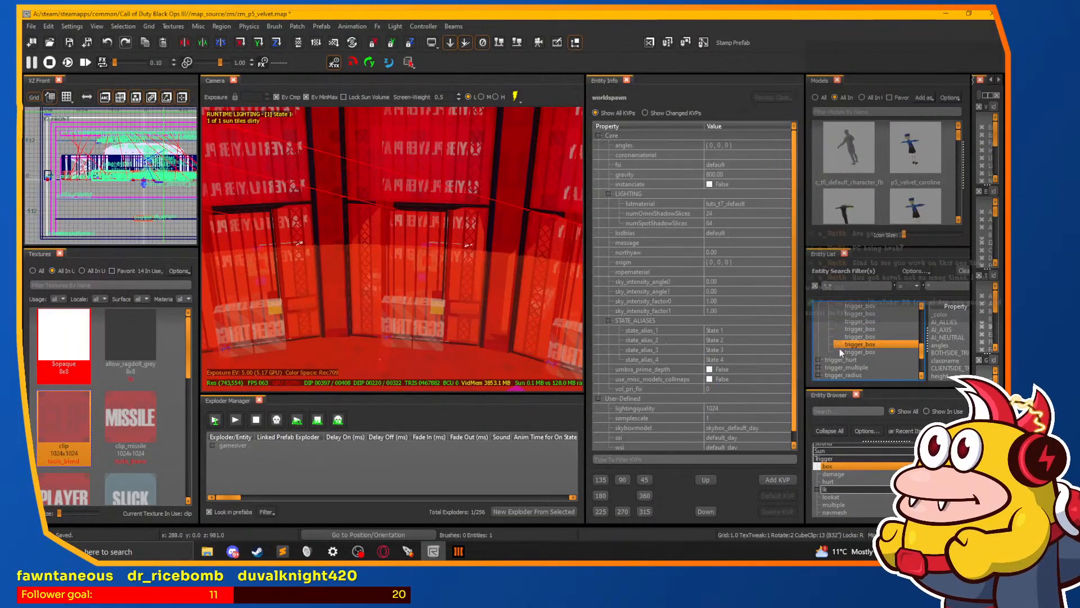
pyautogui.click(839, 353)
pyautogui.click(839, 353)
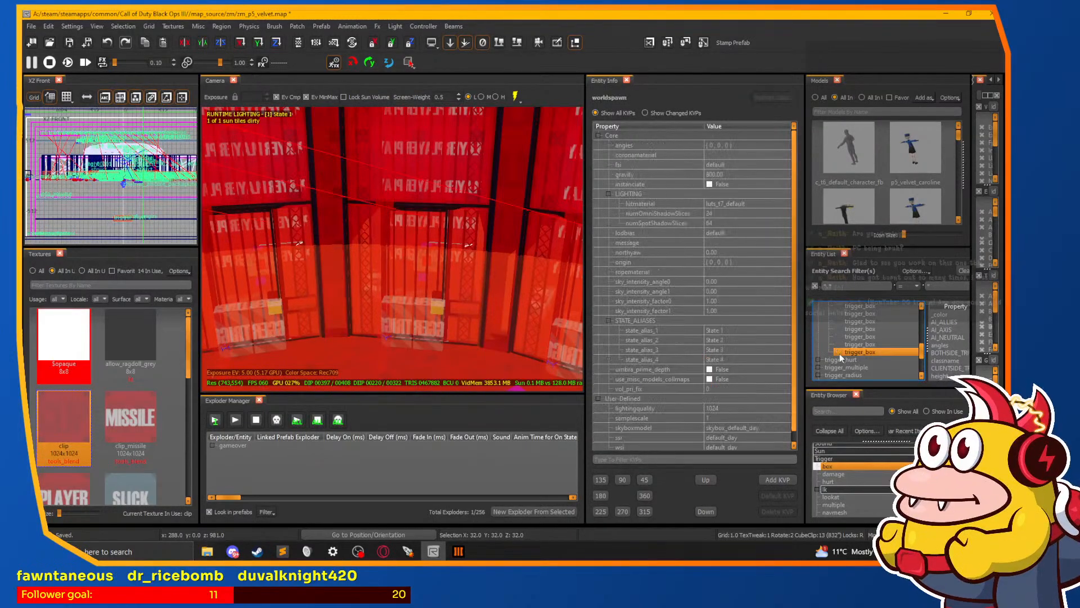
# Step: Switch to the running game, resume play and test interacting with the barred cell door where the zombies gather
pyautogui.click(459, 551)
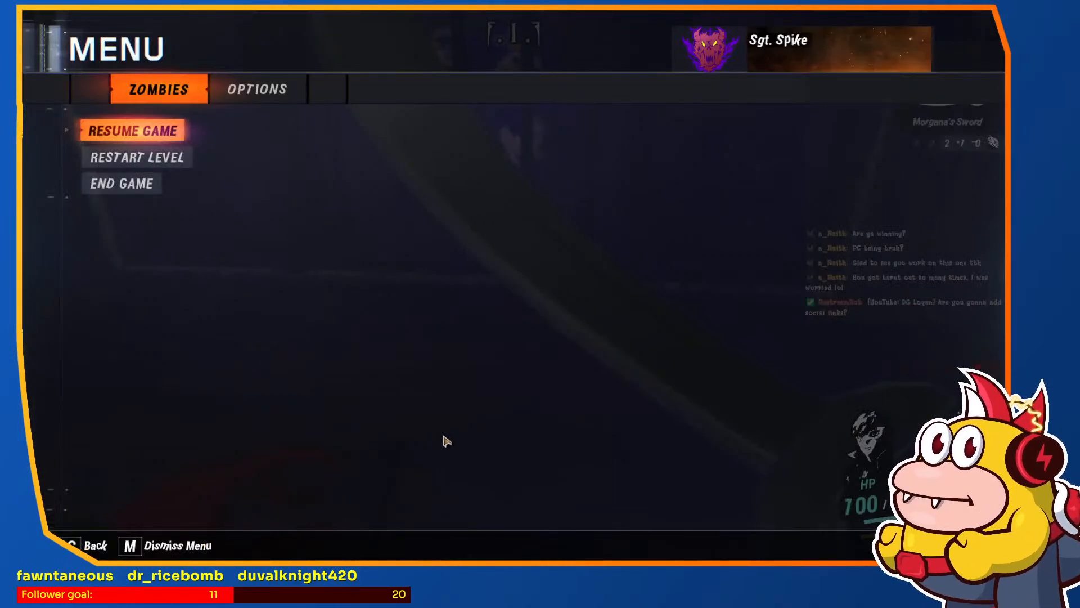
pyautogui.press('Escape')
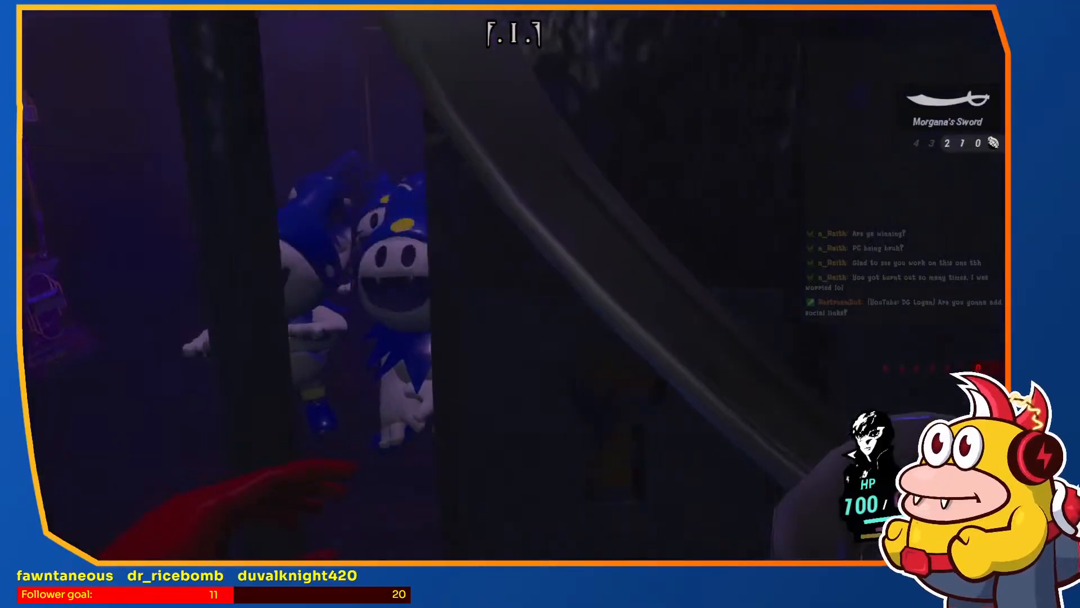
pyautogui.press('f')
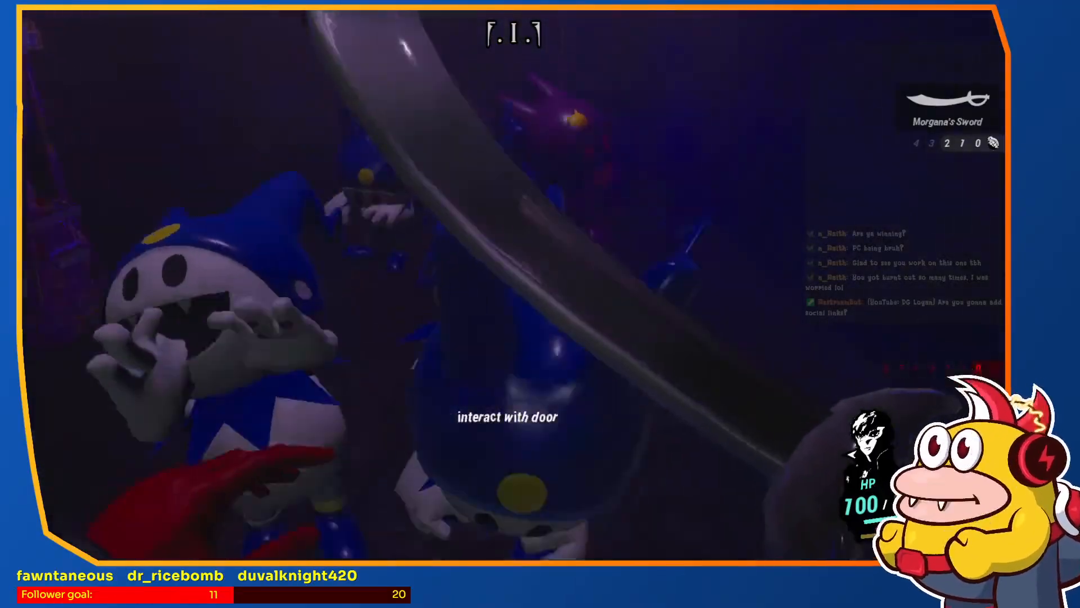
pyautogui.press('f')
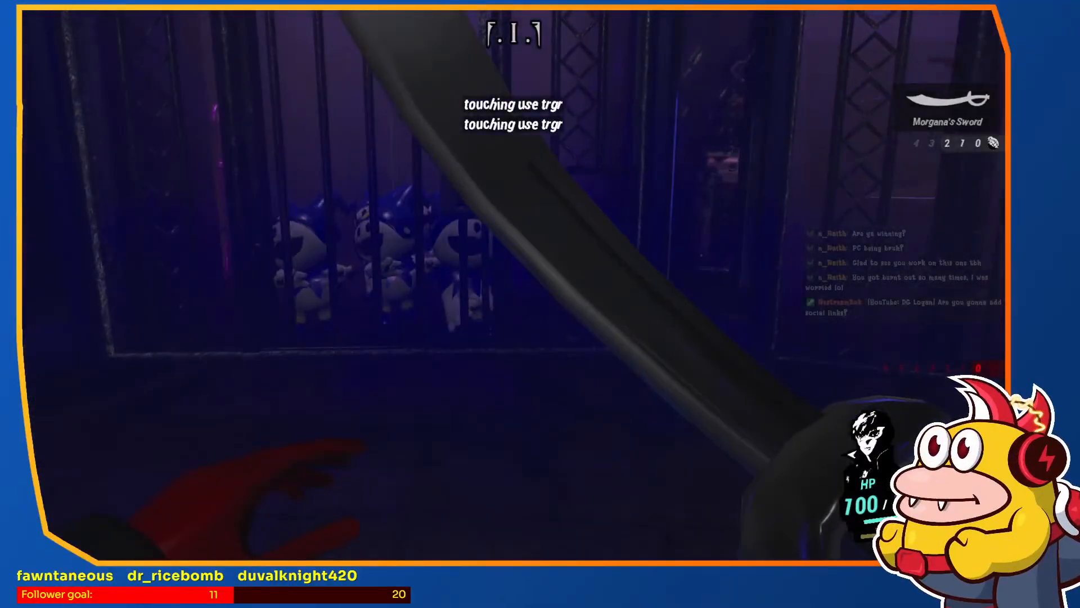
pyautogui.press('f')
pyautogui.press('w')
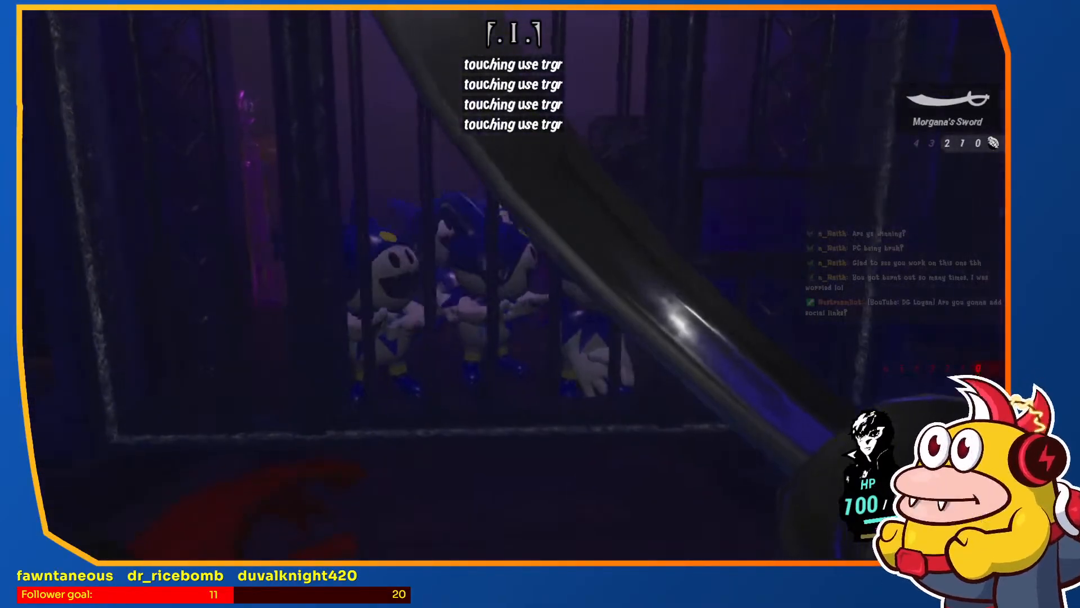
pyautogui.press('f')
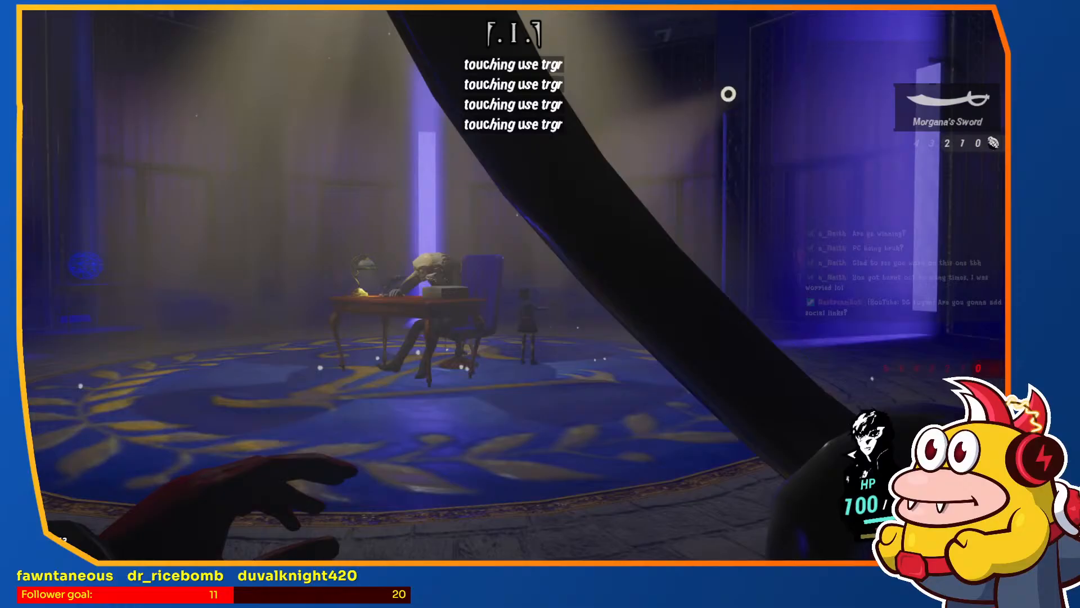
# Step: Walk between the occupied cell and the central room to observe the zombies and the trigger touch messages
pyautogui.press('w')
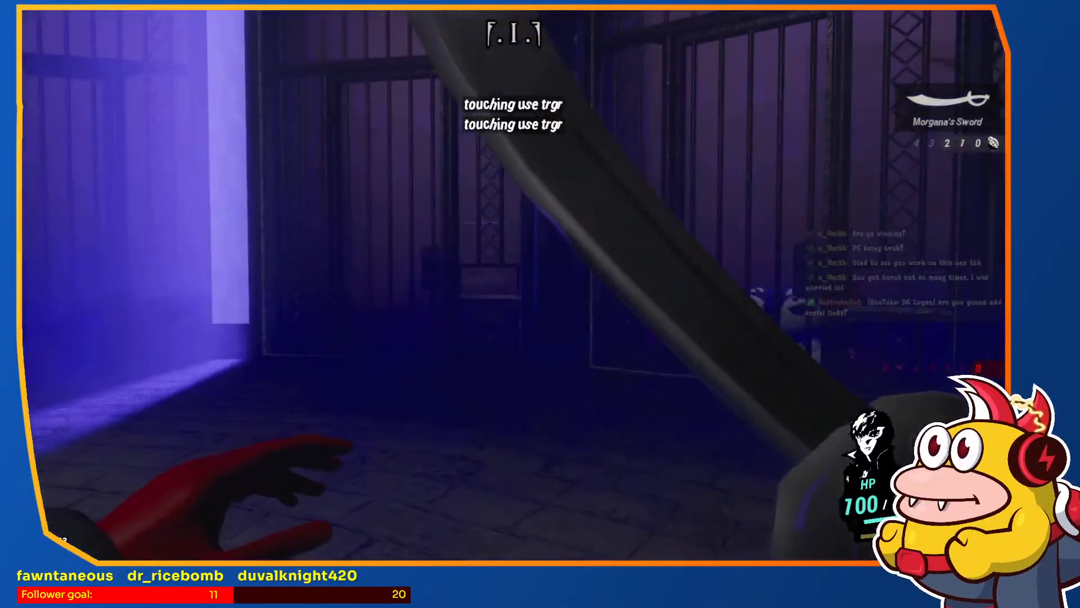
pyautogui.press('w')
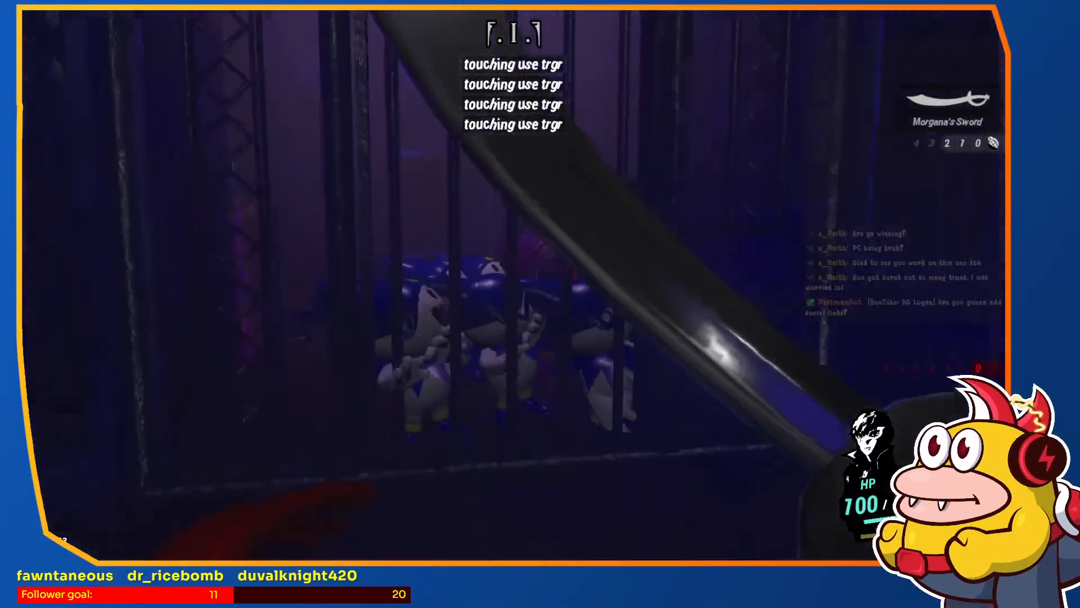
pyautogui.press('w')
pyautogui.press('e')
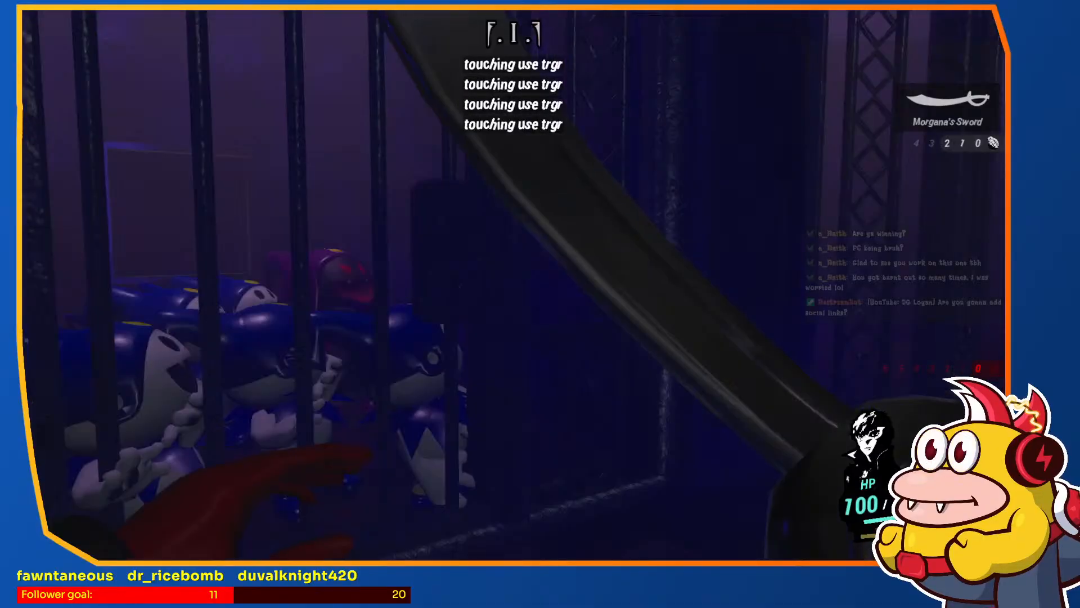
pyautogui.press('w')
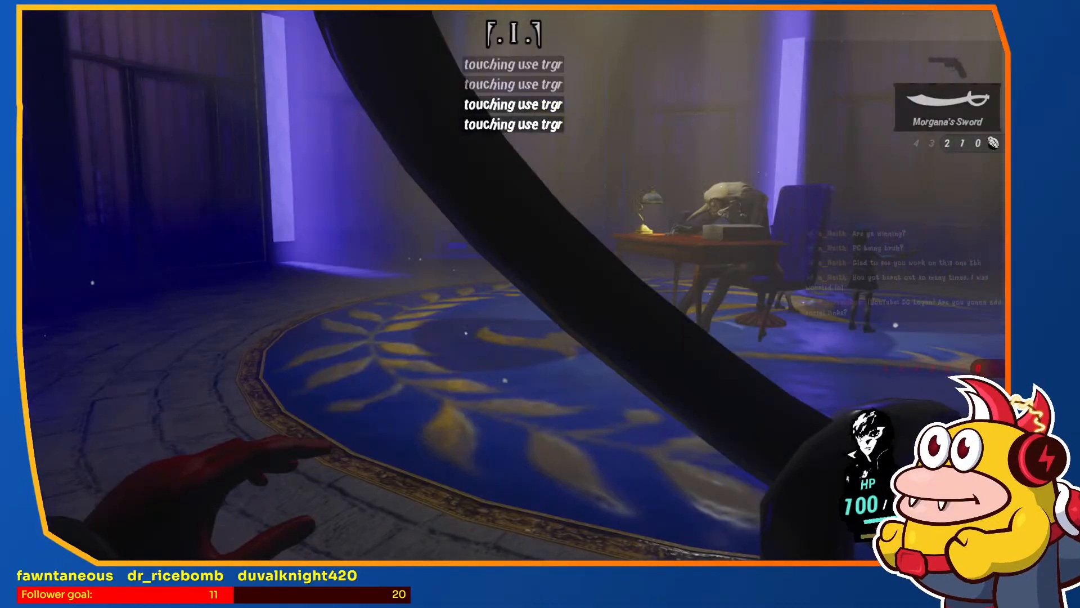
pyautogui.press('w')
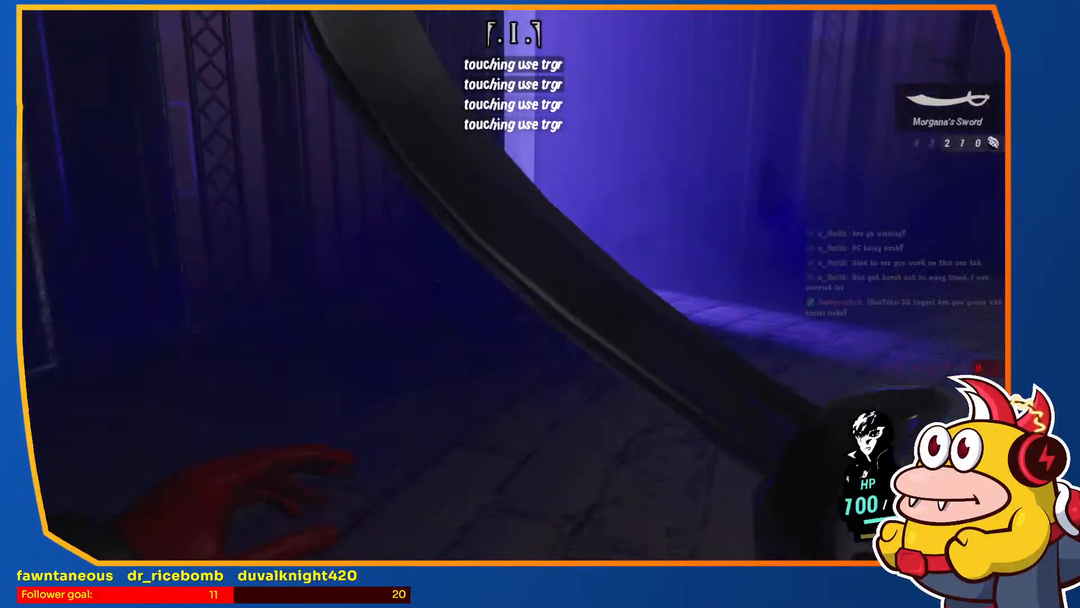
pyautogui.press('s')
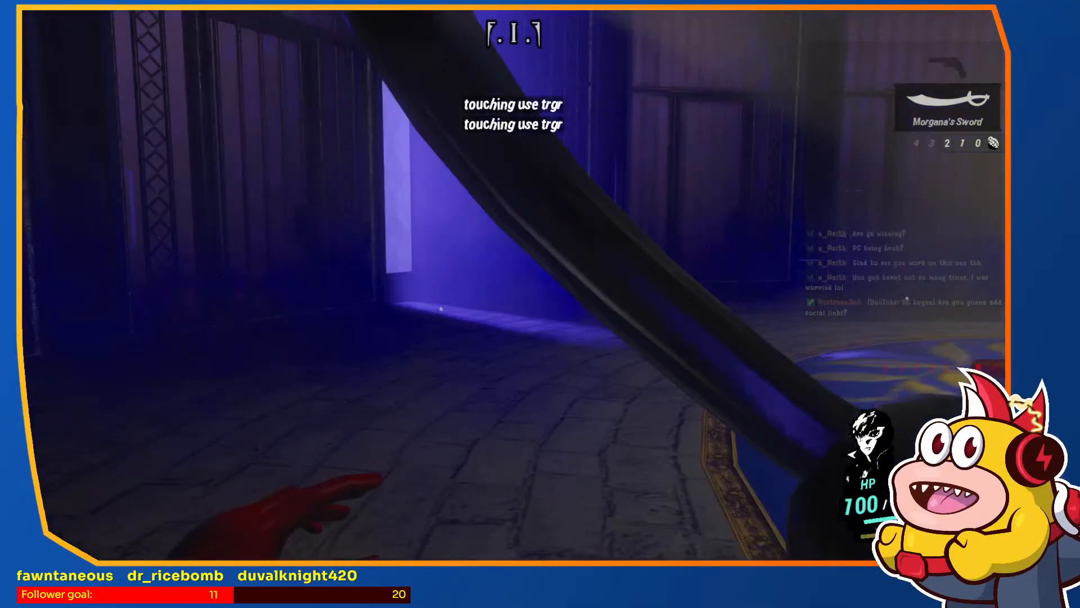
# Step: Throw a grenade at the zombies gathered behind the cell bars and back away to the blue carpet
pyautogui.press('w')
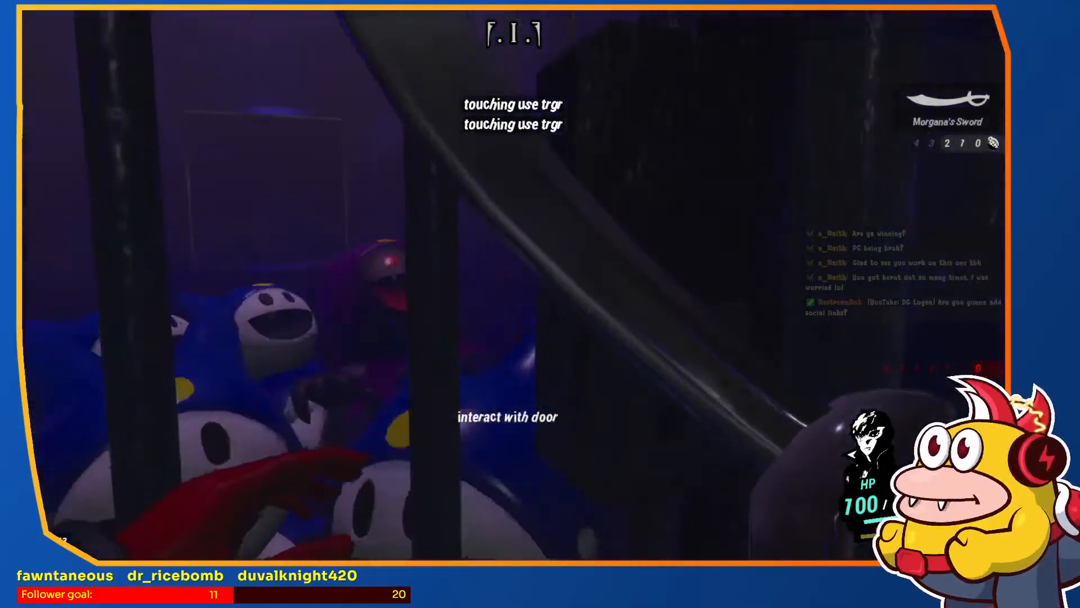
pyautogui.press('e')
pyautogui.press('s')
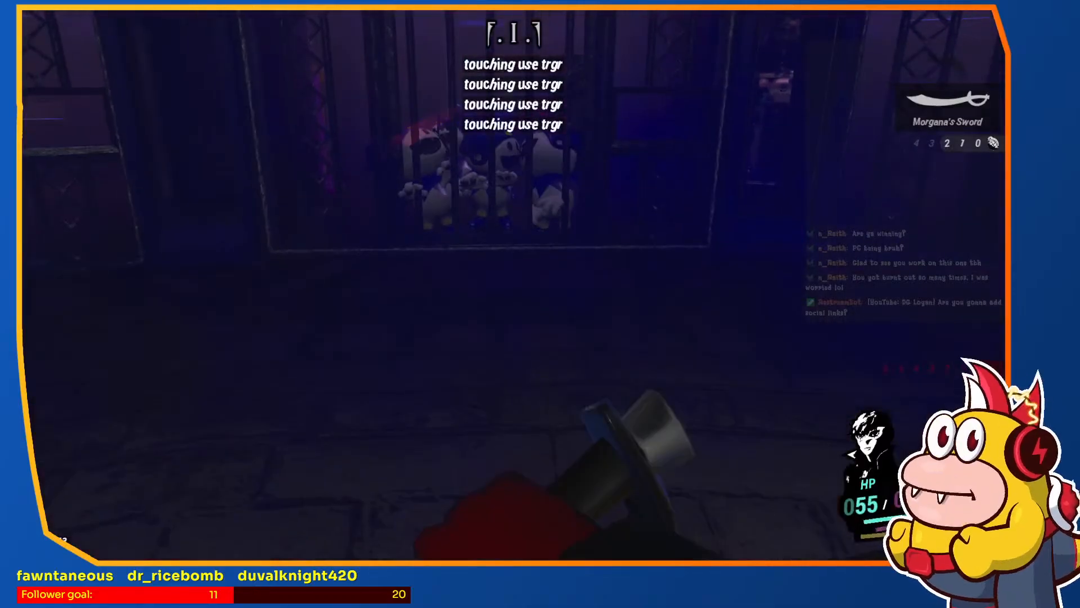
pyautogui.press('s')
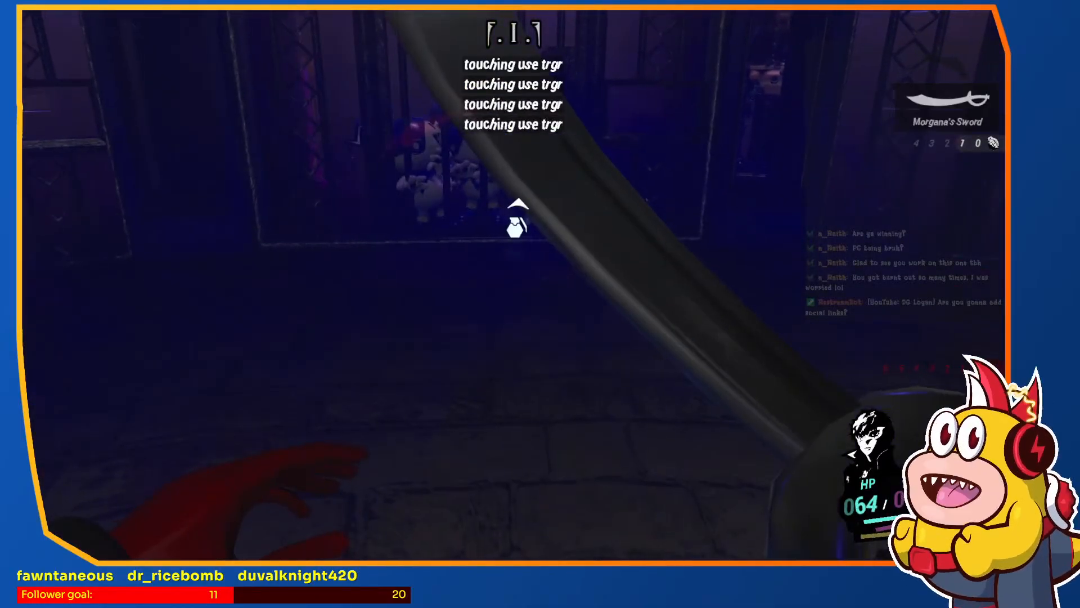
pyautogui.press('s')
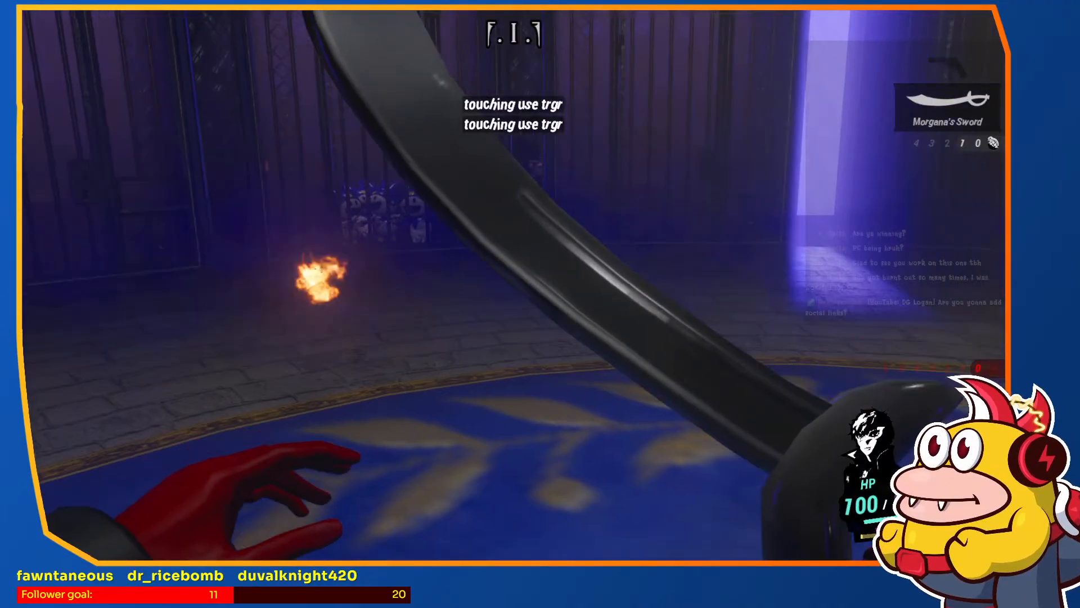
# Step: Return to the barred cell door and inspect the cell through the bars for remaining zombies
pyautogui.press('w')
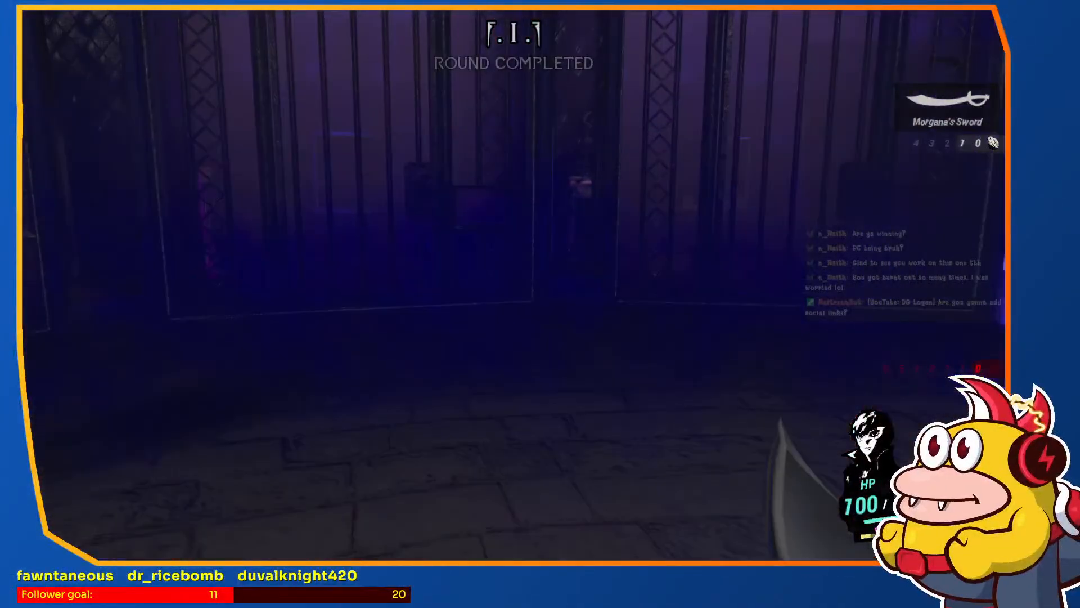
pyautogui.press('w')
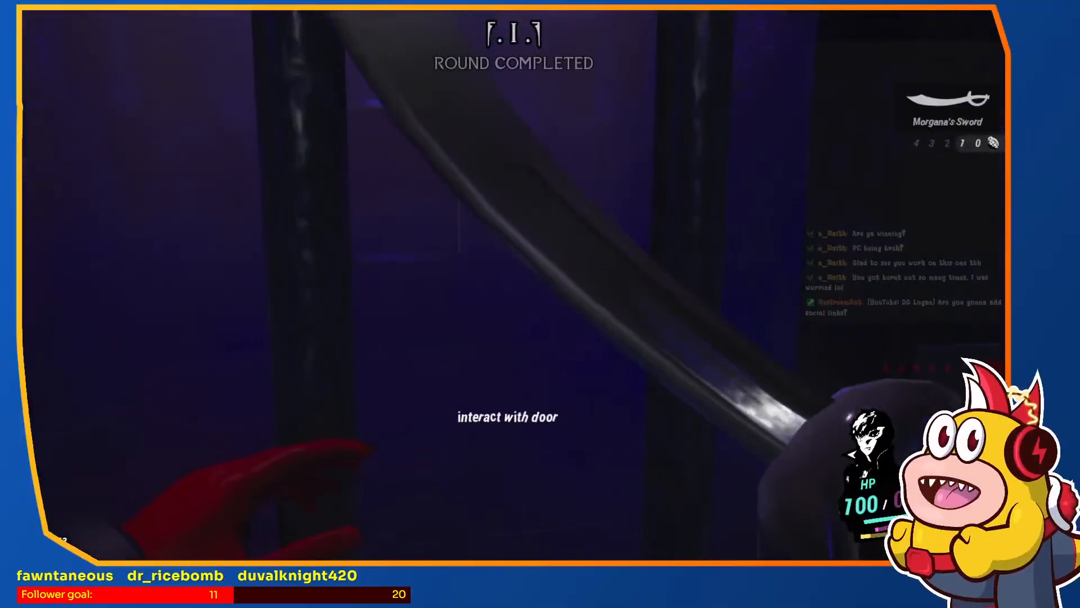
pyautogui.press('w')
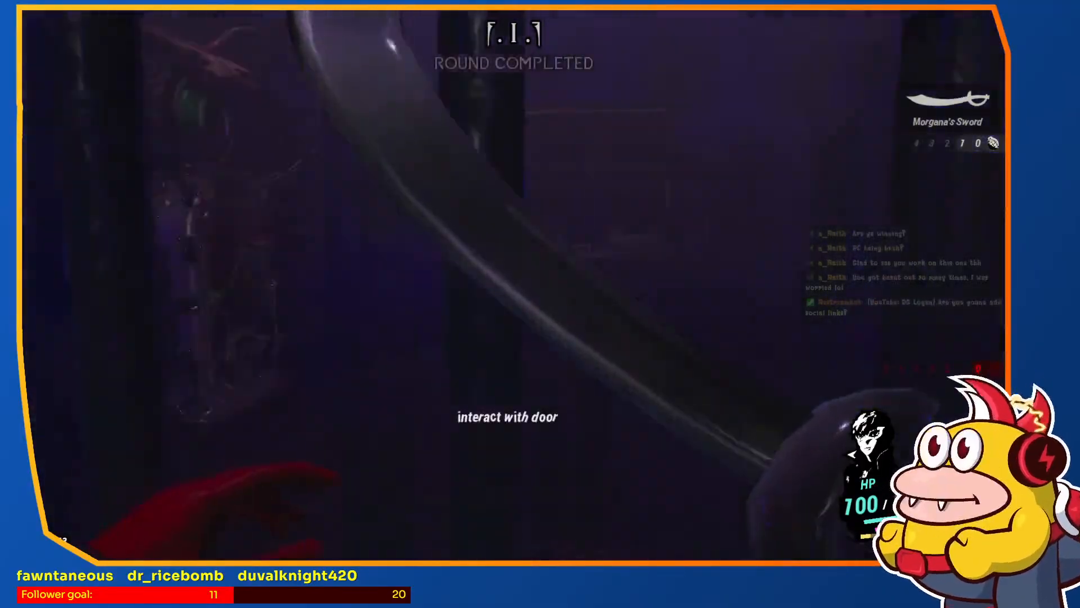
# Step: Walk away from the barred door and back while watching for the round 2 zombies to spawn
pyautogui.press('w')
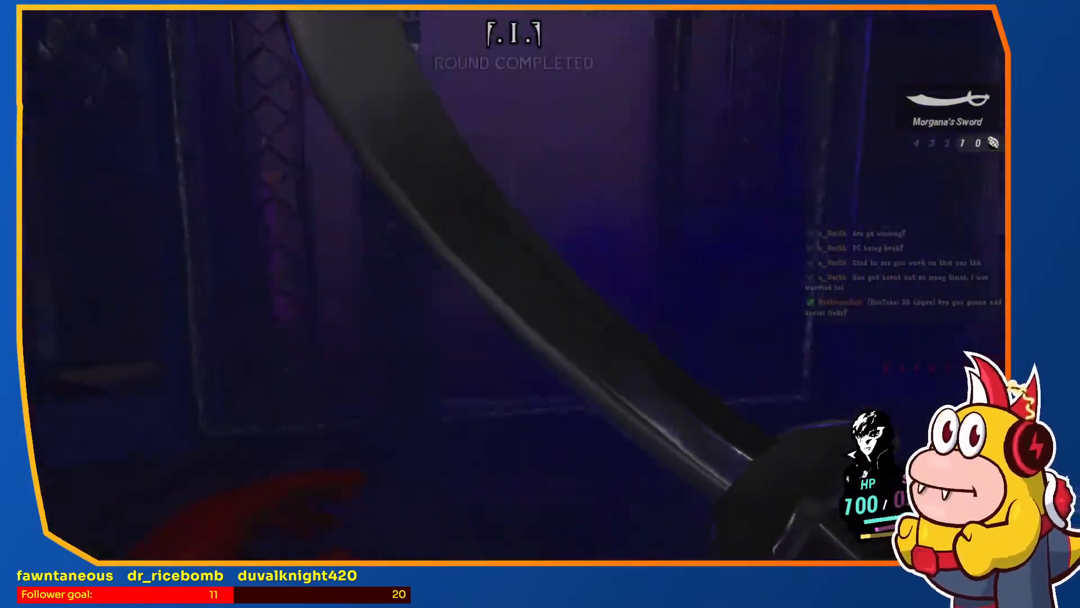
pyautogui.press('w')
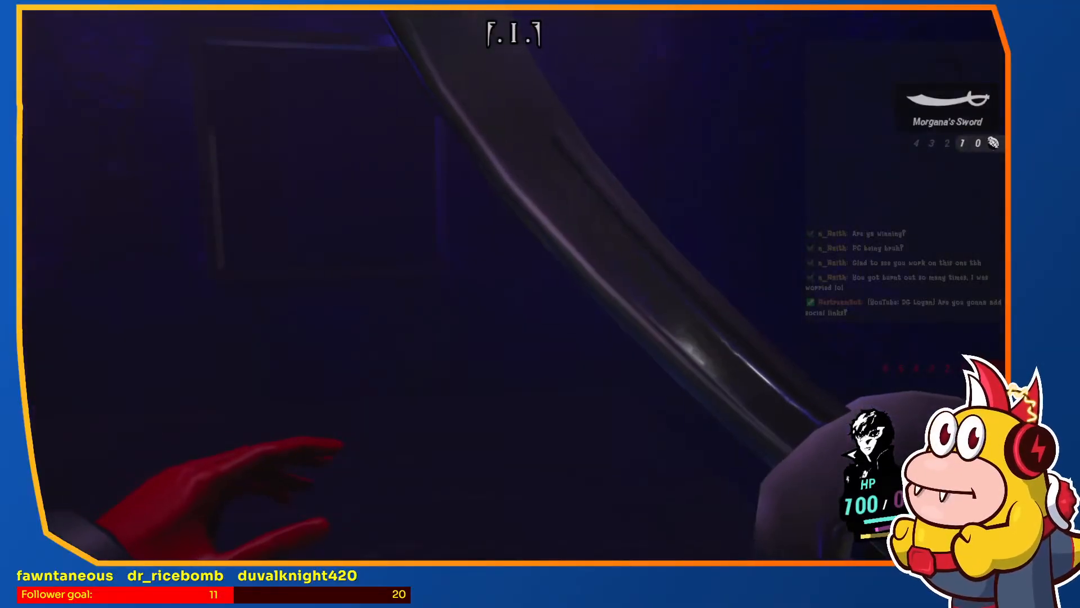
pyautogui.press('w')
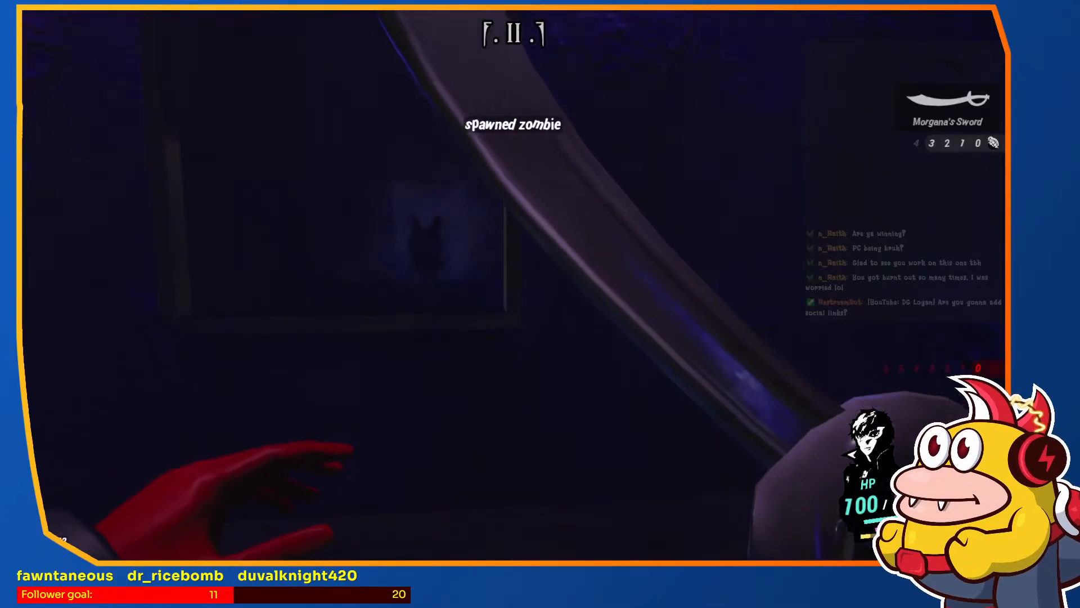
pyautogui.press('s')
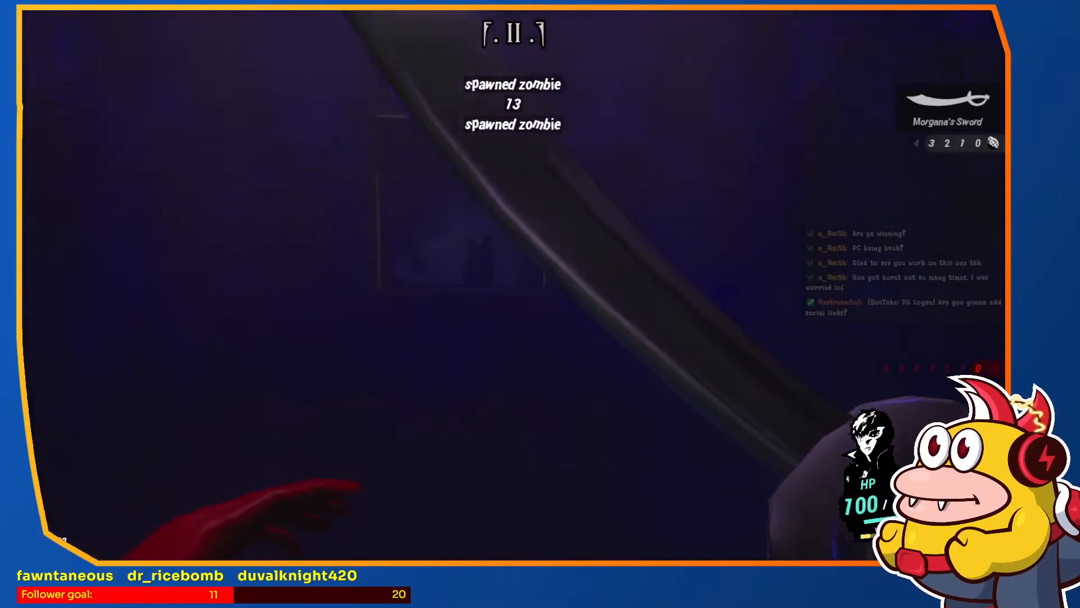
pyautogui.press('s')
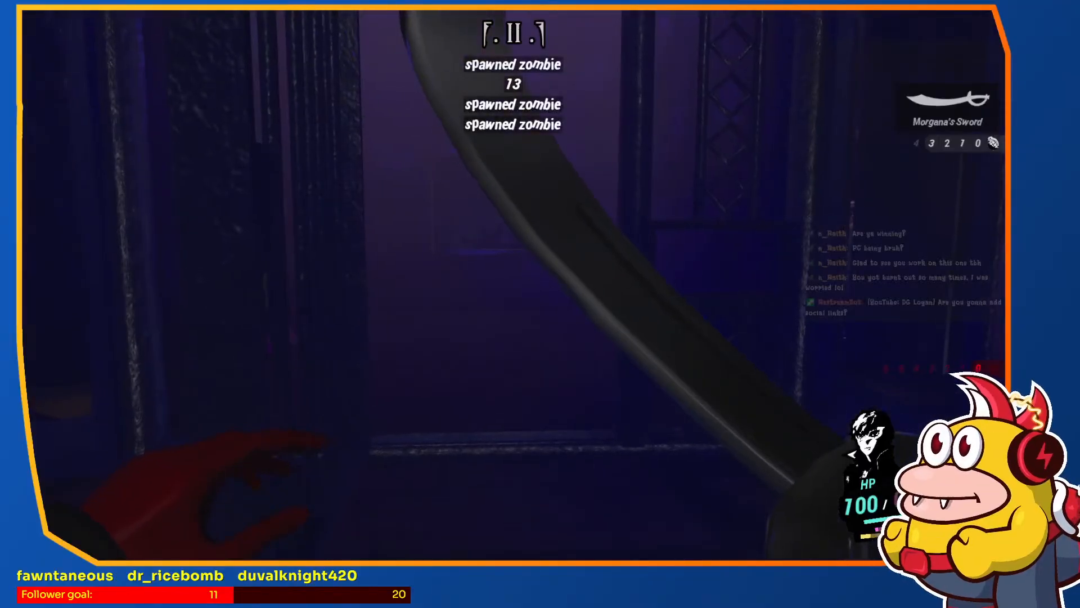
# Step: Approach the barred cell door again and observe the newly spawned zombies and trigger coordinate messages through the bars
pyautogui.press('w')
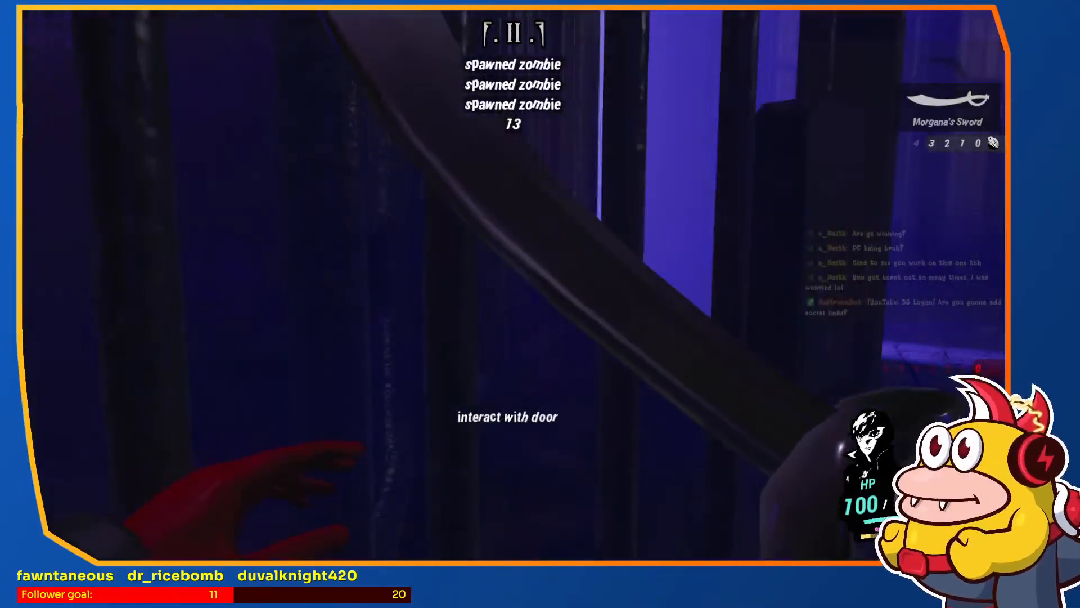
pyautogui.press('w')
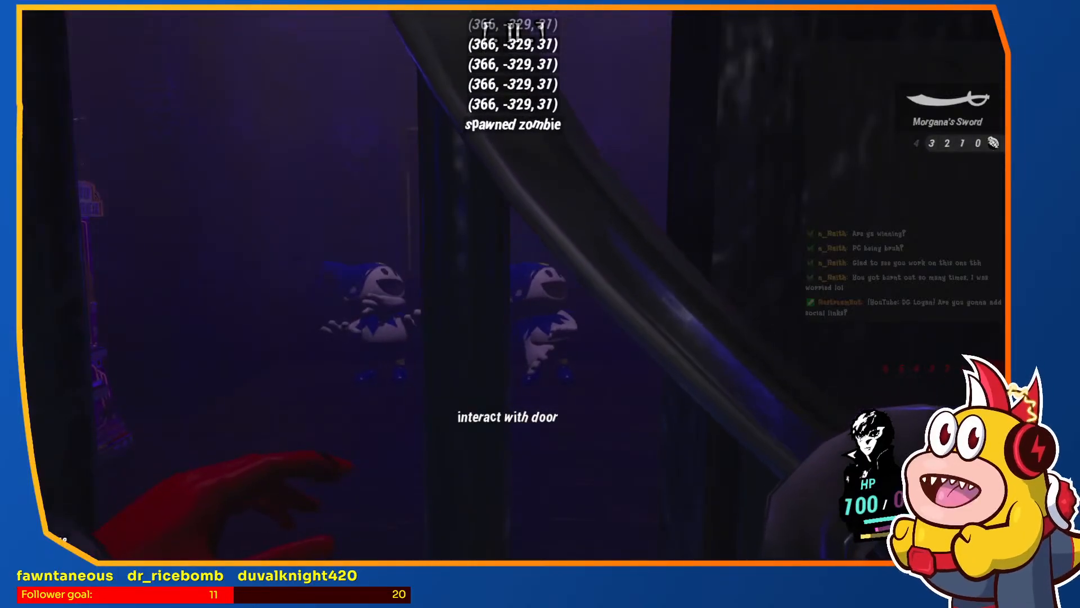
pyautogui.press('s')
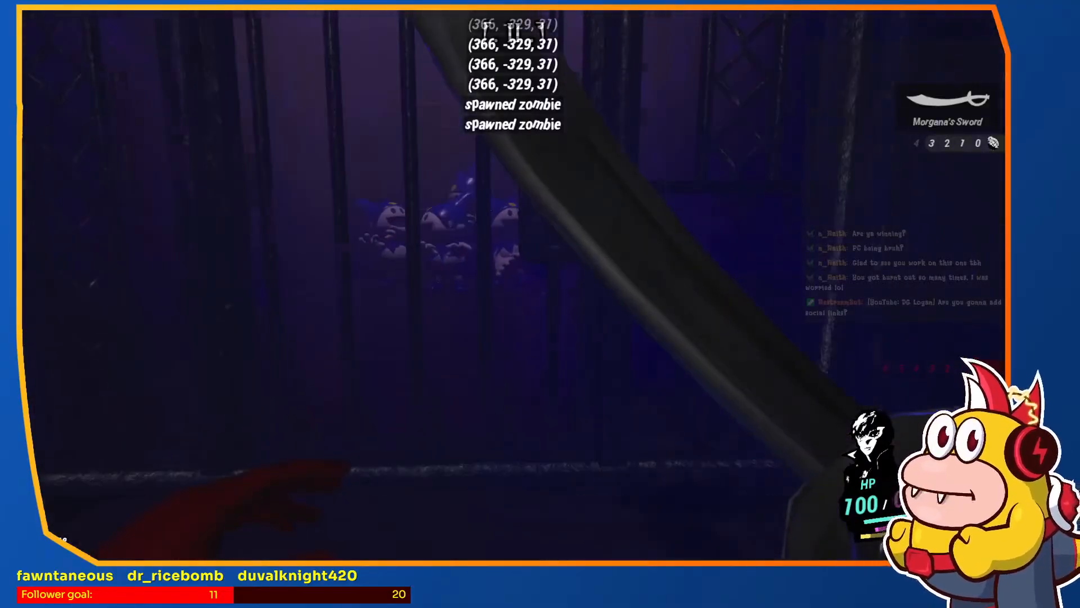
# Step: Pause the game, switch to Radiant and compare the origins of the locator_8 and locator_11 trigger boxes
pyautogui.press('Escape')
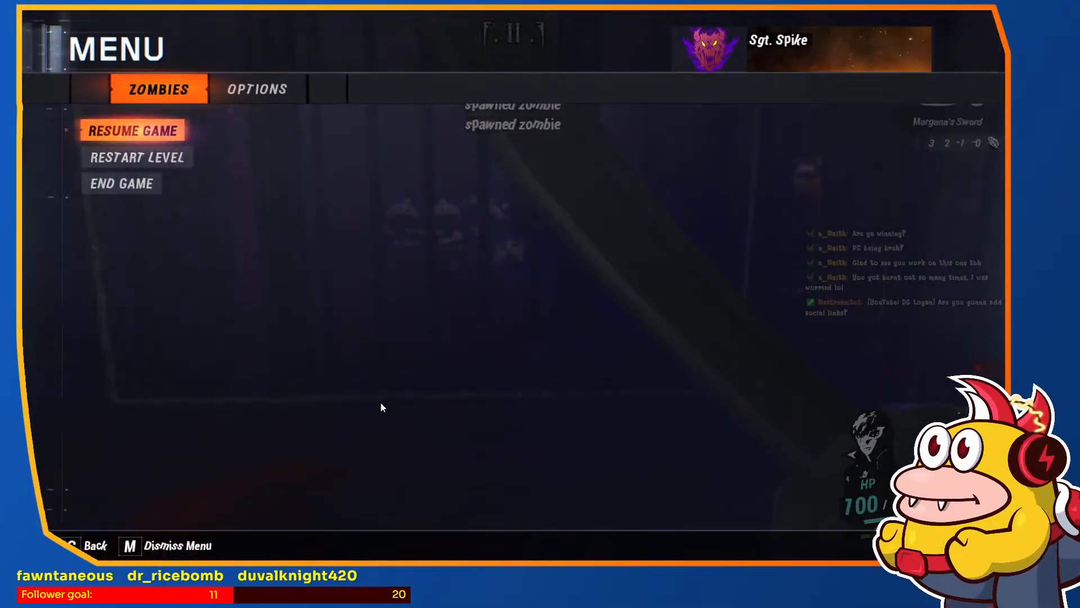
pyautogui.press('super')
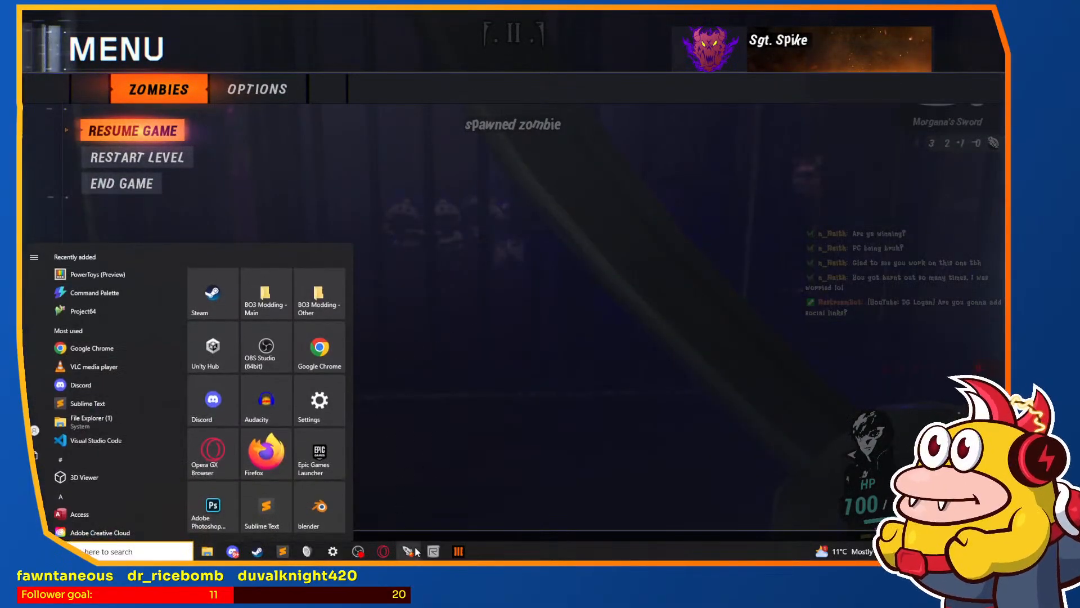
pyautogui.click(433, 551)
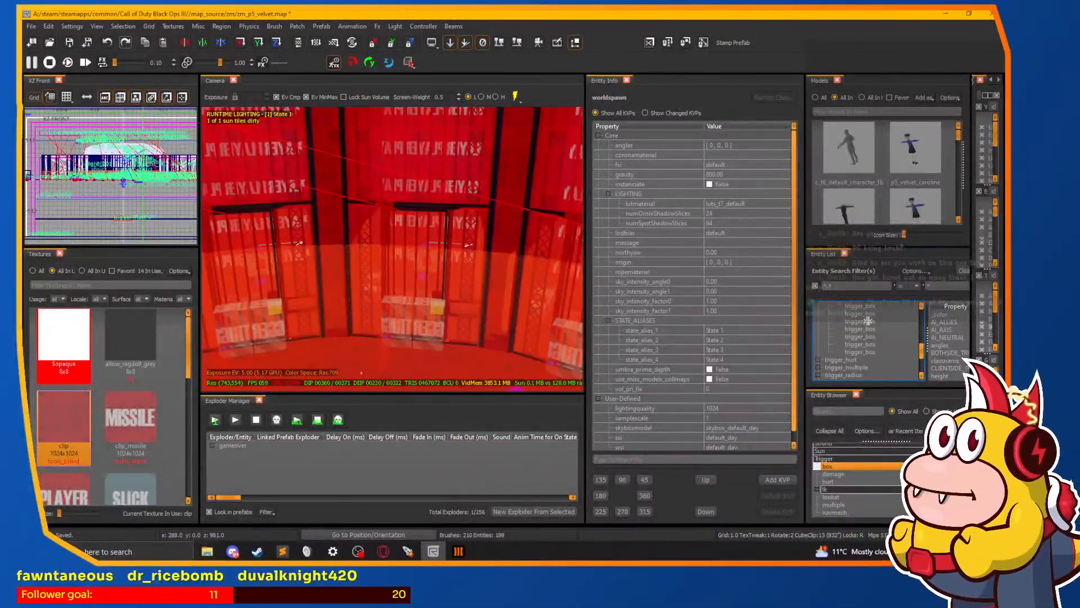
pyautogui.click(839, 344)
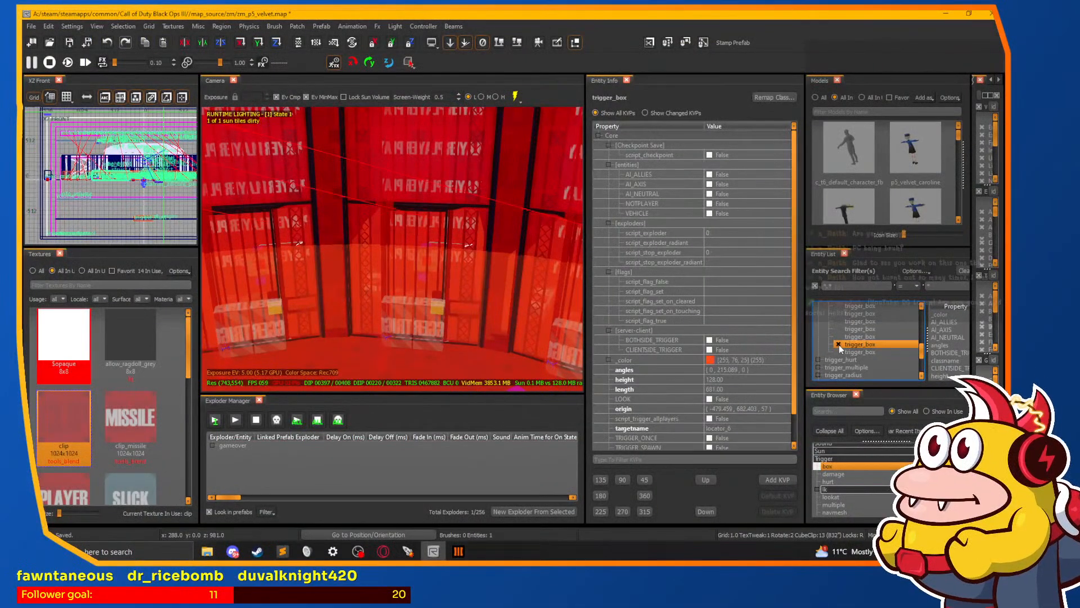
pyautogui.click(838, 322)
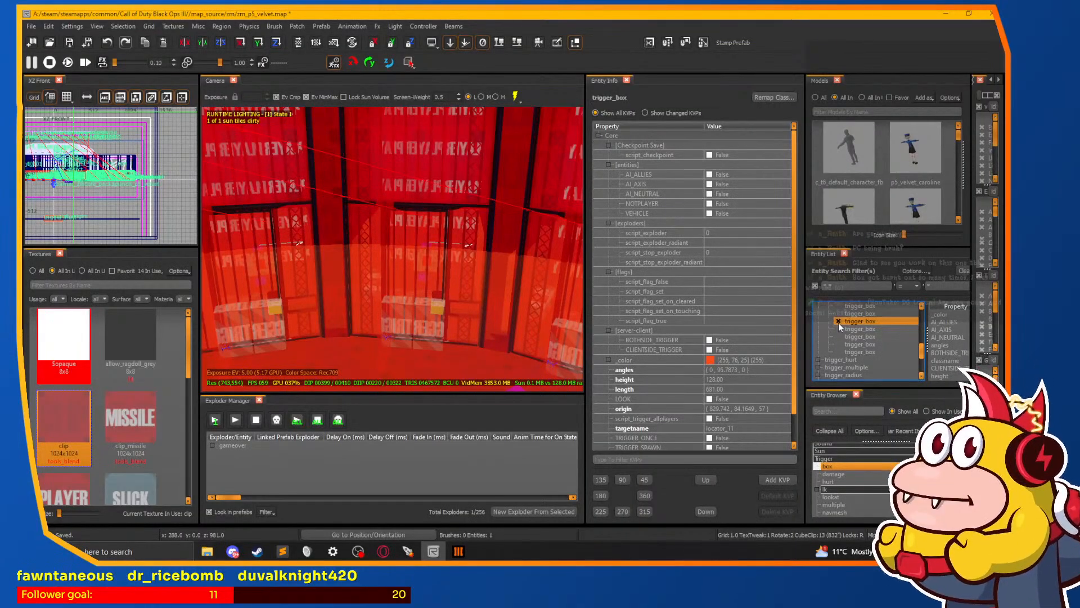
pyautogui.press('Escape')
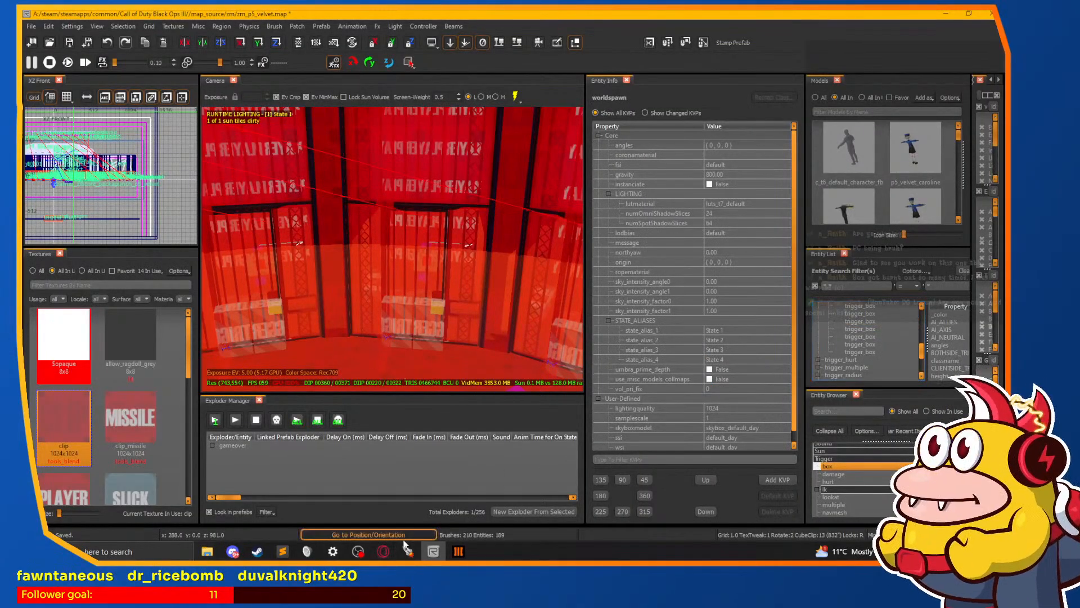
# Step: Switch to the Mod Tools Launcher and stop the running zm_p5_velvet game
pyautogui.click(404, 537)
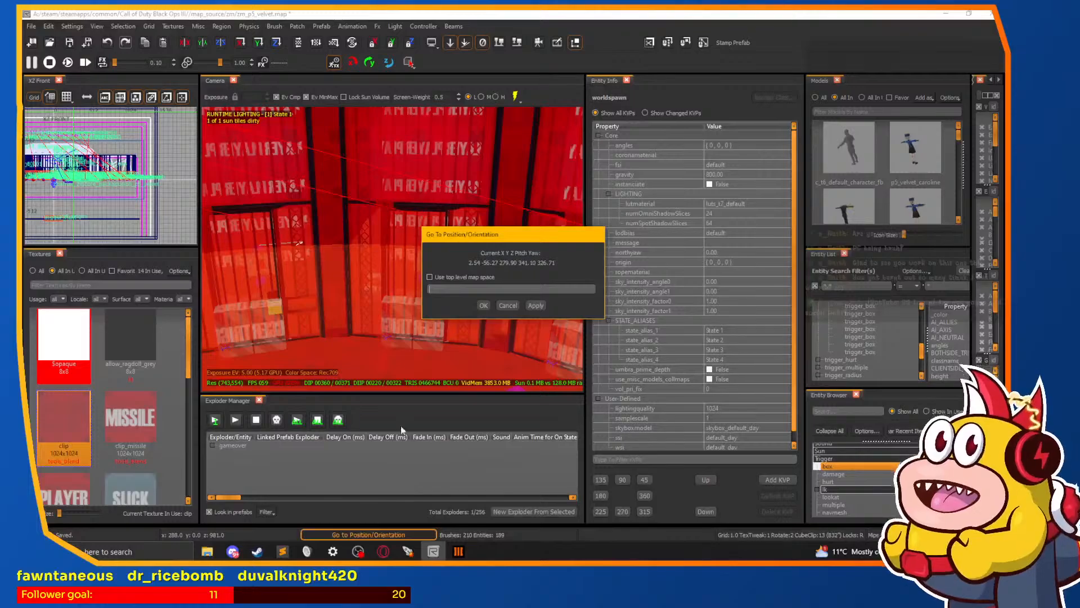
pyautogui.click(506, 305)
pyautogui.click(409, 552)
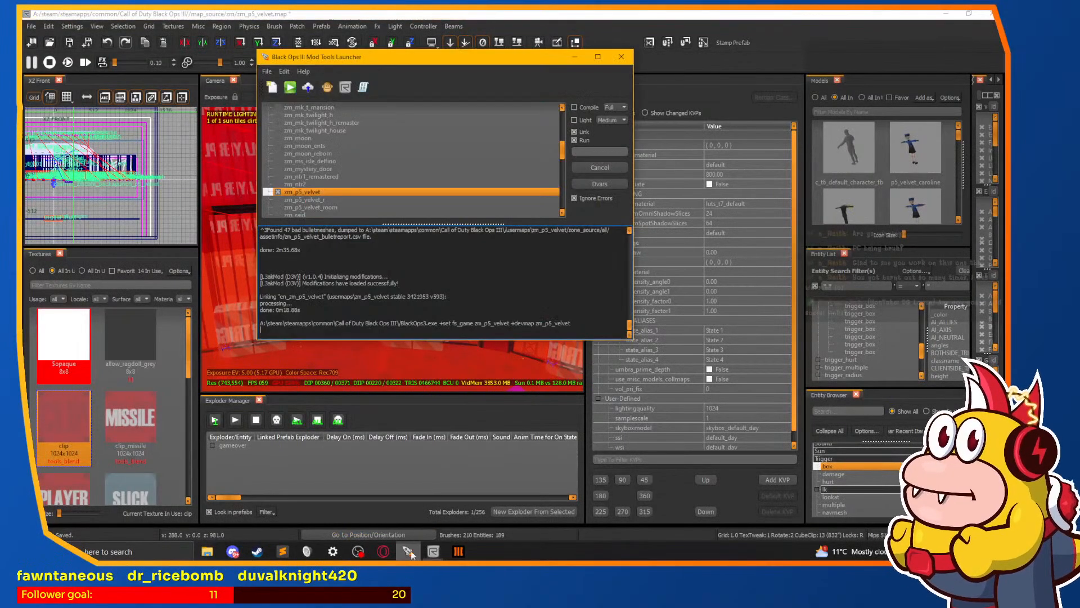
pyautogui.click(590, 167)
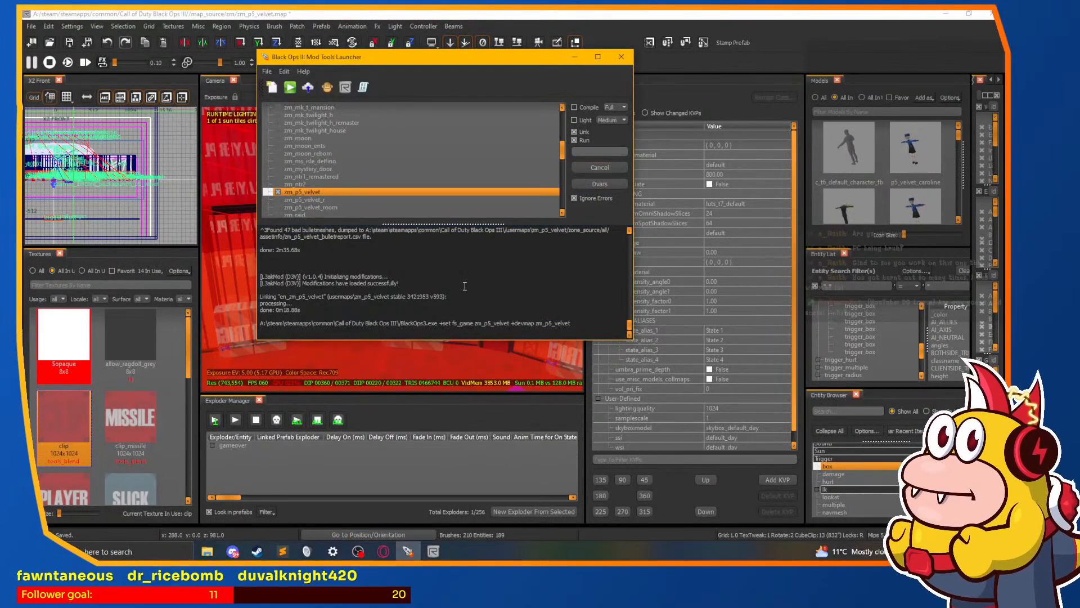
# Step: Switch to Sublime Text and select the zombie IsTouching block with the despawn call in area_manager.gsc for review
pyautogui.click(282, 552)
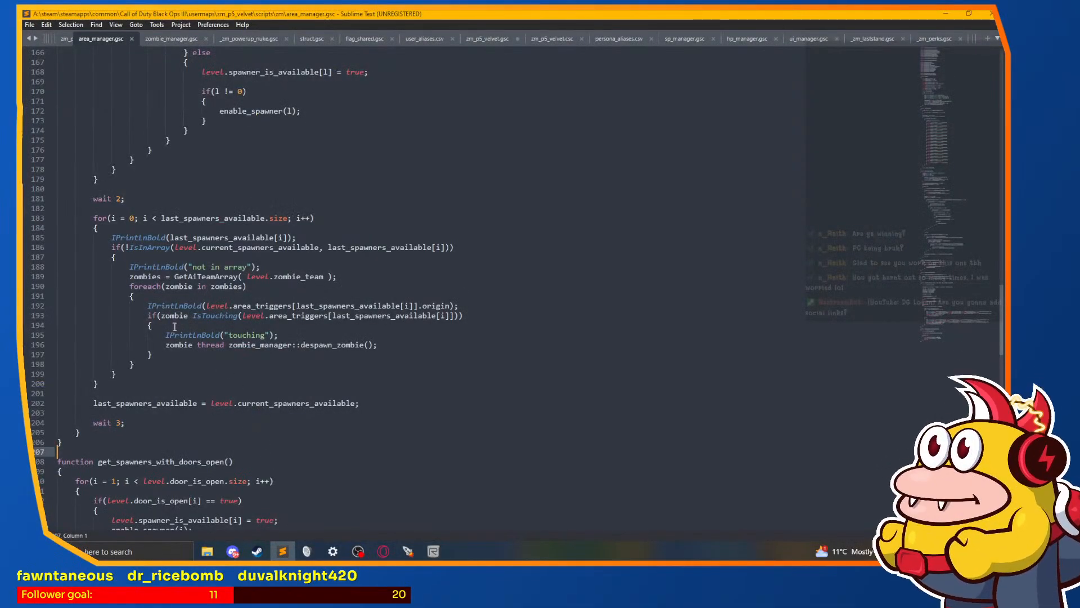
pyautogui.moveTo(185, 358); pyautogui.dragTo(147, 316)
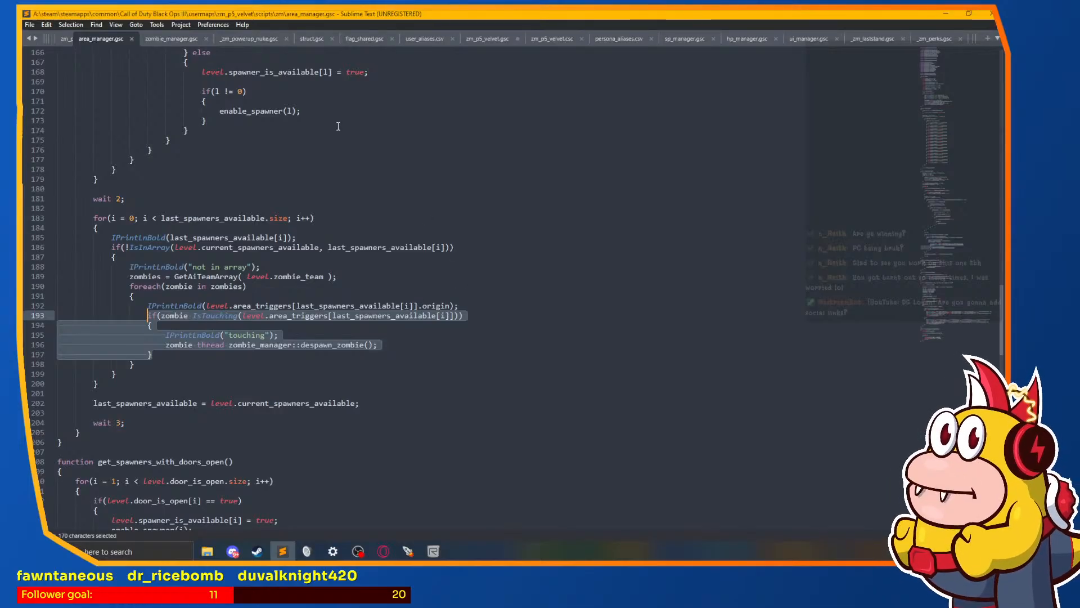
# Step: Switch to Radiant and save the zm_p5_velvet map
pyautogui.click(436, 550)
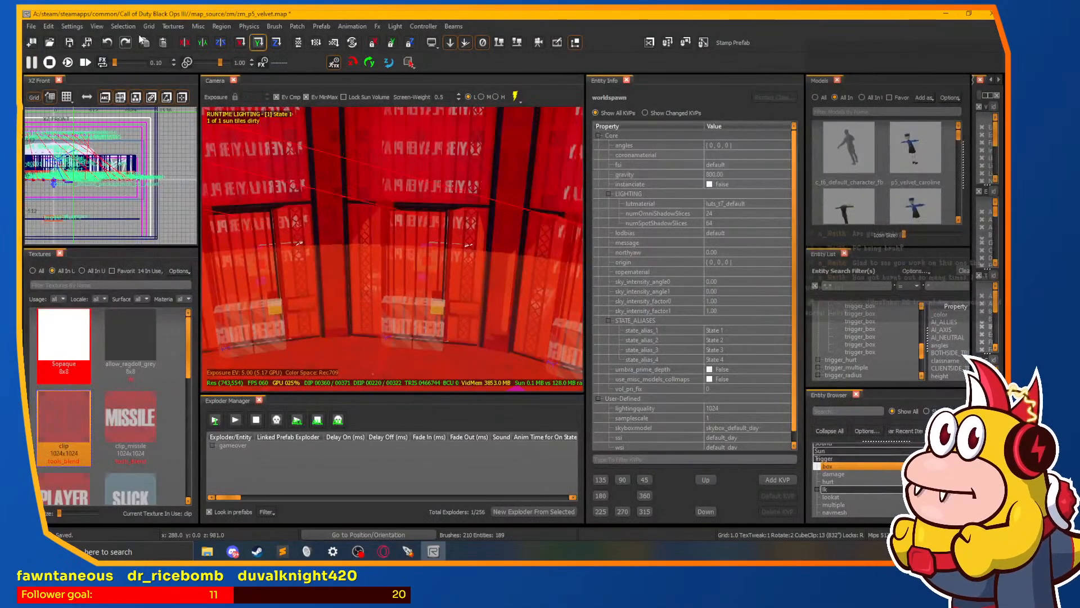
pyautogui.click(68, 48)
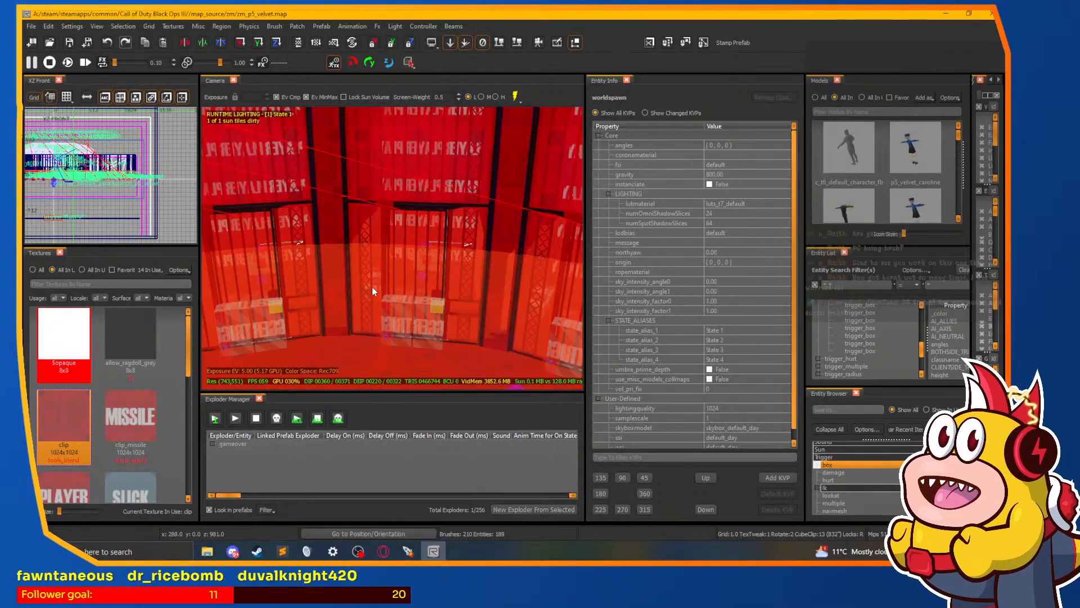
# Step: Fly the camera around the central room to examine how the trigger boxes cover the barred cells
pyautogui.rightClick(447, 269)
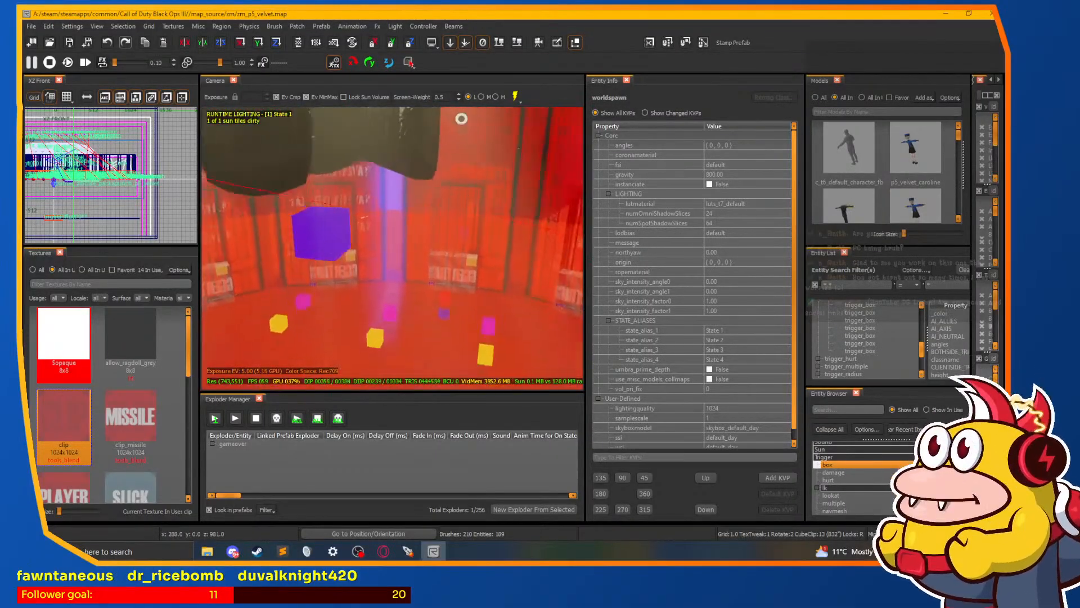
pyautogui.rightClick(447, 265)
pyautogui.rightClick(447, 265)
pyautogui.rightClick(444, 261)
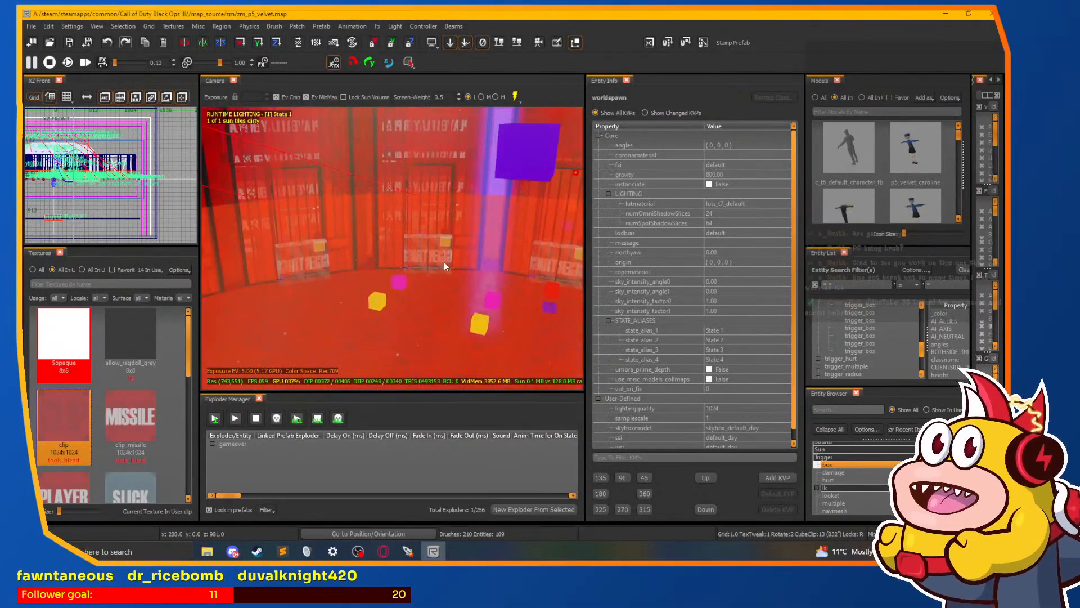
pyautogui.rightClick(444, 261)
pyautogui.rightClick(431, 237)
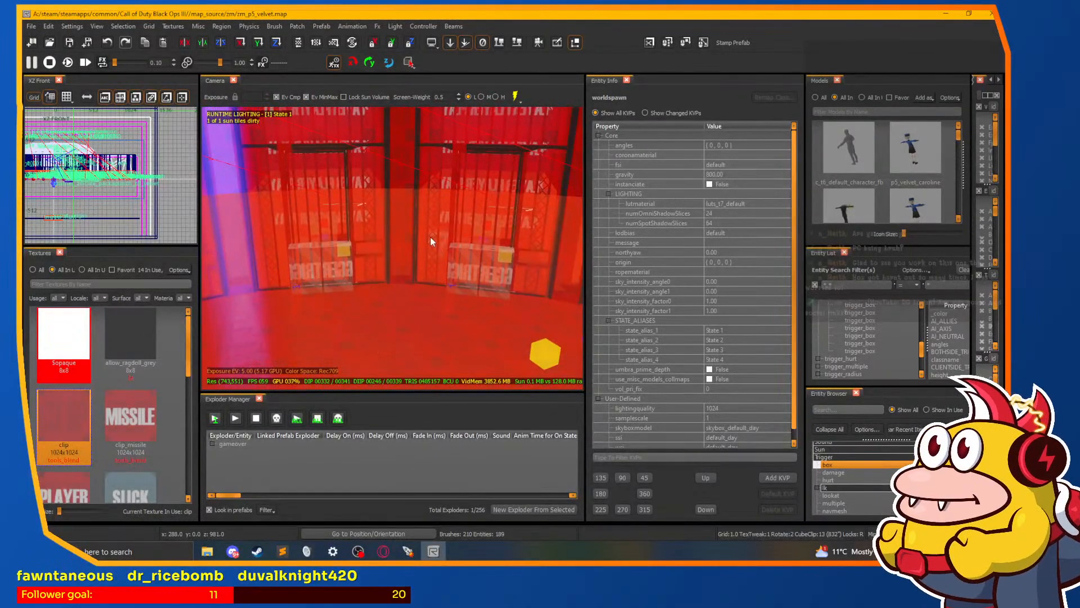
pyautogui.rightClick(430, 237)
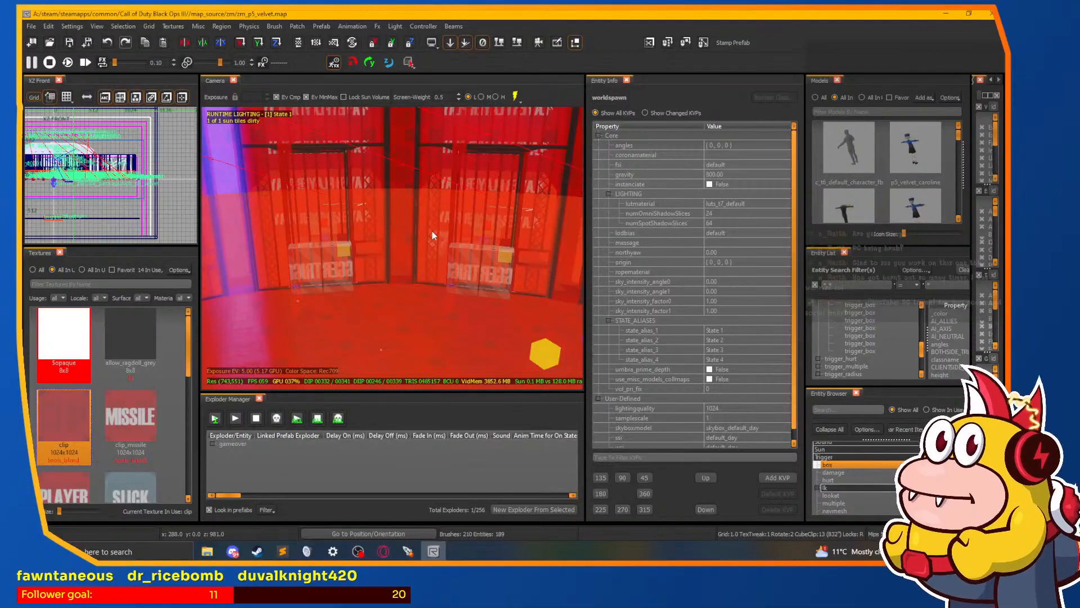
pyautogui.press('w')
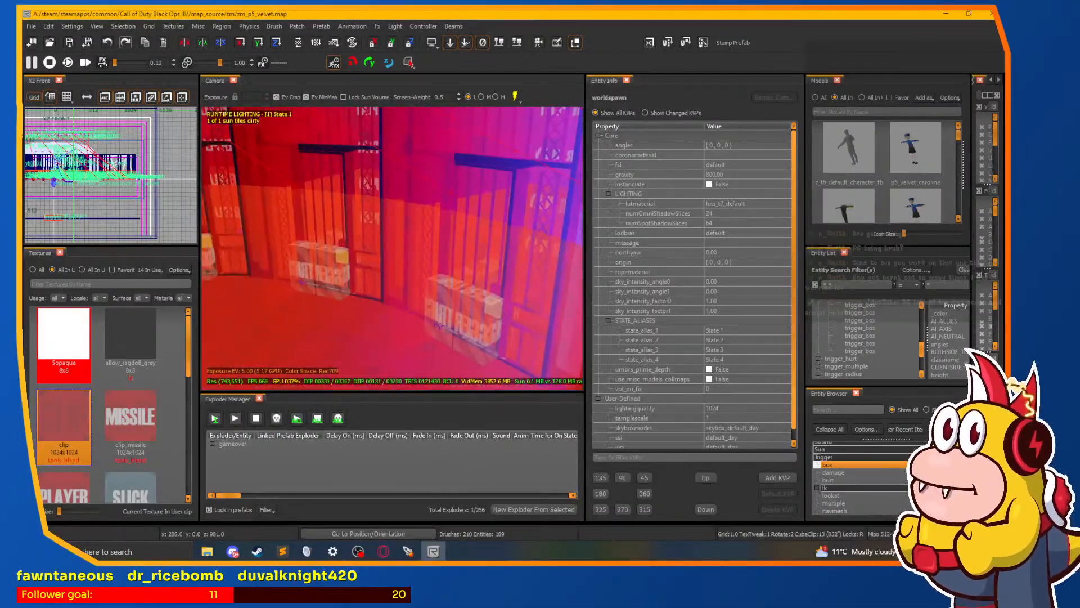
pyautogui.rightClick(440, 234)
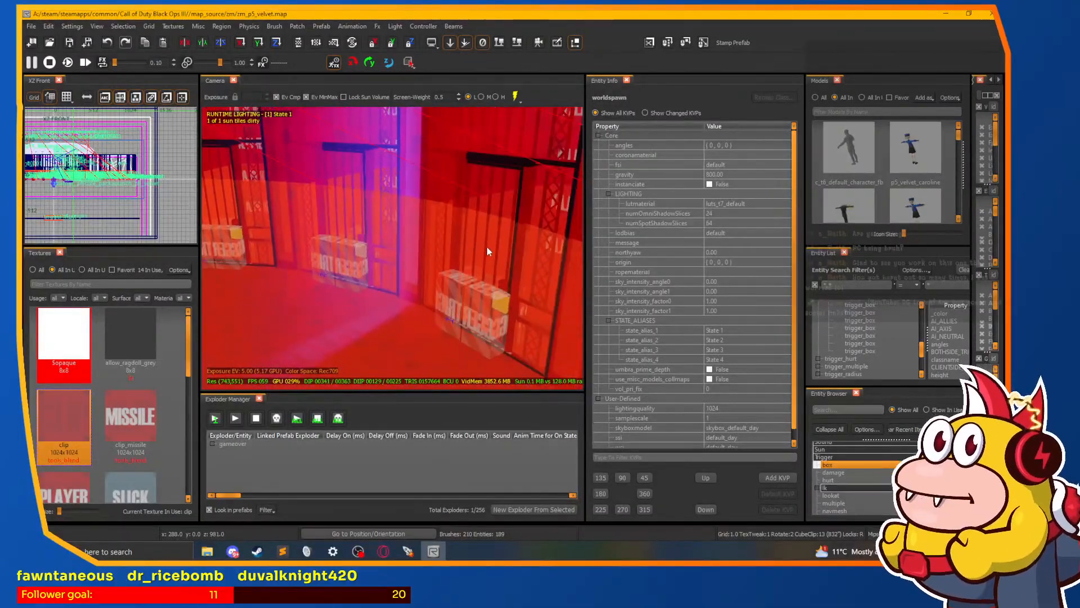
pyautogui.rightClick(396, 271)
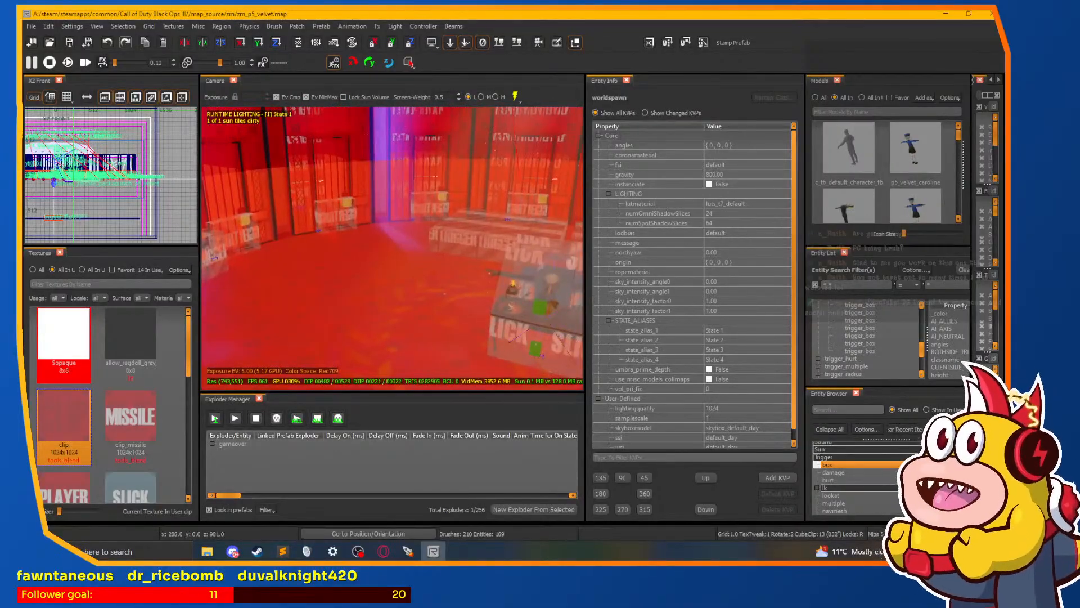
pyautogui.press('w')
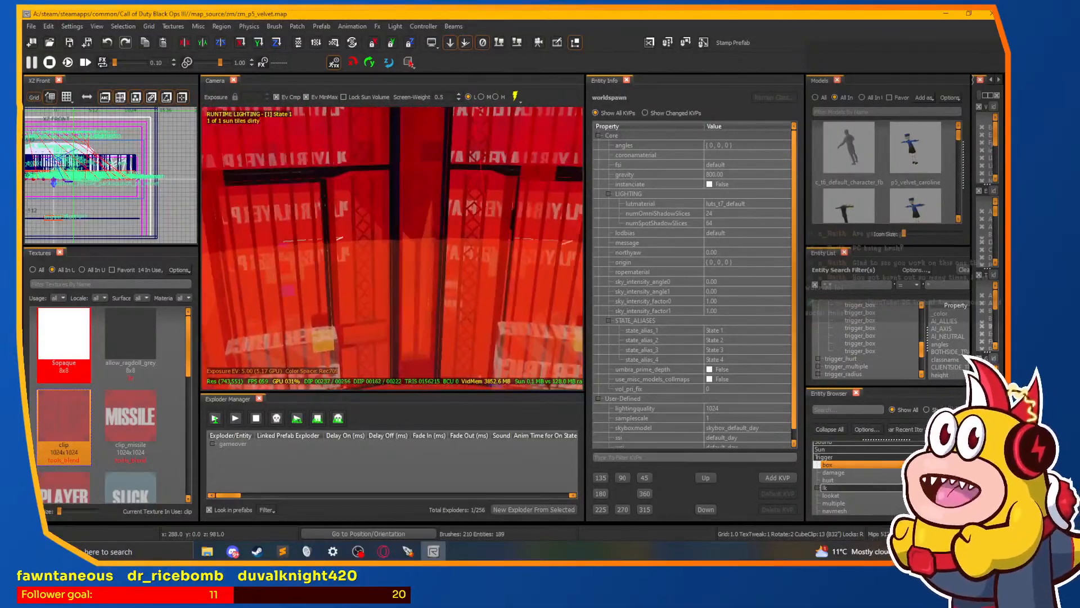
pyautogui.press('s')
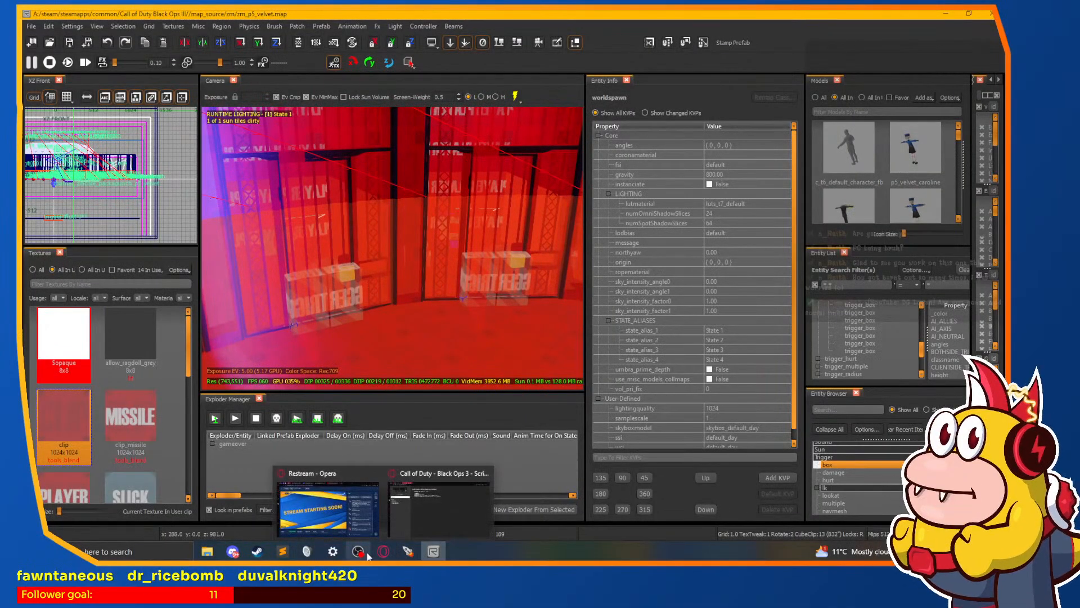
pyautogui.moveTo(369, 556)
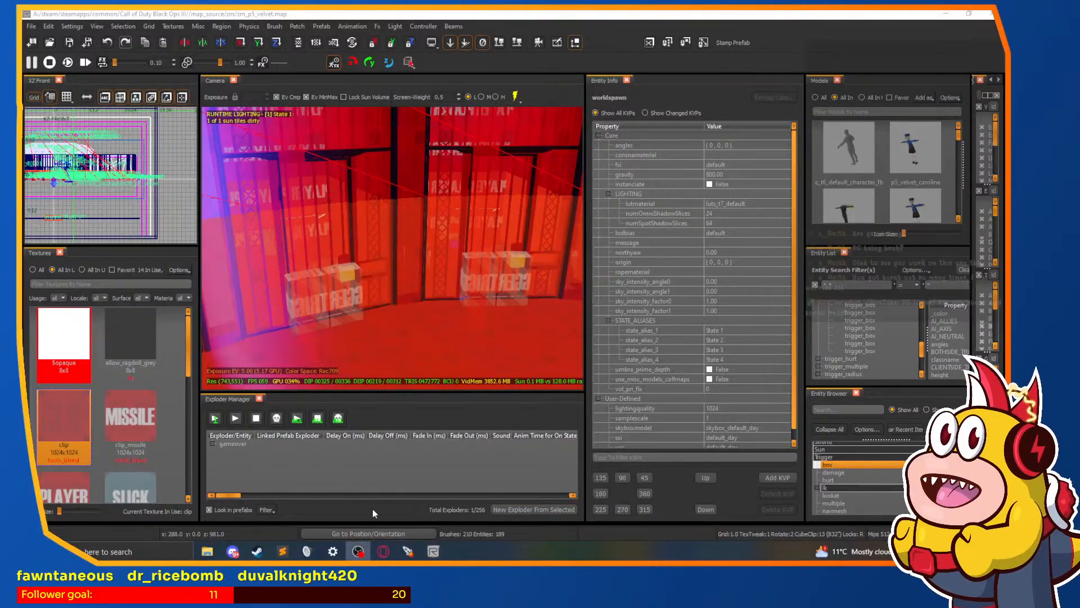
pyautogui.click(362, 557)
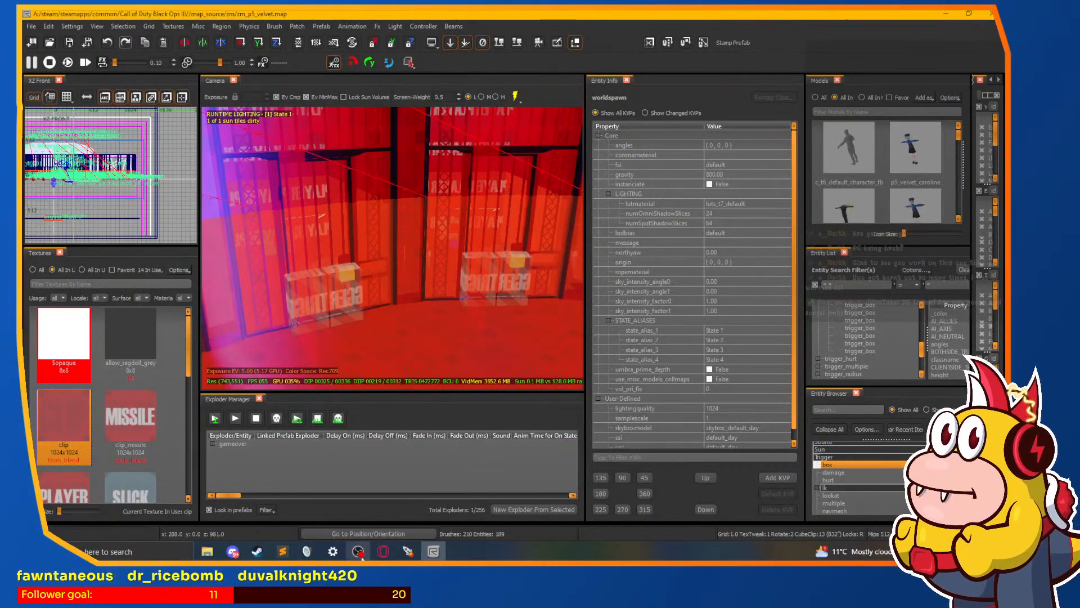